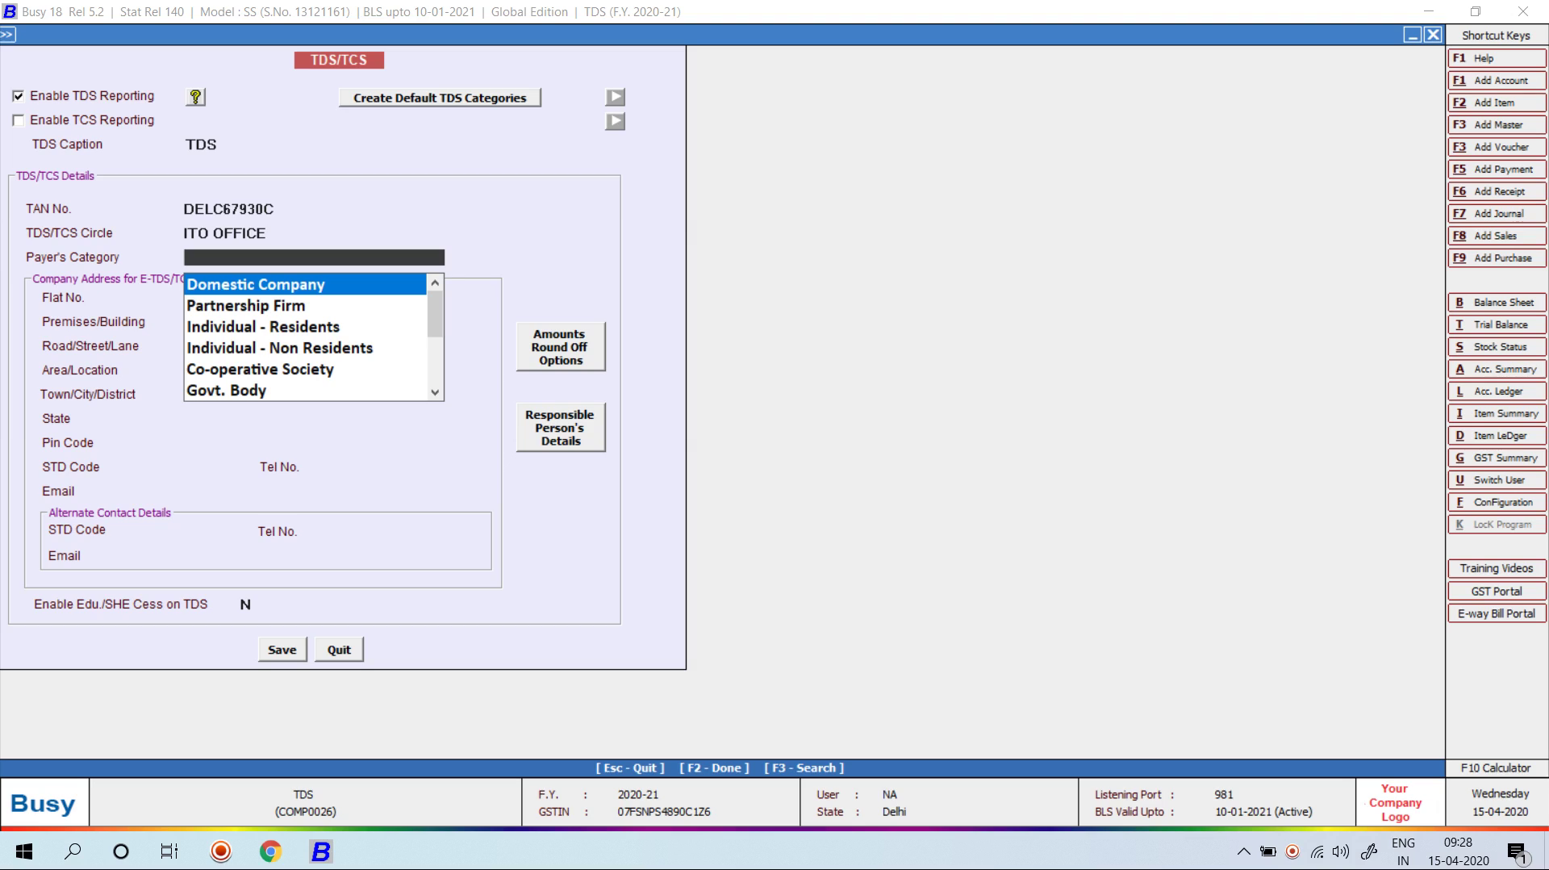
# Step: Choose Domestic Company as the TDS payer's category after browsing the options
pyautogui.press('Down')
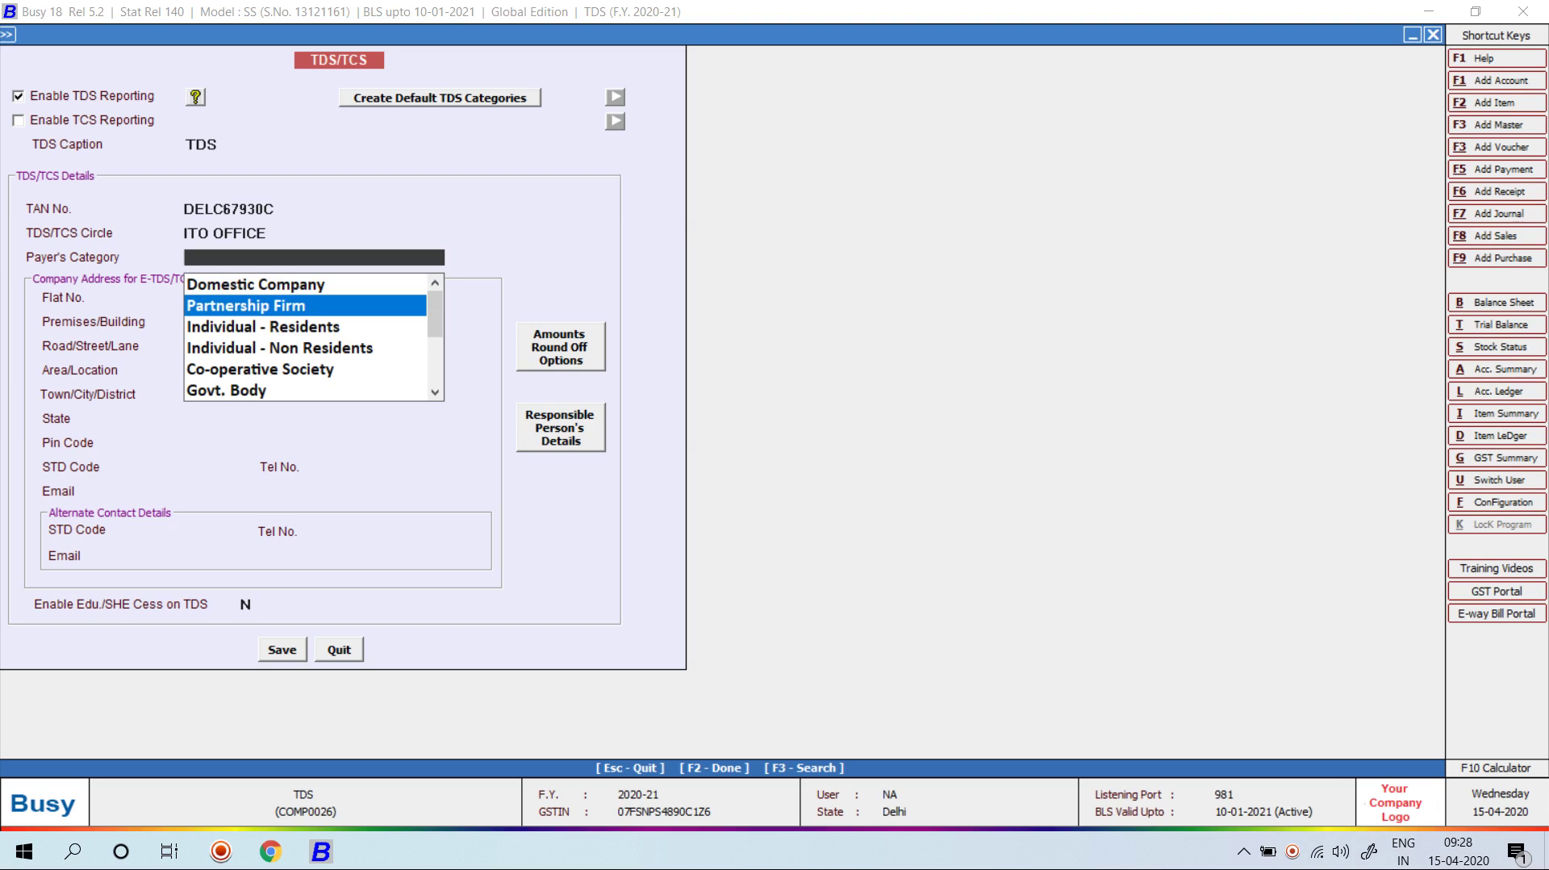
pyautogui.press('Down')
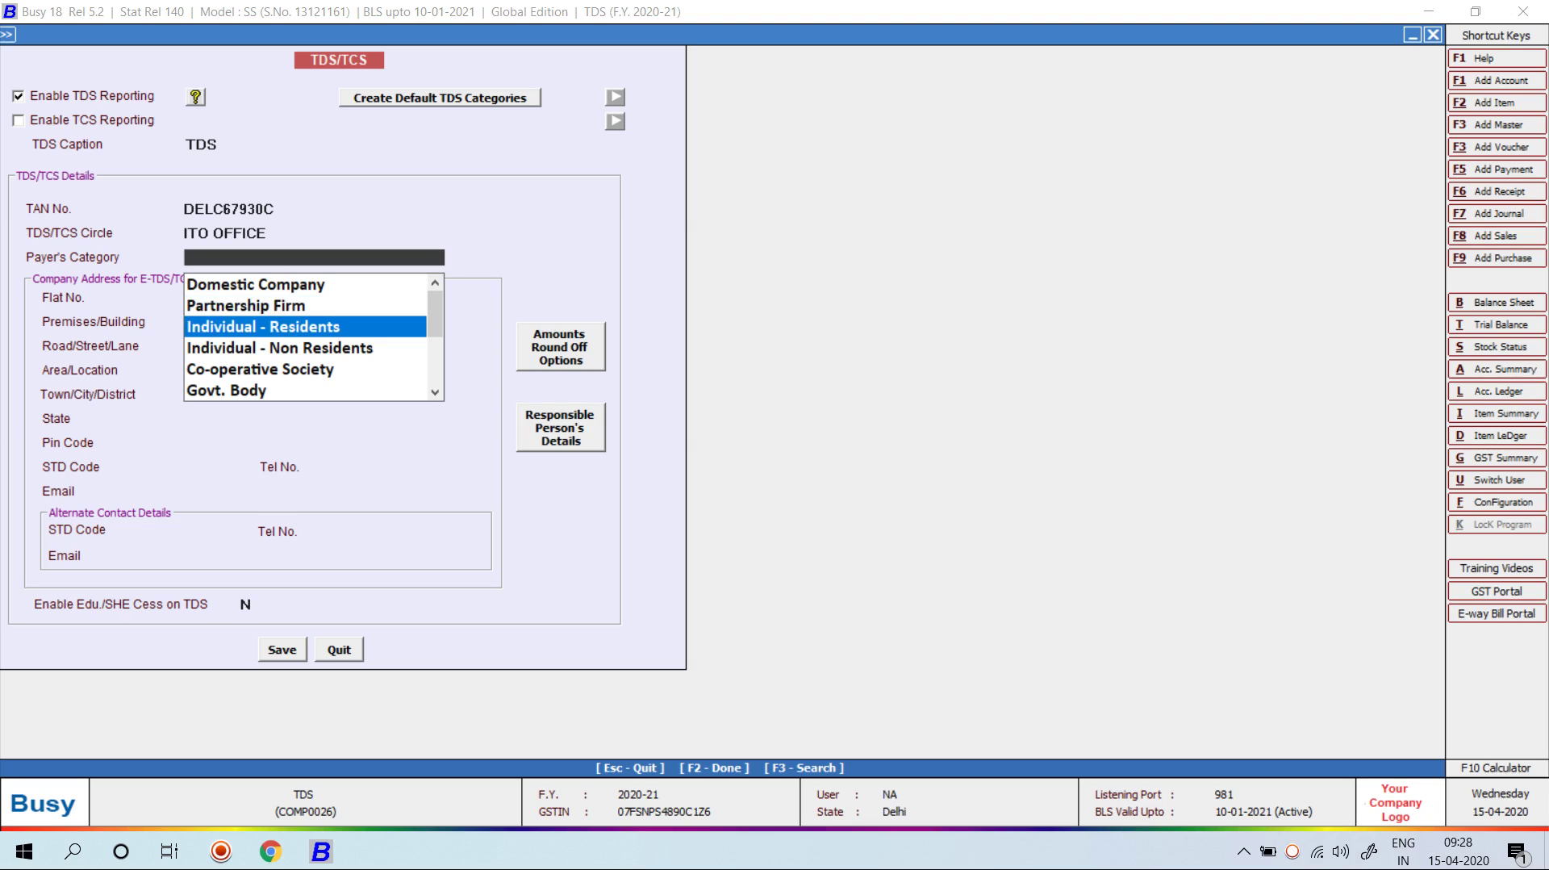
pyautogui.press('Up')
pyautogui.press('Up')
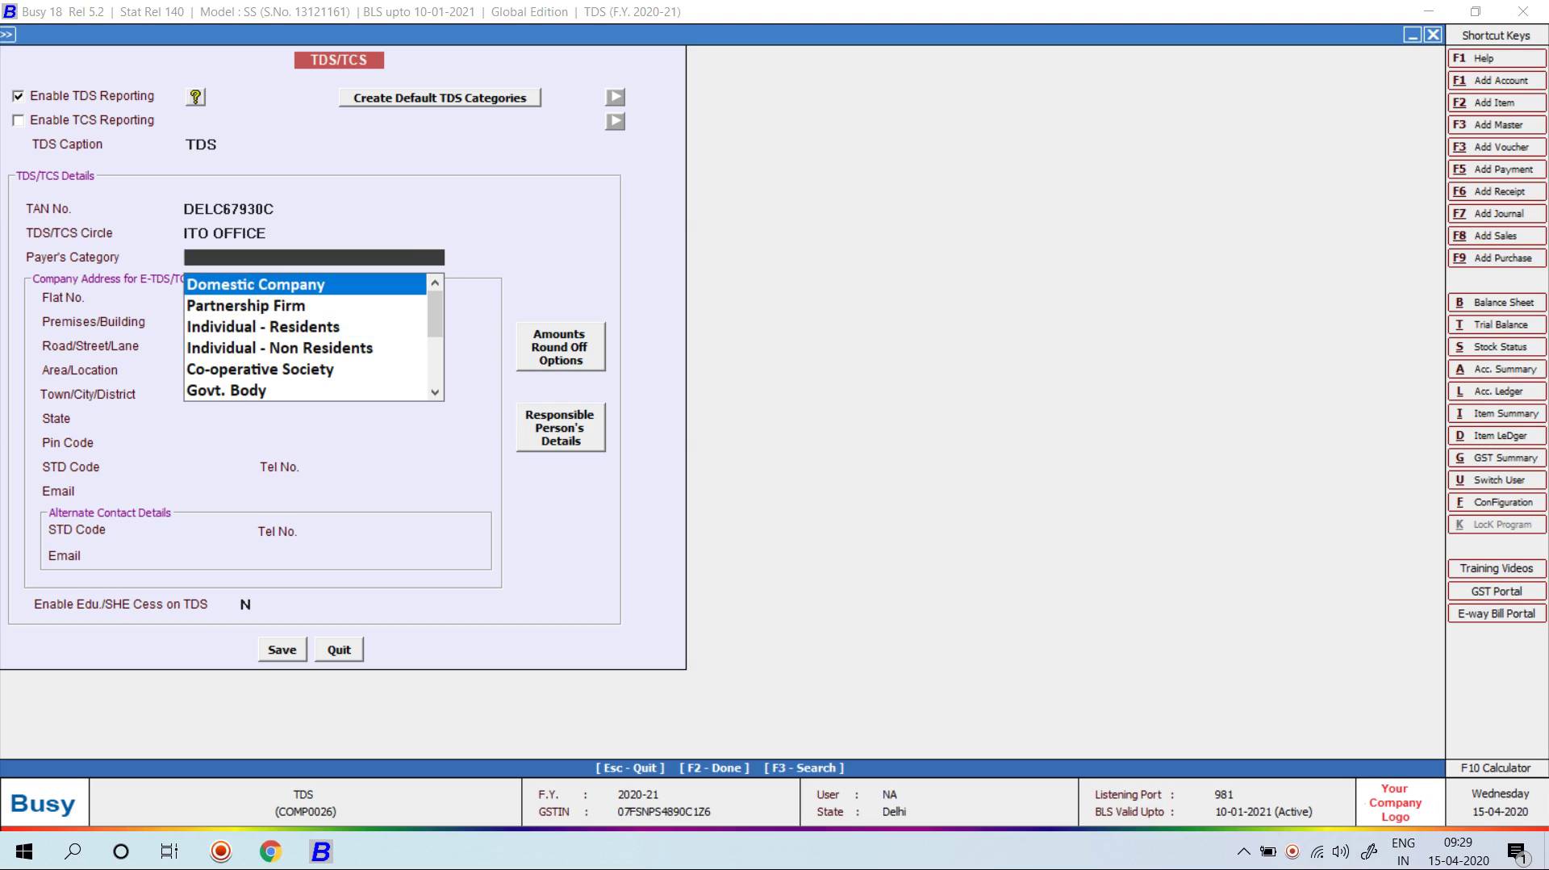
pyautogui.press('Return')
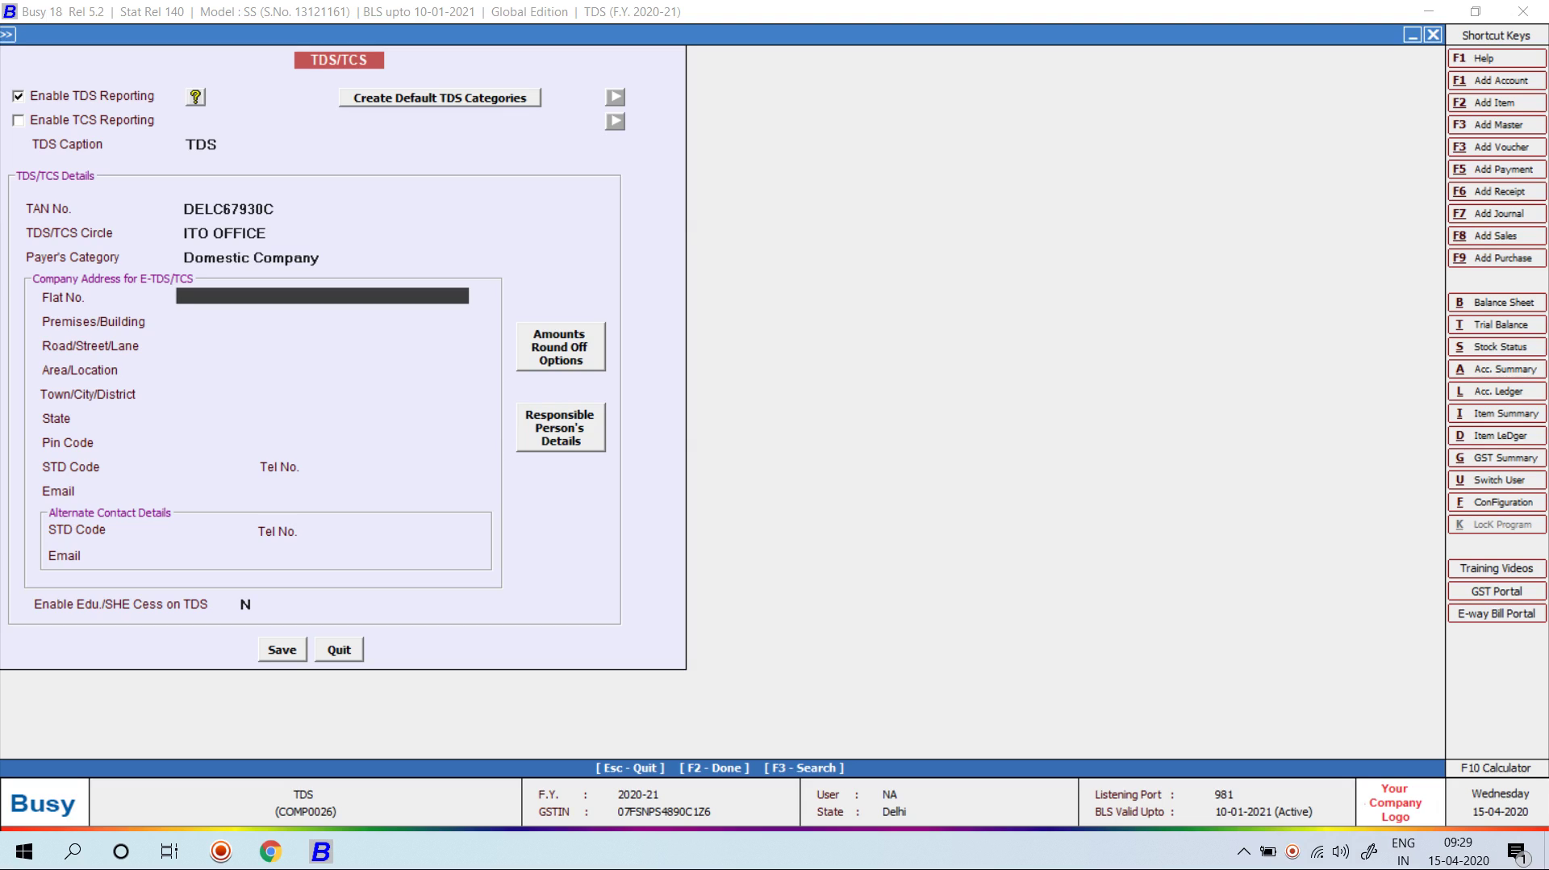
# Step: Enter the company's E-TDS street address, with town DELHI, state DELHI and PIN 110055
pyautogui.press('Return')
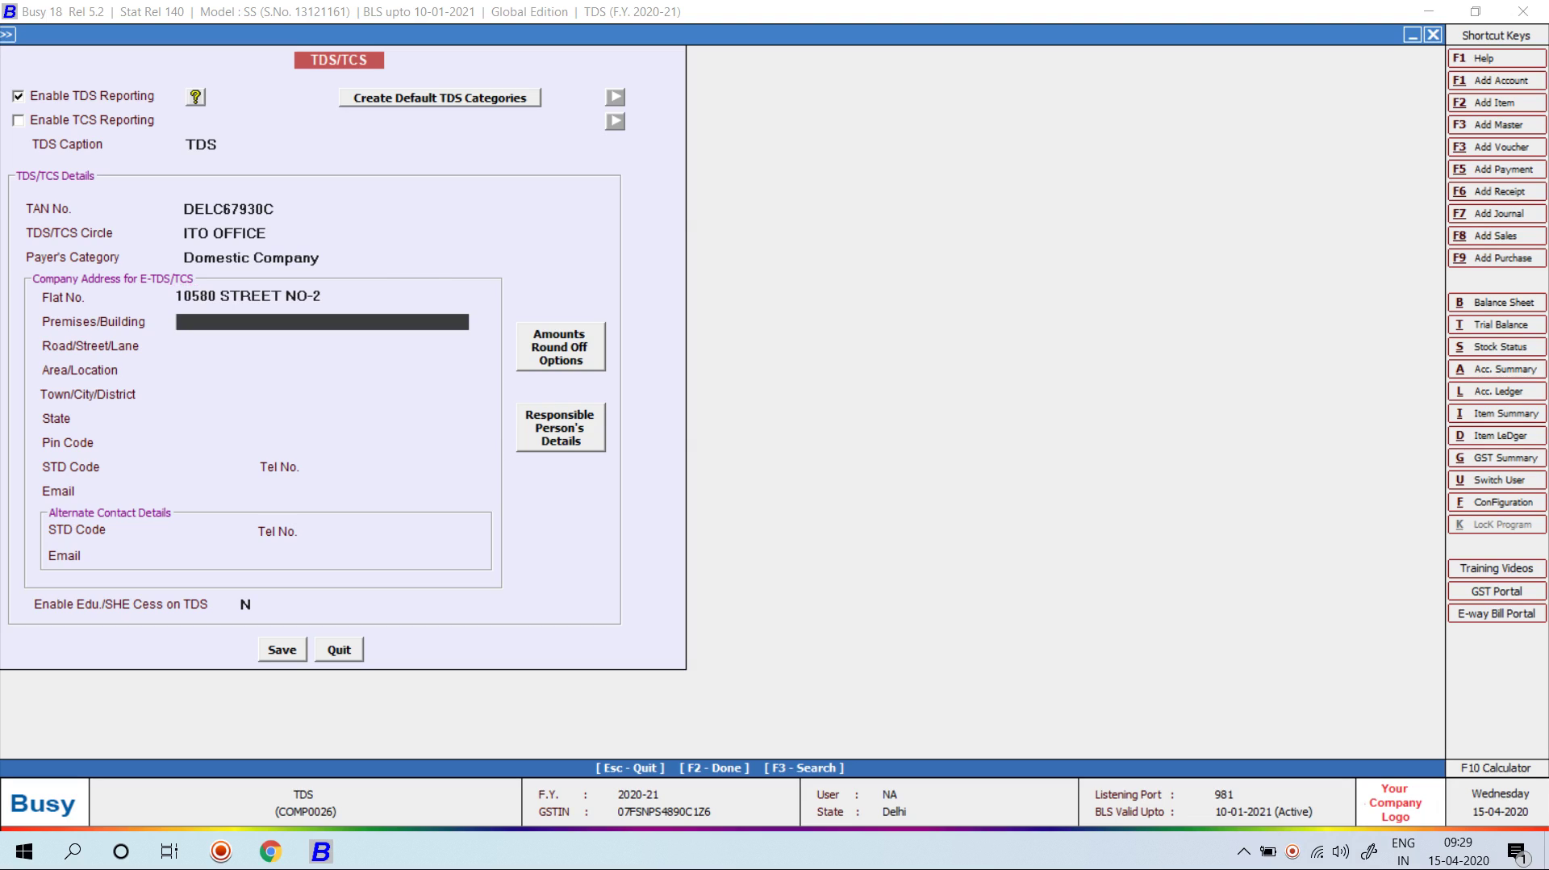
pyautogui.write('JHANDEWALAN ROADN')
pyautogui.press('Return')
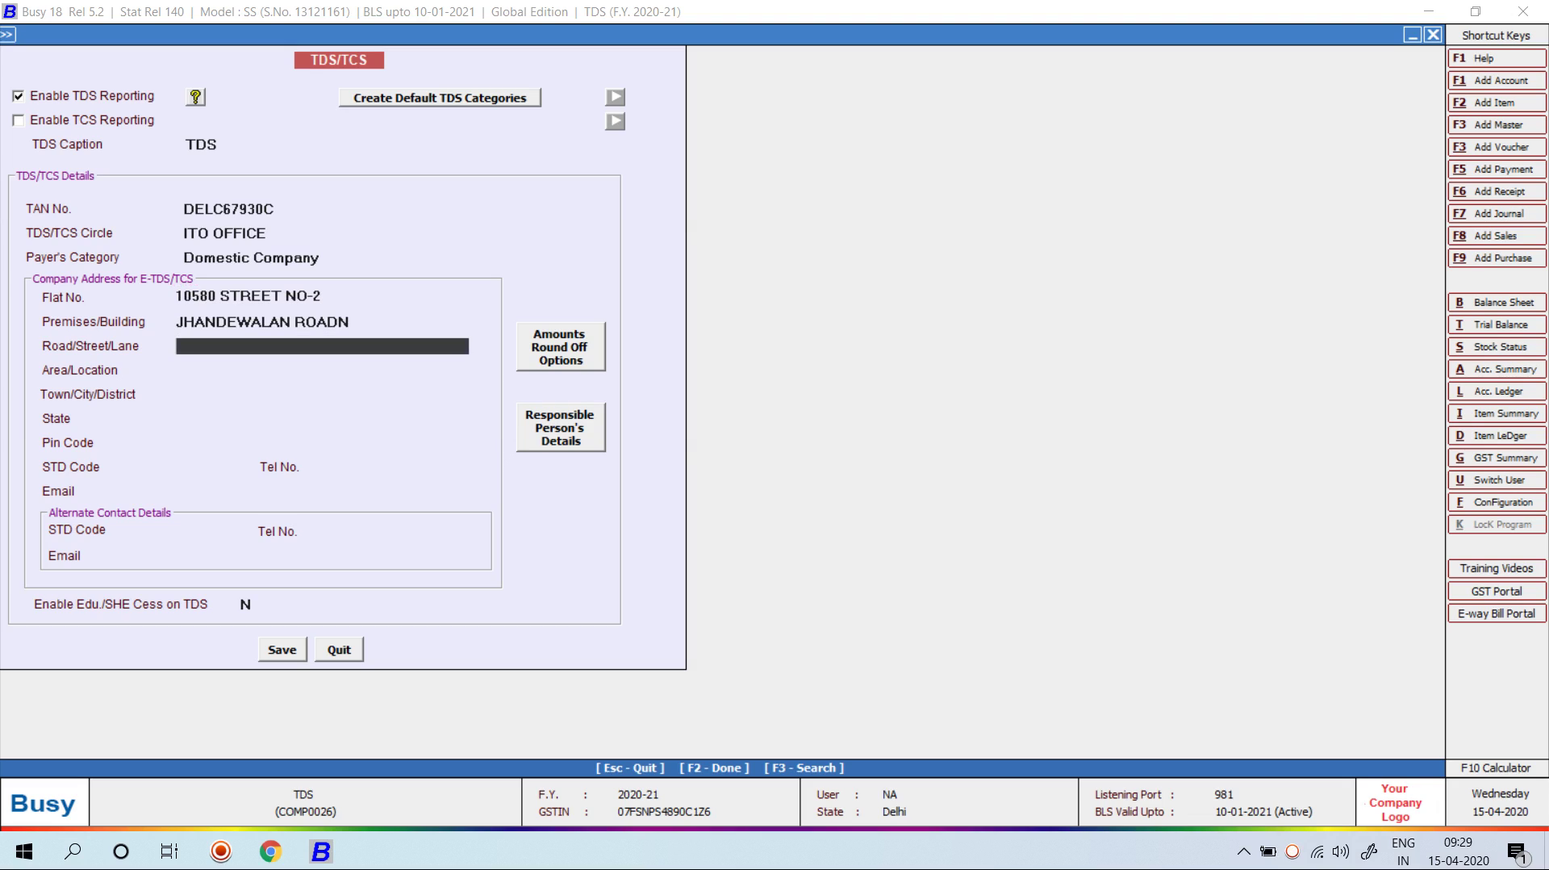
pyautogui.write('KA')
pyautogui.press('BackSpace')
pyautogui.press('BackSpace')
pyautogui.press('Up')
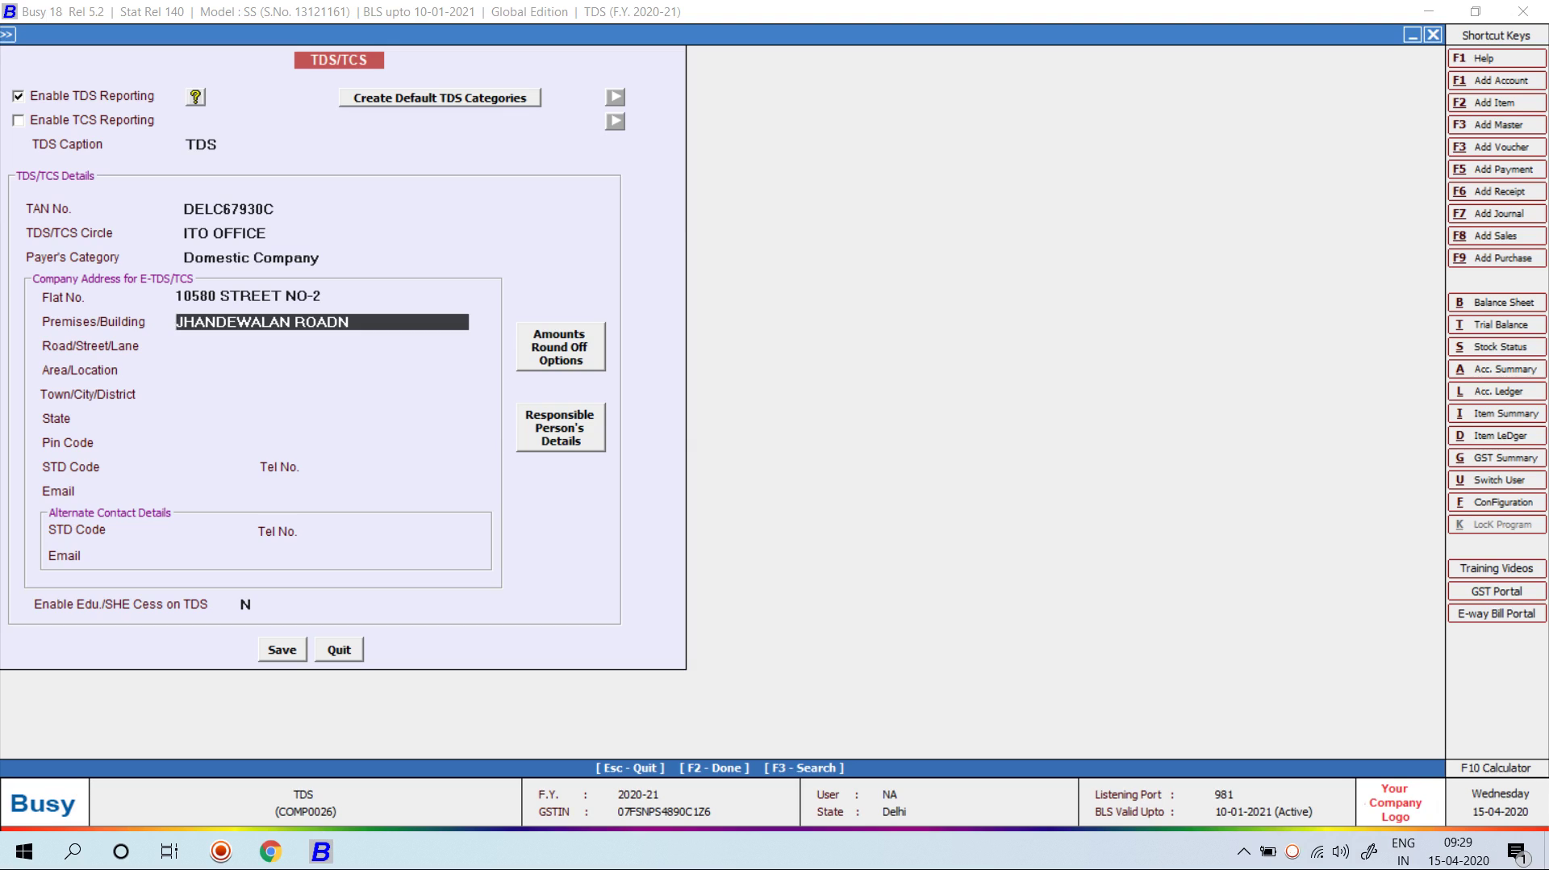
pyautogui.press('BackSpace')
pyautogui.press('Return')
pyautogui.write('NABI')
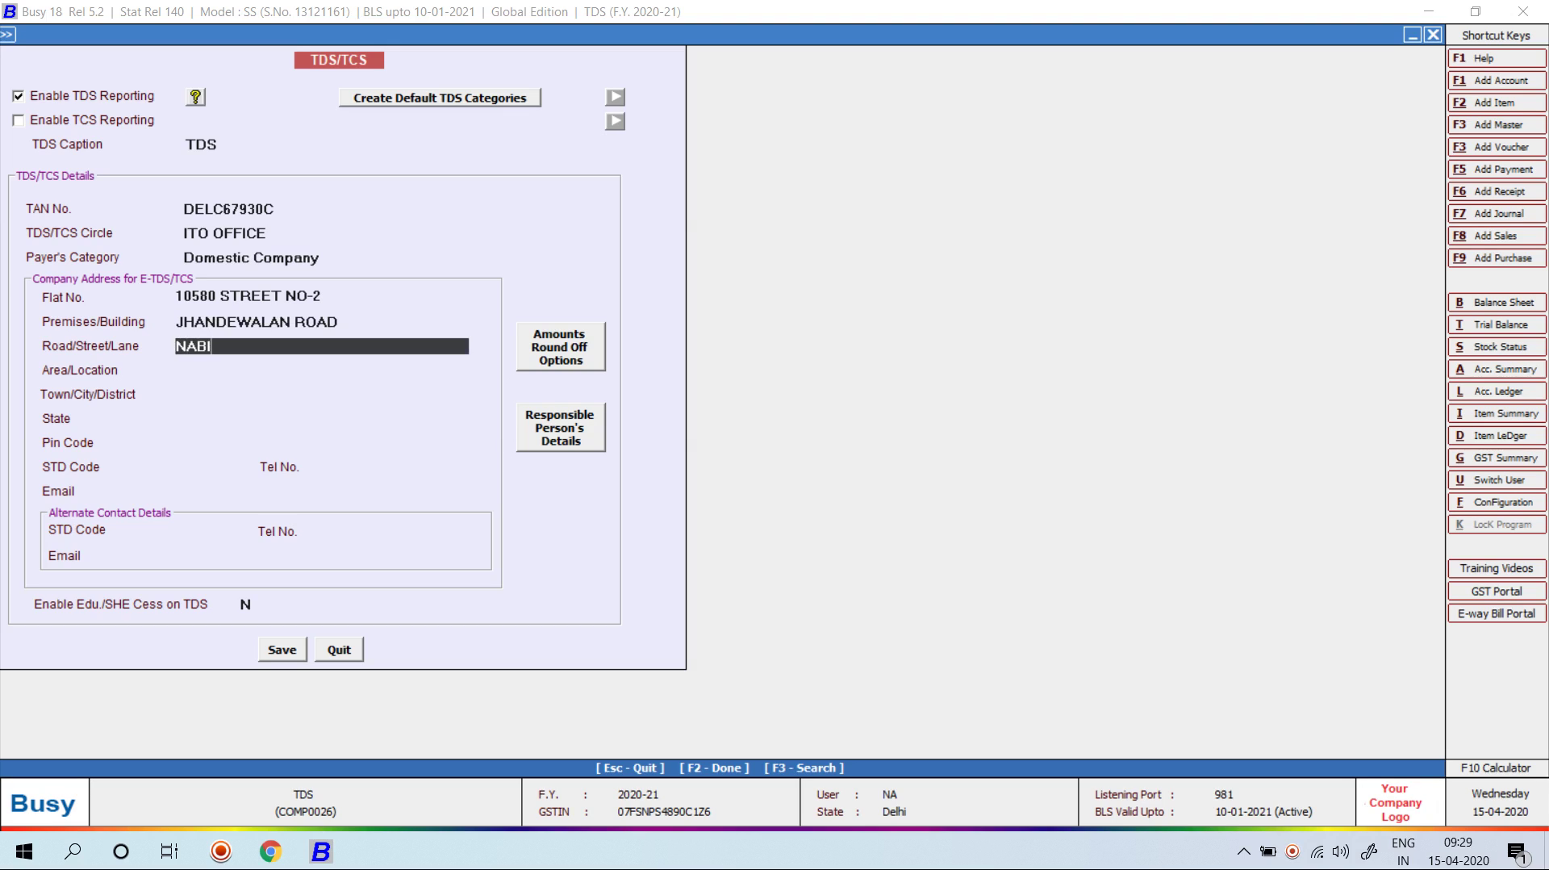
pyautogui.press('Return')
pyautogui.write('K')
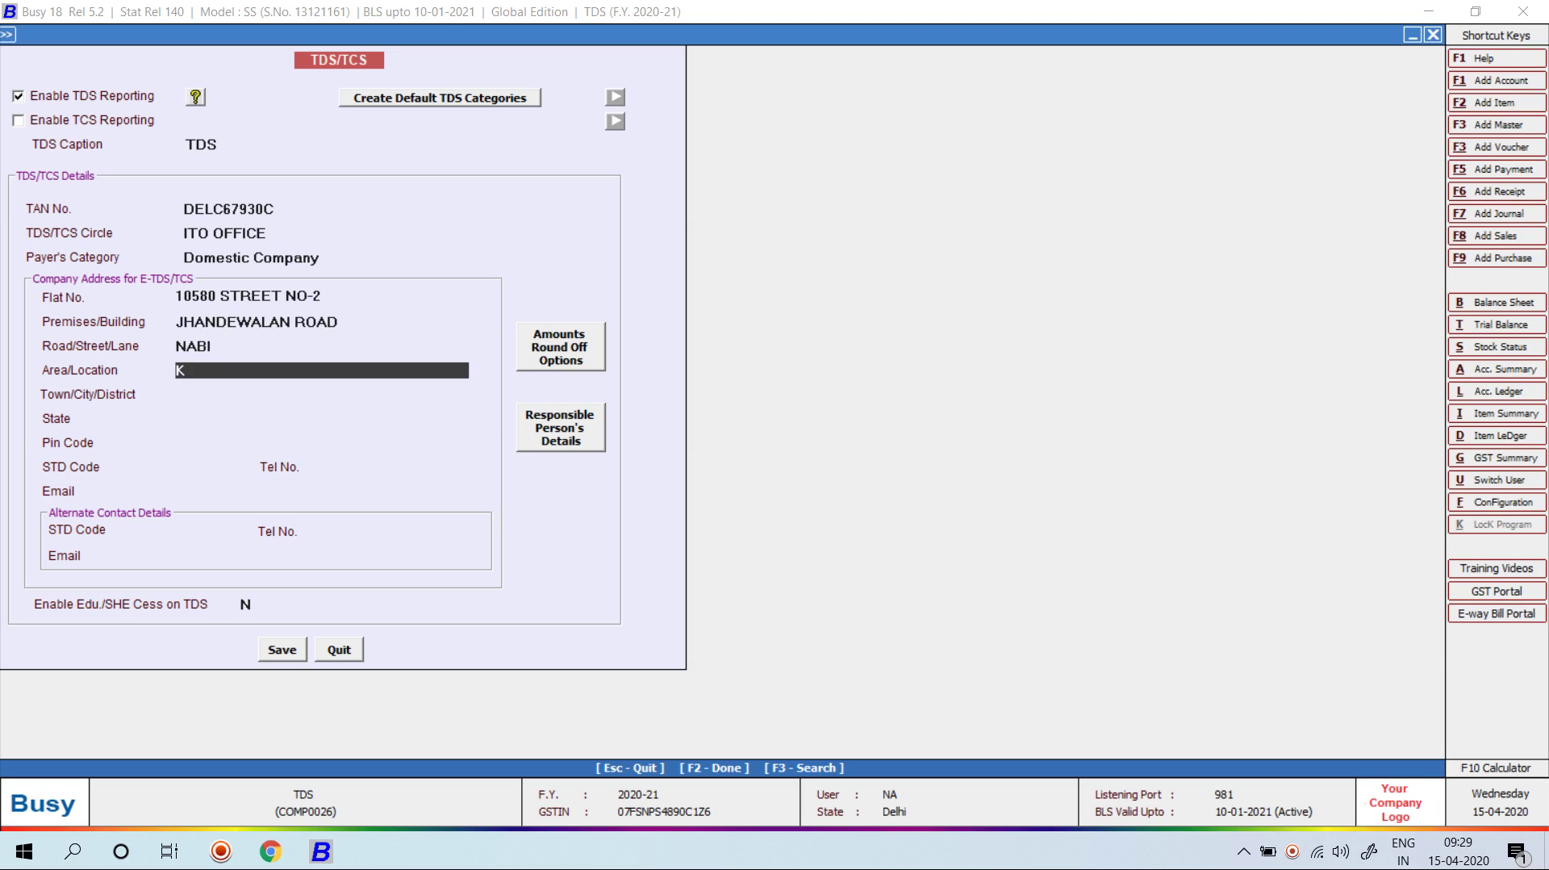
pyautogui.write('ARIM NEW DELHI-110055')
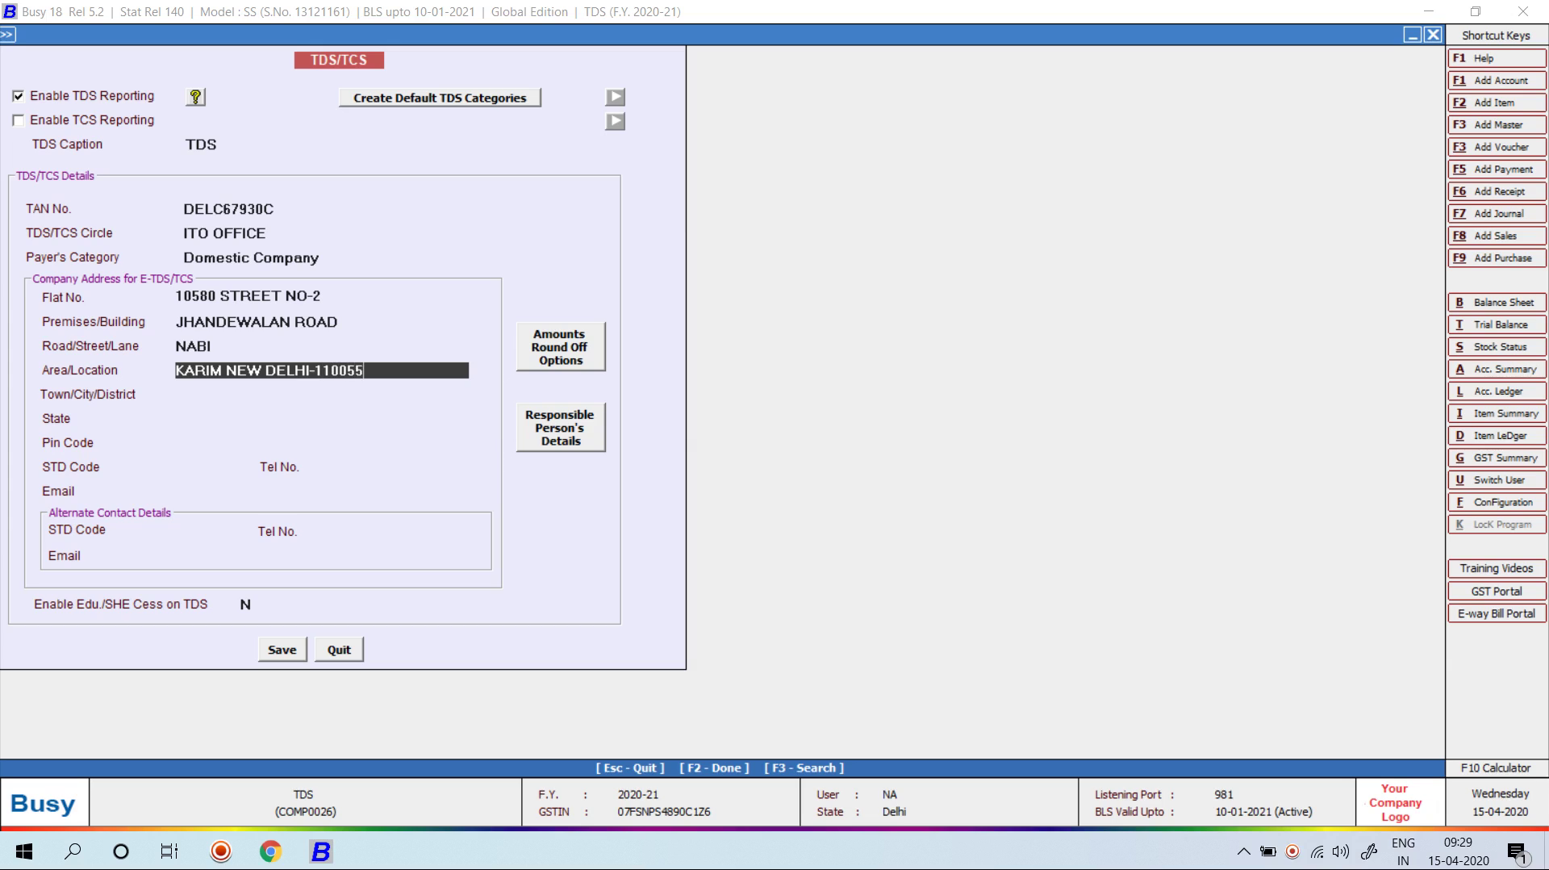
pyautogui.press('Return')
pyautogui.write('DEL')
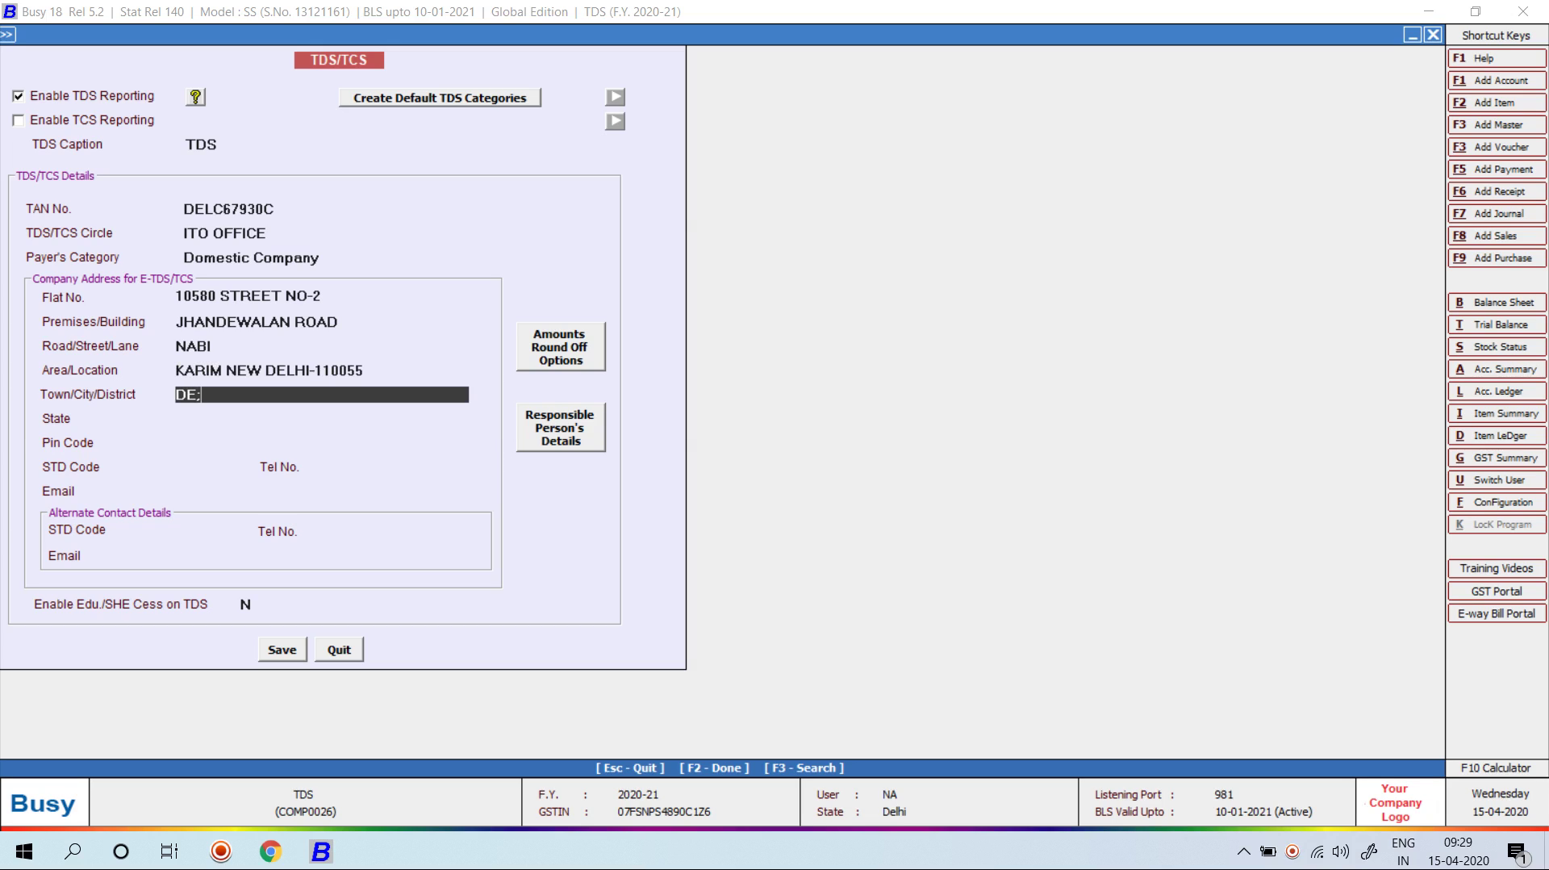
pyautogui.write('HI')
pyautogui.press('Return')
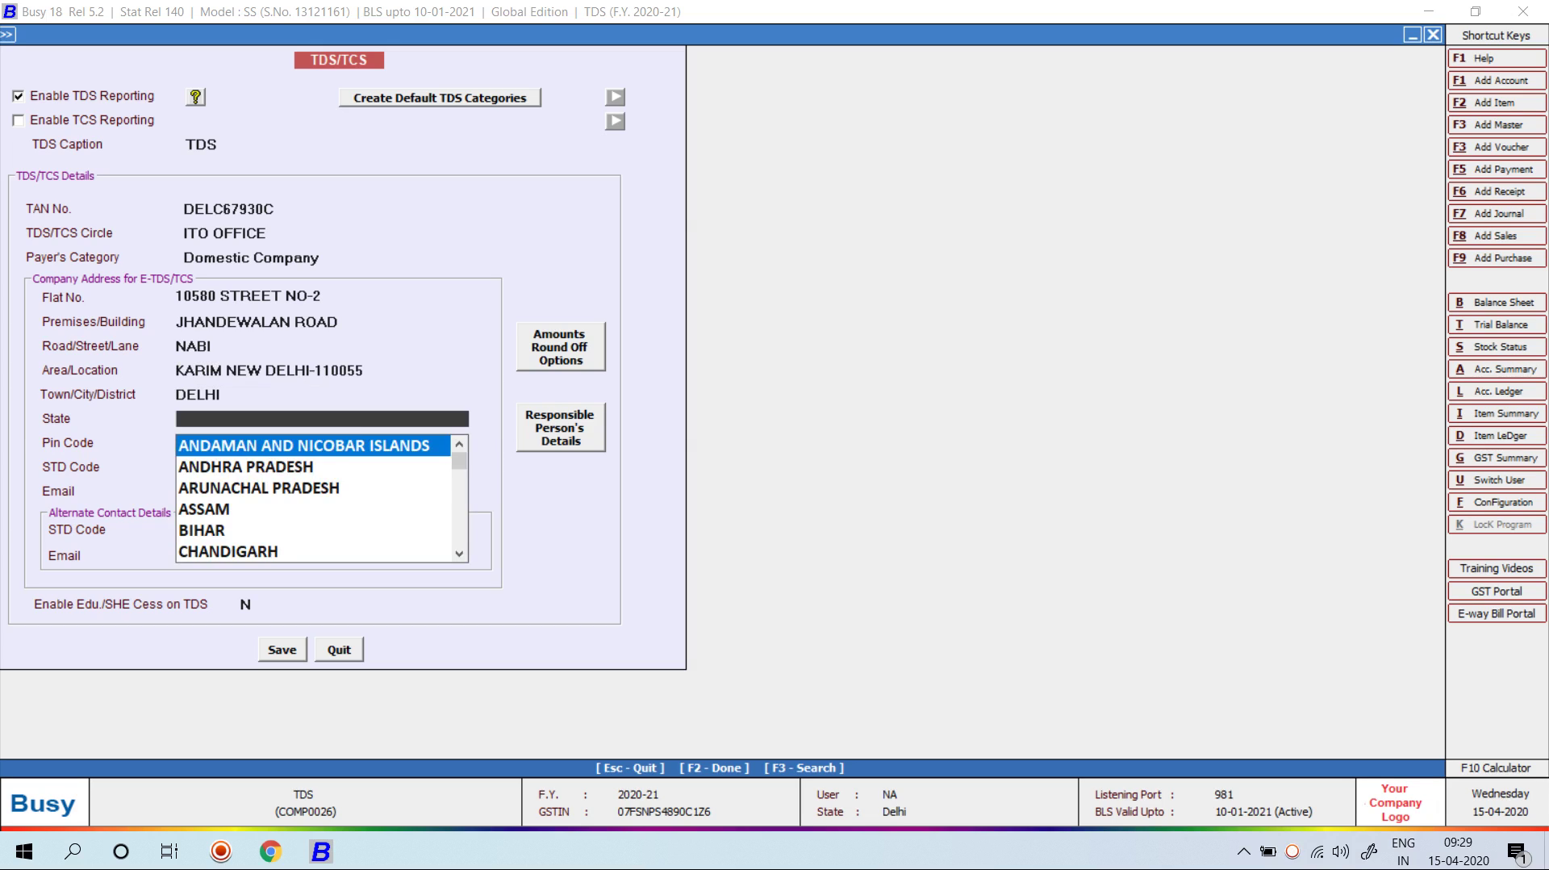
pyautogui.write('DEL')
pyautogui.press('Return')
pyautogui.write('110055')
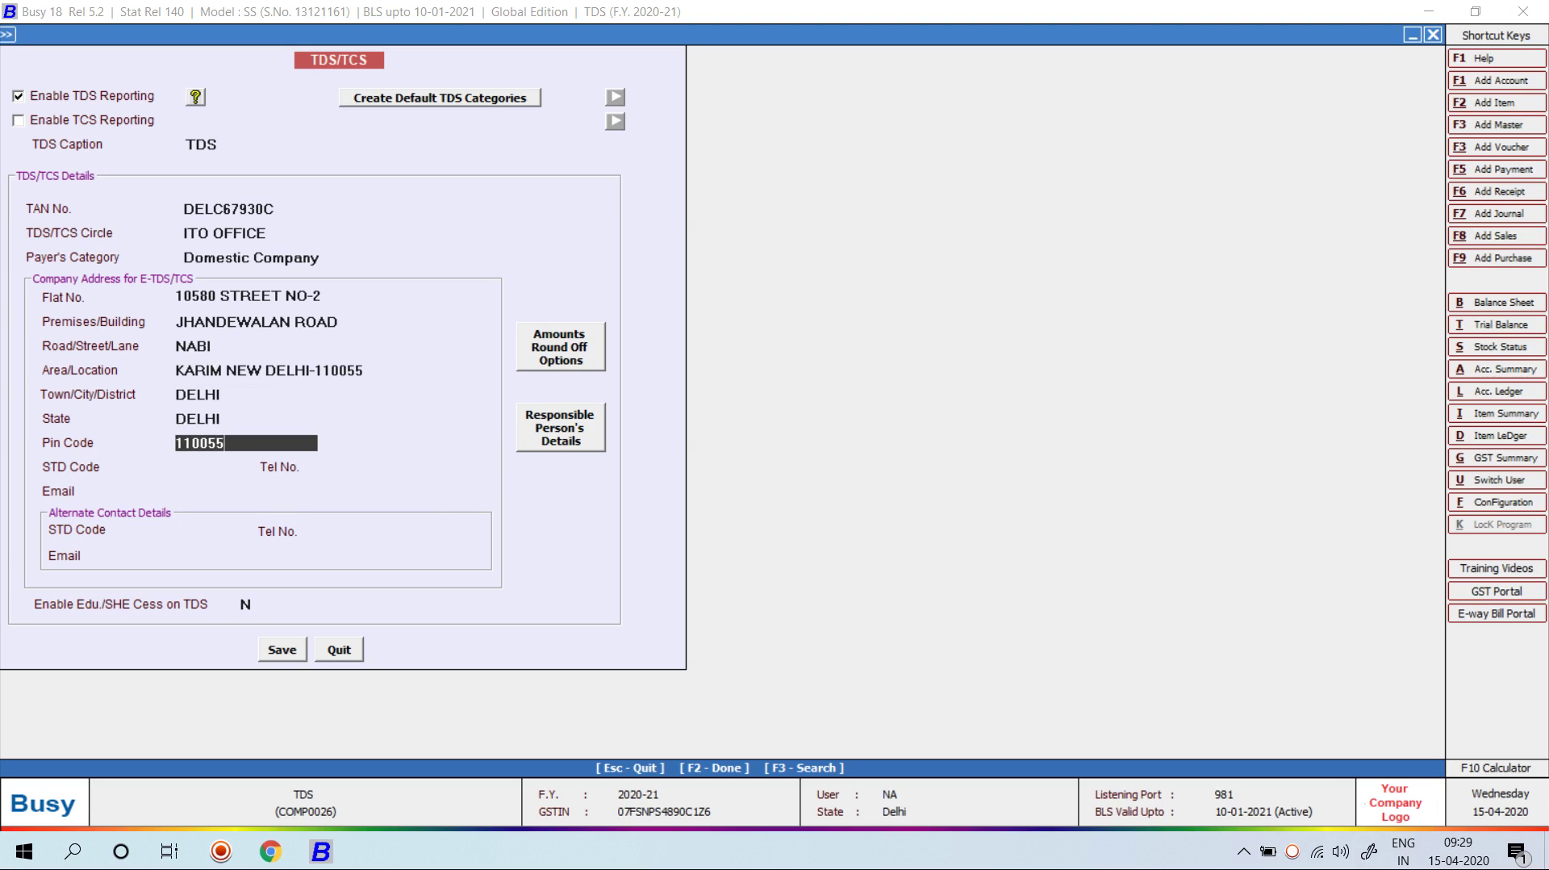
pyautogui.press('Return')
# Step: Fill in STD code 91, the company phone and e-mail, and the alternate phone and e-mail
pyautogui.write('91')
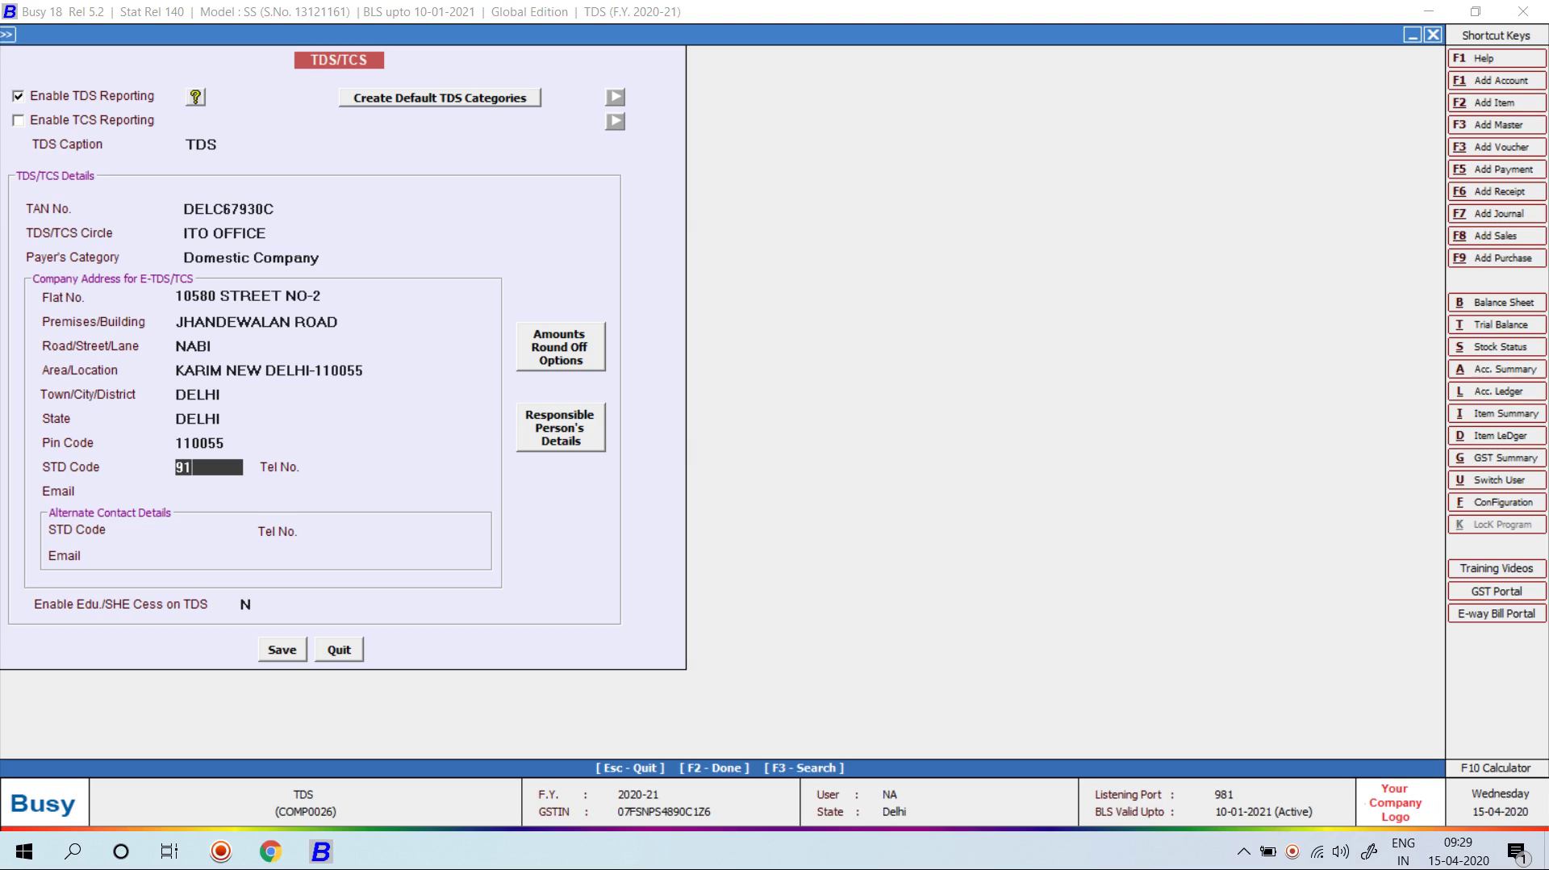
pyautogui.press('Return')
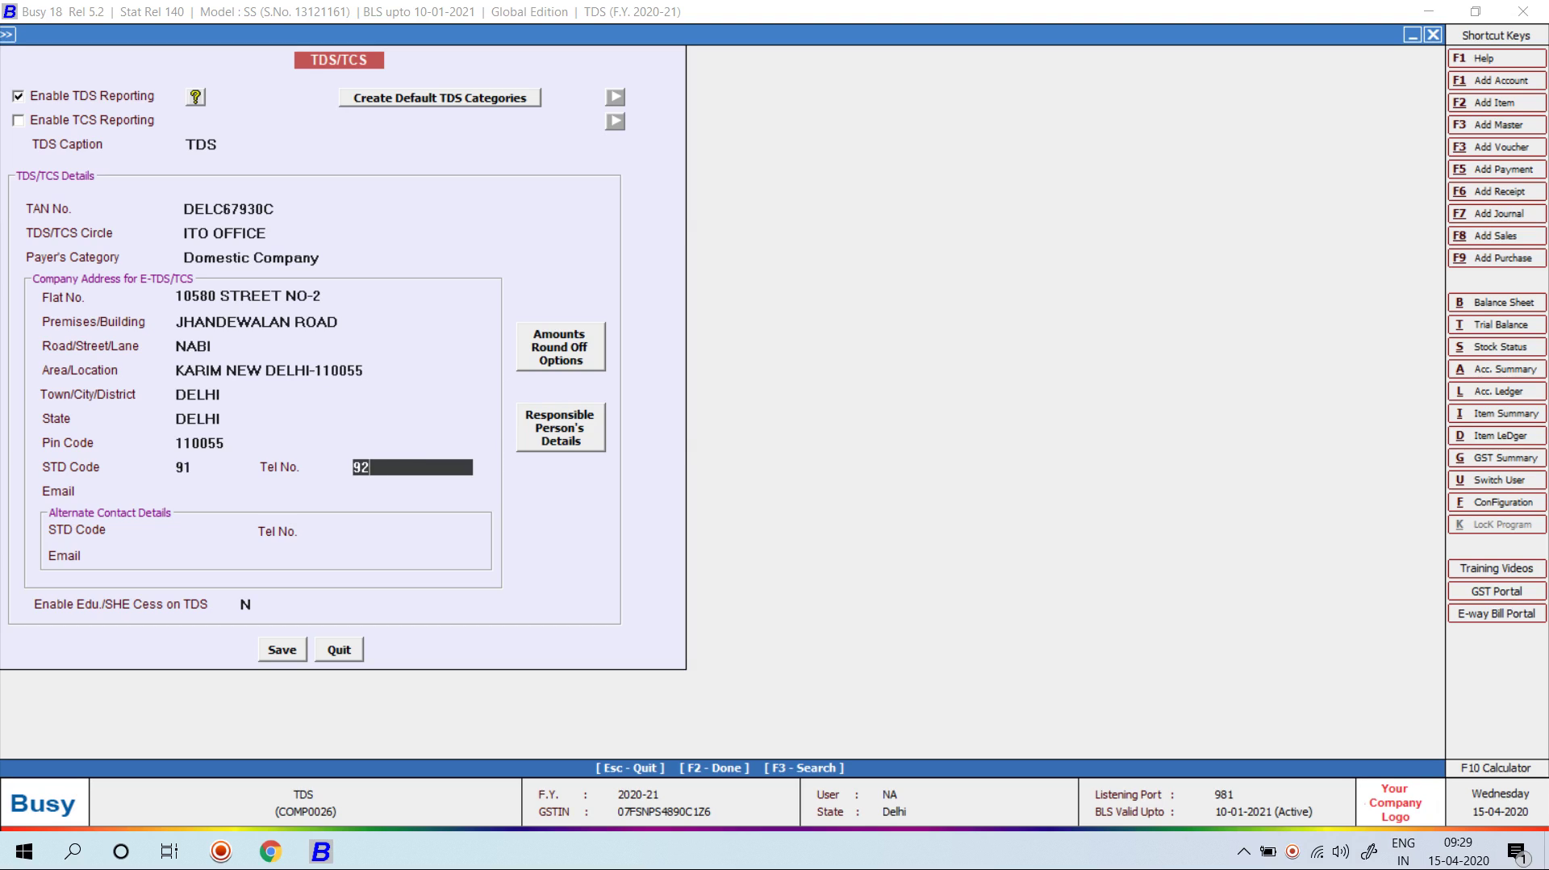
pyautogui.press('Return')
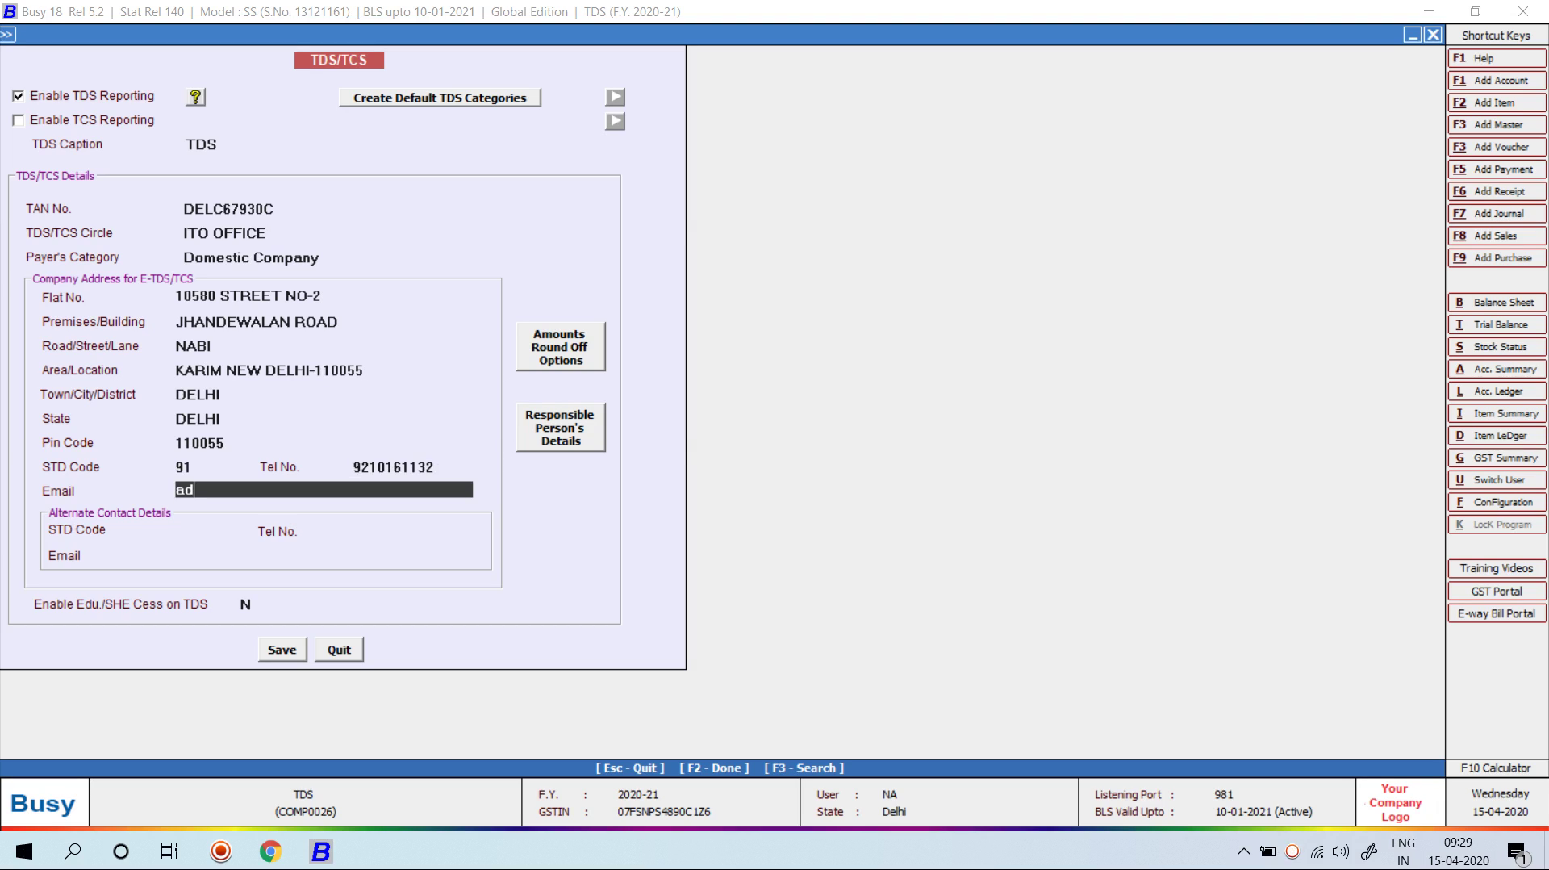
pyautogui.press('Return')
pyautogui.write('91')
pyautogui.press('Return')
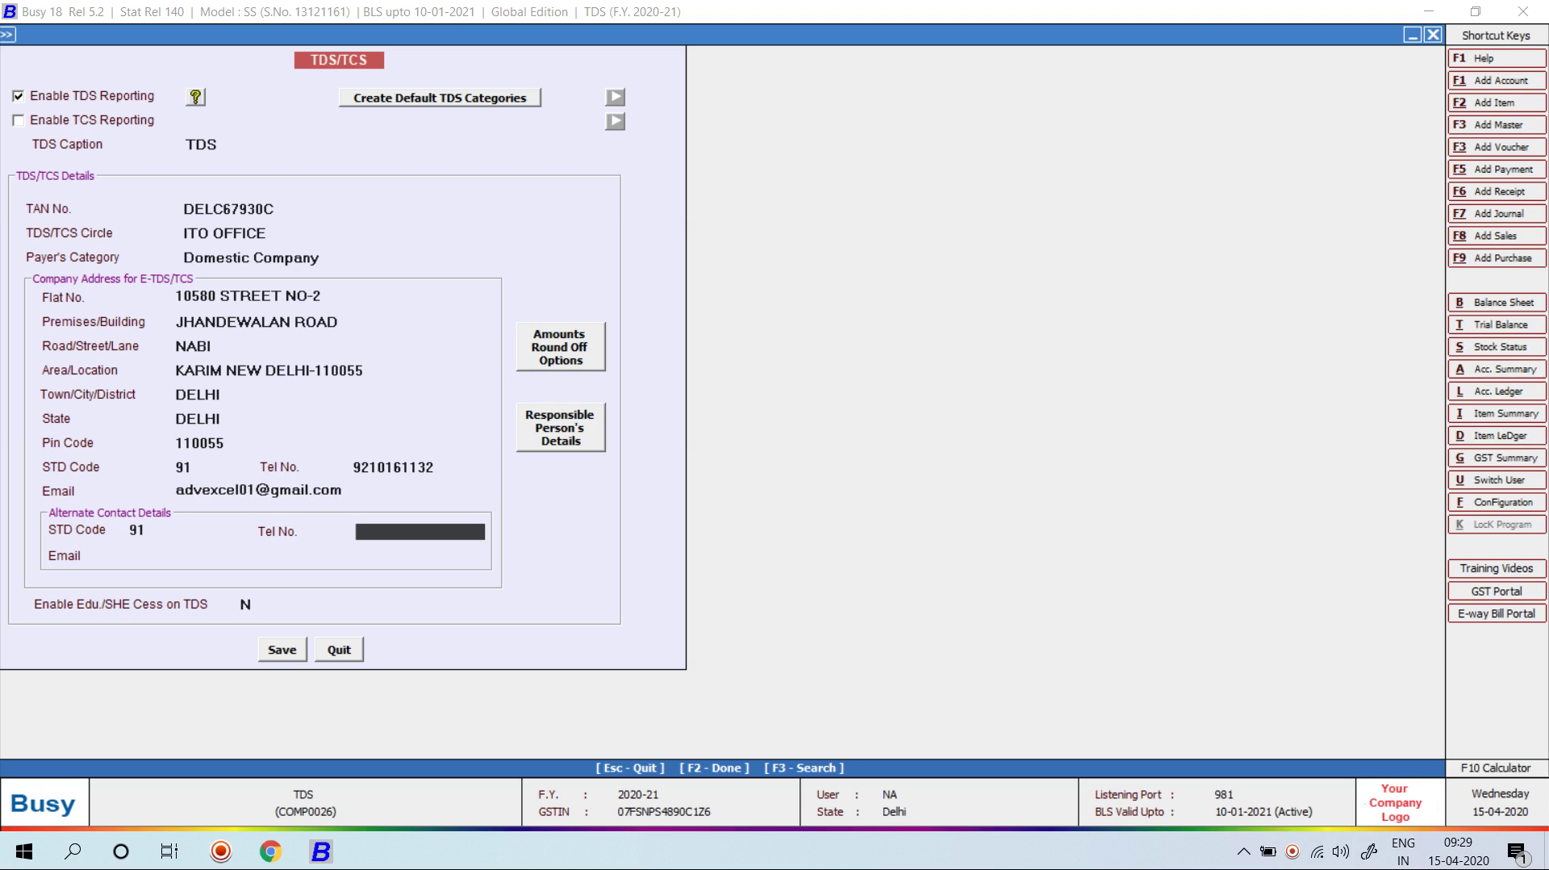
pyautogui.press('Return')
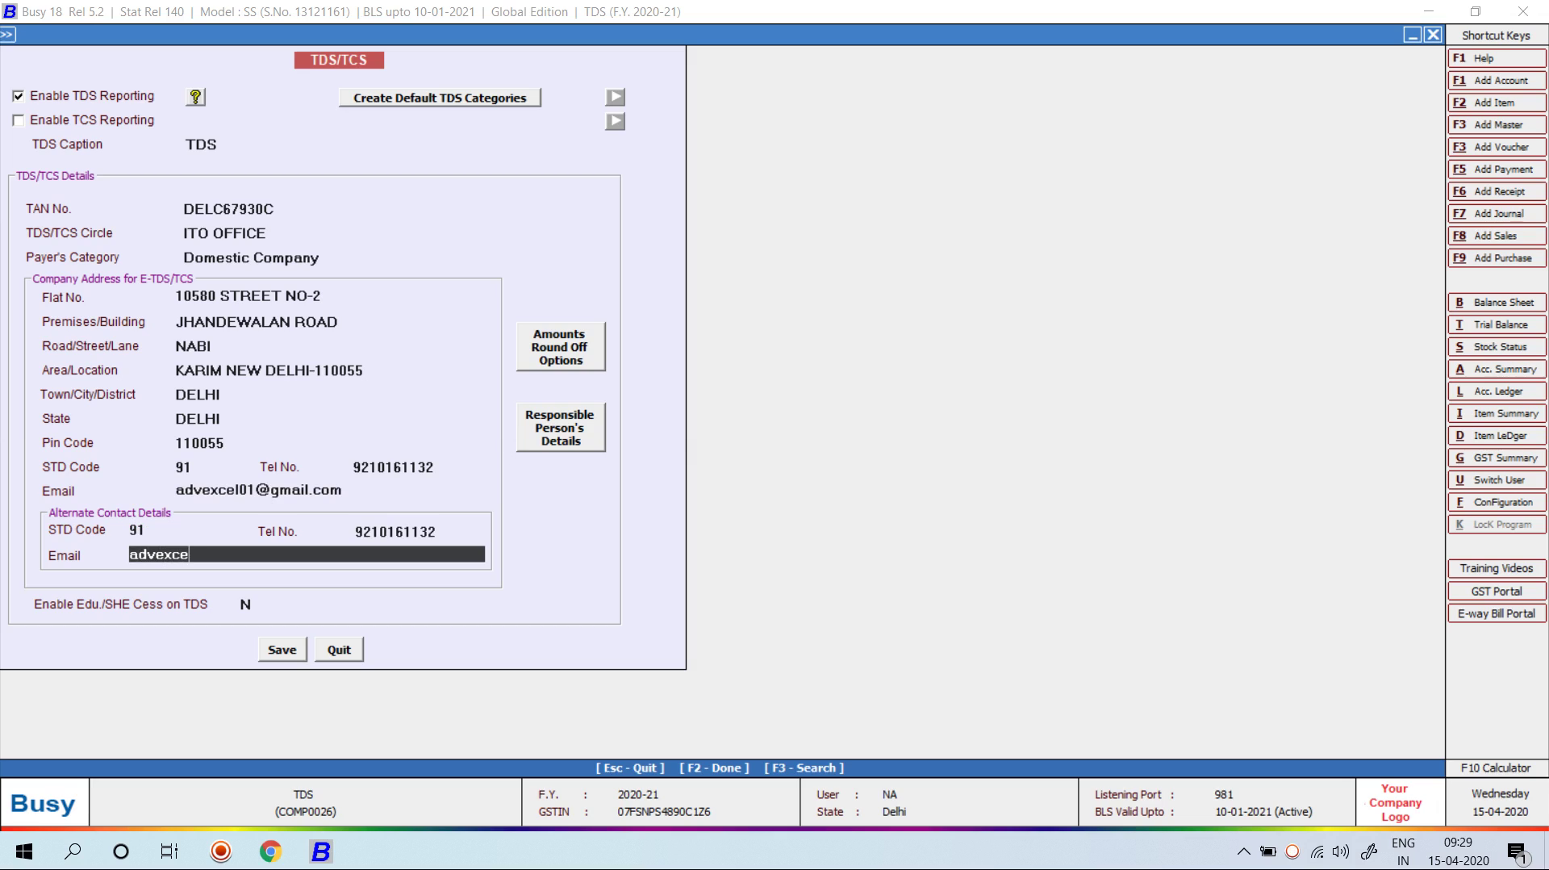
pyautogui.press('Return')
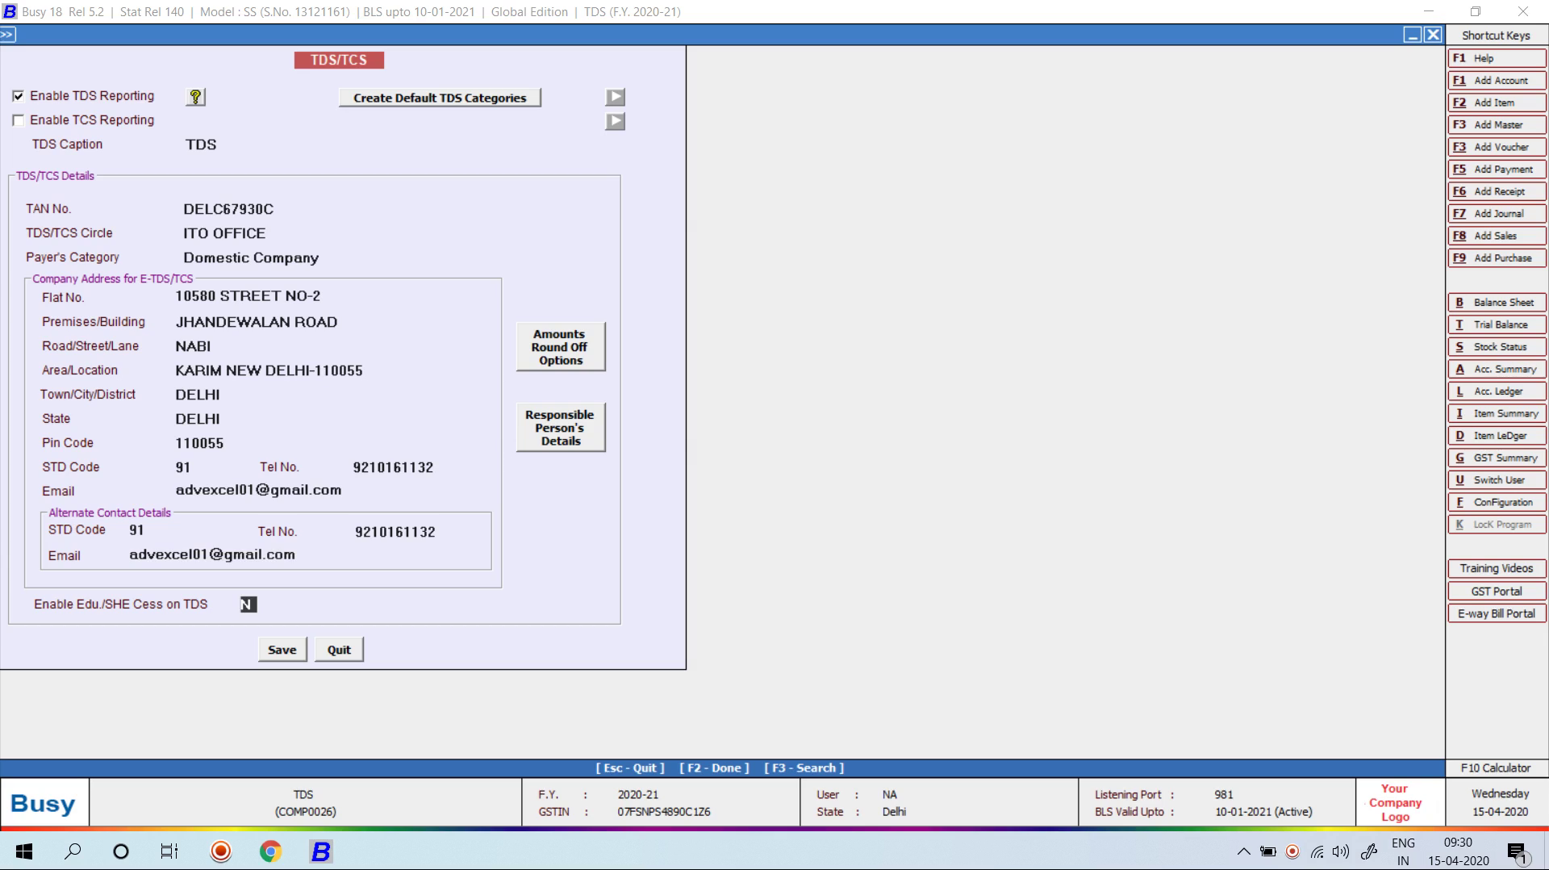
pyautogui.click(561, 347)
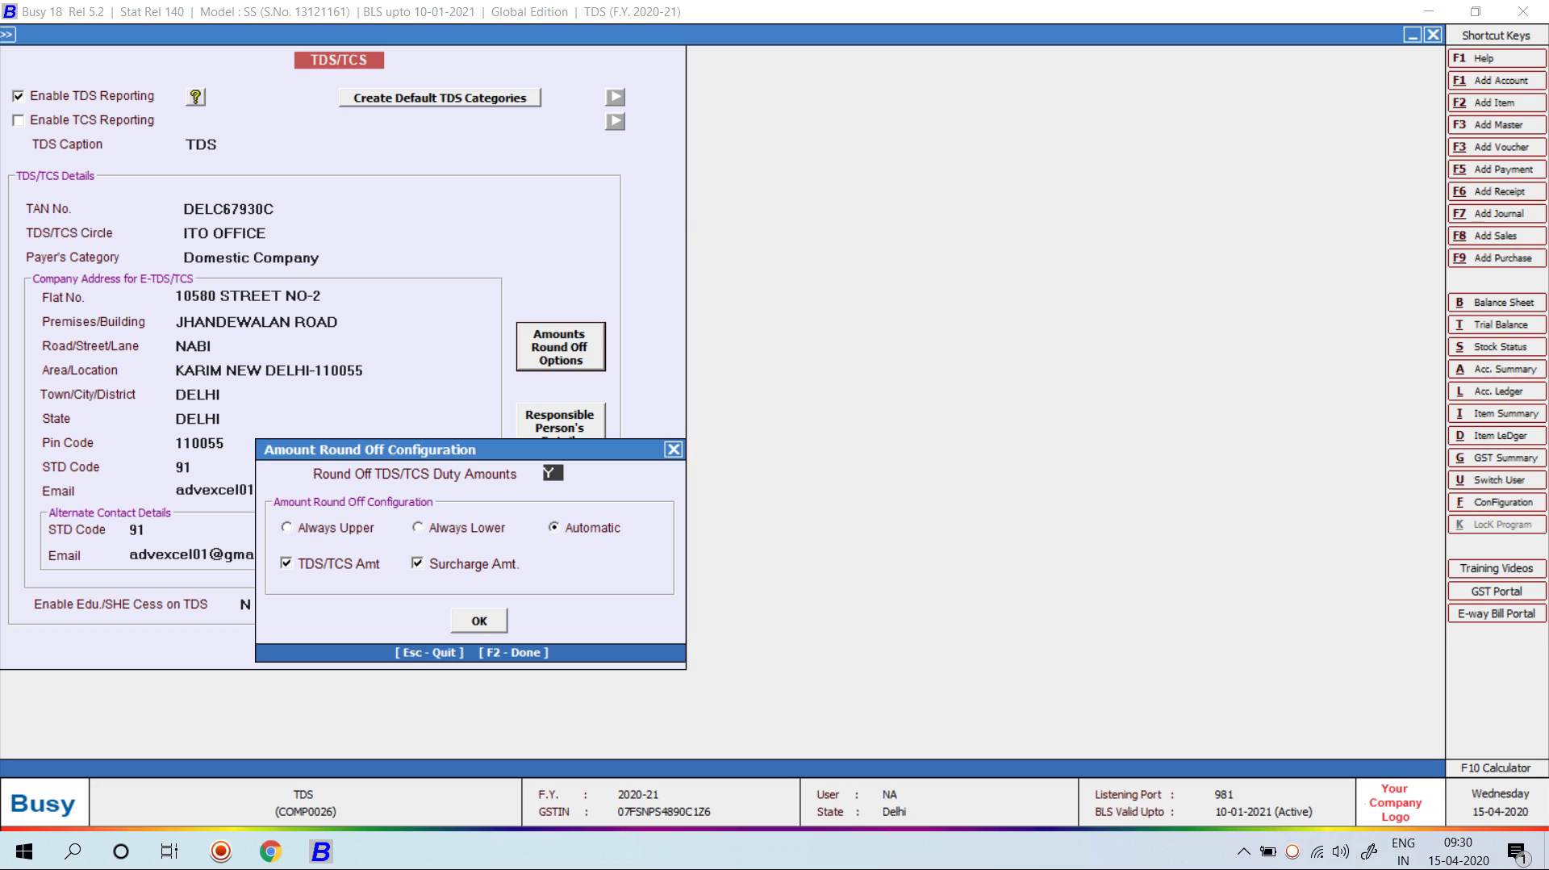
# Step: Keep round-off Automatic and bring up the Responsible Person's Details form
pyautogui.click(479, 621)
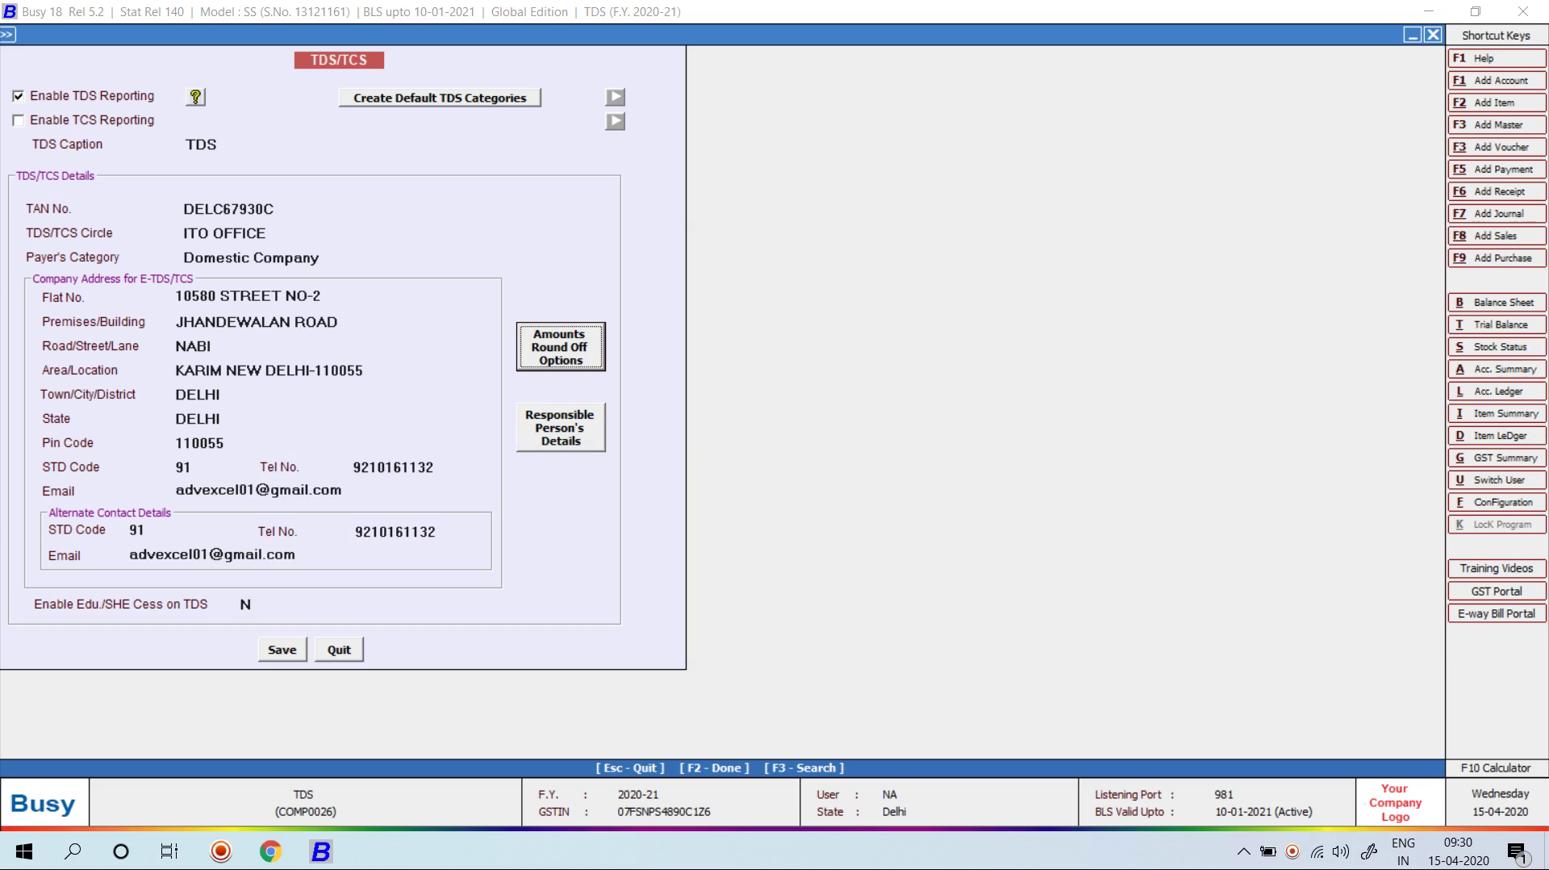
pyautogui.click(560, 427)
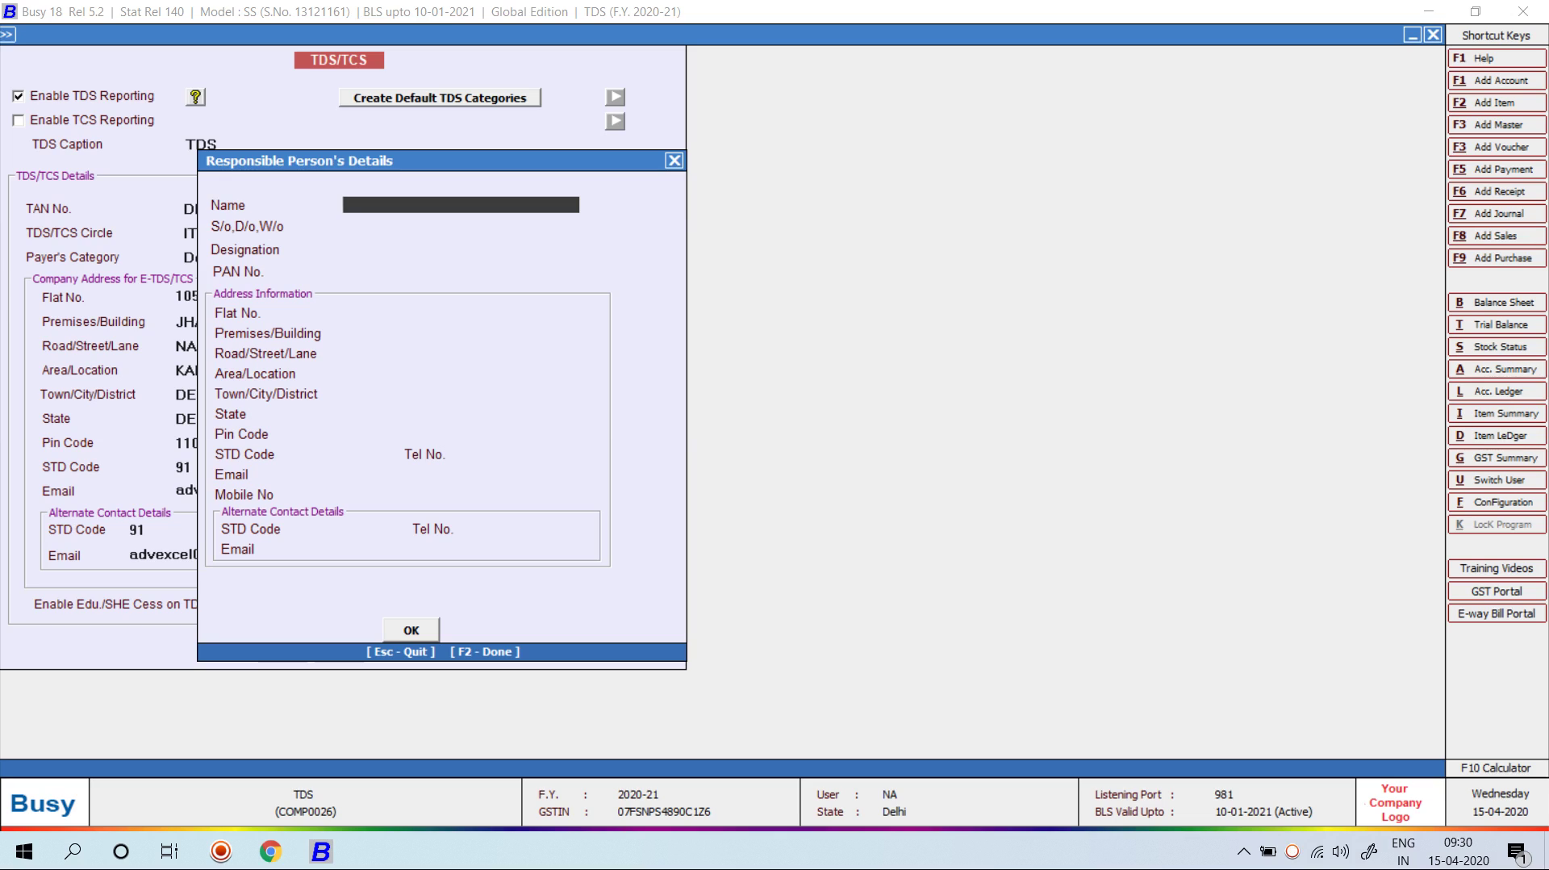
# Step: Enter the responsible person's name, father's name, designation ACCOUNTANT and PAN
pyautogui.press('Return')
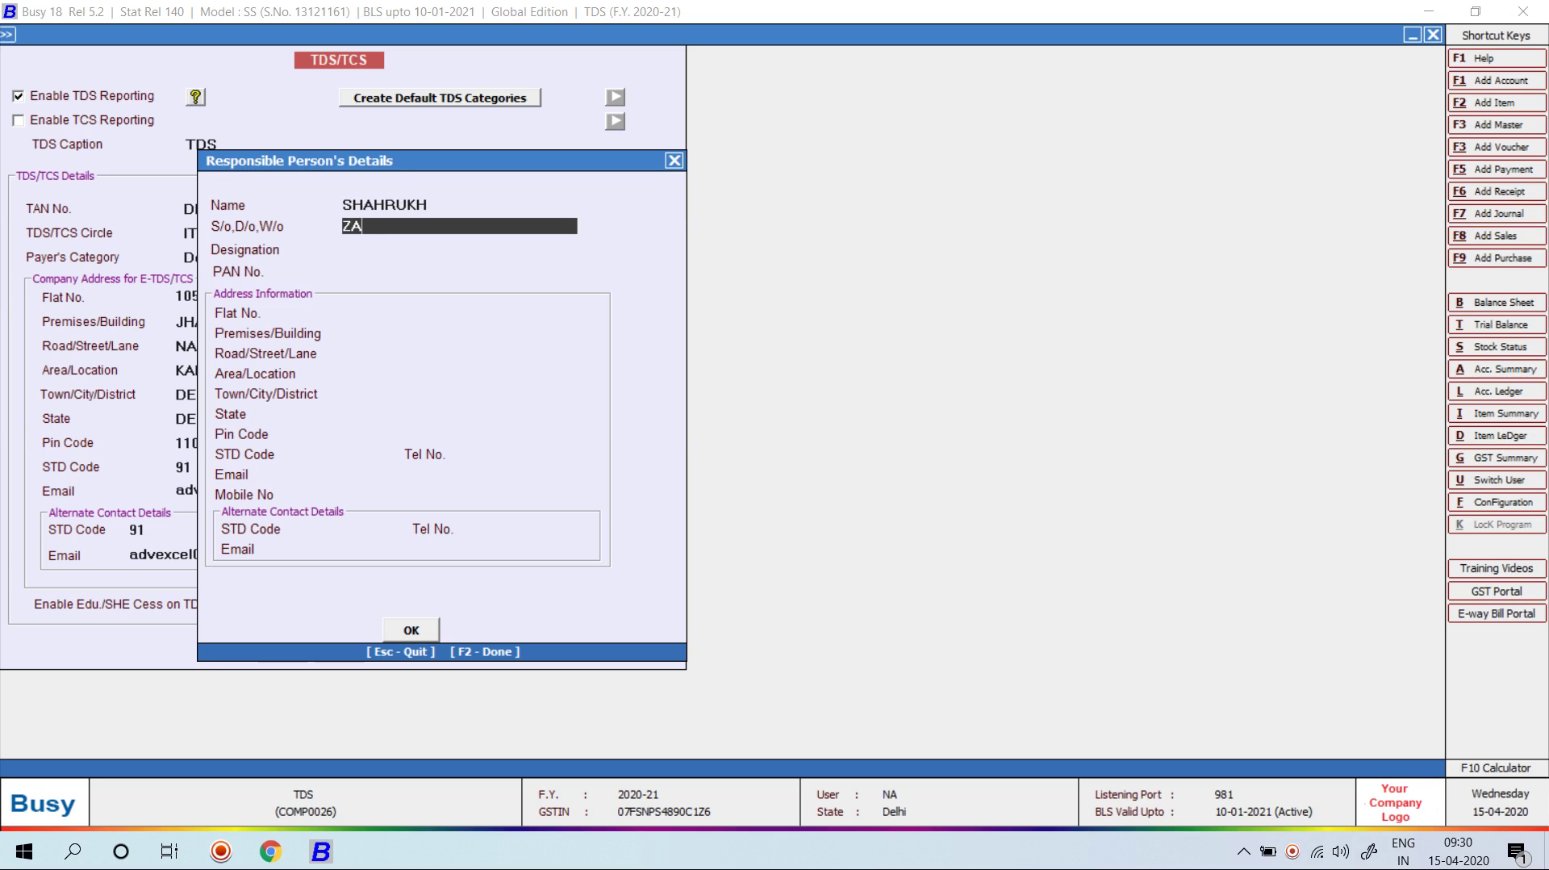
pyautogui.press('Return')
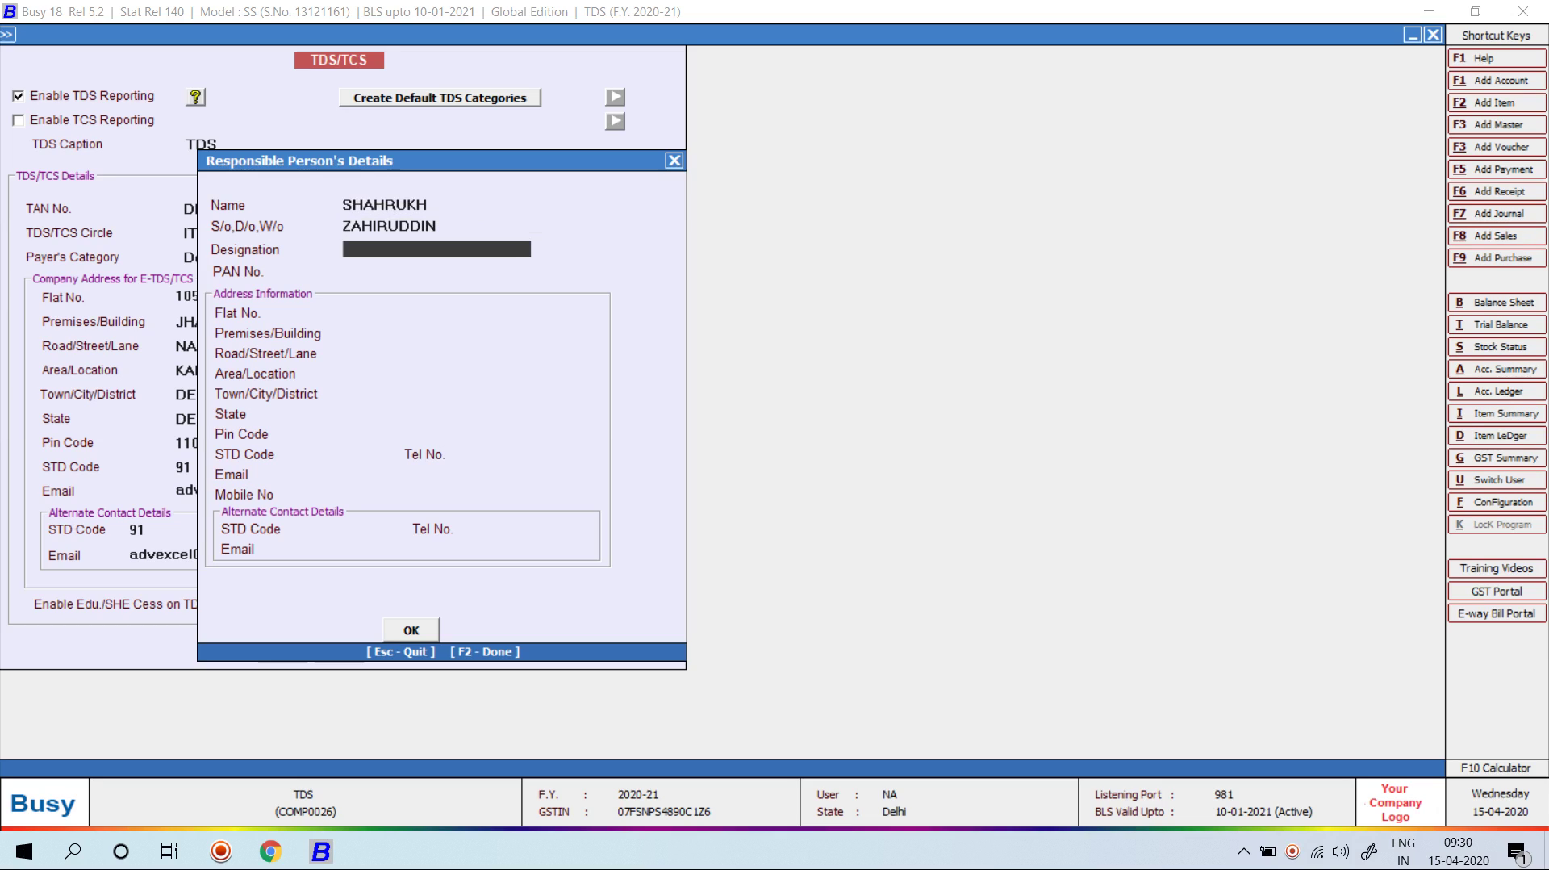
pyautogui.write('ACCOUNTANT')
pyautogui.press('Return')
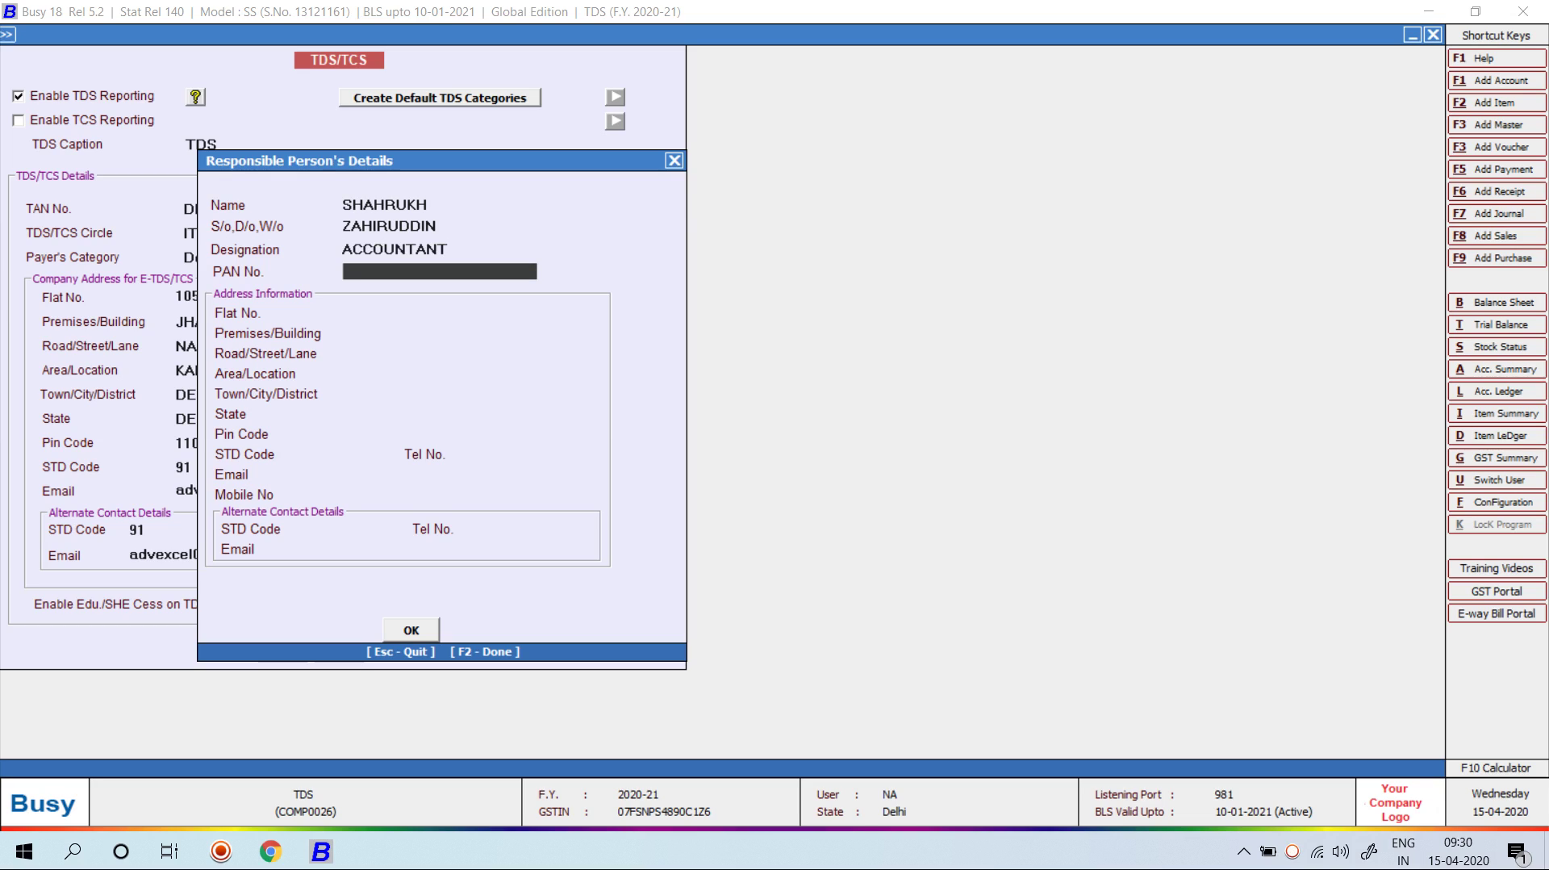
pyautogui.press('Return')
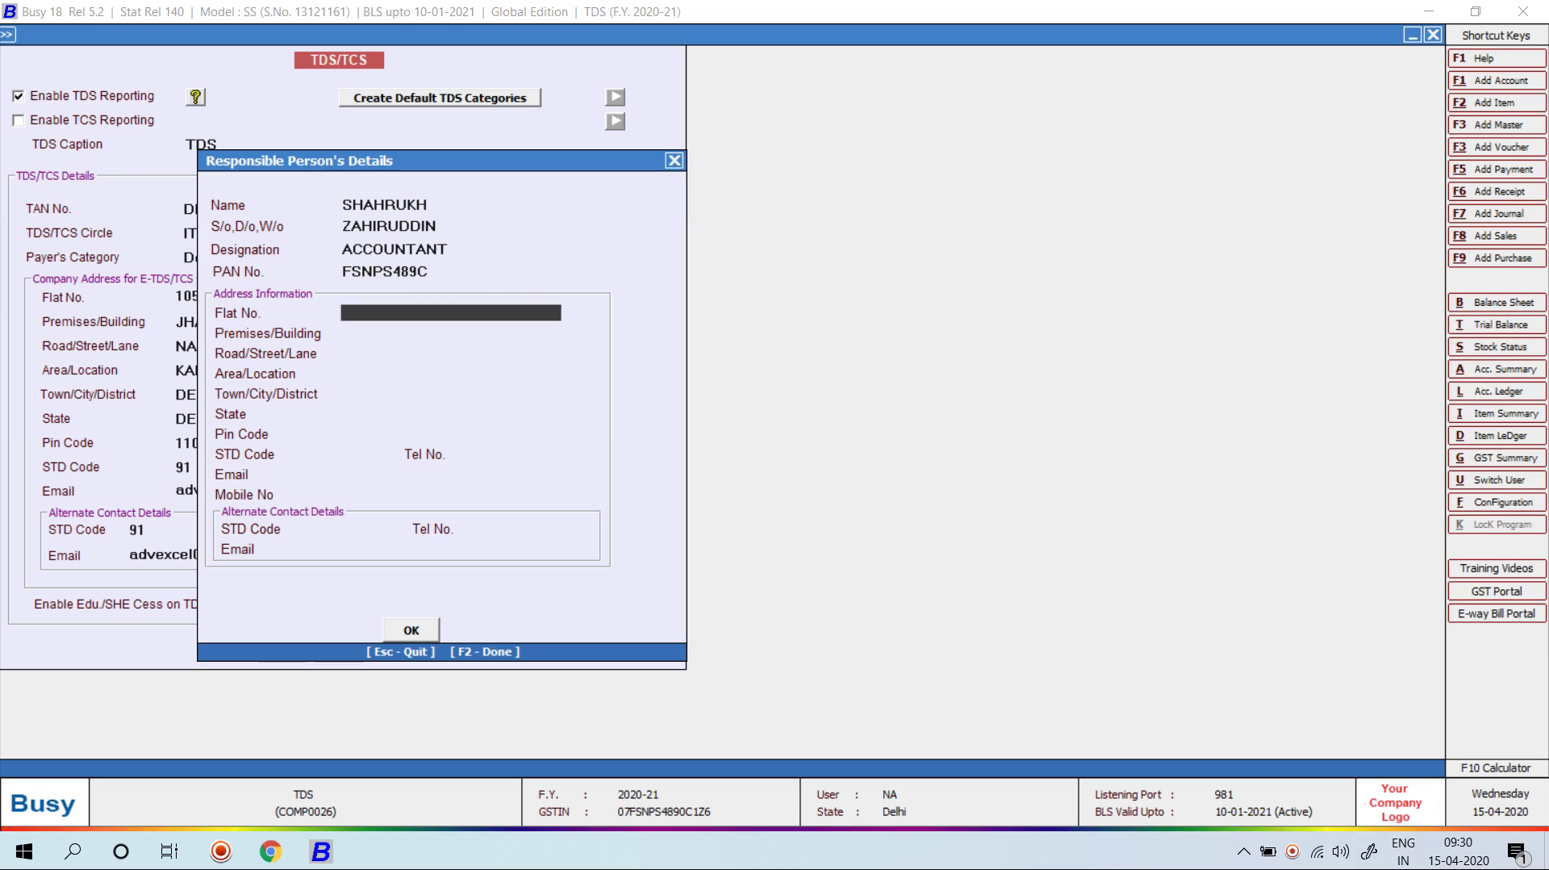
# Step: Enter the responsible person's address, with state DELHI and the PIN code
pyautogui.press('Return')
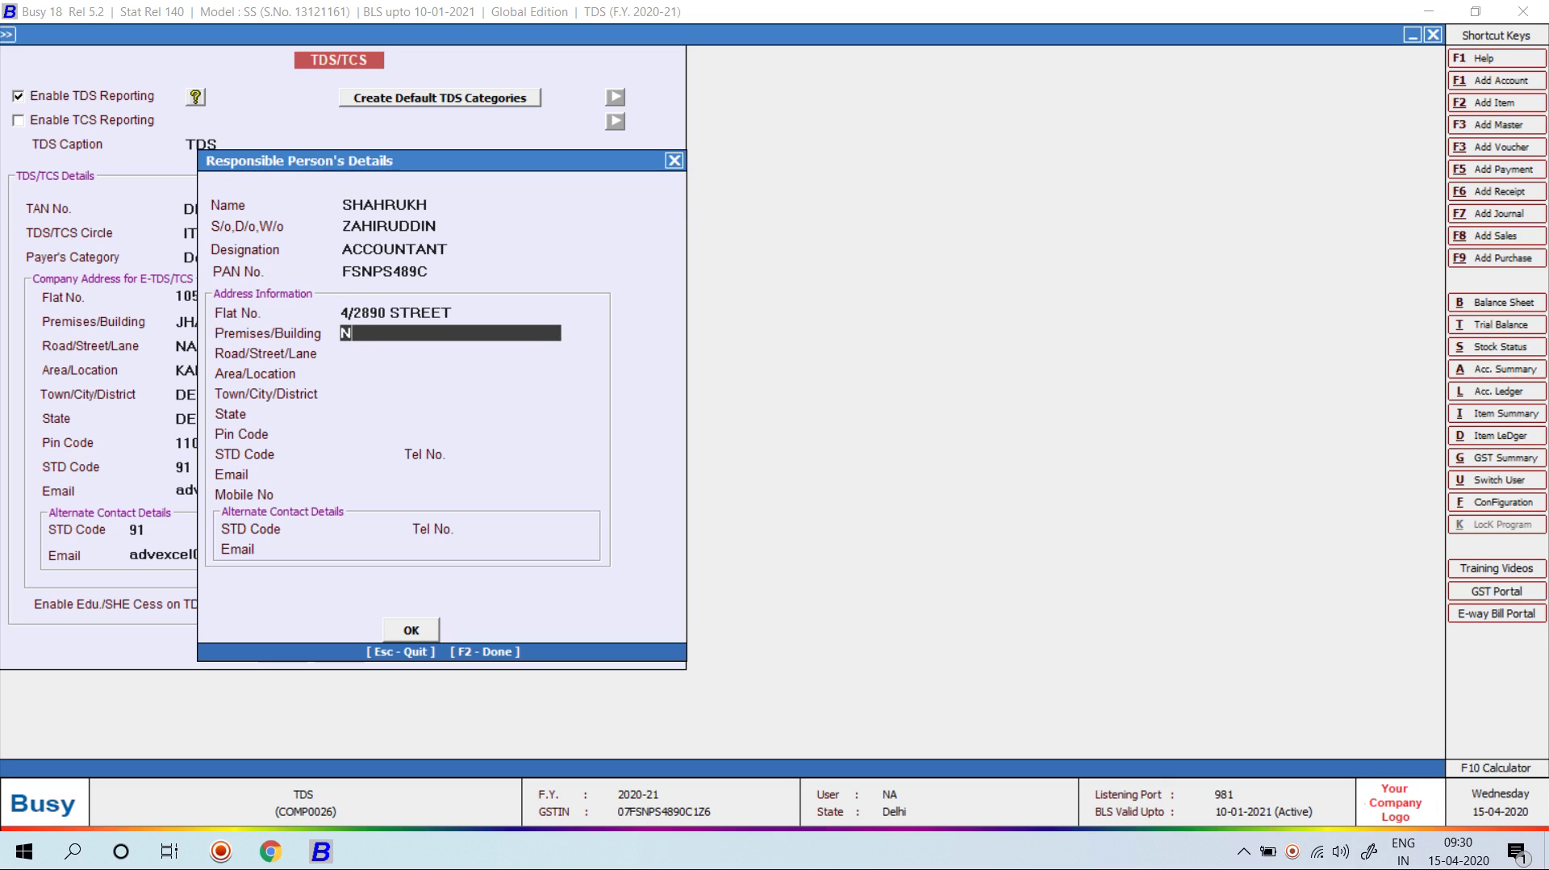
pyautogui.press('Return')
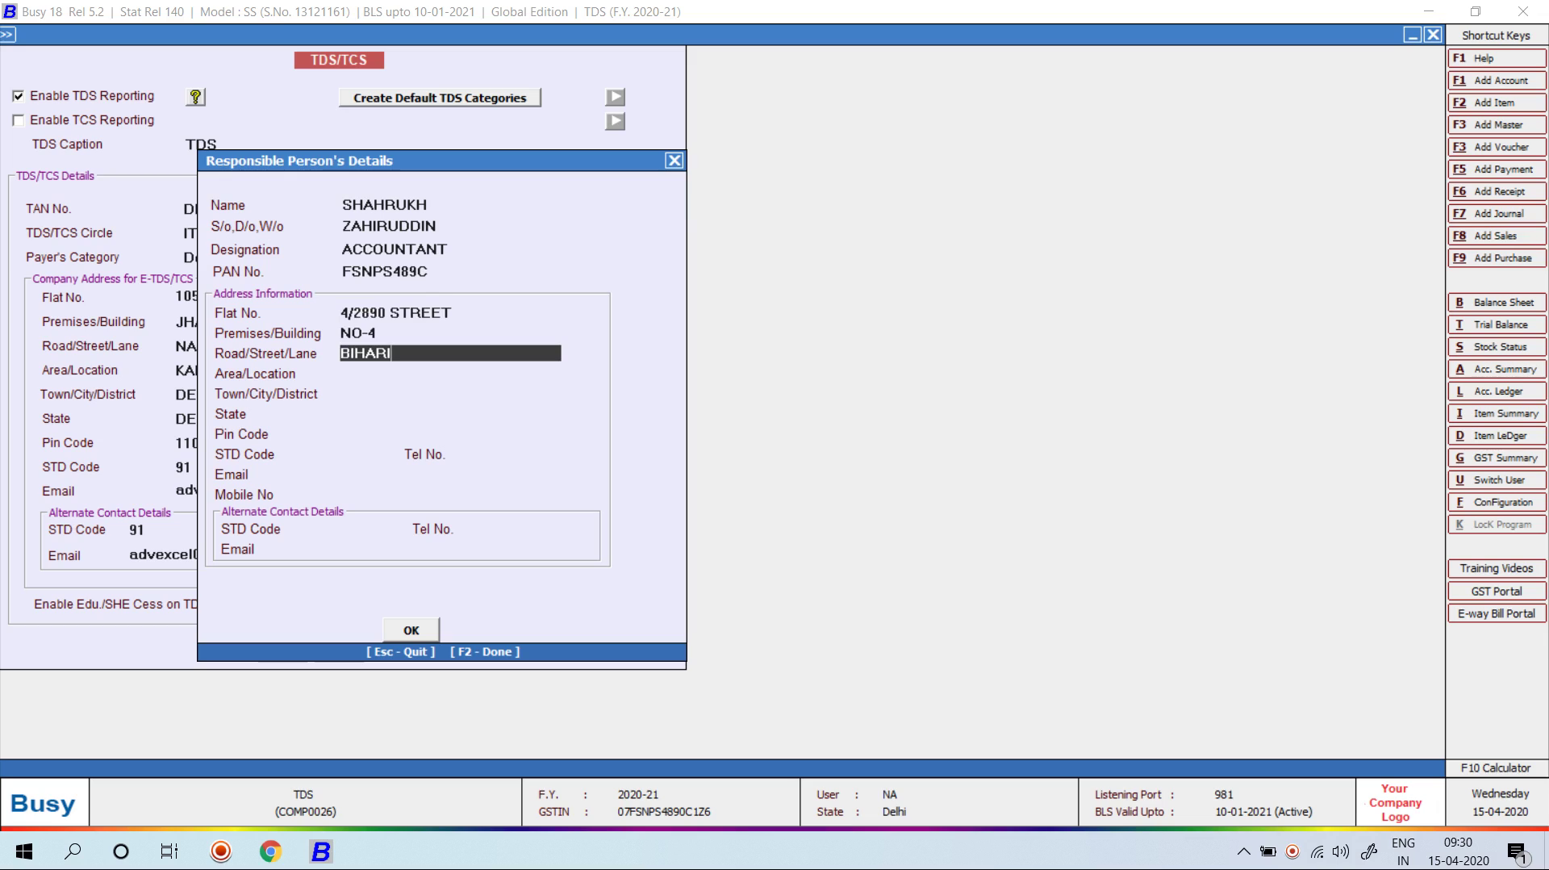
pyautogui.press('Return')
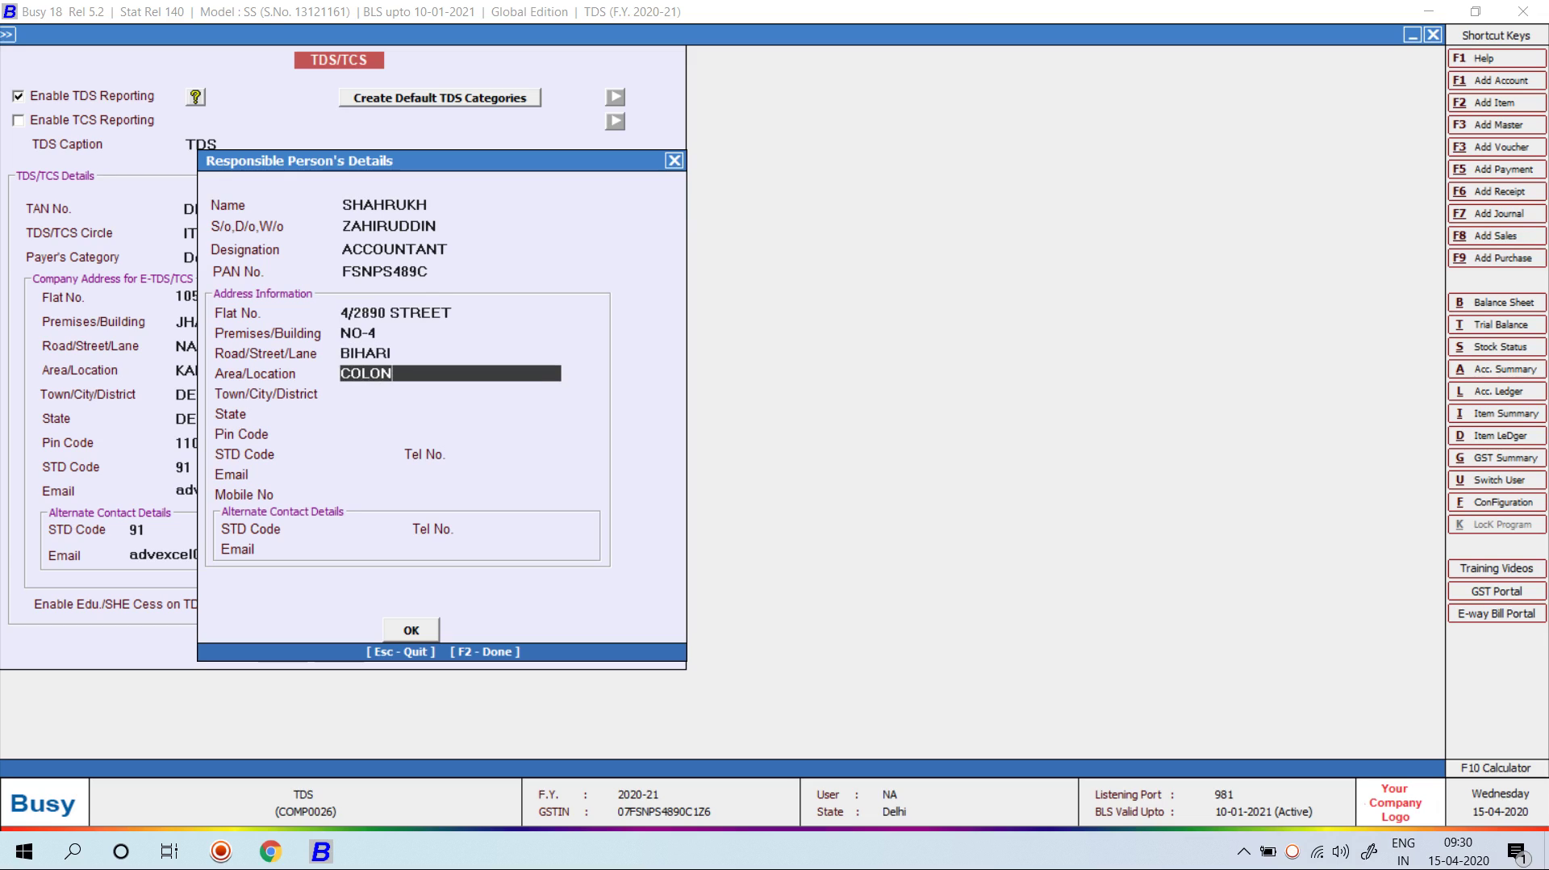
pyautogui.press('Return')
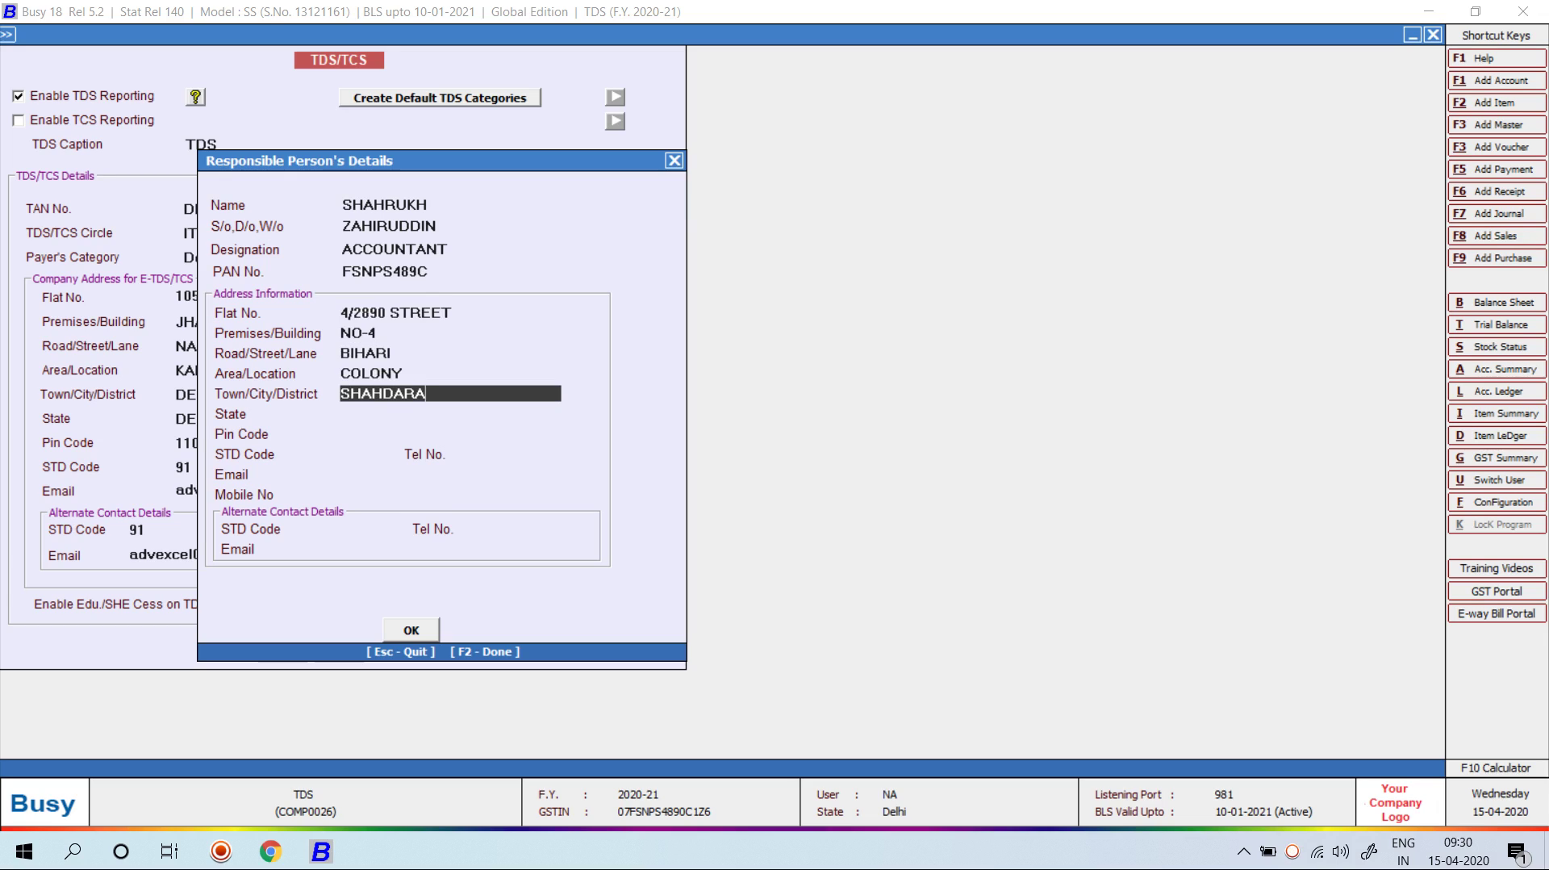
pyautogui.press('Return')
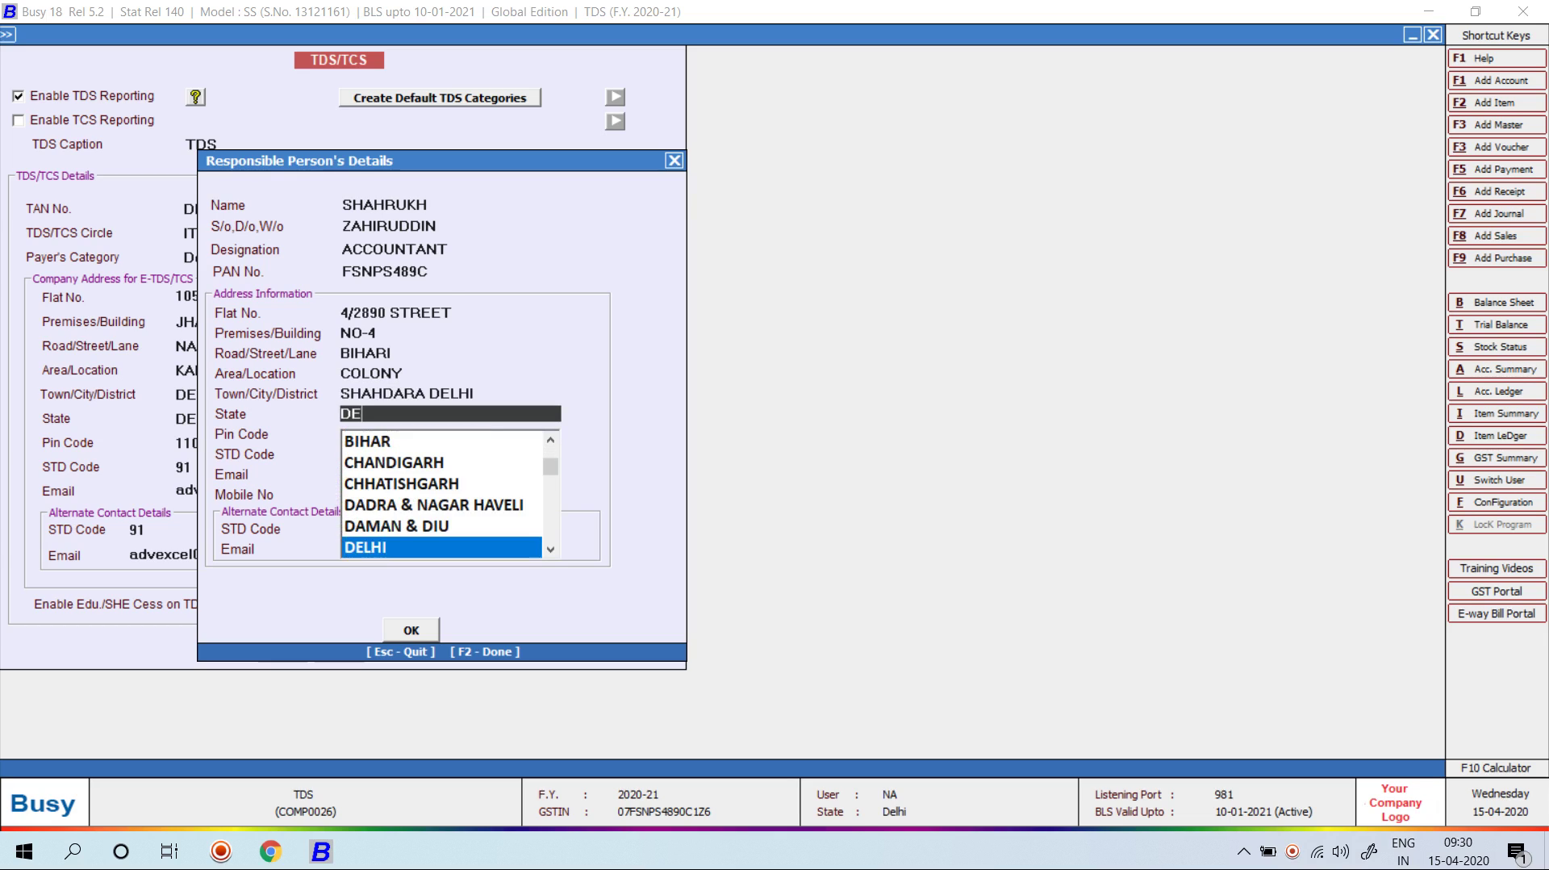
pyautogui.press('Return')
pyautogui.write('110032')
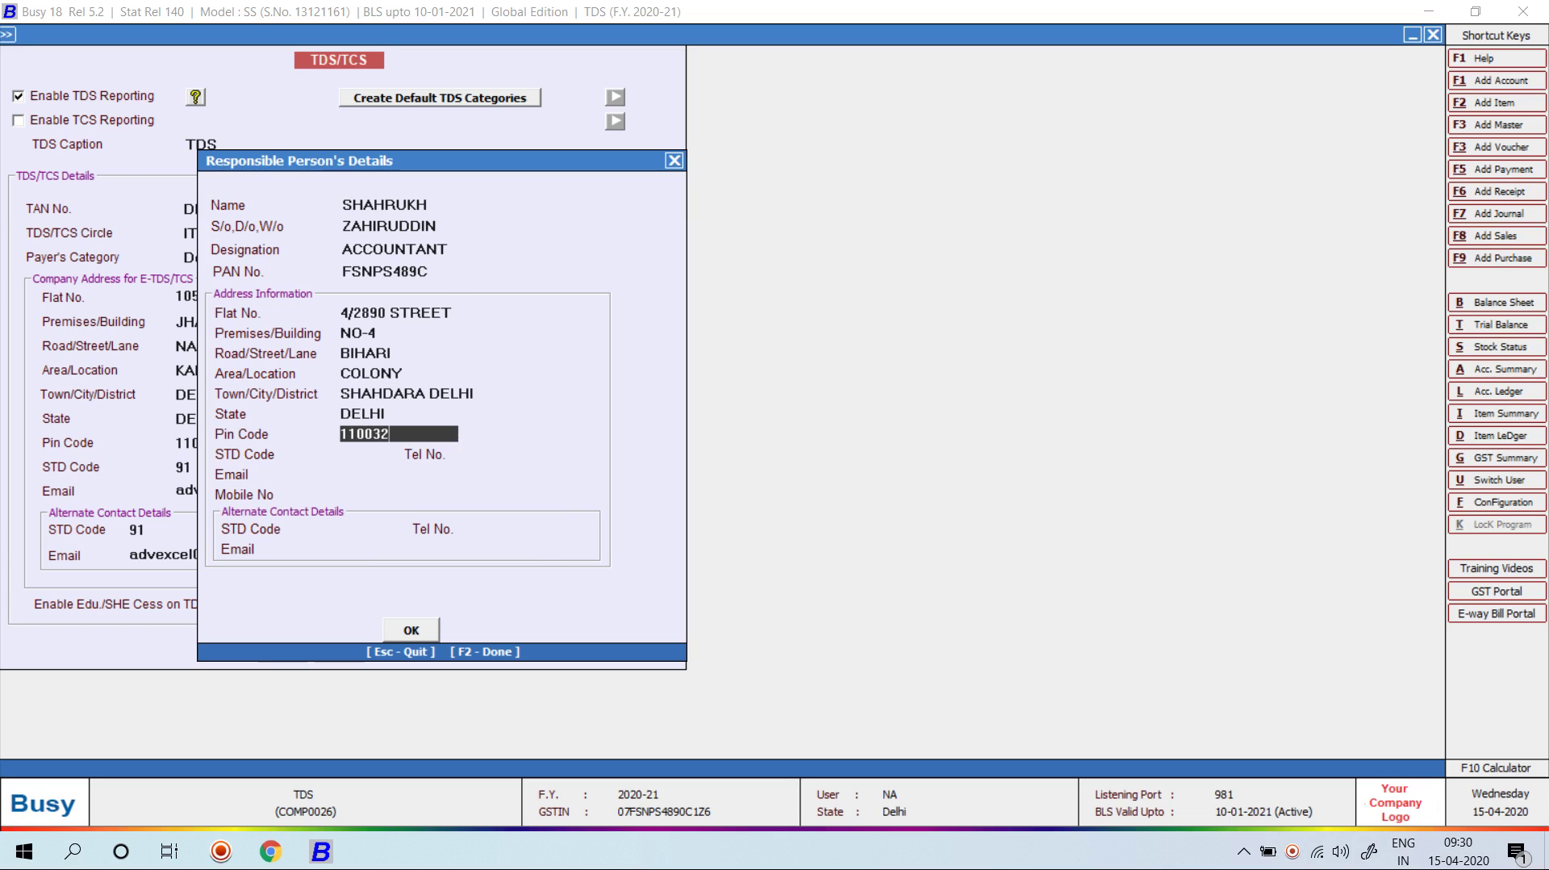
pyautogui.press('Return')
# Step: Add STD code 921, phone, e-mail, mobile and alternate contacts, then save the TDS/TCS settings
pyautogui.write('921')
pyautogui.press('Return')
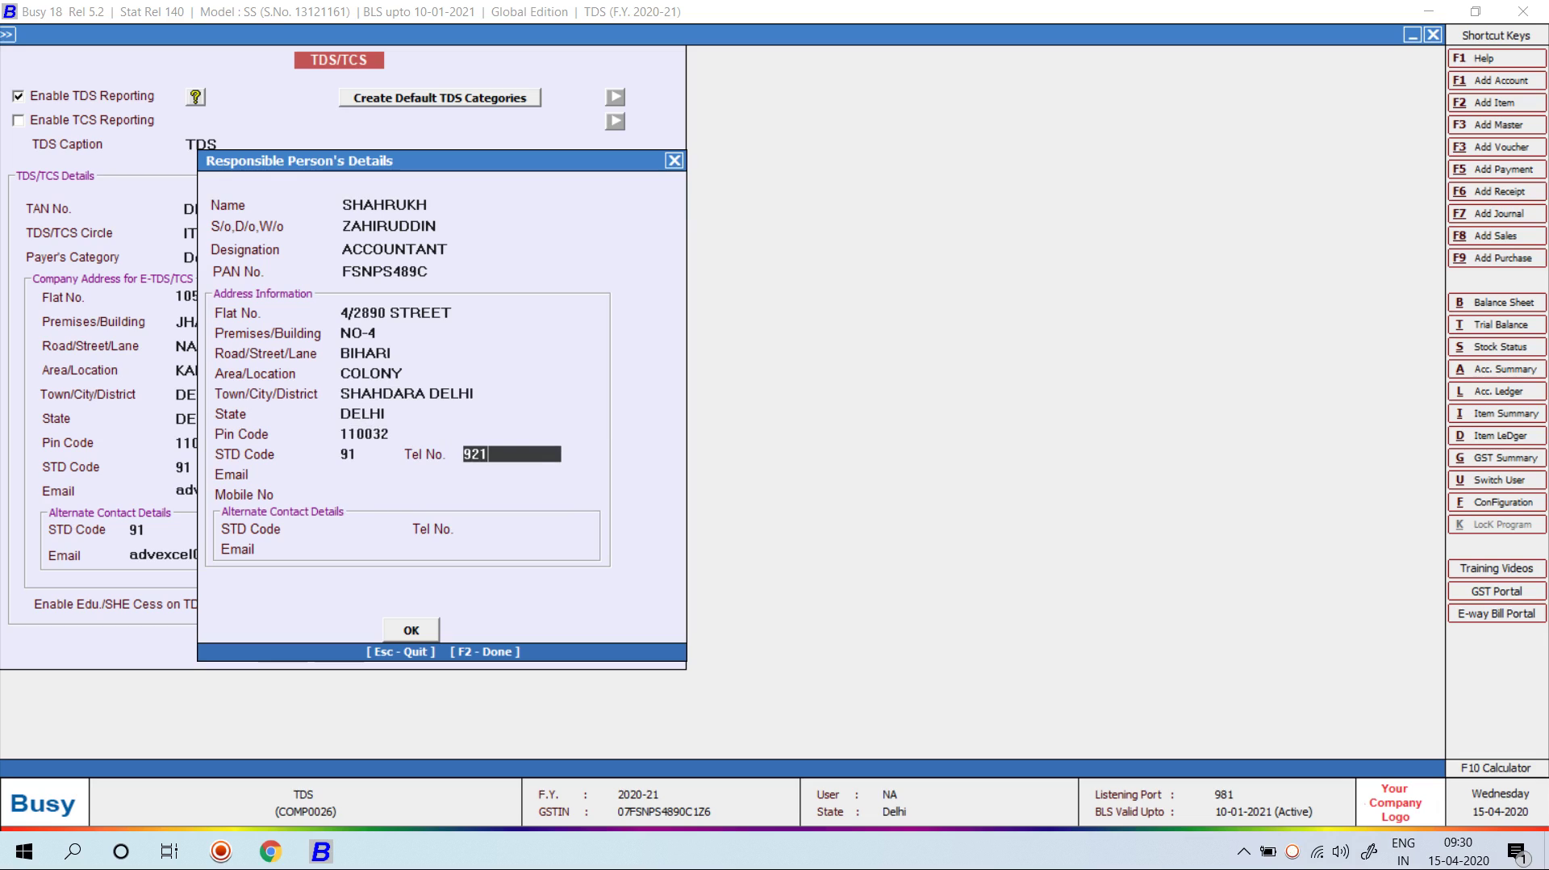
pyautogui.press('Return')
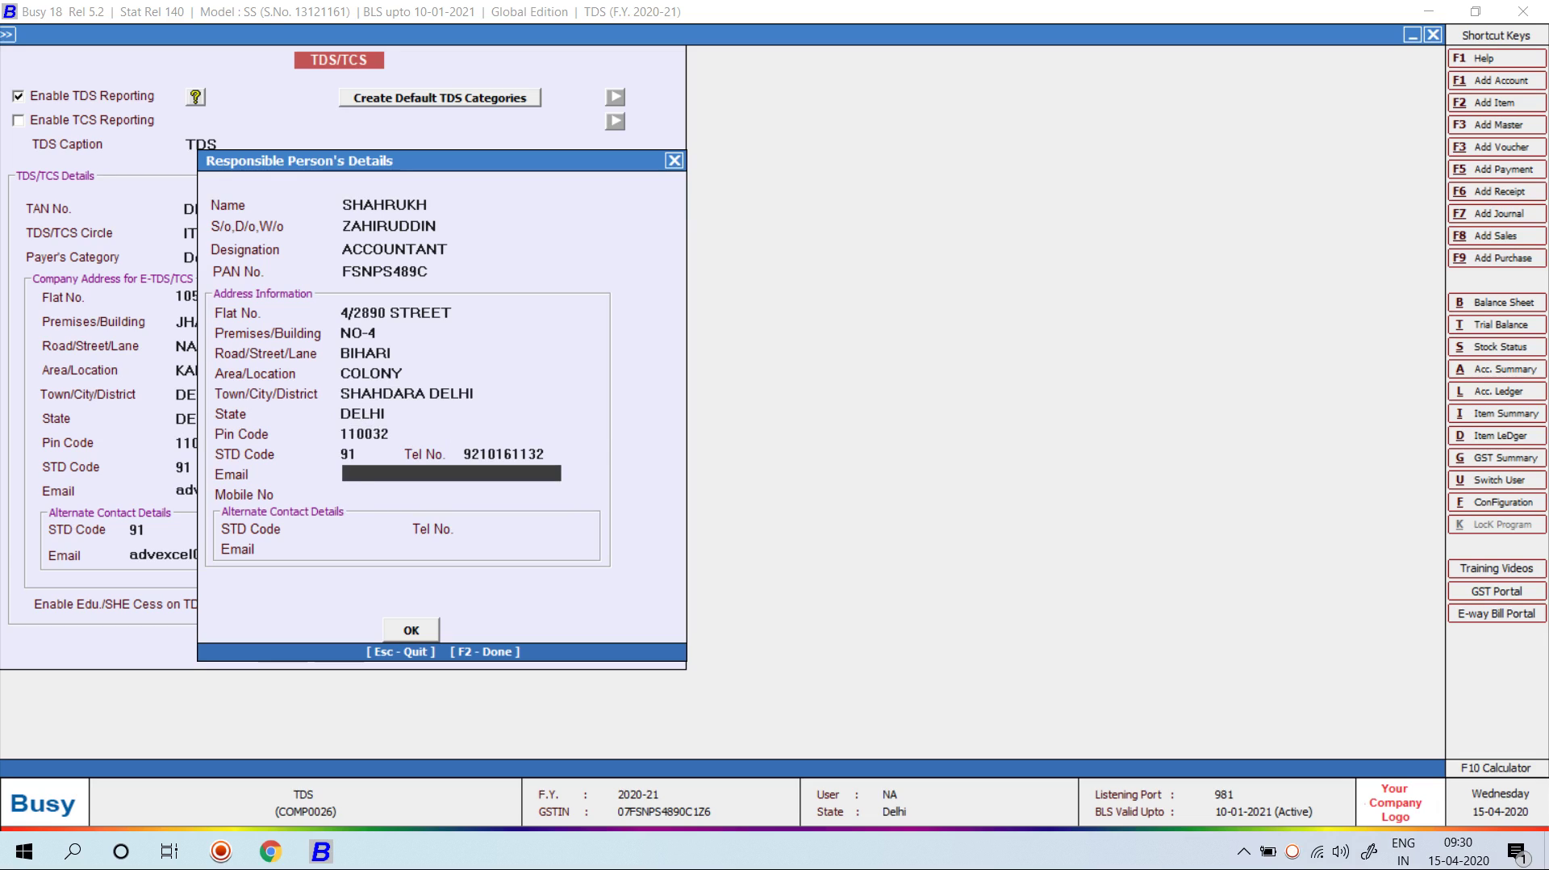
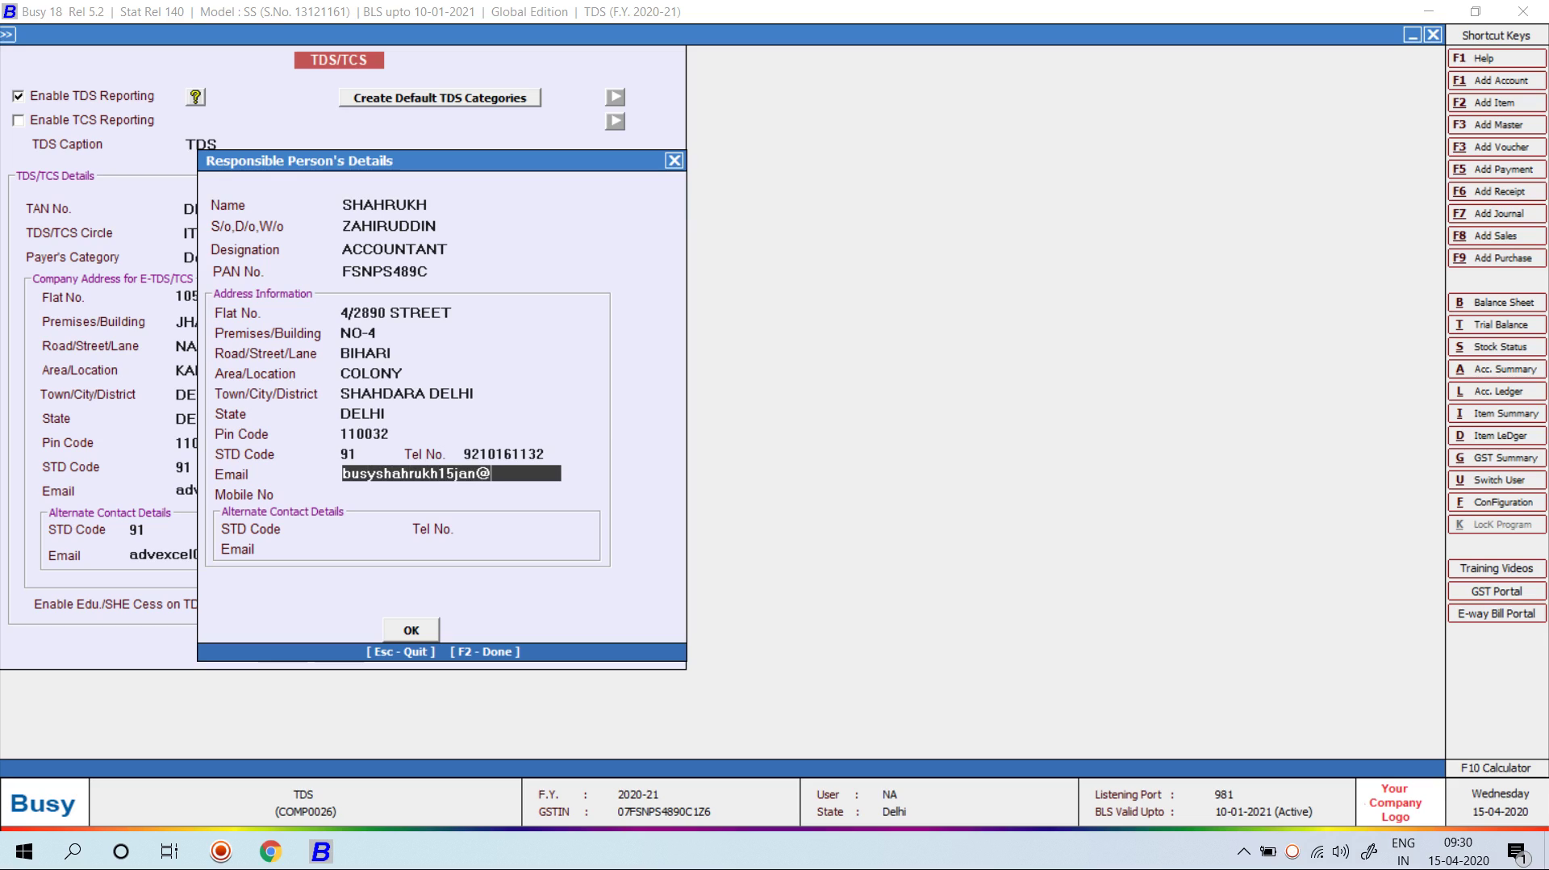
pyautogui.press('Return')
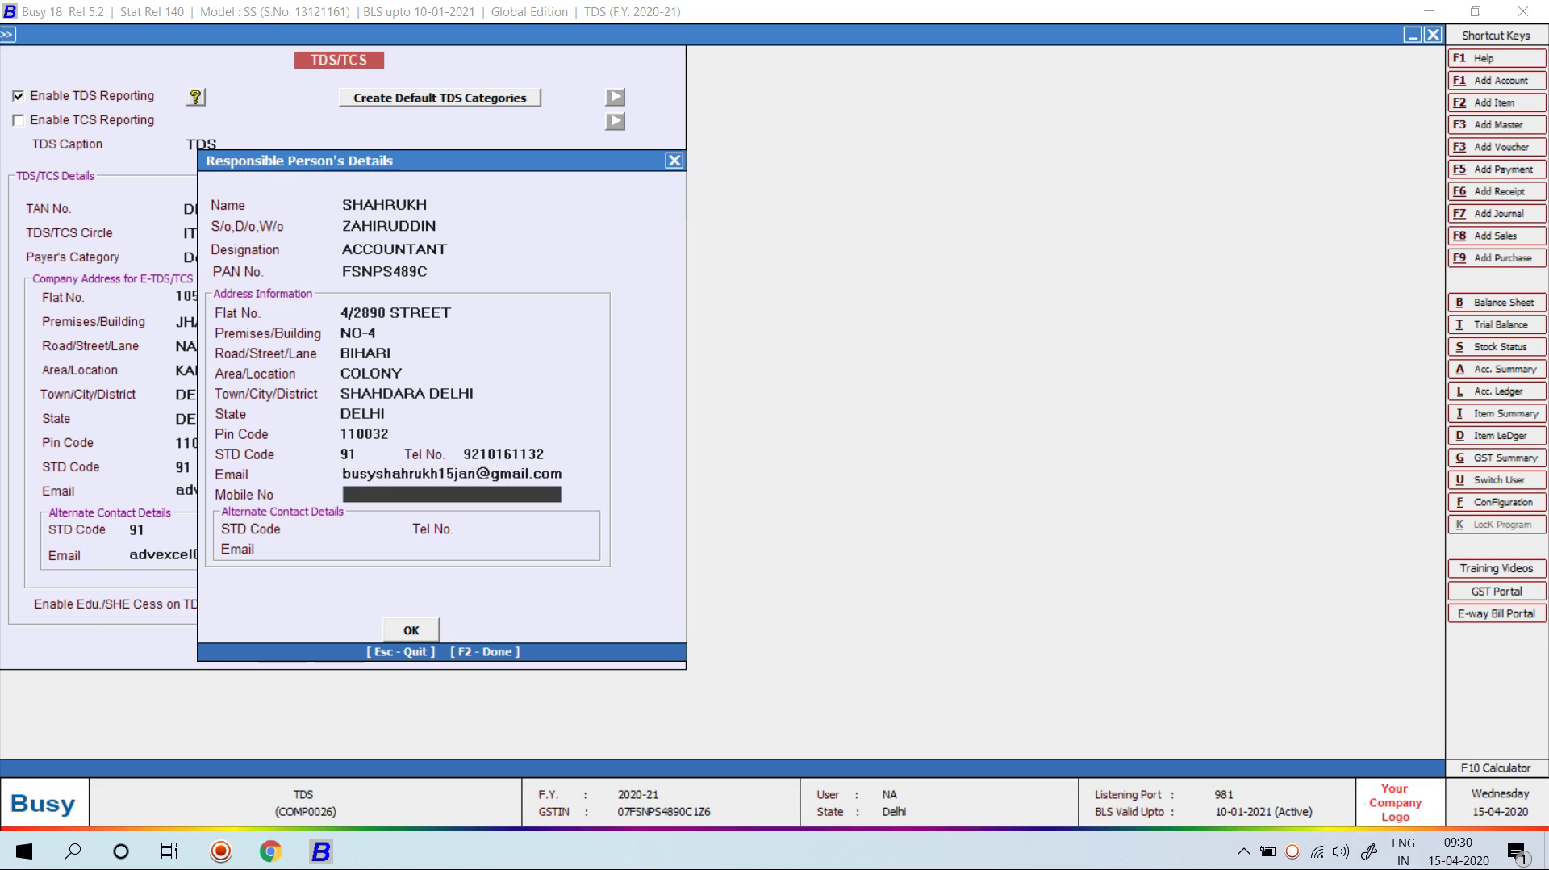
pyautogui.press('Return')
pyautogui.write('91')
pyautogui.press('Return')
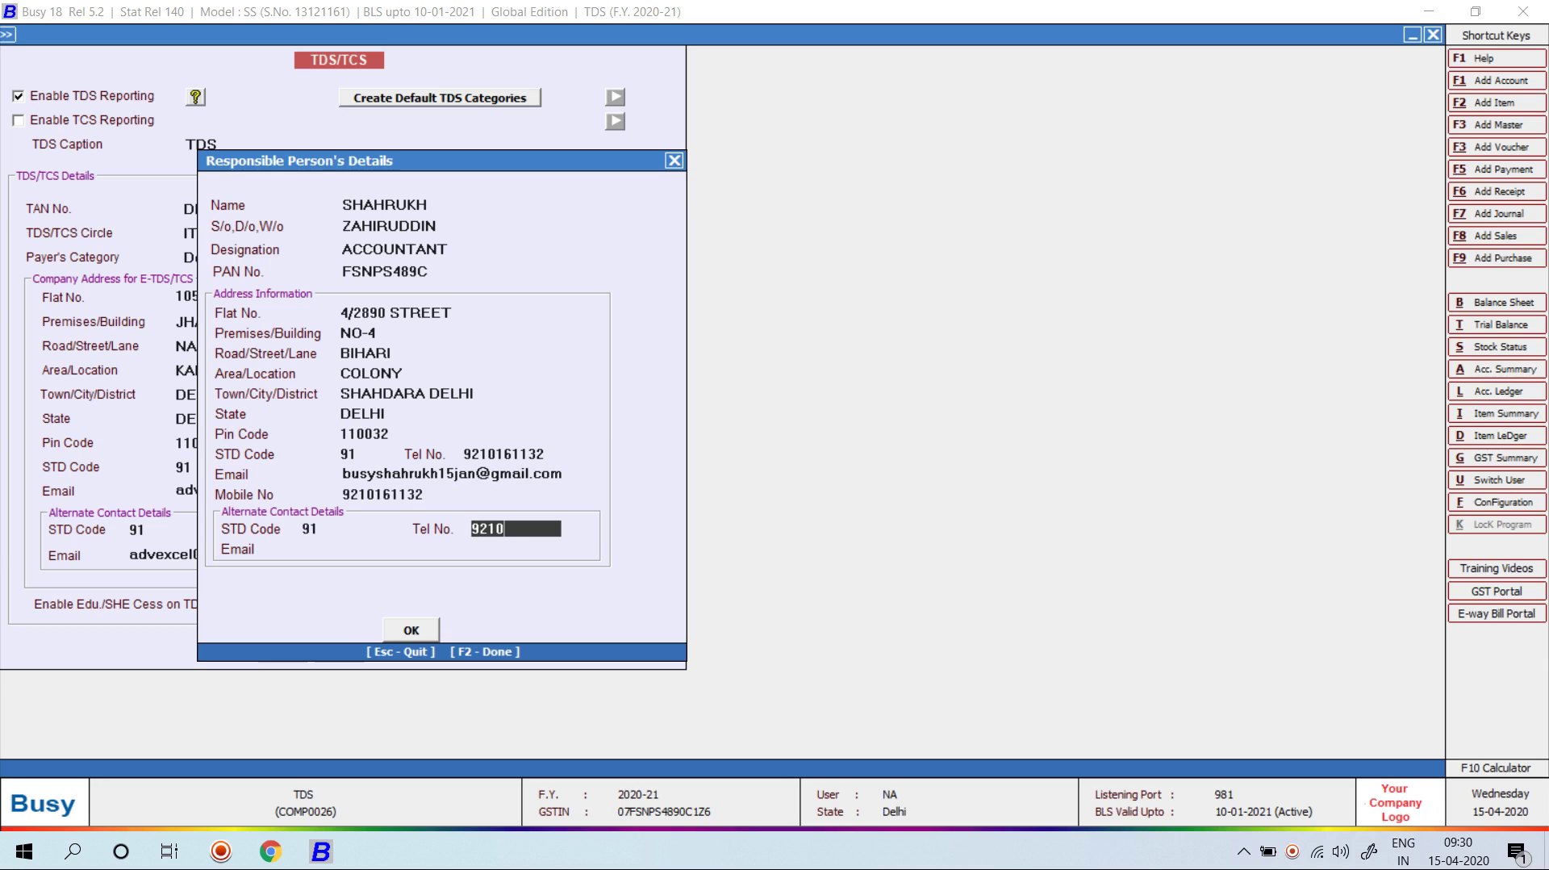
pyautogui.press('Return')
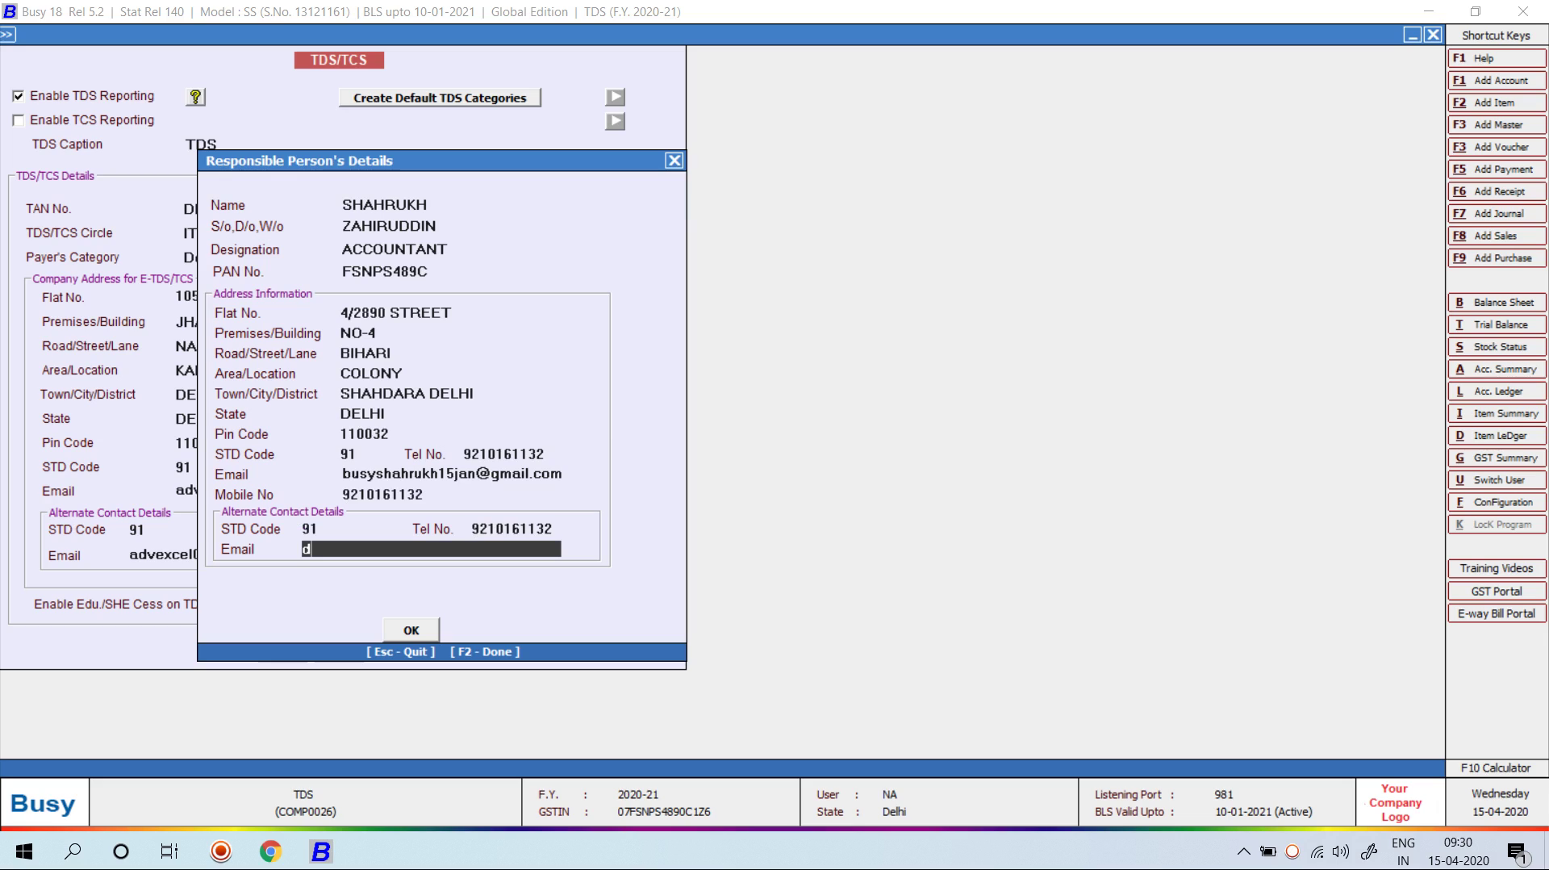
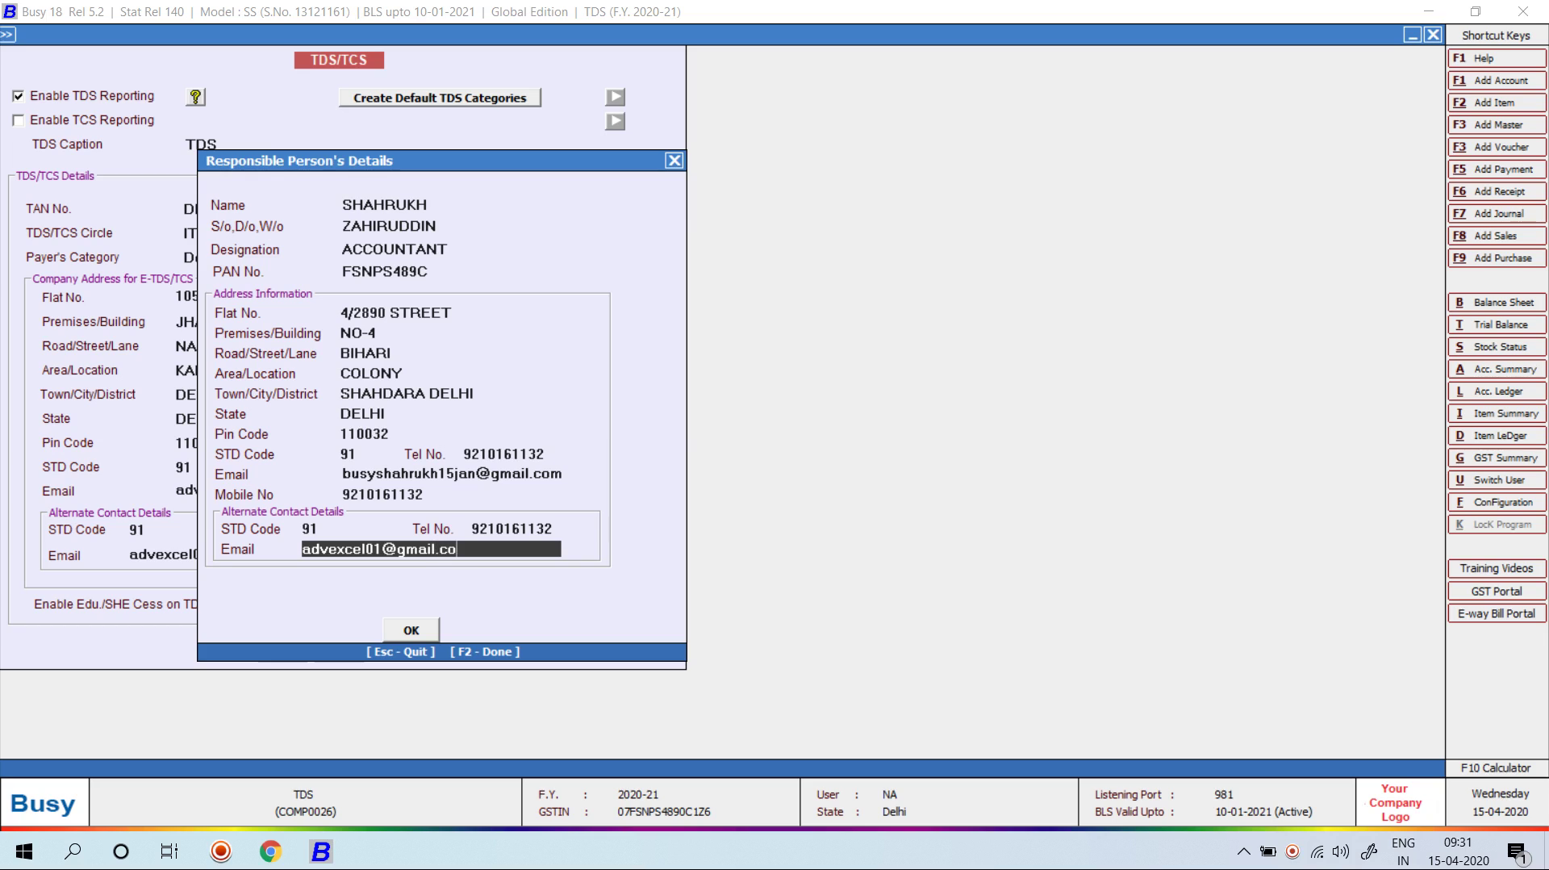
pyautogui.press('Return')
pyautogui.press('Return')
pyautogui.press('F2')
pyautogui.press('Return')
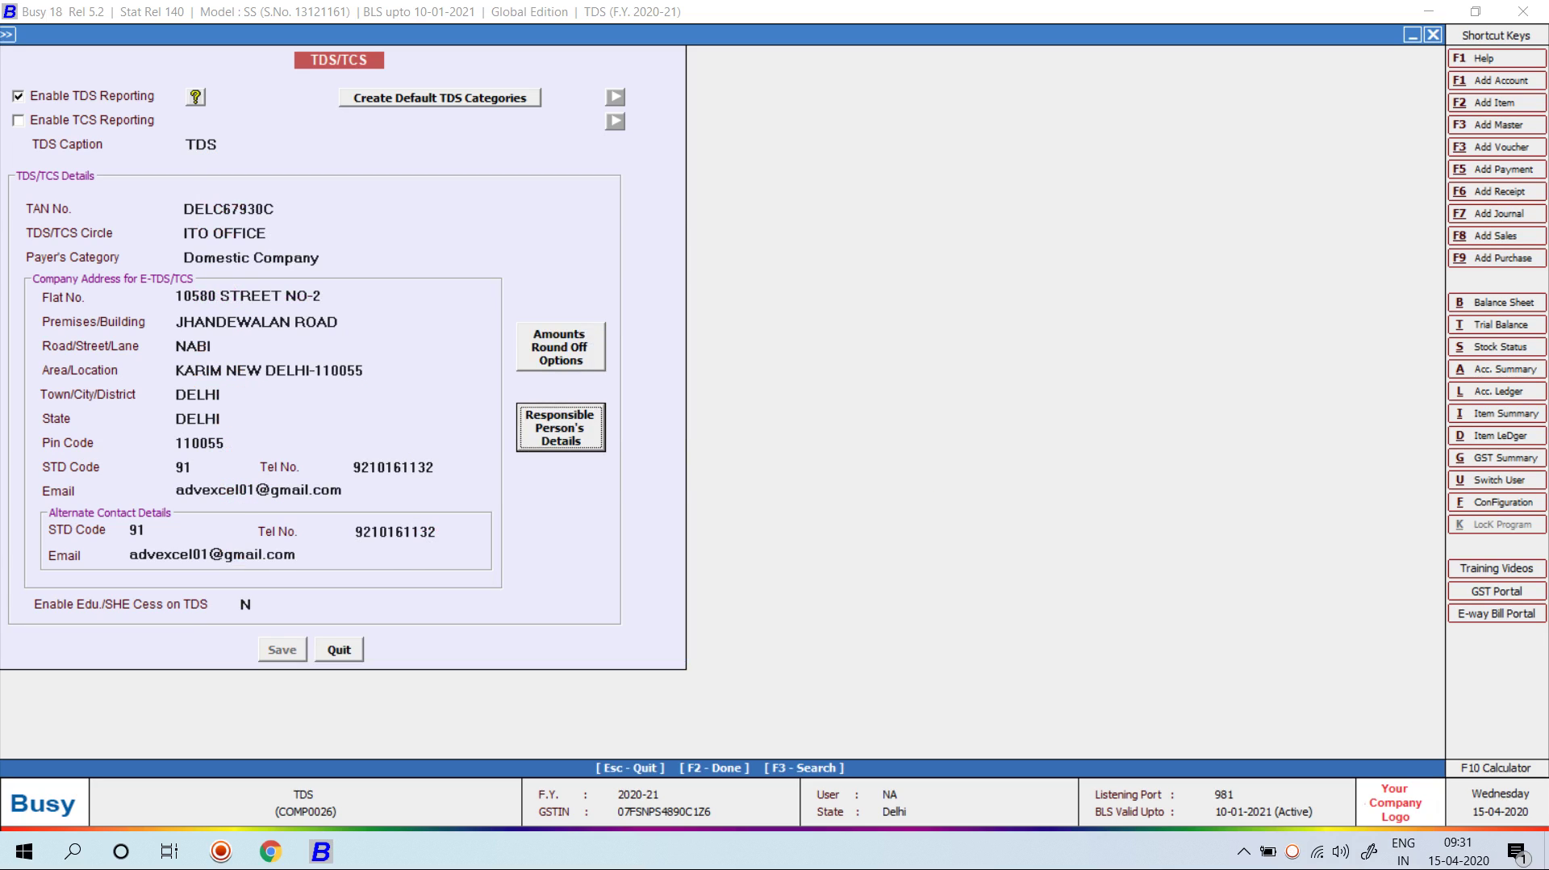
# Step: Exit the TDS/TCS and Features/Options screens back to the Administration masters section
pyautogui.press('Escape')
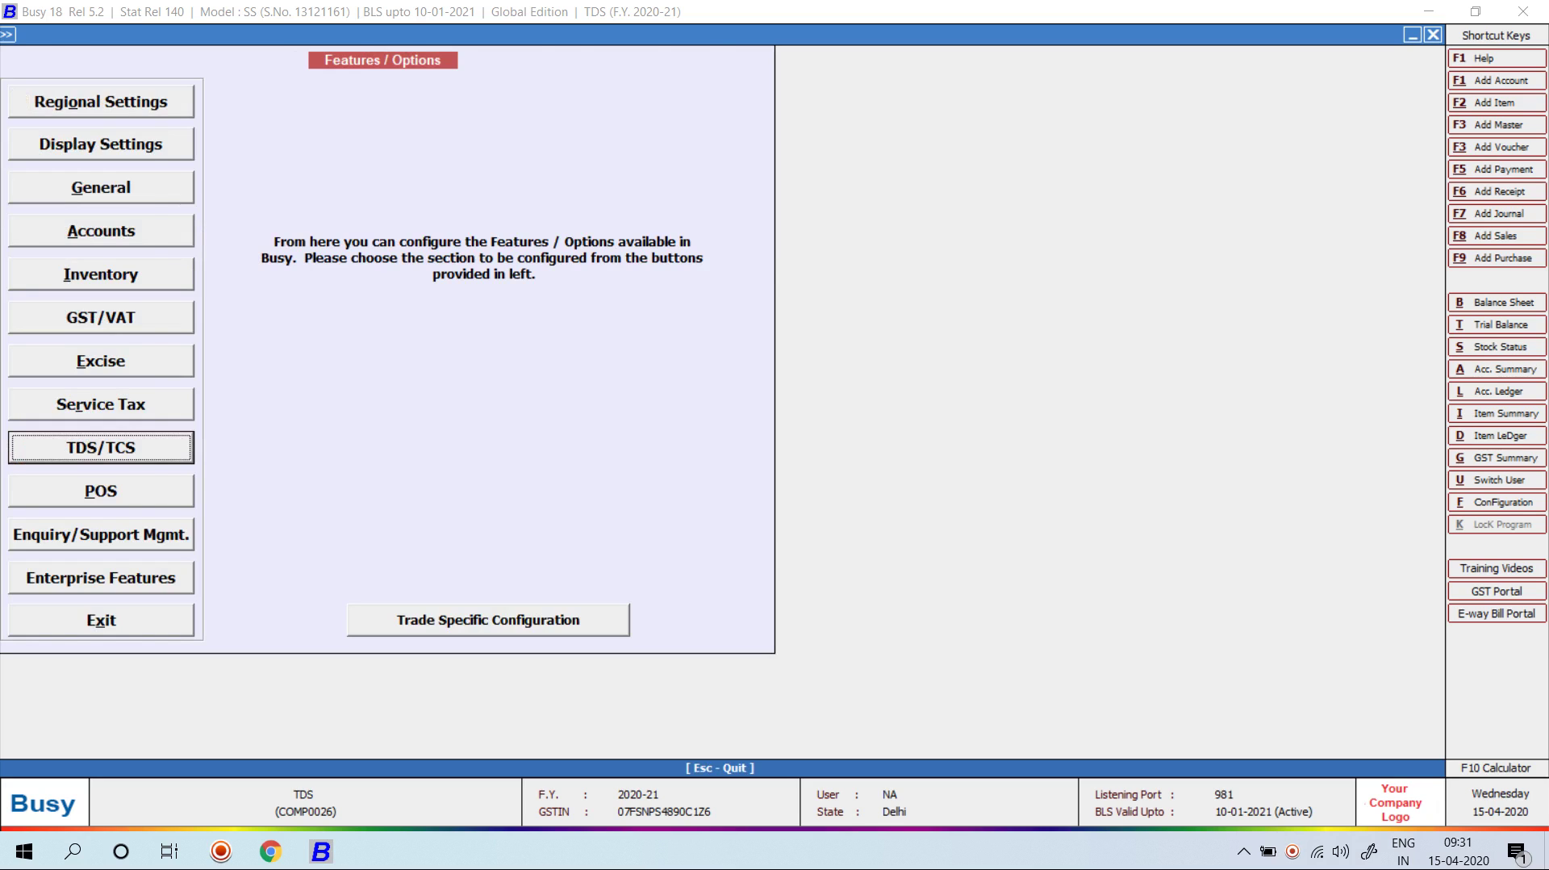
pyautogui.press('Escape')
pyautogui.press('Escape')
pyautogui.press('Up')
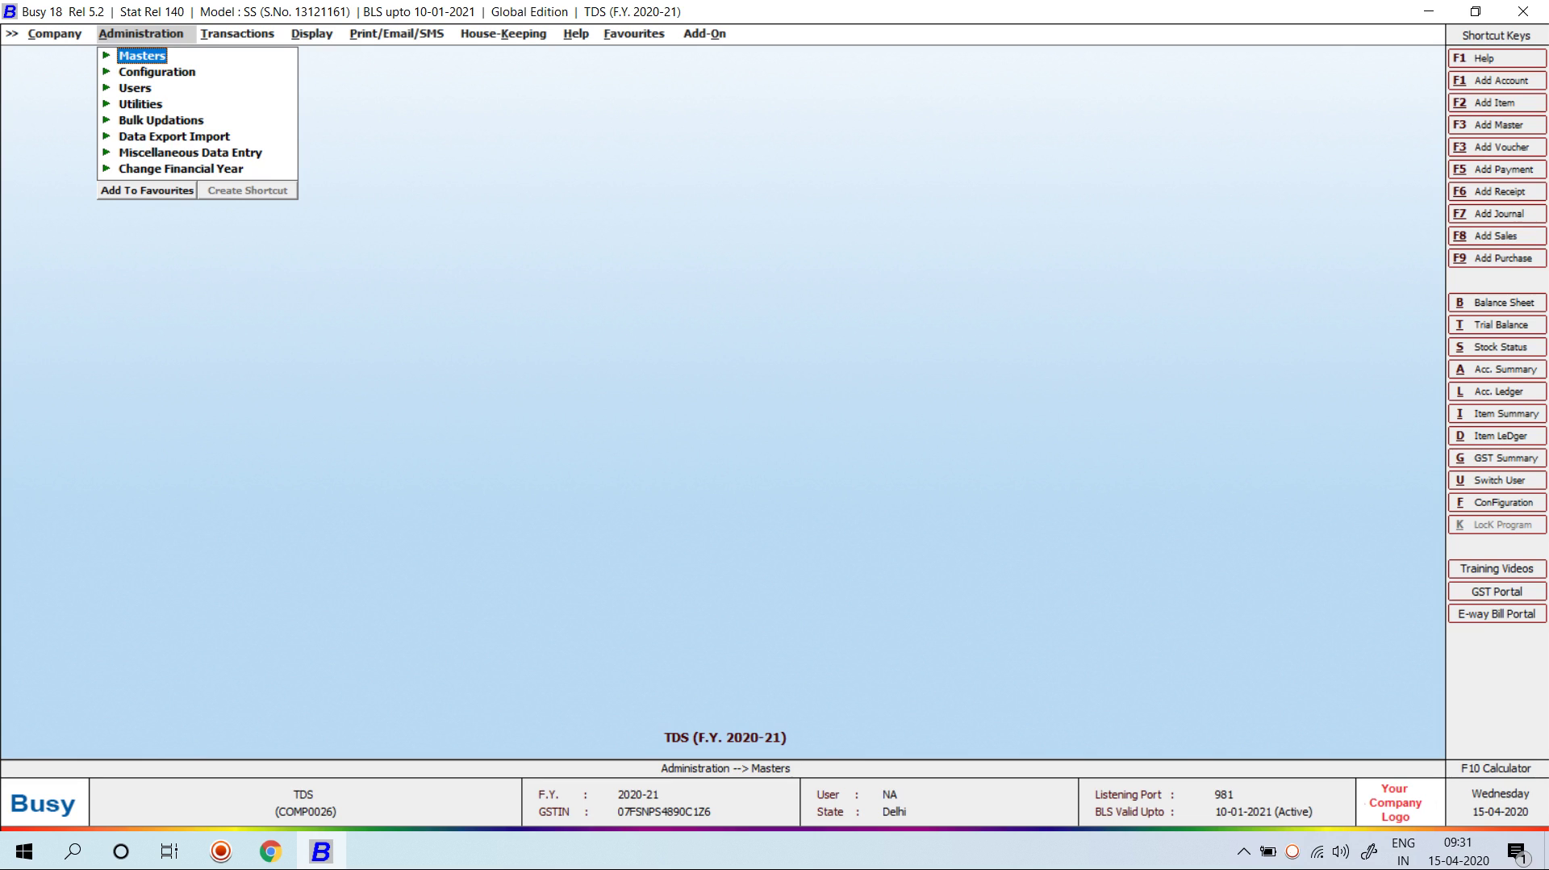
# Step: Open the Contracts to Individuals/HUF TDS category (194C, 1% with PAN) from the Modify list
pyautogui.press('Return')
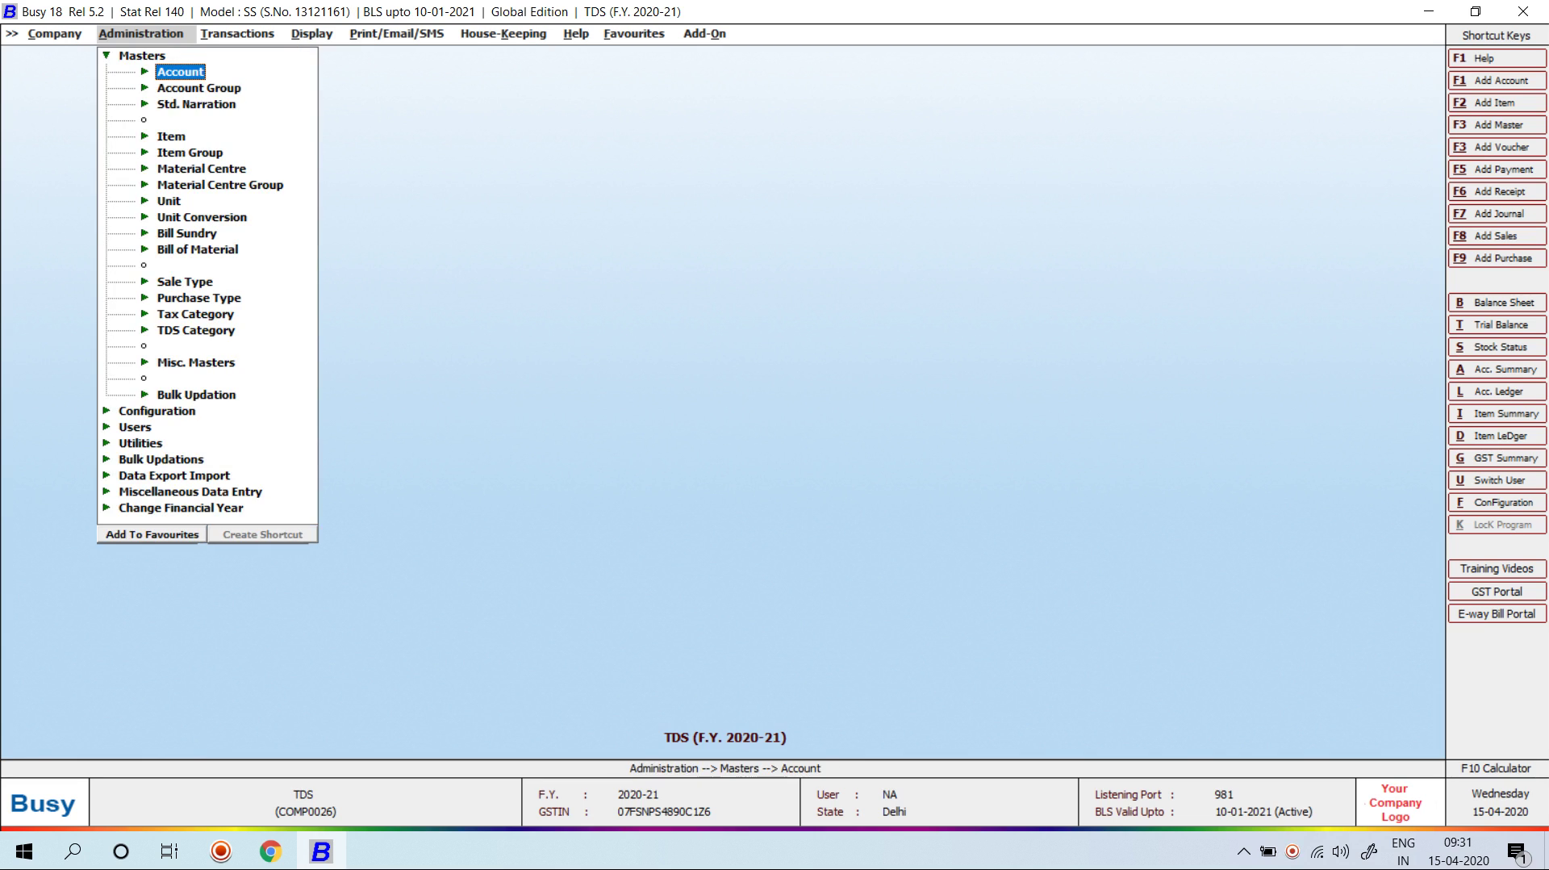
pyautogui.press('Down')
pyautogui.press('Down')
pyautogui.press('Down')
pyautogui.press('Down')
pyautogui.press('Down')
pyautogui.press('Down')
pyautogui.press('Down')
pyautogui.press('Down')
pyautogui.press('Down')
pyautogui.press('Down')
pyautogui.press('Down')
pyautogui.press('Down')
pyautogui.press('Down')
pyautogui.press('Down')
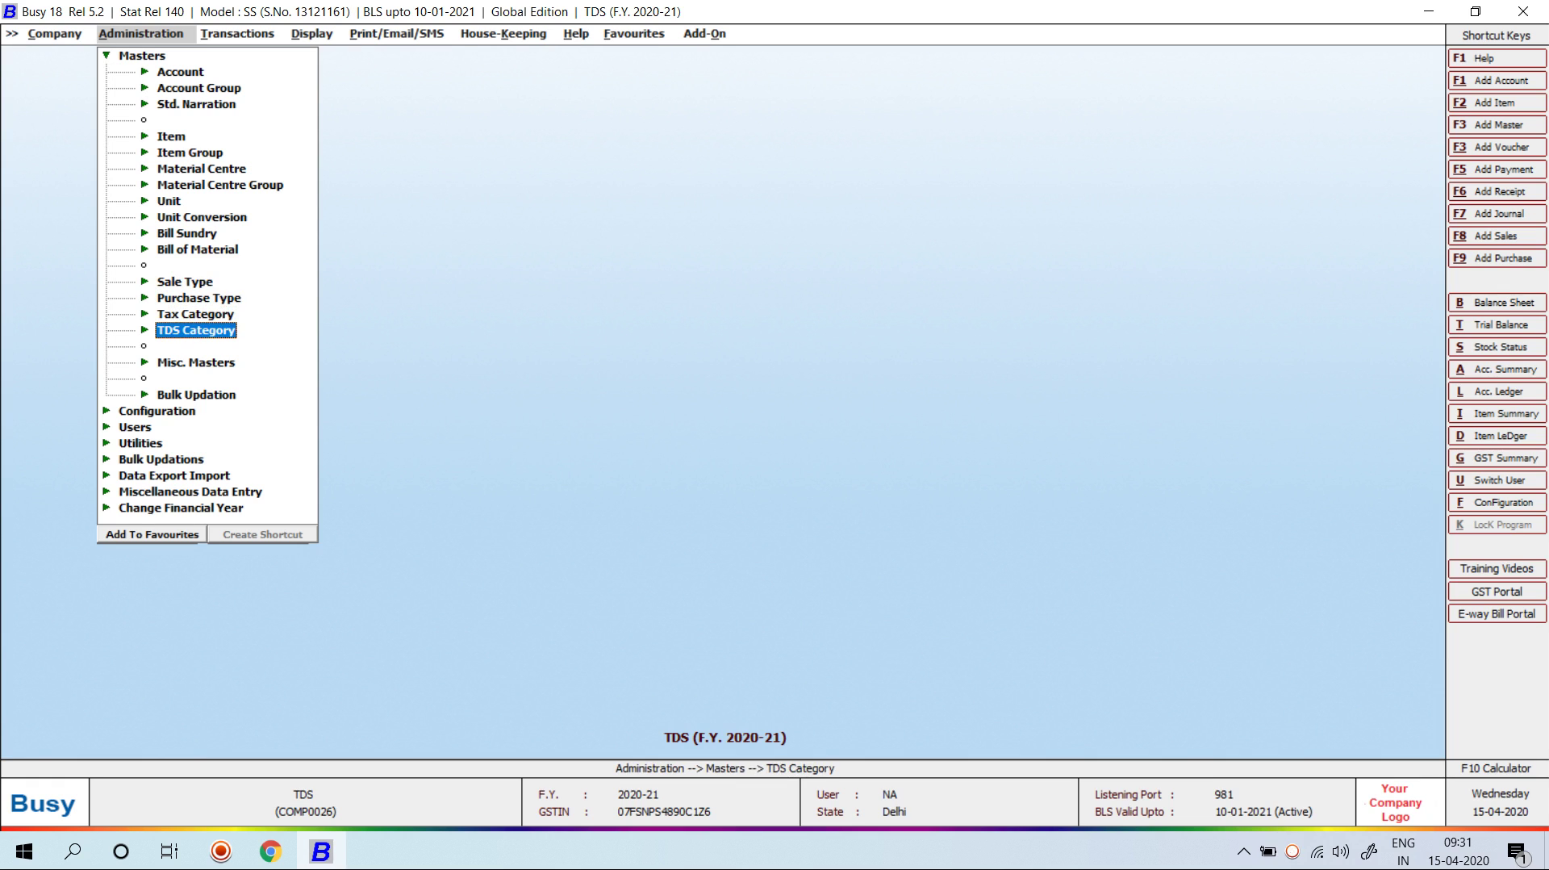
pyautogui.press('Return')
pyautogui.press('Down')
pyautogui.press('Return')
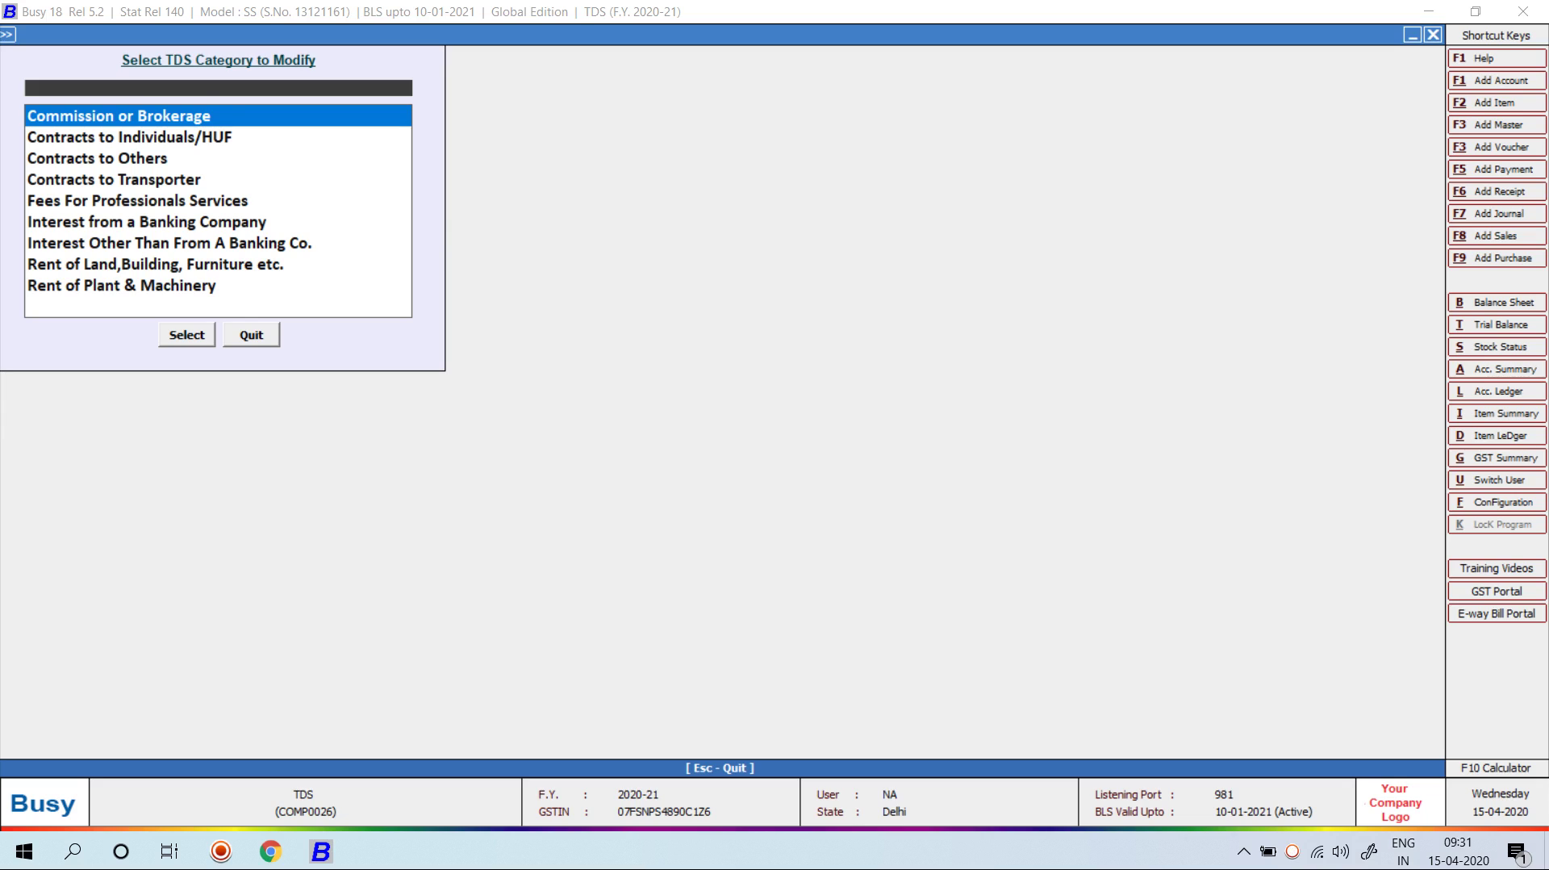
pyautogui.press('Down')
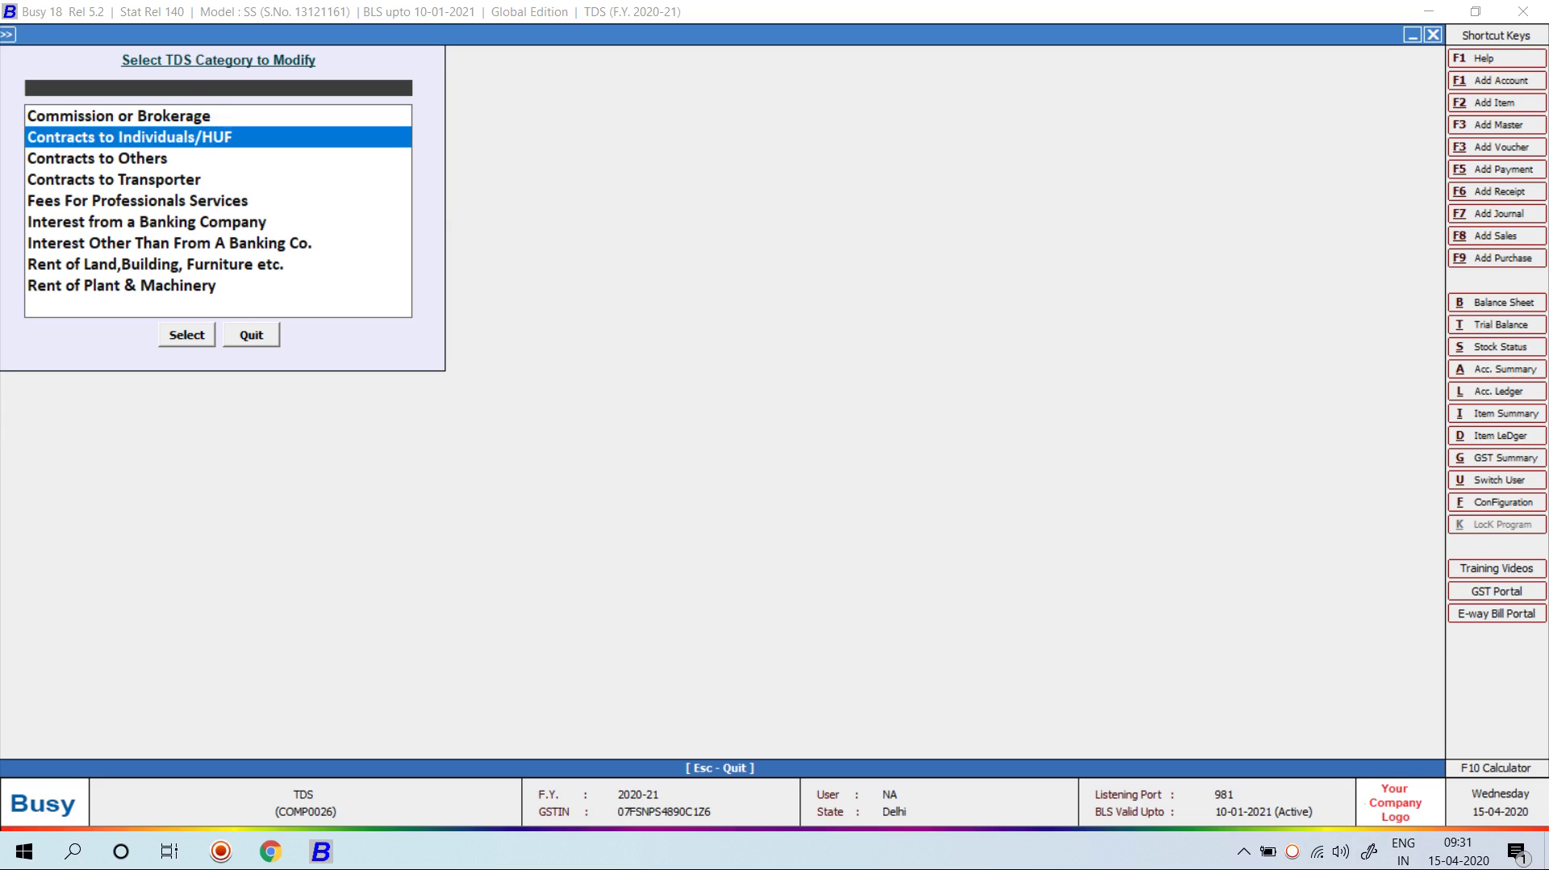
pyautogui.press('Down')
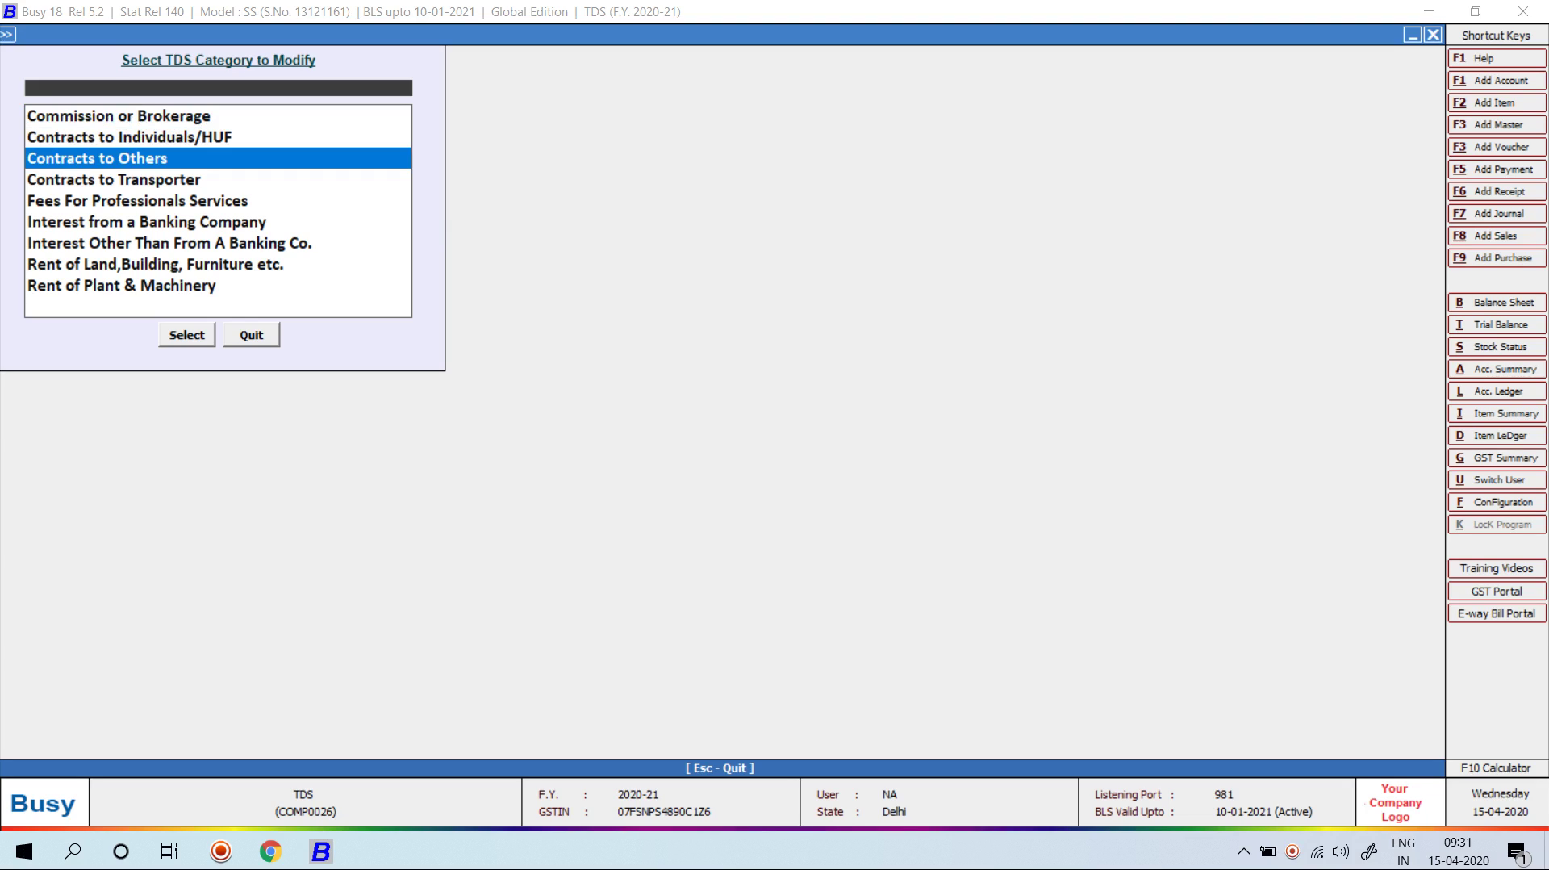
pyautogui.press('Up')
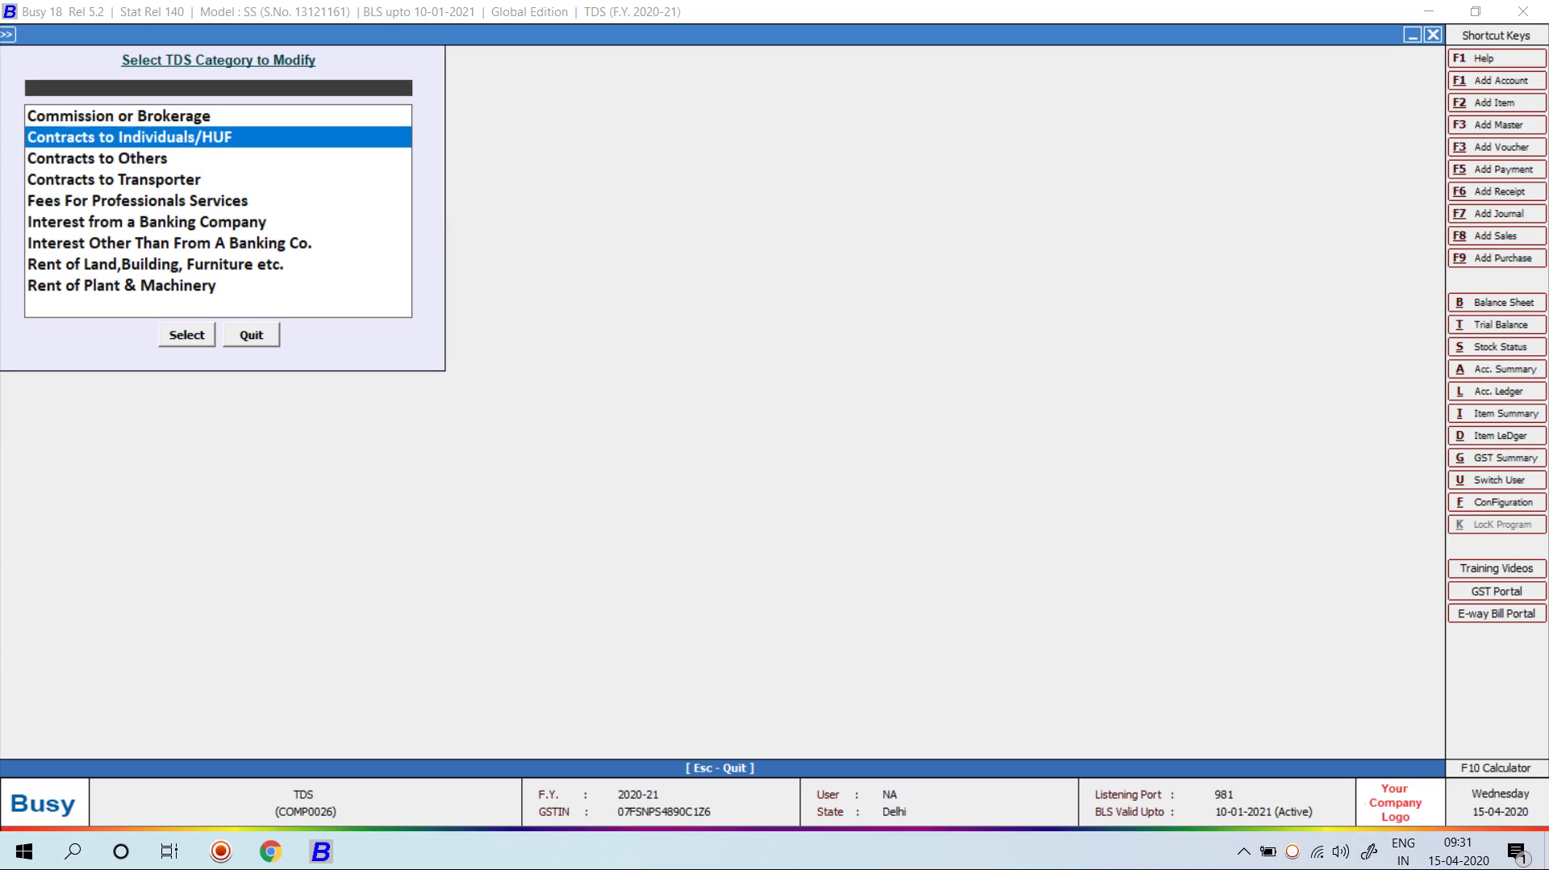
pyautogui.press('Down')
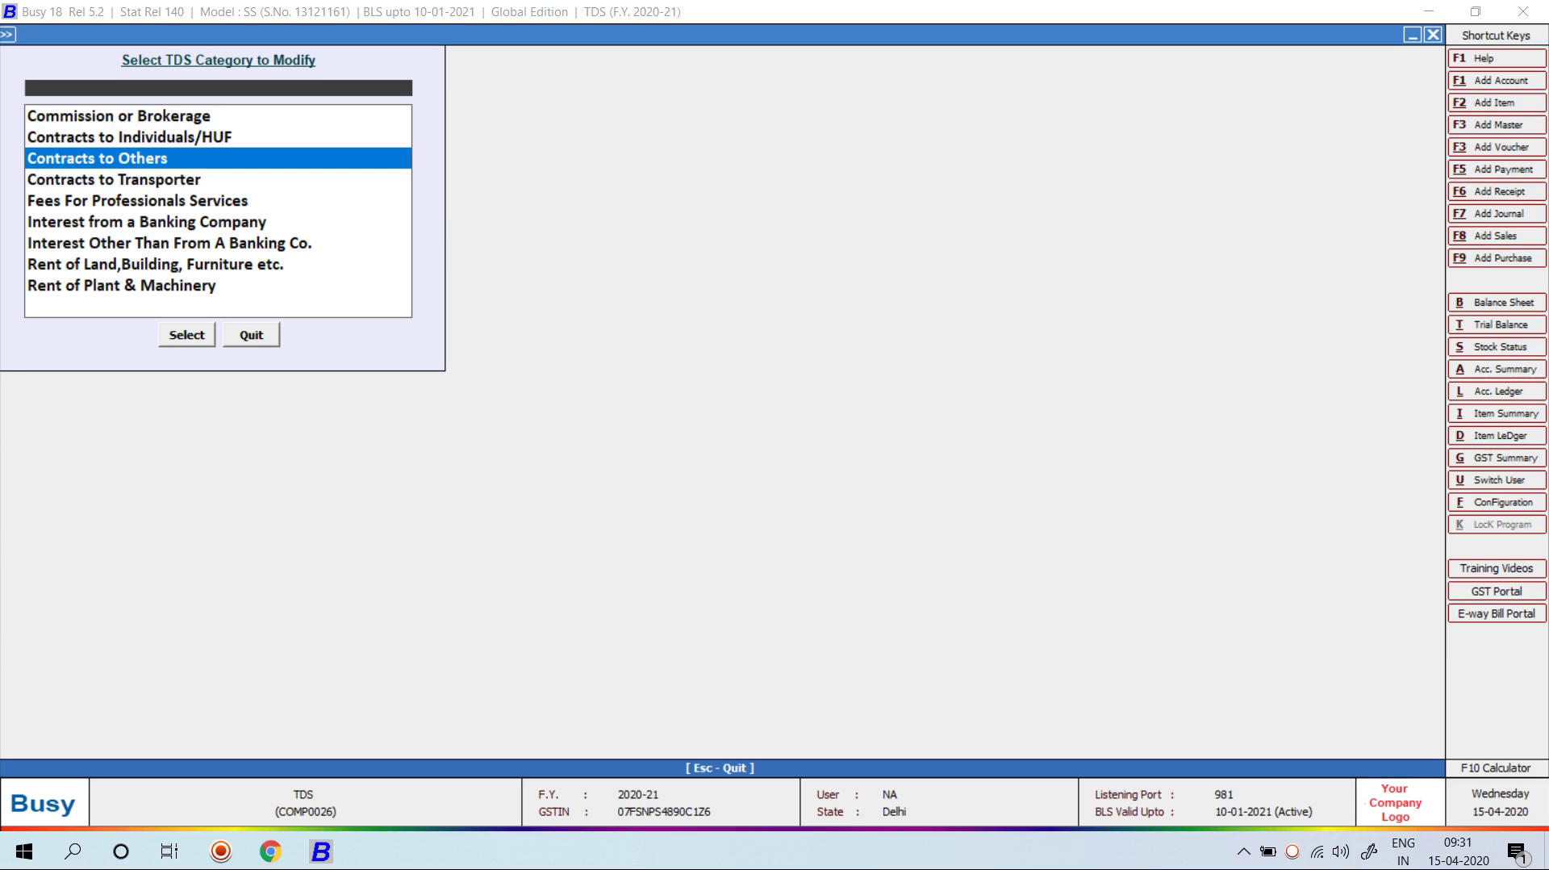
pyautogui.press('Up')
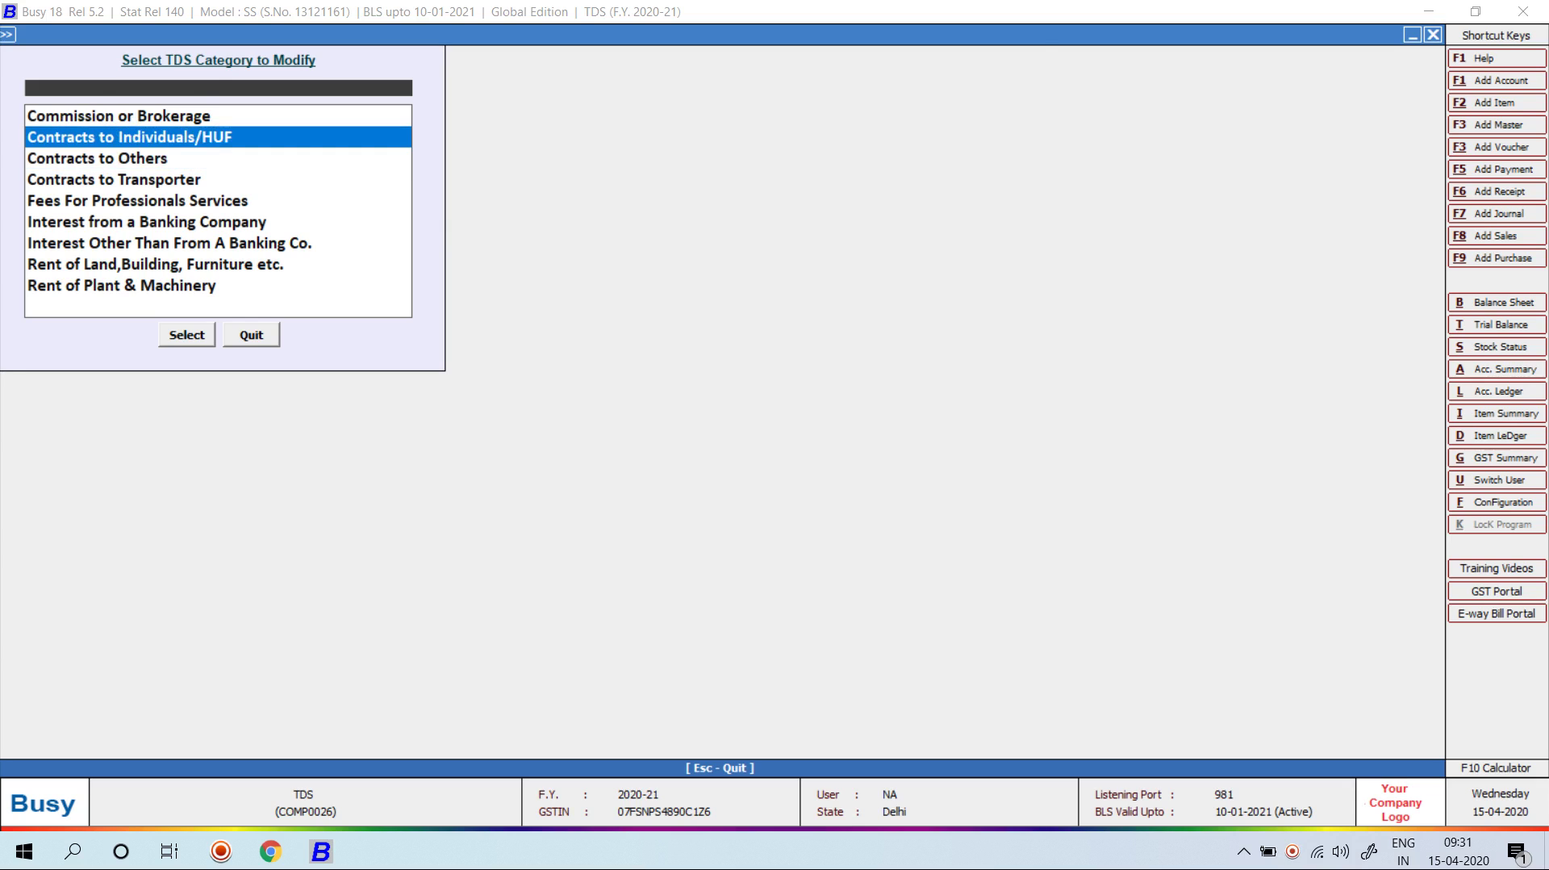
pyautogui.press('Return')
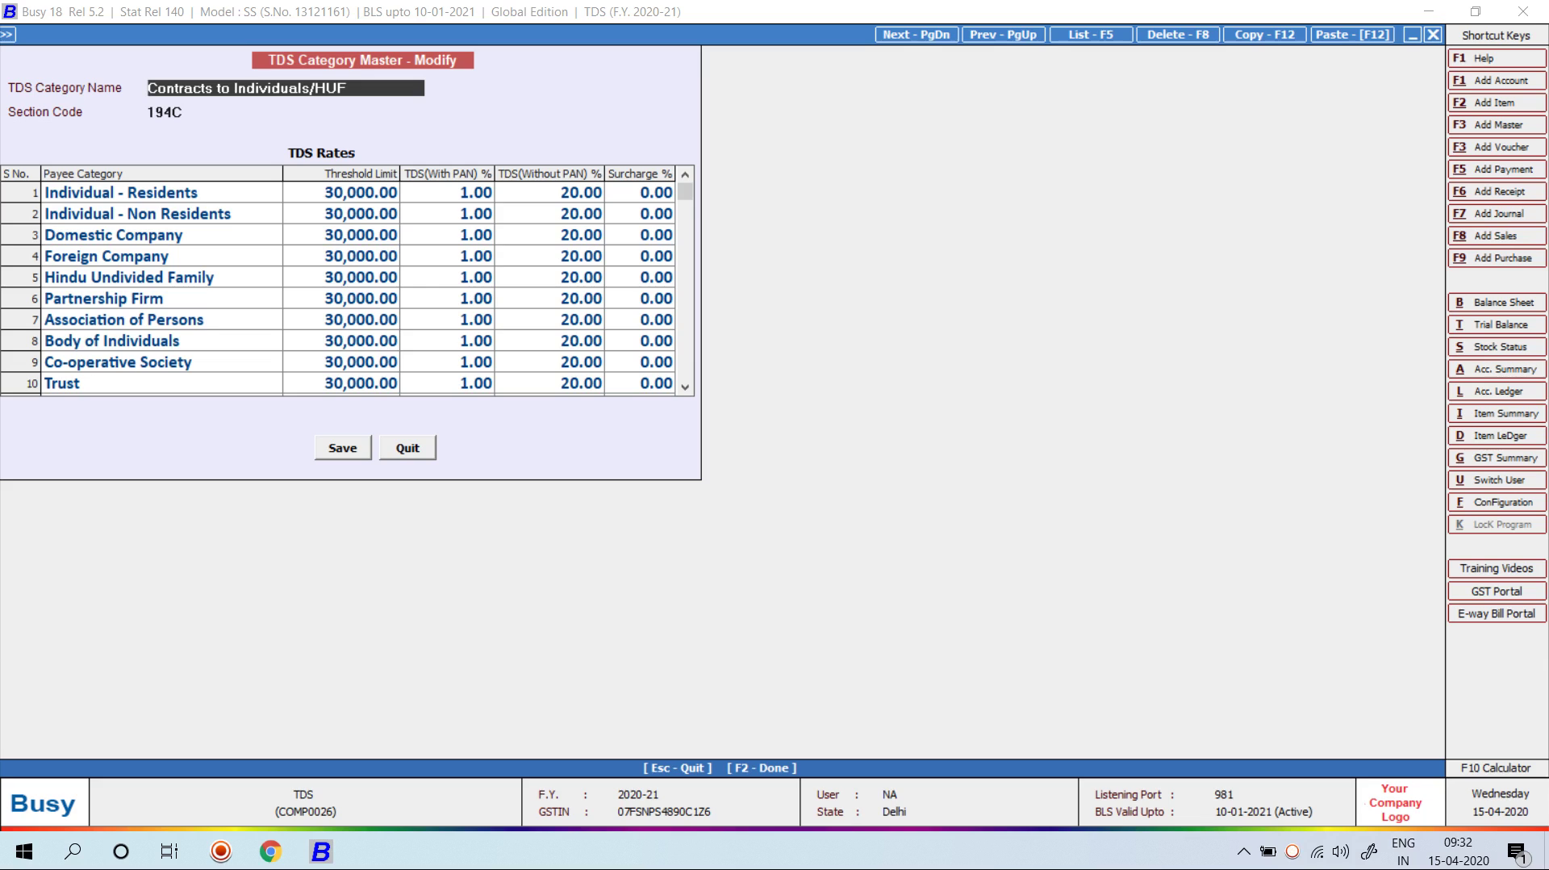
# Step: Compare Contracts to Individuals/HUF with Contracts to Others (194C, 30,000 threshold, 2%/20%)
pyautogui.press('F5')
pyautogui.press('Down')
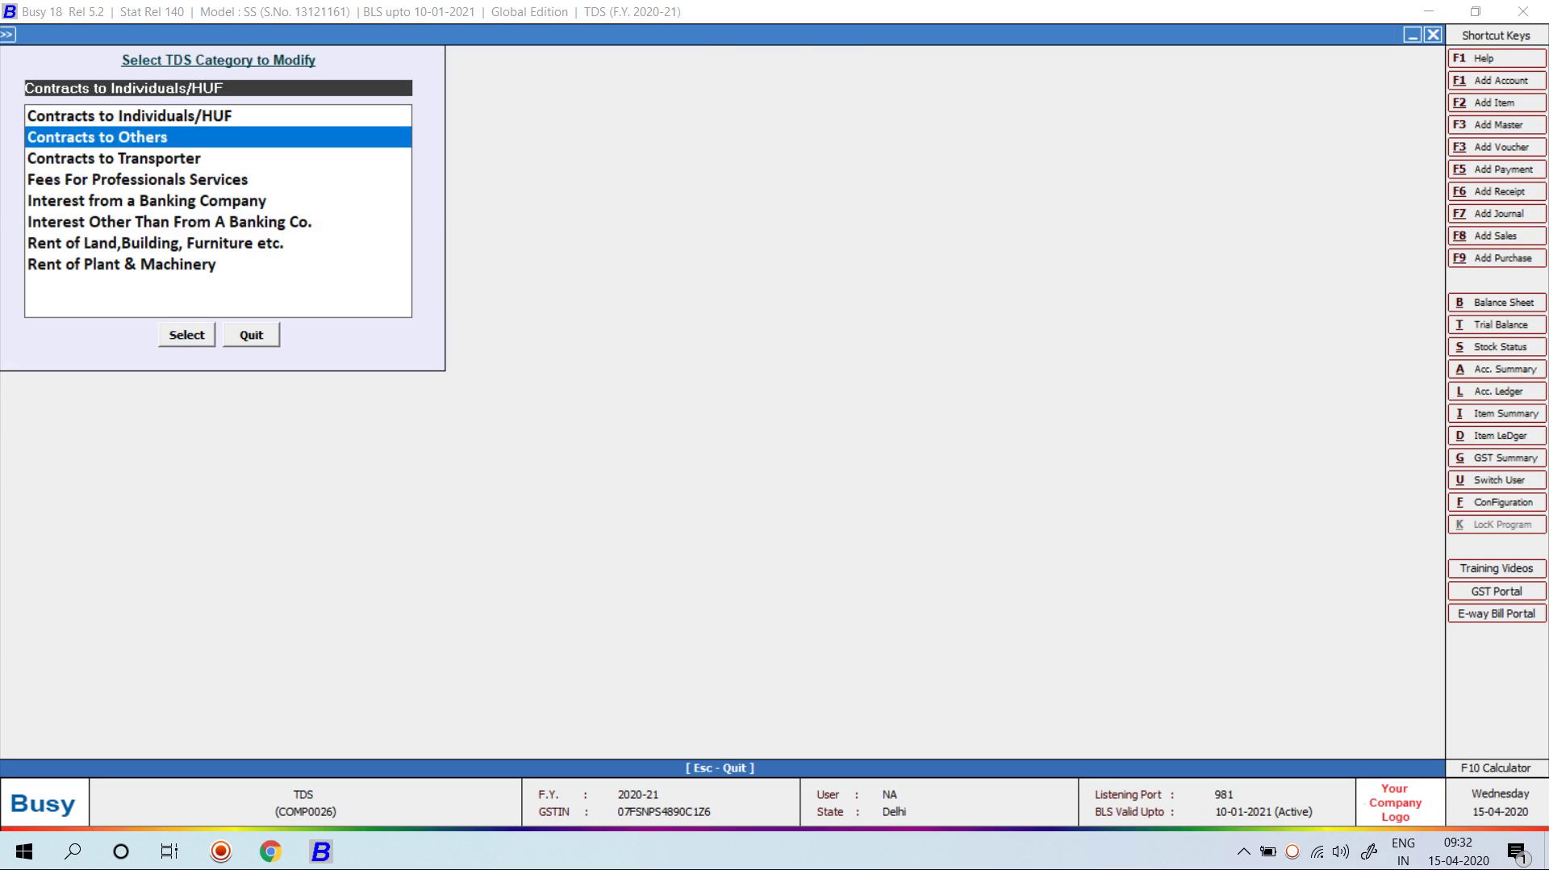
pyautogui.press('Return')
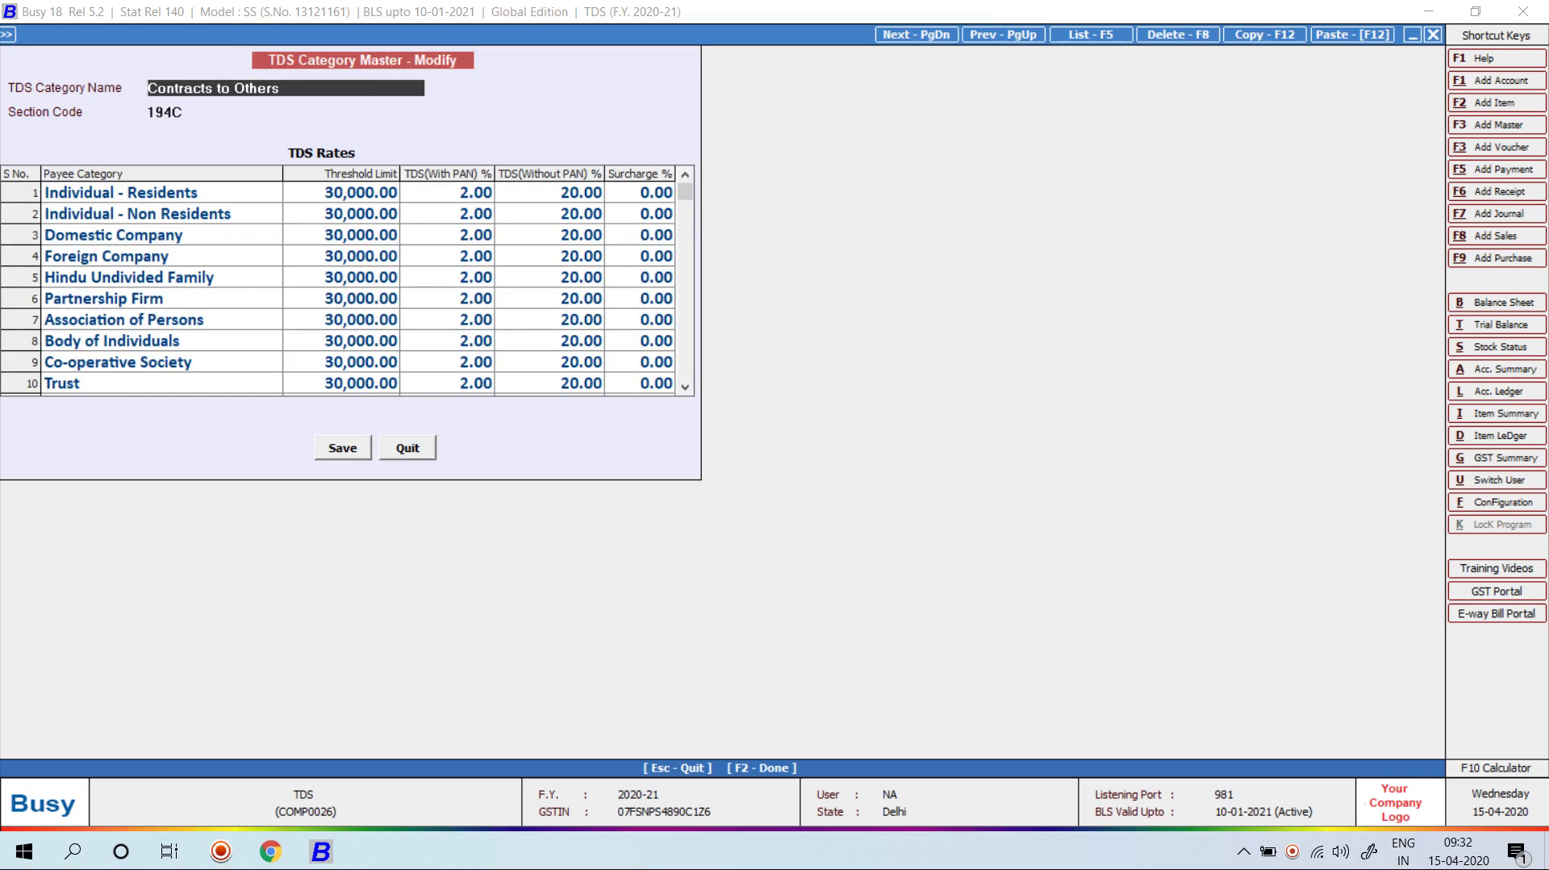
pyautogui.press('Escape')
pyautogui.press('Return')
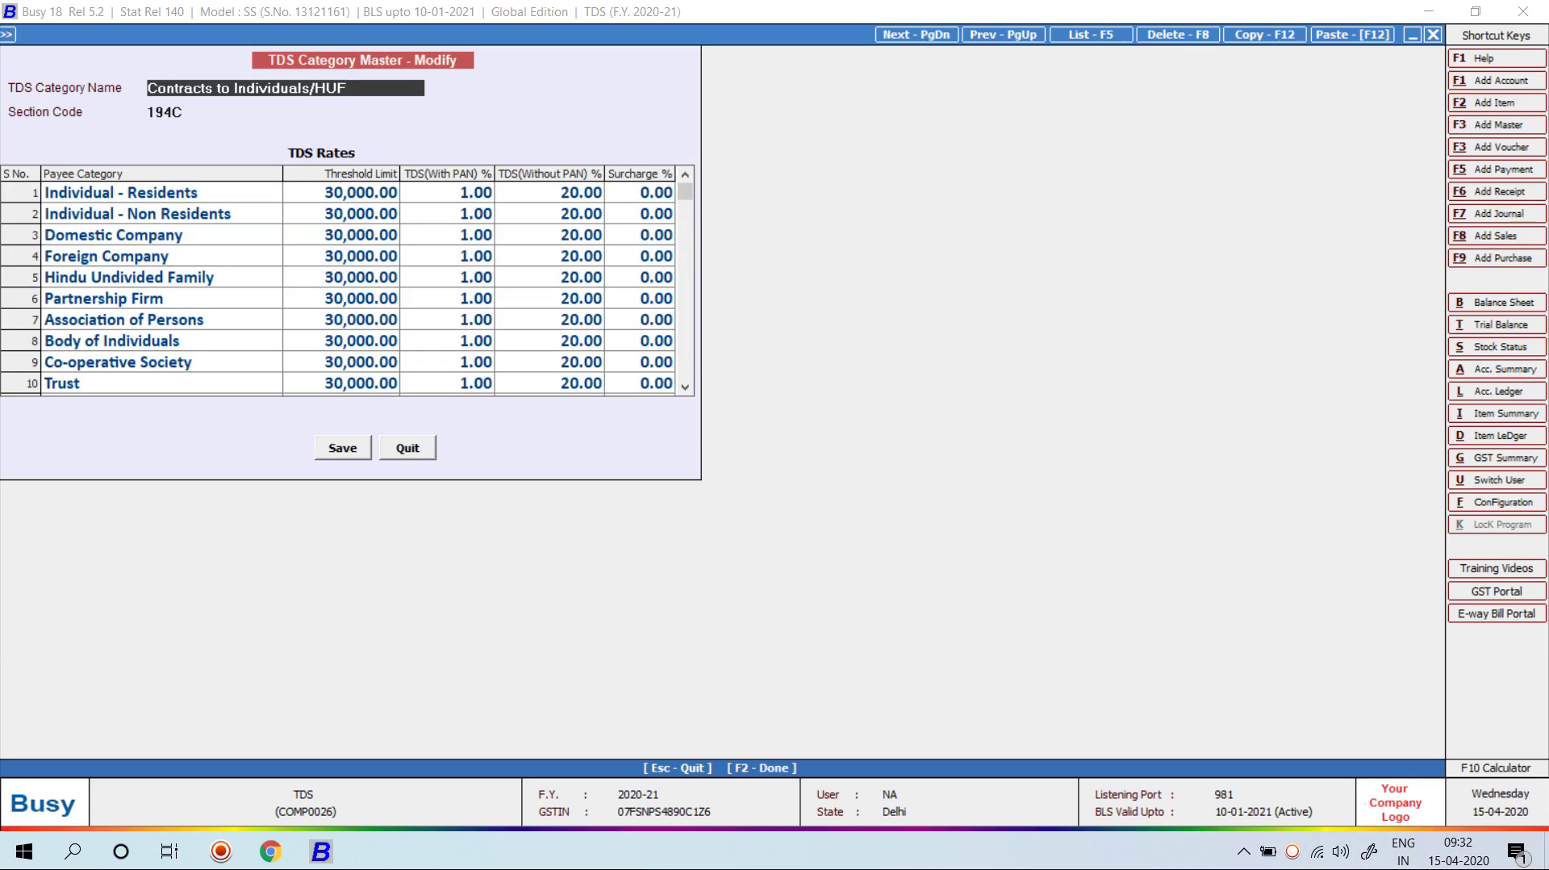
pyautogui.press('Escape')
pyautogui.press('Down')
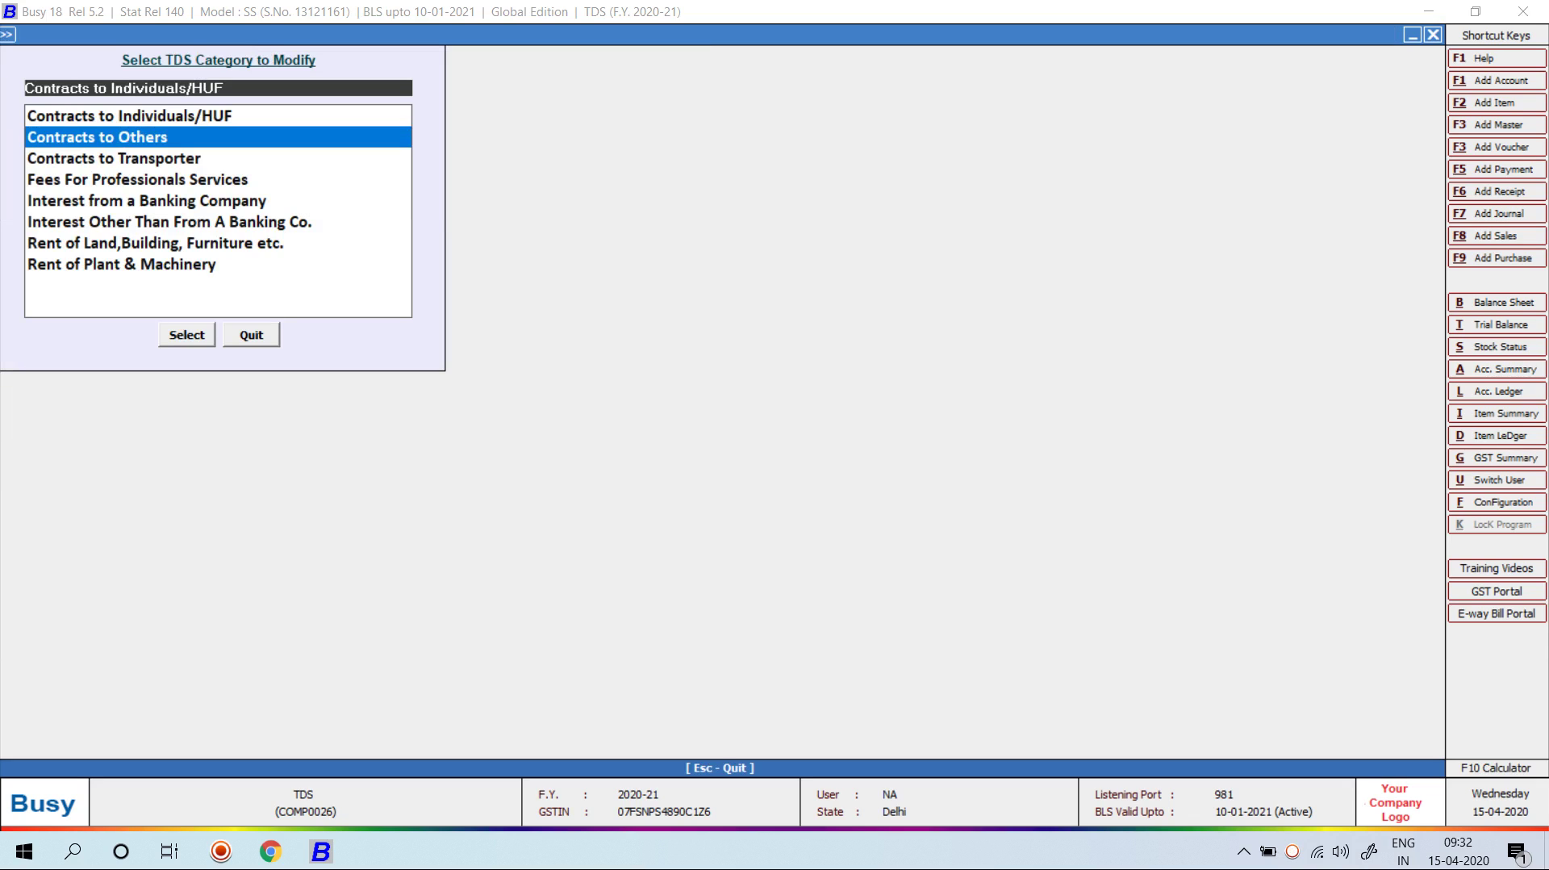
pyautogui.press('Return')
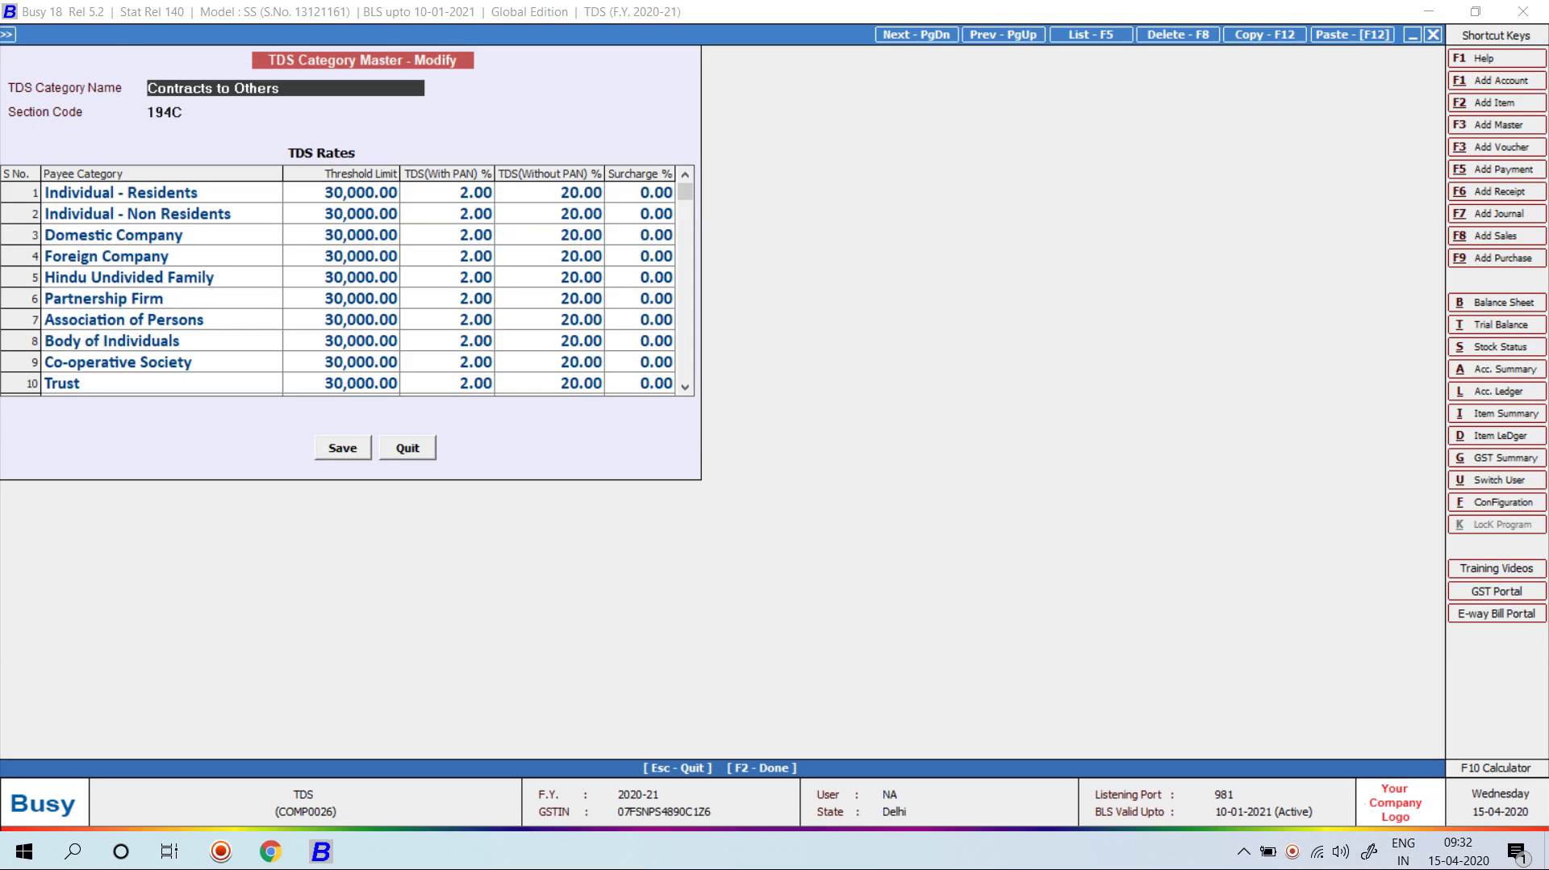
pyautogui.hotkey('alt', 'Tab')
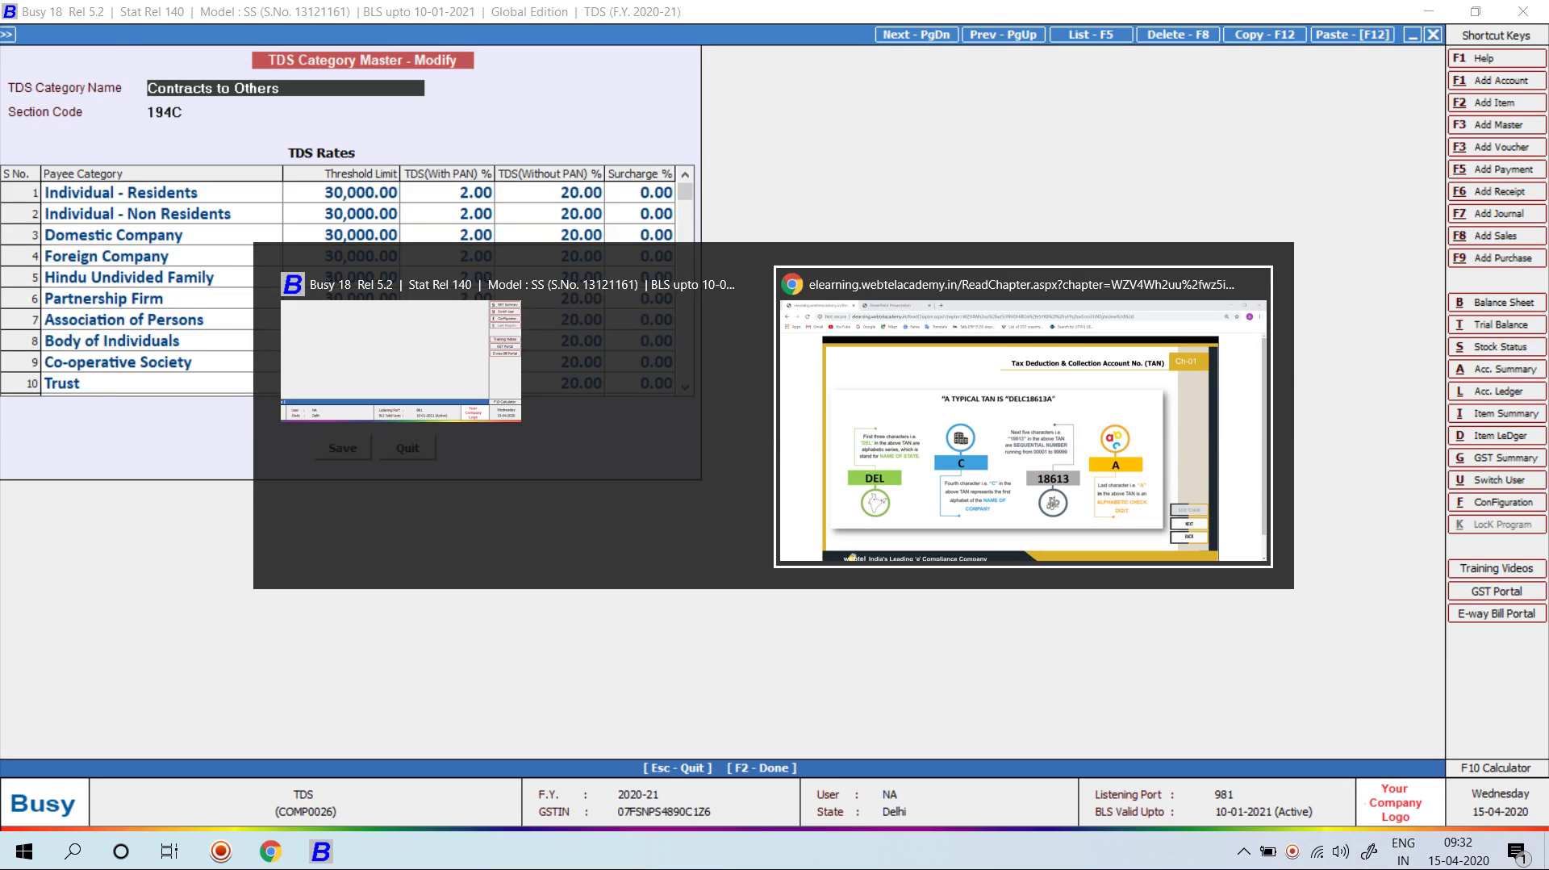
pyautogui.hotkey('ctrl', 'Tab')
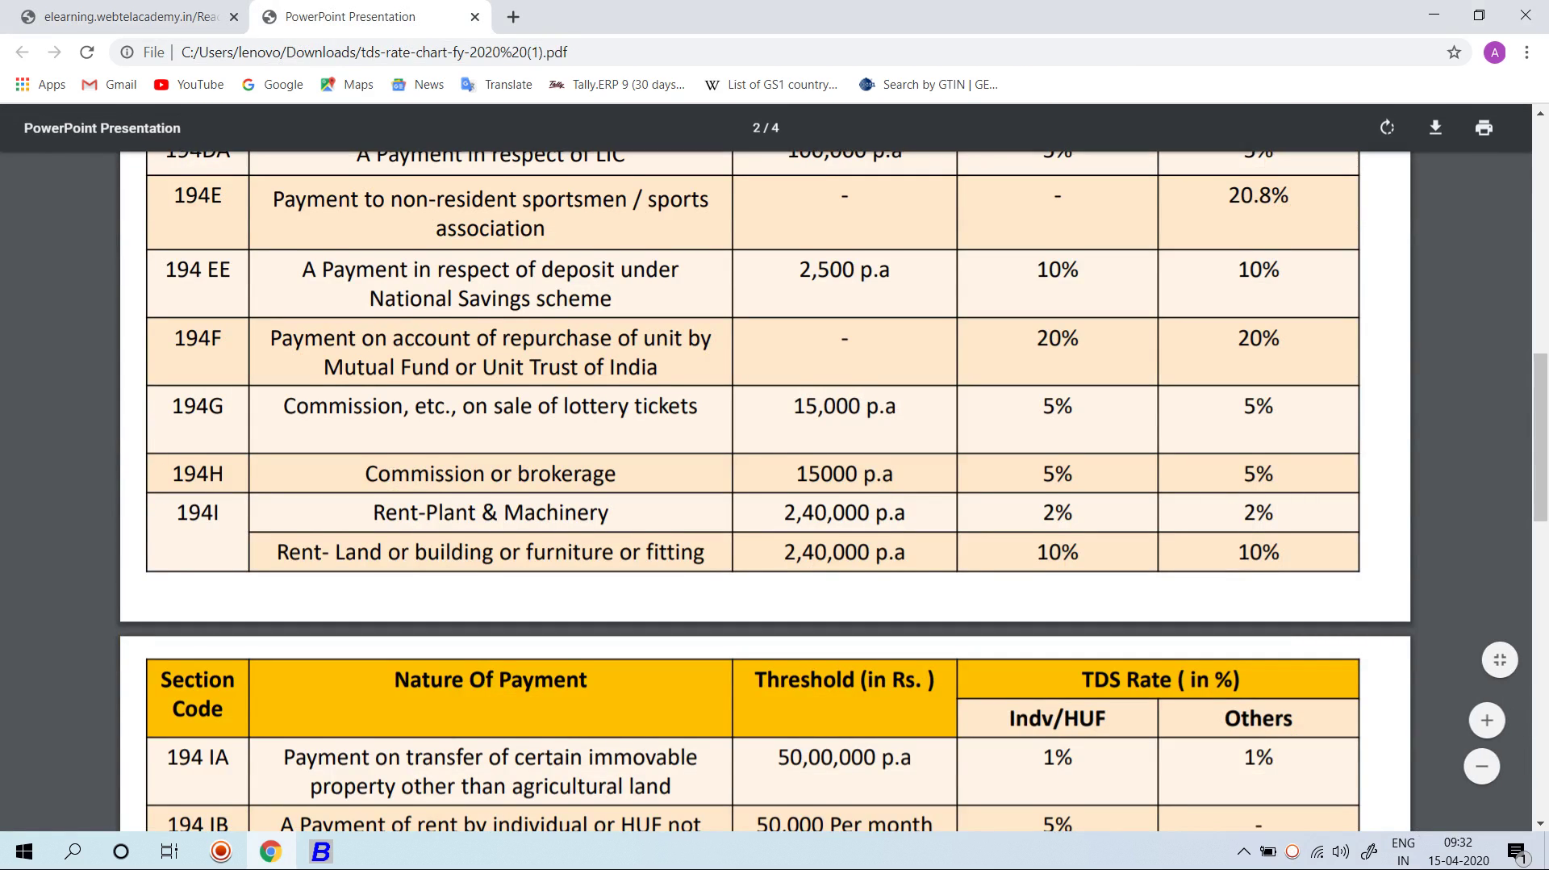
pyautogui.scroll(-2, 766, 484)
pyautogui.scroll(9, 767, 484)
pyautogui.scroll(3, 767, 484)
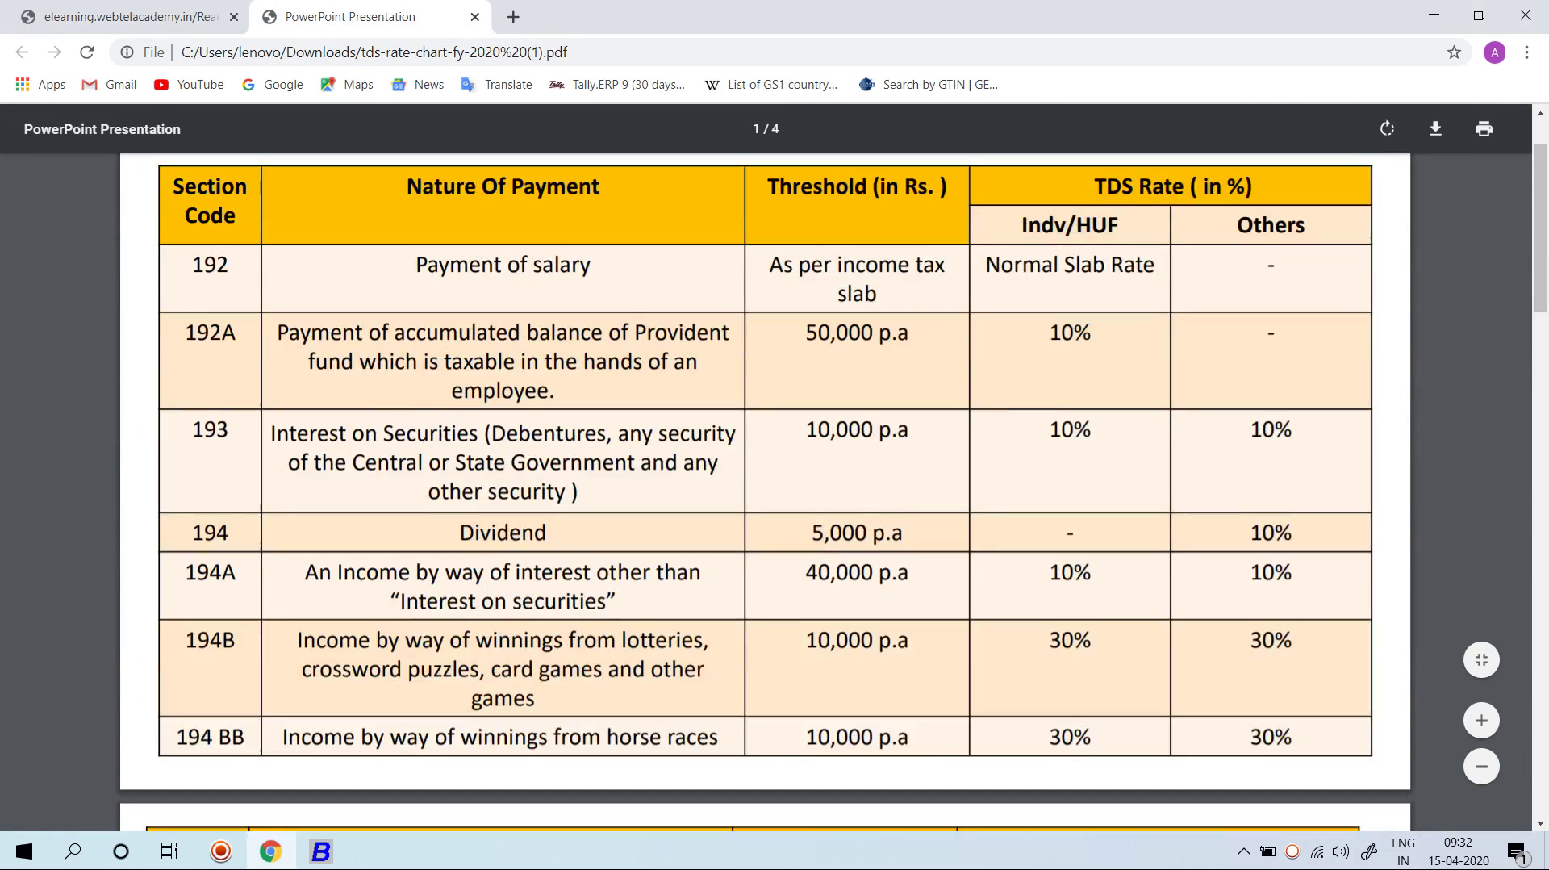
pyautogui.scroll(-5, 766, 484)
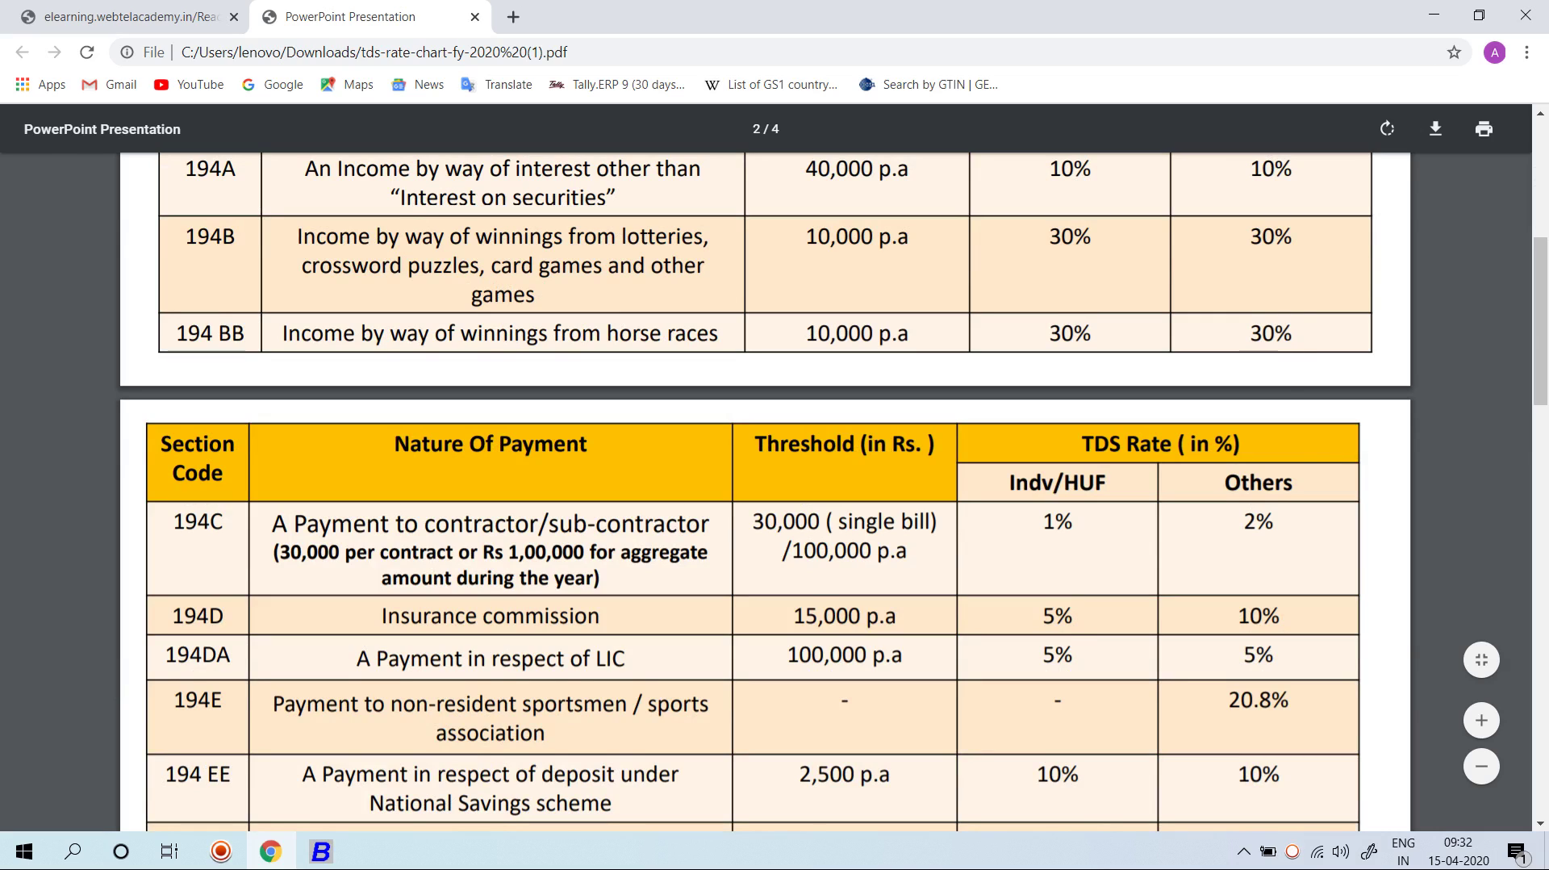
pyautogui.hotkey('alt', 'Tab')
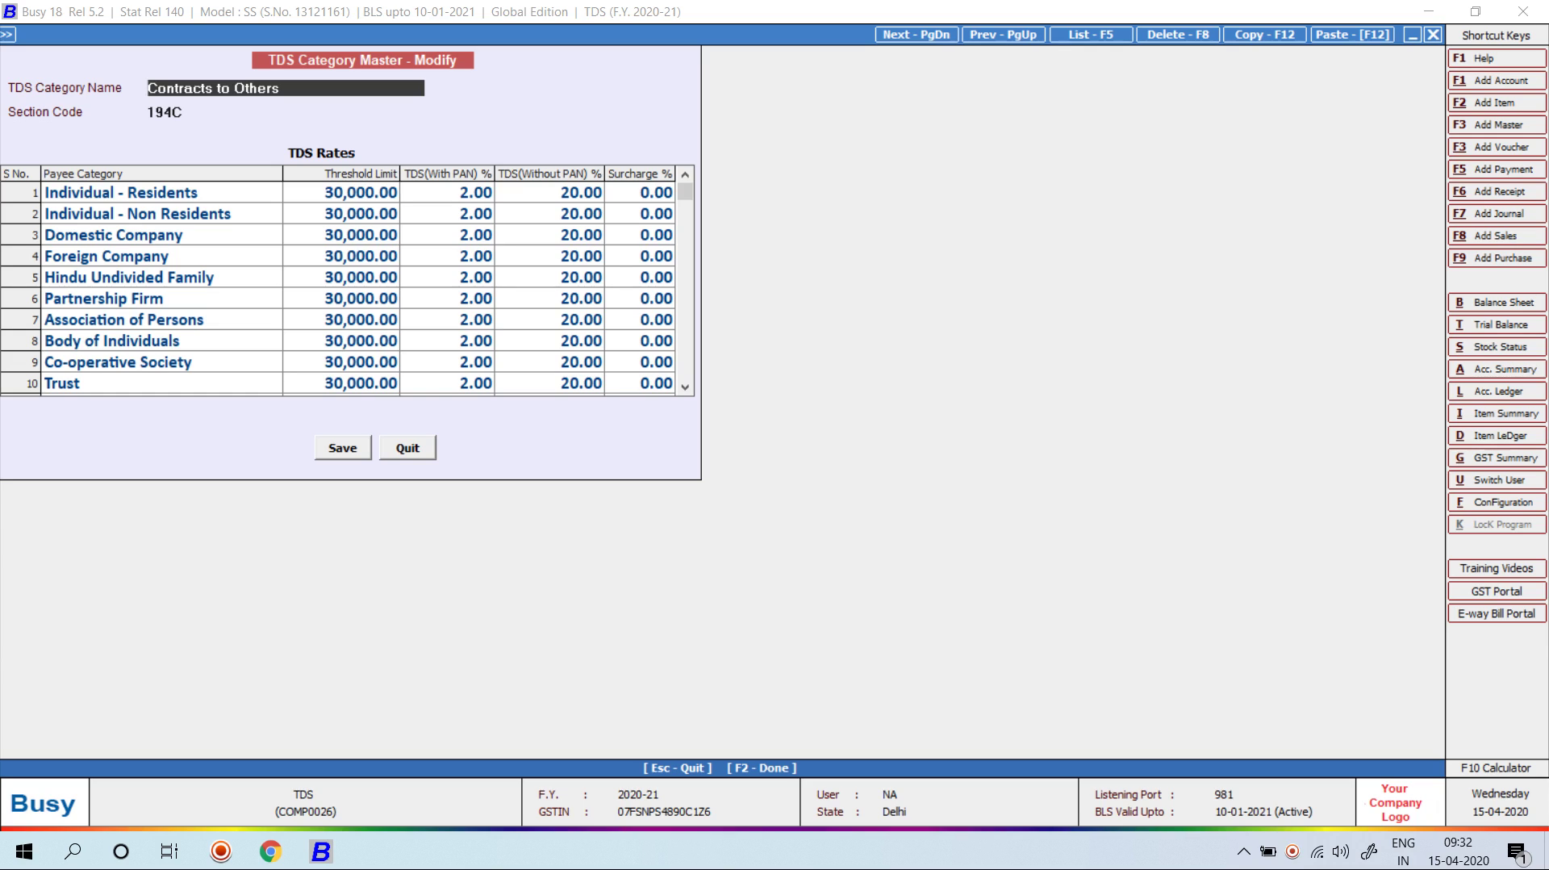
# Step: Save Contracts to Individuals/HUF at 1% with PAN, 20% without, and return to the menu
pyautogui.moveTo(448, 192); pyautogui.dragTo(448, 340)
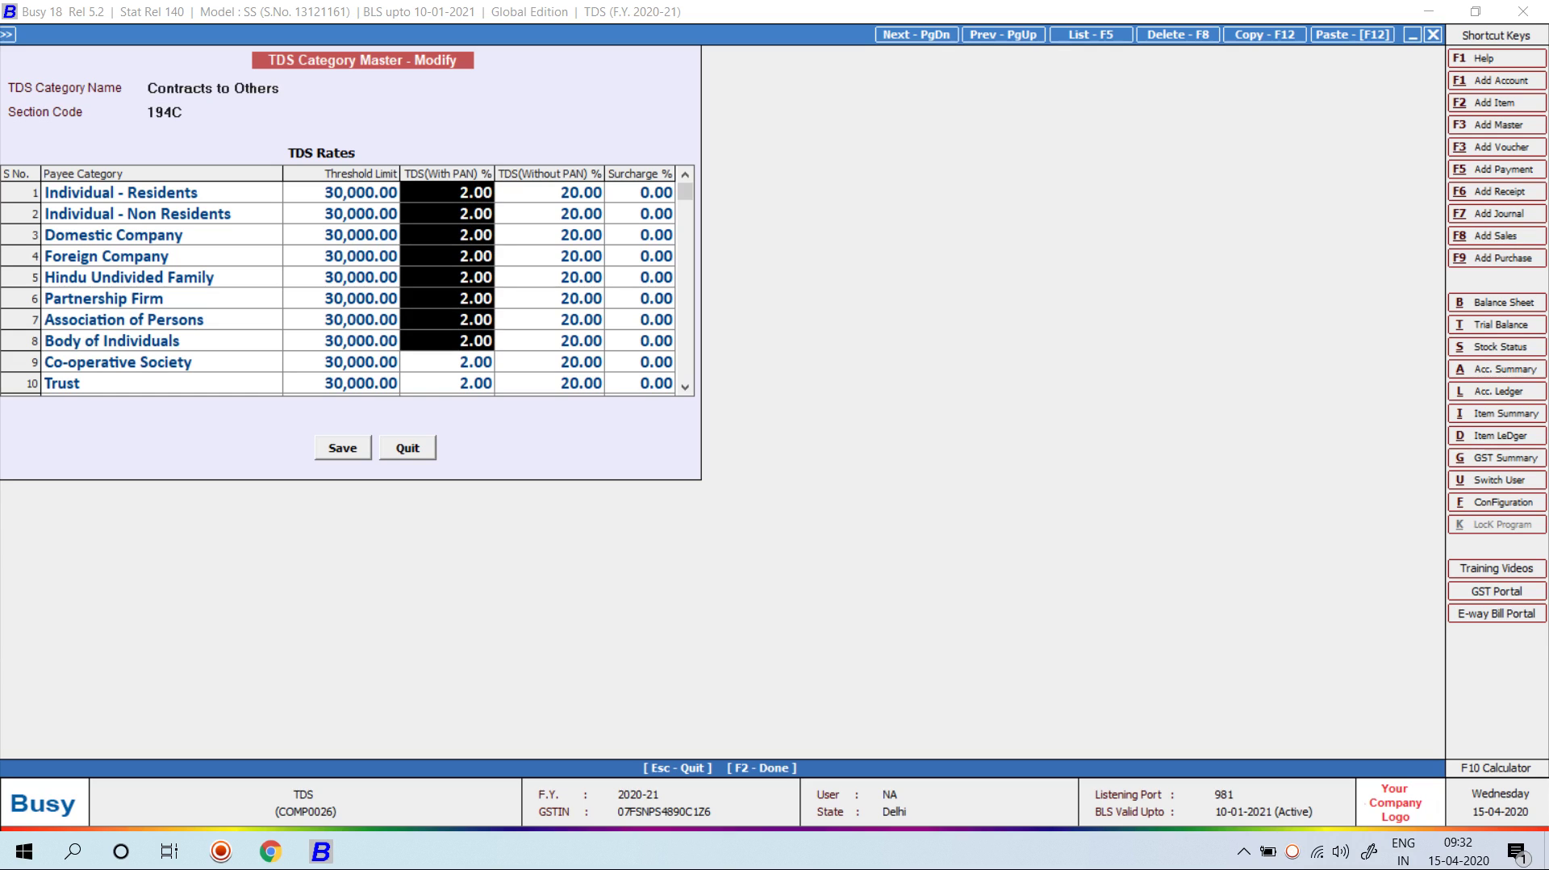
pyautogui.click(639, 193)
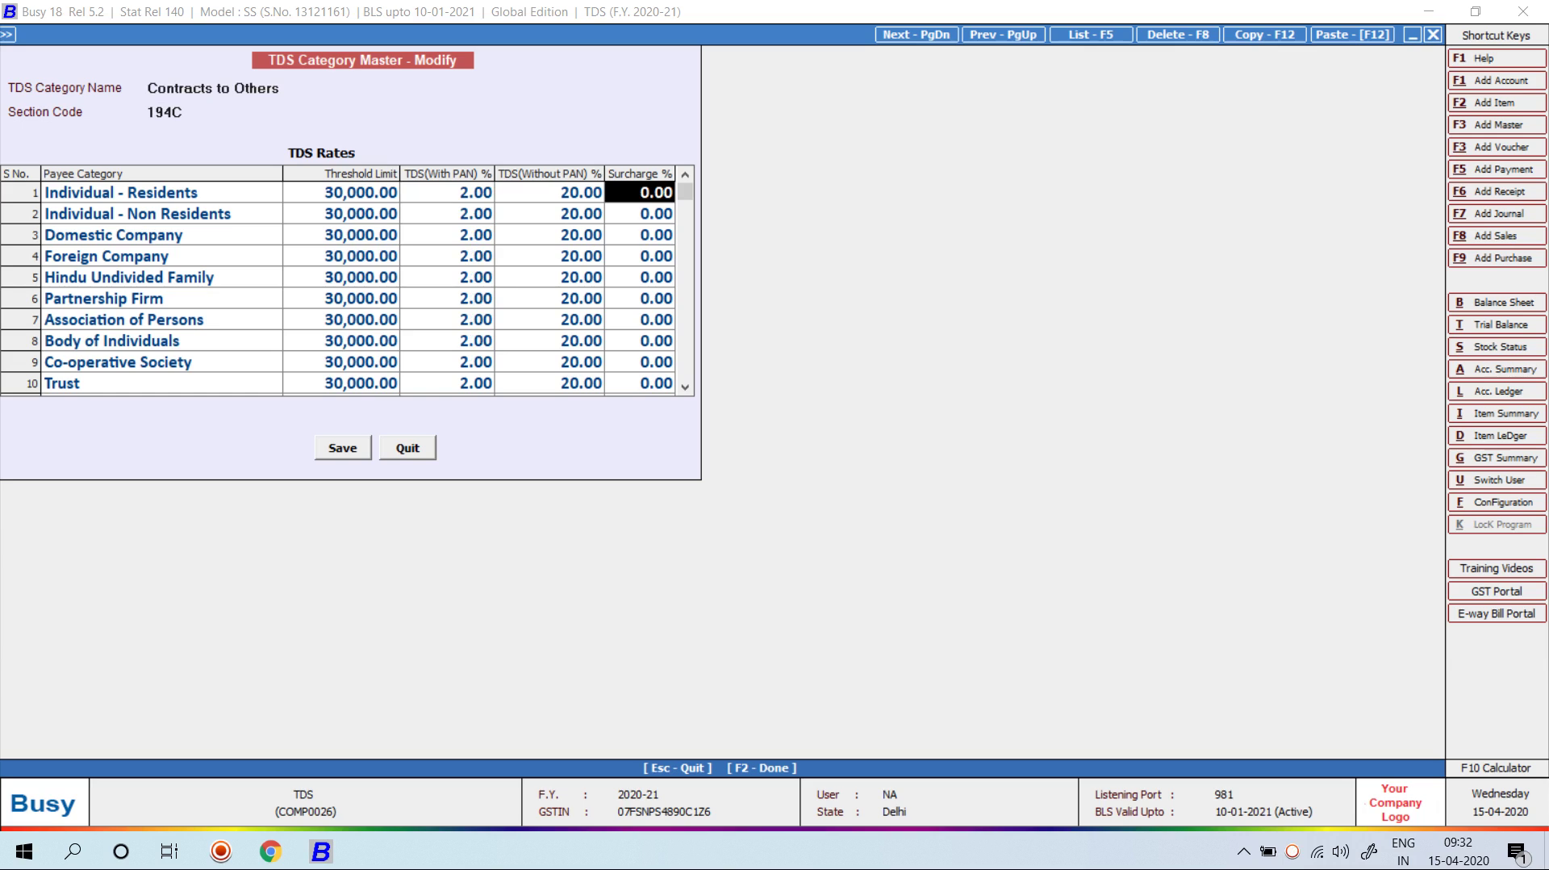
pyautogui.click(258, 88)
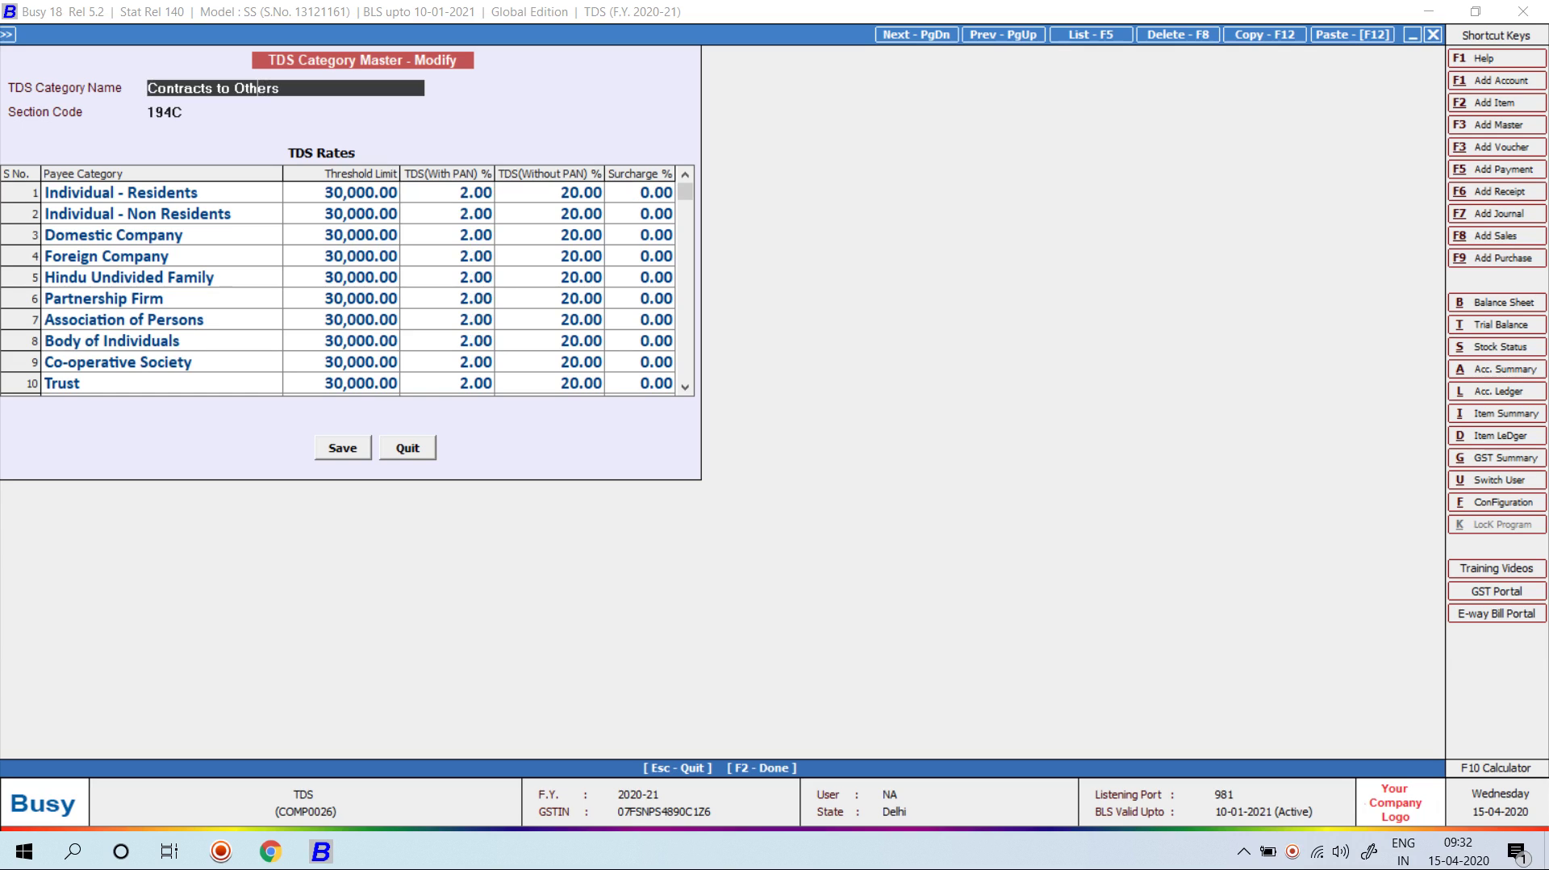
pyautogui.press('pageup')
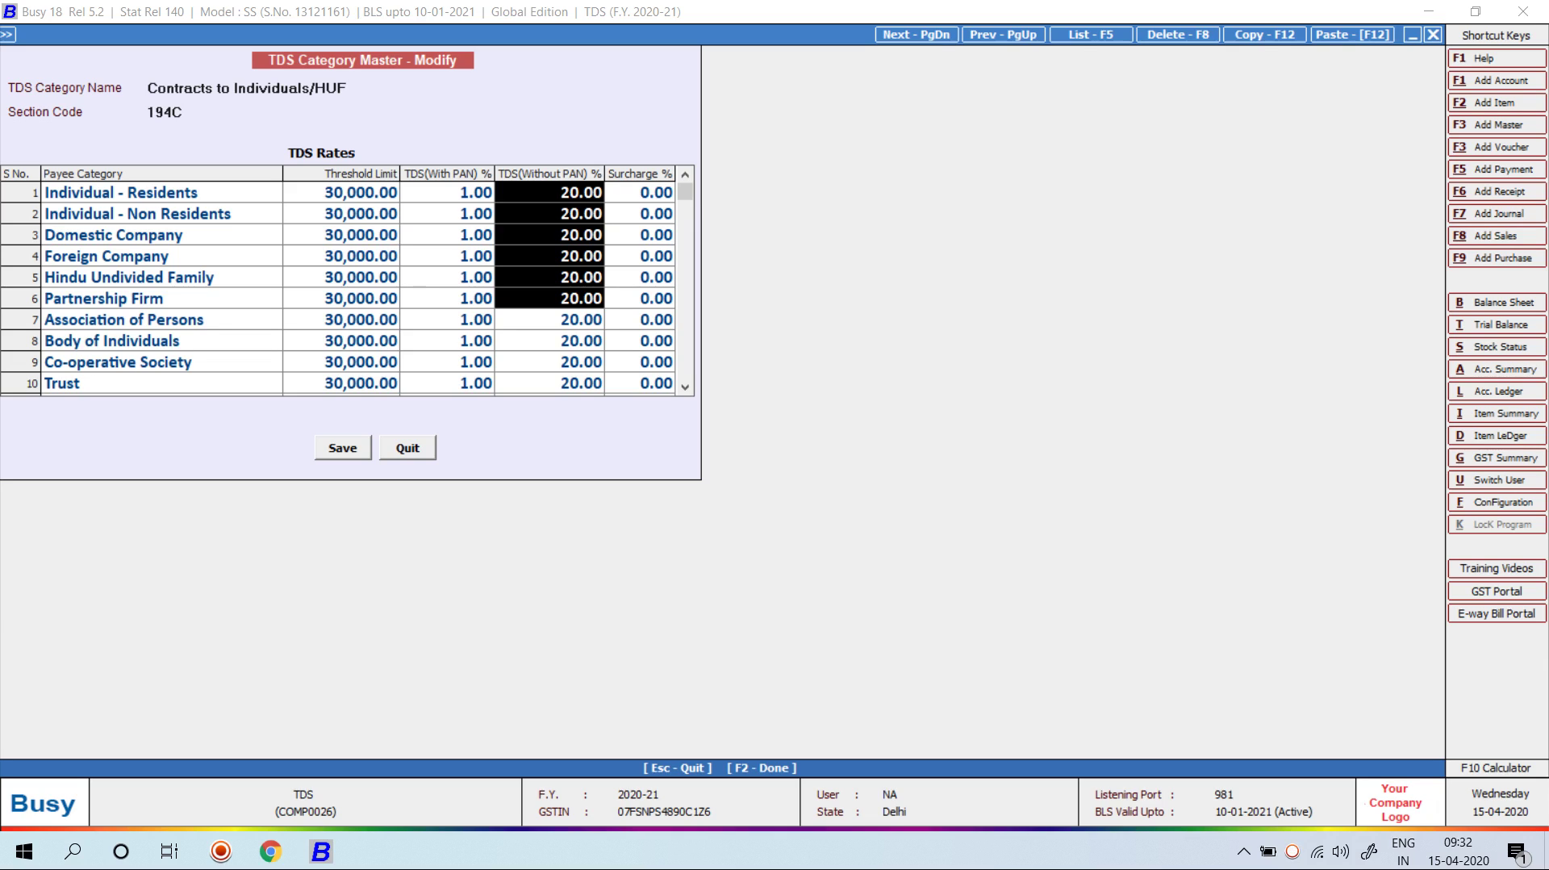
pyautogui.press('F2')
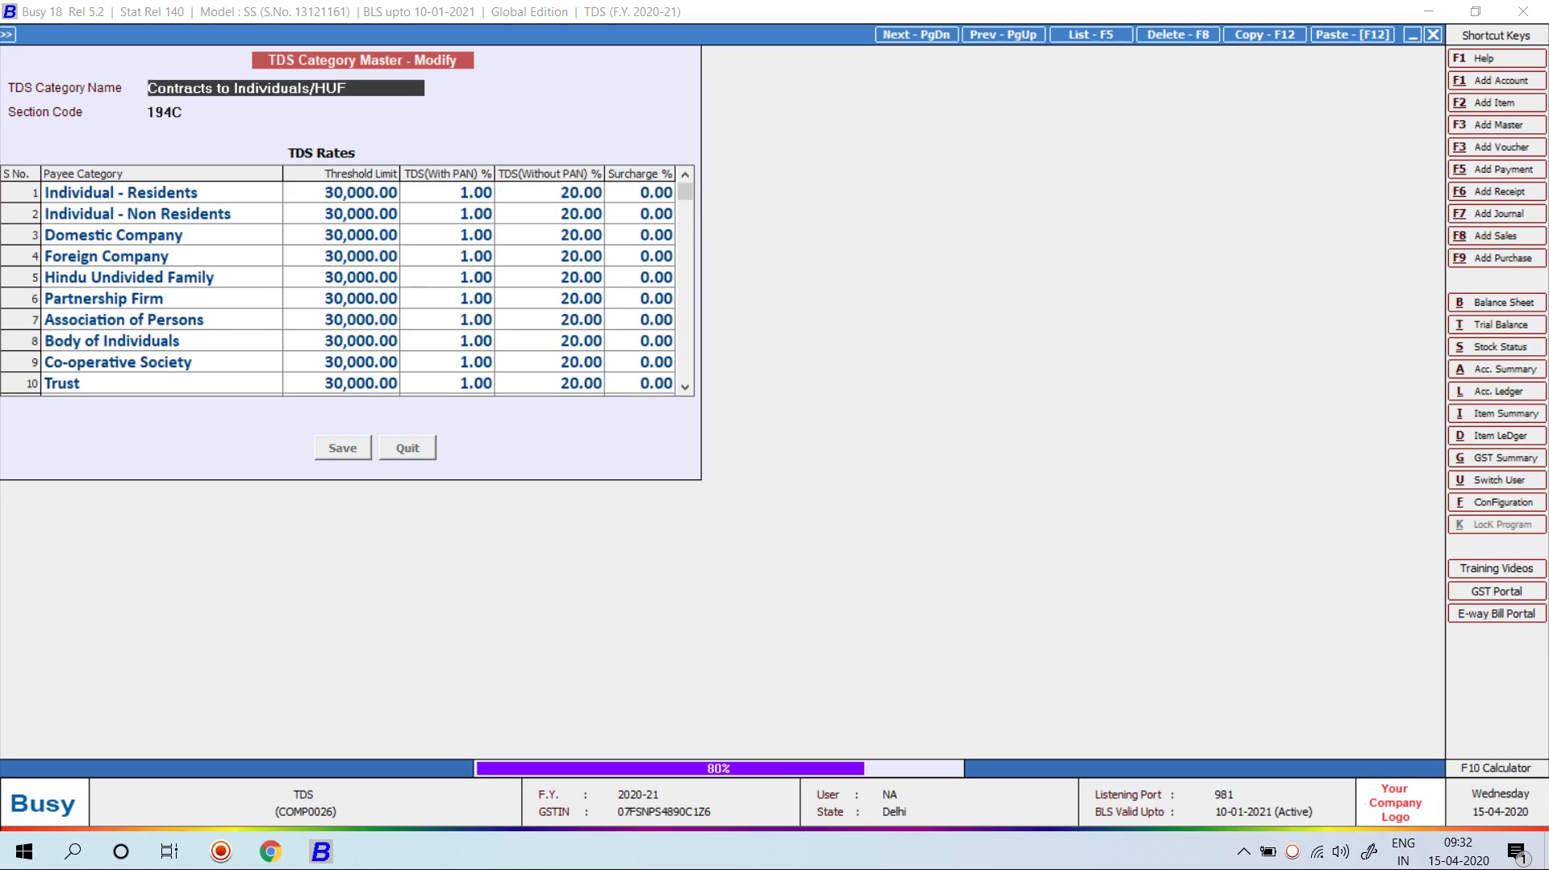
pyautogui.press('Escape')
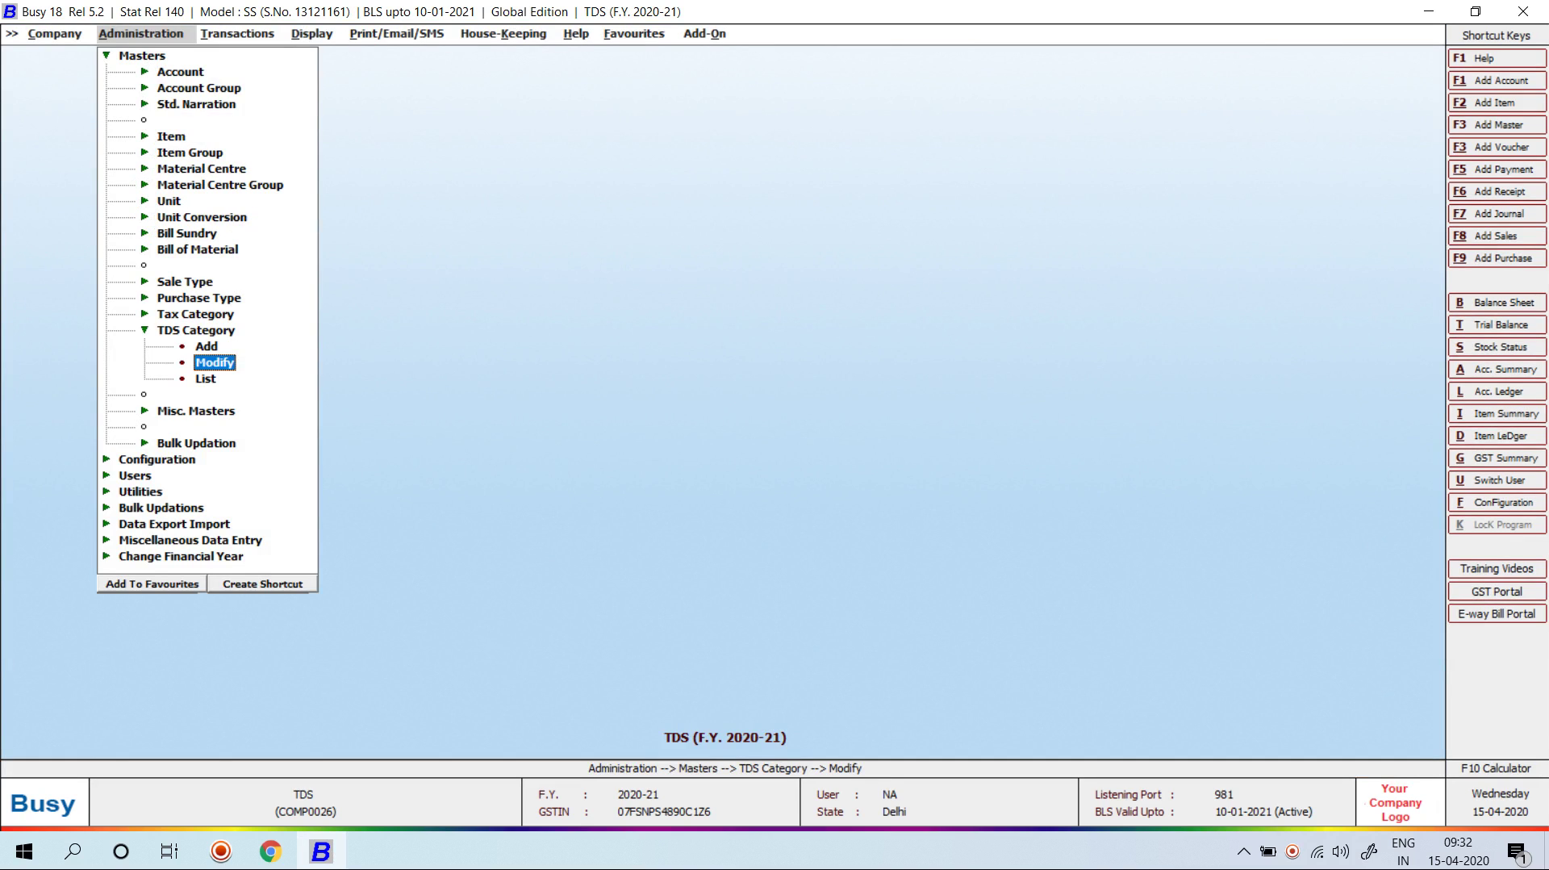
pyautogui.press('Up')
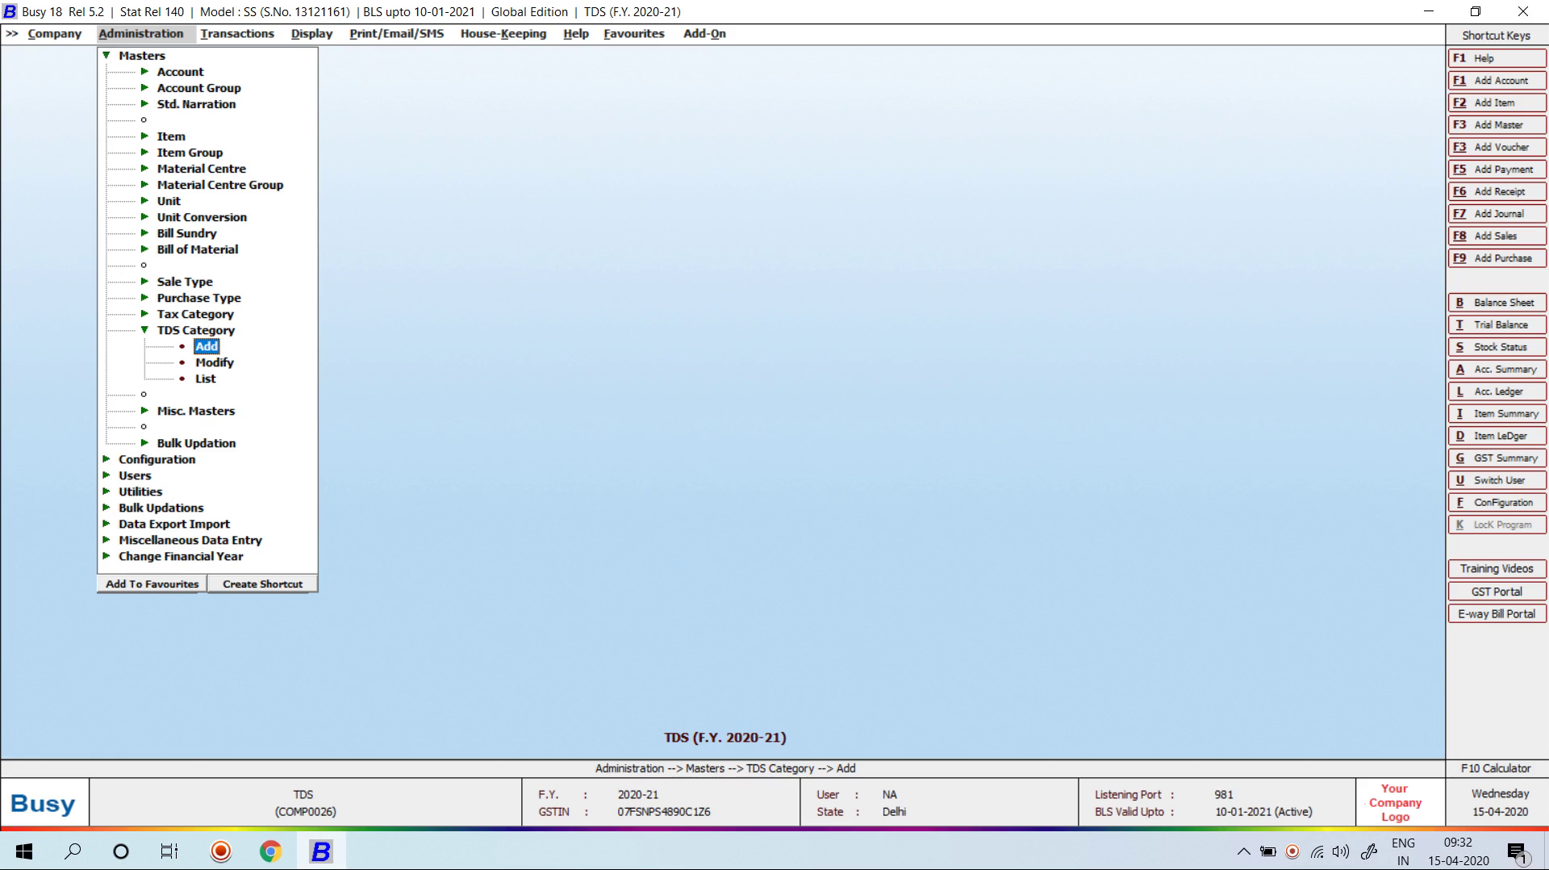
pyautogui.press('Return')
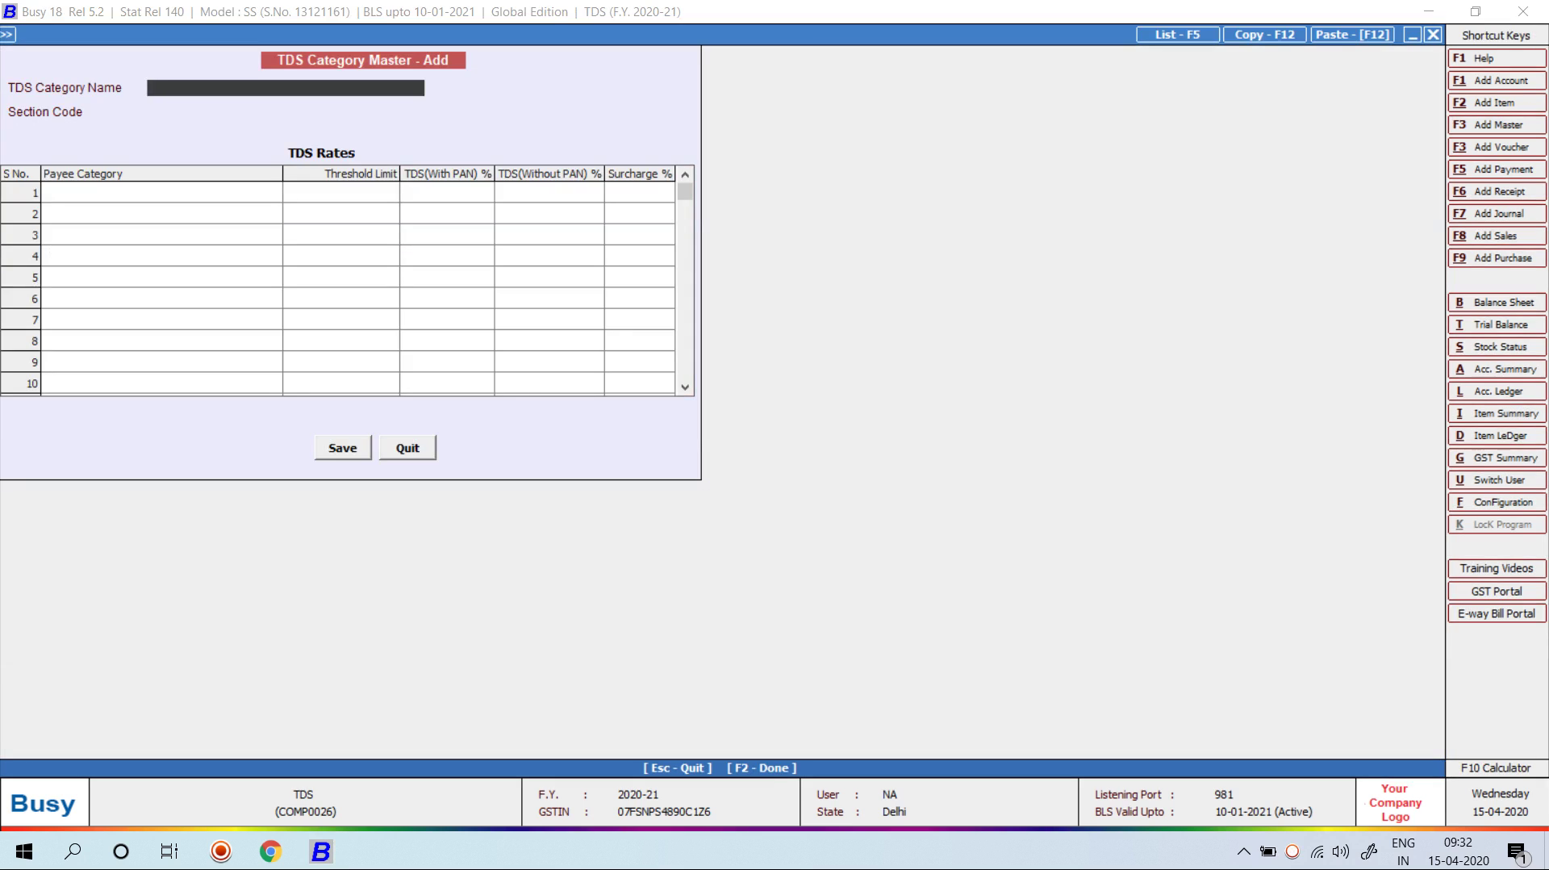
pyautogui.write('SALARY ON TDS')
pyautogui.press('Return')
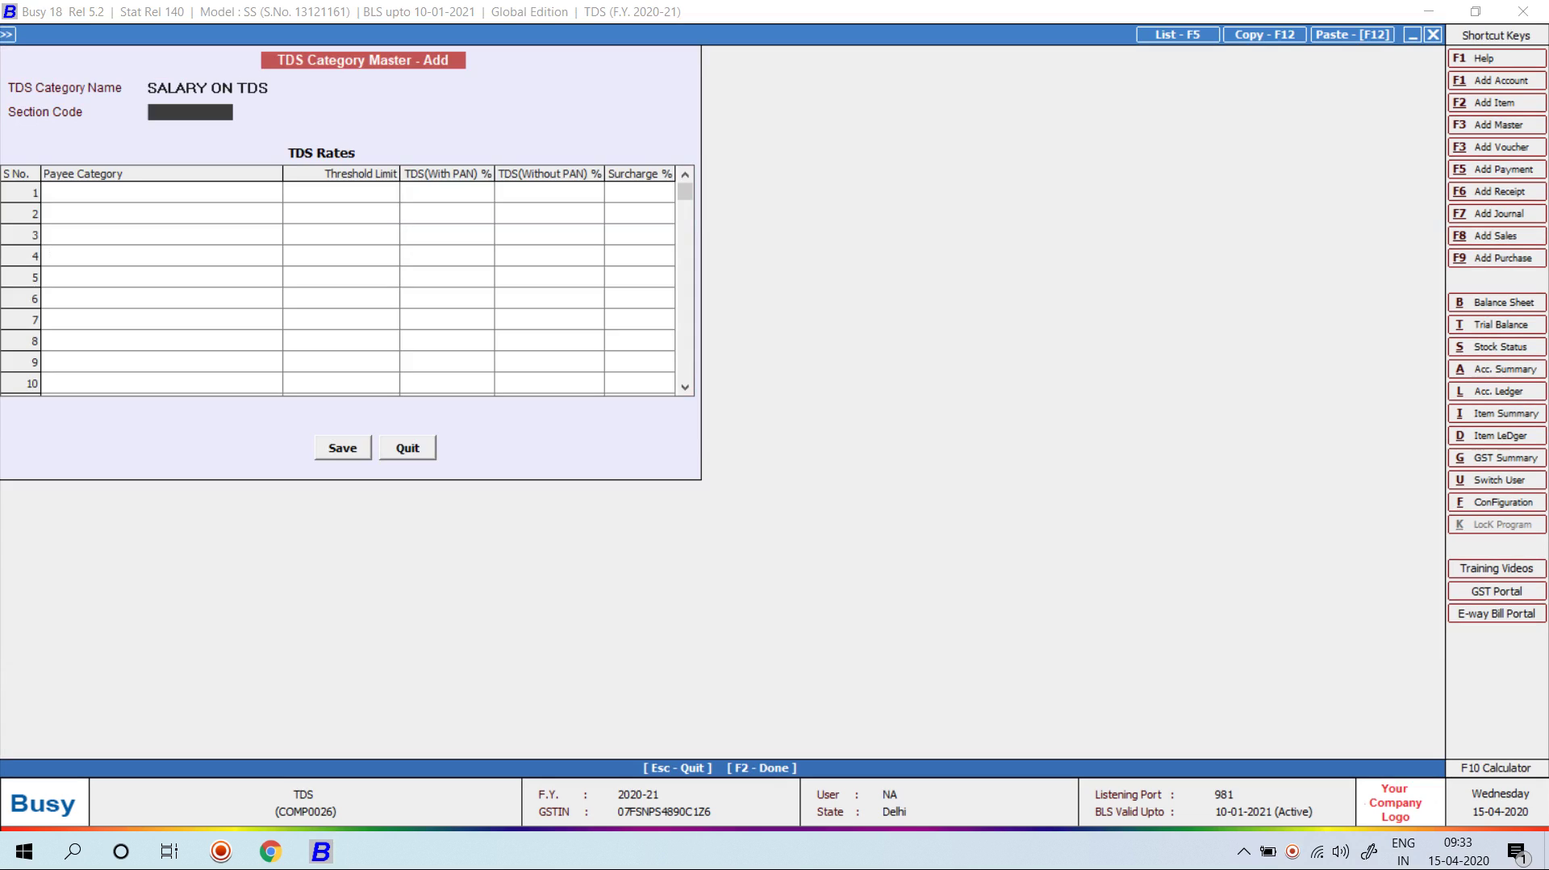
pyautogui.write('192')
pyautogui.press('Return')
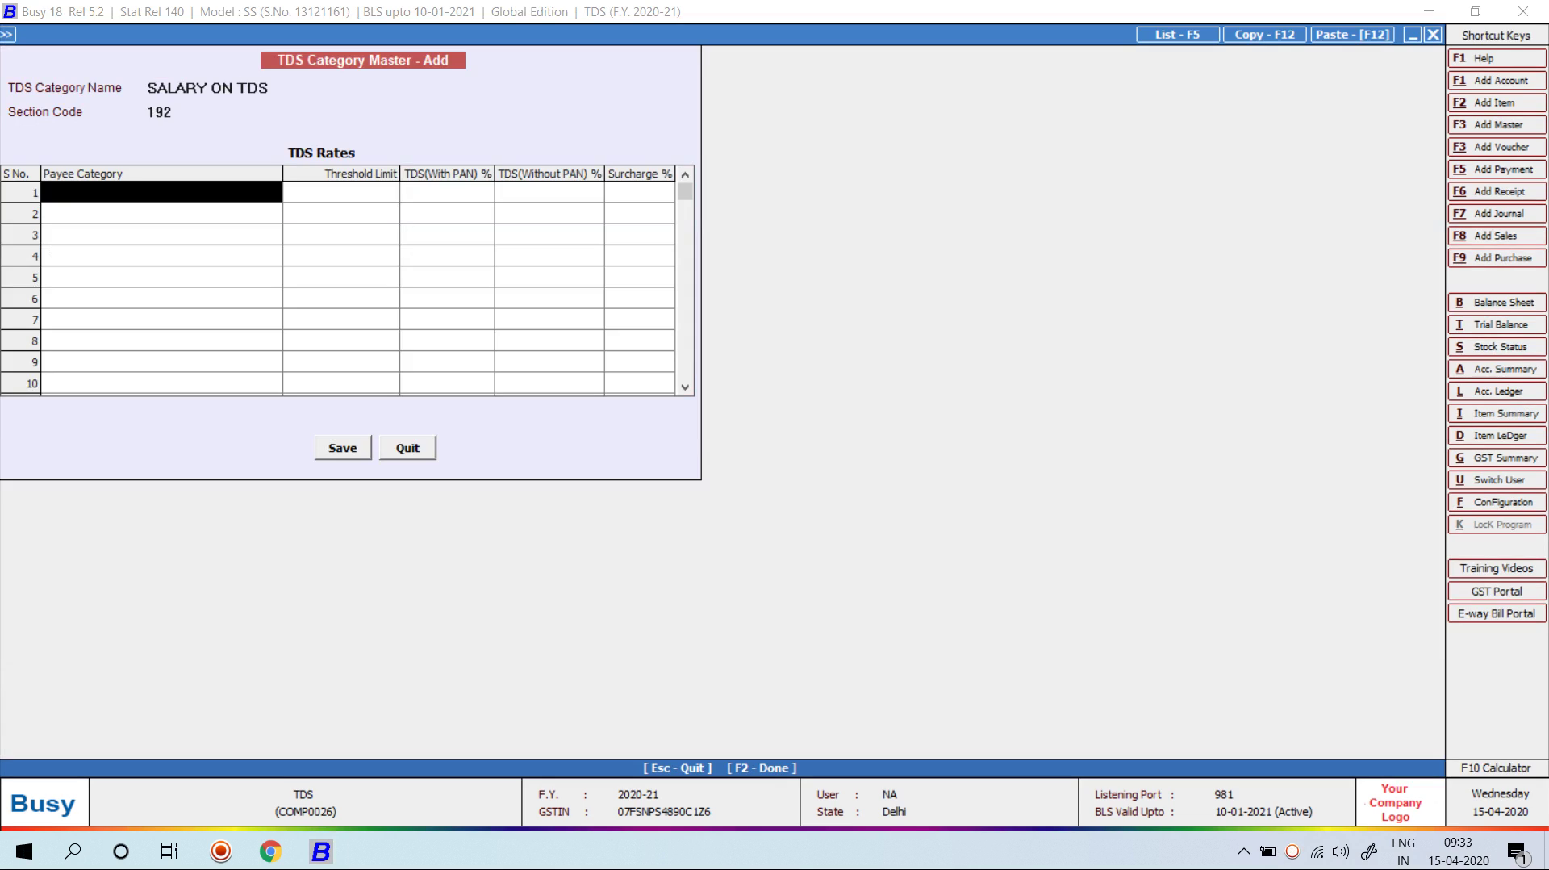
pyautogui.press('Down')
pyautogui.press('Down')
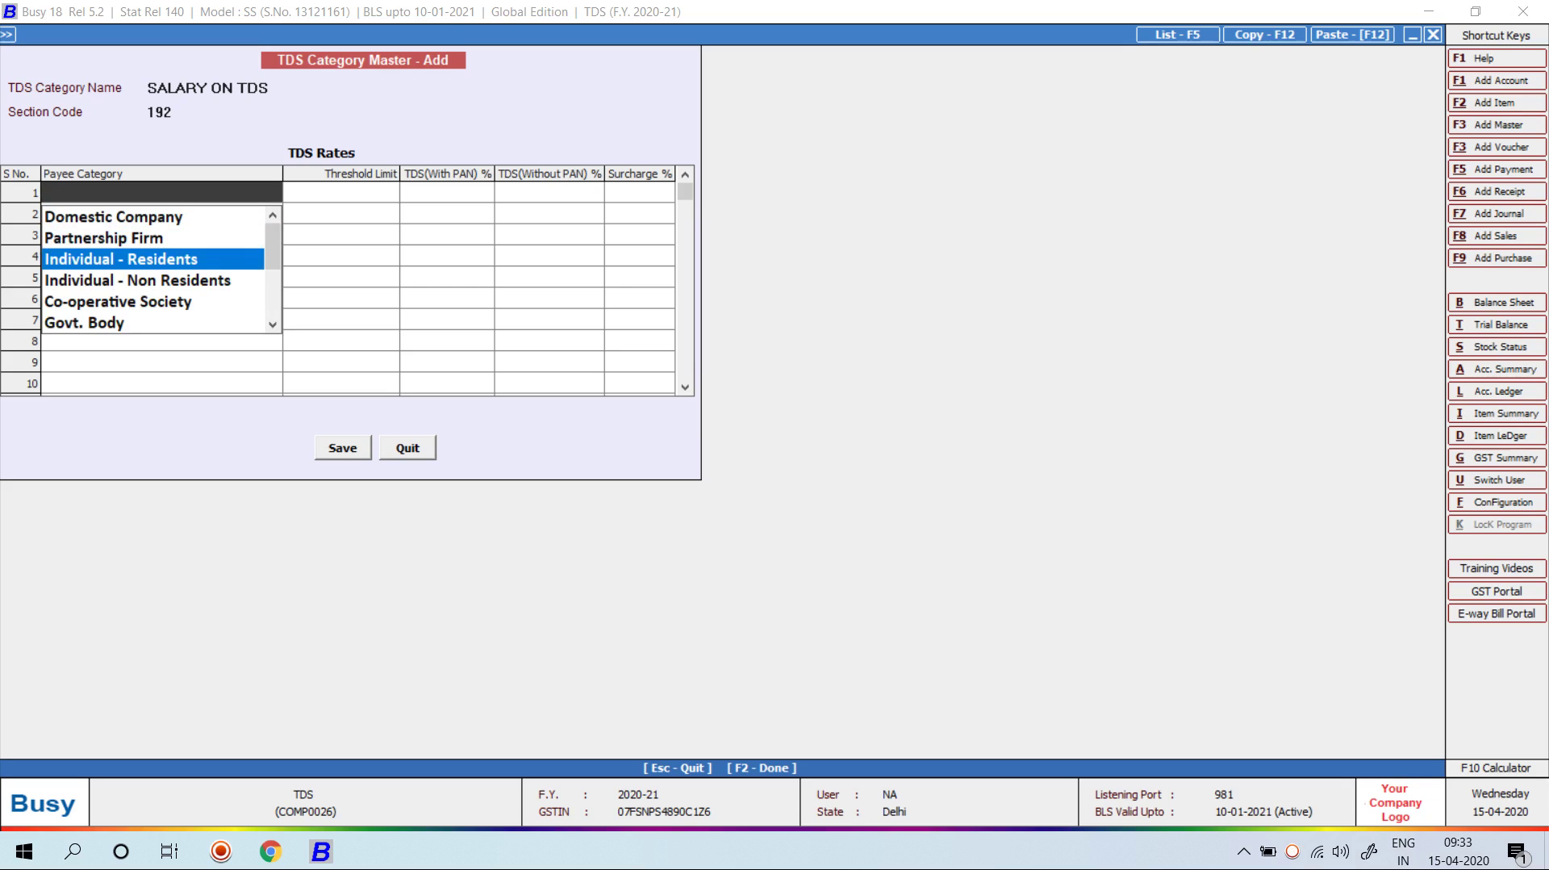
pyautogui.press('Return')
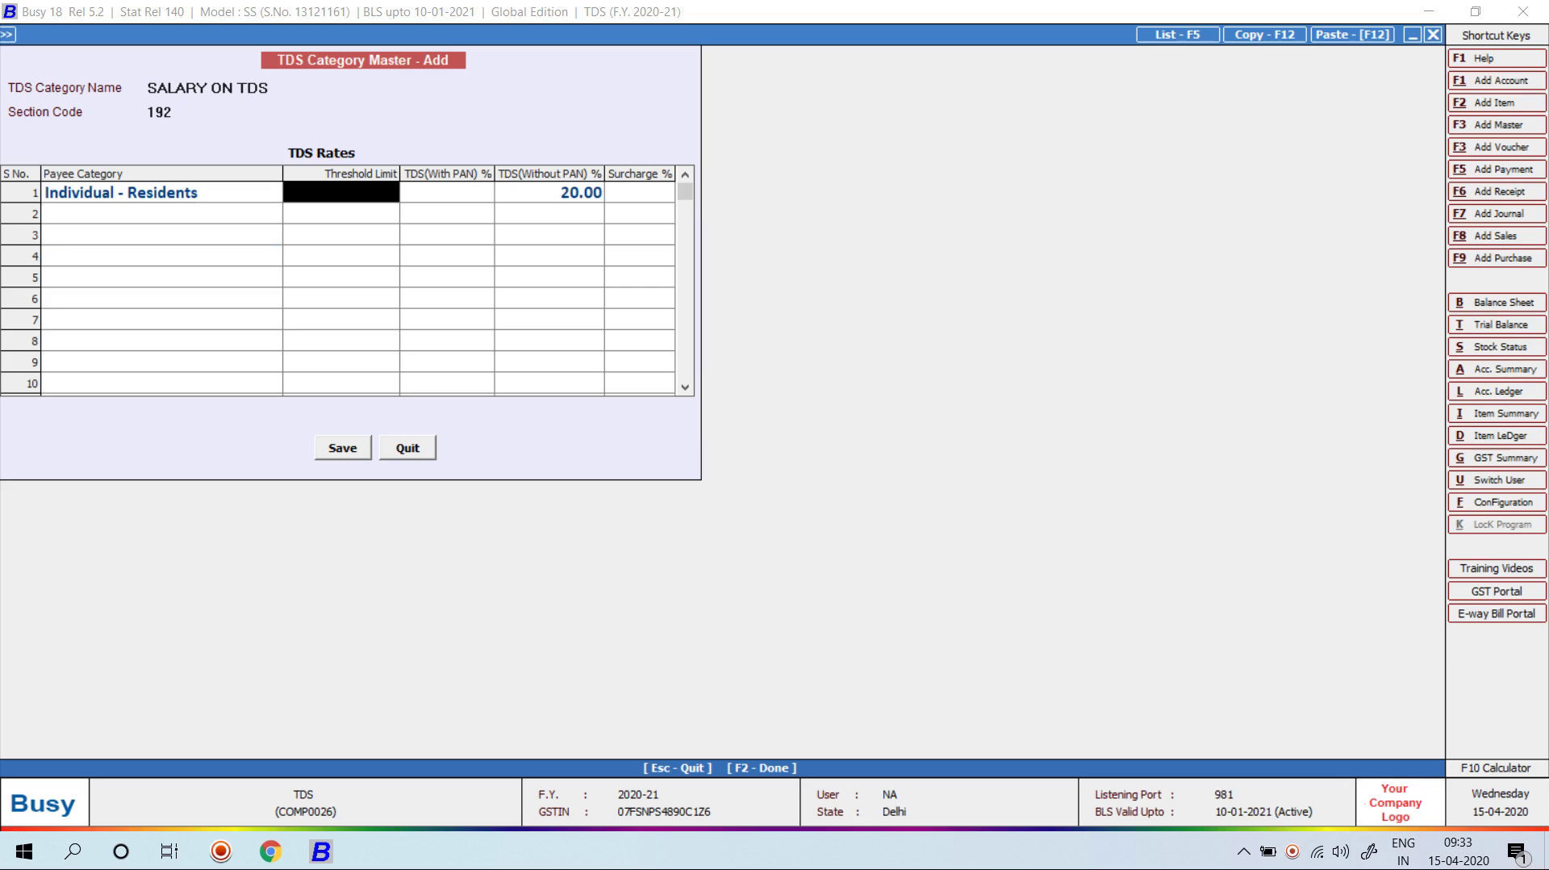
pyautogui.press('Escape')
pyautogui.press('Return')
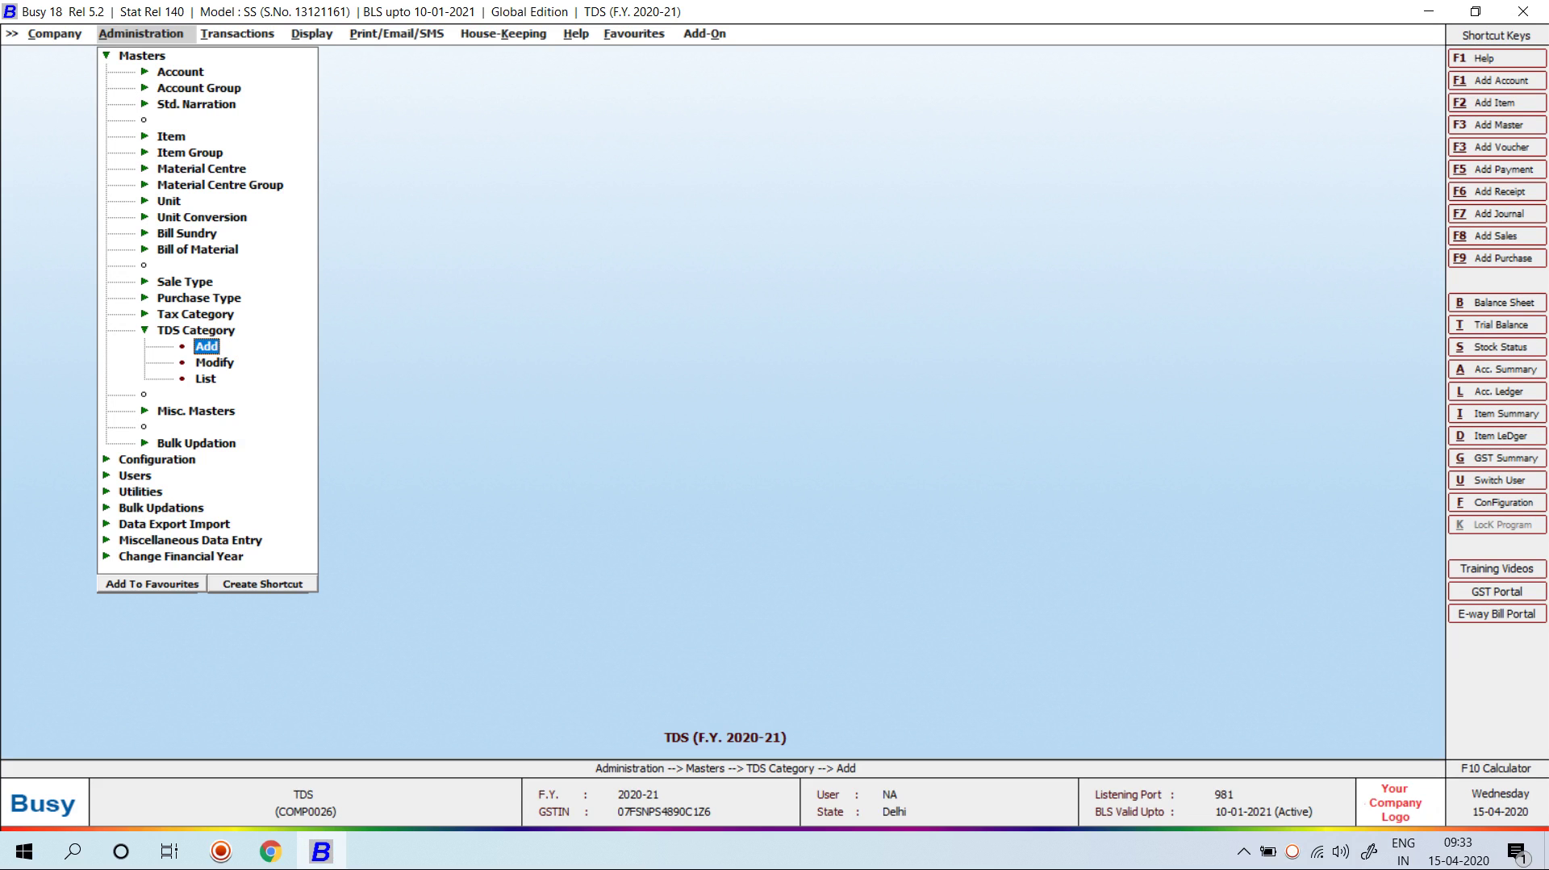
# Step: Start a Main-series Non-GST journal dated 01-04-2020 and add a new account from the Account cell
pyautogui.press('Escape')
pyautogui.press('Right')
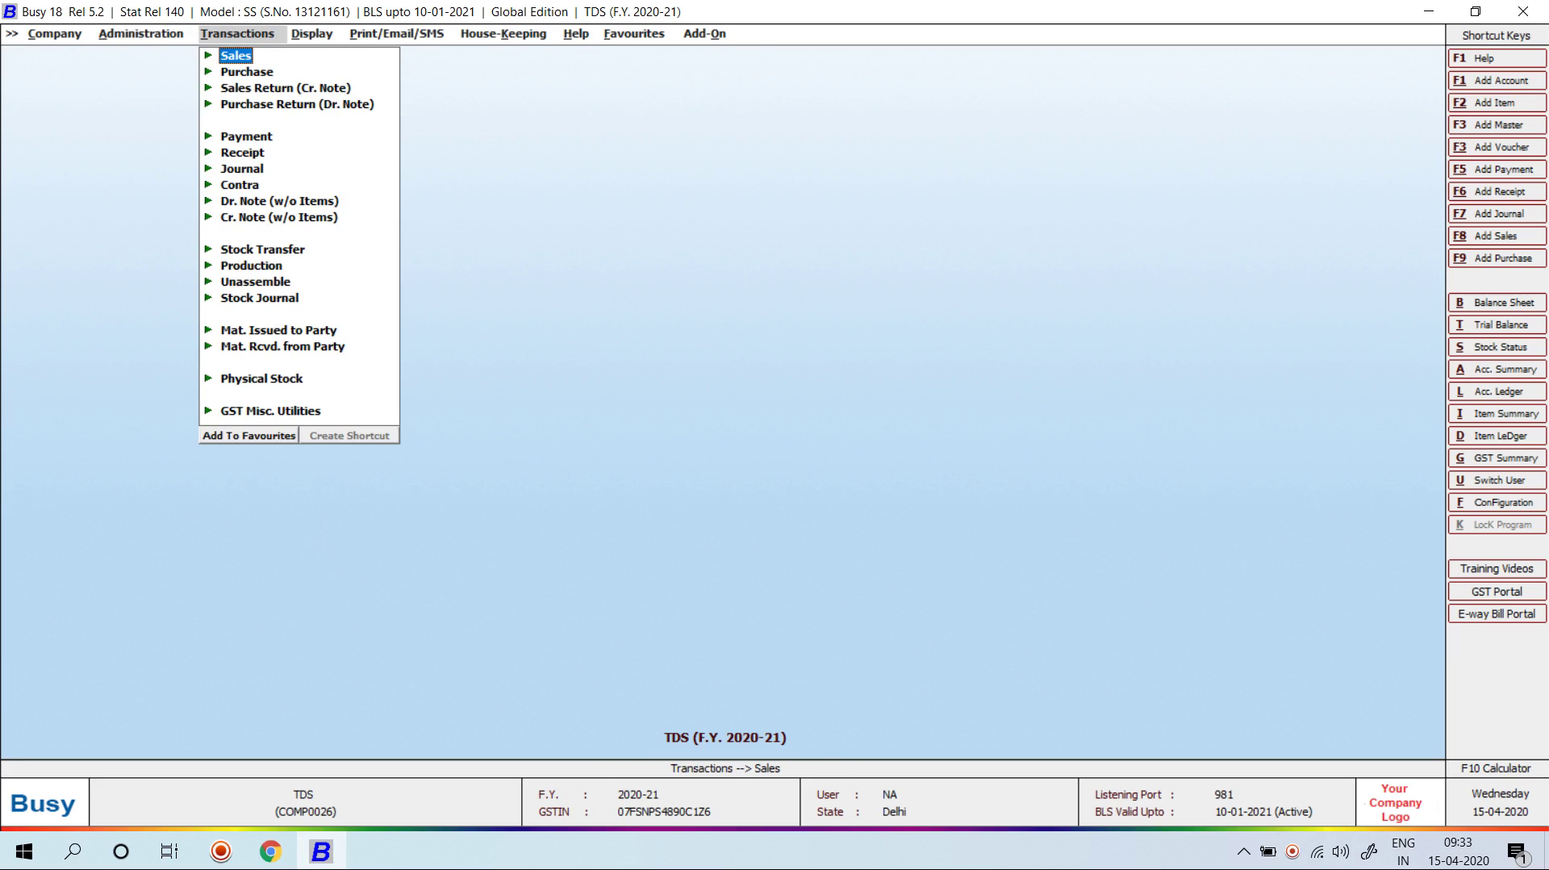
pyautogui.press('Down')
pyautogui.press('Down')
pyautogui.press('Down')
pyautogui.press('Down')
pyautogui.press('Down')
pyautogui.press('Down')
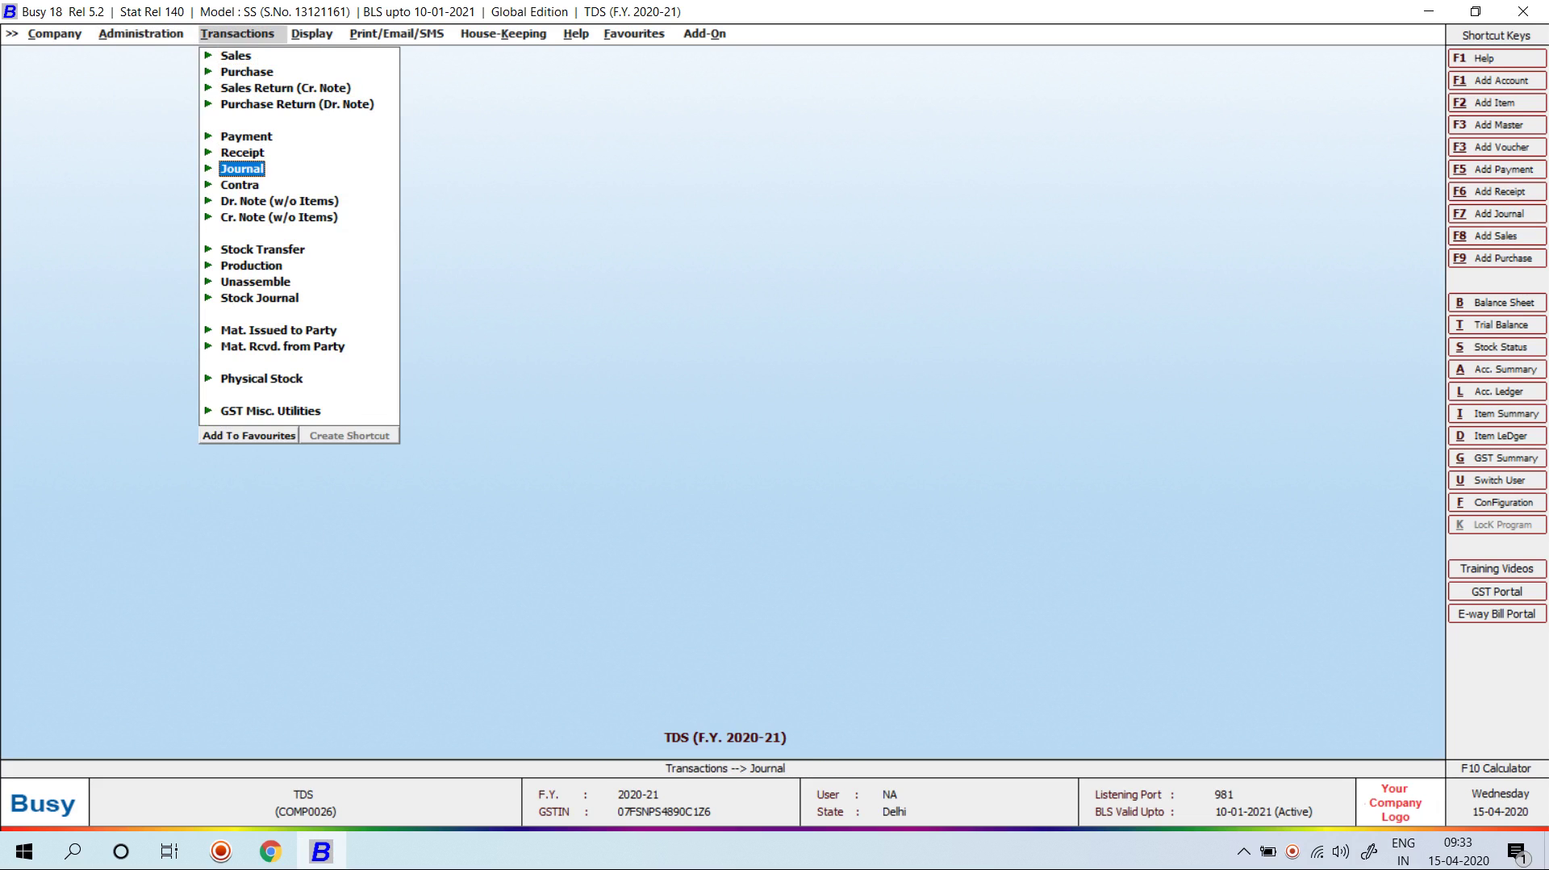
pyautogui.press('Return')
pyautogui.press('Return')
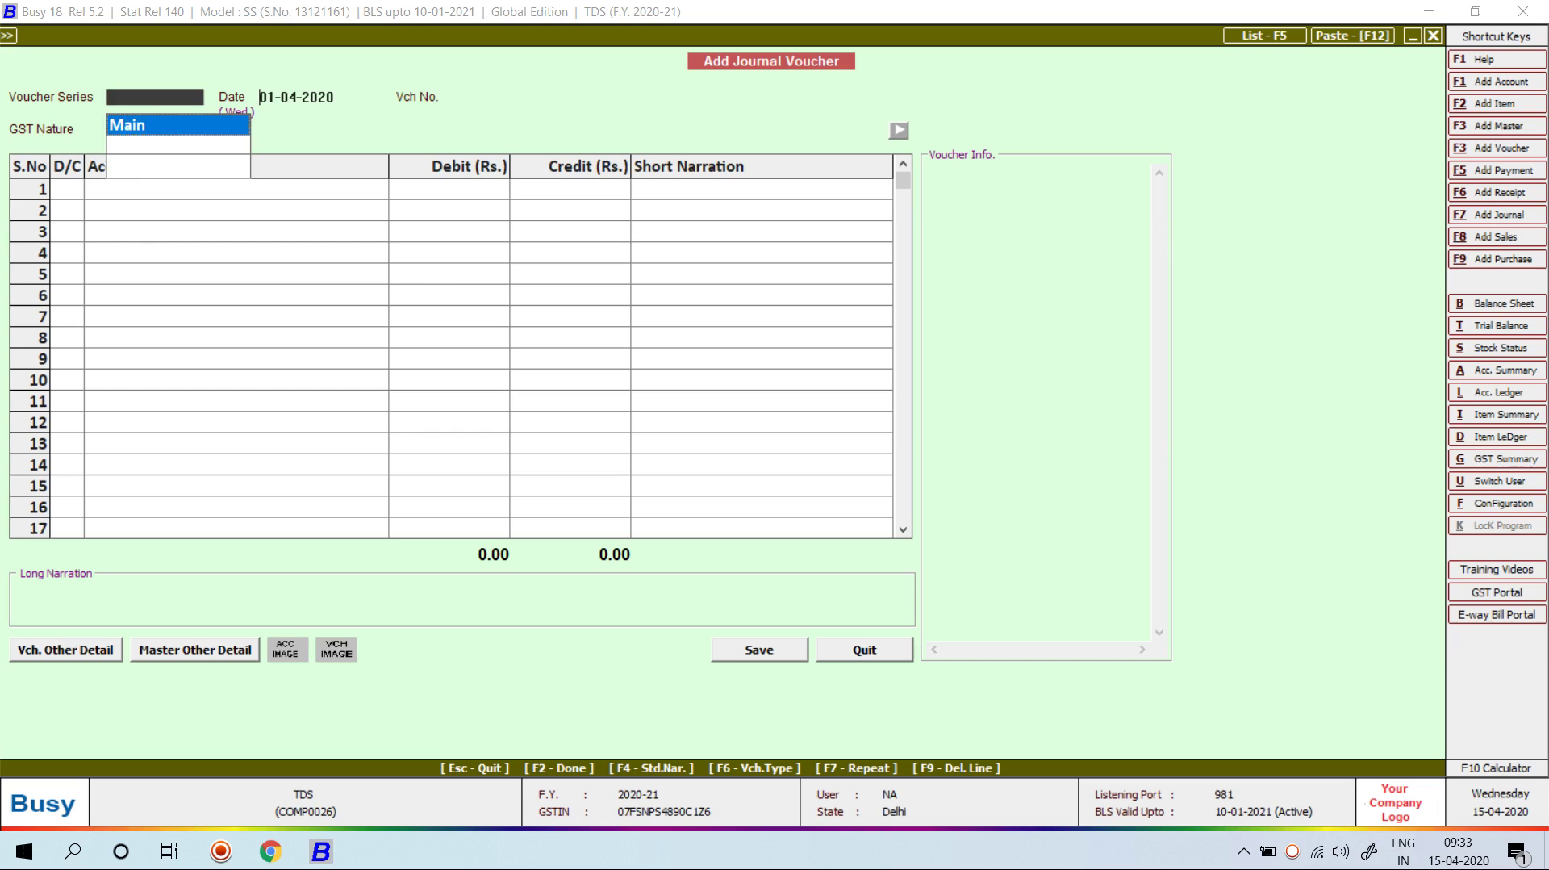
pyautogui.press('Return')
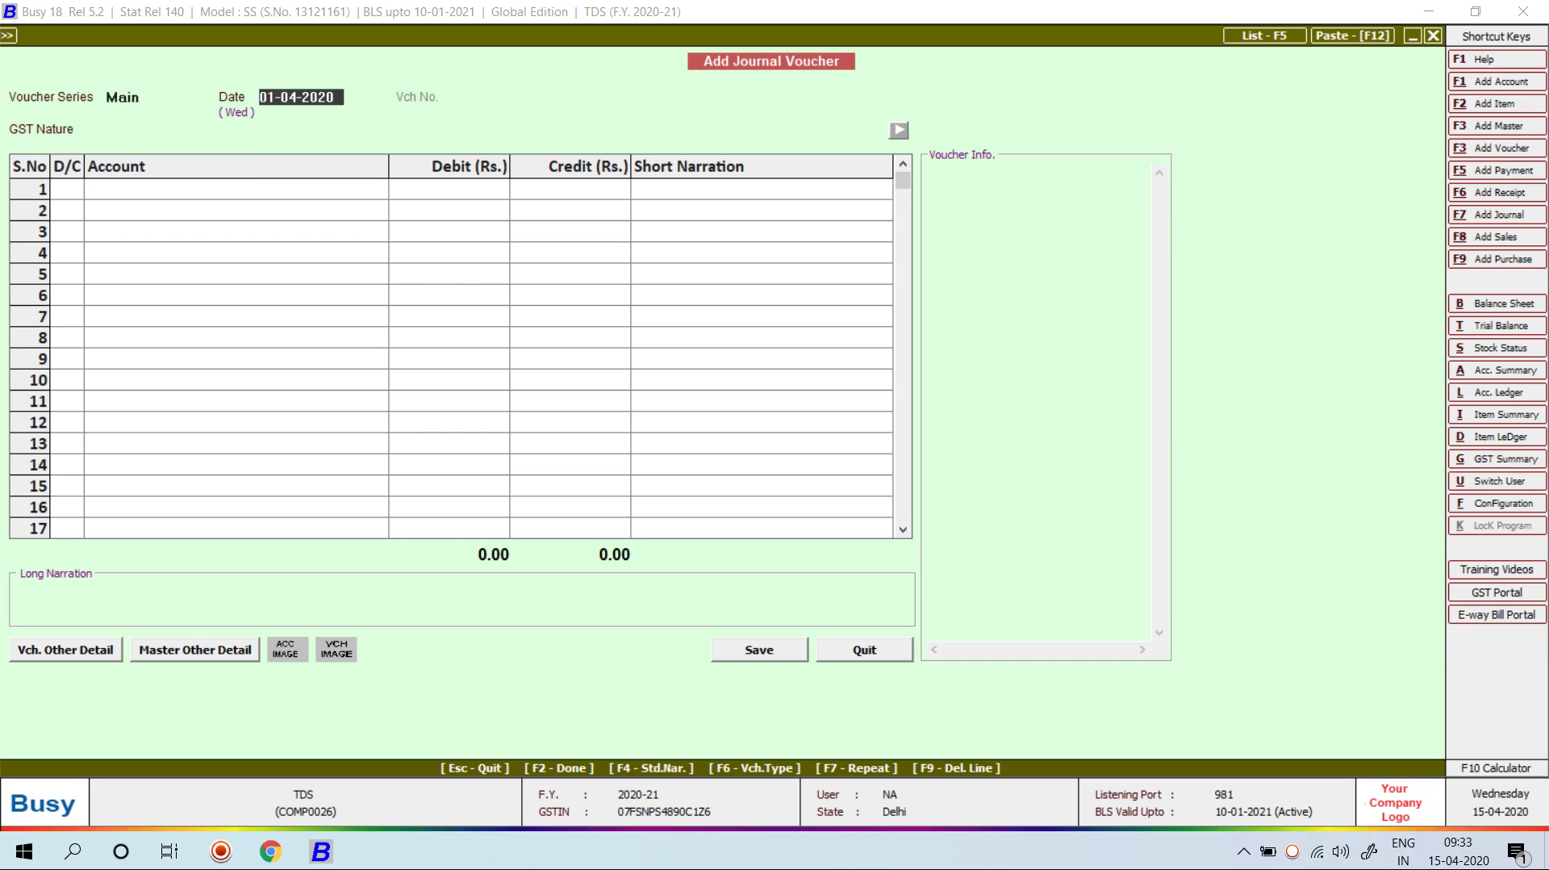
pyautogui.press('Return')
pyautogui.press('Return')
pyautogui.press('Return')
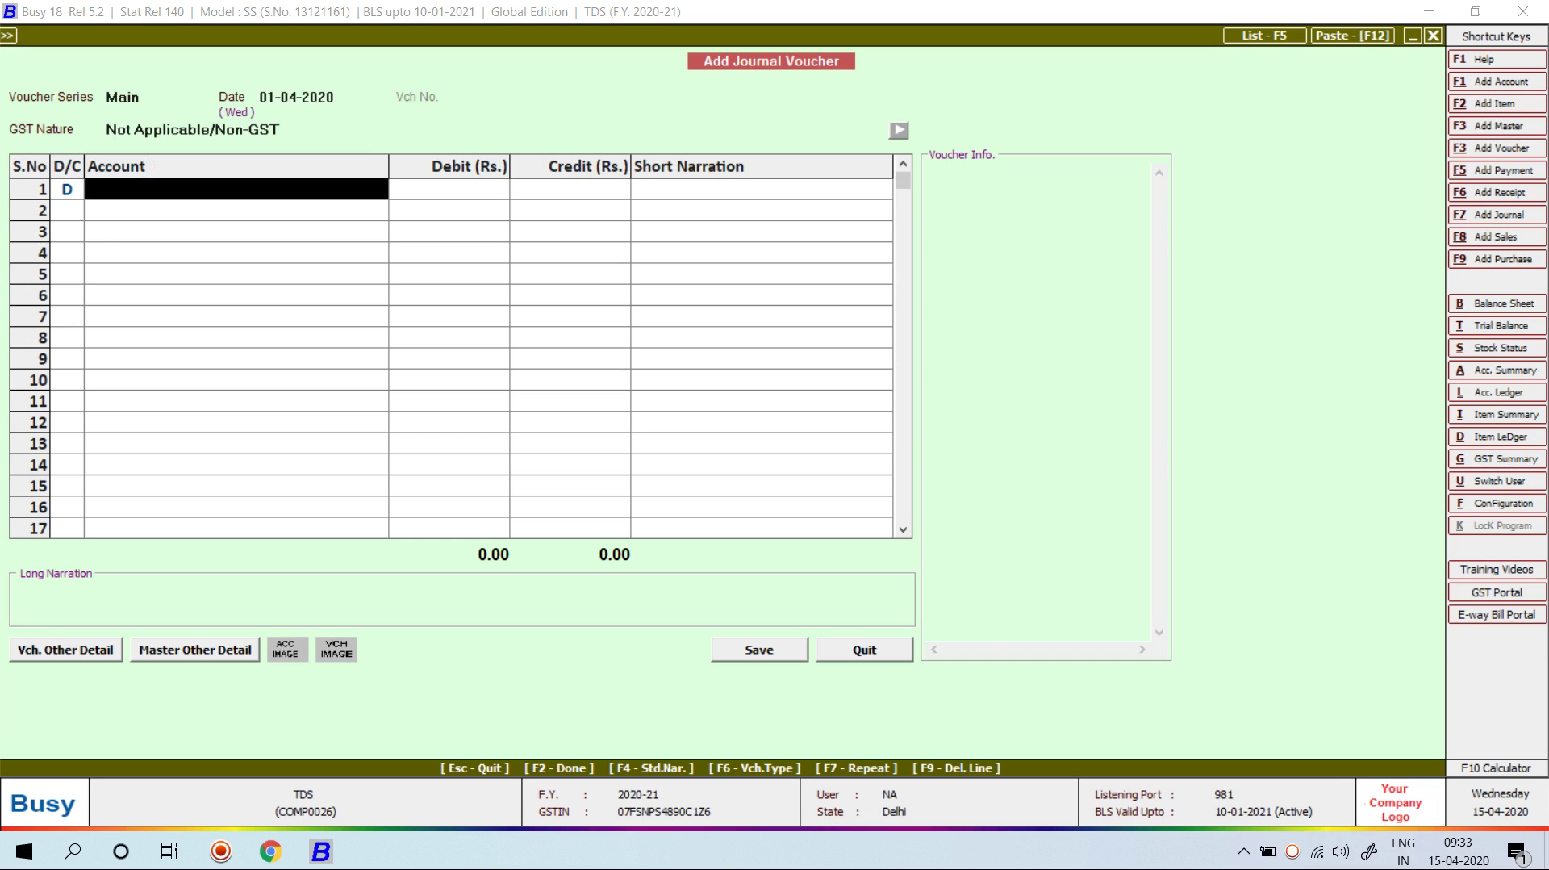
pyautogui.press('F3')
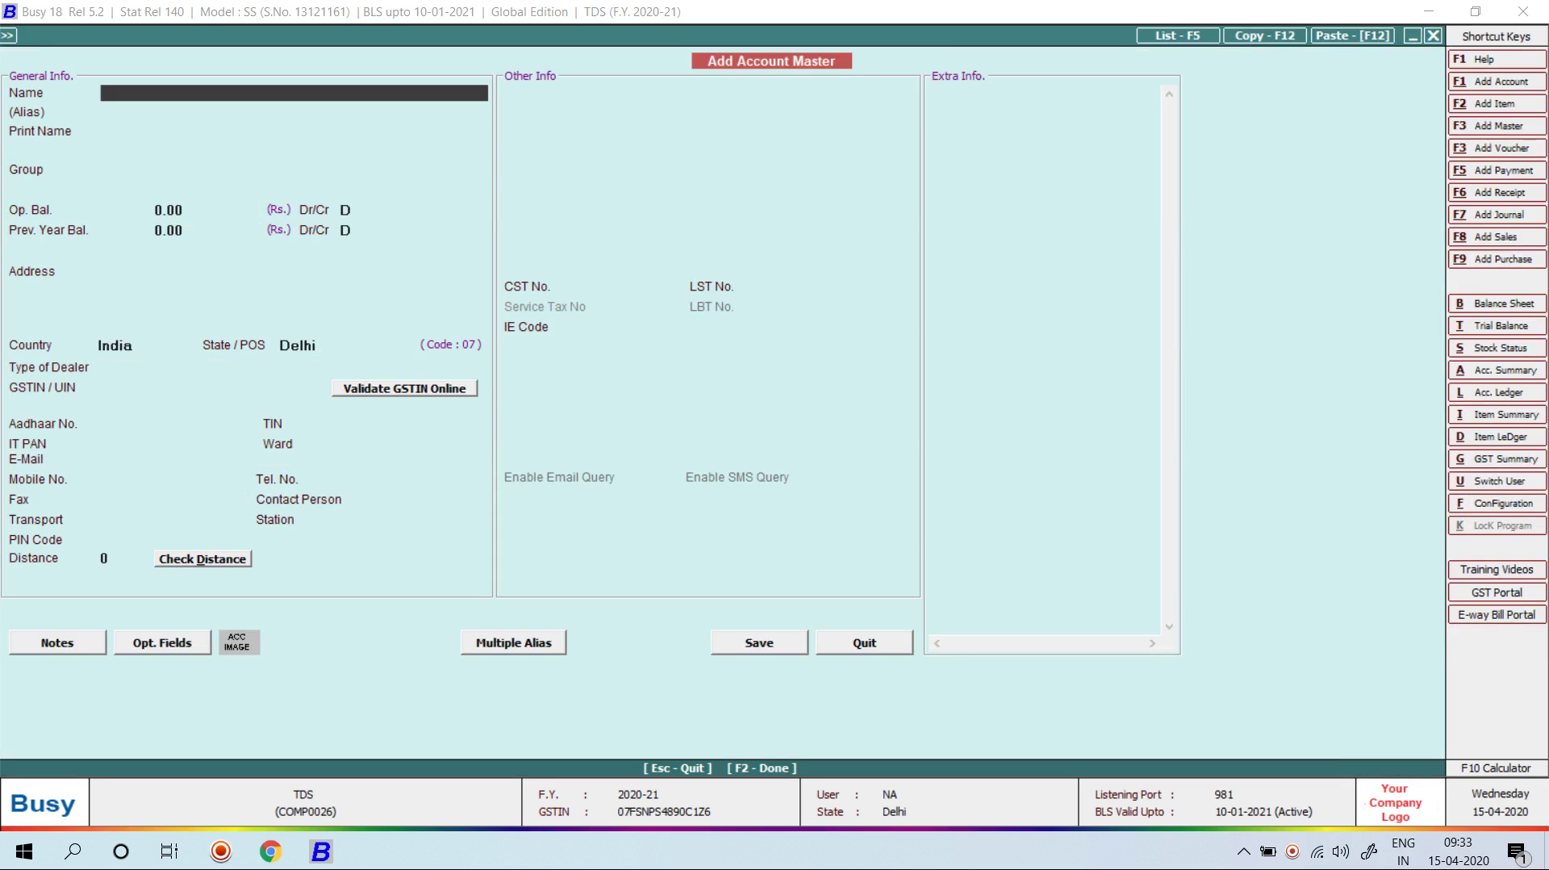
# Step: Create JOB WORK under Expenses (Indirect/Admn.) with TDS Contracts to Individuals/HUF, debiting 120000
pyautogui.write('JOB WORK')
pyautogui.press('Return')
pyautogui.press('Return')
pyautogui.write('EX')
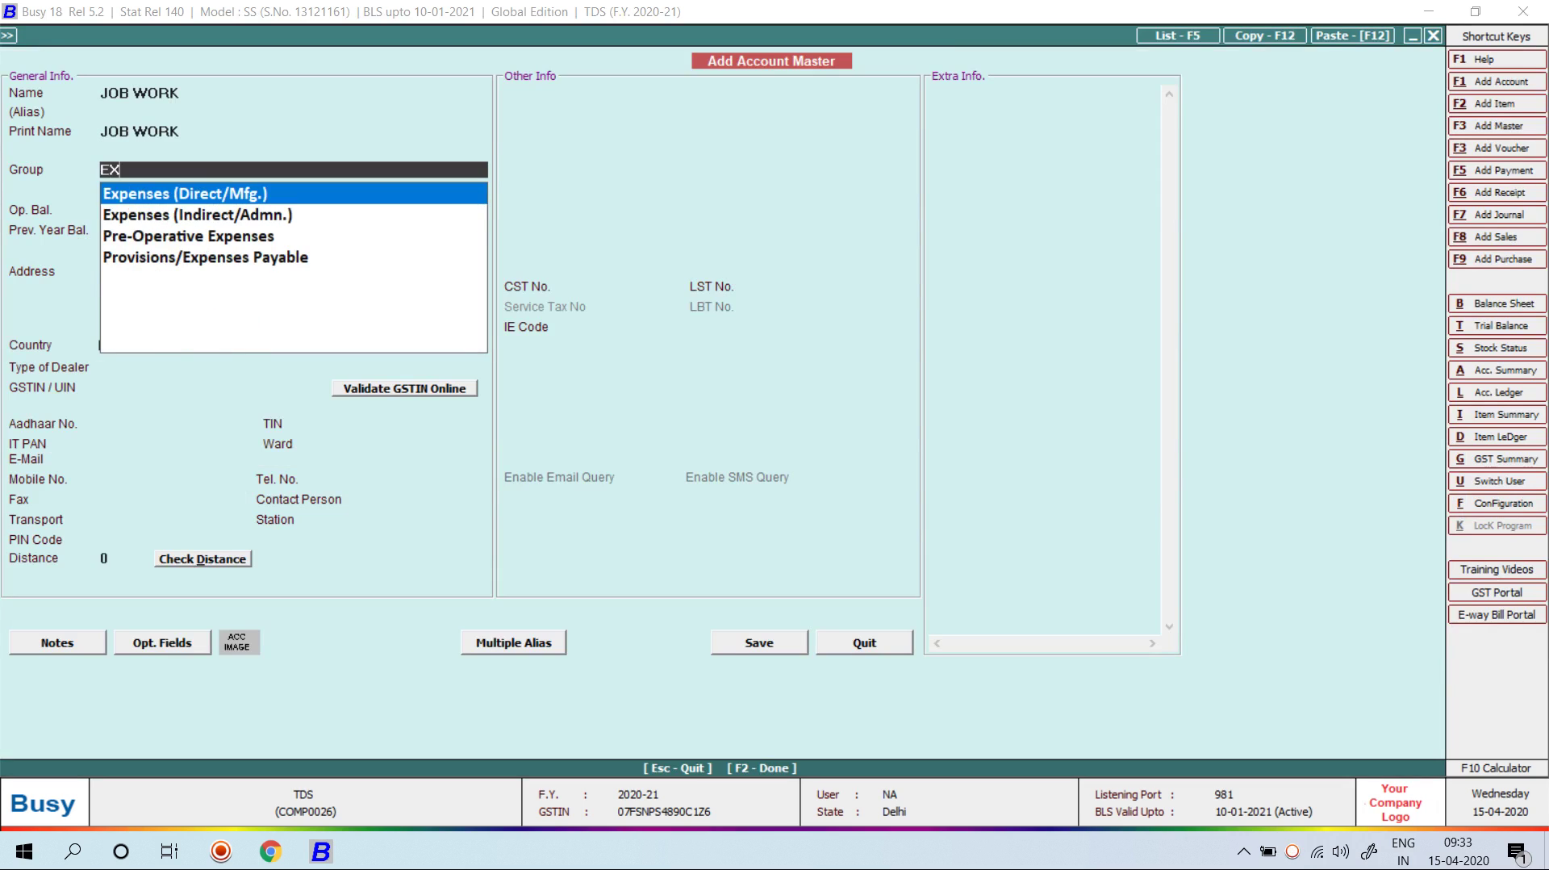
pyautogui.press('Down')
pyautogui.press('Return')
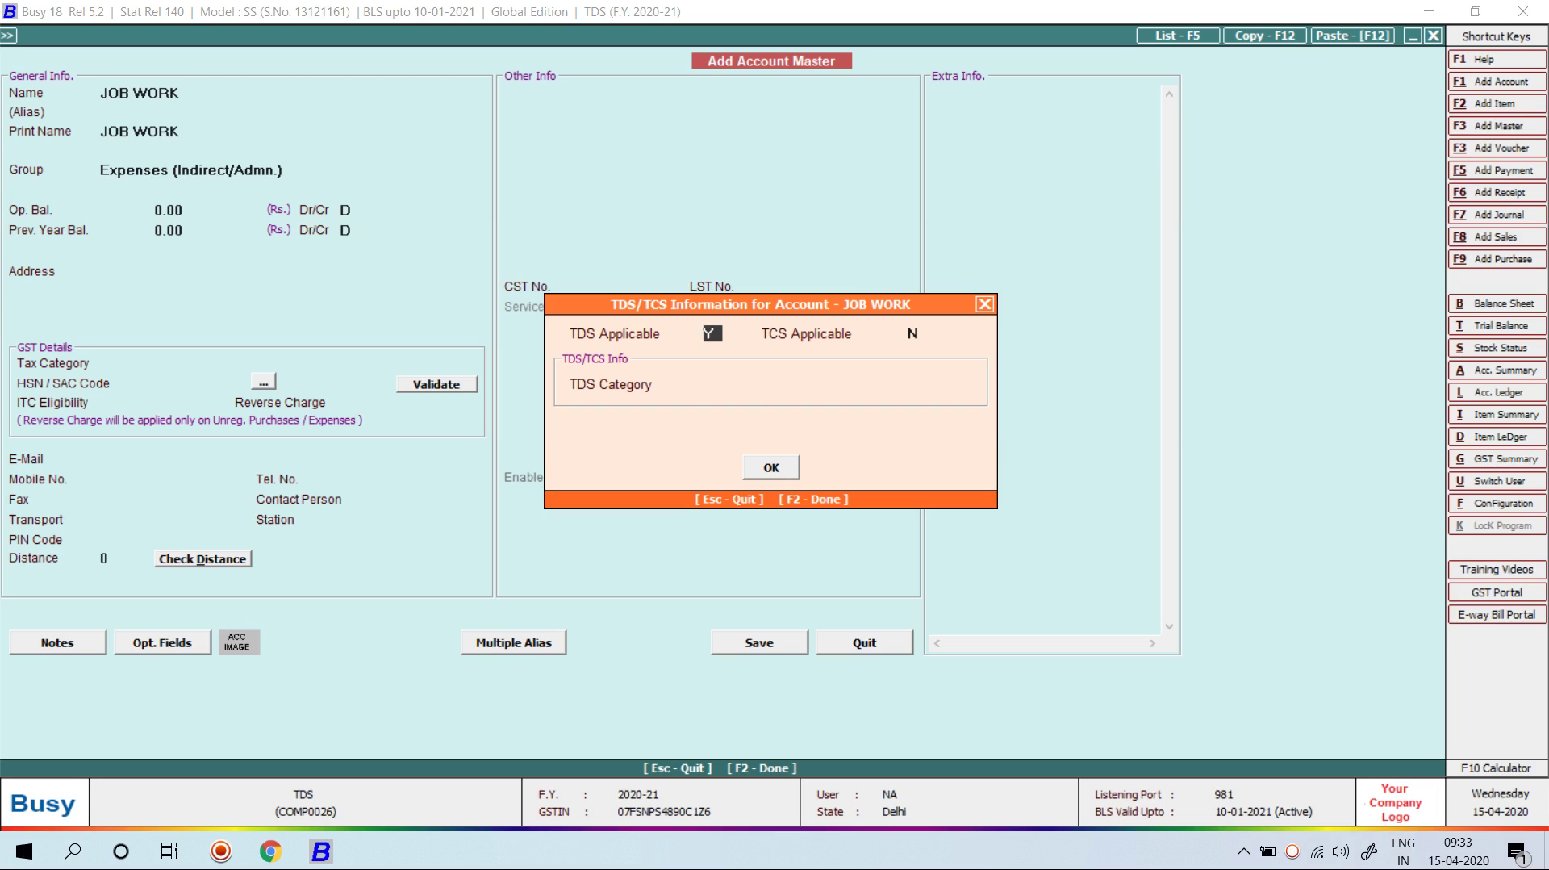
pyautogui.press('Return')
pyautogui.press('Return')
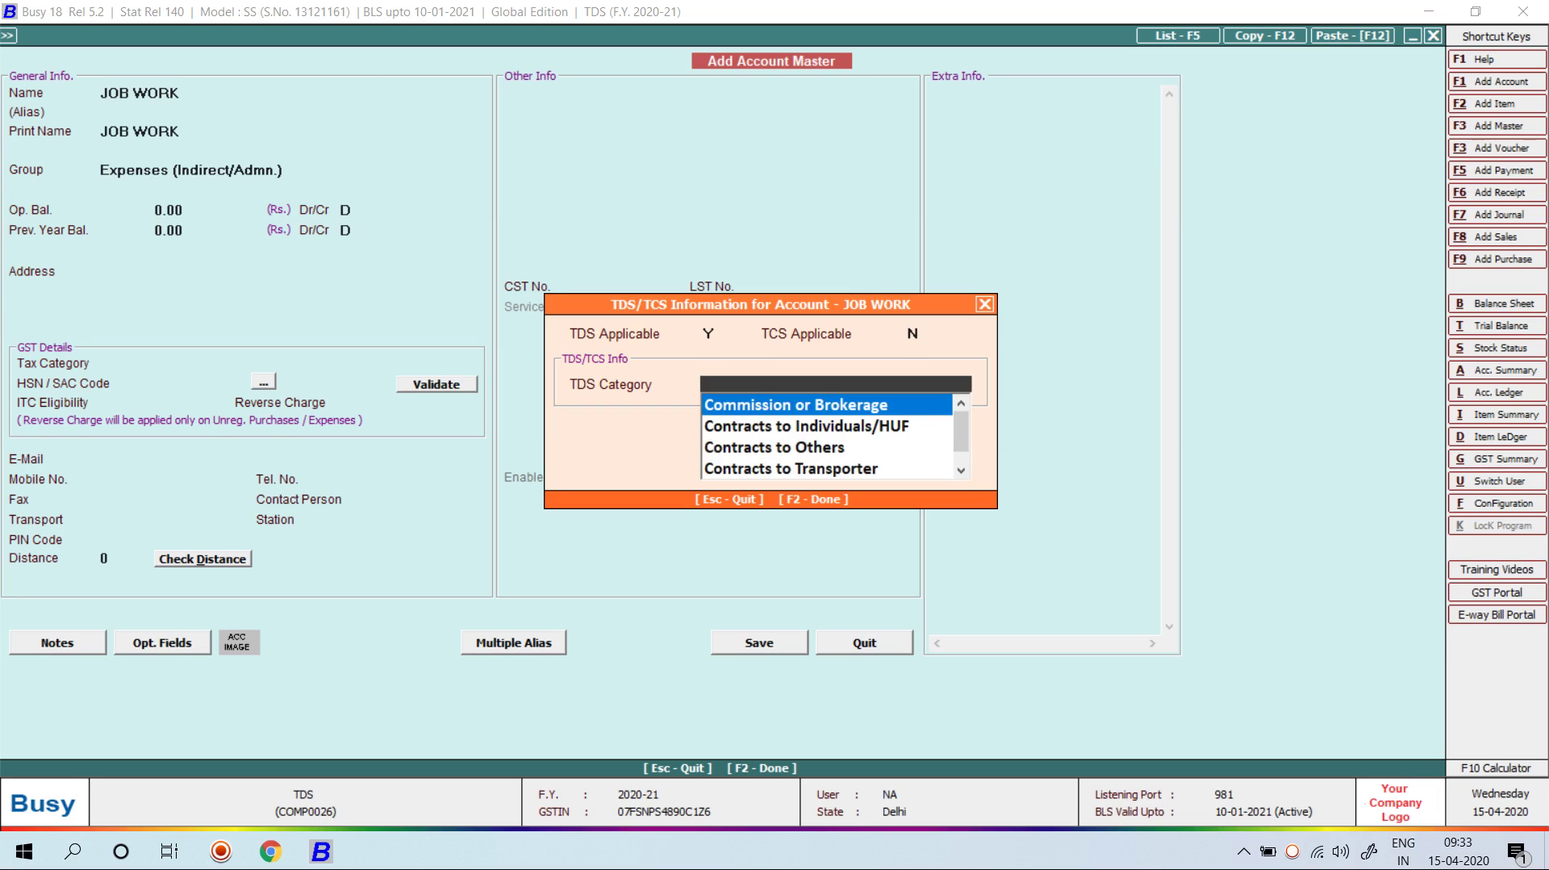
pyautogui.press('Down')
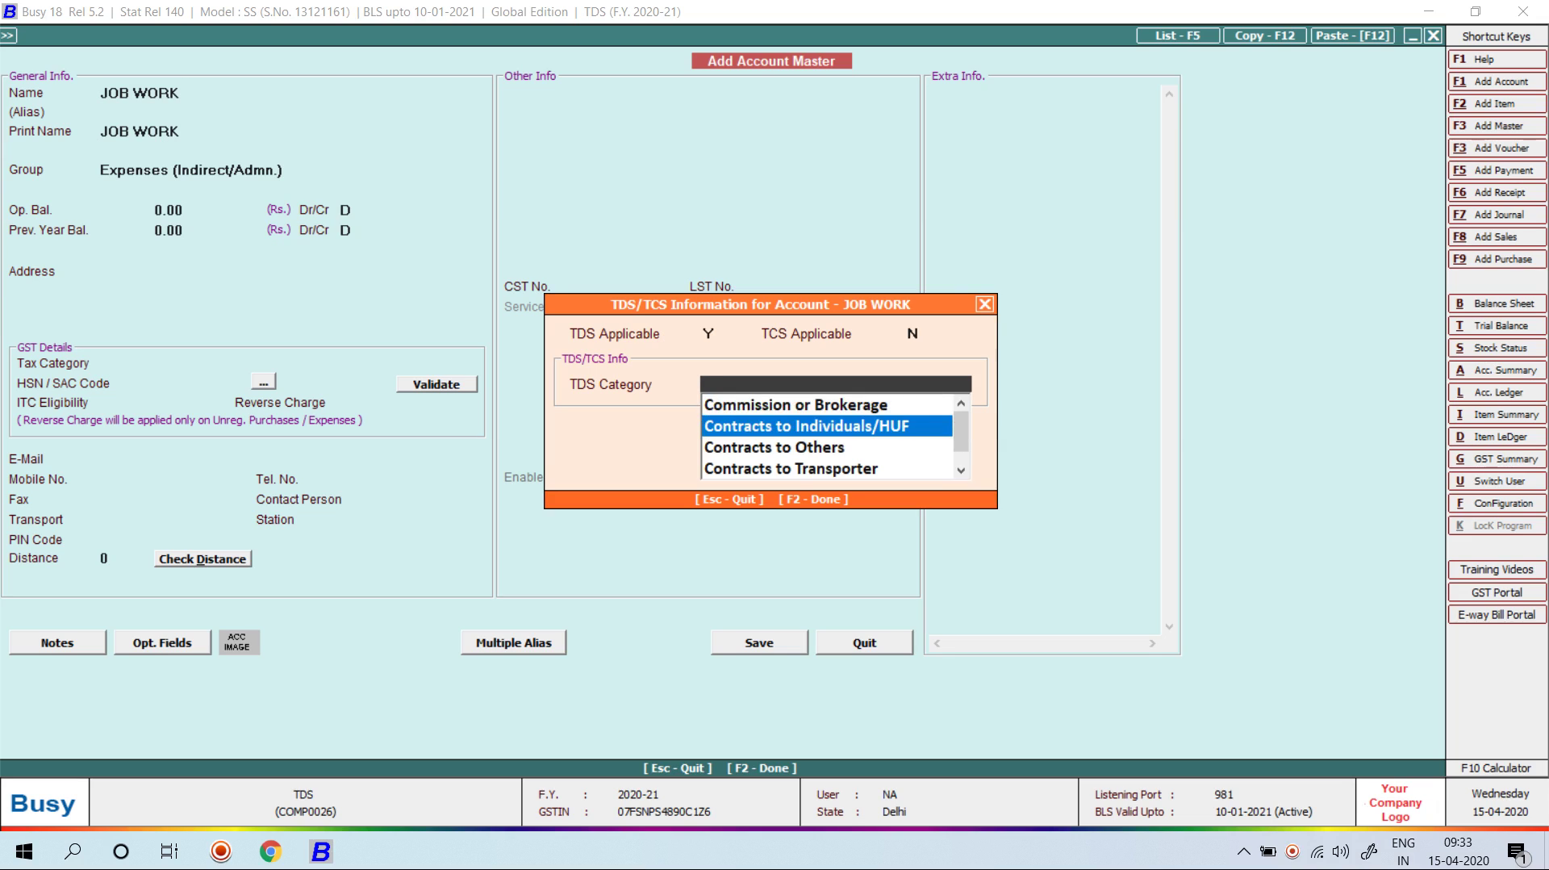
pyautogui.press('Return')
pyautogui.press('Return')
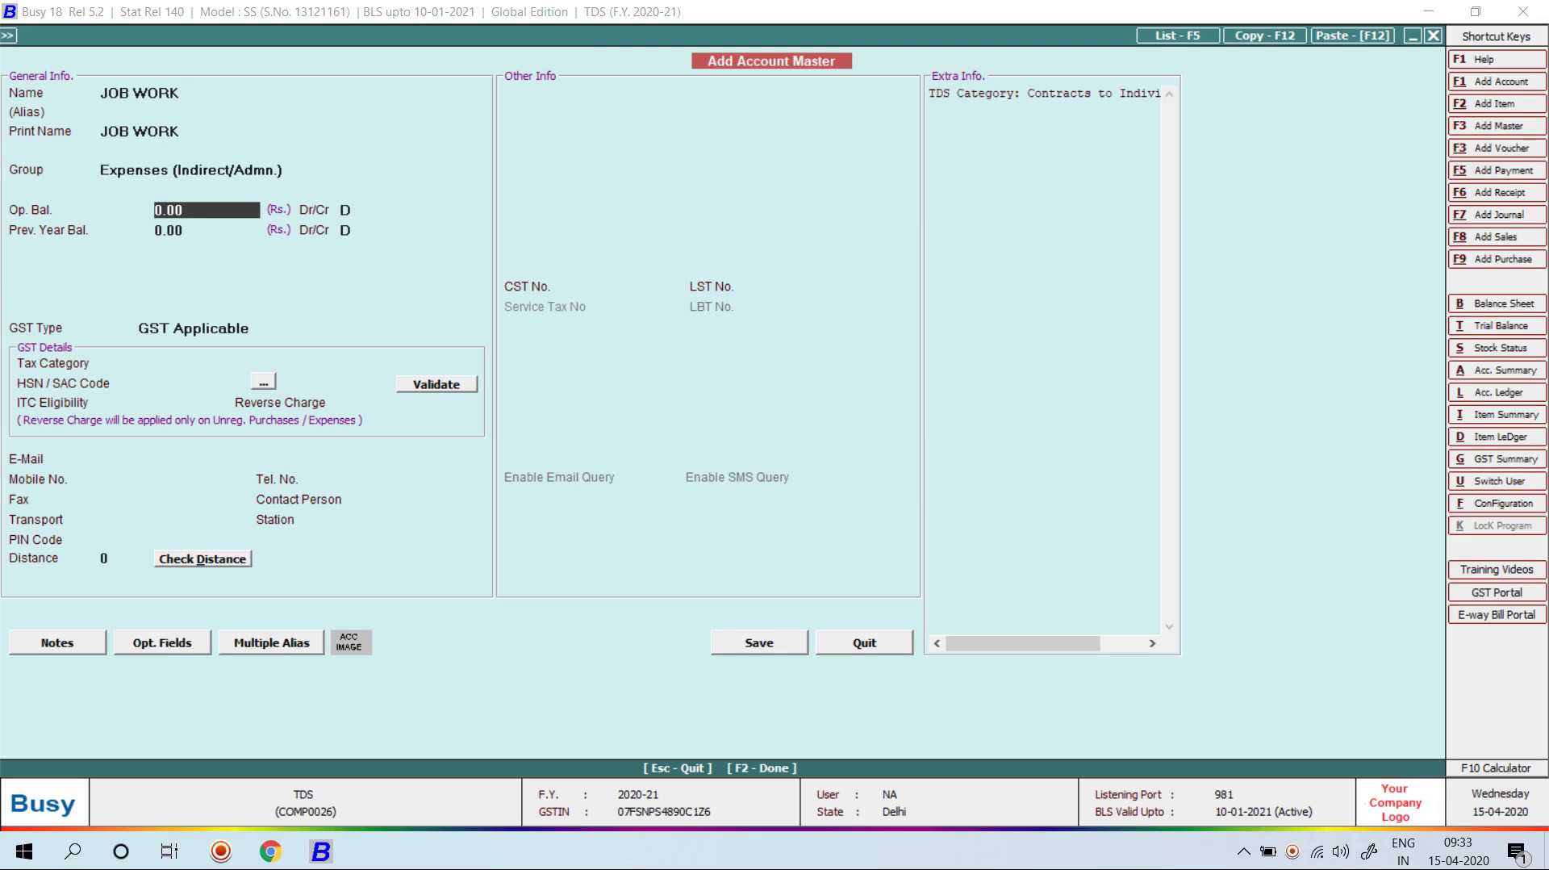
pyautogui.press('F2')
pyautogui.press('Return')
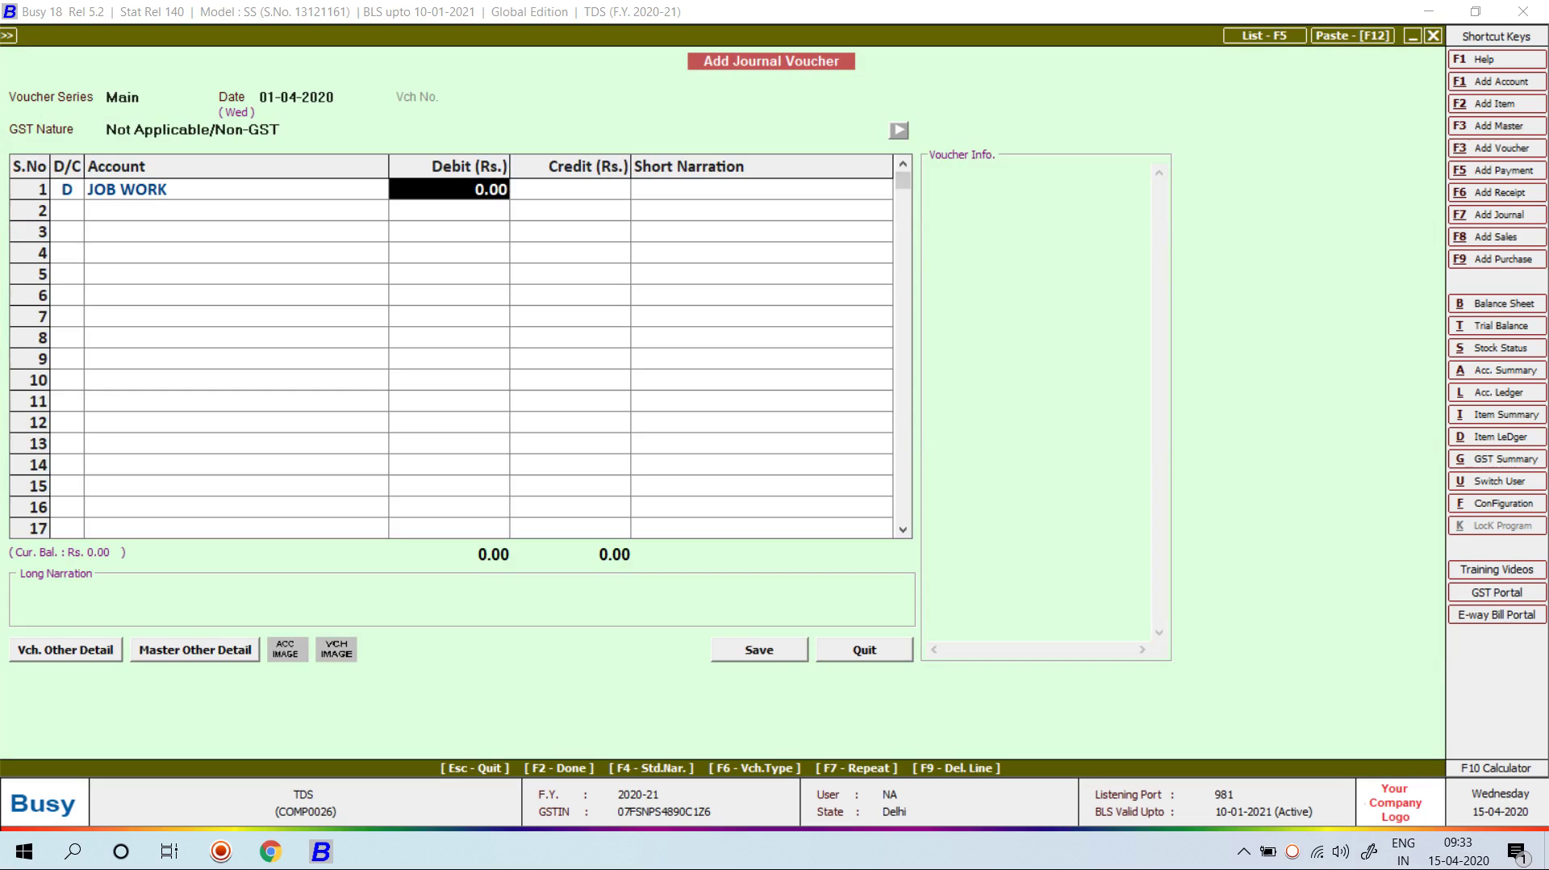
pyautogui.write('120000')
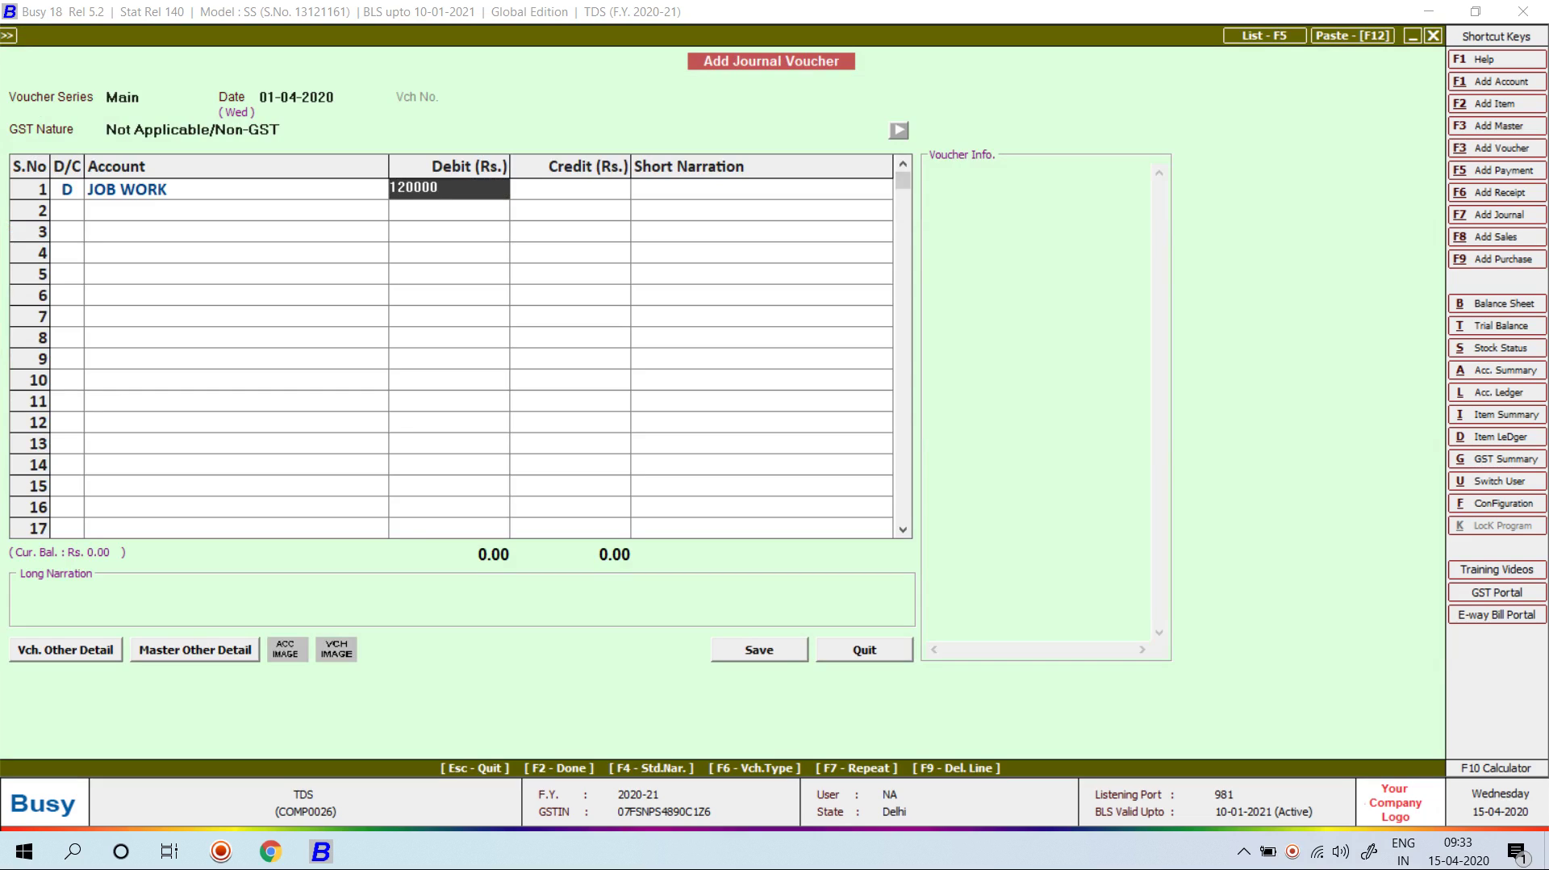
pyautogui.press('Return')
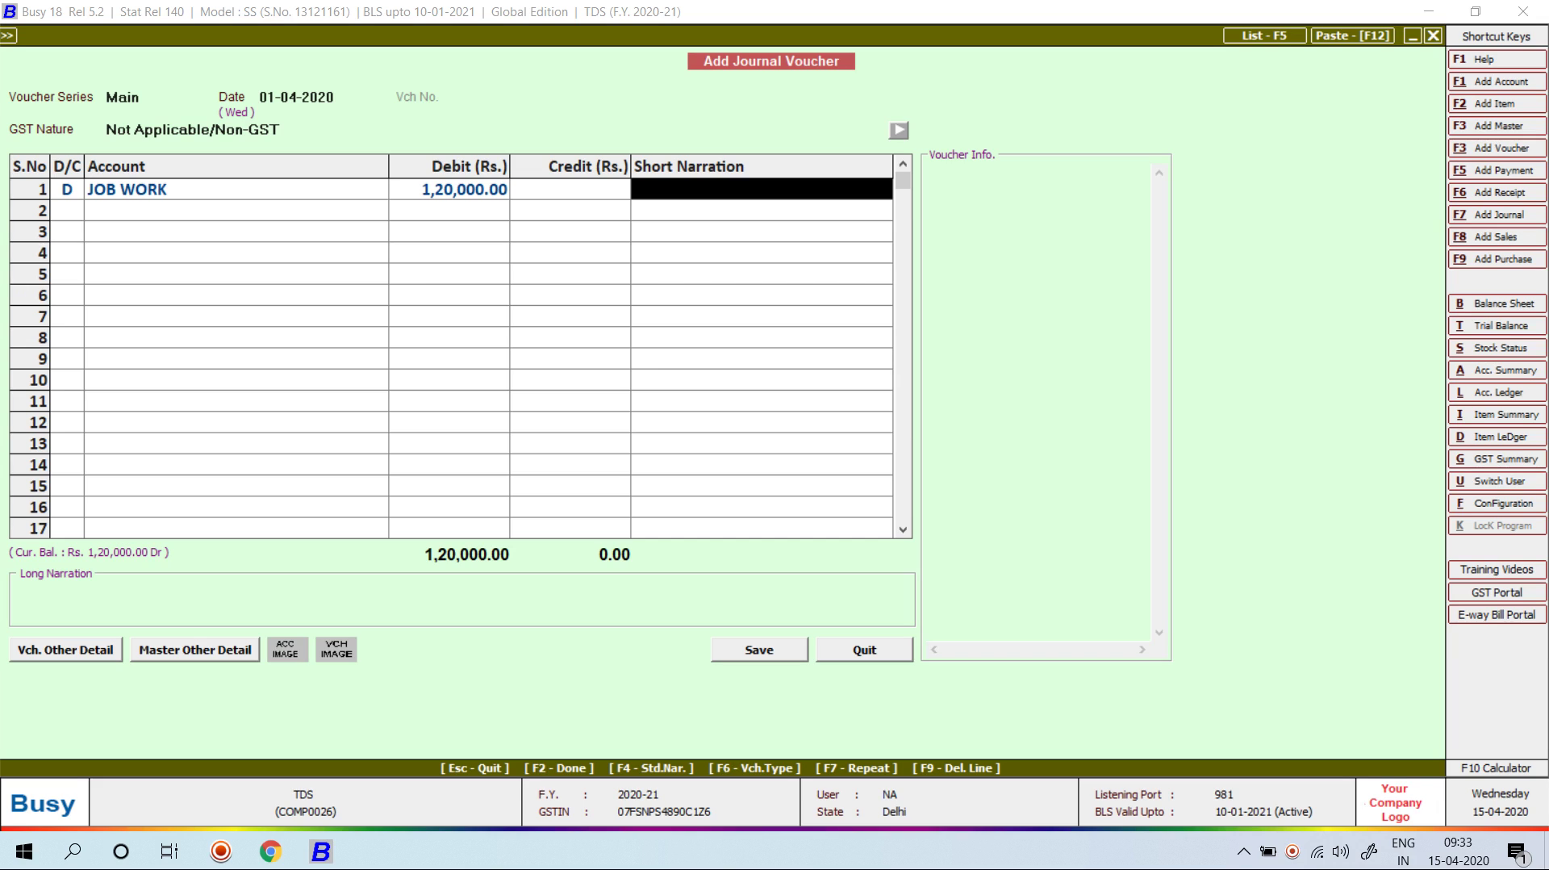
# Step: Start the credit line with a new party account, corrected name, under Sundry Creditors
pyautogui.press('Return')
pyautogui.press('Return')
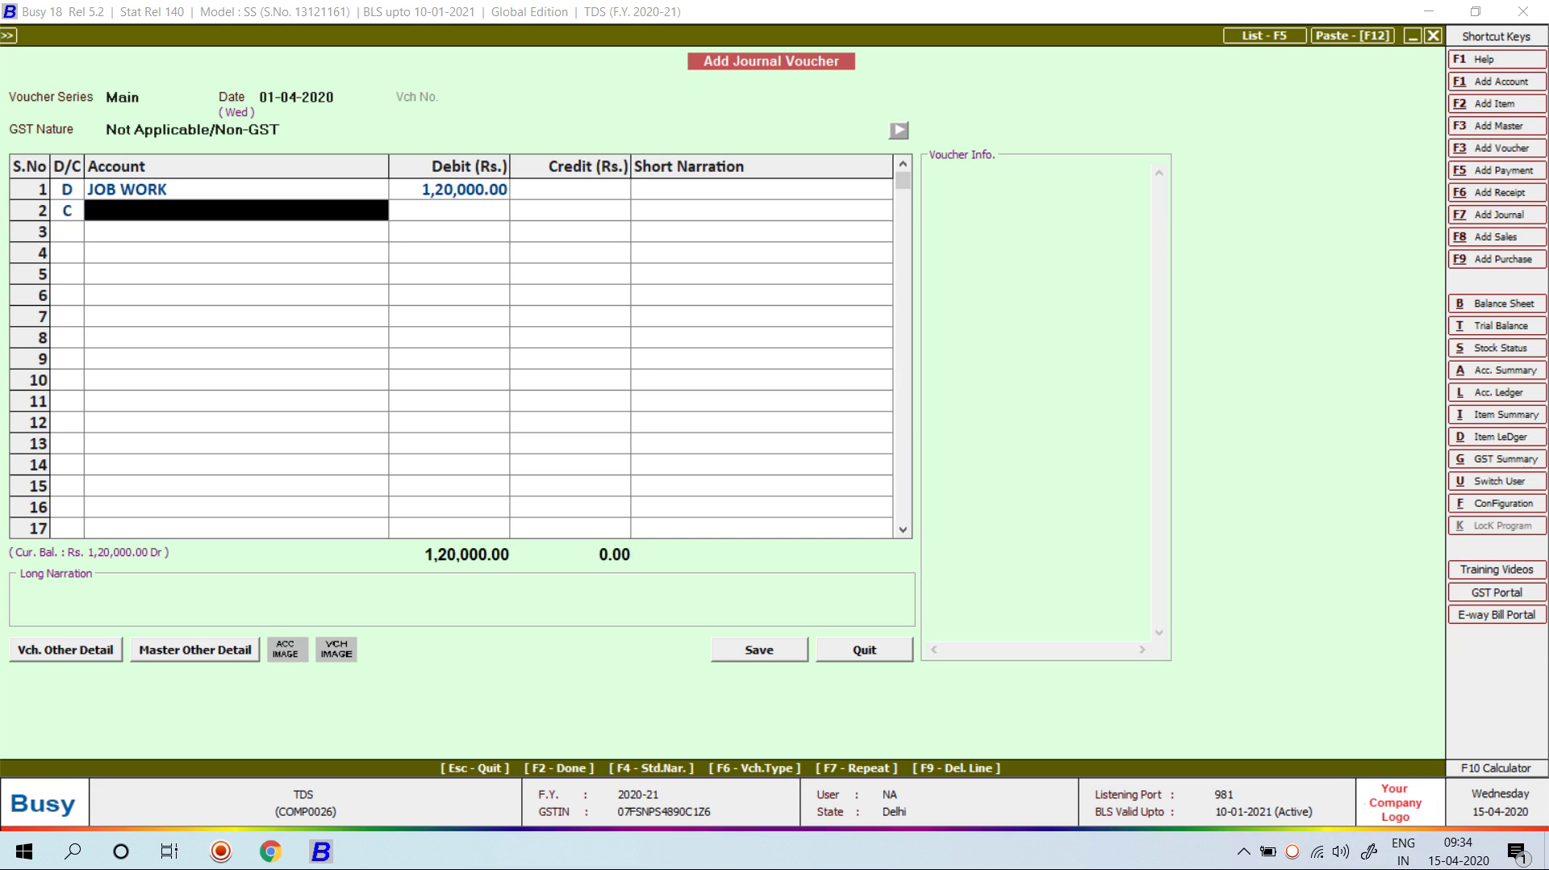
pyautogui.press('F3')
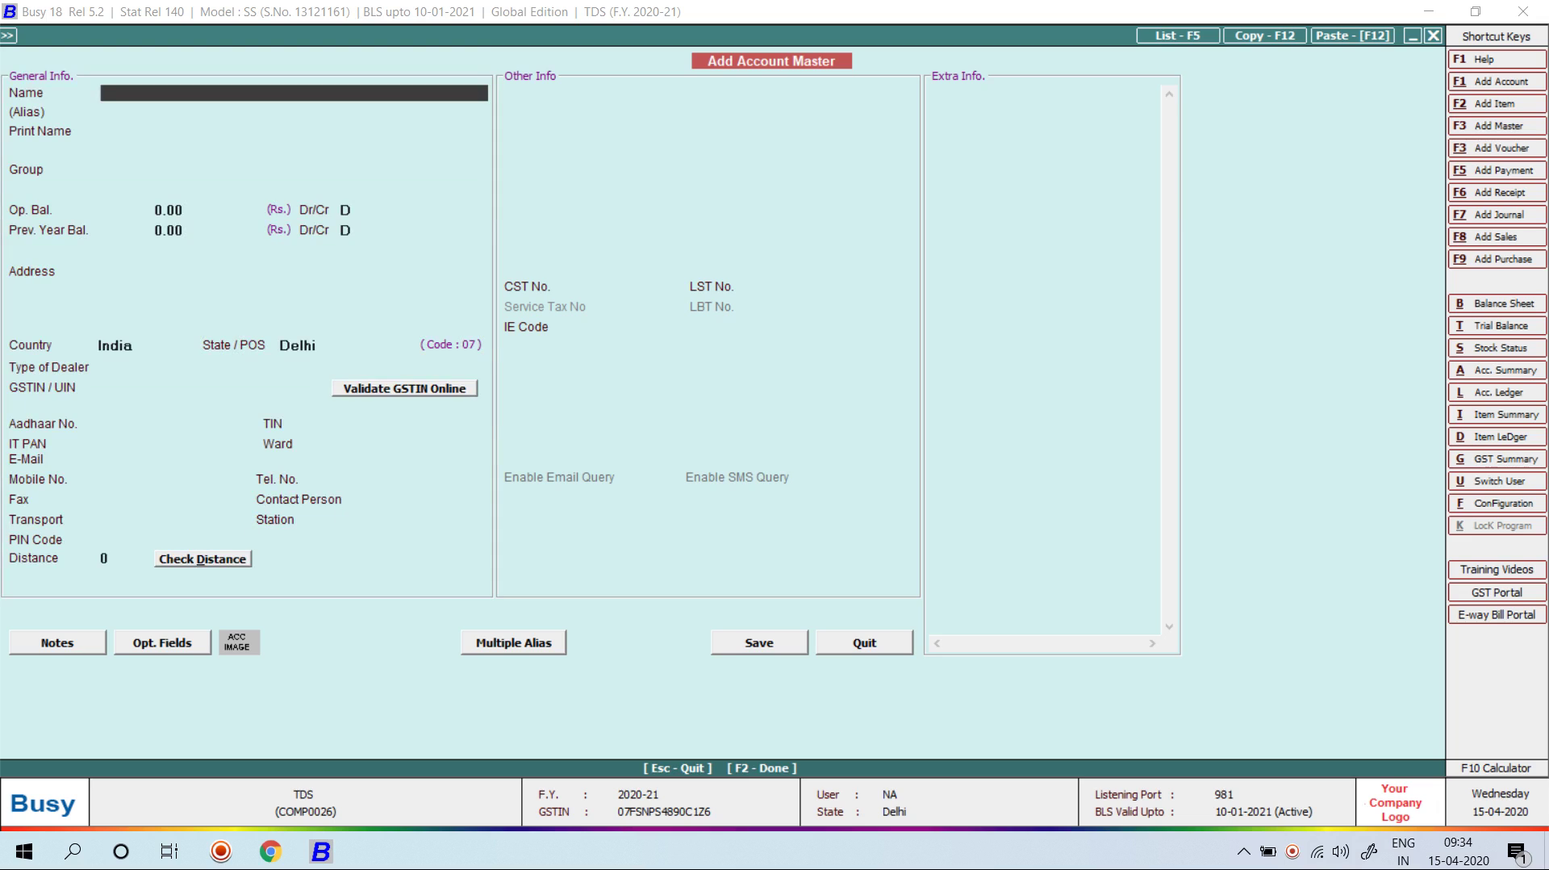
pyautogui.write('KAMAL')
pyautogui.press('Return')
pyautogui.press('Return')
pyautogui.press('Return')
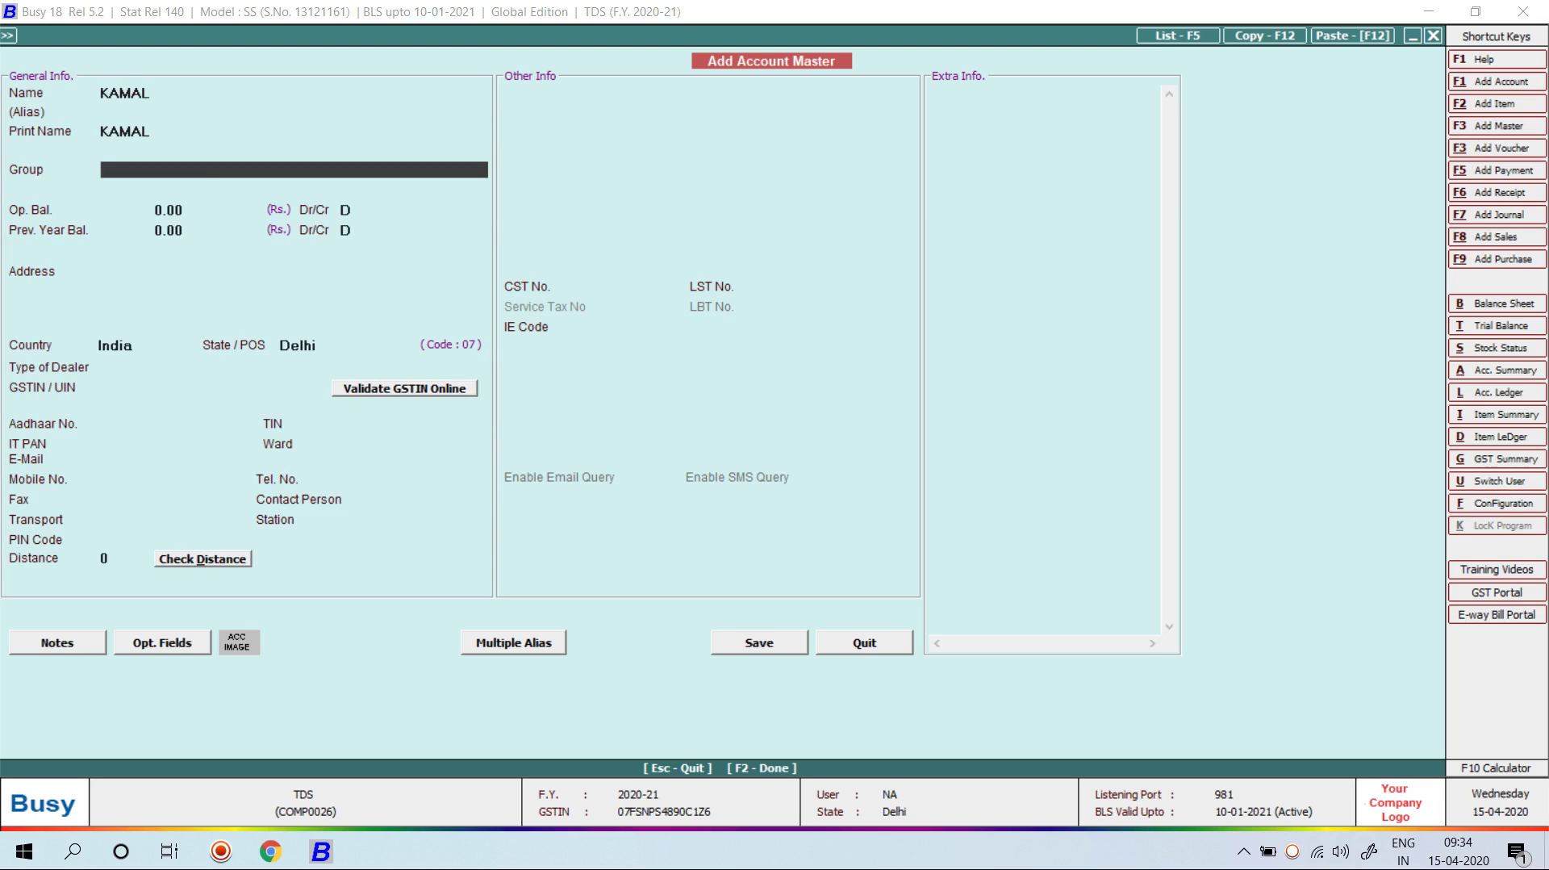
pyautogui.press('Up')
pyautogui.press('Up')
pyautogui.press('Up')
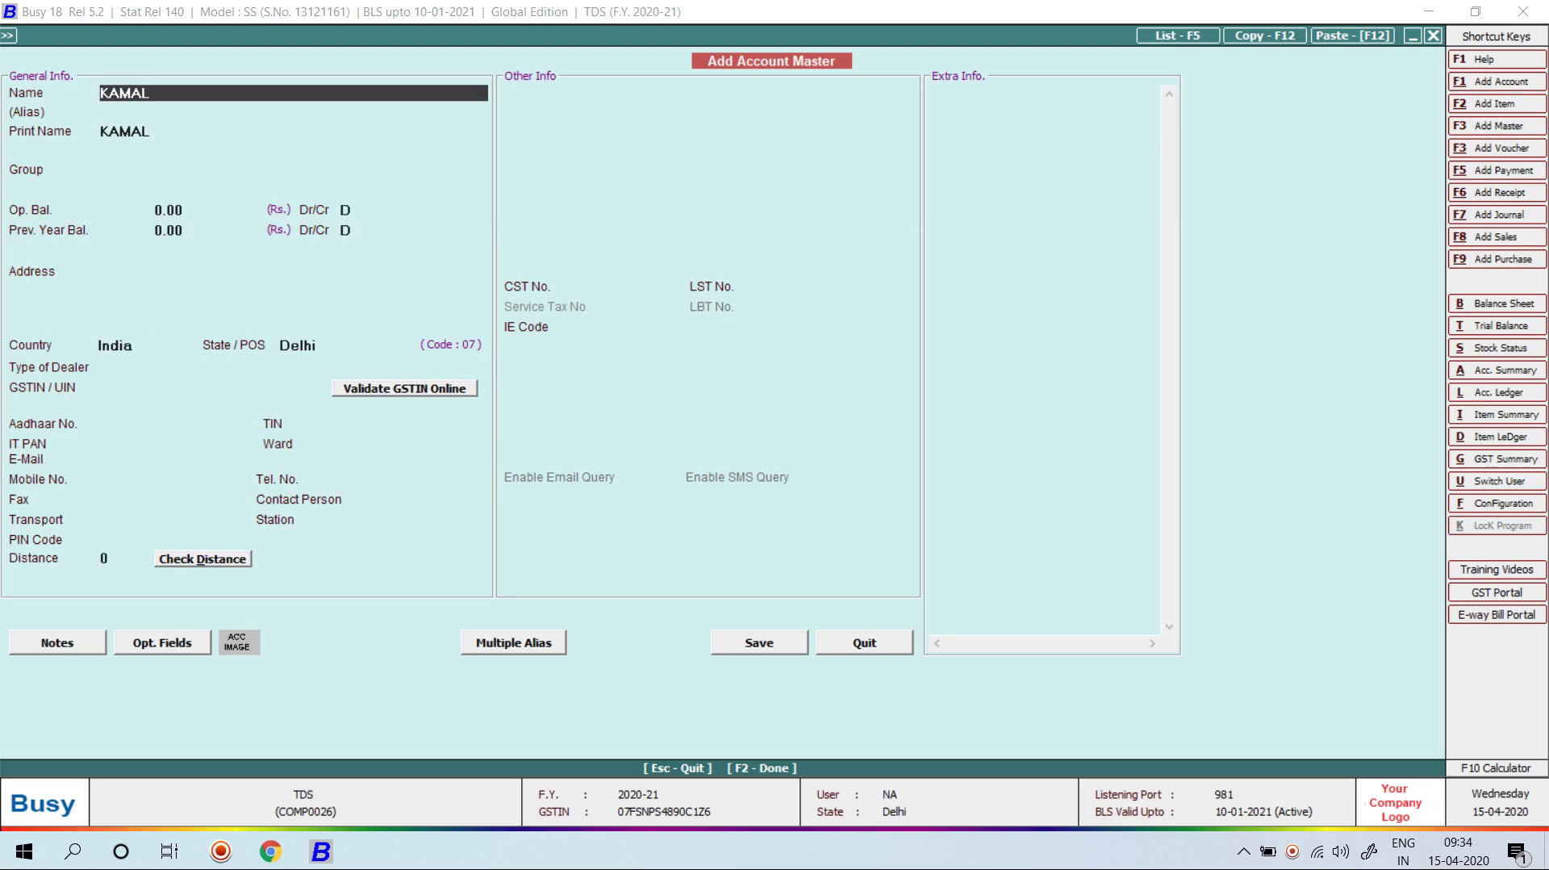
pyautogui.write('ROHIT')
pyautogui.press('Return')
pyautogui.press('Return')
pyautogui.press('Return')
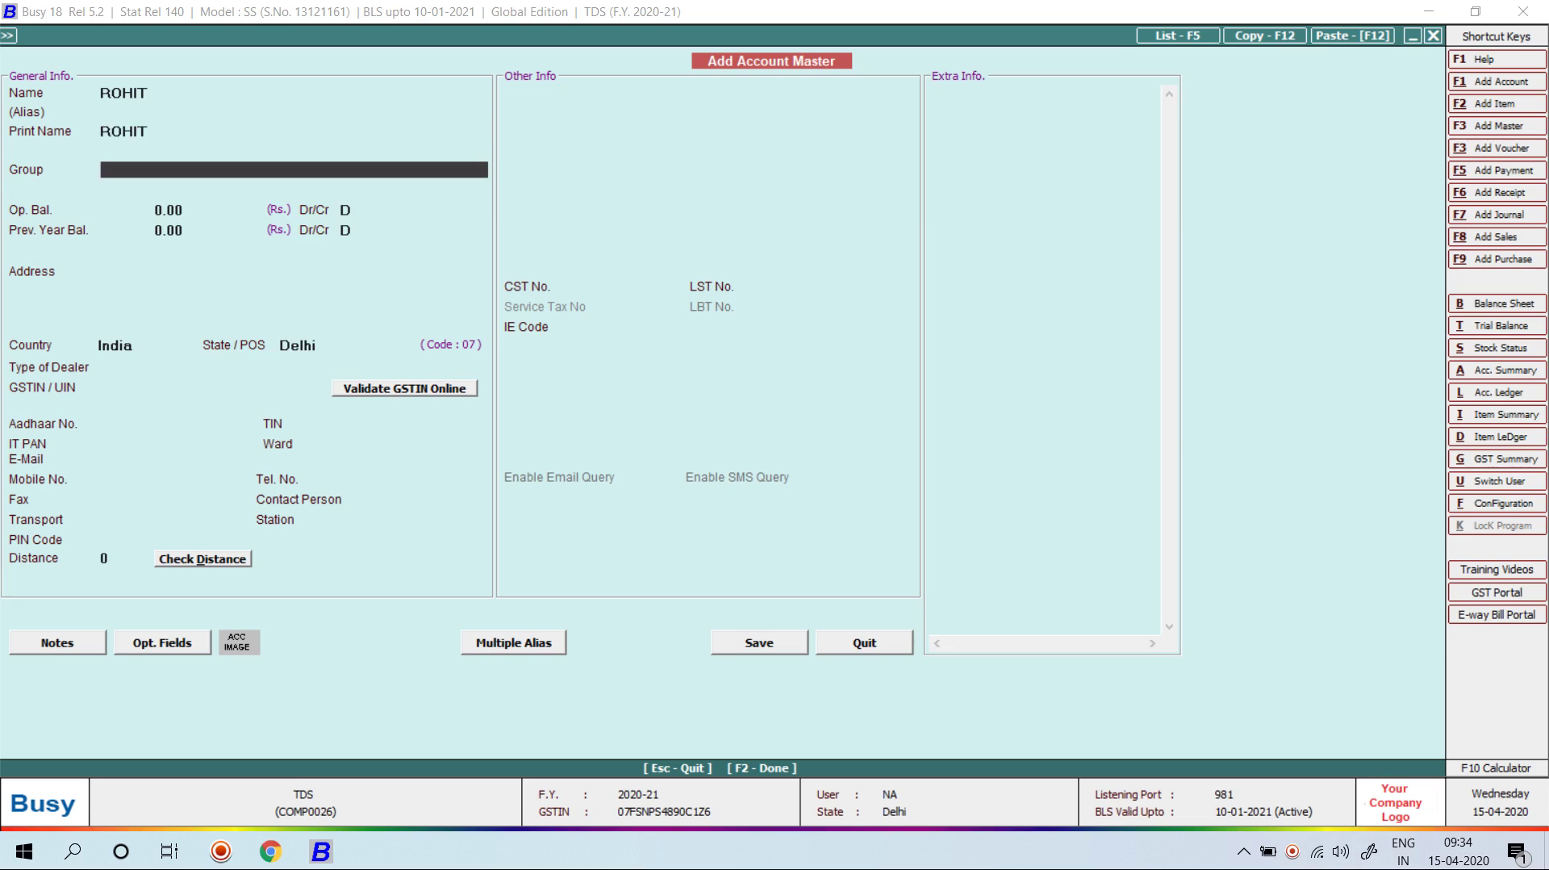
pyautogui.write('Su')
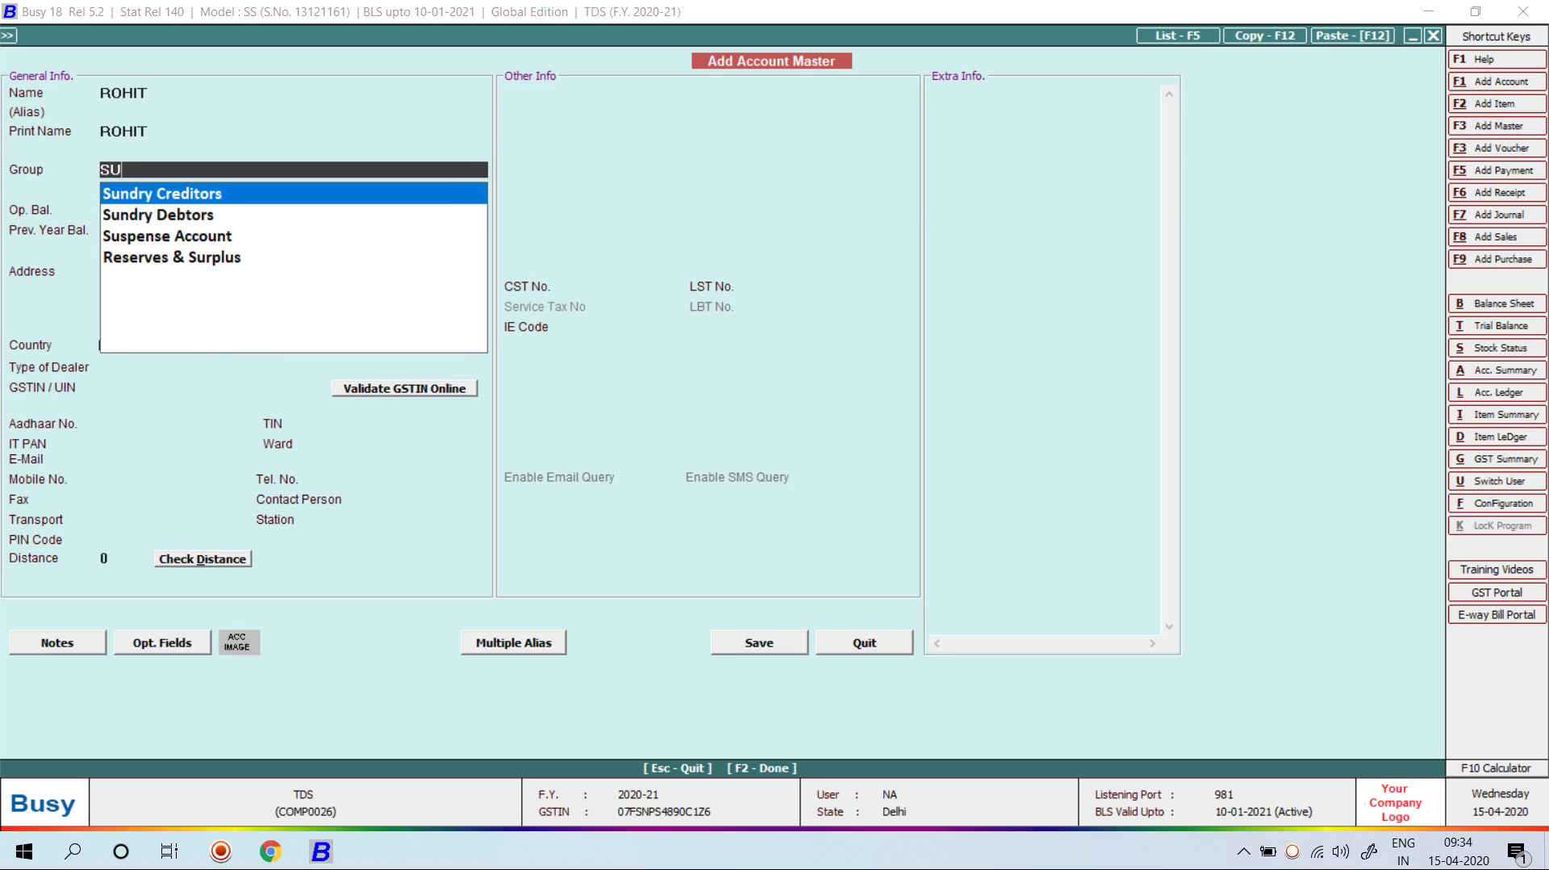
pyautogui.write('n')
pyautogui.press('Return')
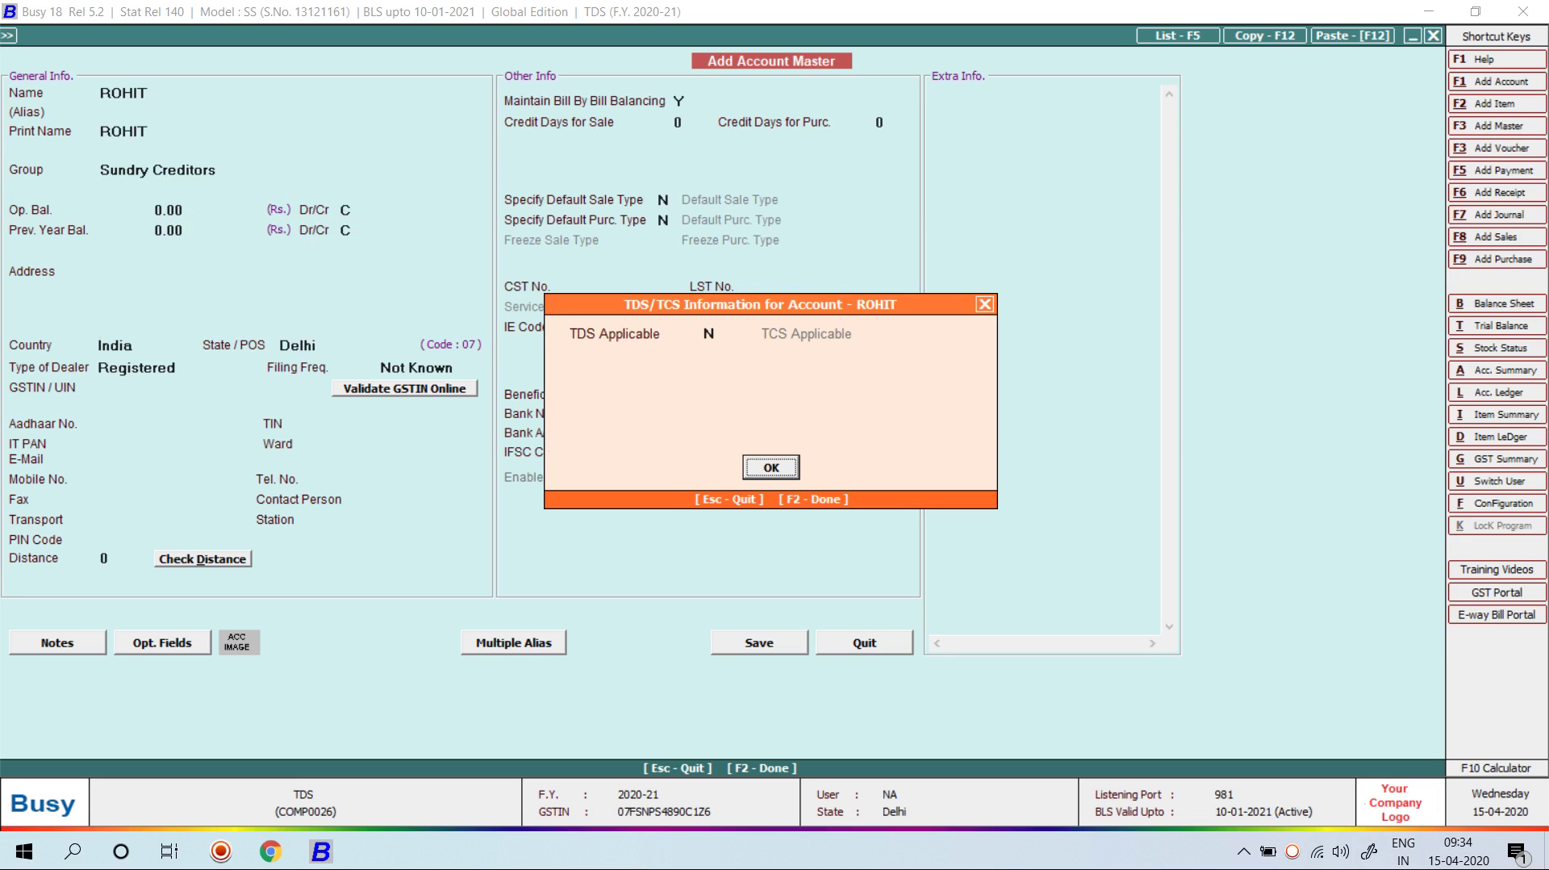
# Step: Make the party TDS applicable as Individual - Residents and enter its IT PAN
pyautogui.write('Y')
pyautogui.press('Return')
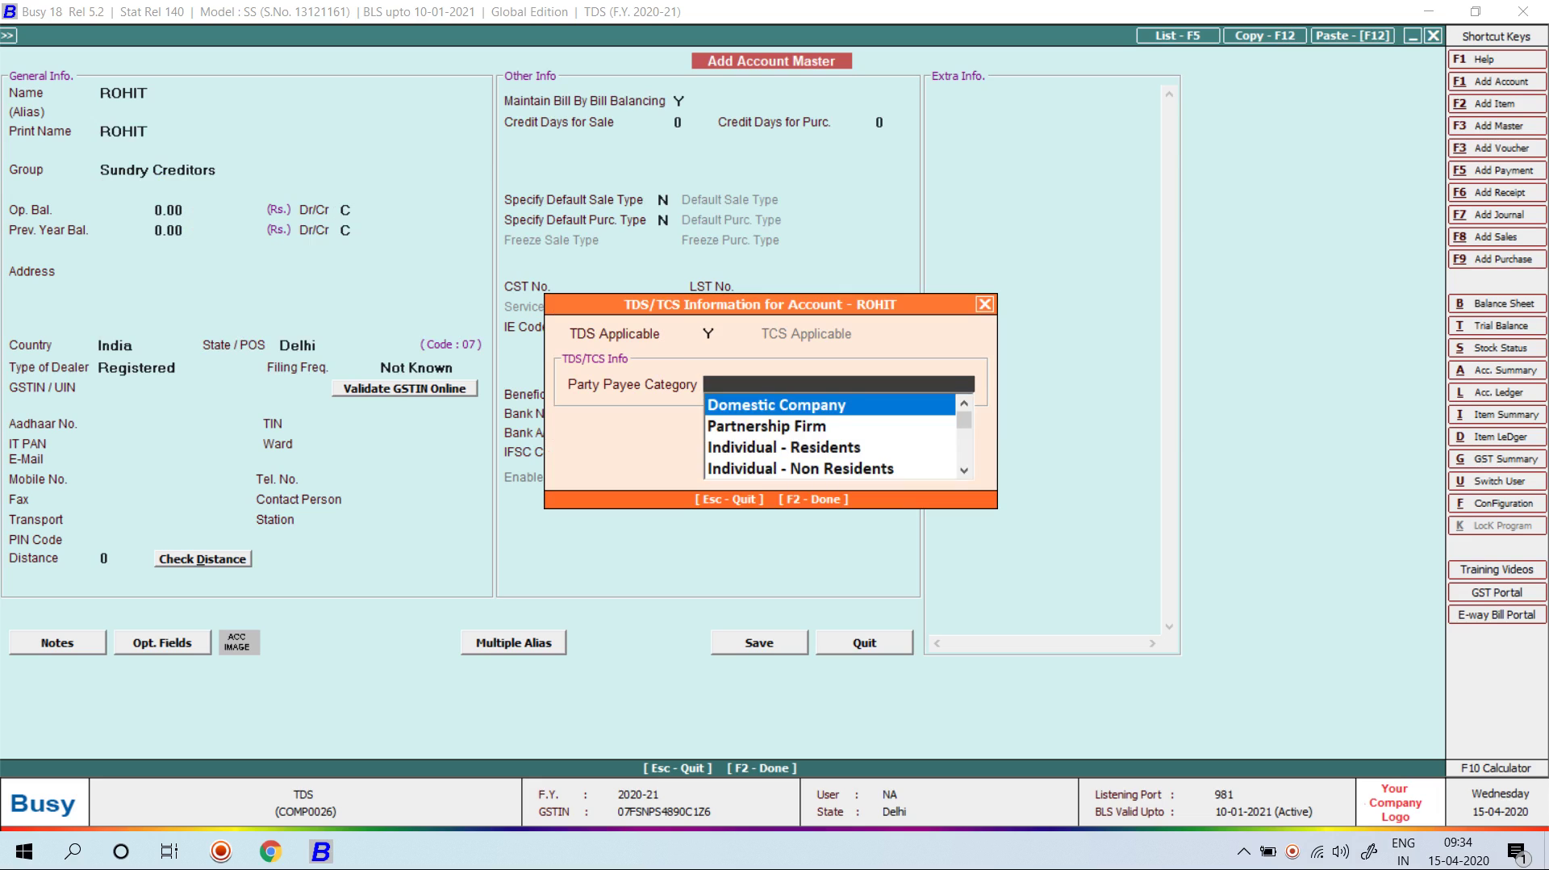
pyautogui.press('Down')
pyautogui.press('Down')
pyautogui.press('Return')
pyautogui.press('Return')
pyautogui.press('Return')
pyautogui.press('Return')
pyautogui.press('Return')
pyautogui.press('Return')
pyautogui.press('Return')
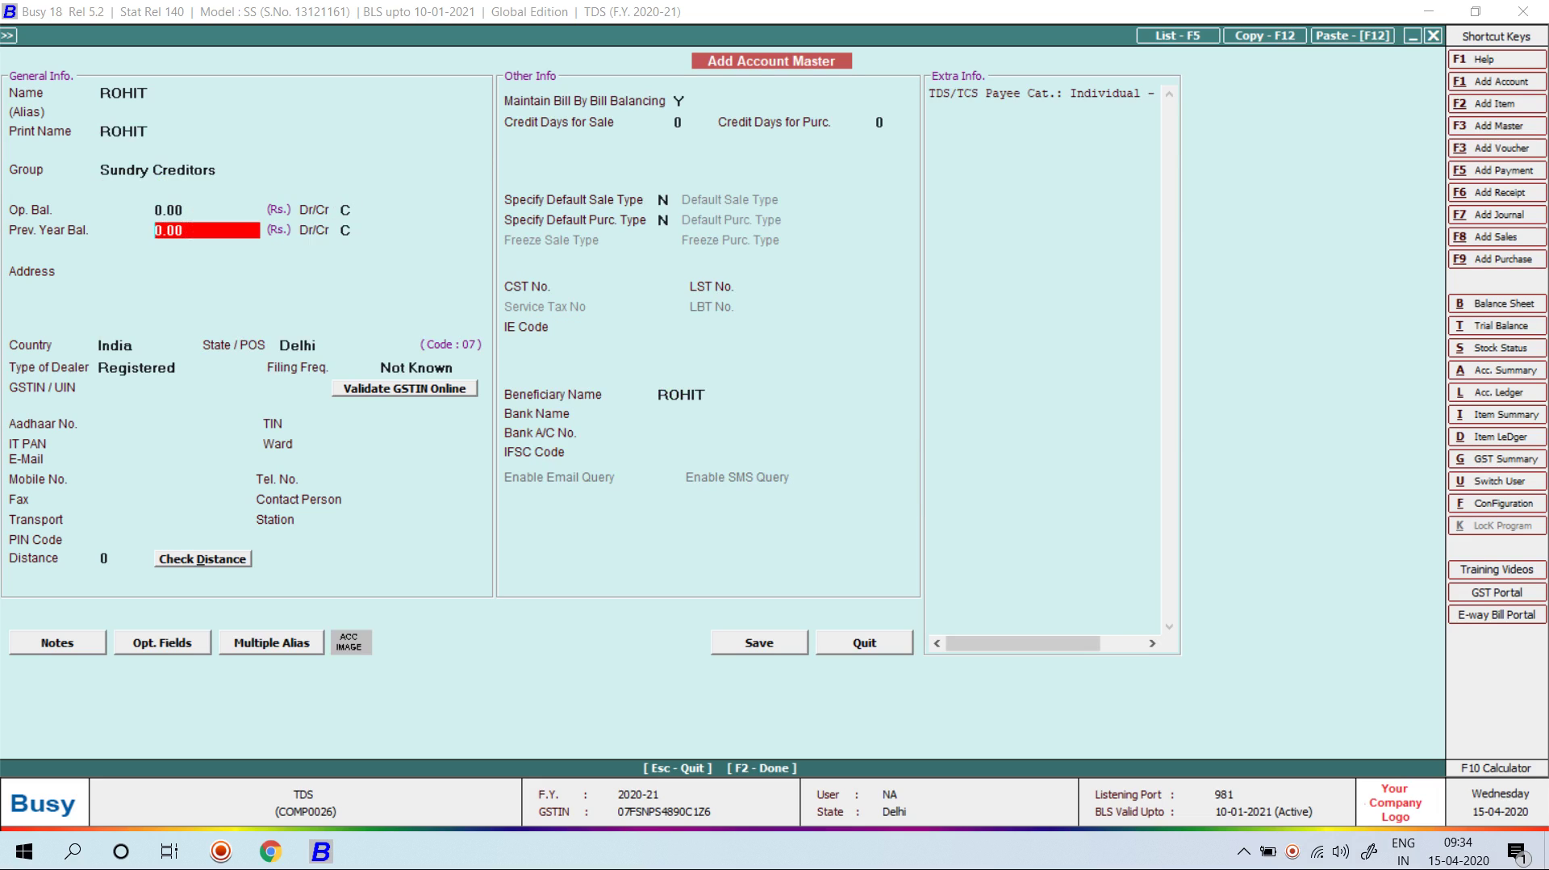
pyautogui.press('Return')
pyautogui.press('Return')
pyautogui.press('Return')
pyautogui.press('Return')
pyautogui.press('Return')
pyautogui.press('Return')
pyautogui.press('Return')
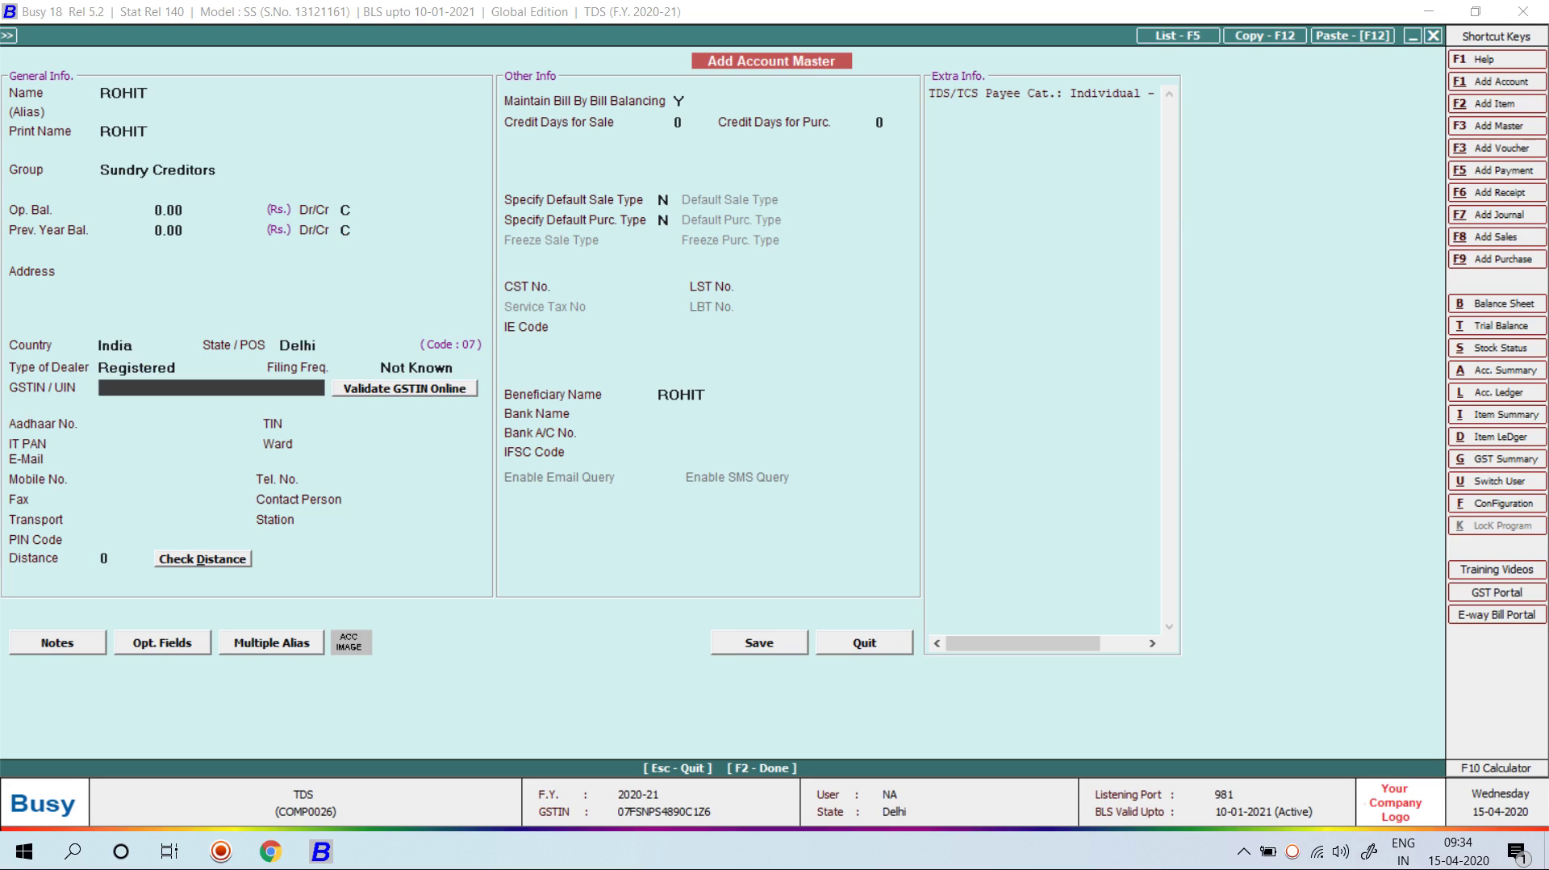
pyautogui.press('Return')
pyautogui.press('Up')
pyautogui.write('ABC')
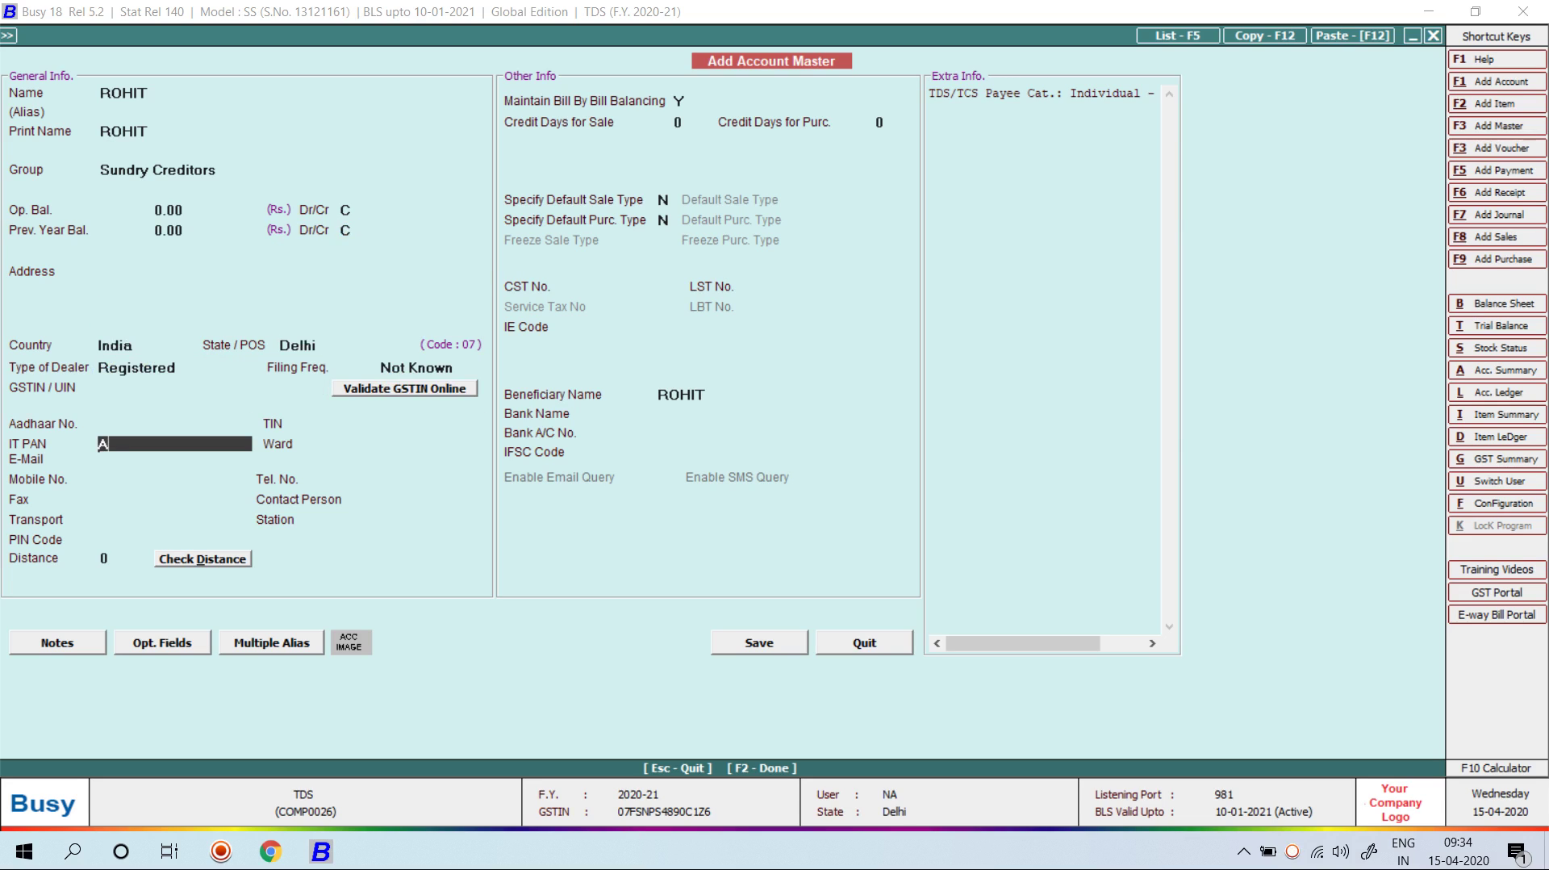
pyautogui.press('BackSpace')
pyautogui.press('BackSpace')
pyautogui.press('Return')
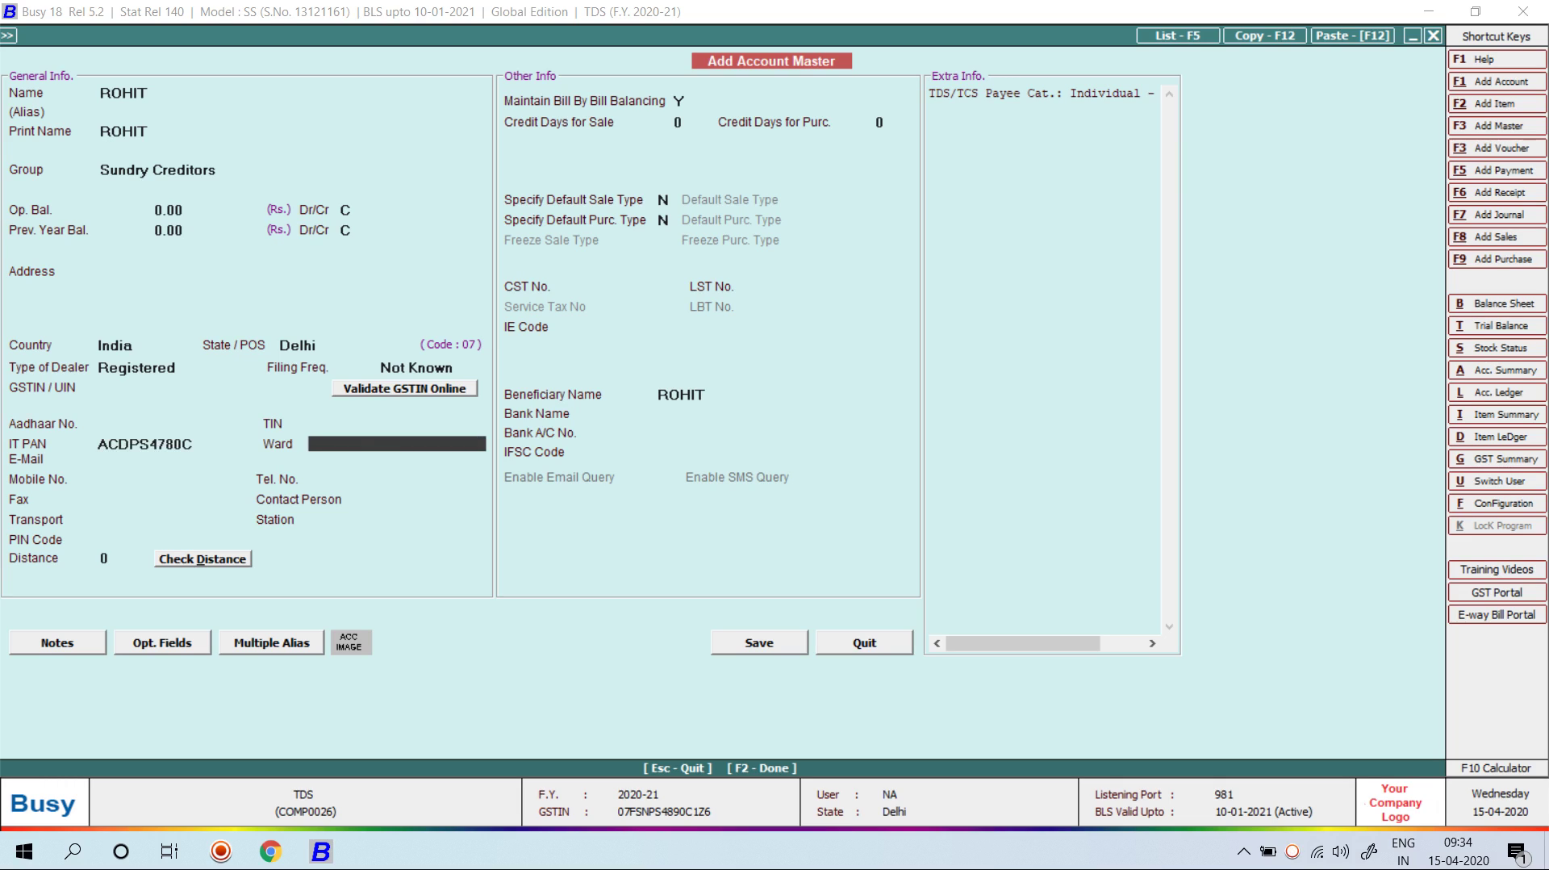
# Step: Set Bill By Bill to N, accept the GSTIN warning as Un-Registered, and save the account
pyautogui.press('Return')
pyautogui.write('N')
pyautogui.press('F2')
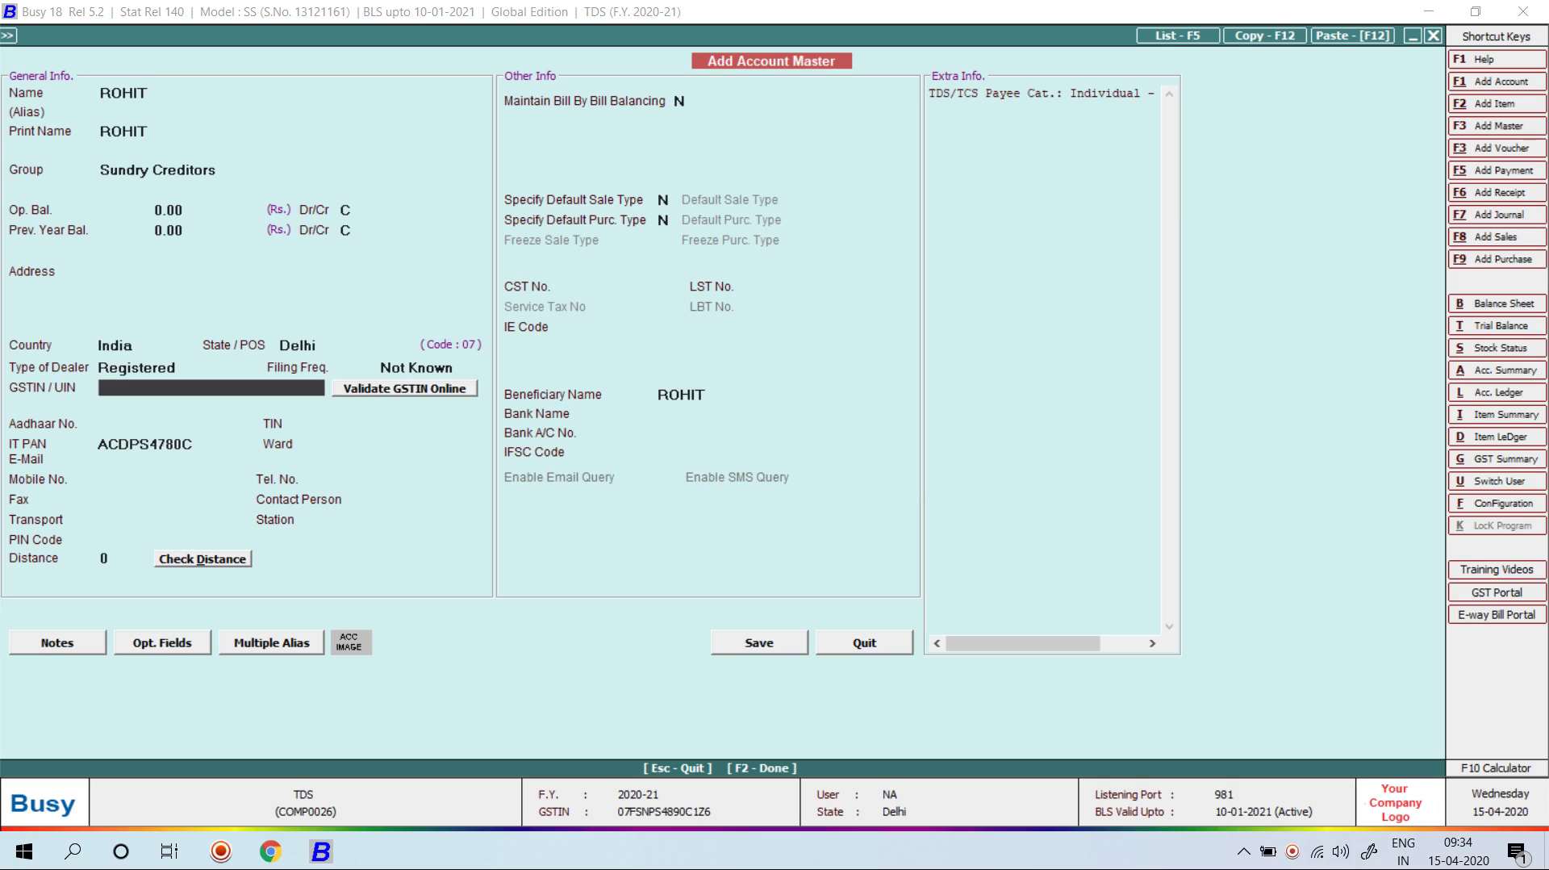
pyautogui.press('Left')
pyautogui.press('Return')
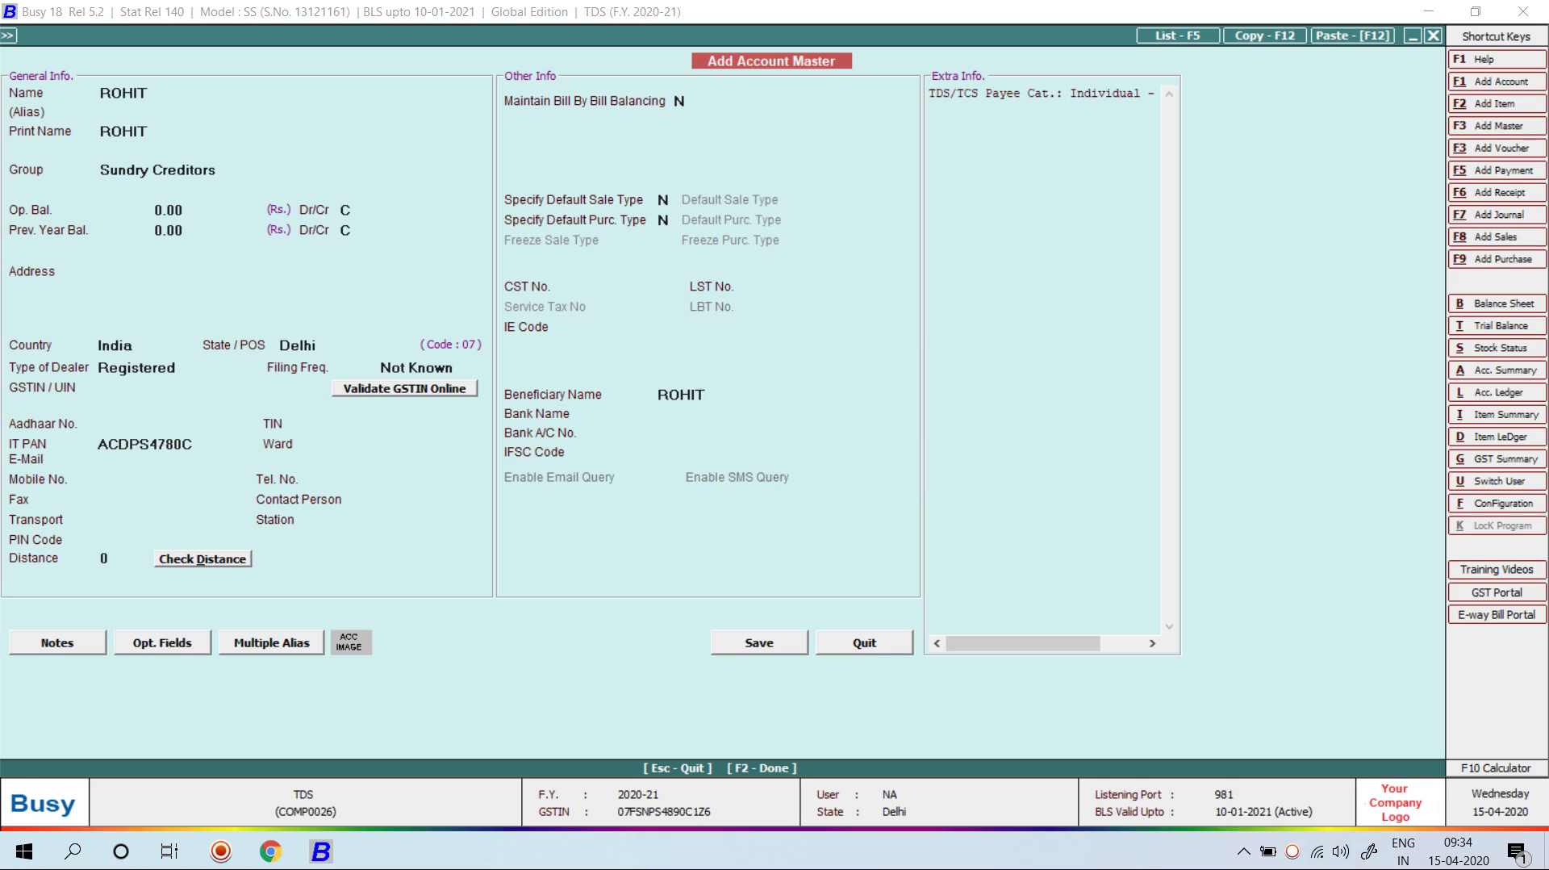
pyautogui.press('Return')
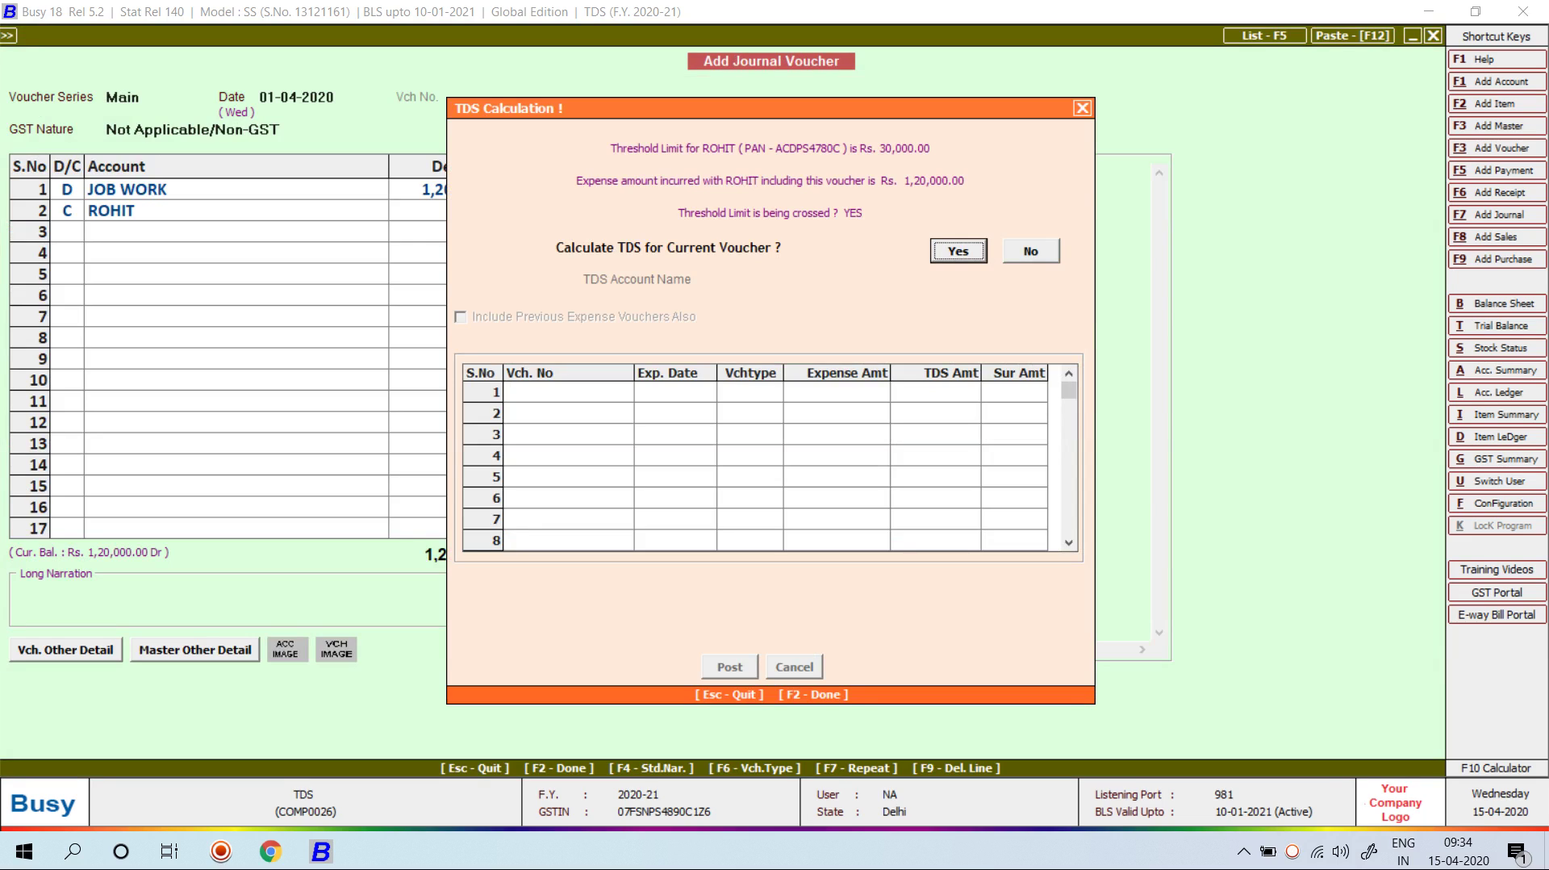
# Step: Calculate and post 1,200 TDS with updated narration, crediting the party 1,18,800
pyautogui.press('Return')
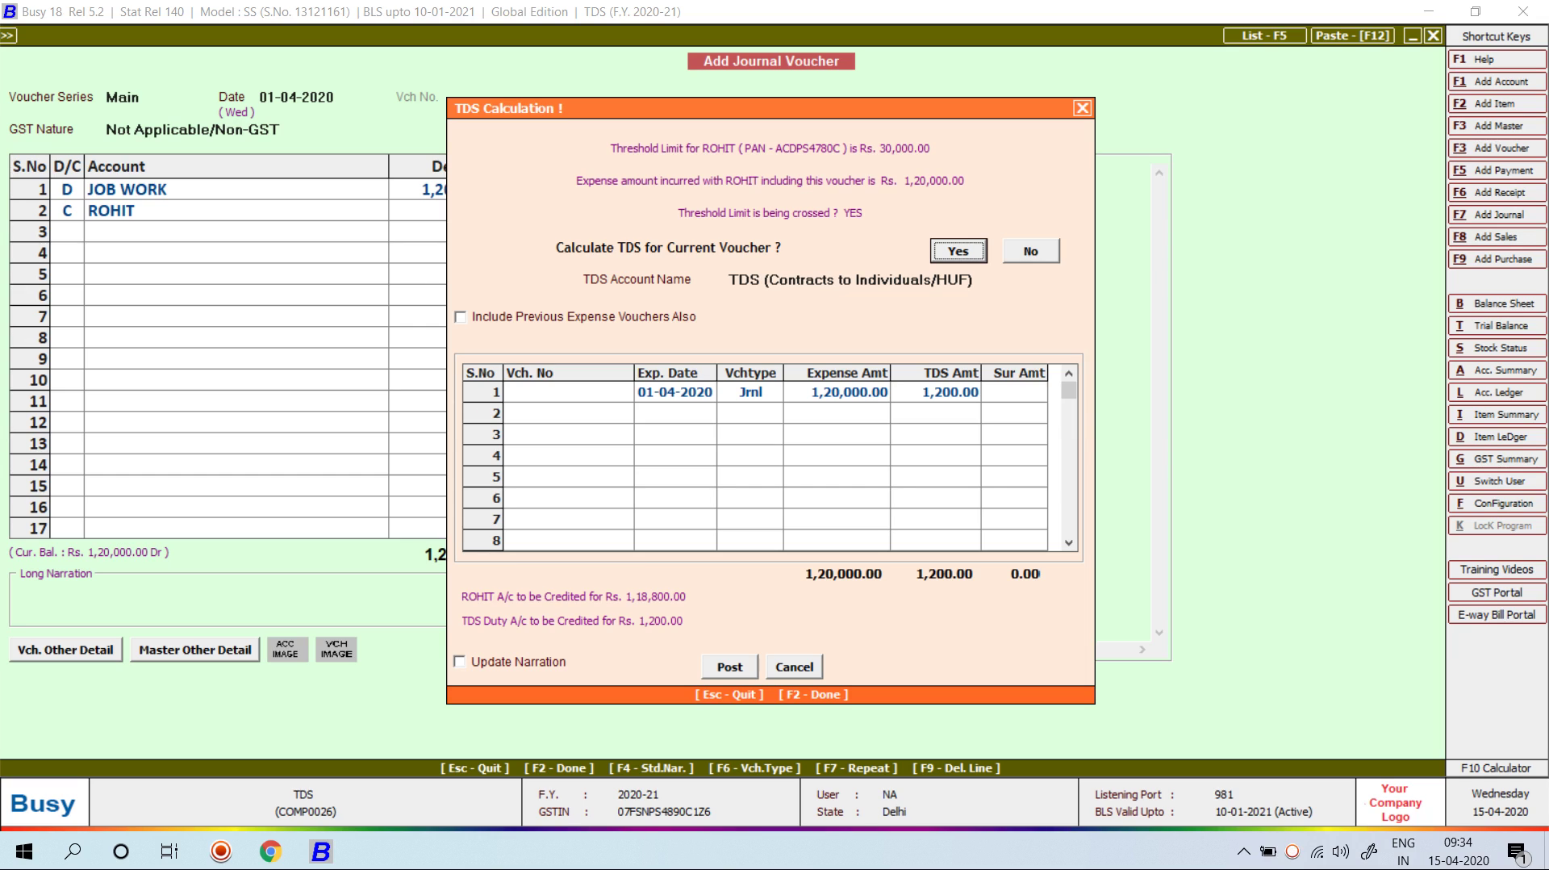
pyautogui.press('Return')
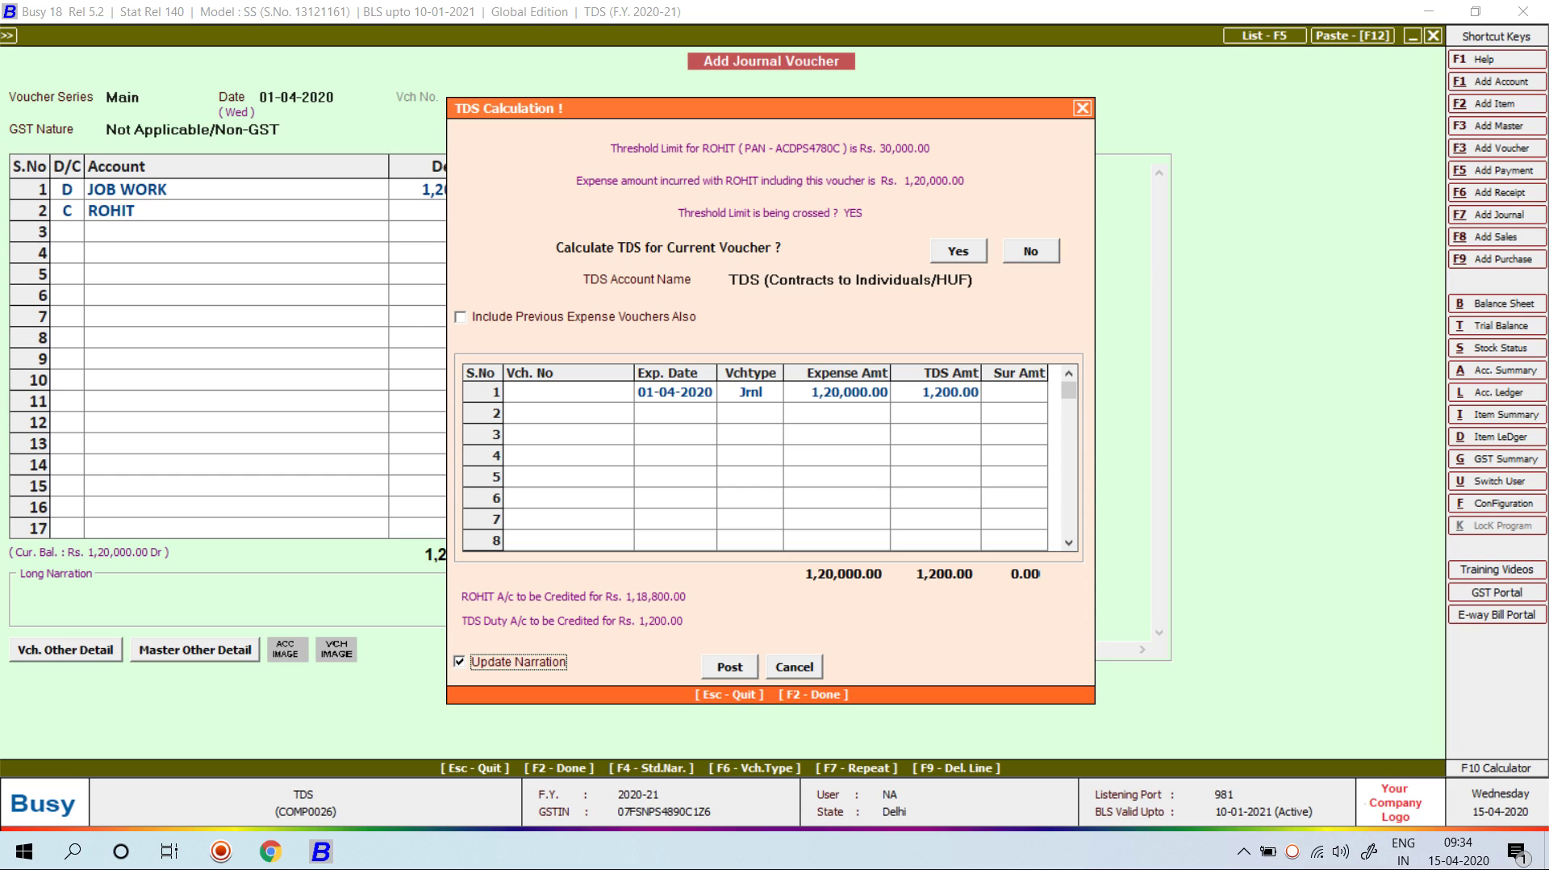
pyautogui.press('Return')
pyautogui.press('Return')
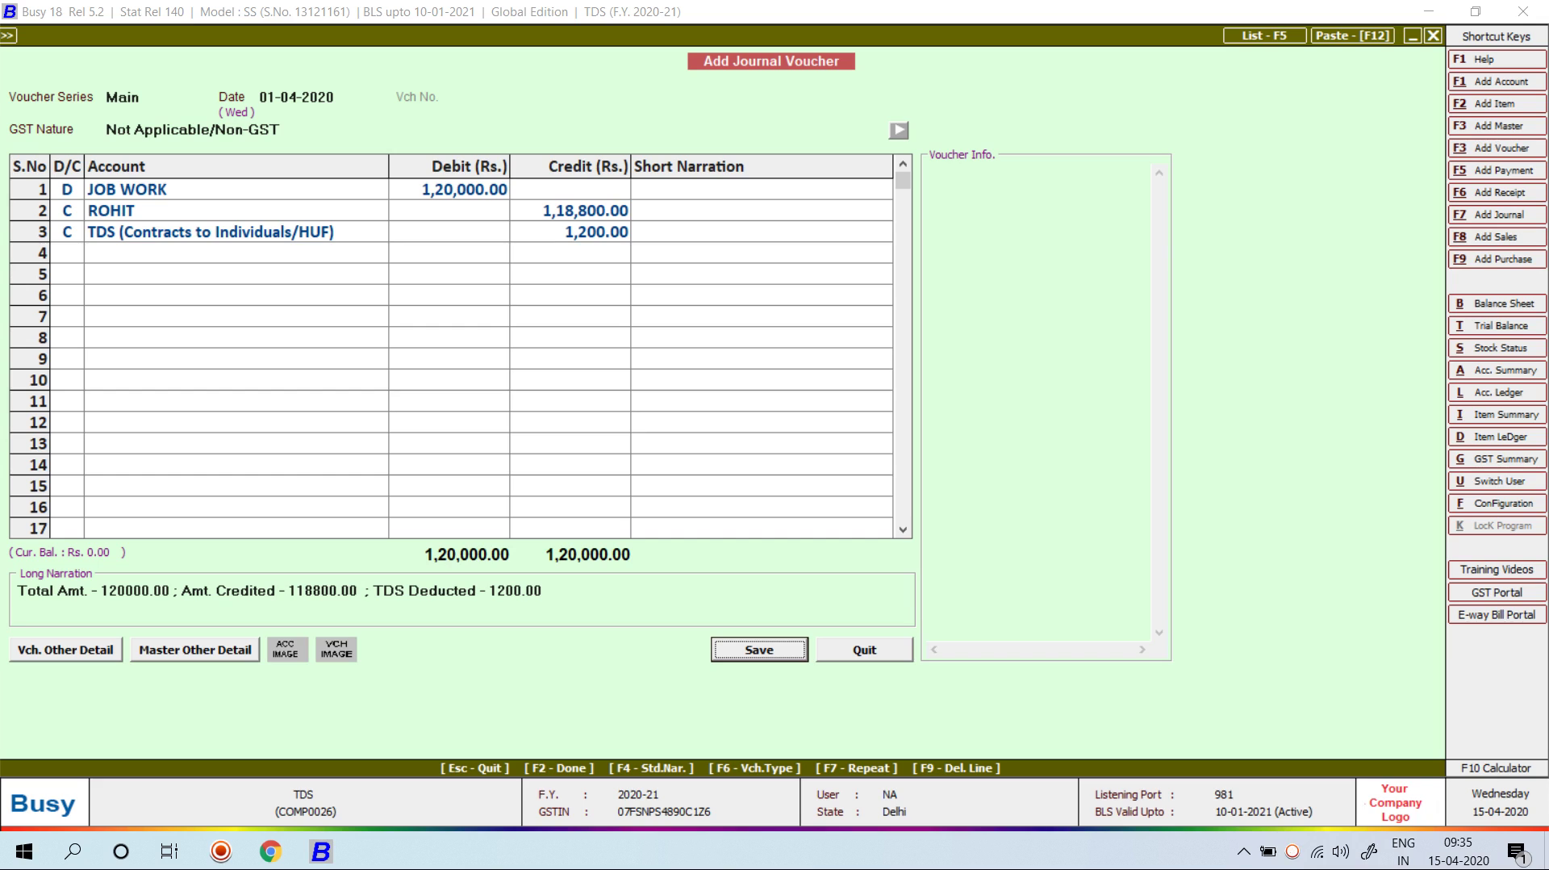
# Step: Enter Ref-1 as the party's TDS deduction reference and save the job work voucher
pyautogui.press('Return')
pyautogui.press('Return')
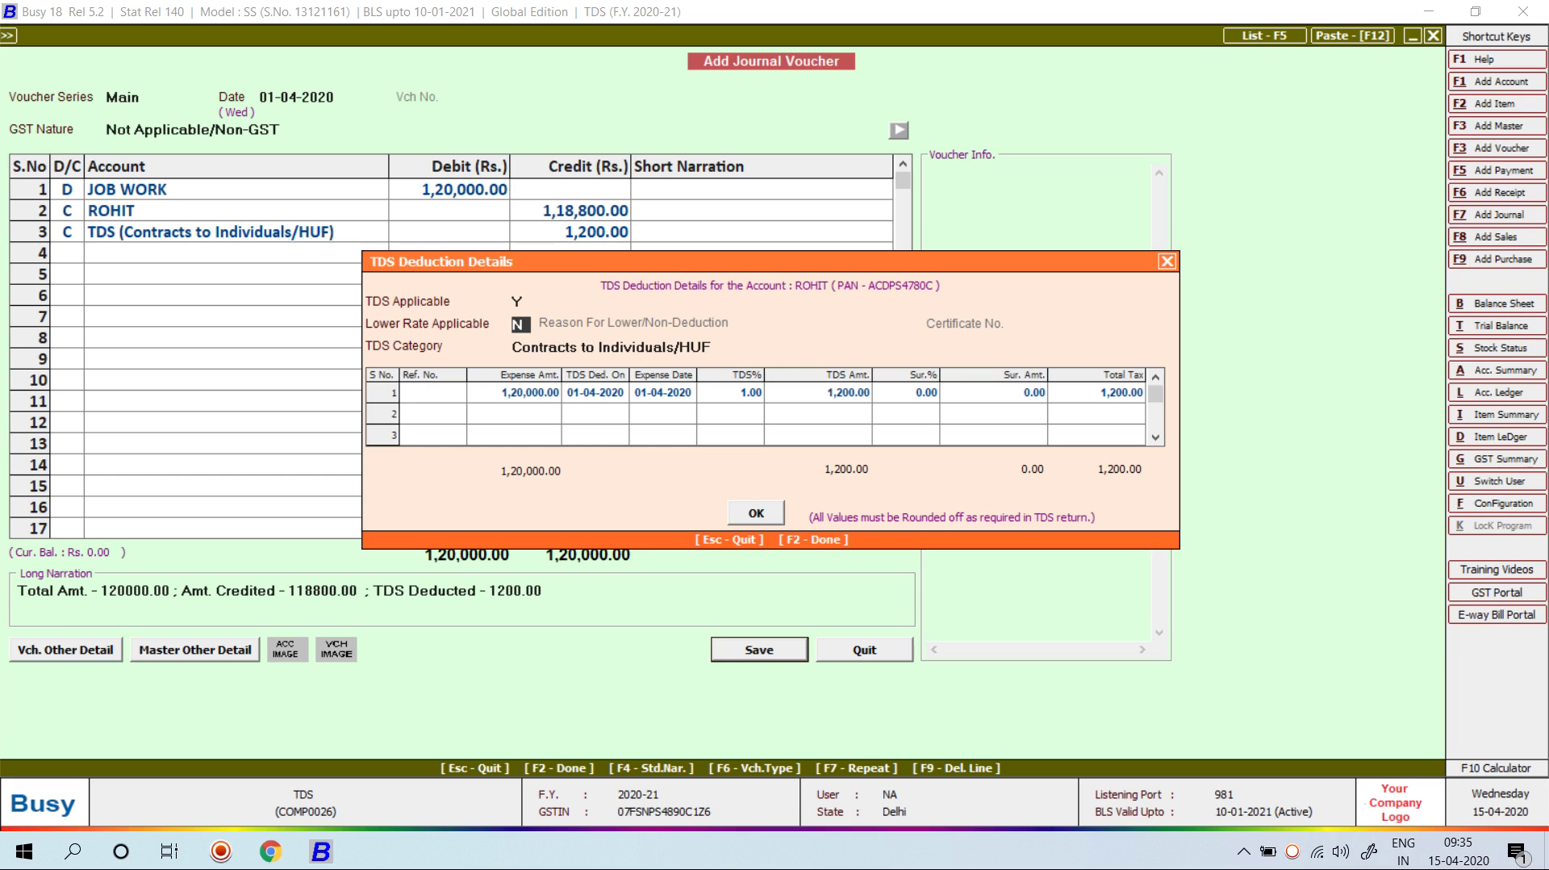
pyautogui.press('Return')
pyautogui.press('Return')
pyautogui.write('red-')
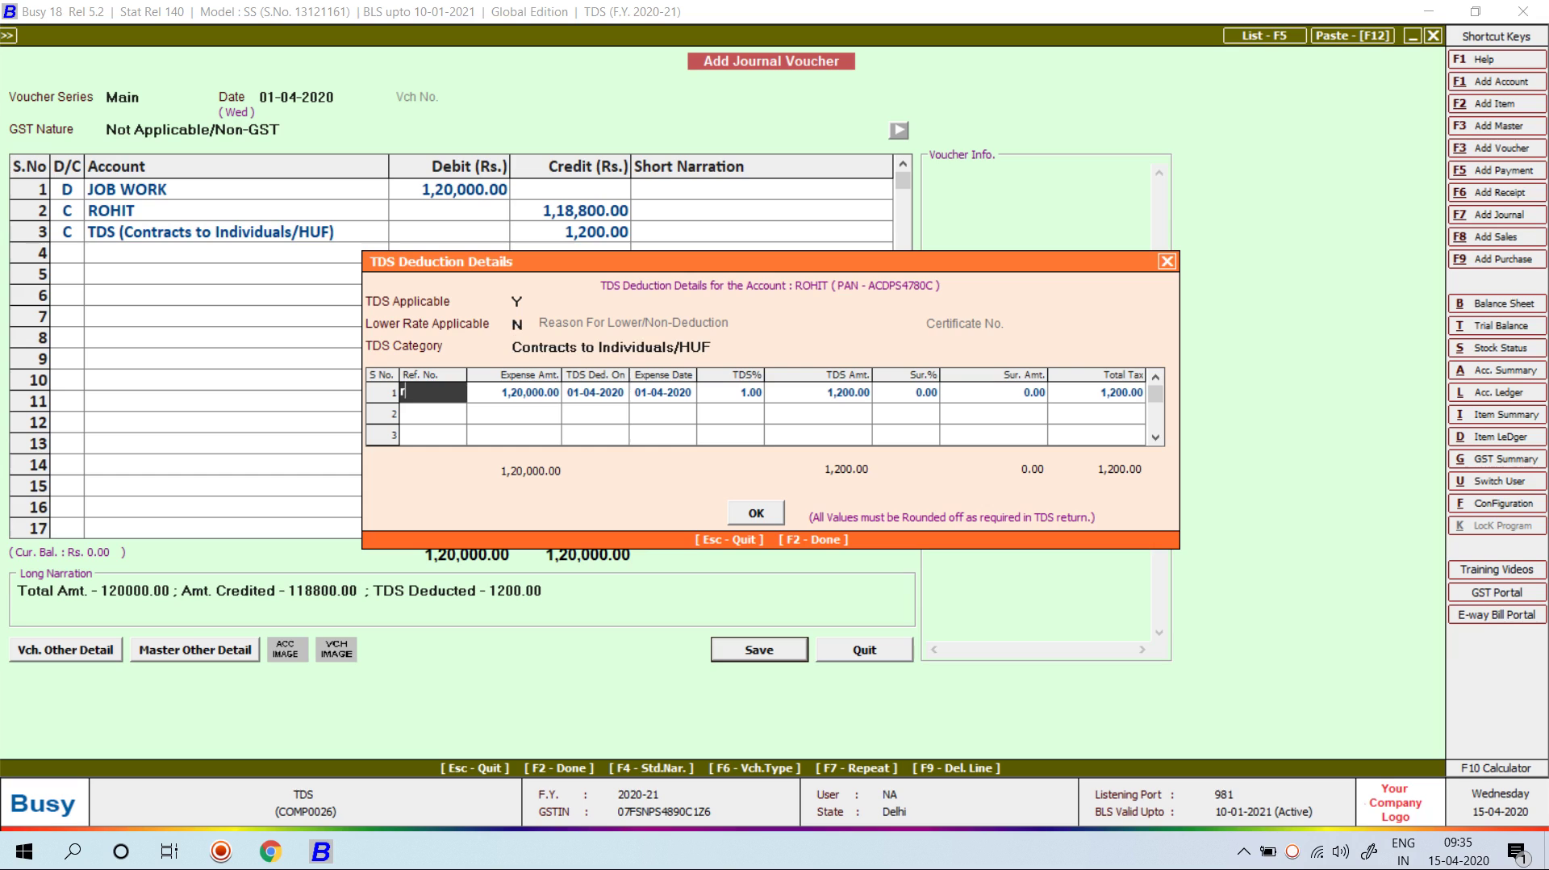
pyautogui.press('BackSpace')
pyautogui.press('BackSpace')
pyautogui.write('f-1')
pyautogui.press('Return')
pyautogui.press('Return')
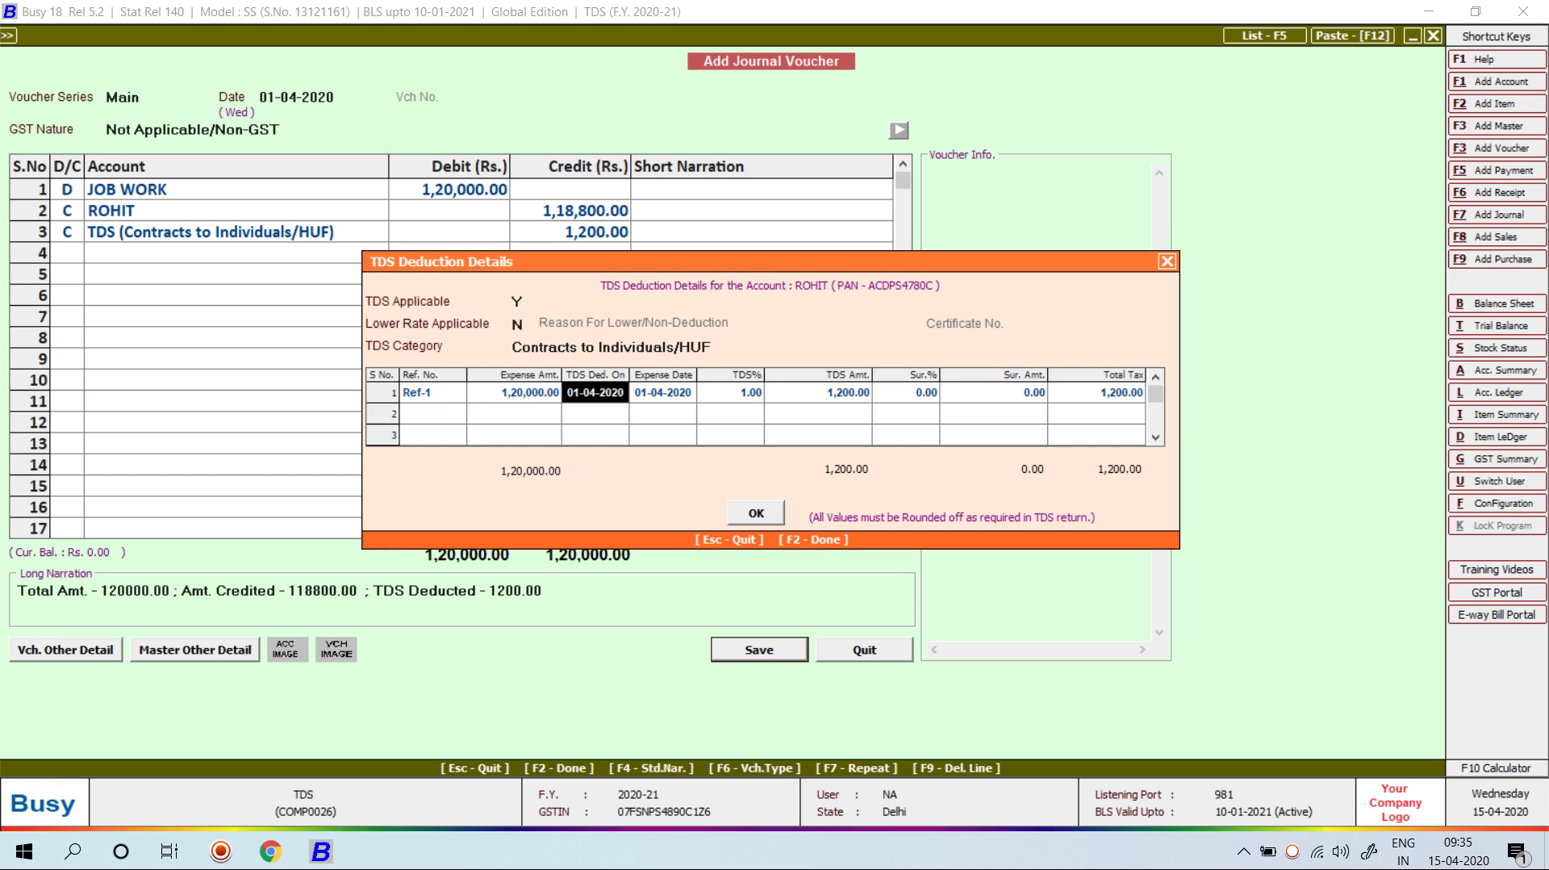
pyautogui.press('Return')
pyautogui.press('Return')
pyautogui.press('Return')
pyautogui.press('Return')
pyautogui.press('Return')
pyautogui.press('Return')
pyautogui.press('Return')
pyautogui.press('Return')
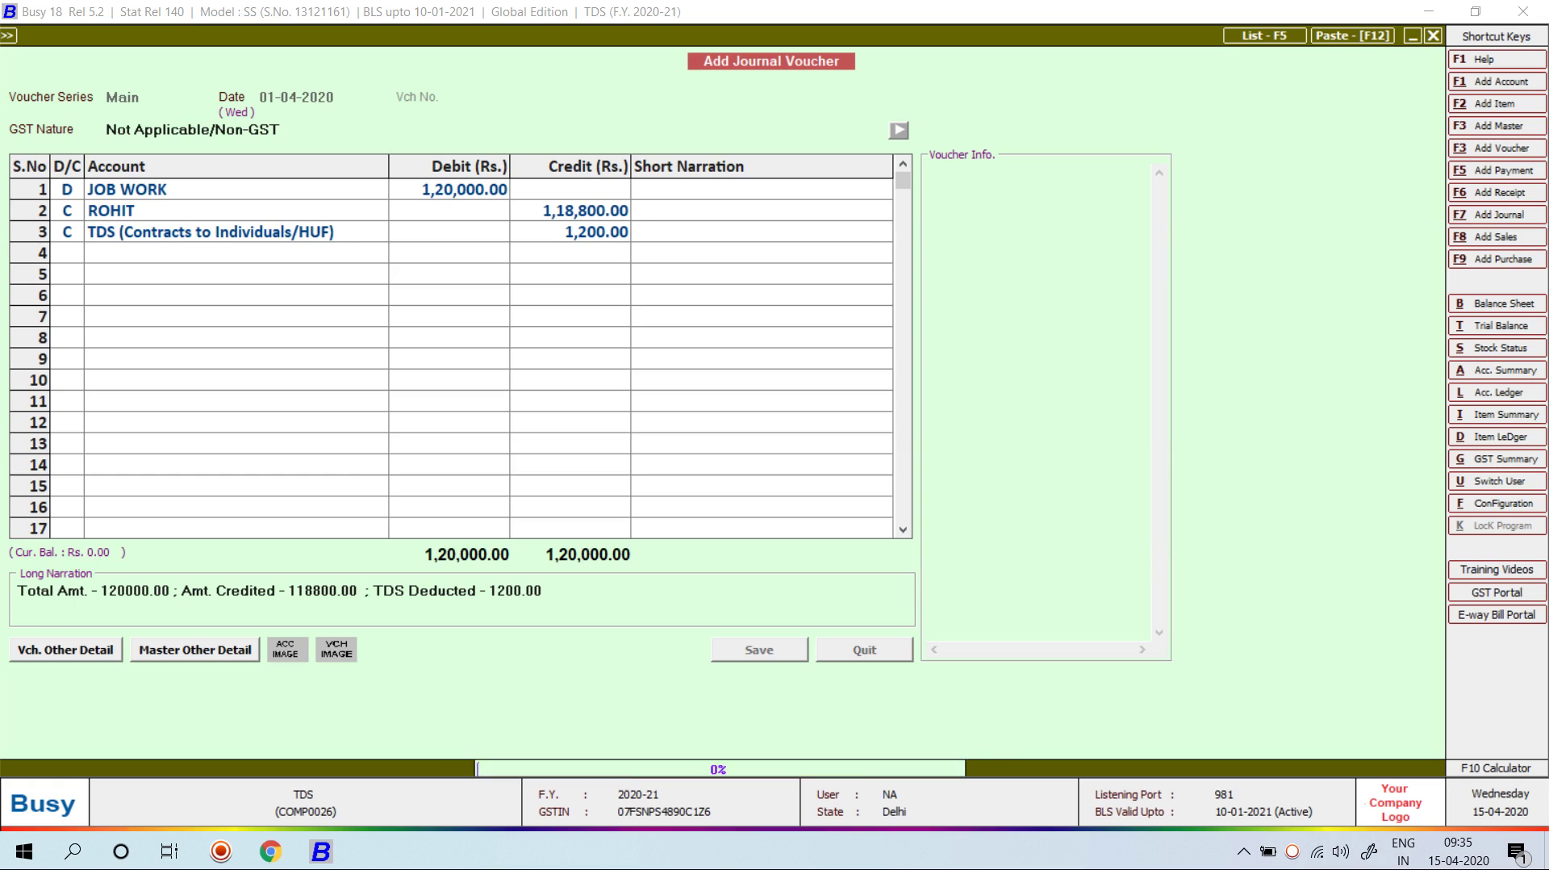
pyautogui.press('Return')
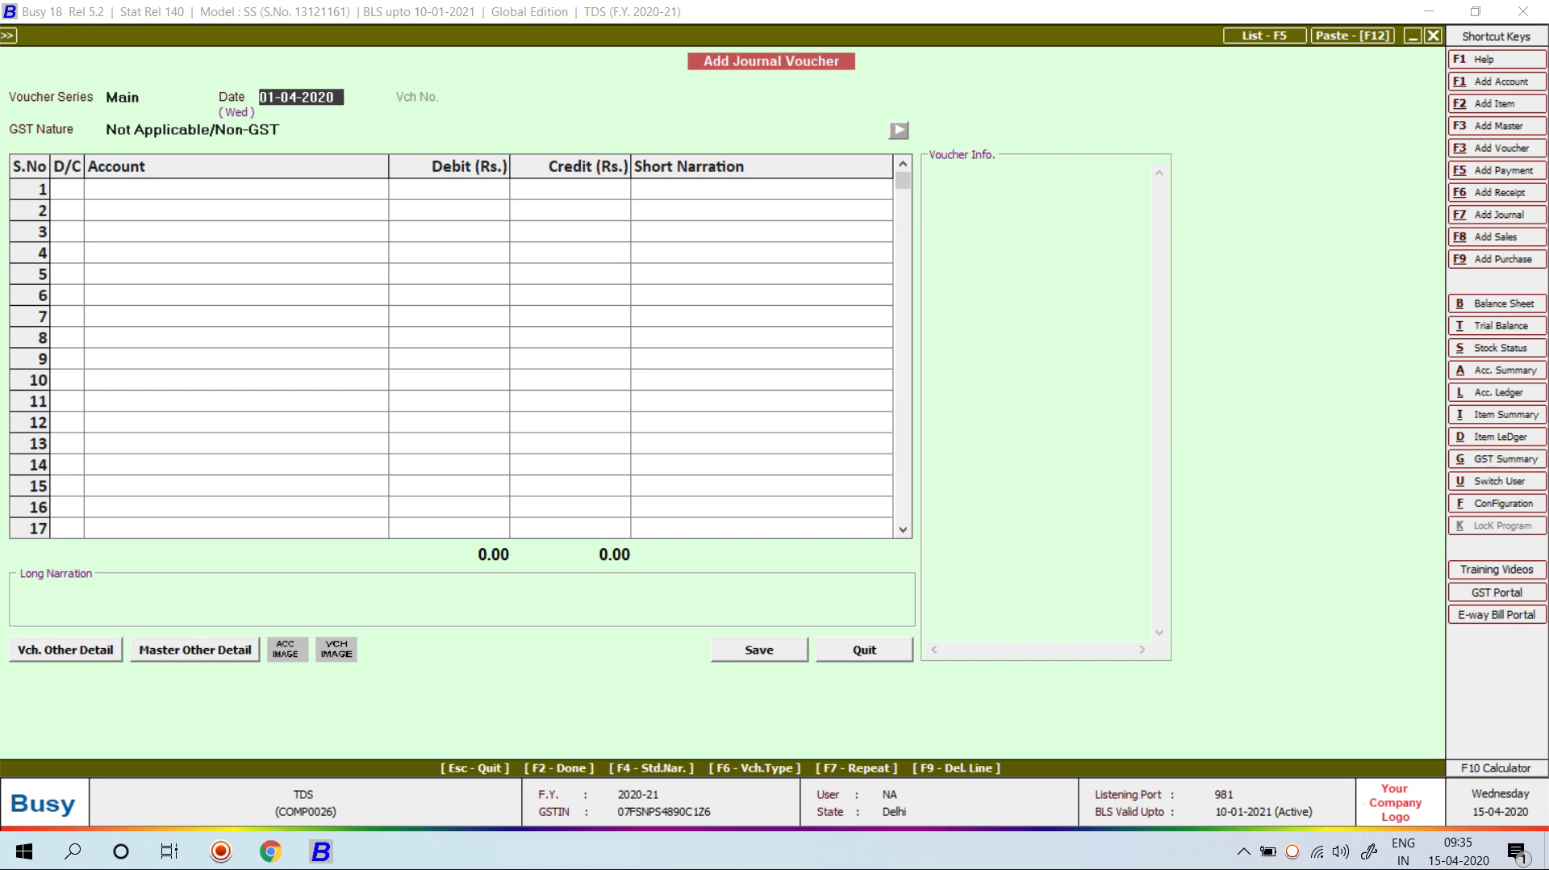
# Step: Begin a new debit-line account named Rent under Expenses (Indirect/Admn.)
pyautogui.press('Return')
pyautogui.press('Return')
pyautogui.press('Return')
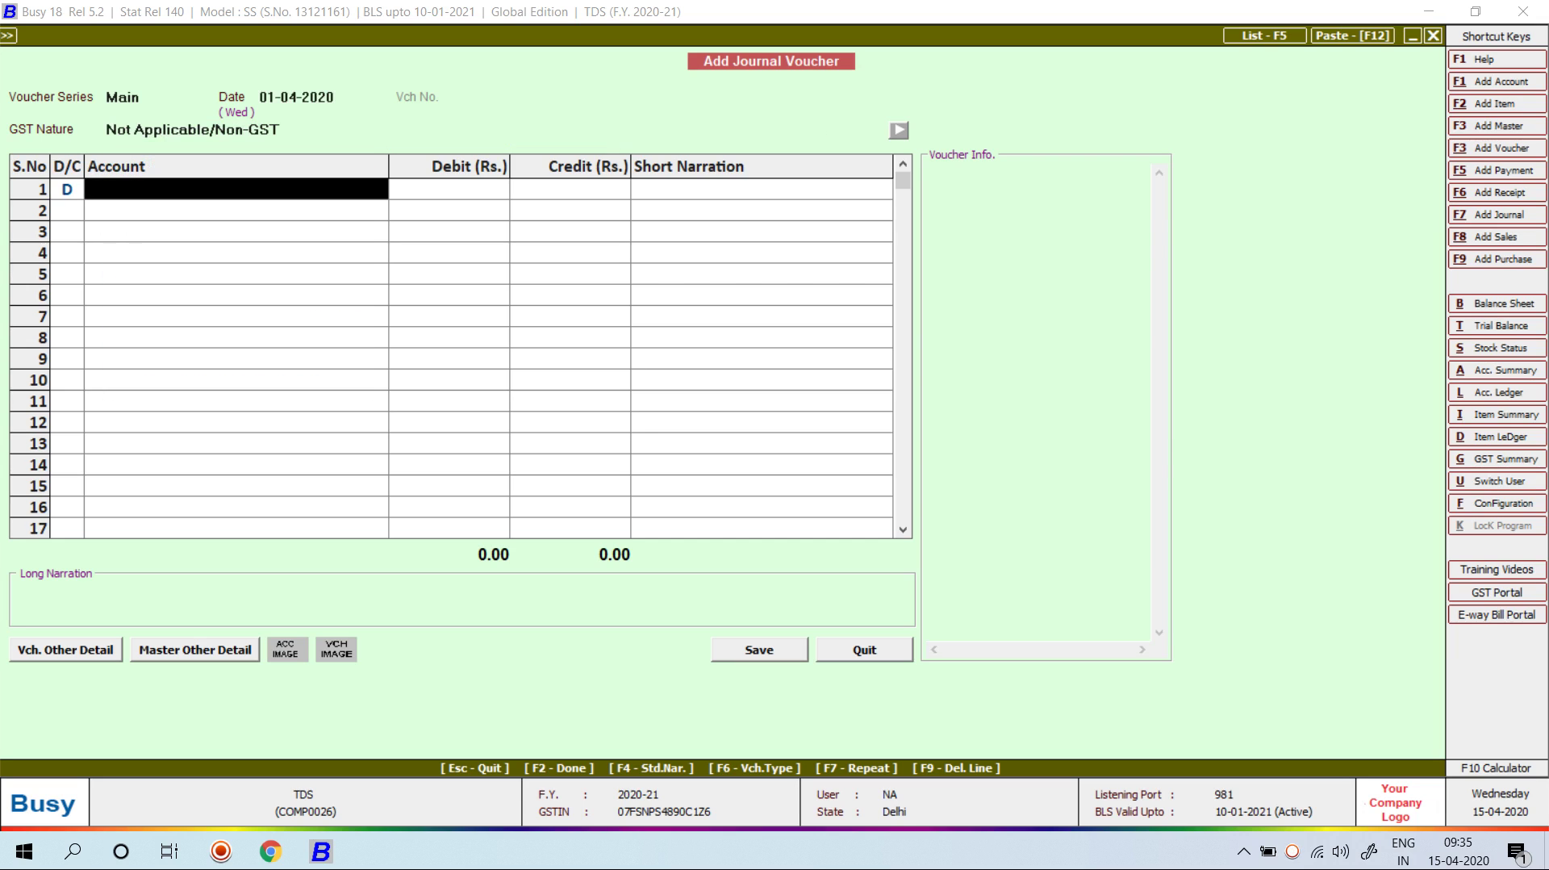
pyautogui.press('F3')
pyautogui.write('Rent')
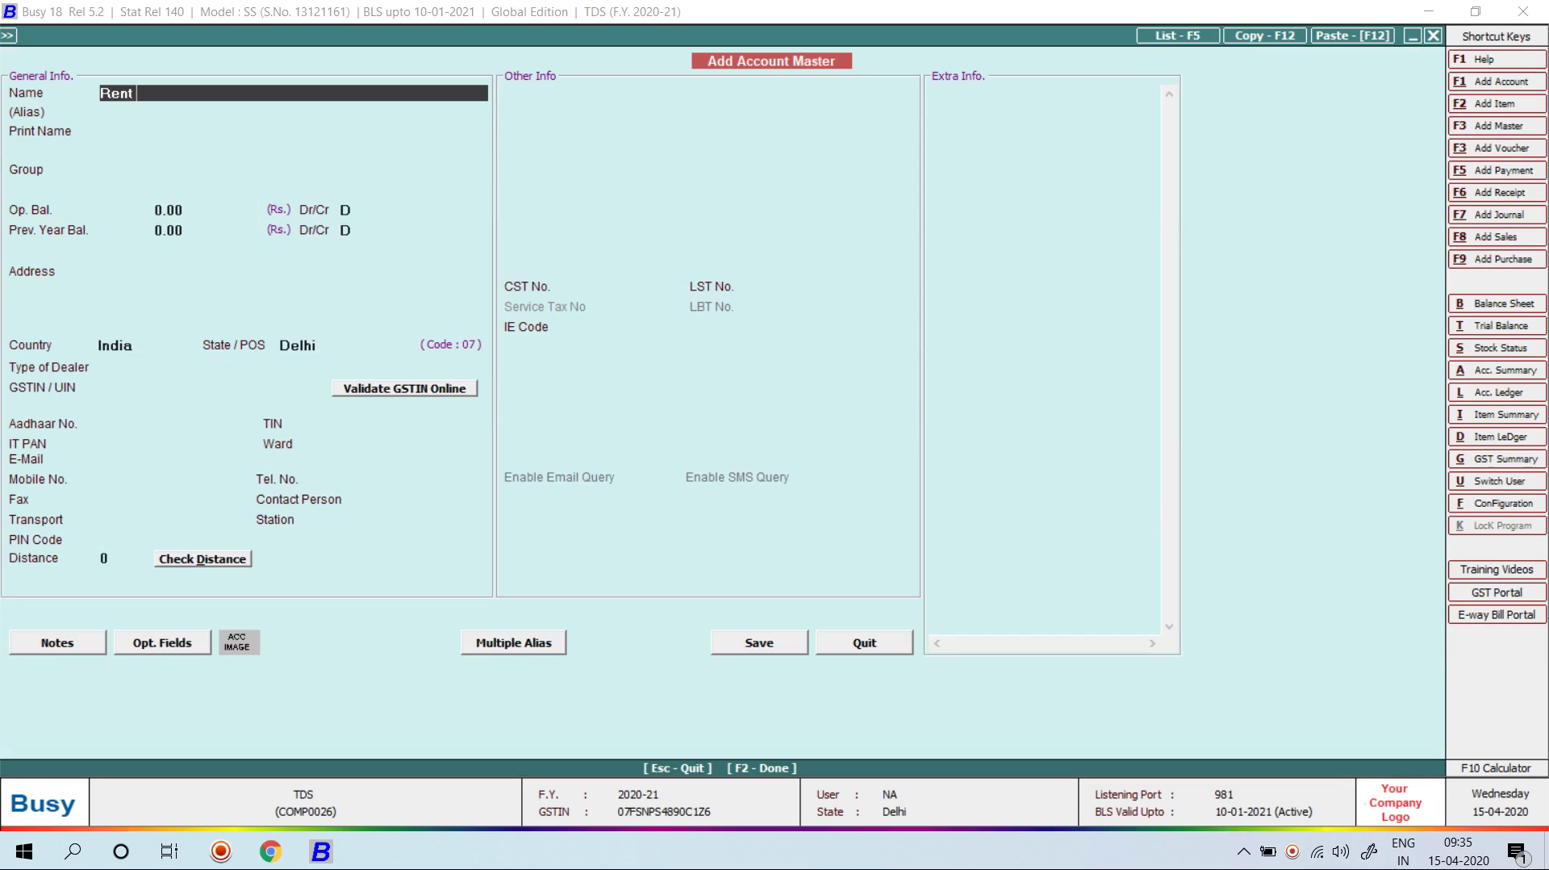
pyautogui.press('Return')
pyautogui.press('Return')
pyautogui.write('Ex')
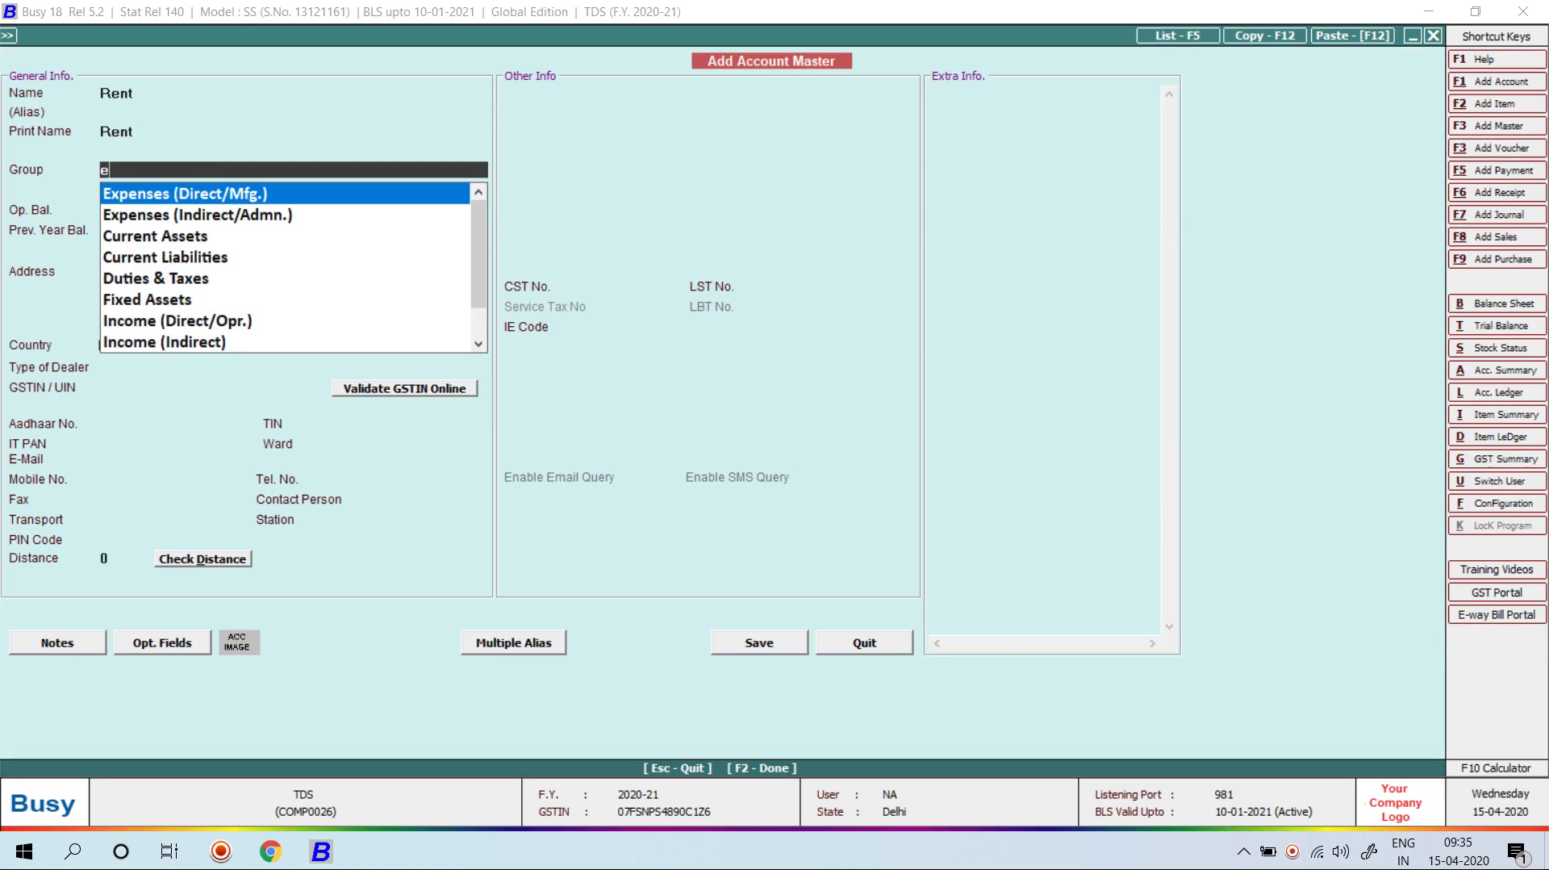
pyautogui.press('Down')
# Step: Make Rent TDS applicable under Rent of Land, Building, Furniture etc. and save it
pyautogui.press('Return')
pyautogui.press('Return')
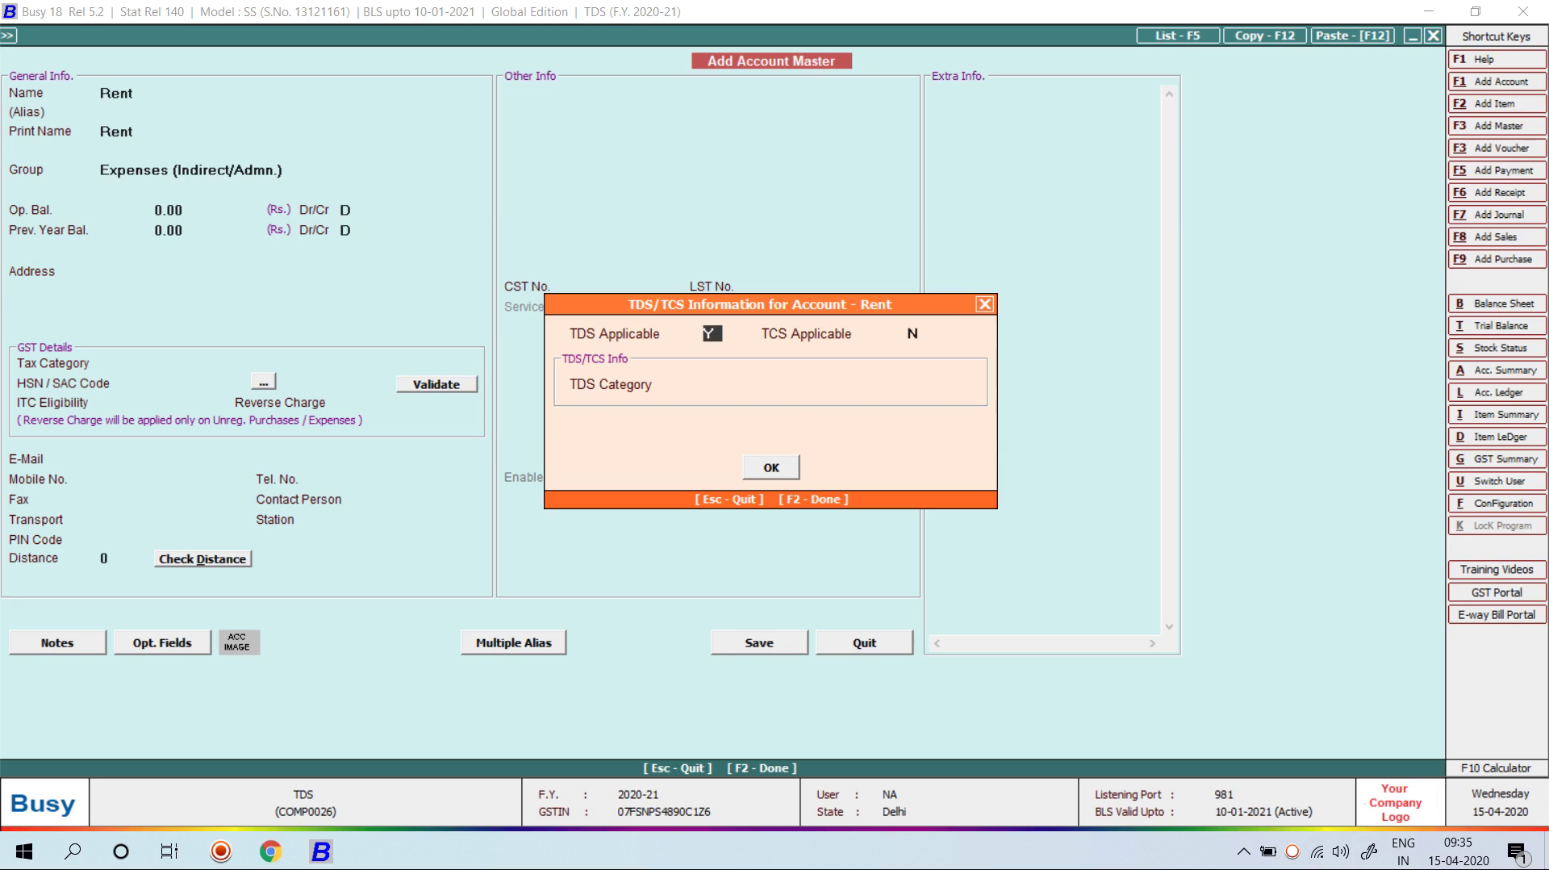
pyautogui.press('Return')
pyautogui.press('Return')
pyautogui.press('Down')
pyautogui.press('Down')
pyautogui.press('Down')
pyautogui.press('Down')
pyautogui.press('Down')
pyautogui.press('Down')
pyautogui.press('Down')
pyautogui.press('Down')
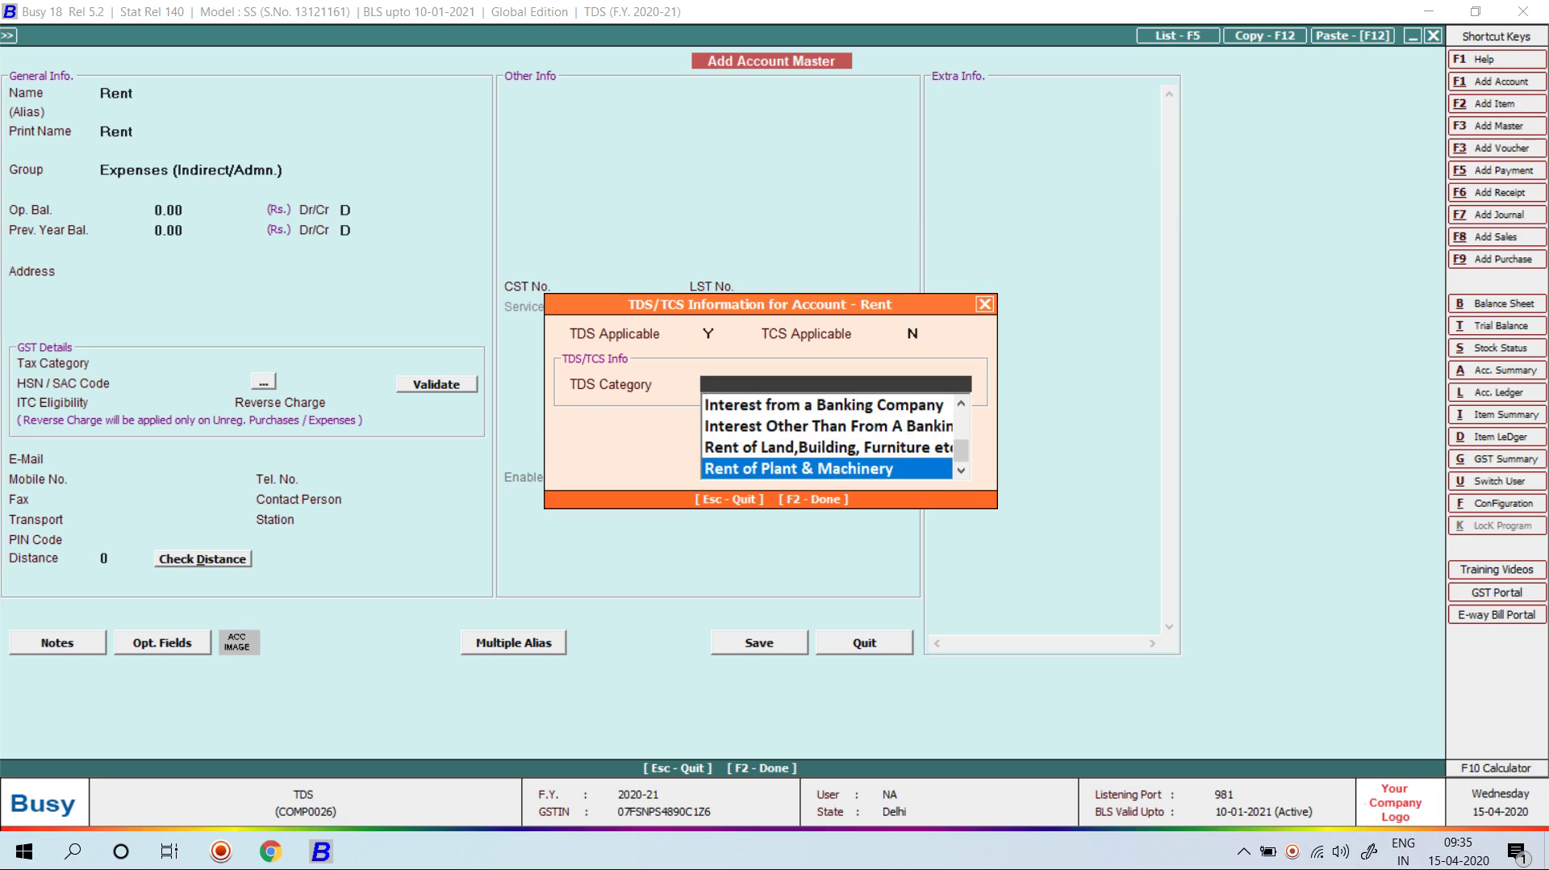
pyautogui.press('Up')
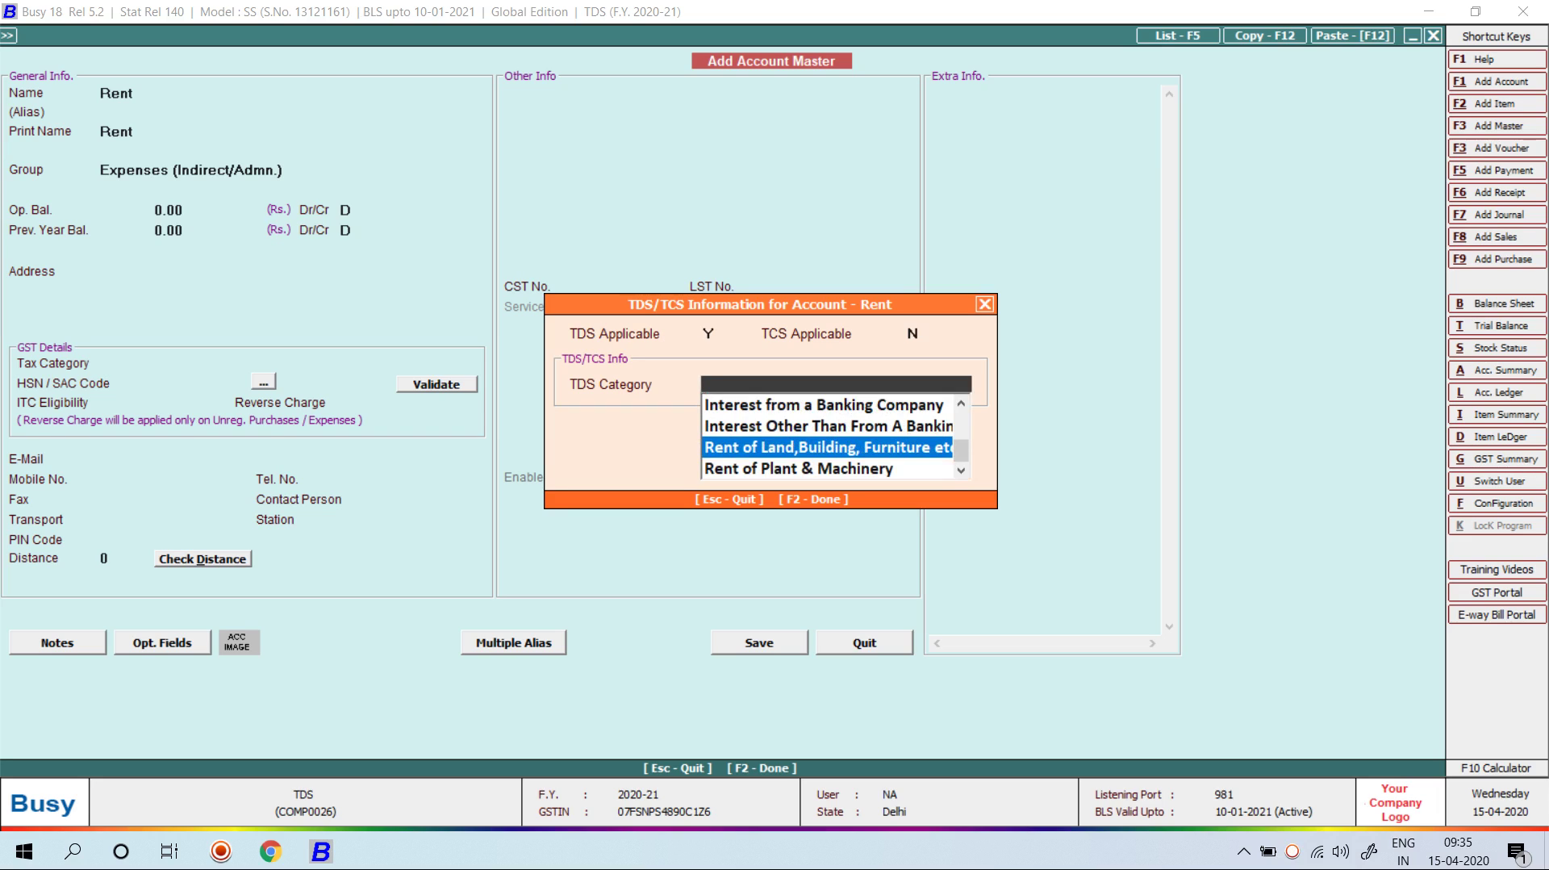
pyautogui.press('Return')
pyautogui.press('Return')
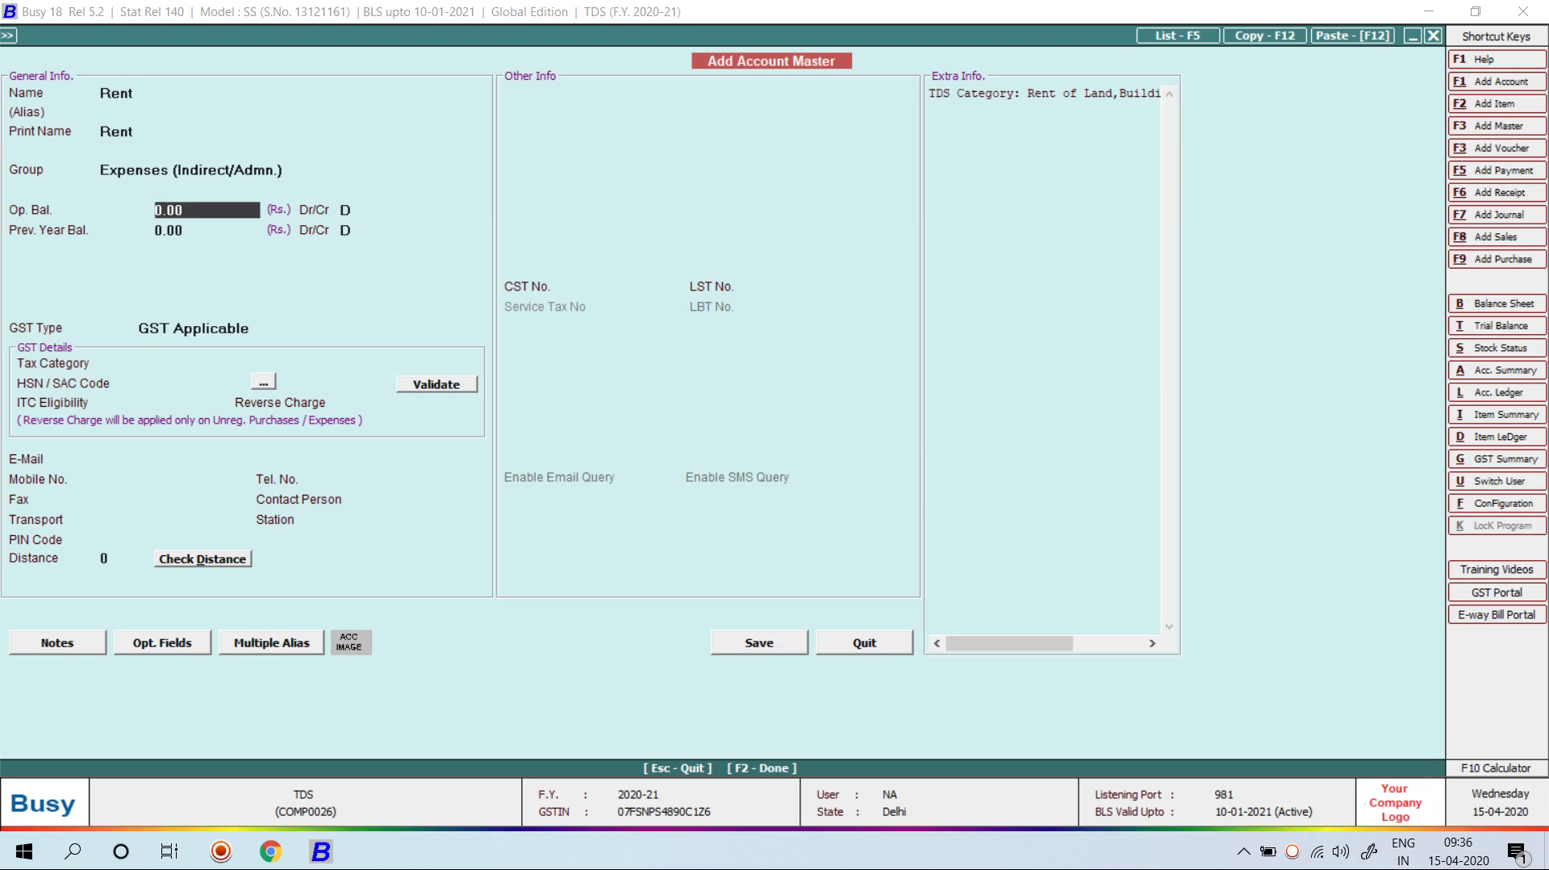
pyautogui.press('Return')
pyautogui.press('Return')
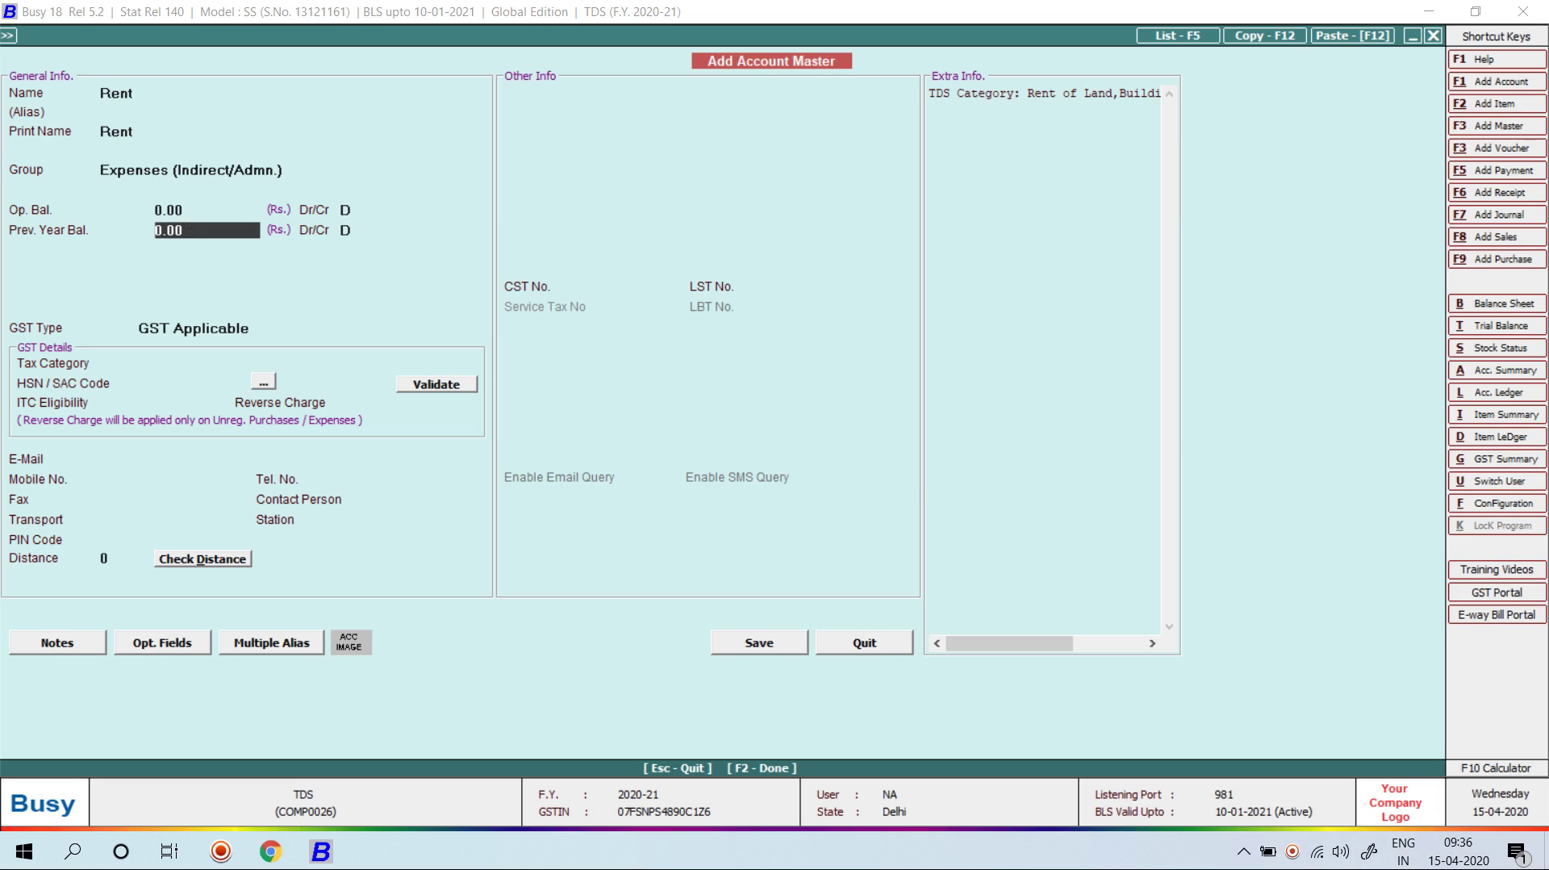
pyautogui.press('F2')
pyautogui.press('Return')
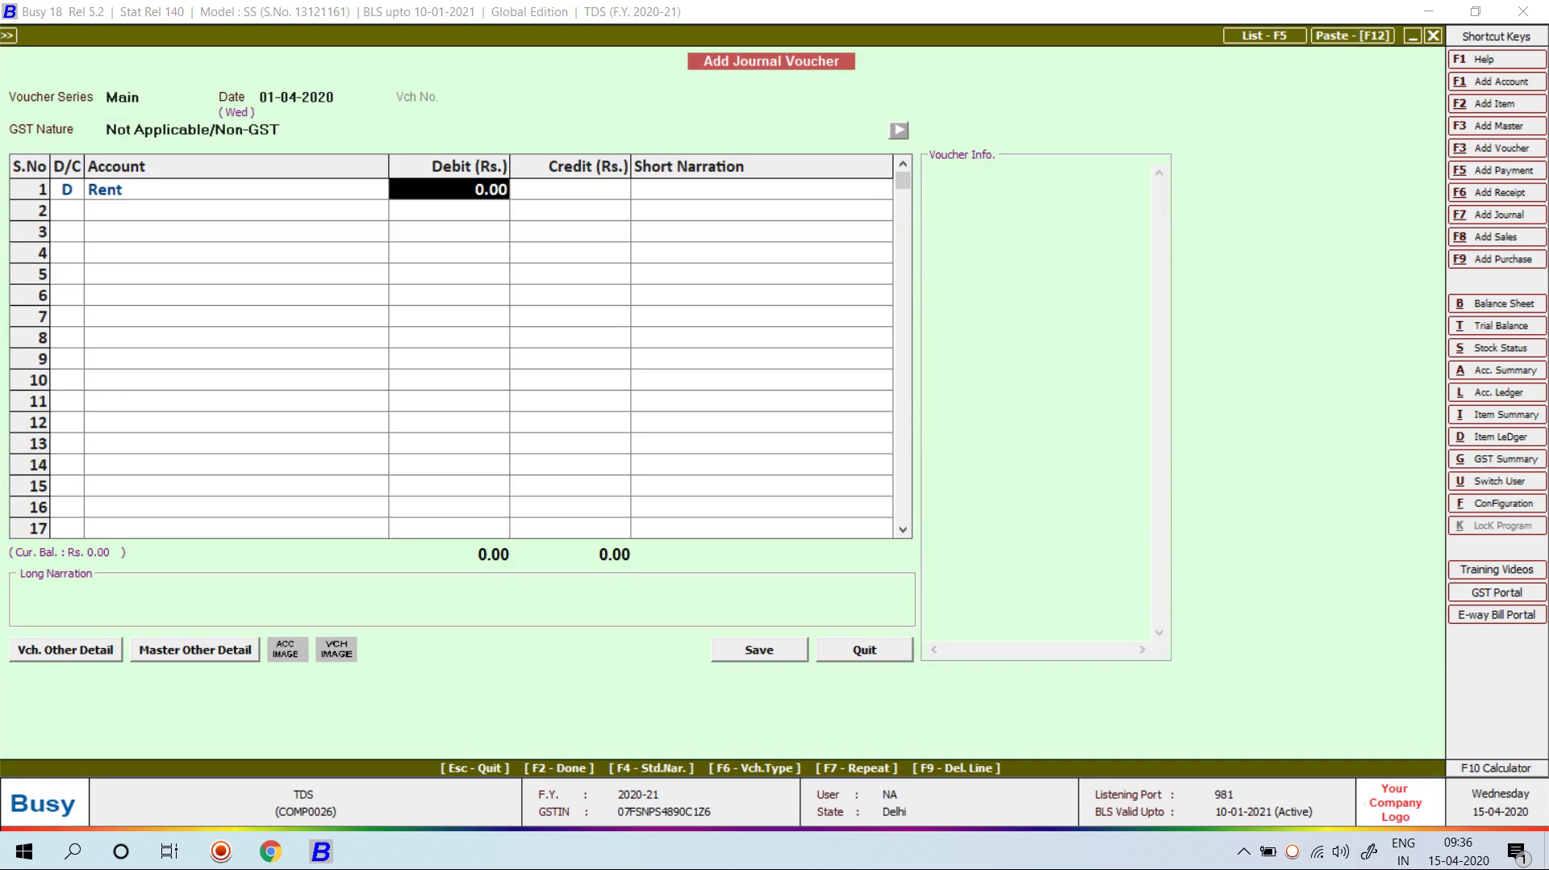
# Step: Replace the 2,80,000 entry with a 35,000 Rent debit after checking 35000*12 in the calculator
pyautogui.write('280000')
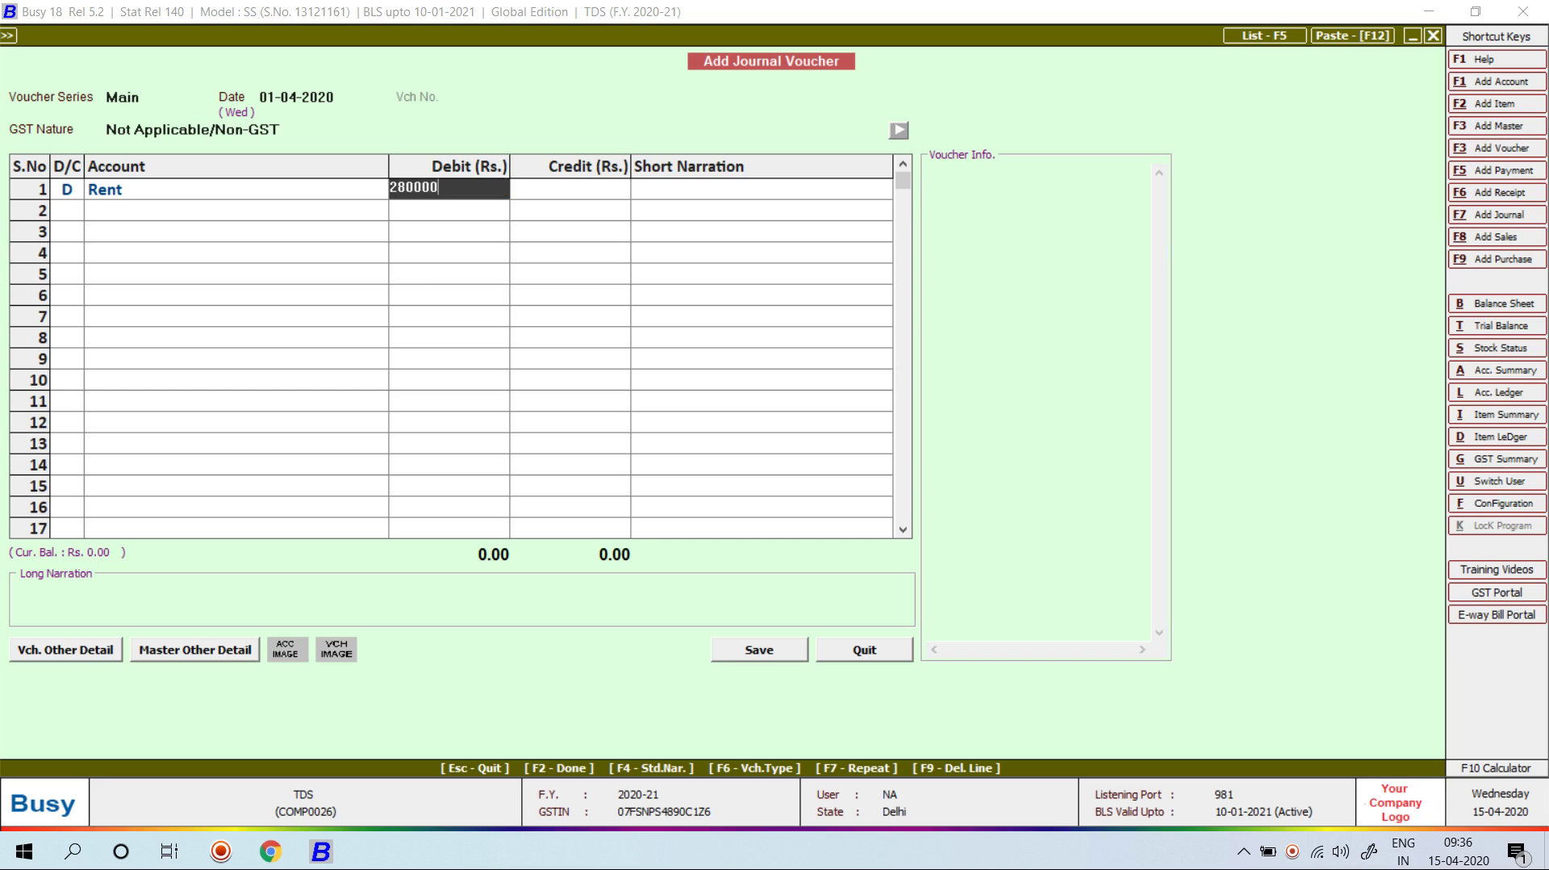
pyautogui.press('Return')
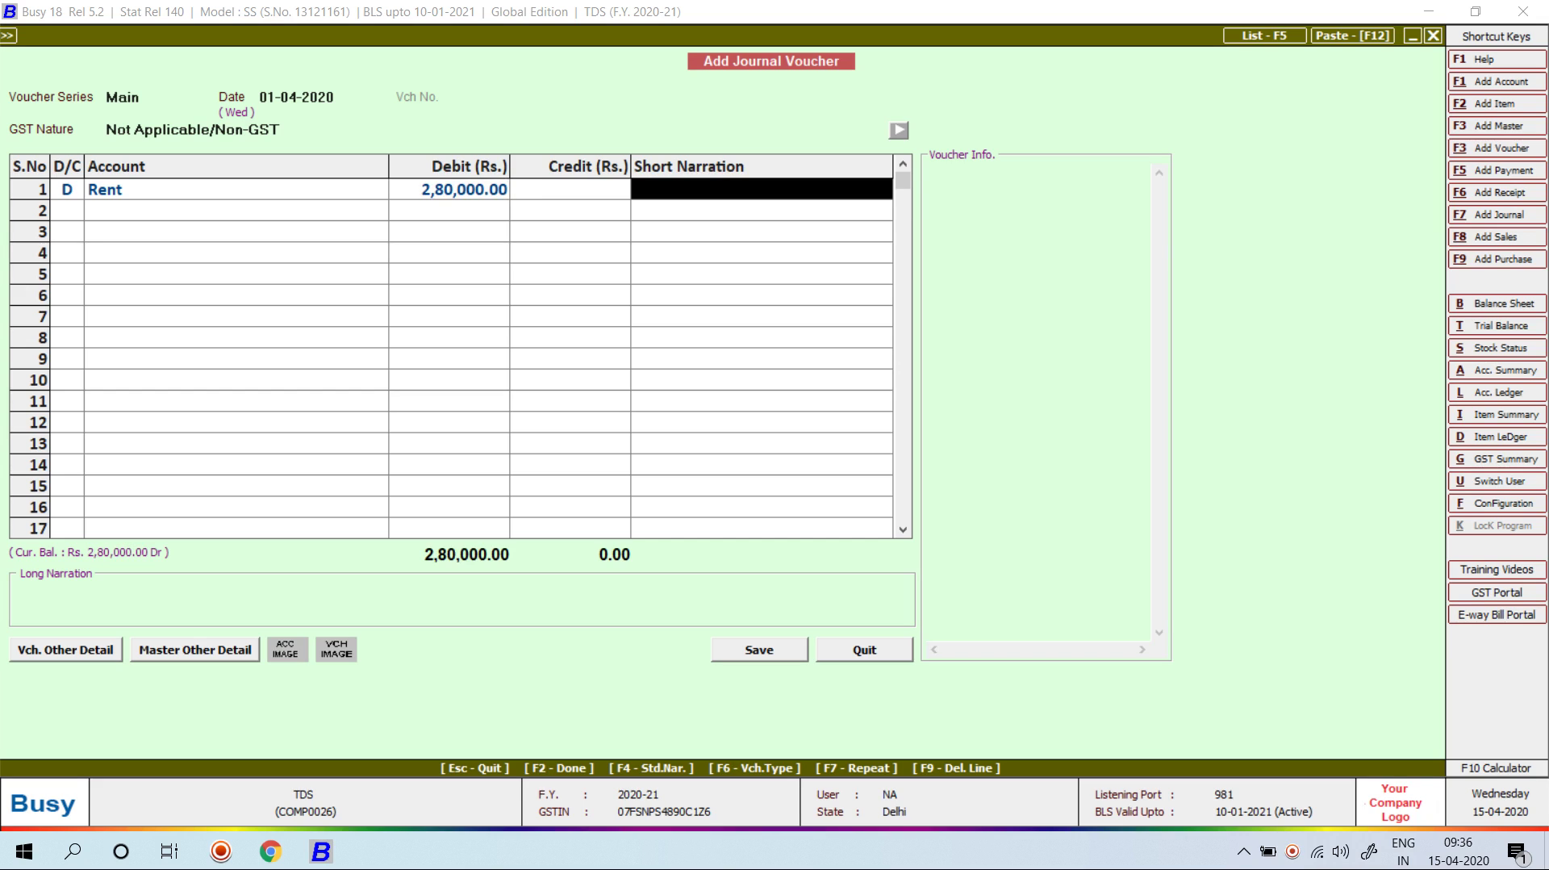
pyautogui.press('Left')
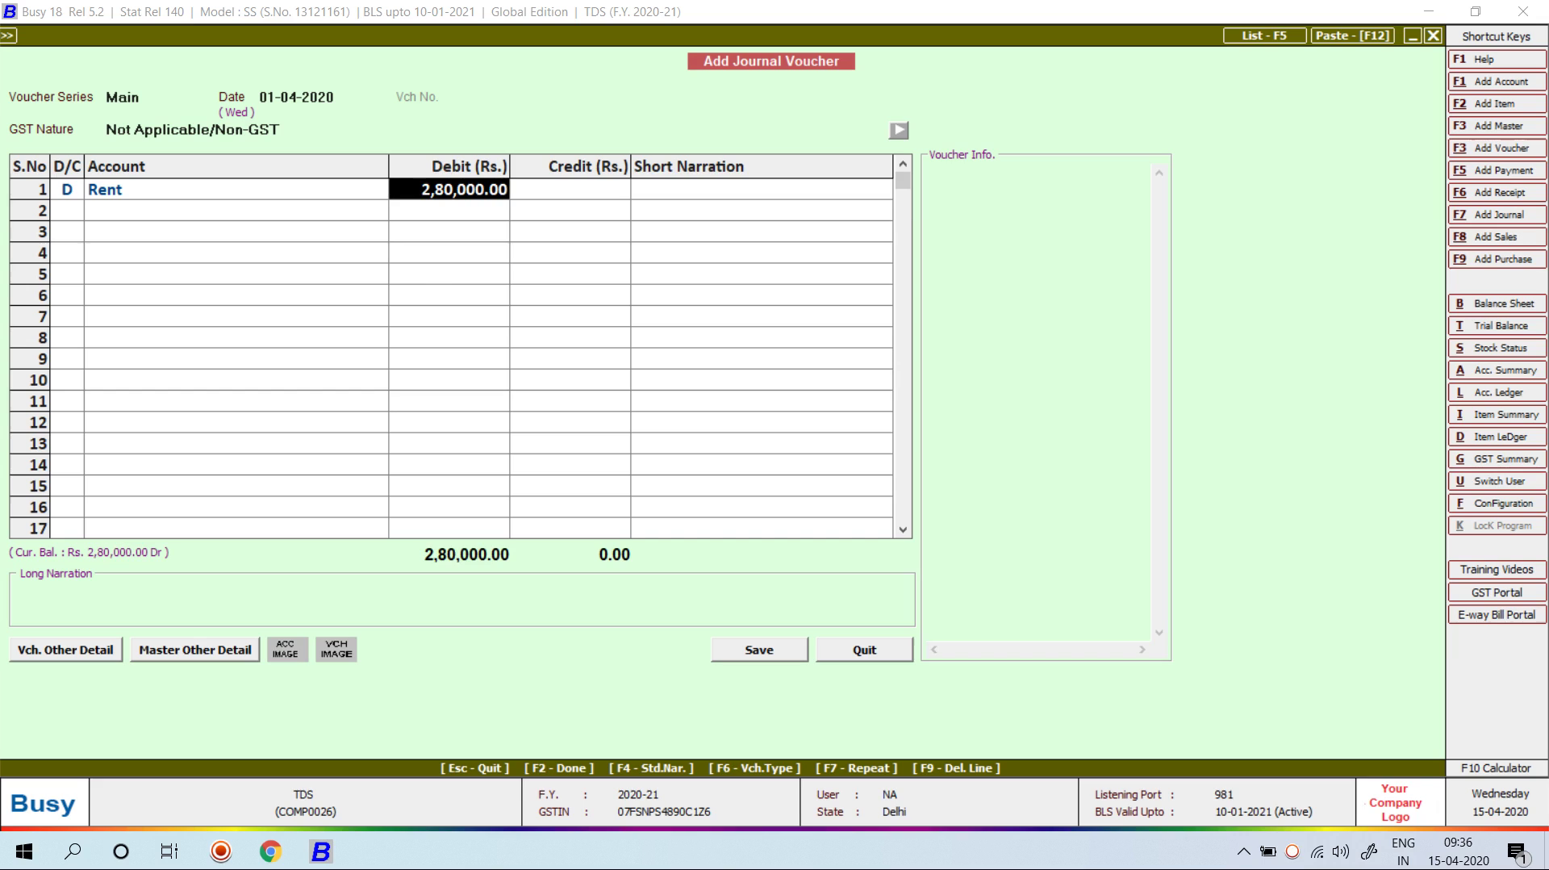
pyautogui.press('F10')
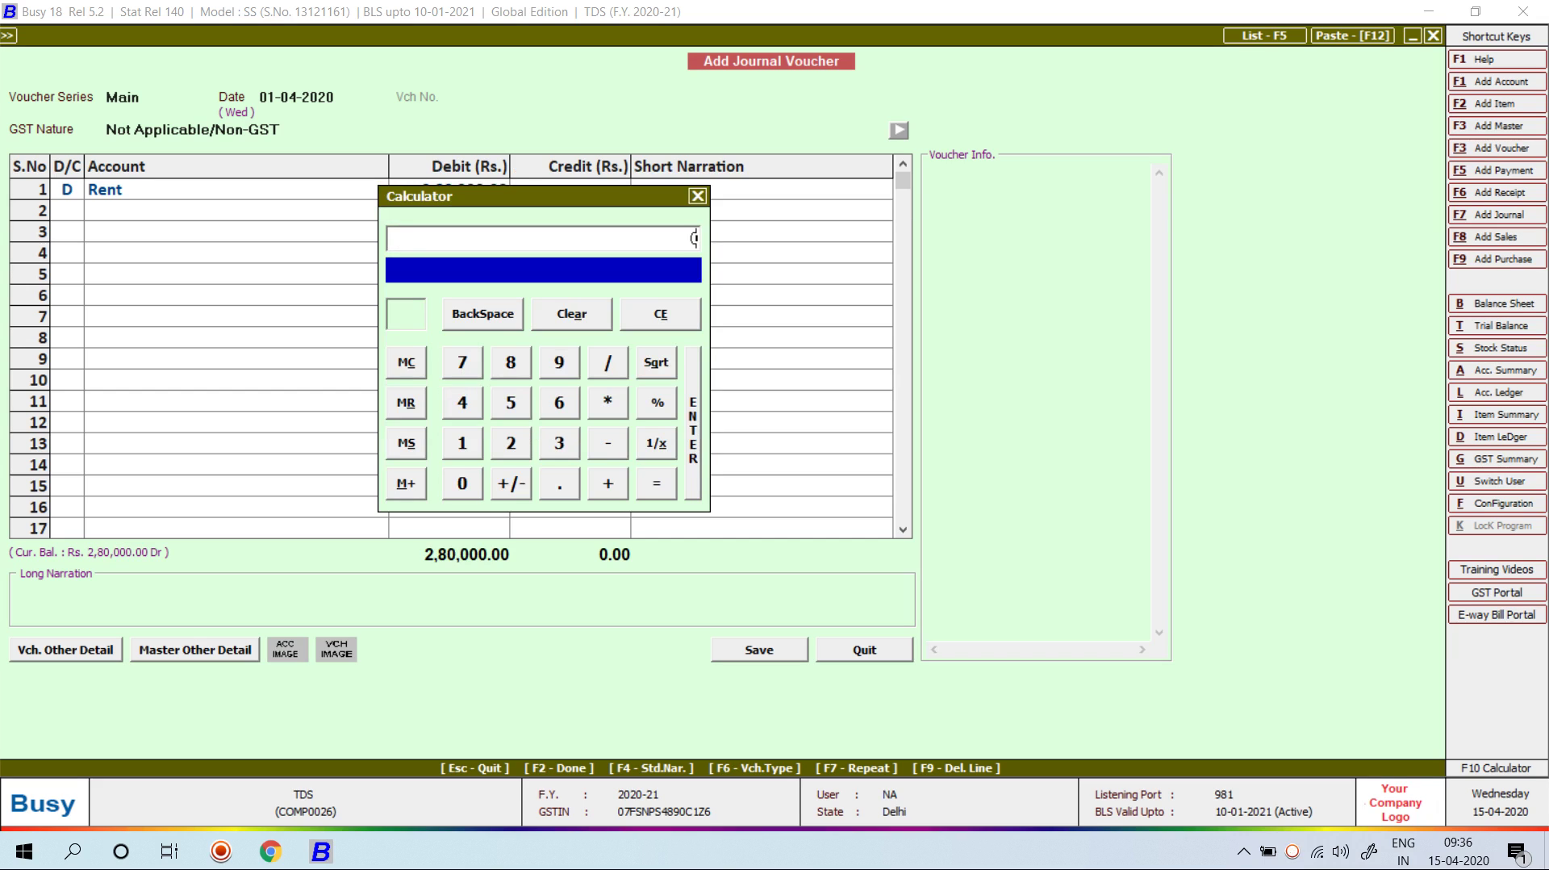
pyautogui.write('35000*12')
pyautogui.press('Return')
pyautogui.press('Escape')
pyautogui.write('35000')
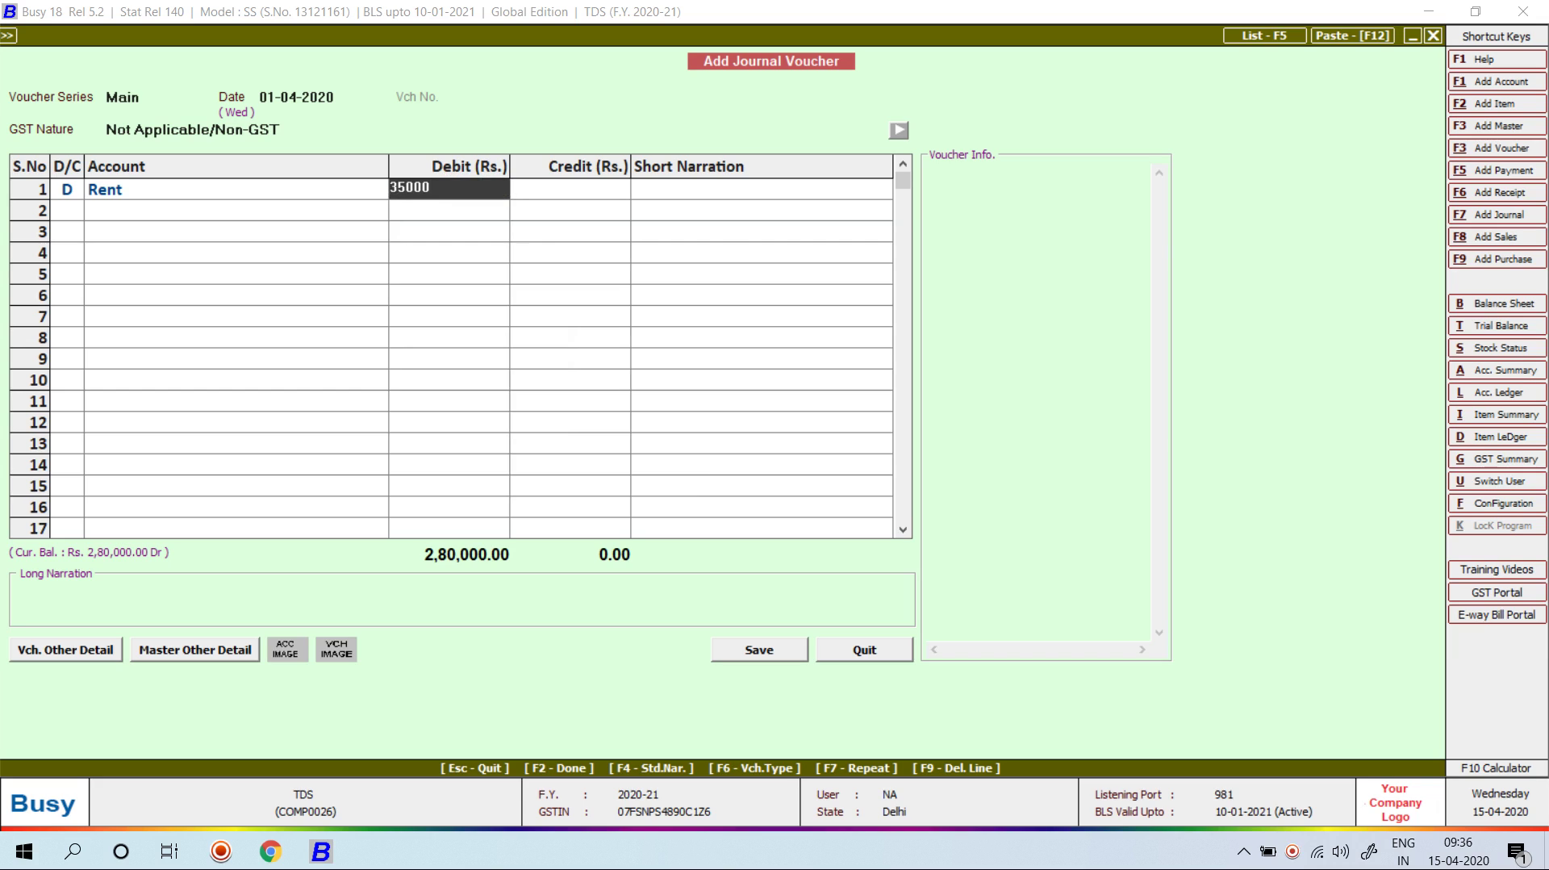
pyautogui.press('Return')
pyautogui.press('Return')
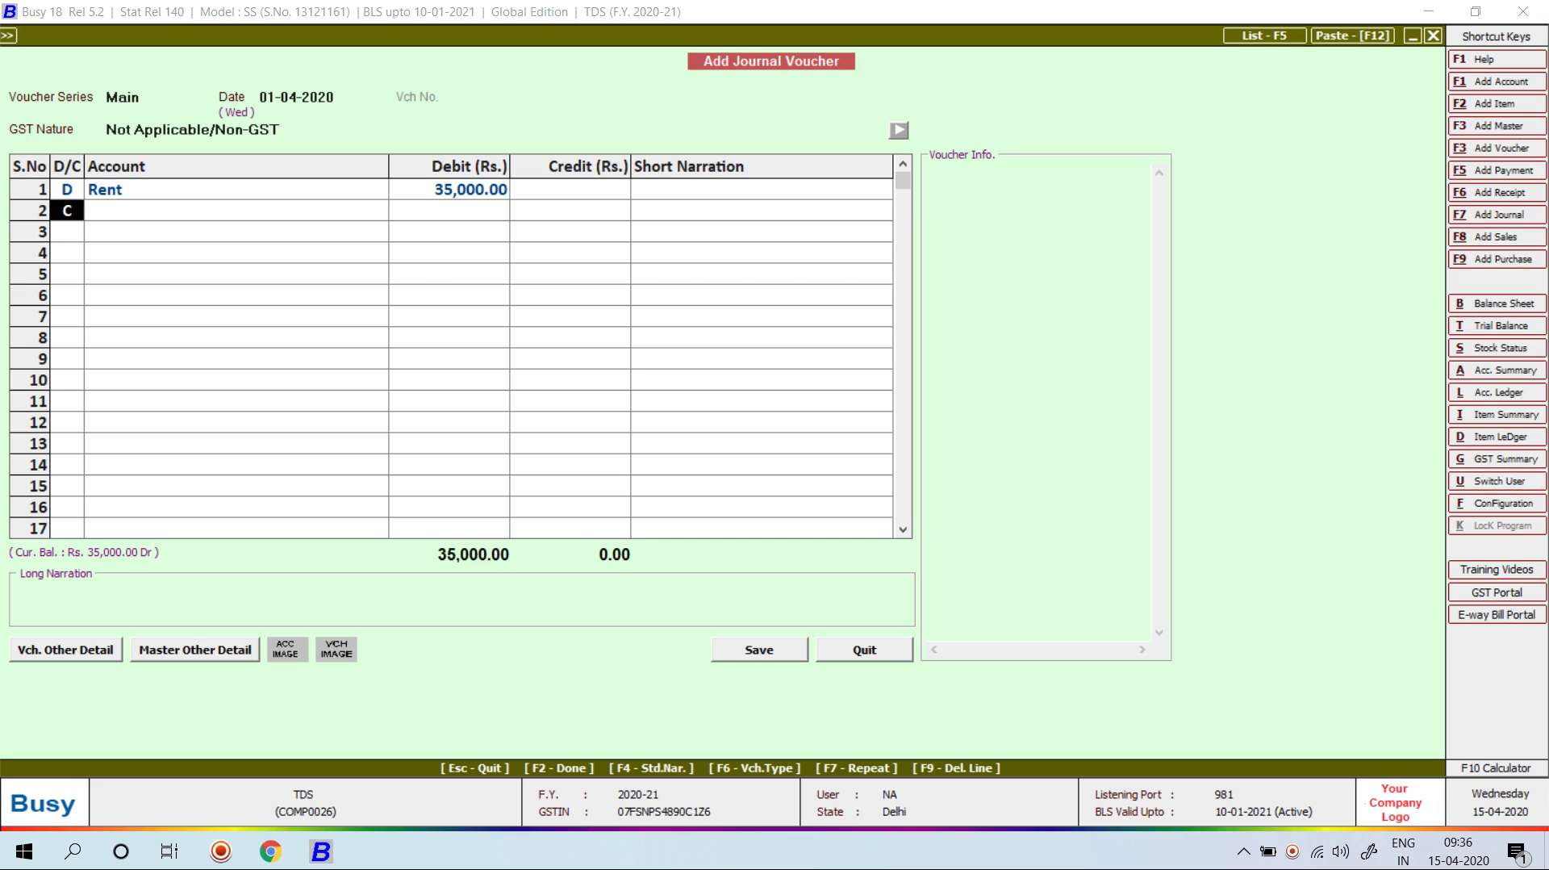
pyautogui.press('Return')
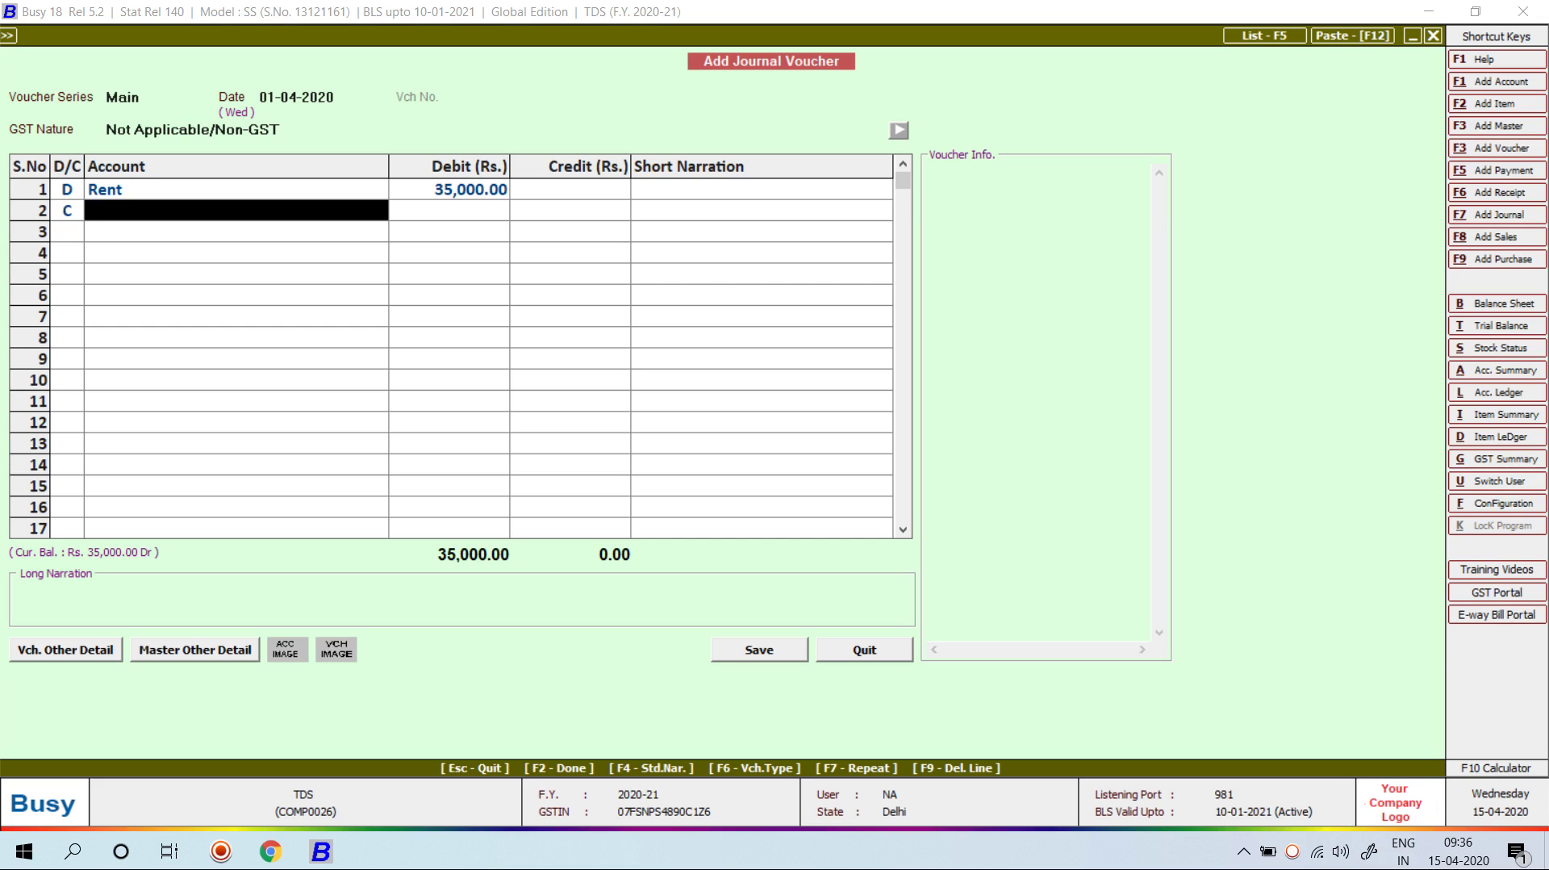
pyautogui.hotkey('alt', 'F1')
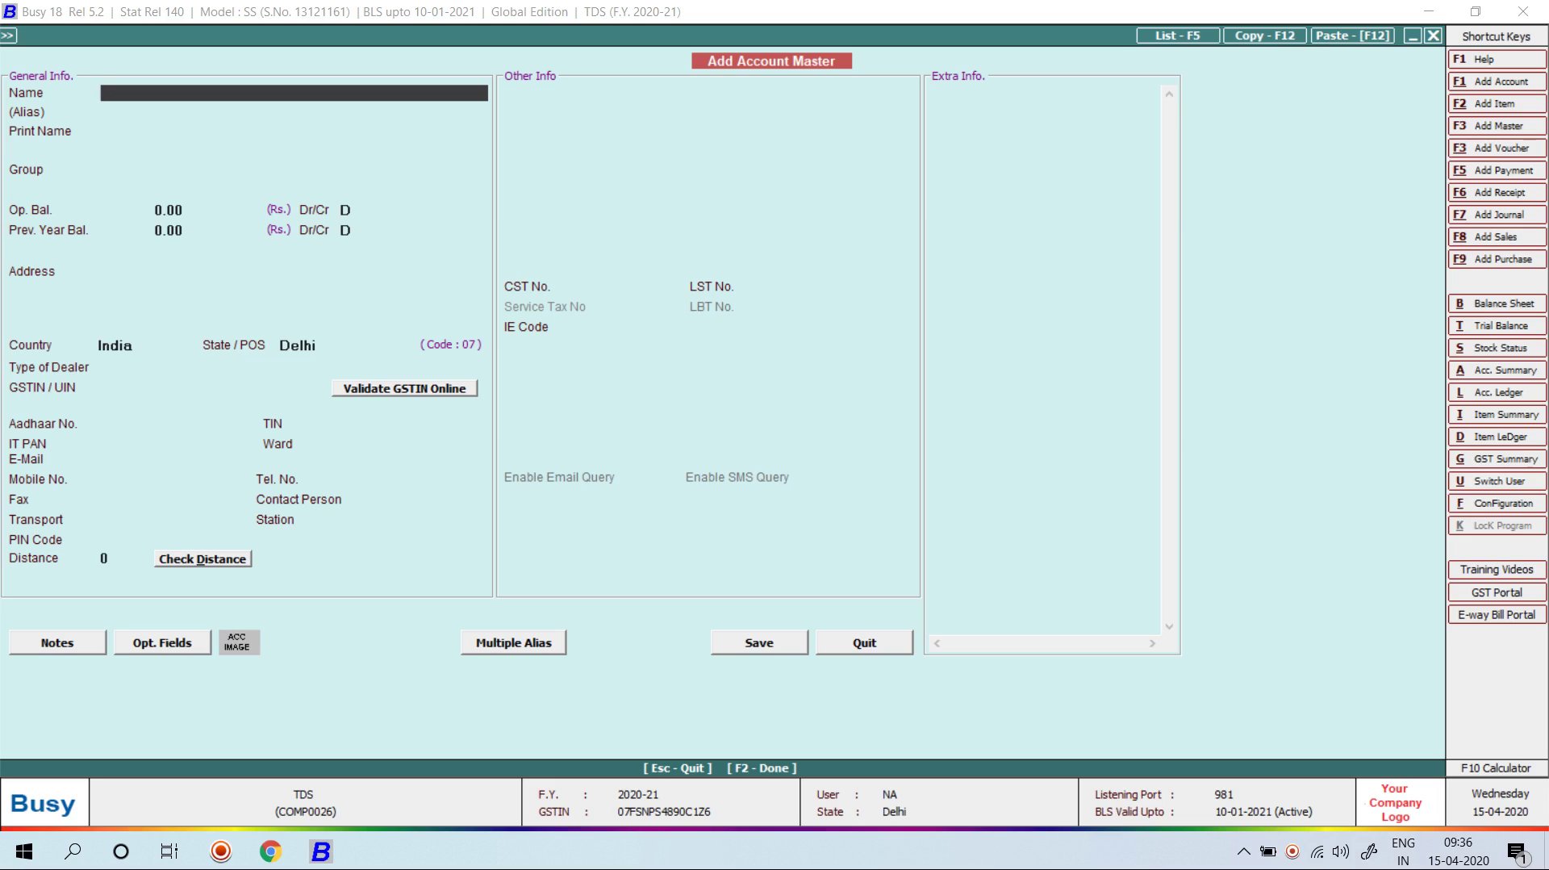
# Step: Name the new party account and place it under Sundry Creditors
pyautogui.press('Return')
pyautogui.press('Return')
pyautogui.press('Return')
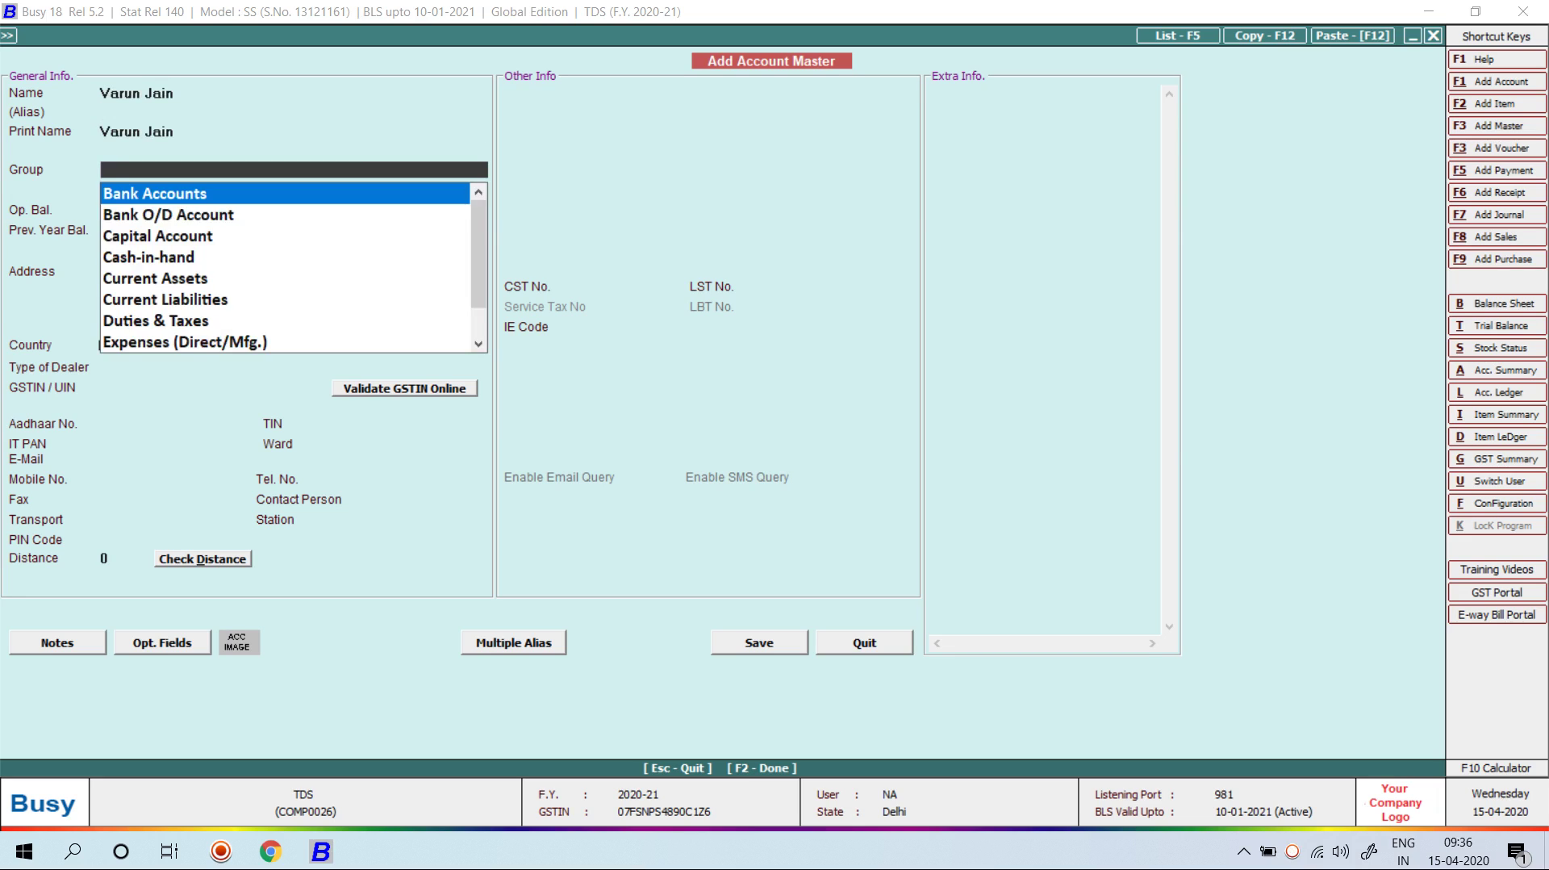
pyautogui.write('sun')
pyautogui.press('Return')
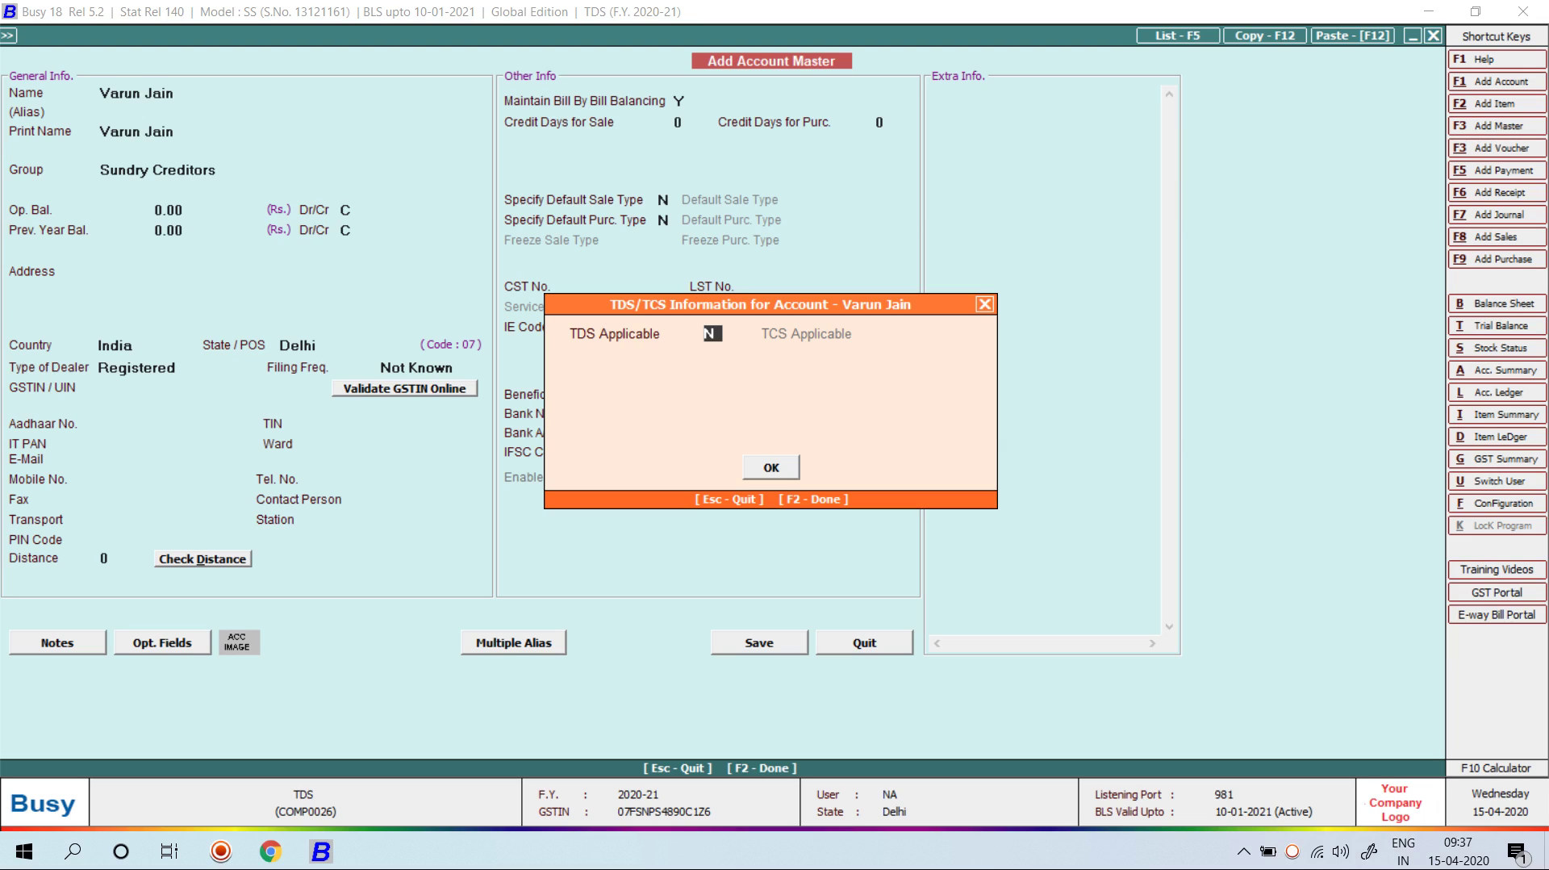
# Step: Make the party TDS applicable as Individual - Residents and enter its IT PAN
pyautogui.press('y')
pyautogui.press('Return')
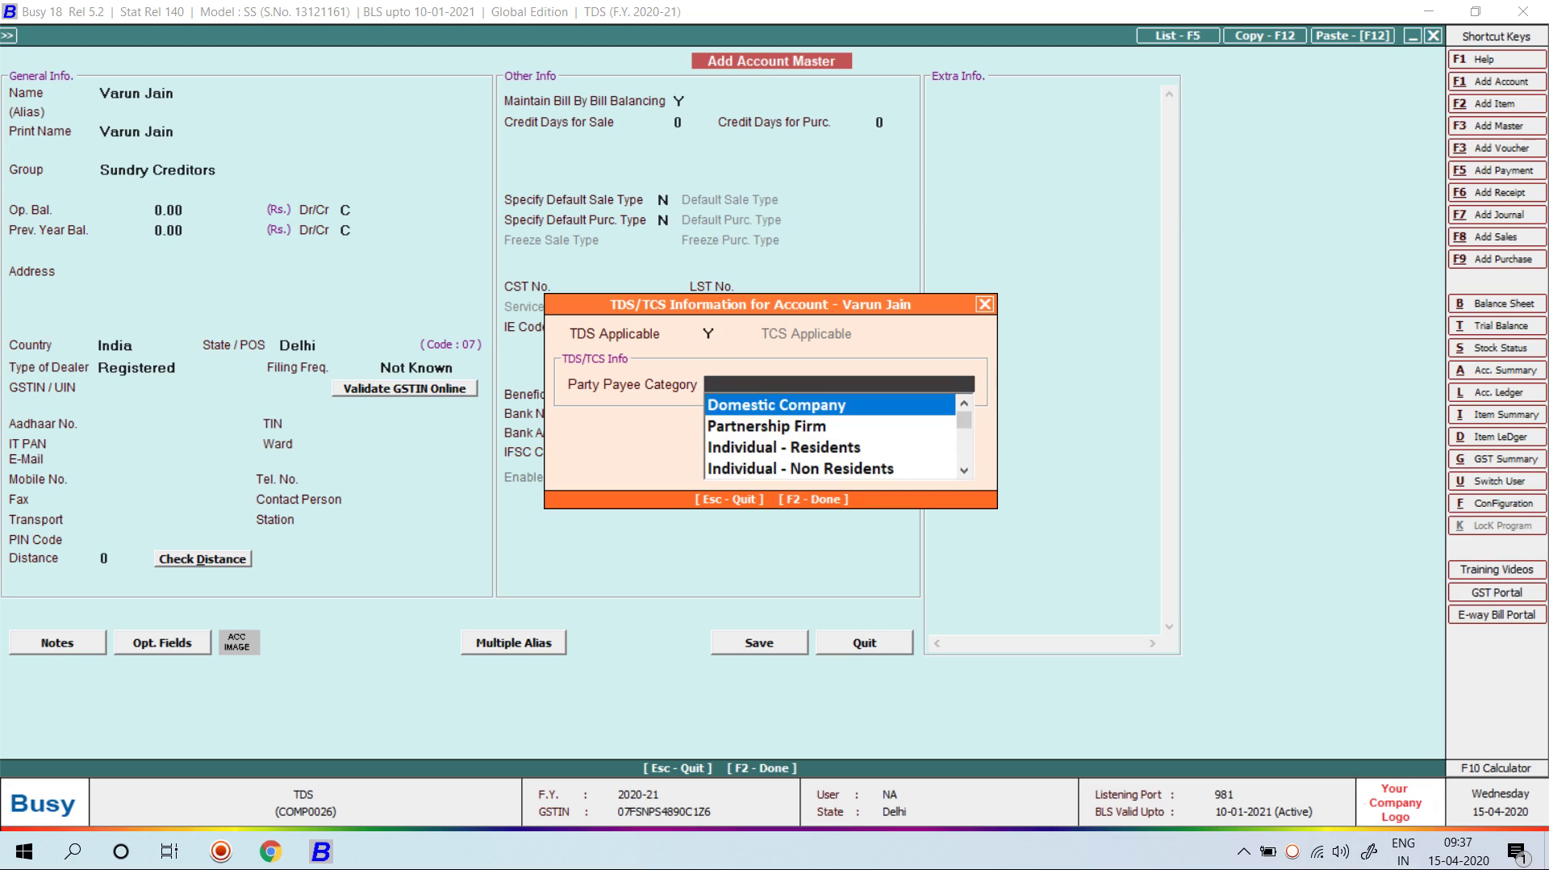
pyautogui.press('Down')
pyautogui.press('Down')
pyautogui.press('Return')
pyautogui.press('Return')
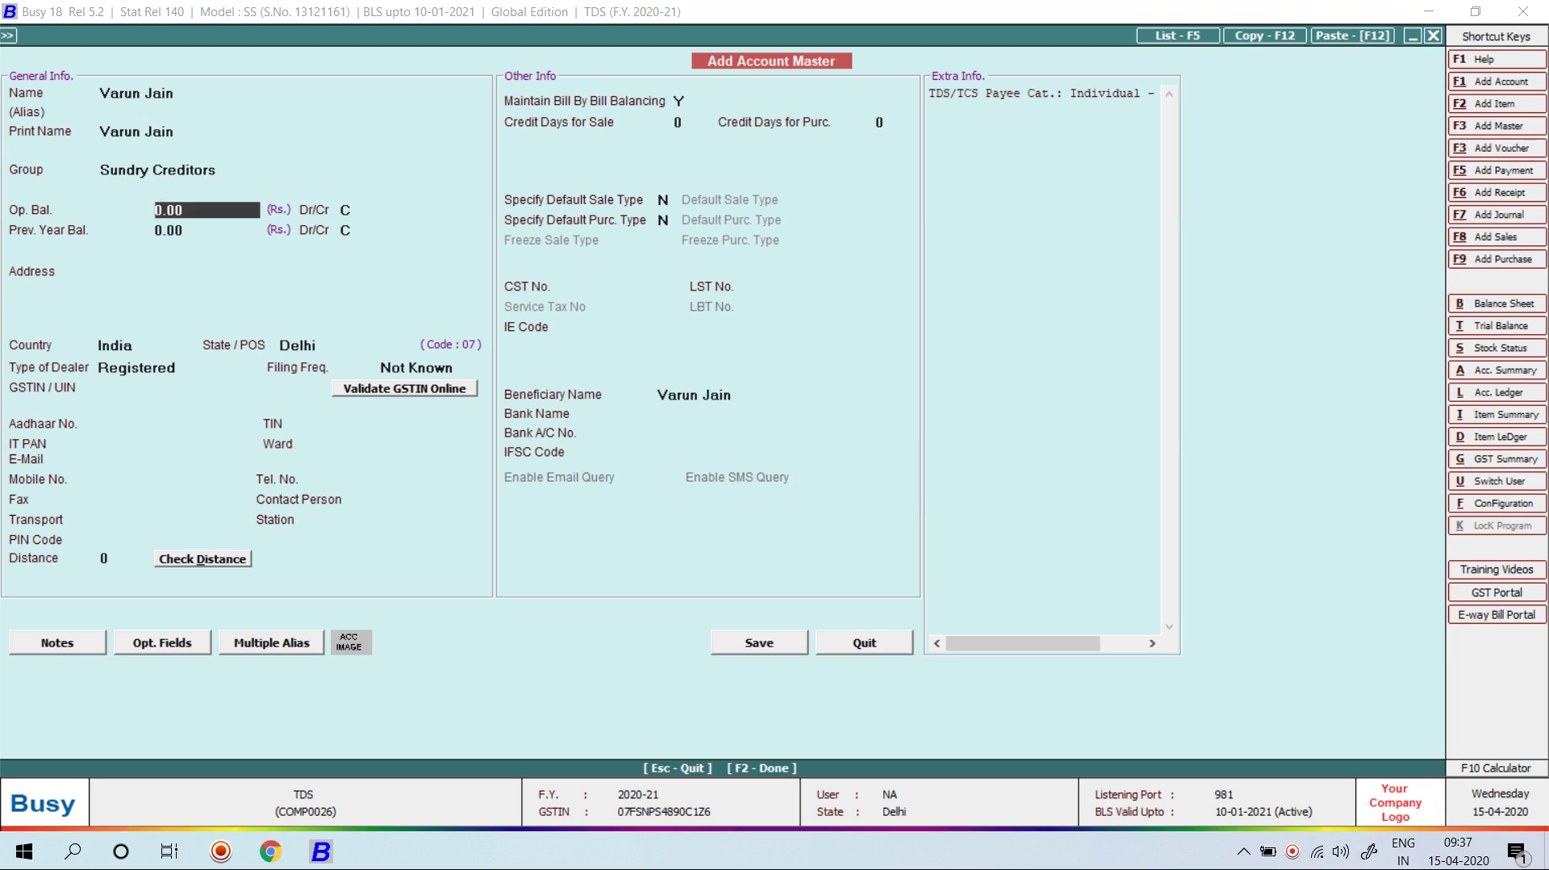
pyautogui.press('Return')
pyautogui.press('Return')
pyautogui.press('Return')
pyautogui.press('Return')
pyautogui.press('Return')
pyautogui.press('Return')
pyautogui.press('Return')
pyautogui.press('Return')
pyautogui.press('Return')
pyautogui.press('Return')
pyautogui.press('Return')
pyautogui.press('Return')
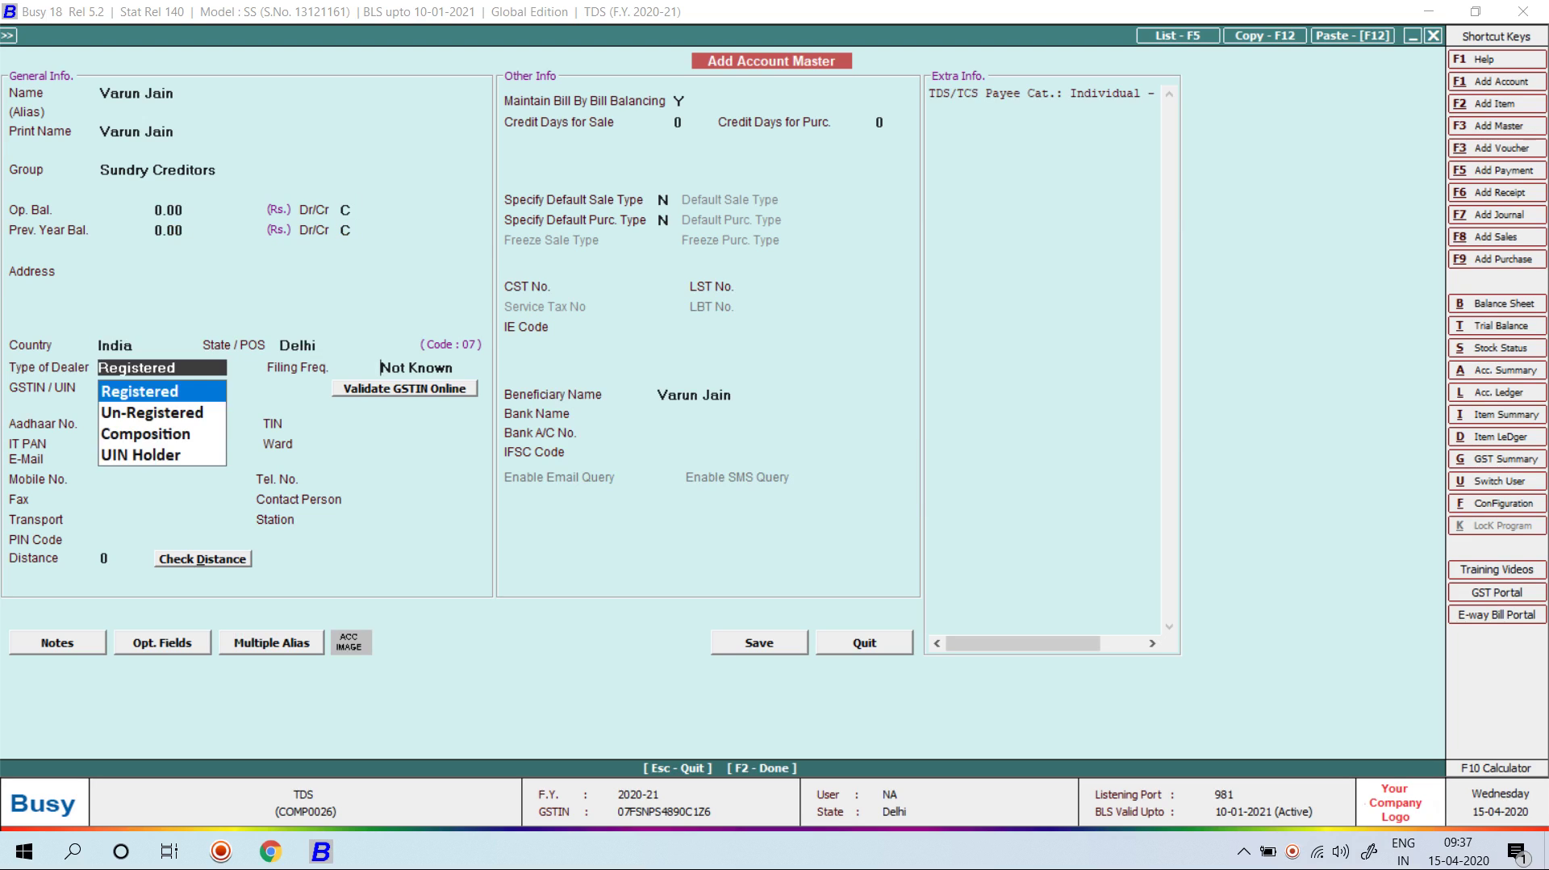
pyautogui.press('Return')
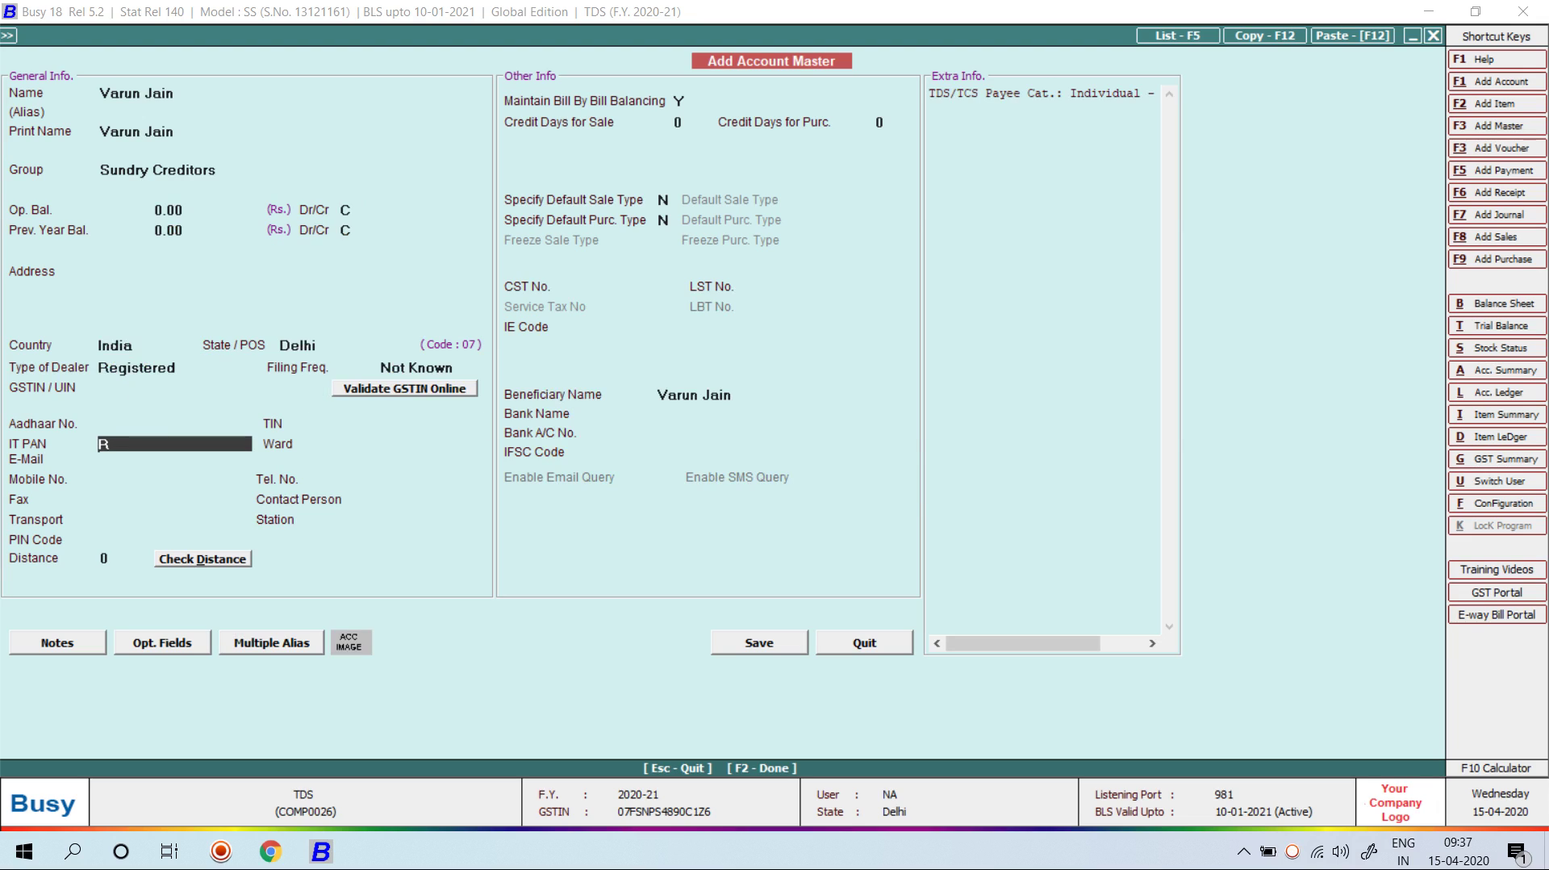
pyautogui.press('Return')
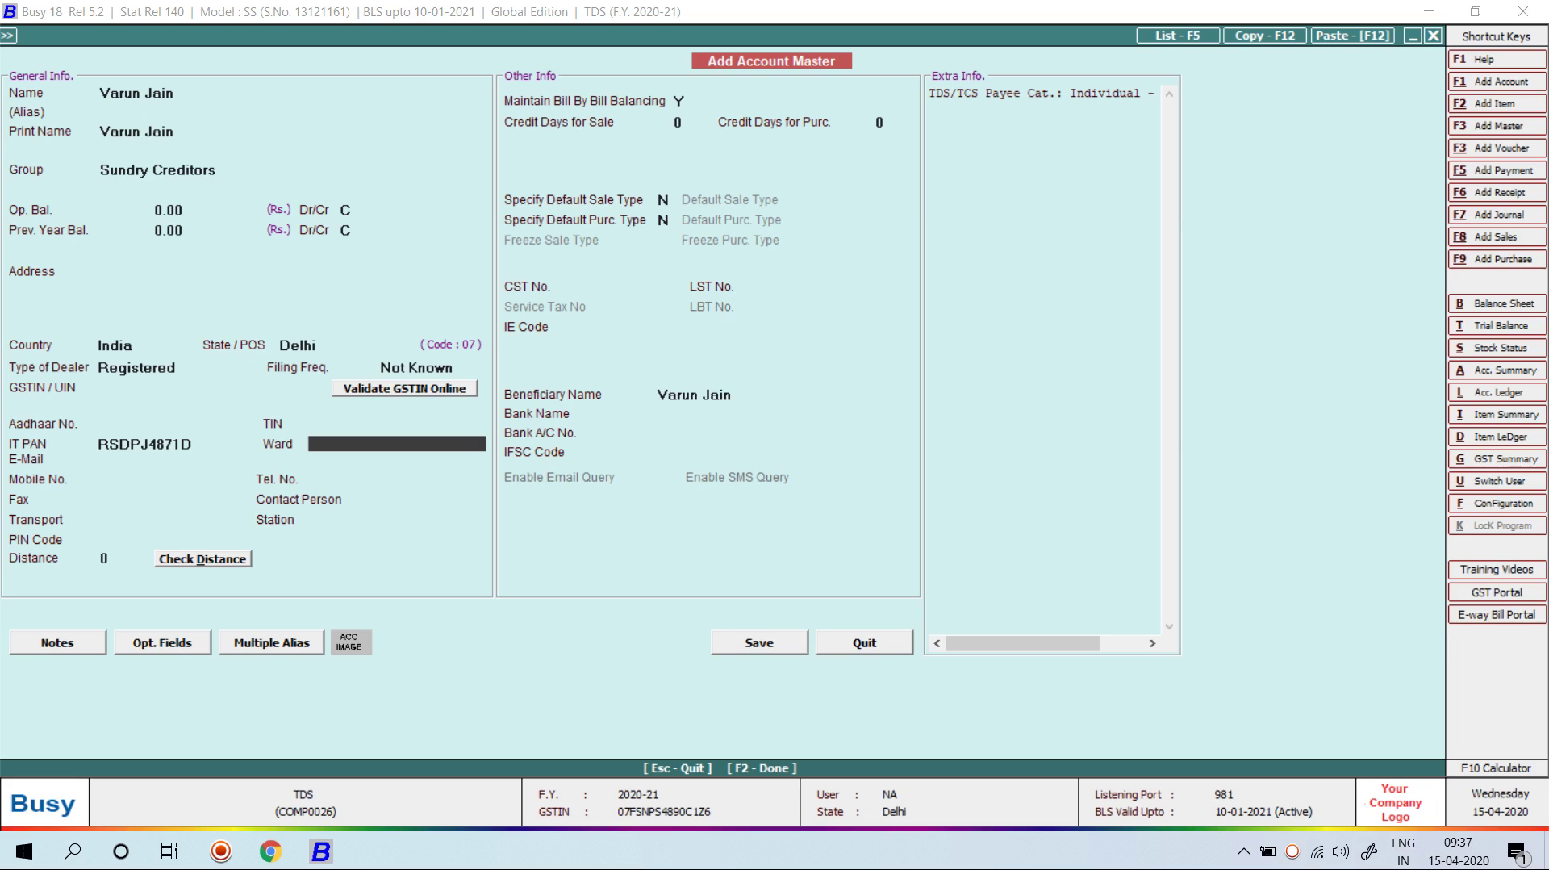
# Step: Set Bill By Bill to N, dealer type Un-Registered, and save the party account
pyautogui.click(679, 101)
pyautogui.write('N')
pyautogui.press('F2')
pyautogui.press('Return')
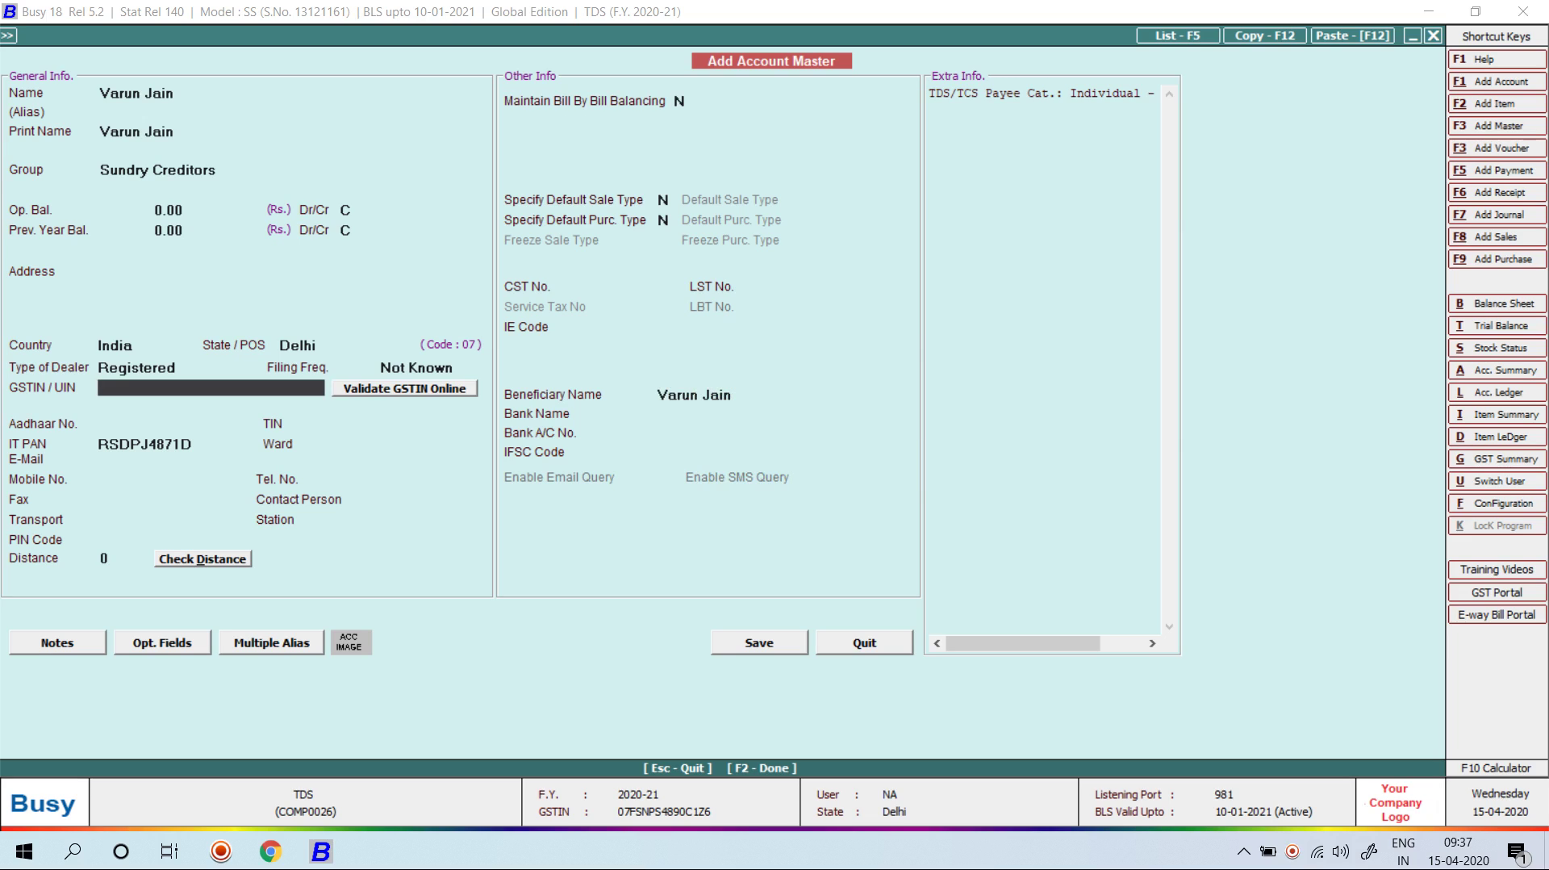
pyautogui.press('F2')
pyautogui.press('Return')
pyautogui.press('Return')
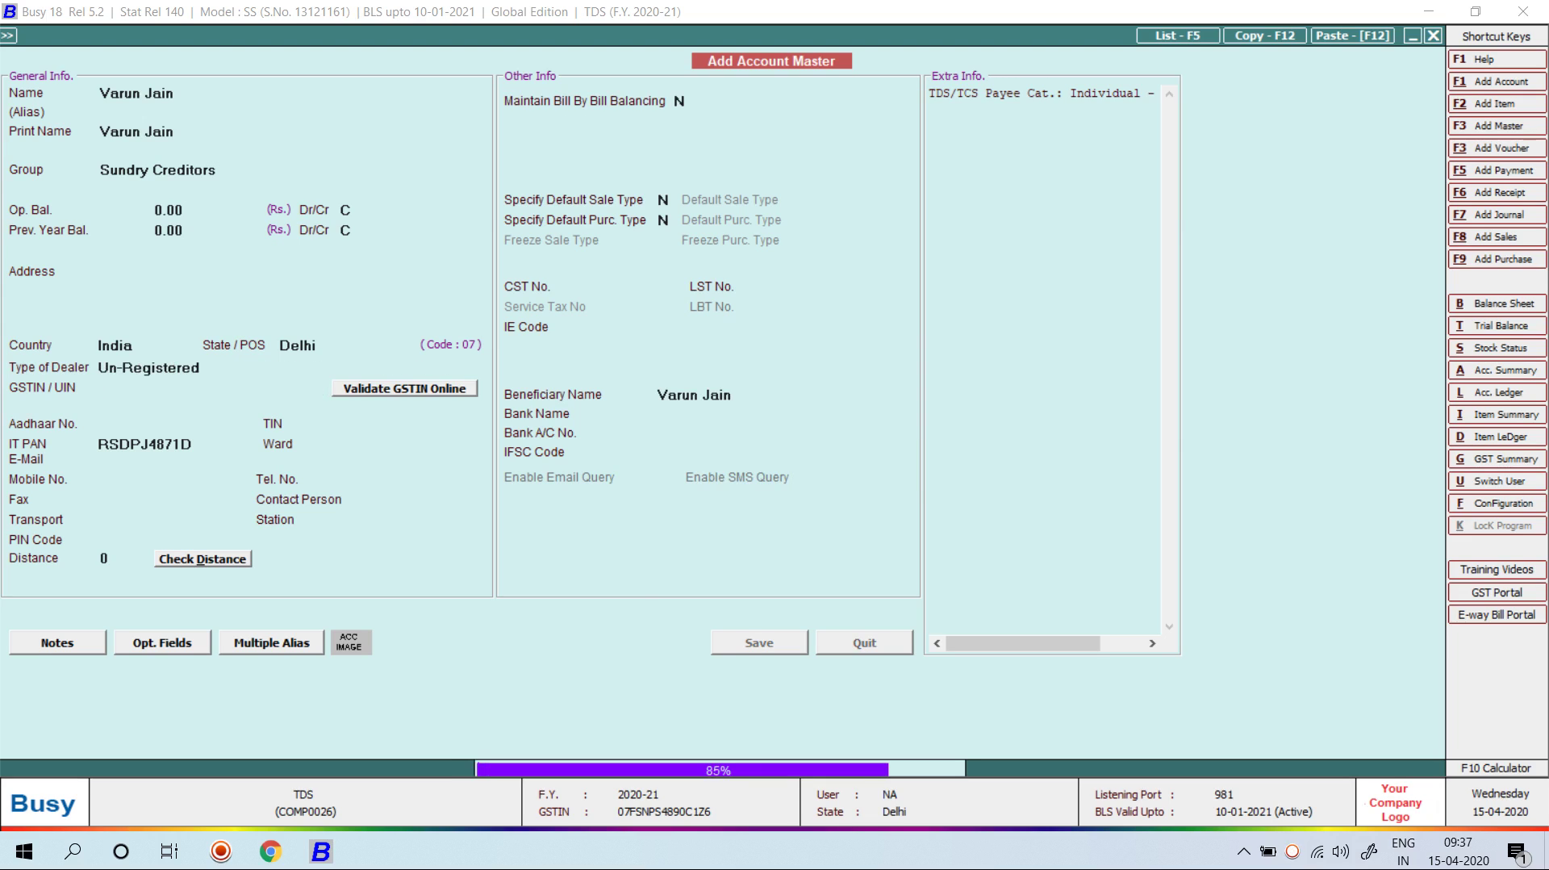
pyautogui.press('Return')
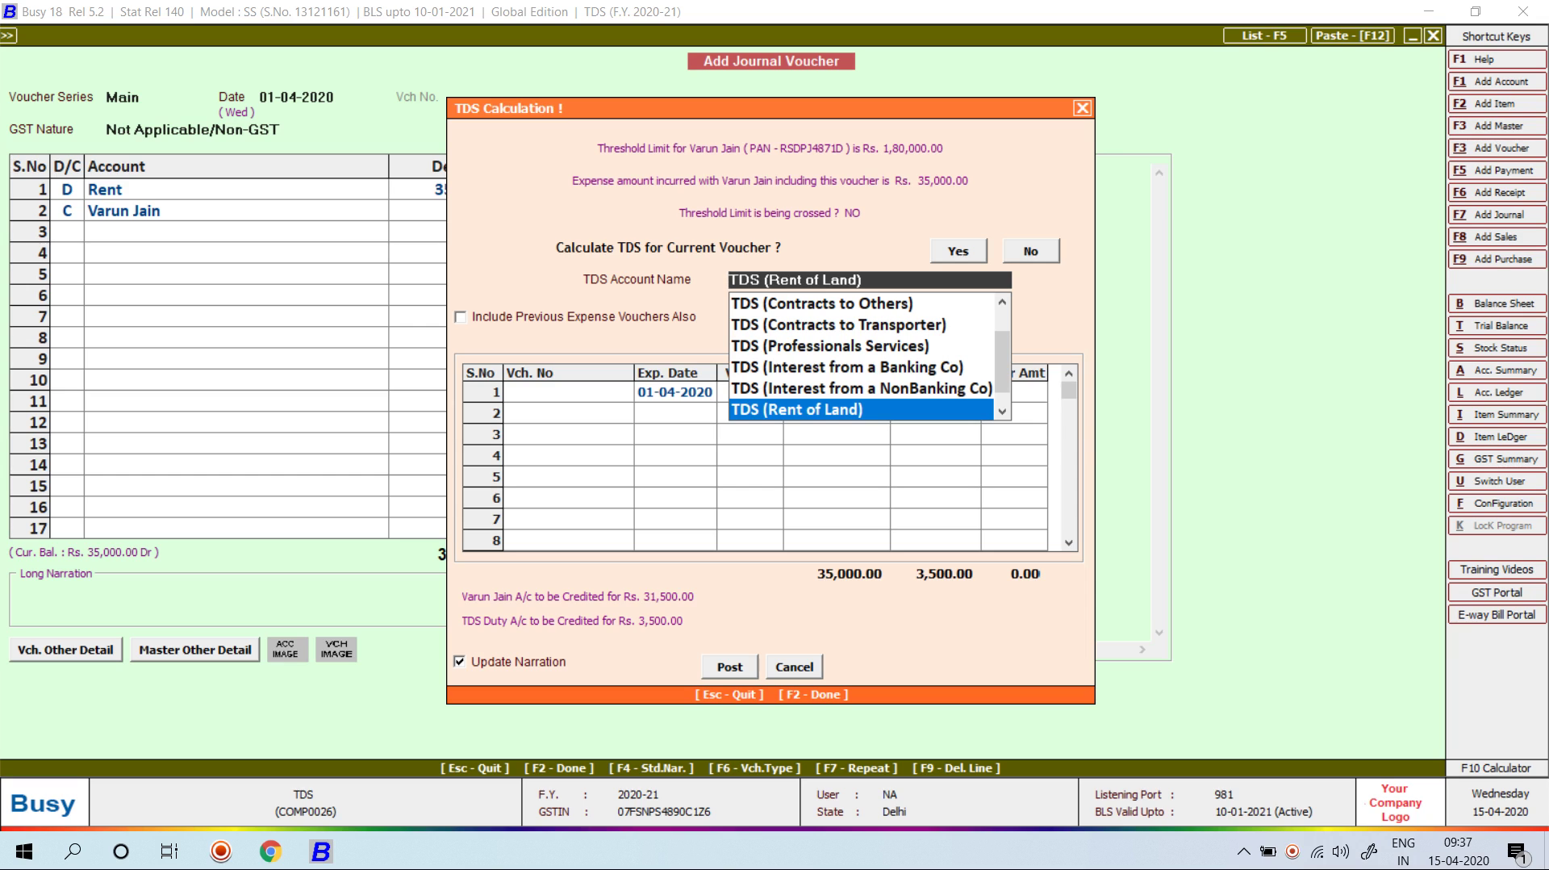
# Step: Post 3,500 TDS (Rent of Land) on the 35,000 rent, crediting the party 31,500
pyautogui.press('Return')
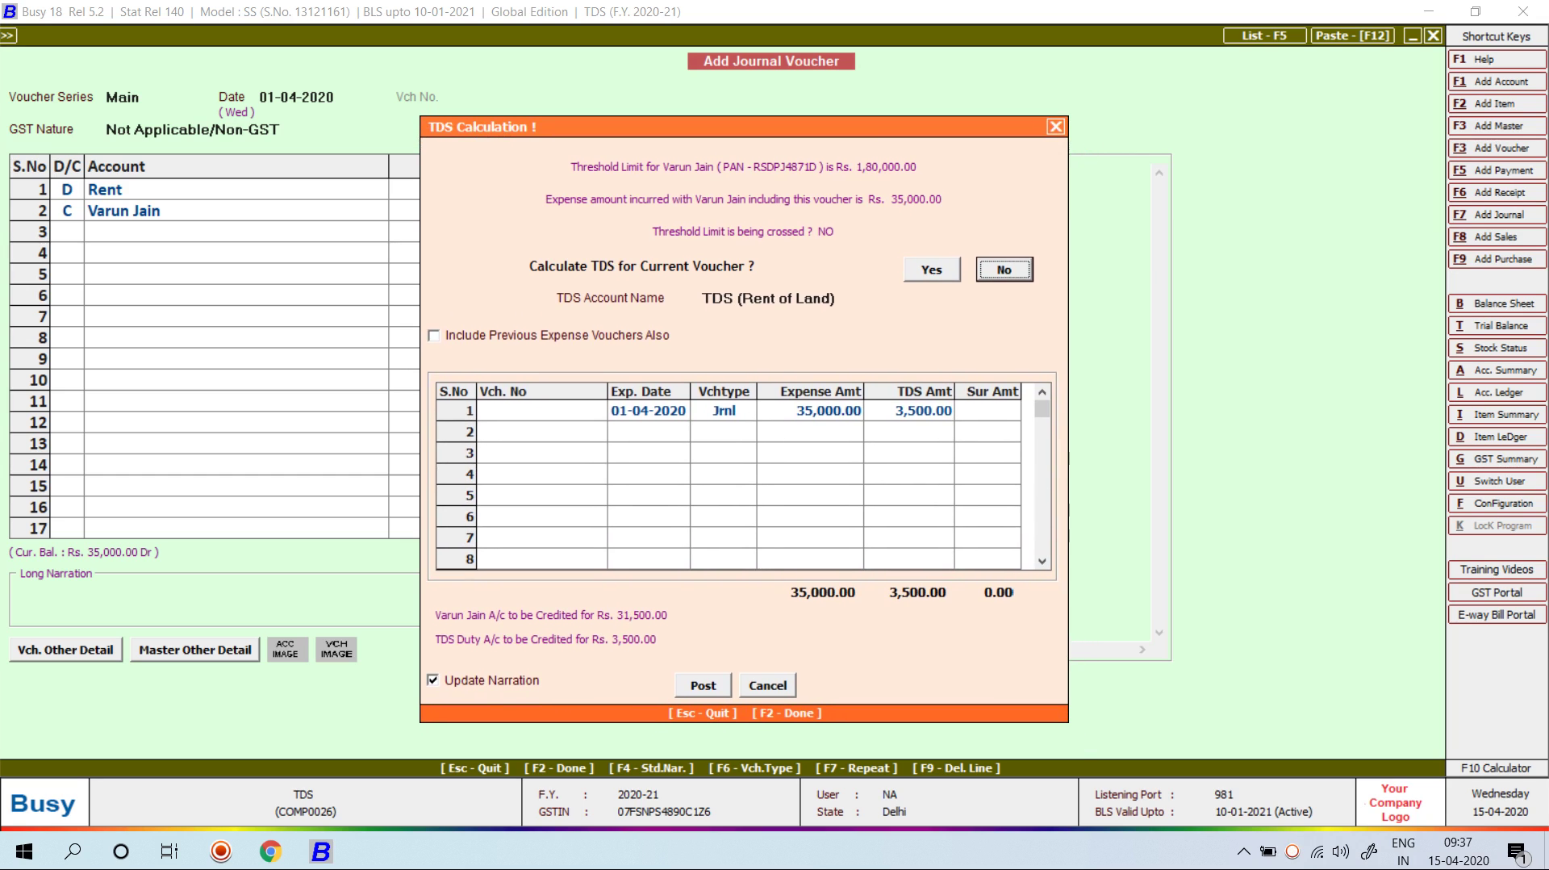
pyautogui.press('Left')
pyautogui.press('Return')
pyautogui.press('Return')
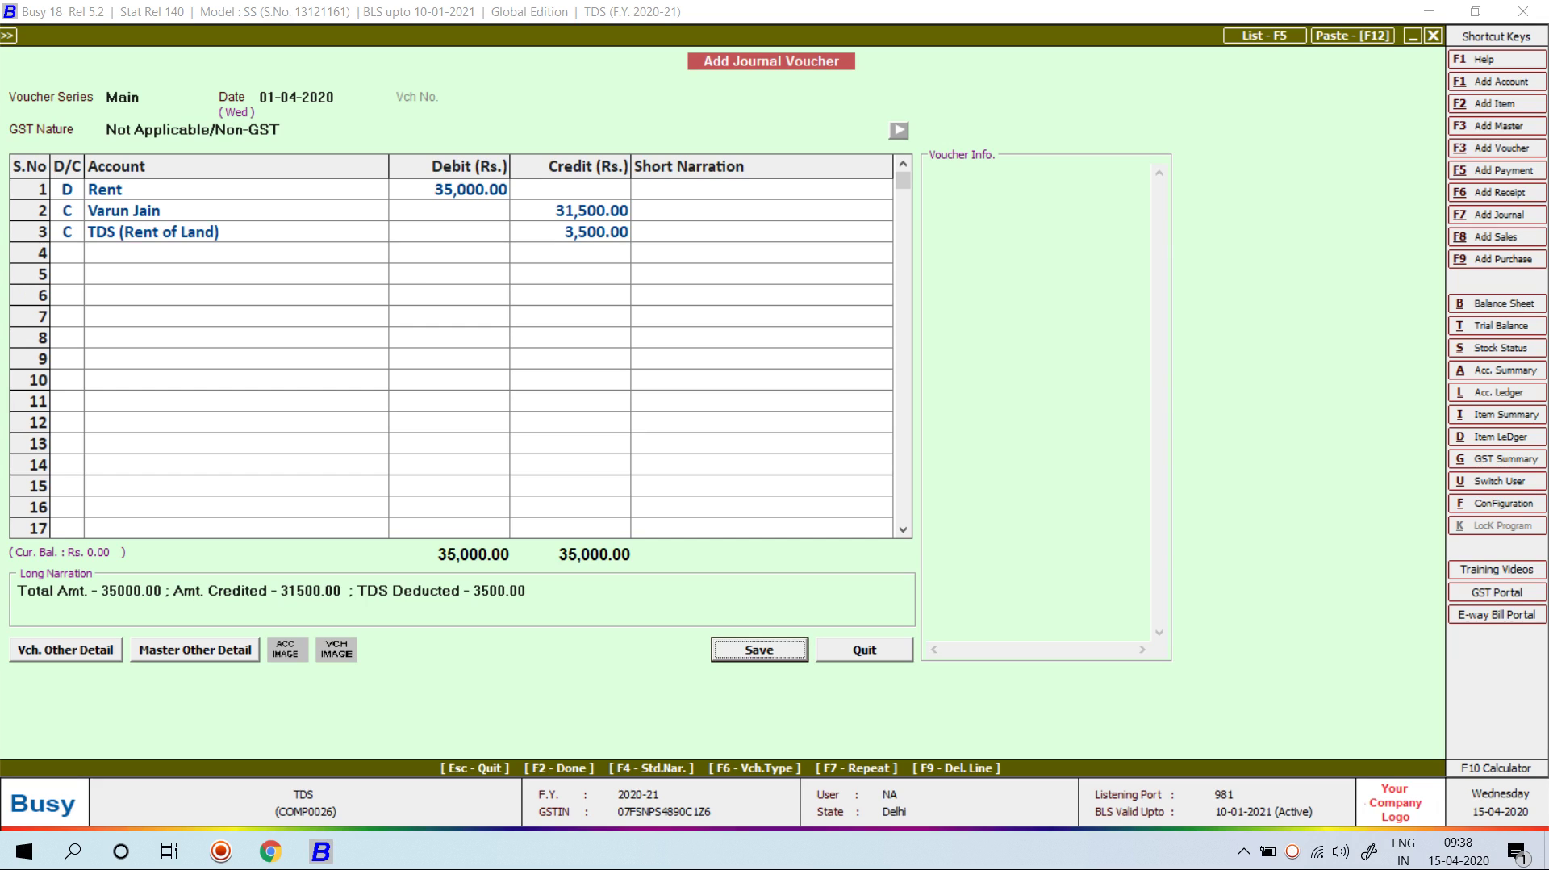
# Step: Enter REF-2 as the TDS deduction reference and save the rent voucher
pyautogui.press('Return')
pyautogui.press('Return')
pyautogui.press('Return')
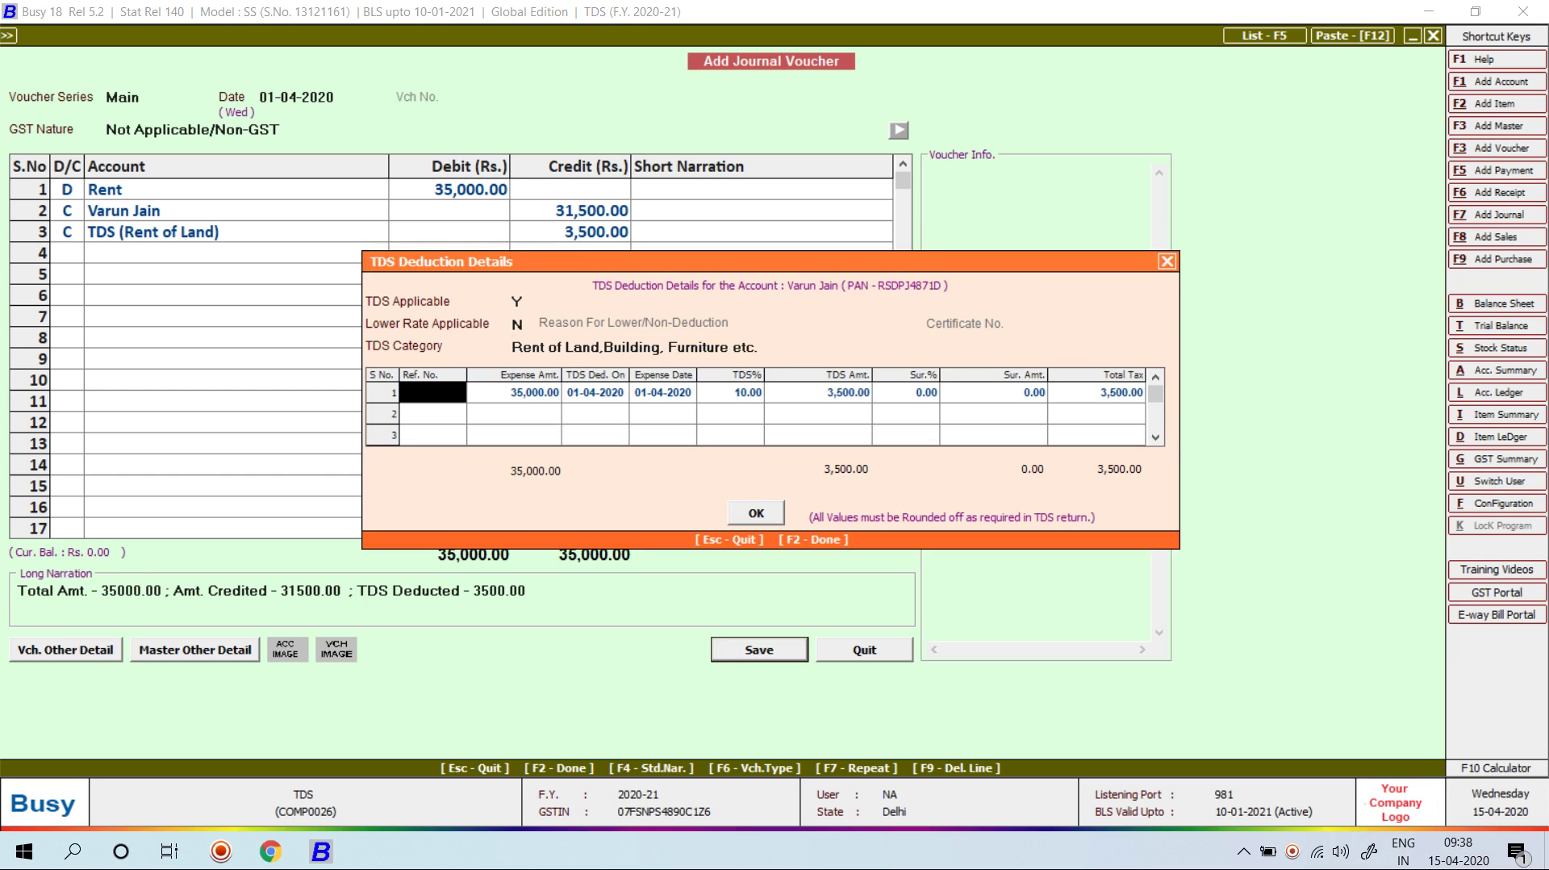
pyautogui.write('rEF-2')
pyautogui.press('Return')
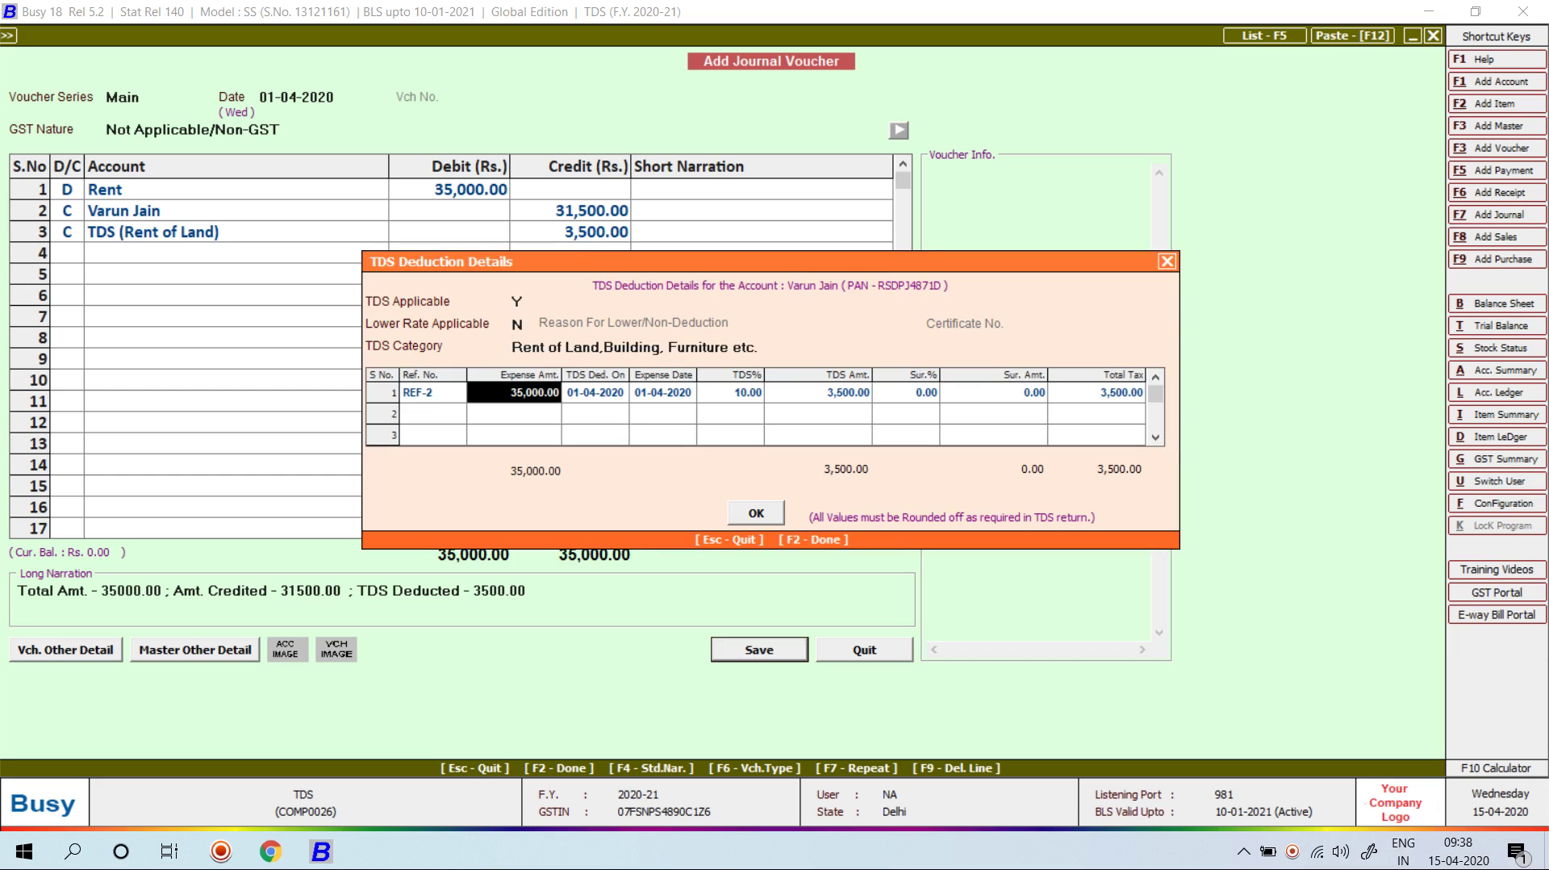
pyautogui.press('F2')
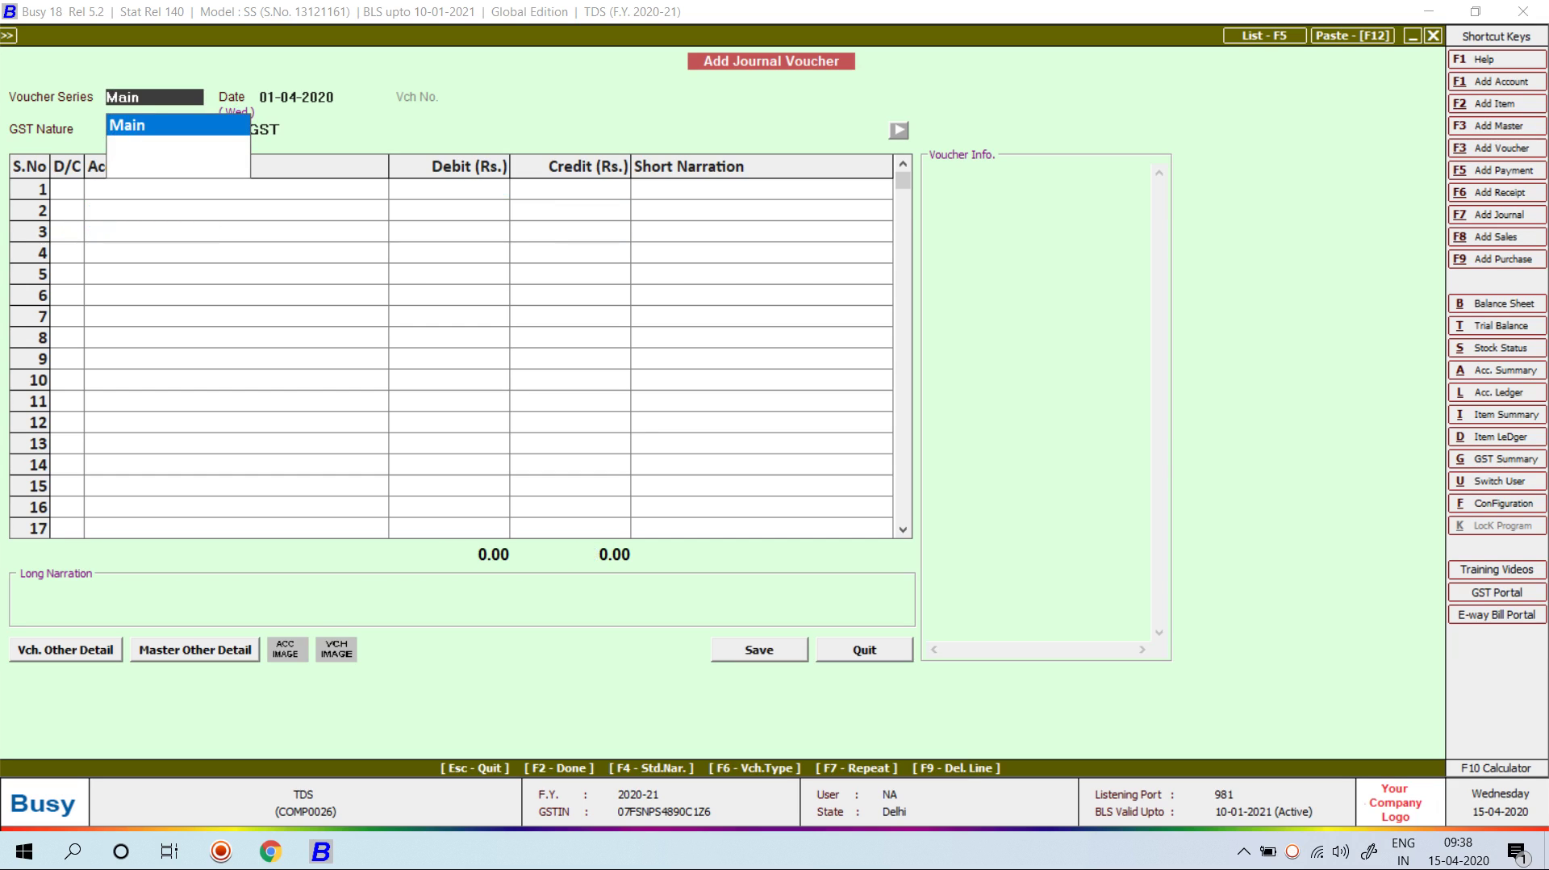
# Step: Start a new payment voucher dated 10-07-2020 in the Main series
pyautogui.press('Escape')
pyautogui.press('Escape')
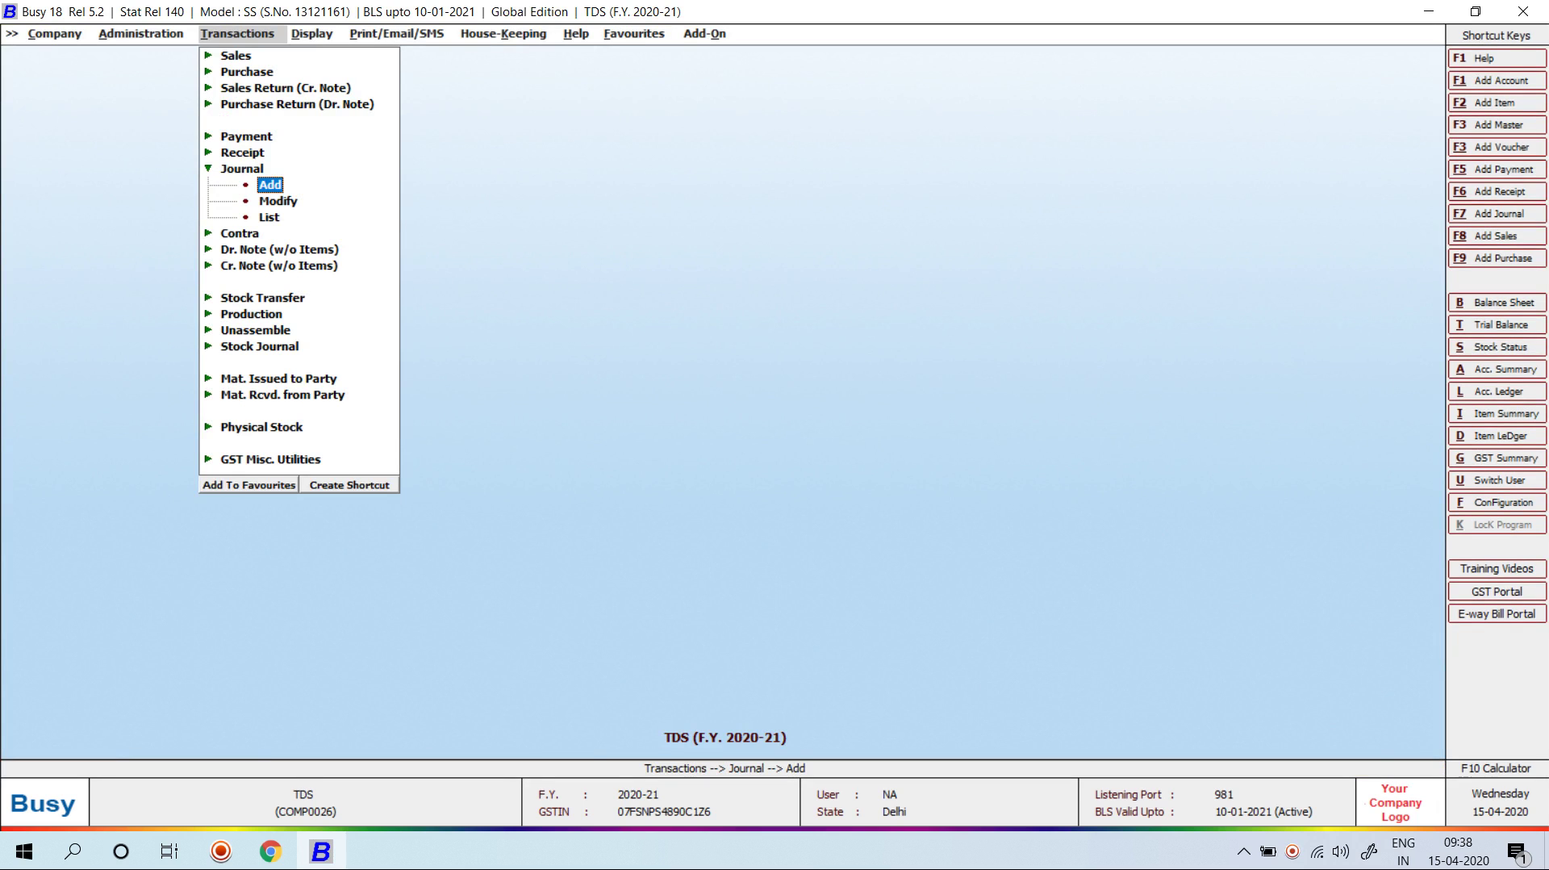
pyautogui.press('Up')
pyautogui.press('Up')
pyautogui.press('Up')
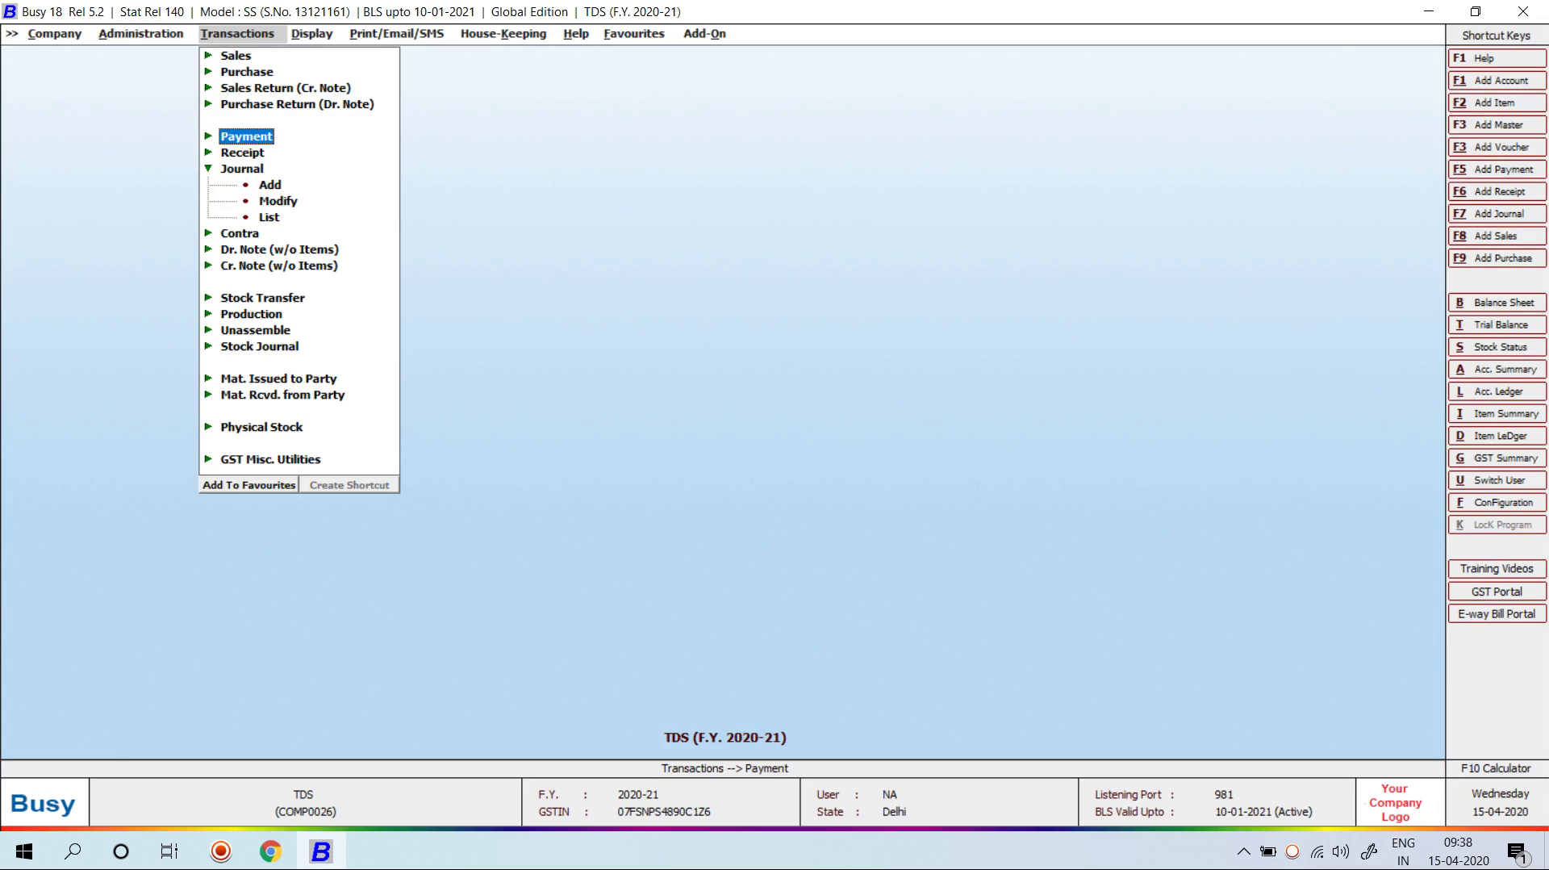
pyautogui.press('Return')
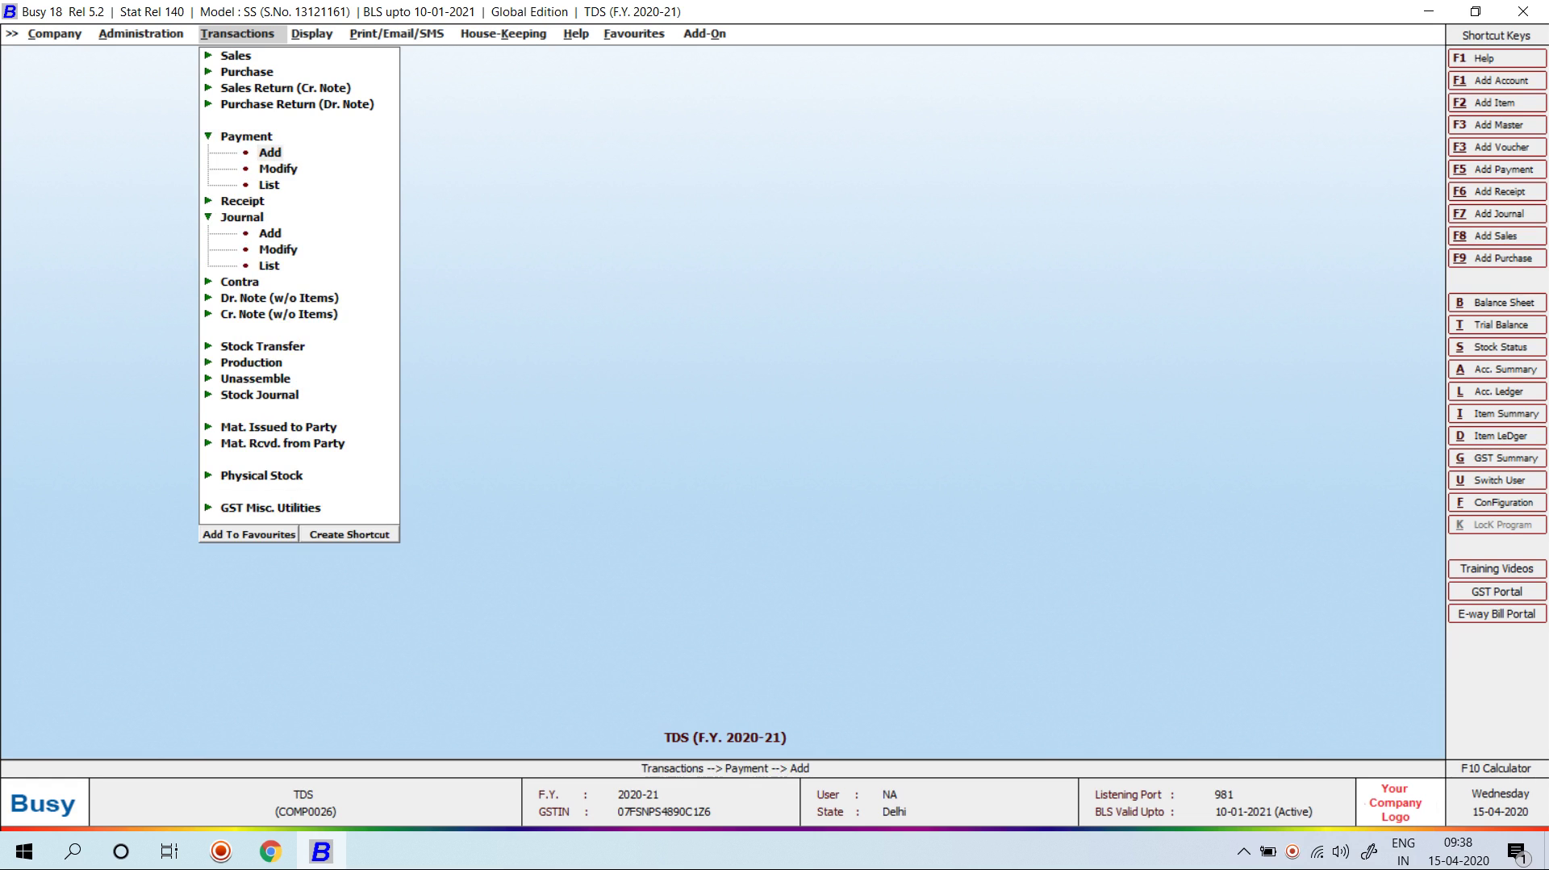
pyautogui.press('Return')
pyautogui.press('Return')
pyautogui.write('10-7')
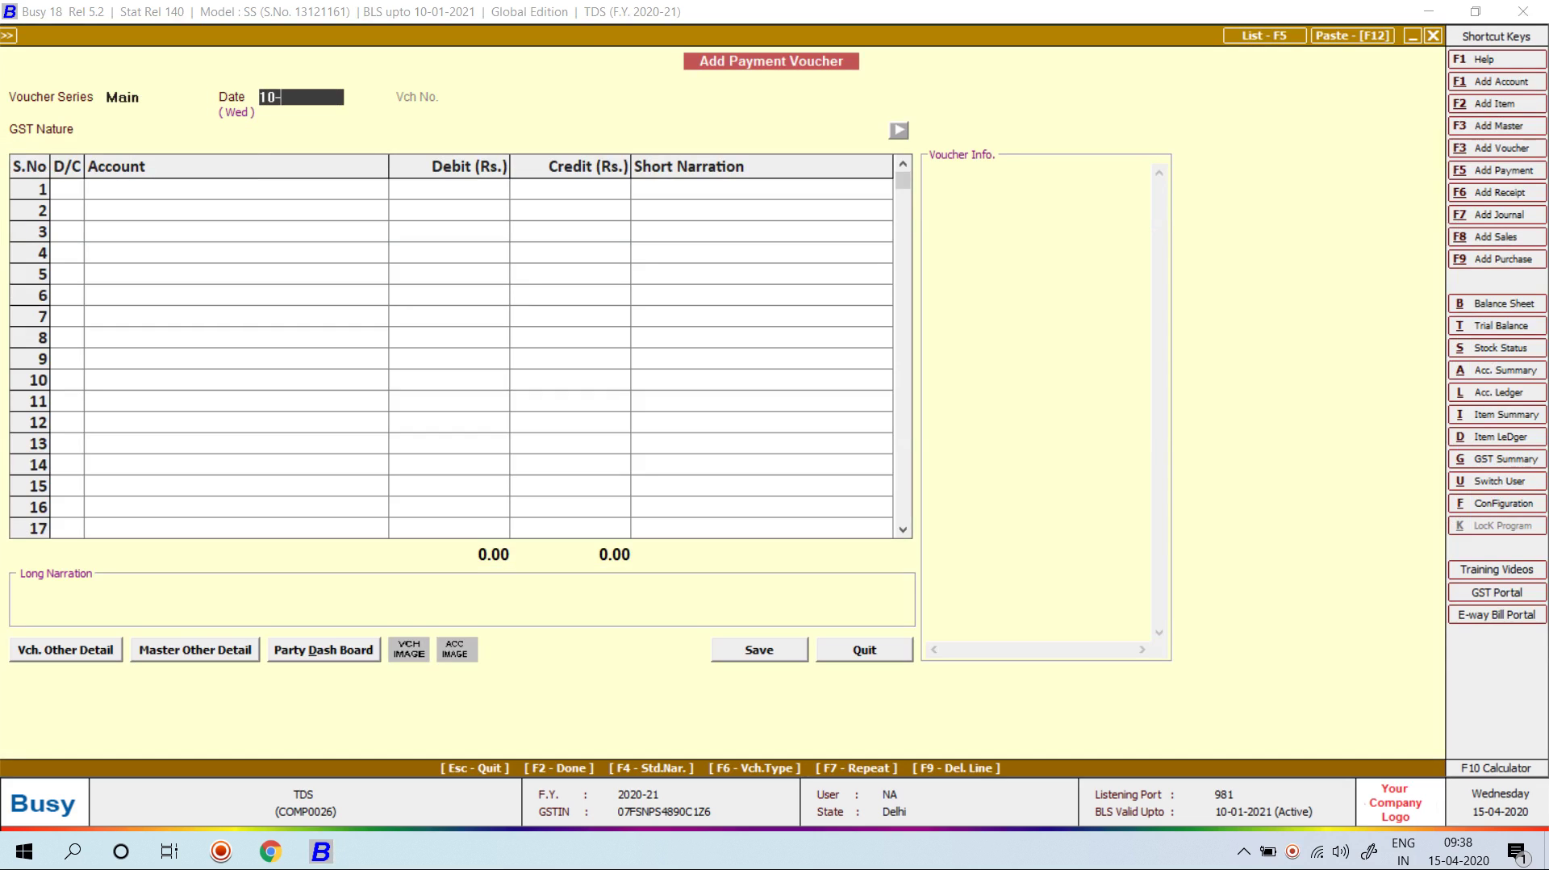
pyautogui.press('Return')
pyautogui.press('Return')
pyautogui.press('Return')
# Step: Debit TDS (Contracts to Individuals/HUF) with 1,200
pyautogui.write('TDS')
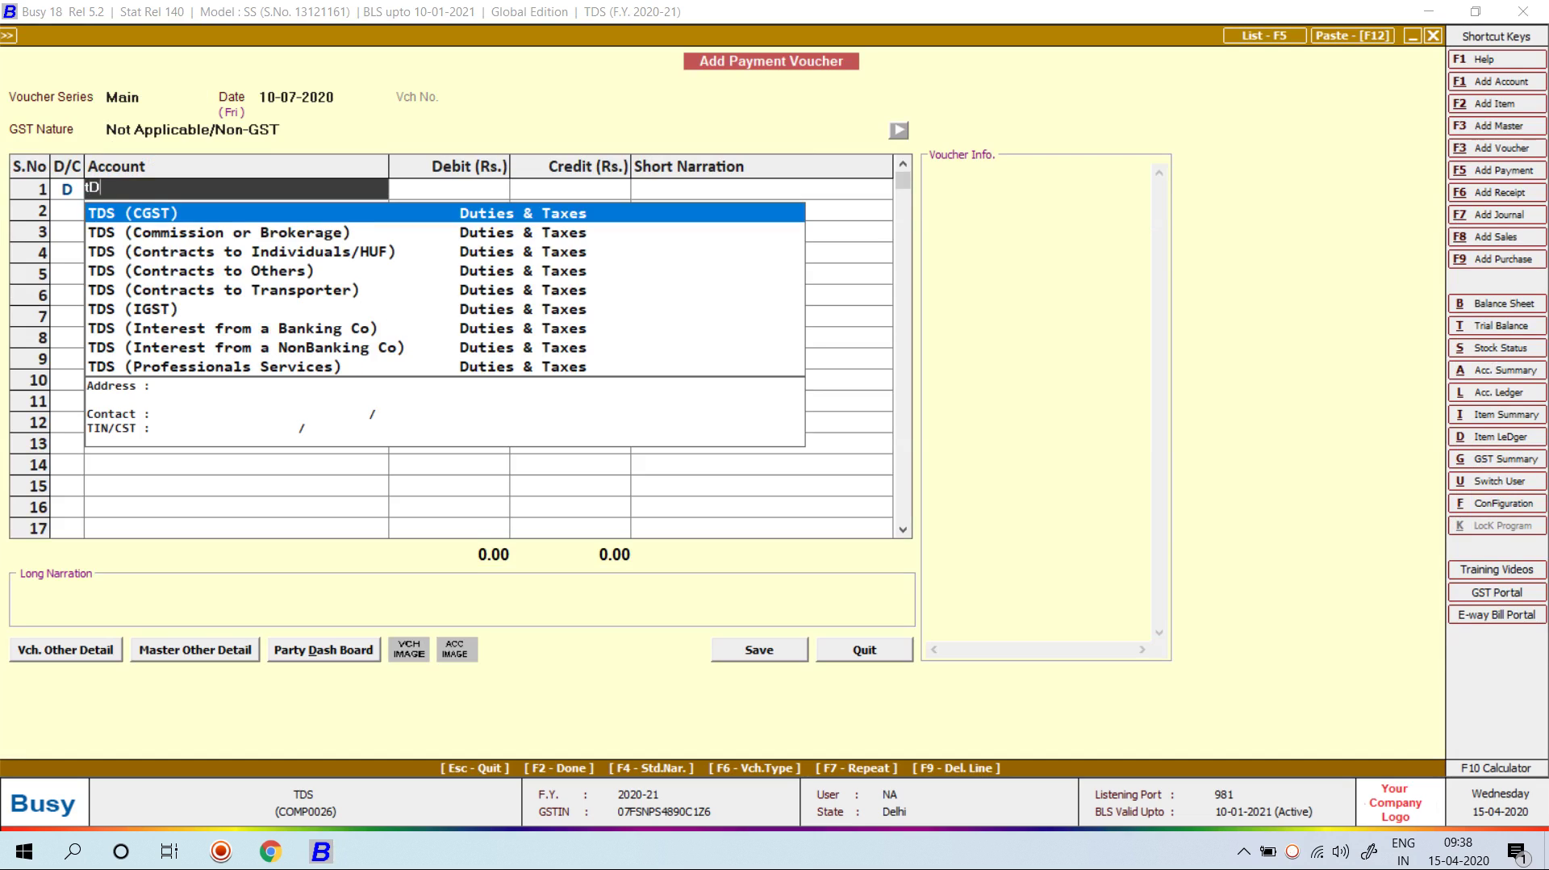
pyautogui.press('Down')
pyautogui.press('Down')
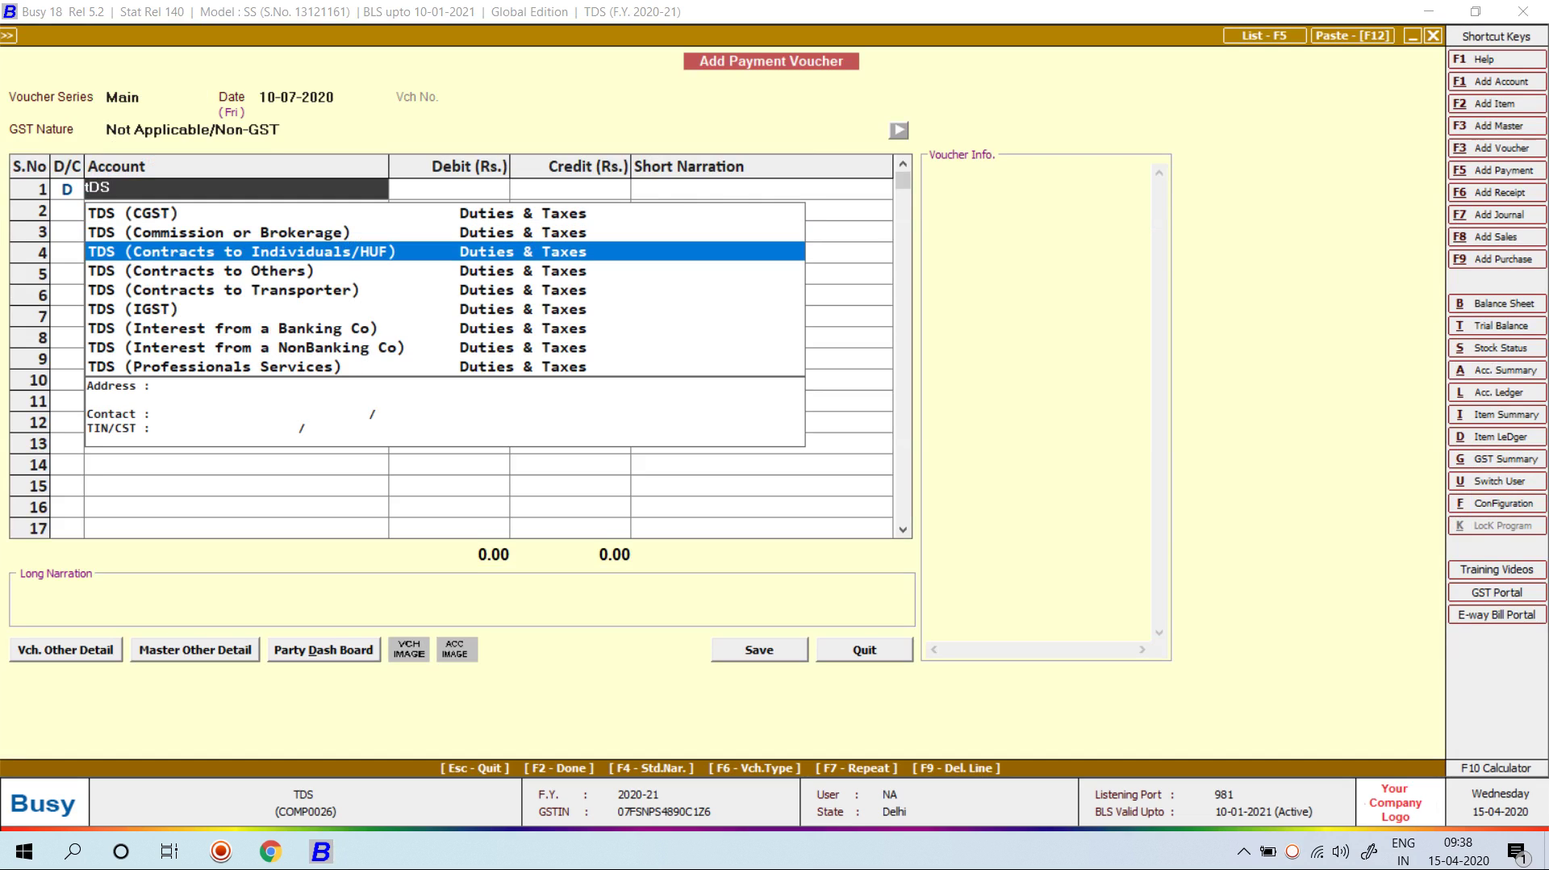
pyautogui.press('Return')
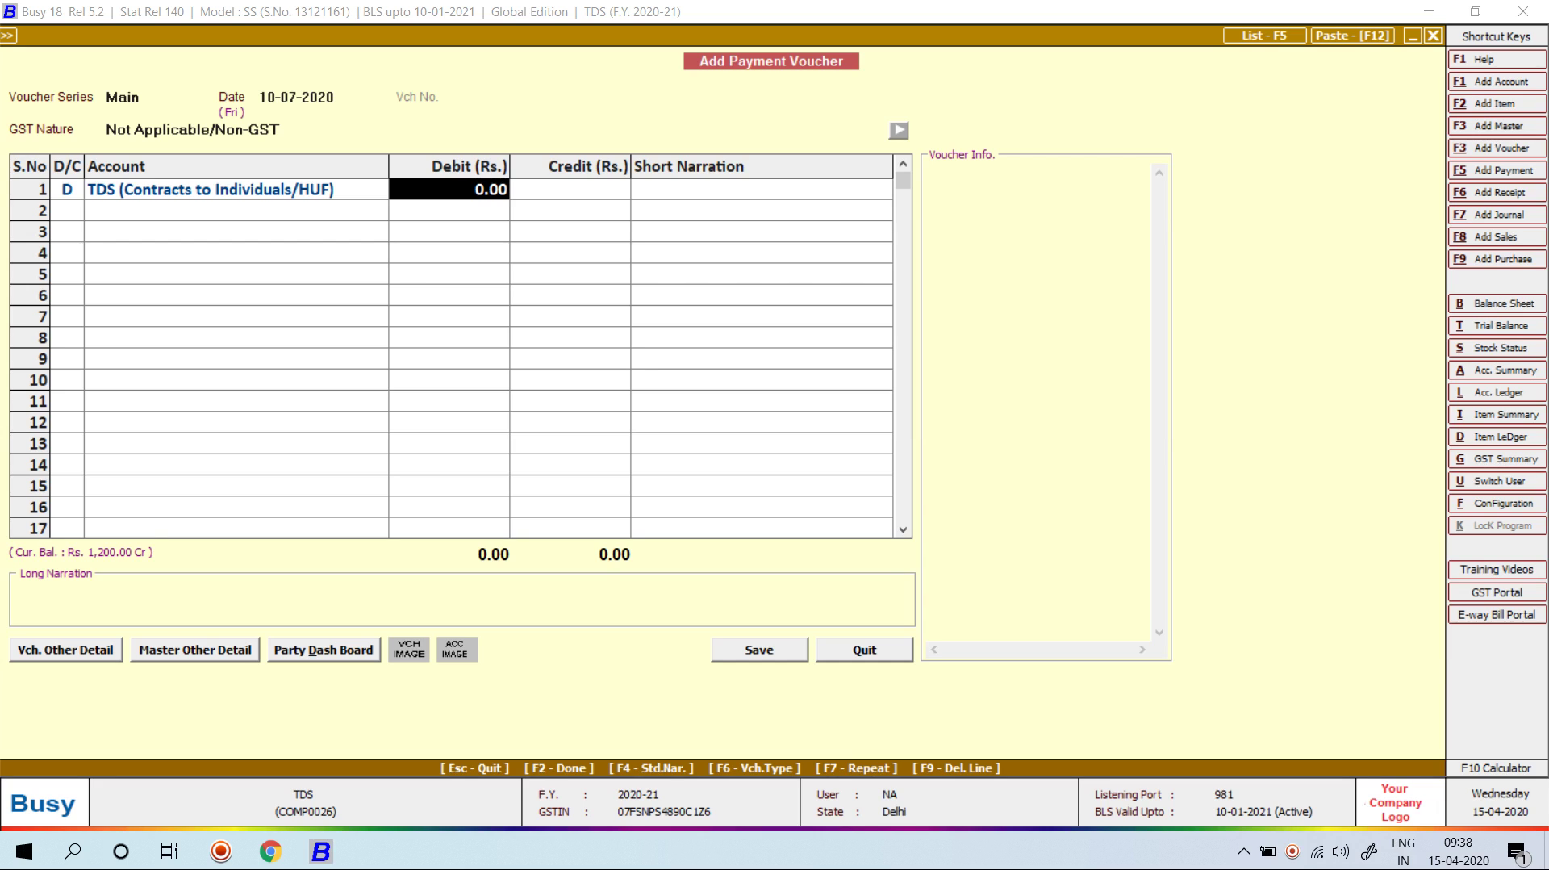
pyautogui.write('1200')
pyautogui.press('Return')
# Step: Add a second debit of 3,500 to TDS (Rent of Land)
pyautogui.press('d')
pyautogui.press('Return')
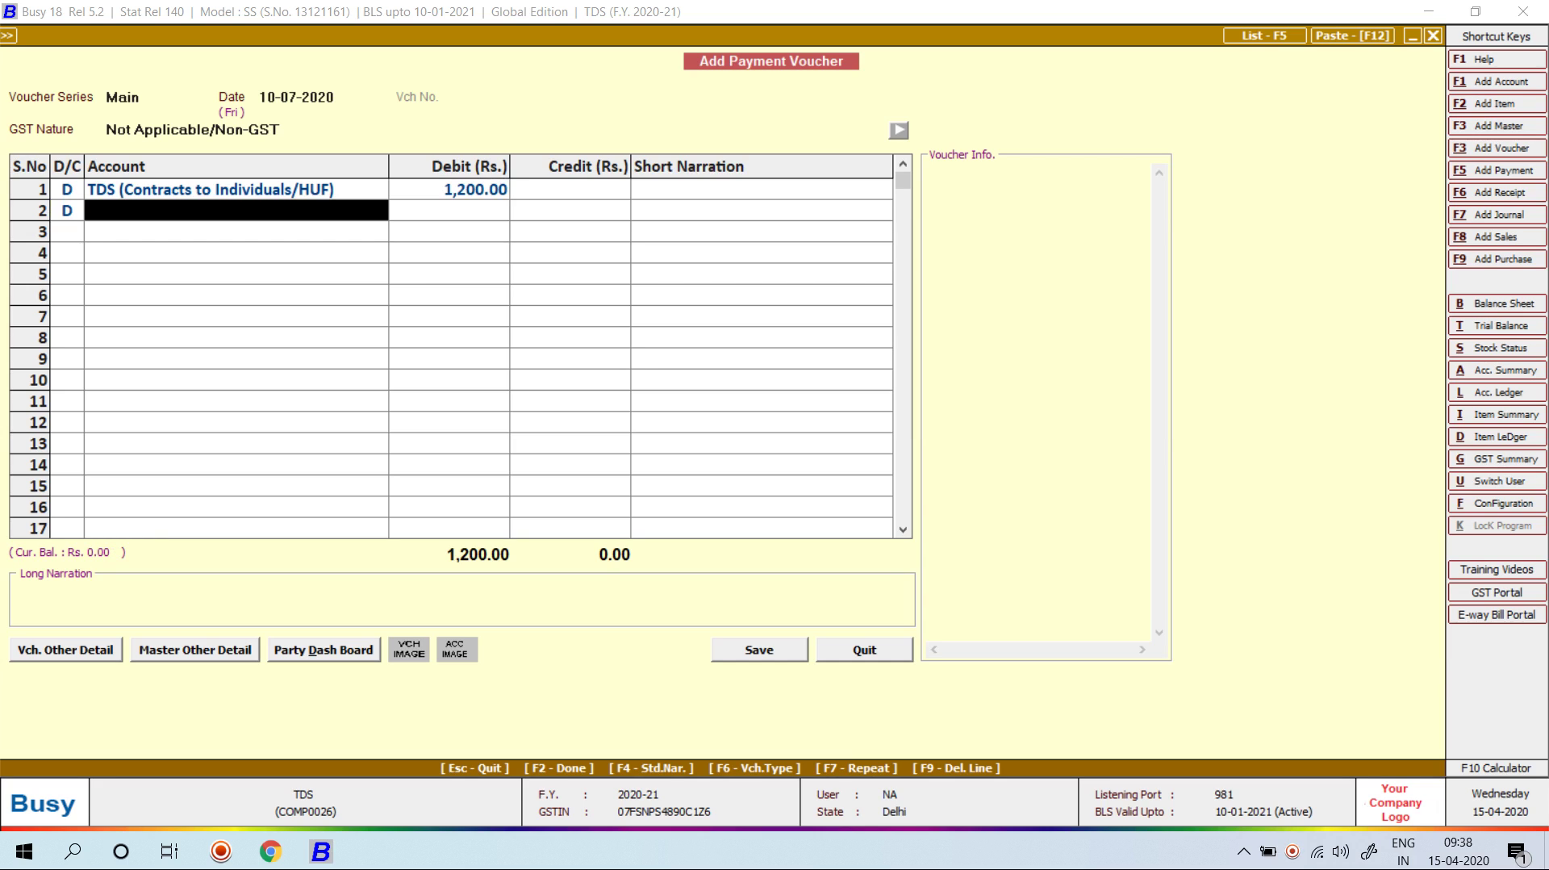
pyautogui.write('TDS')
pyautogui.press('Down')
pyautogui.press('Down')
pyautogui.press('Down')
pyautogui.press('Down')
pyautogui.press('Down')
pyautogui.press('Down')
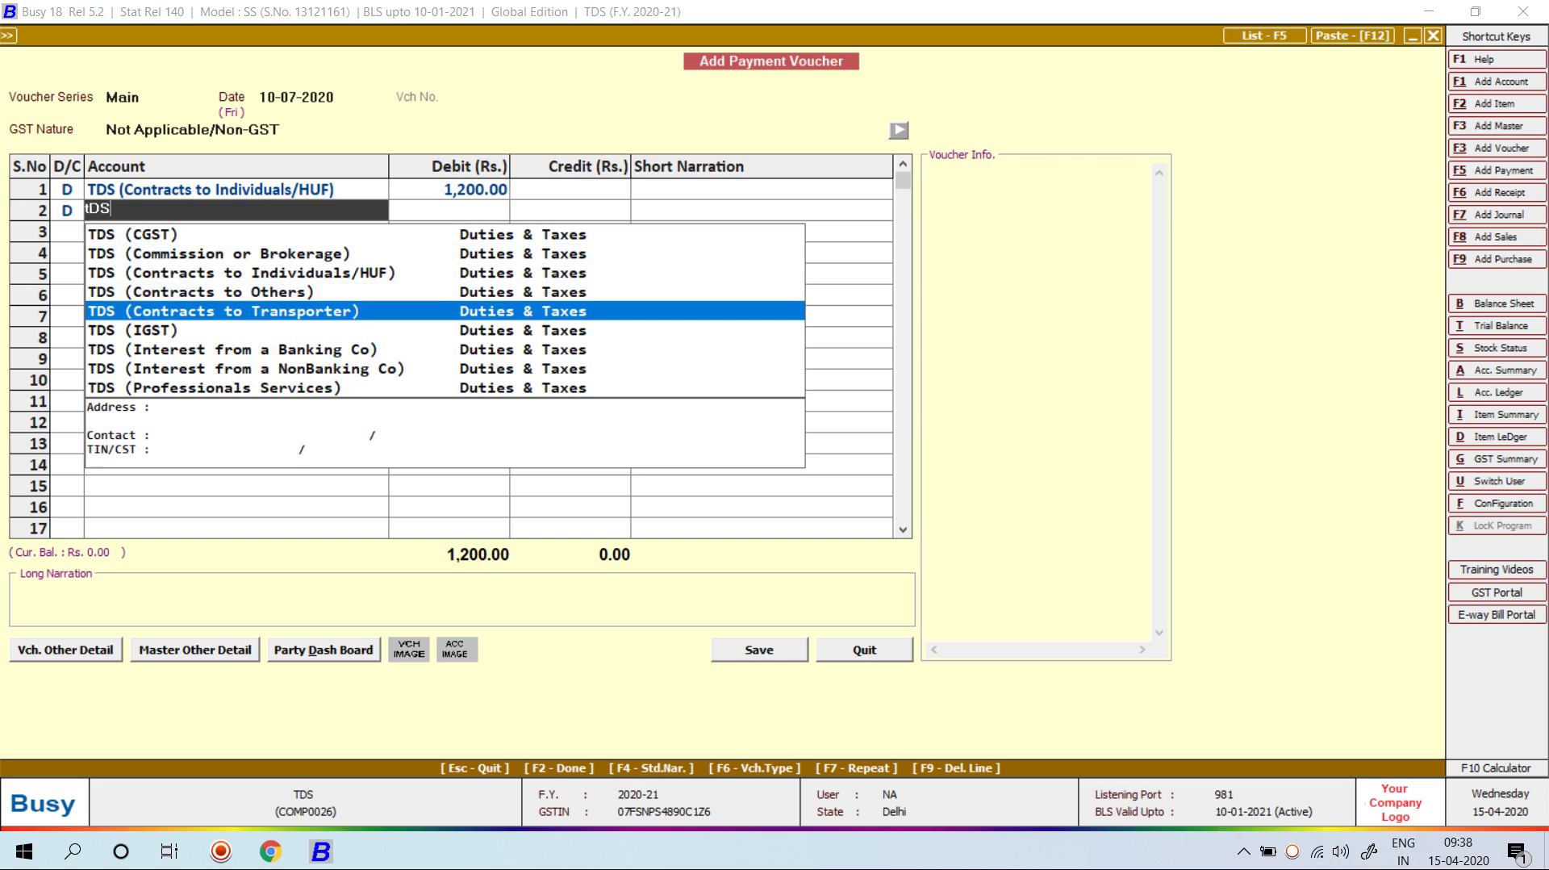
pyautogui.press('Up')
pyautogui.press('Up')
pyautogui.press('Up')
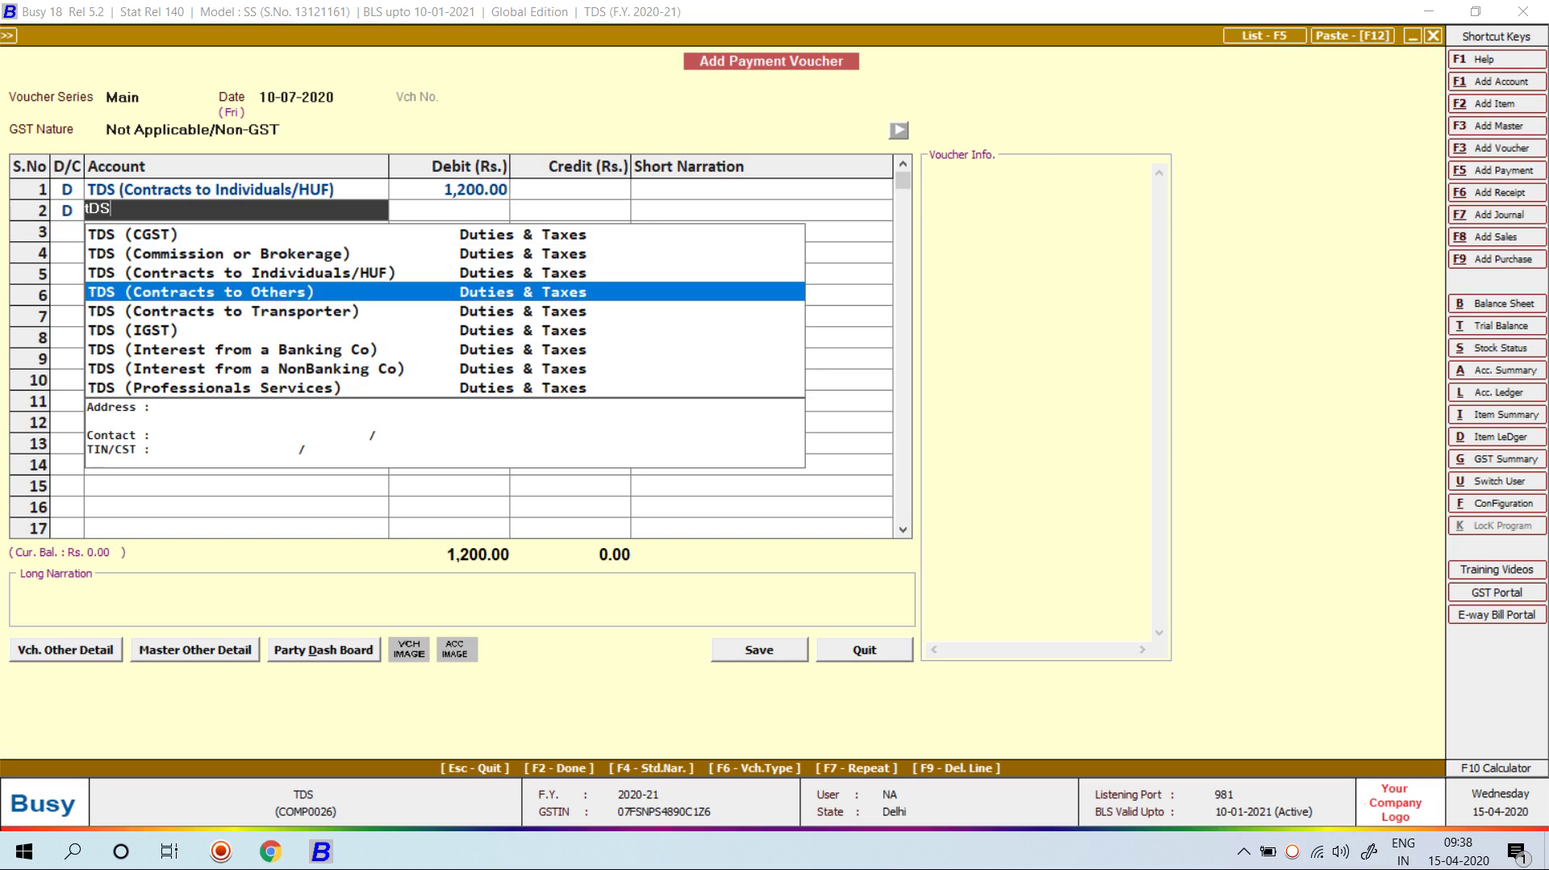
pyautogui.press('Down')
pyautogui.press('Down')
pyautogui.press('Down')
pyautogui.press('Down')
pyautogui.press('Down')
pyautogui.press('Down')
pyautogui.press('Down')
pyautogui.press('Up')
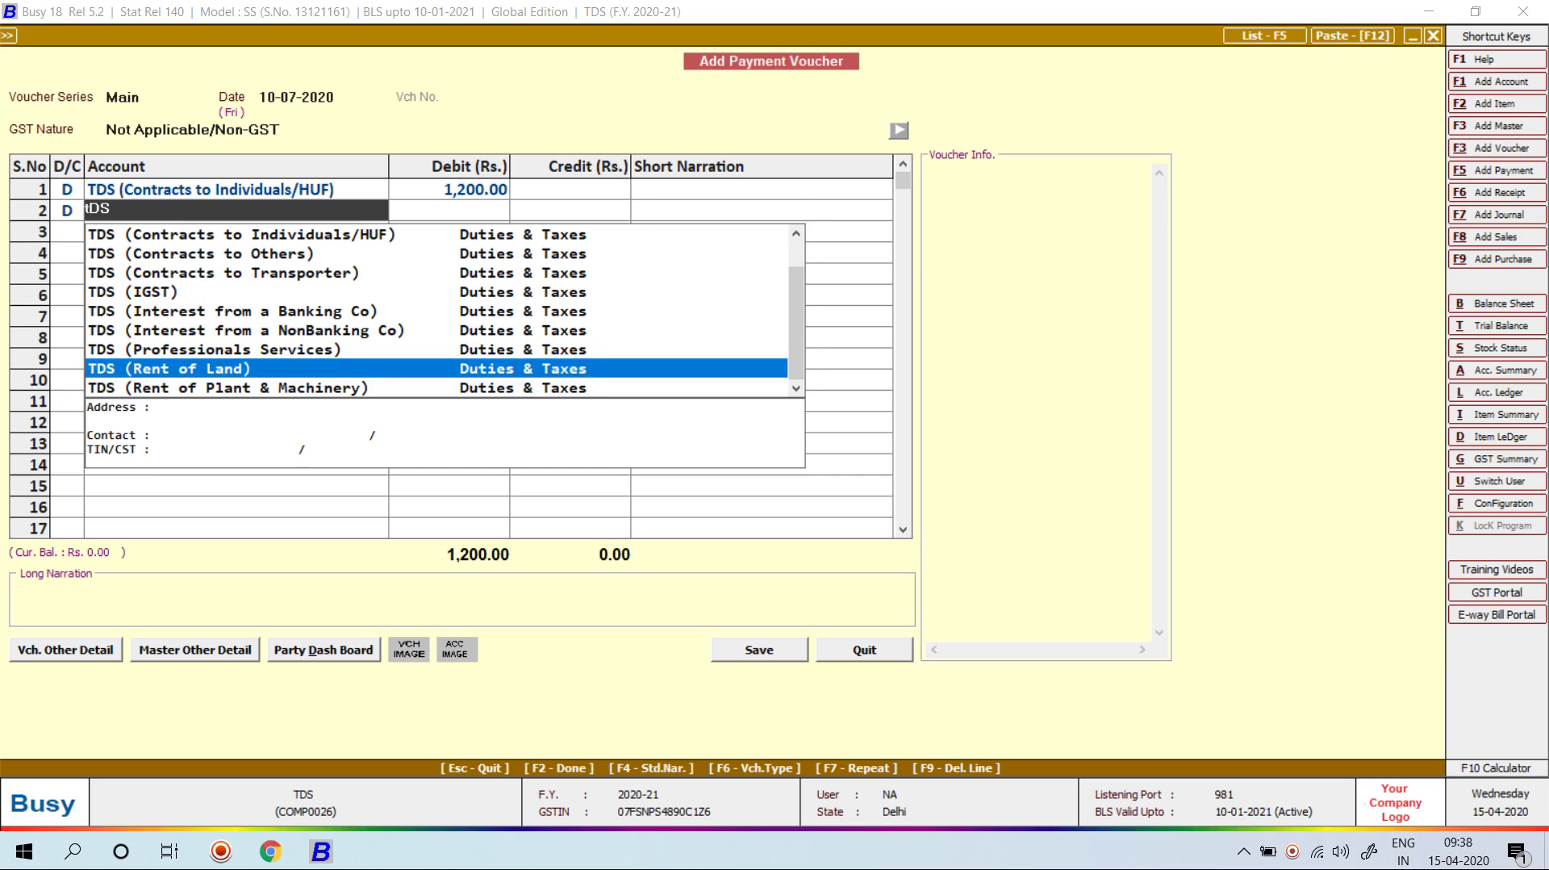
pyautogui.press('Return')
pyautogui.write('3500')
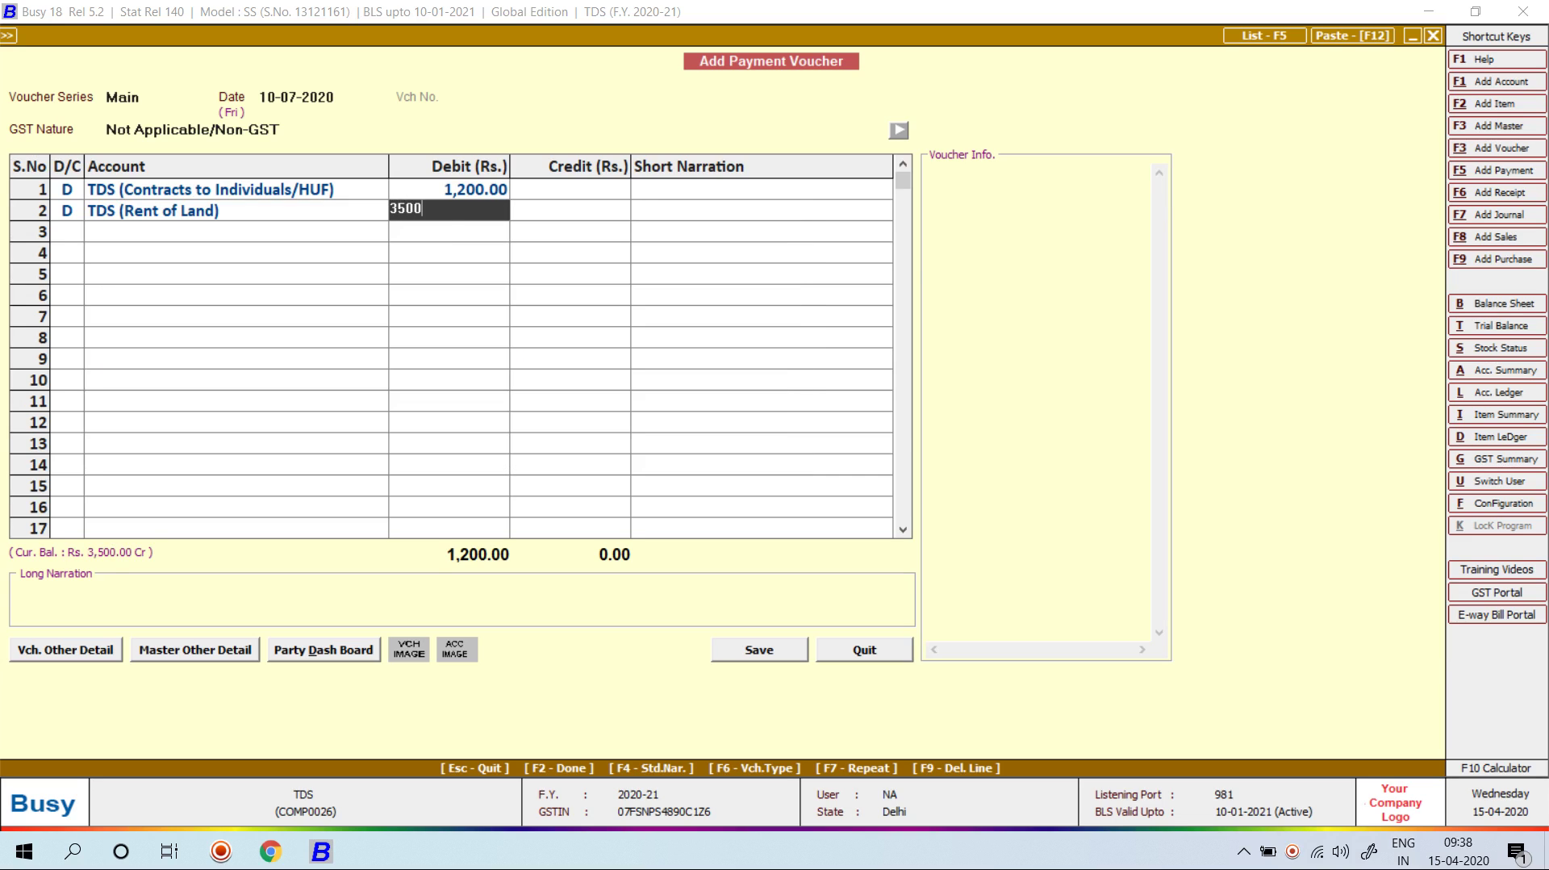
pyautogui.press('Return')
pyautogui.press('Return')
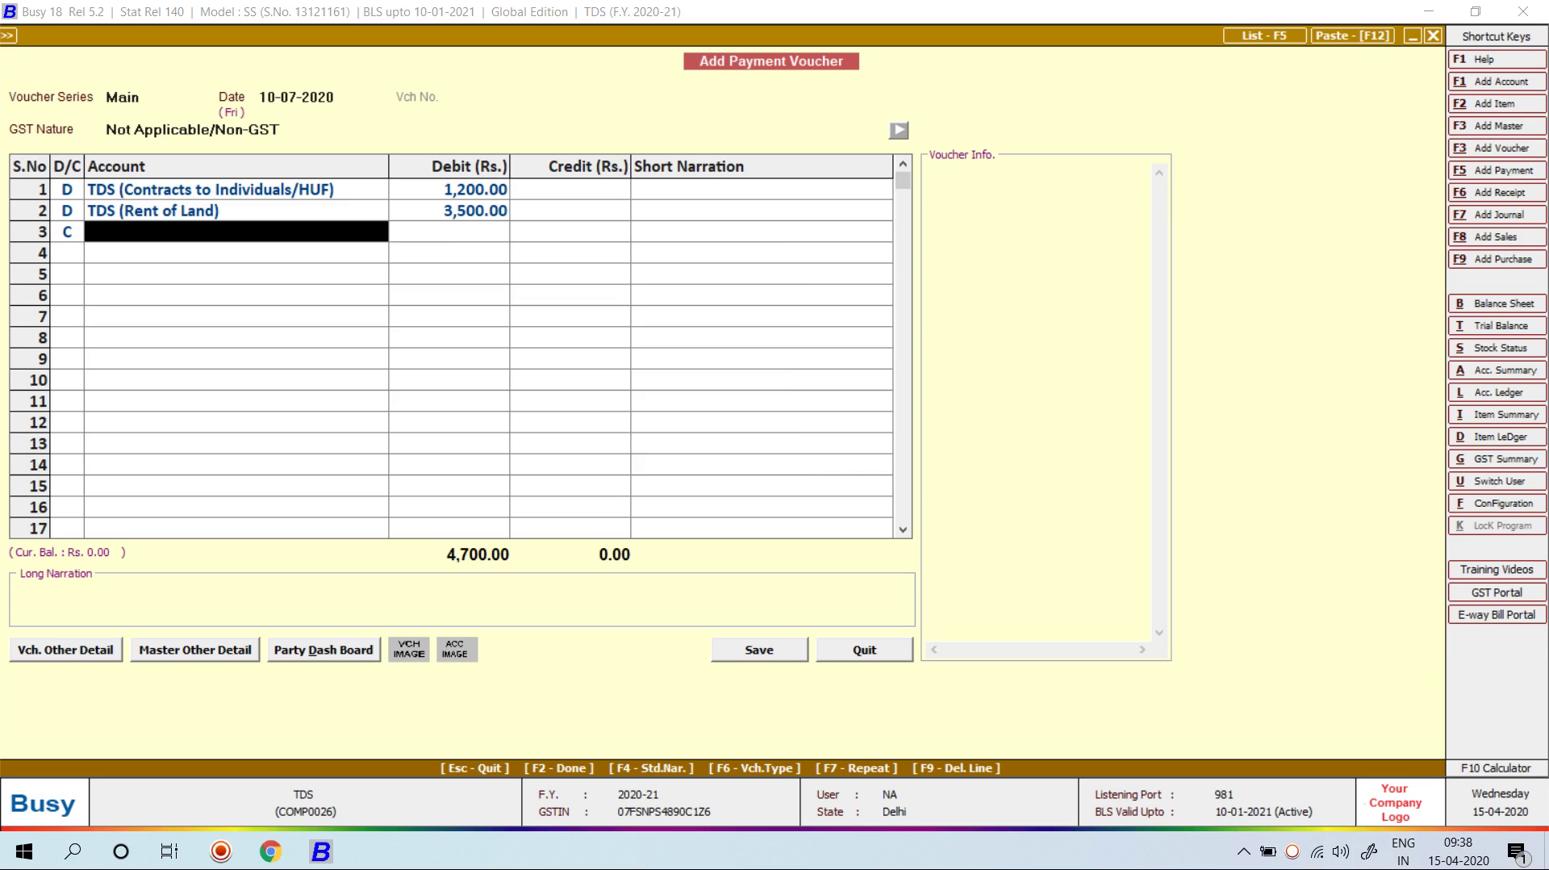
# Step: Credit 4,700 to a new BANK account under Bank Accounts and save the payment
pyautogui.hotkey('alt', 'c')
pyautogui.write('BANK')
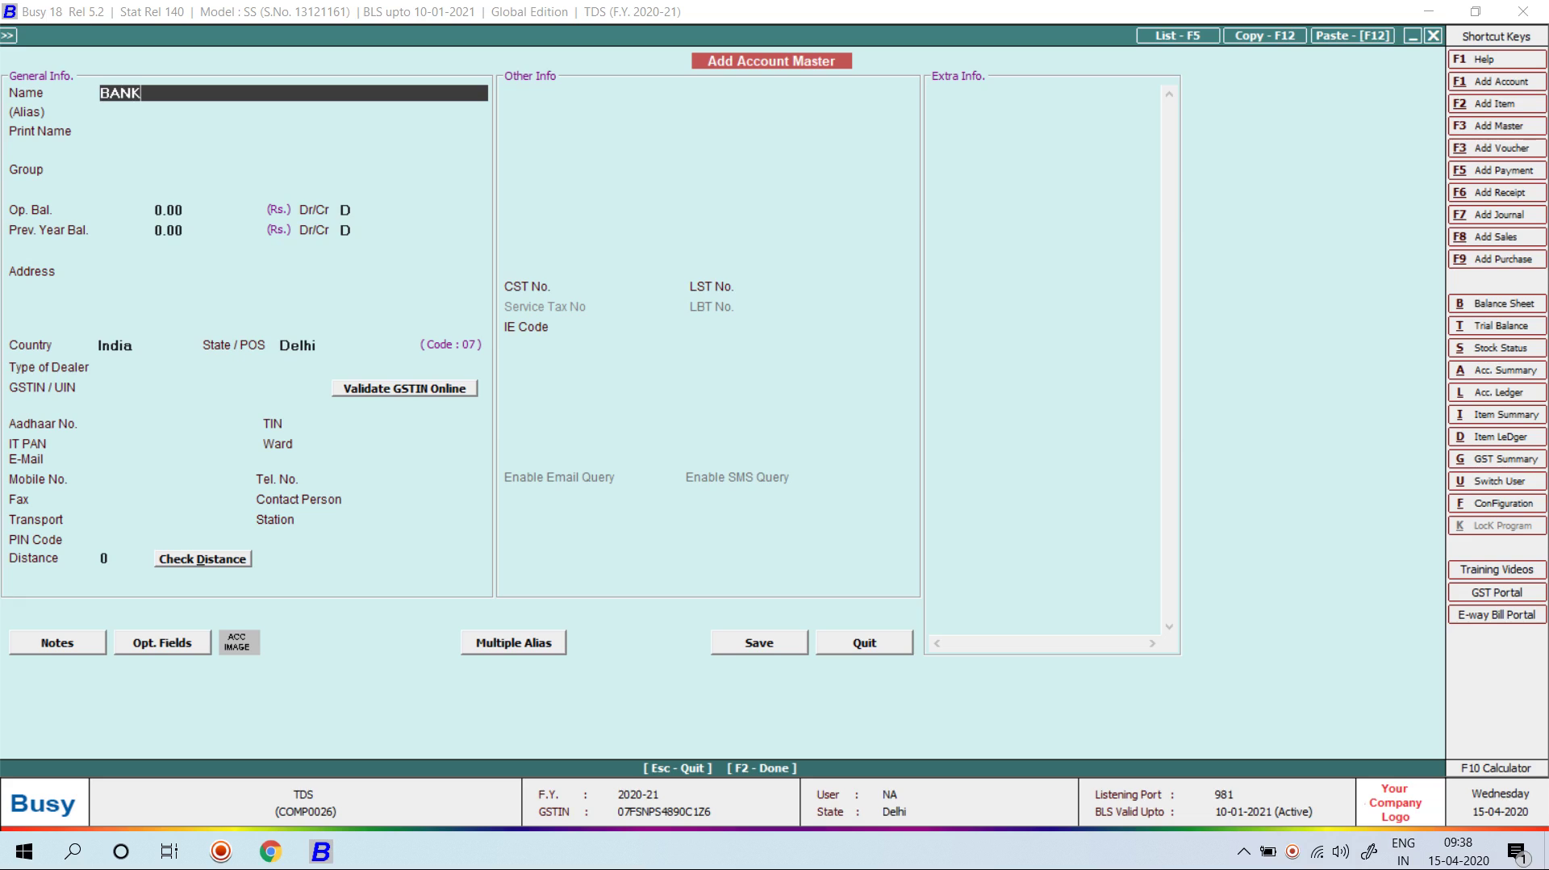
pyautogui.press('Return')
pyautogui.press('Return')
pyautogui.press('Return')
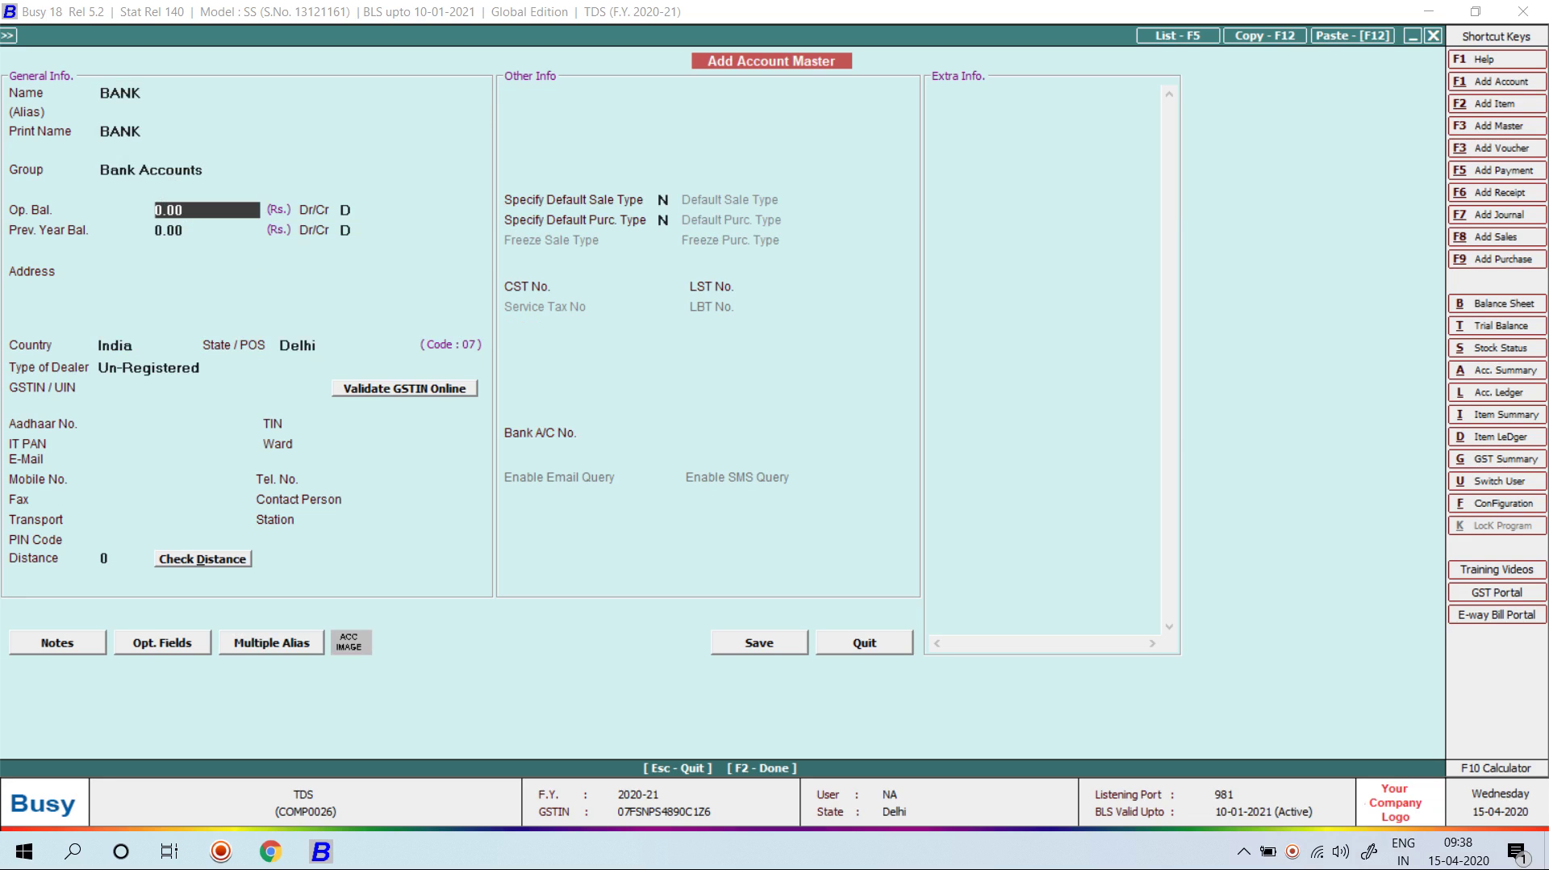
pyautogui.press('Return')
pyautogui.press('Return')
pyautogui.press('Return')
pyautogui.press('Return')
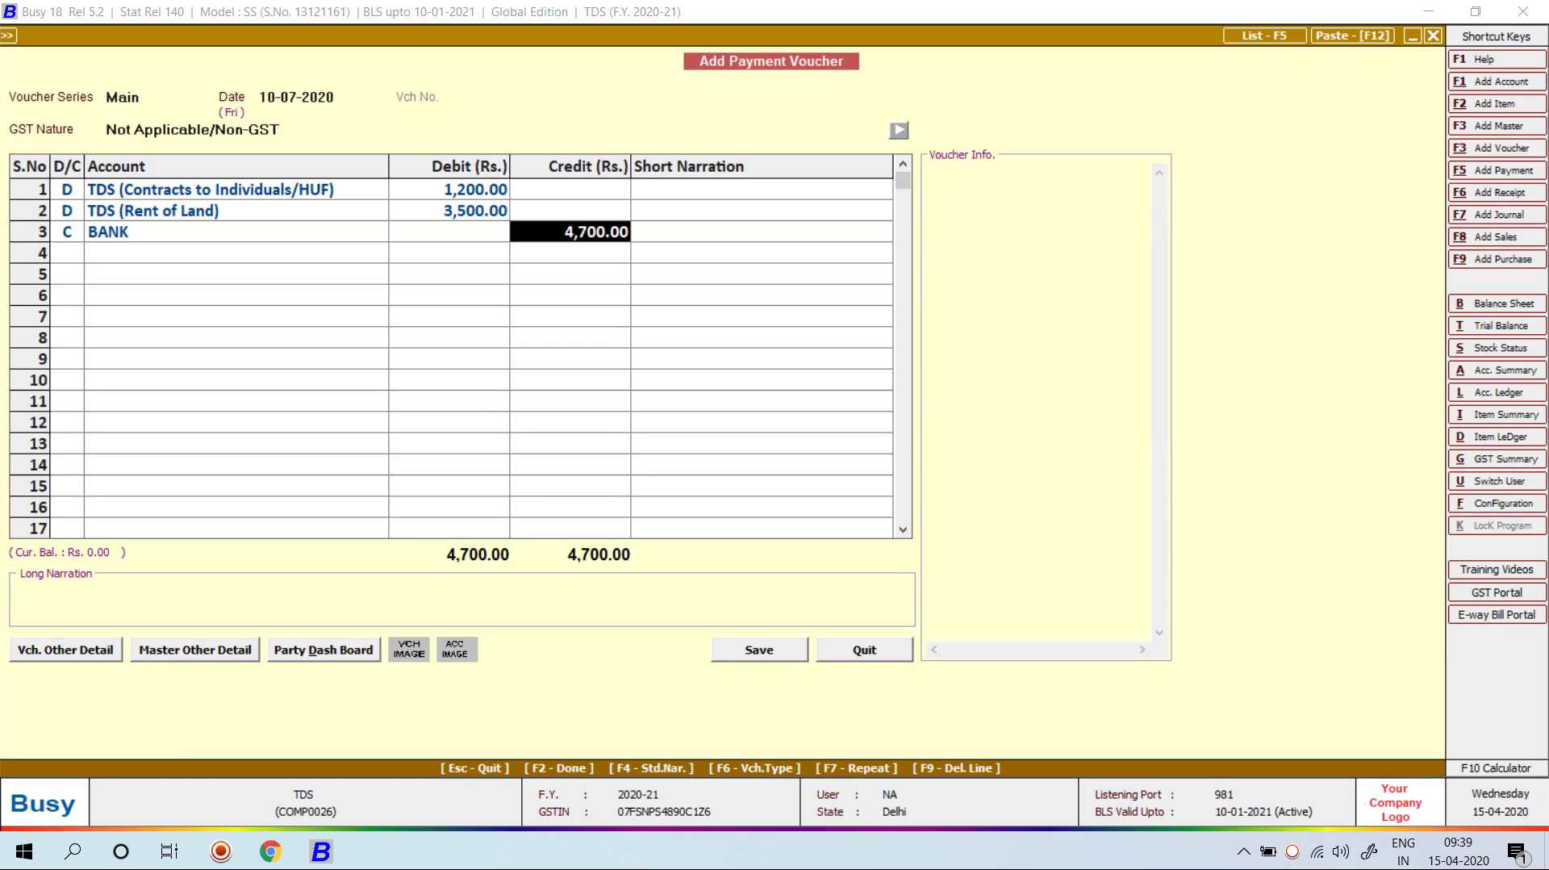
pyautogui.press('Return')
pyautogui.press('Return')
pyautogui.press('Return')
pyautogui.press('Return')
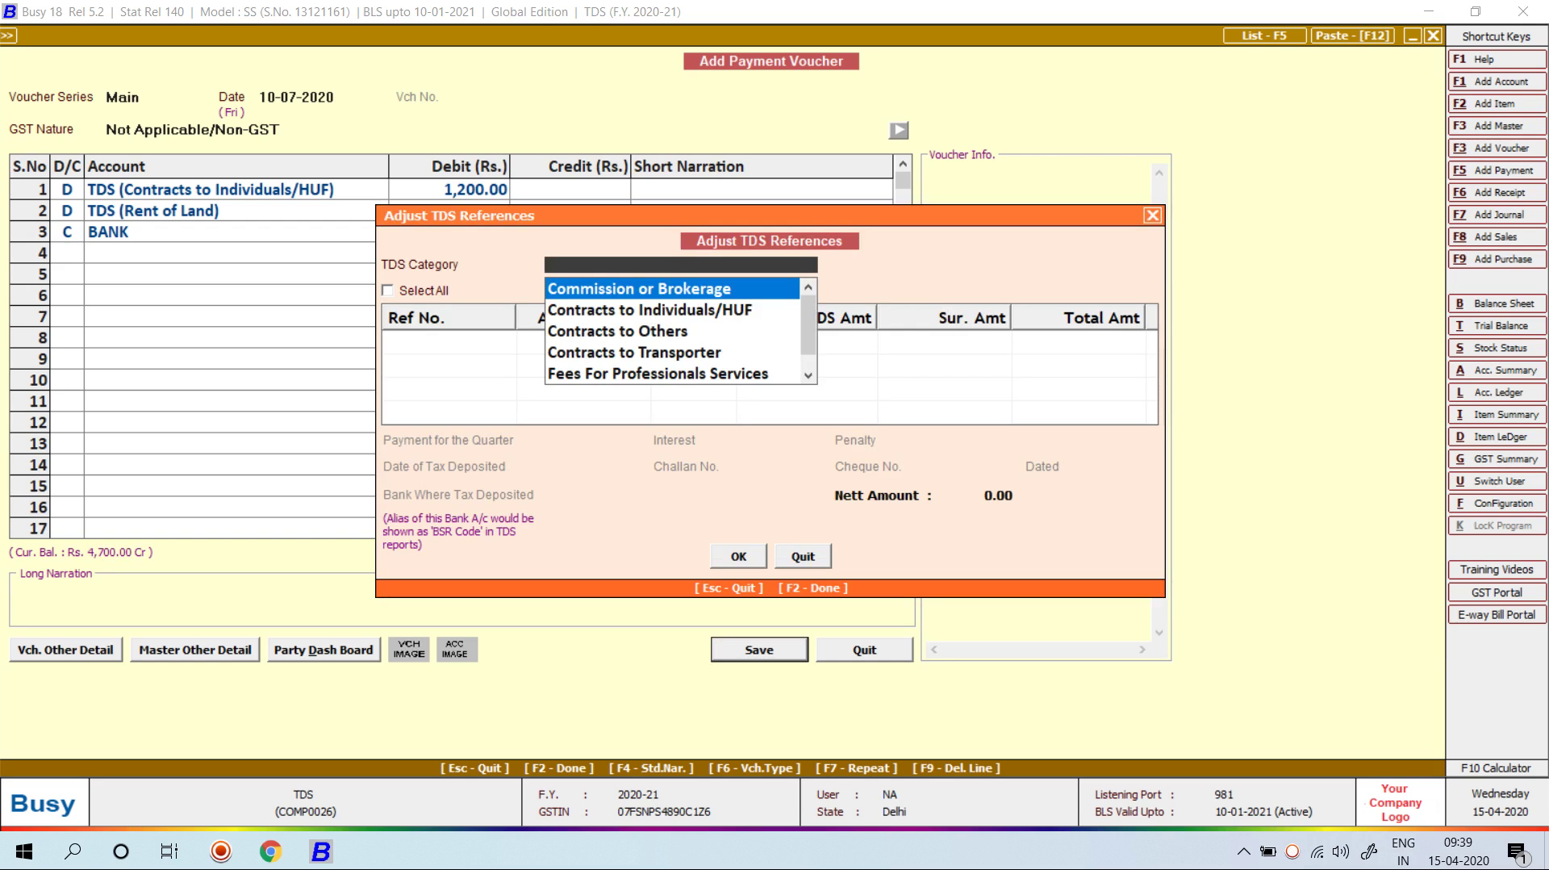
# Step: Select all pending Contracts to Individuals/HUF references (Ref-1) and set quarter Ist
pyautogui.press('Down')
pyautogui.press('Down')
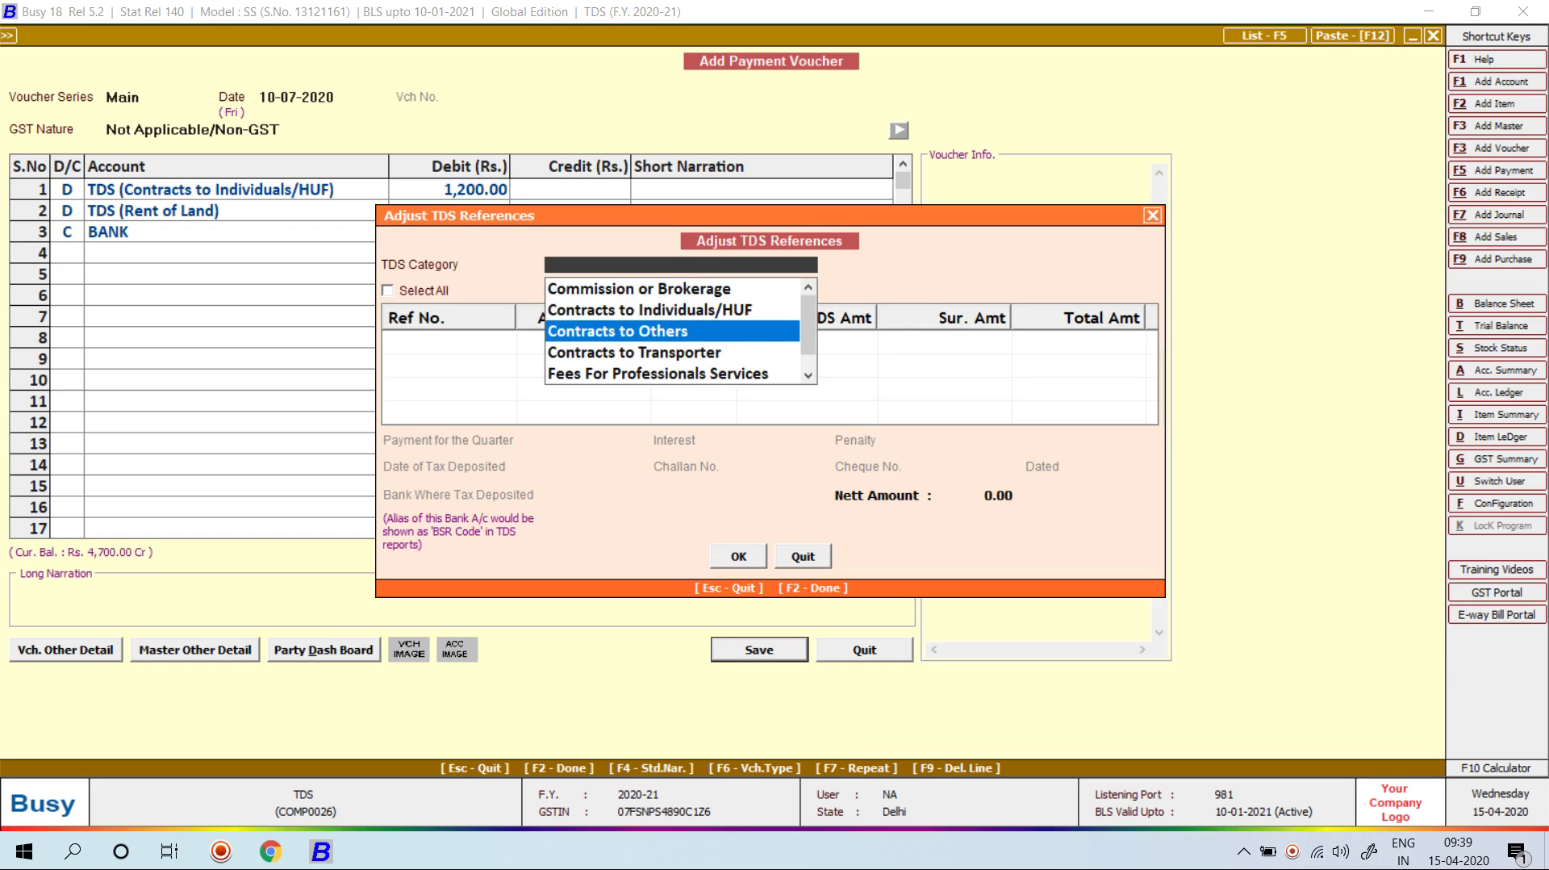
pyautogui.press('Up')
pyautogui.press('Return')
pyautogui.press('space')
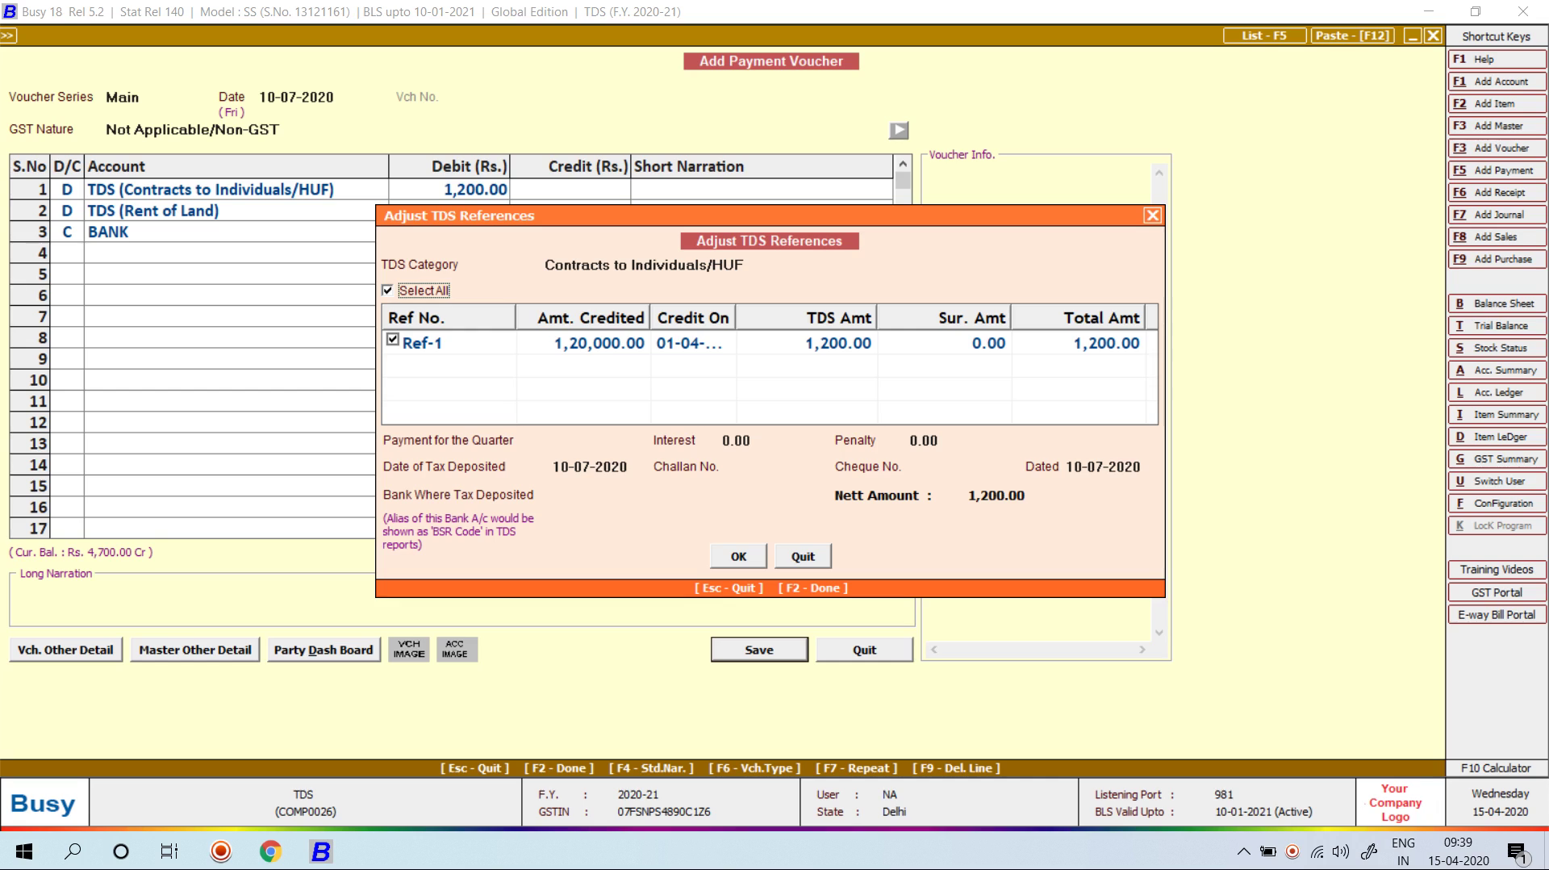
pyautogui.press('Return')
pyautogui.press('Return')
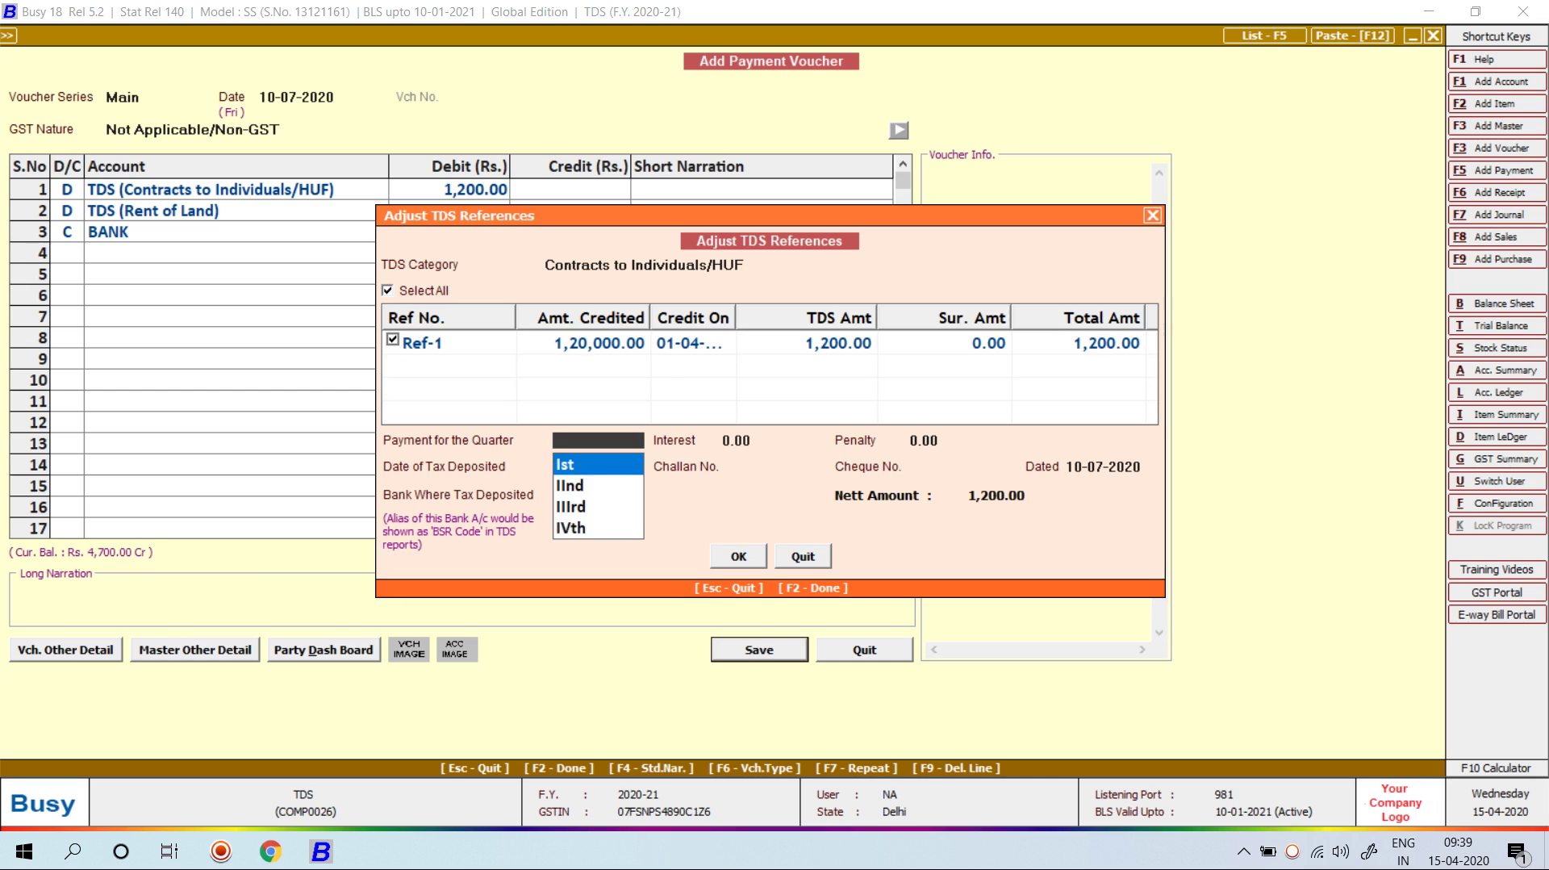
pyautogui.press('Return')
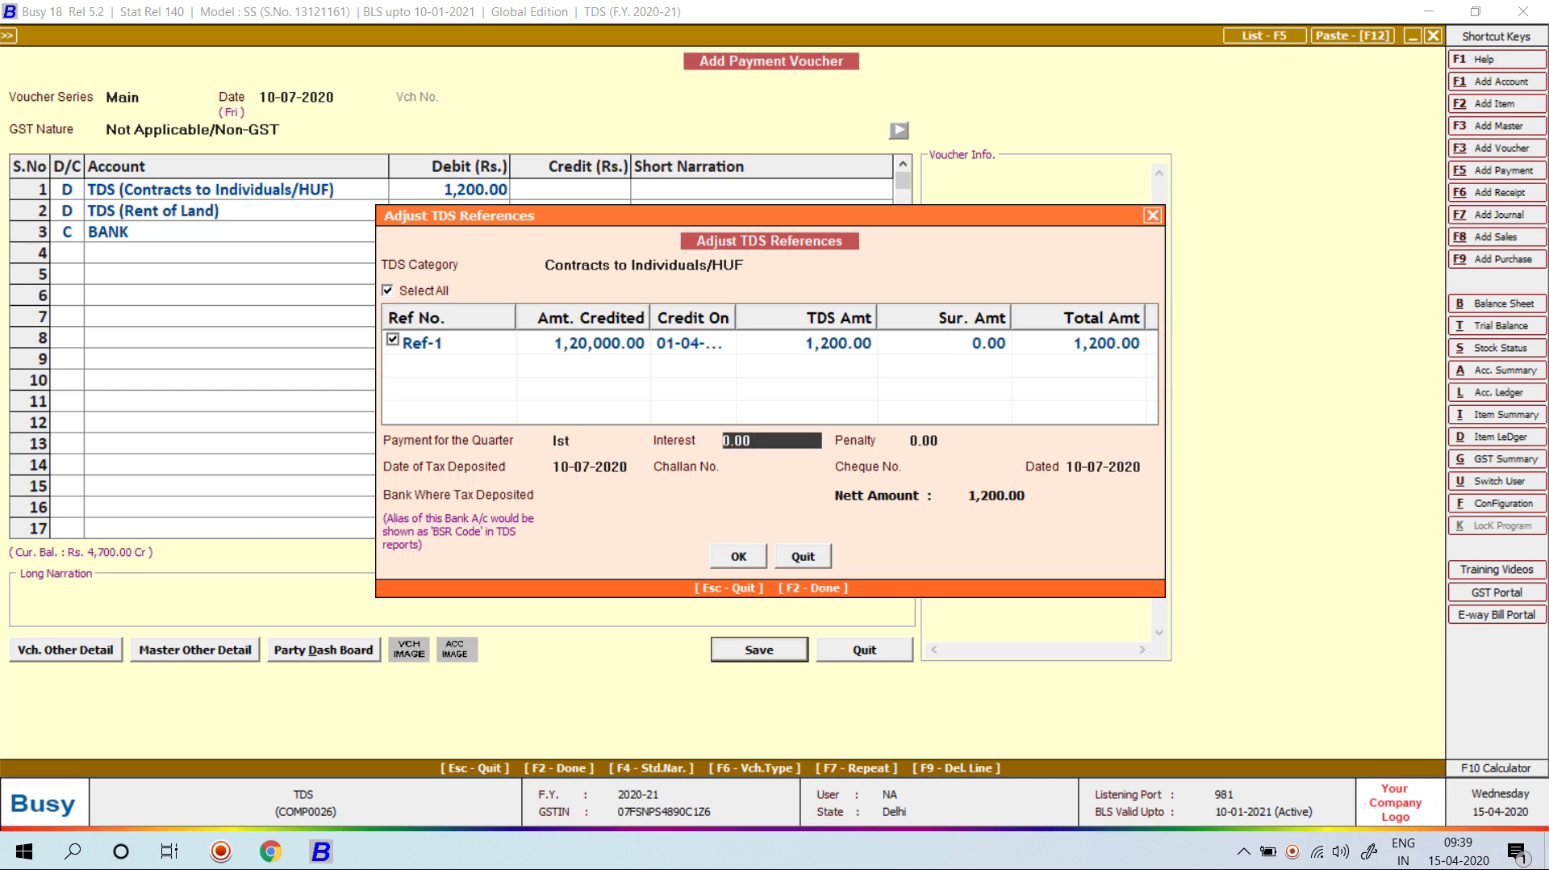
pyautogui.press('Return')
pyautogui.press('Return')
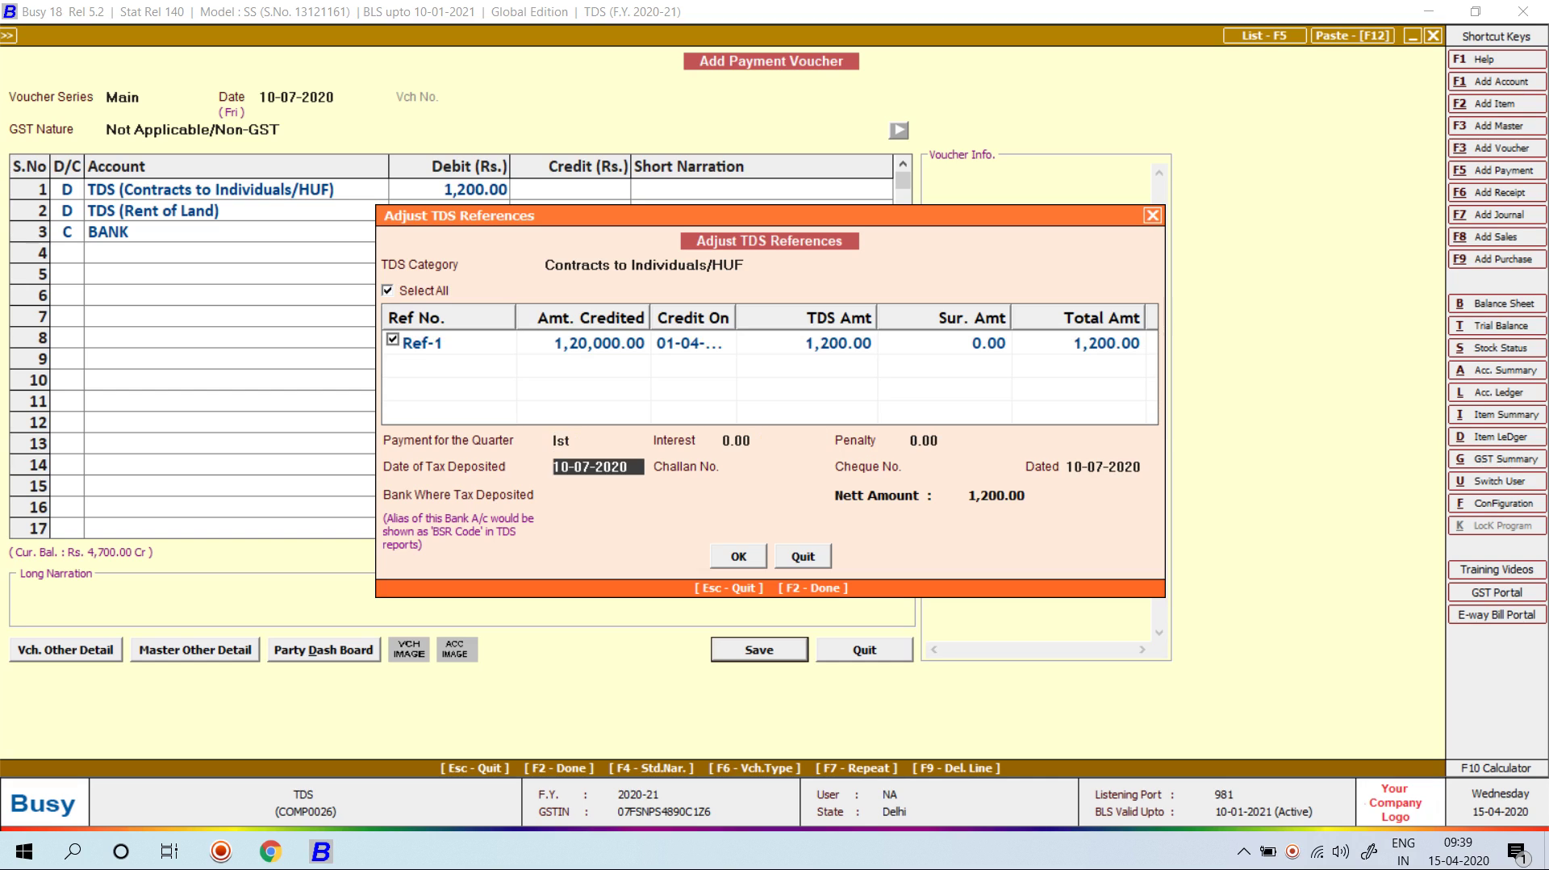
pyautogui.press('Return')
# Step: Record challan 12345, cheque 16578 and deposit bank BANK, declining the amount-mismatch prompt
pyautogui.write('12345')
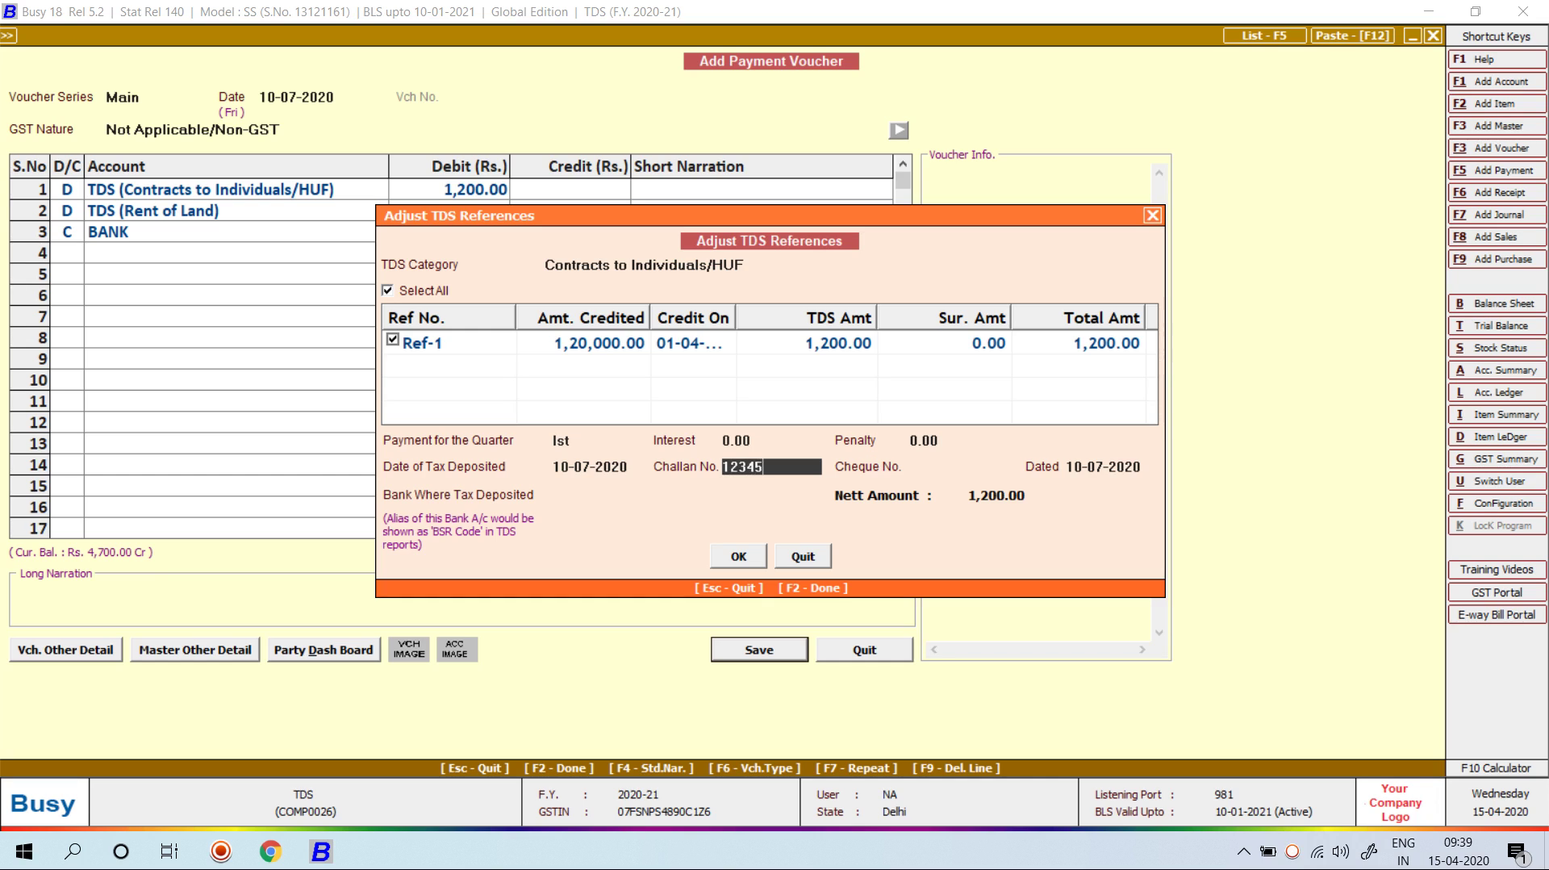
pyautogui.press('Return')
pyautogui.write('16578')
pyautogui.press('Return')
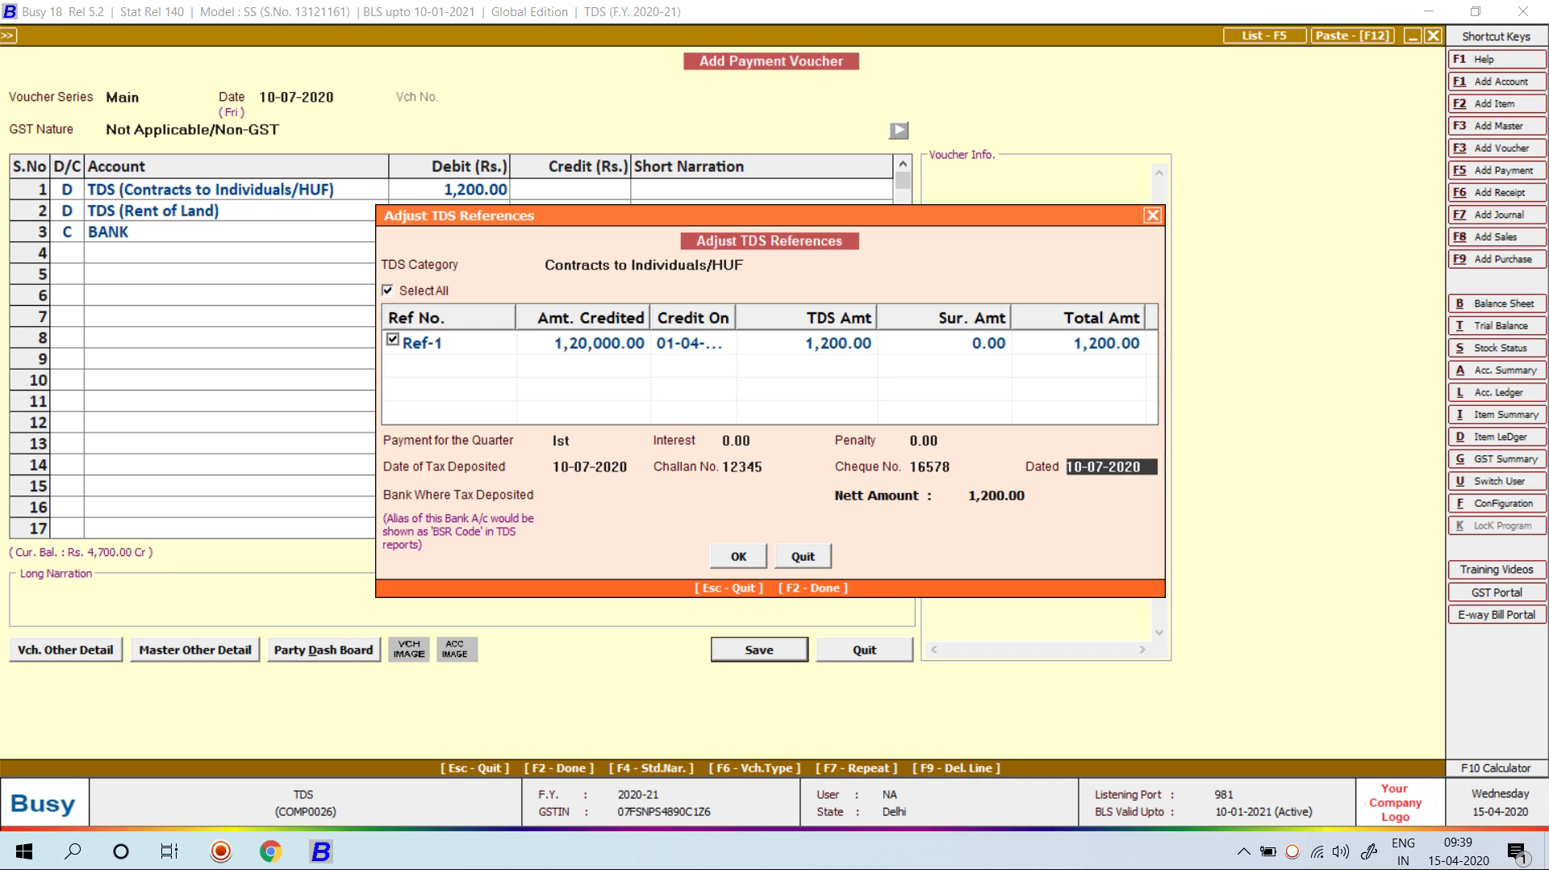
pyautogui.press('Return')
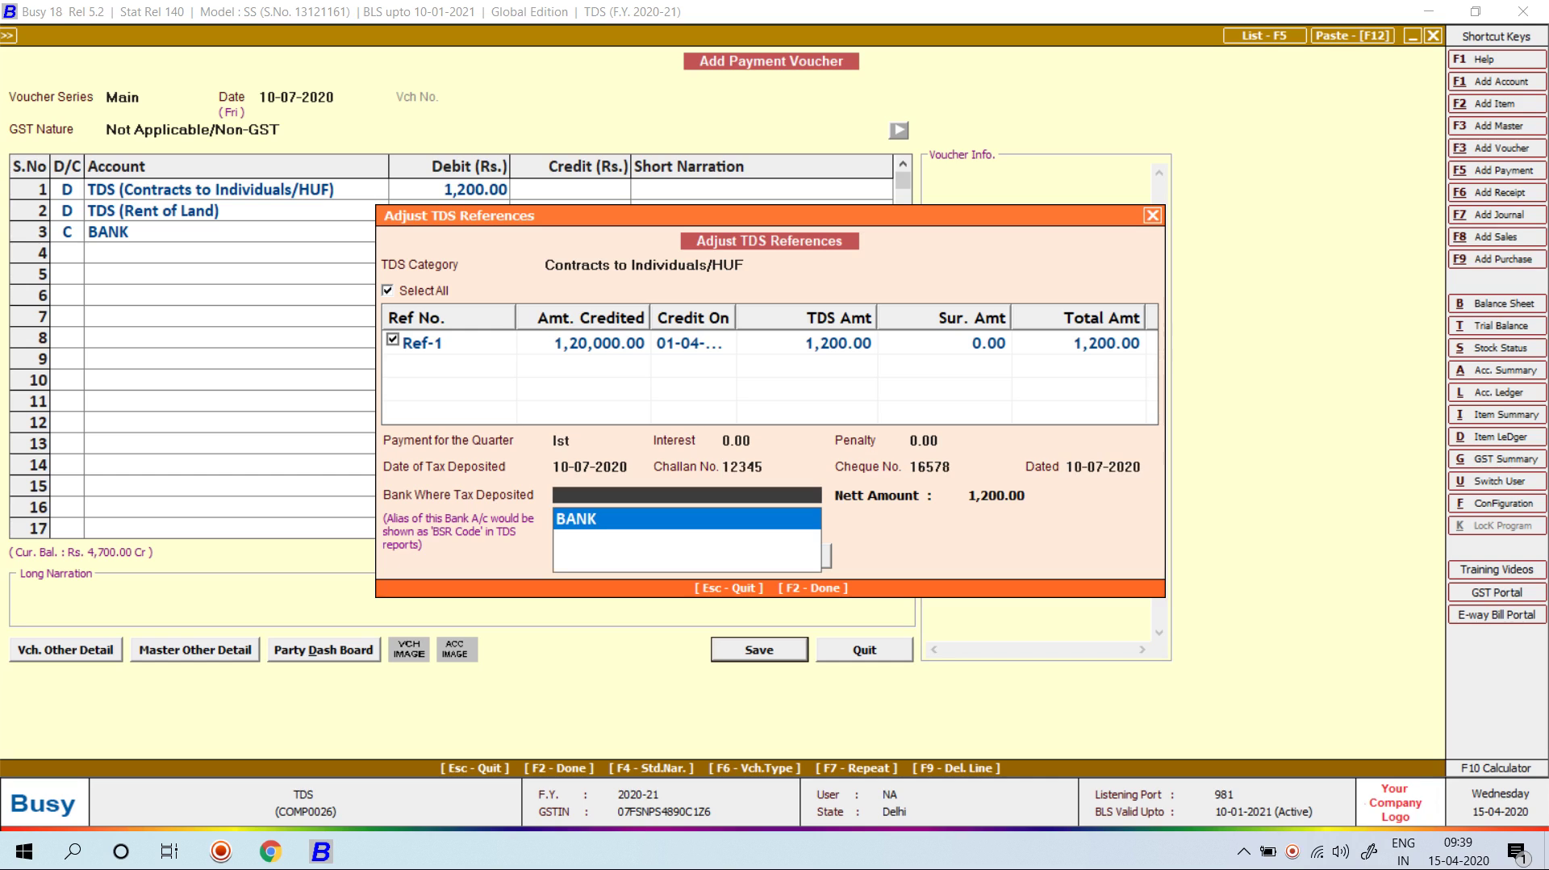
pyautogui.press('Return')
pyautogui.press('Return')
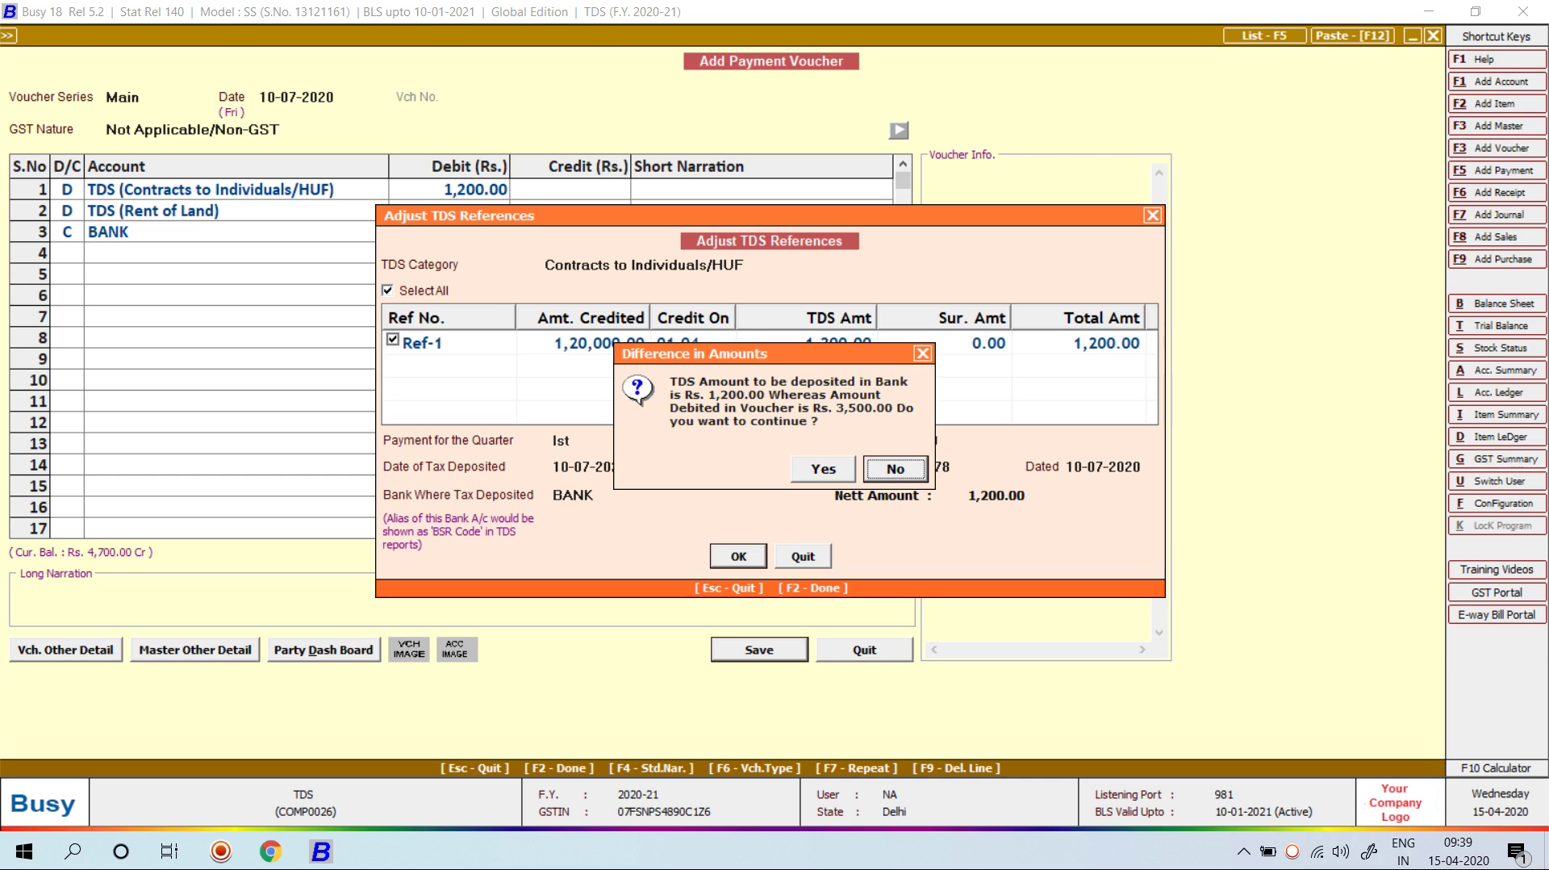
pyautogui.press('Return')
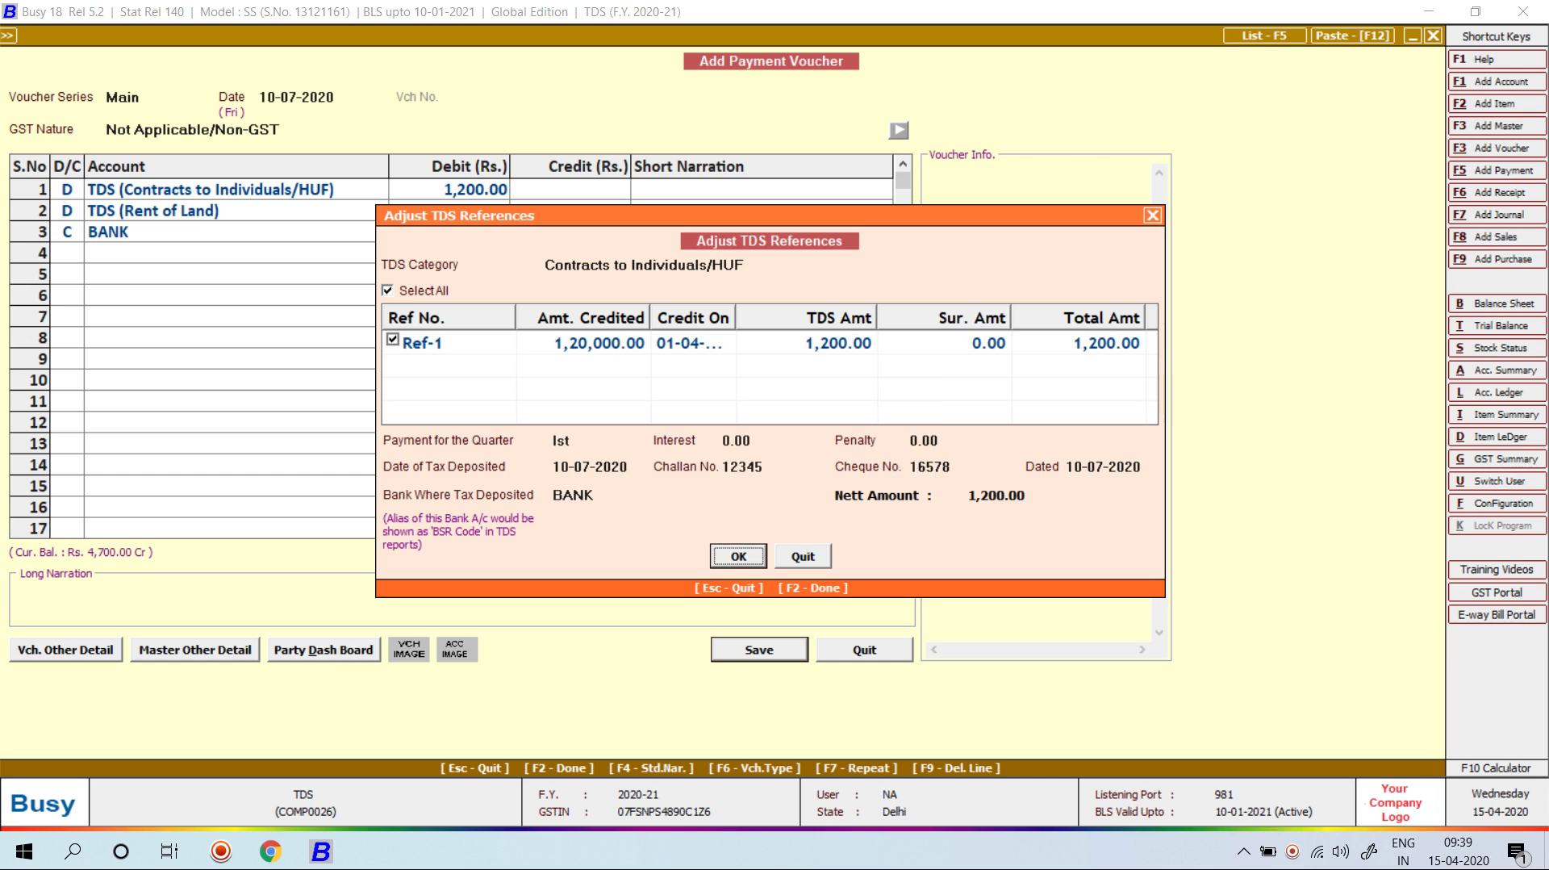
# Step: Move the TDS window aside and clear the TDS category to list all categories
pyautogui.moveTo(755, 216); pyautogui.dragTo(618, 367)
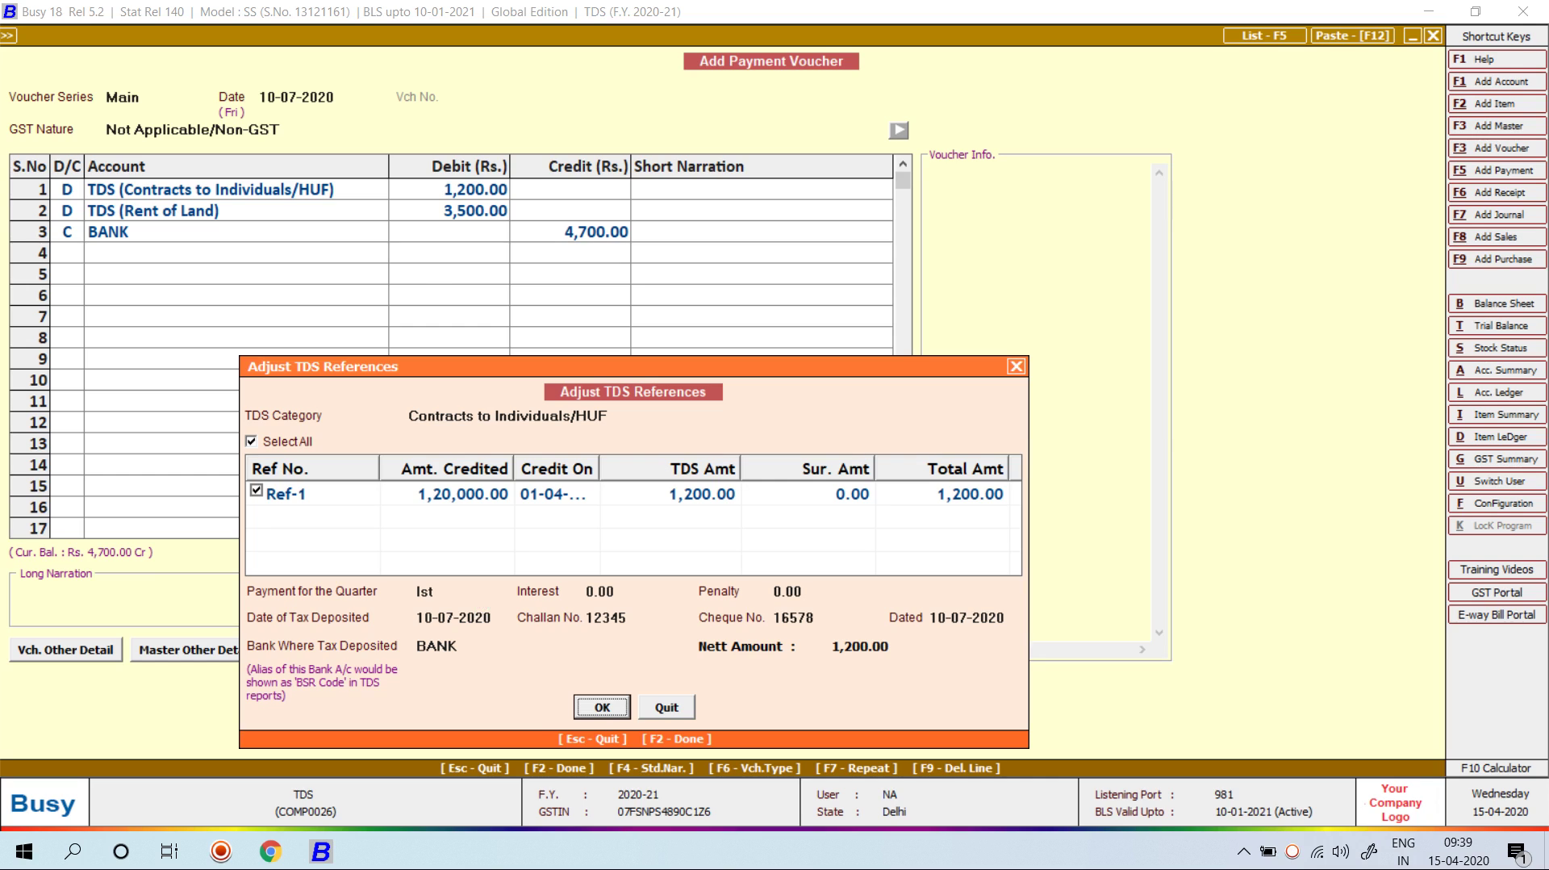
pyautogui.click(482, 416)
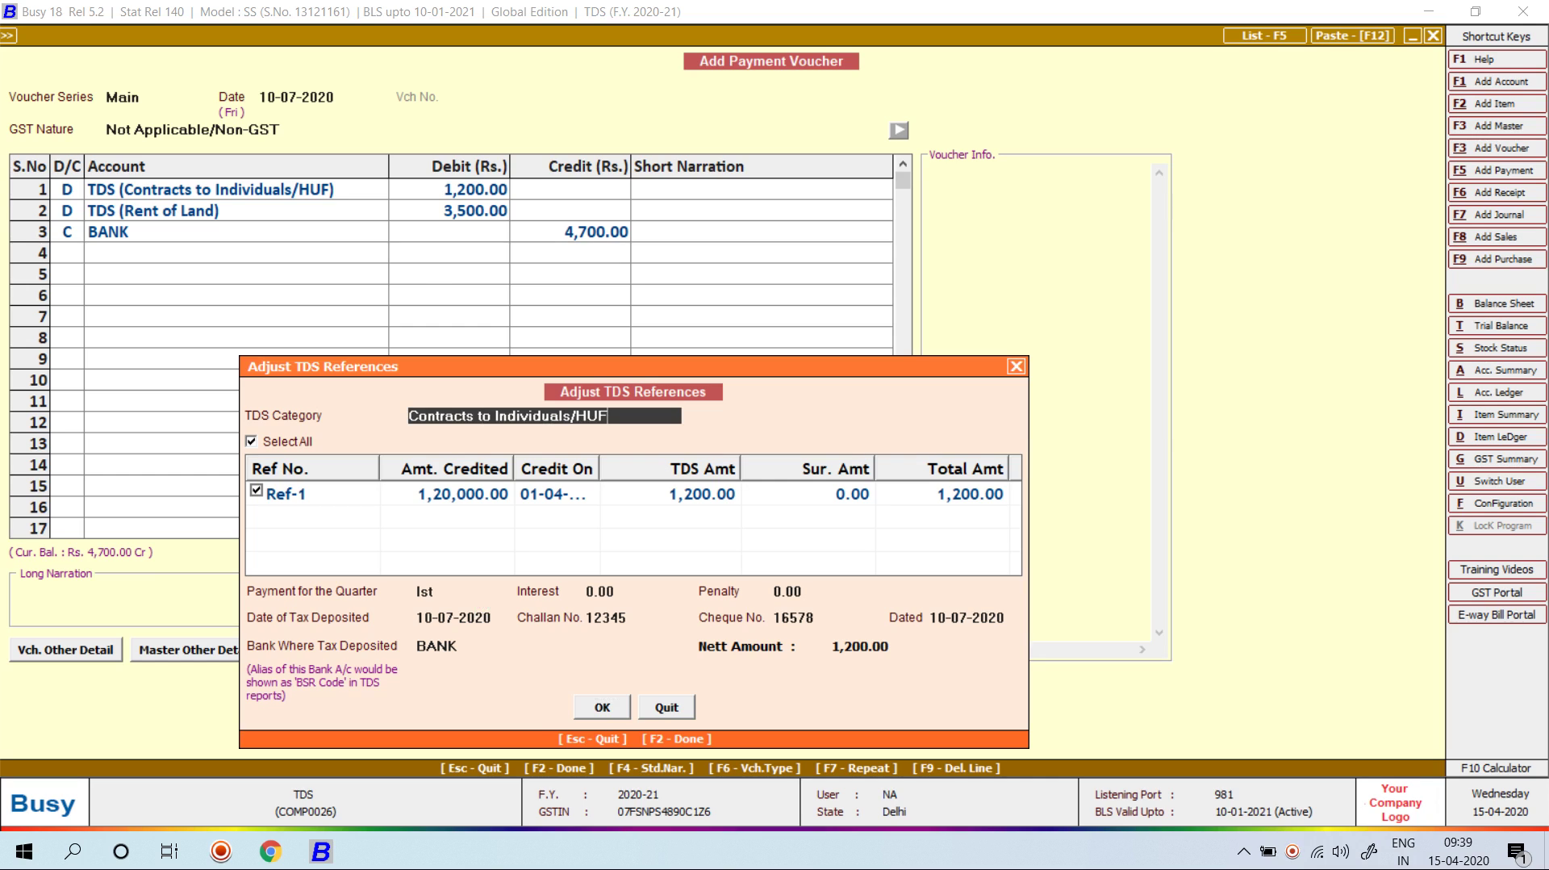
pyautogui.press('BackSpace')
pyautogui.press('BackSpace')
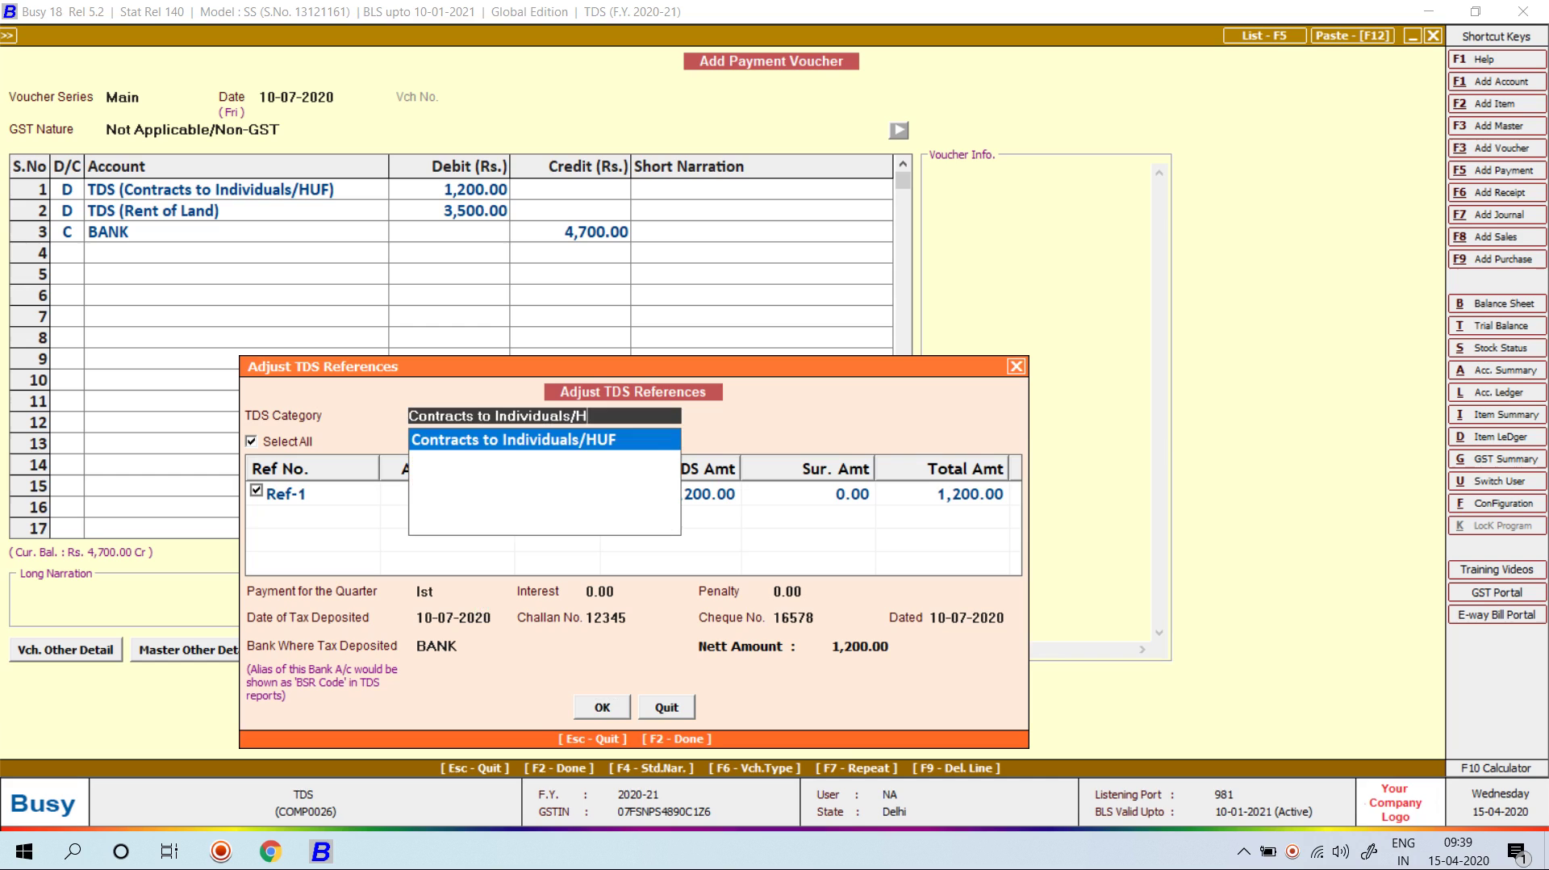
pyautogui.press('BackSpace')
pyautogui.press('BackSpace')
pyautogui.press('BackSpace')
pyautogui.press('BackSpace')
pyautogui.press('BackSpace')
pyautogui.press('BackSpace')
pyautogui.press('BackSpace')
pyautogui.press('BackSpace')
pyautogui.press('BackSpace')
pyautogui.press('BackSpace')
pyautogui.press('BackSpace')
pyautogui.press('BackSpace')
pyautogui.press('BackSpace')
pyautogui.press('BackSpace')
pyautogui.press('BackSpace')
pyautogui.press('BackSpace')
pyautogui.press('BackSpace')
pyautogui.press('BackSpace')
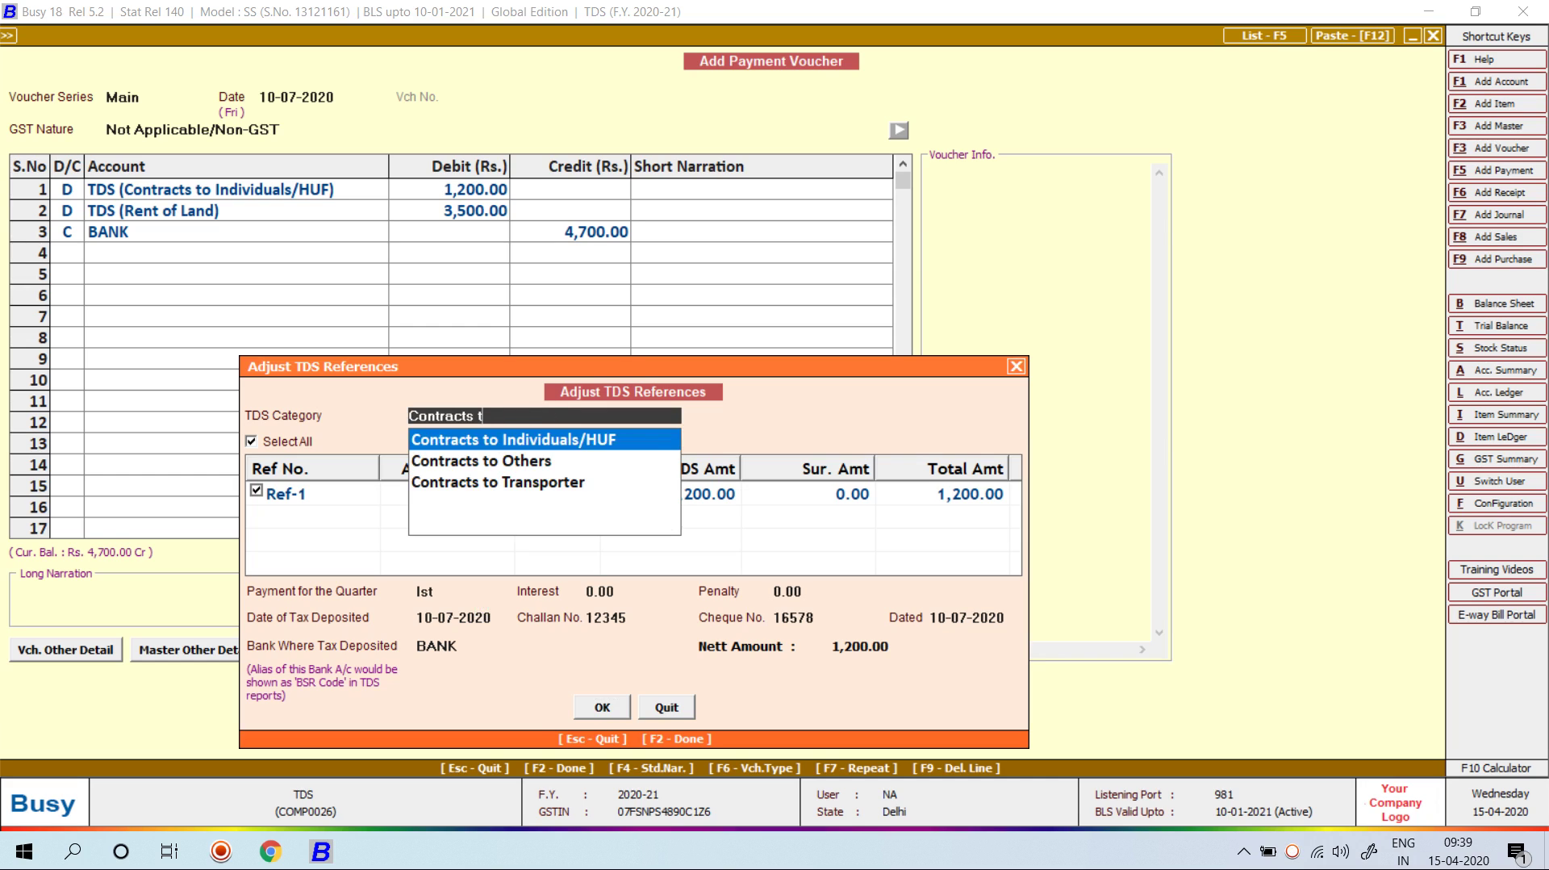
pyautogui.press('BackSpace')
pyautogui.press('BackSpace')
pyautogui.press('BackSpace')
pyautogui.press('BackSpace')
pyautogui.press('BackSpace')
pyautogui.press('BackSpace')
pyautogui.press('BackSpace')
pyautogui.press('BackSpace')
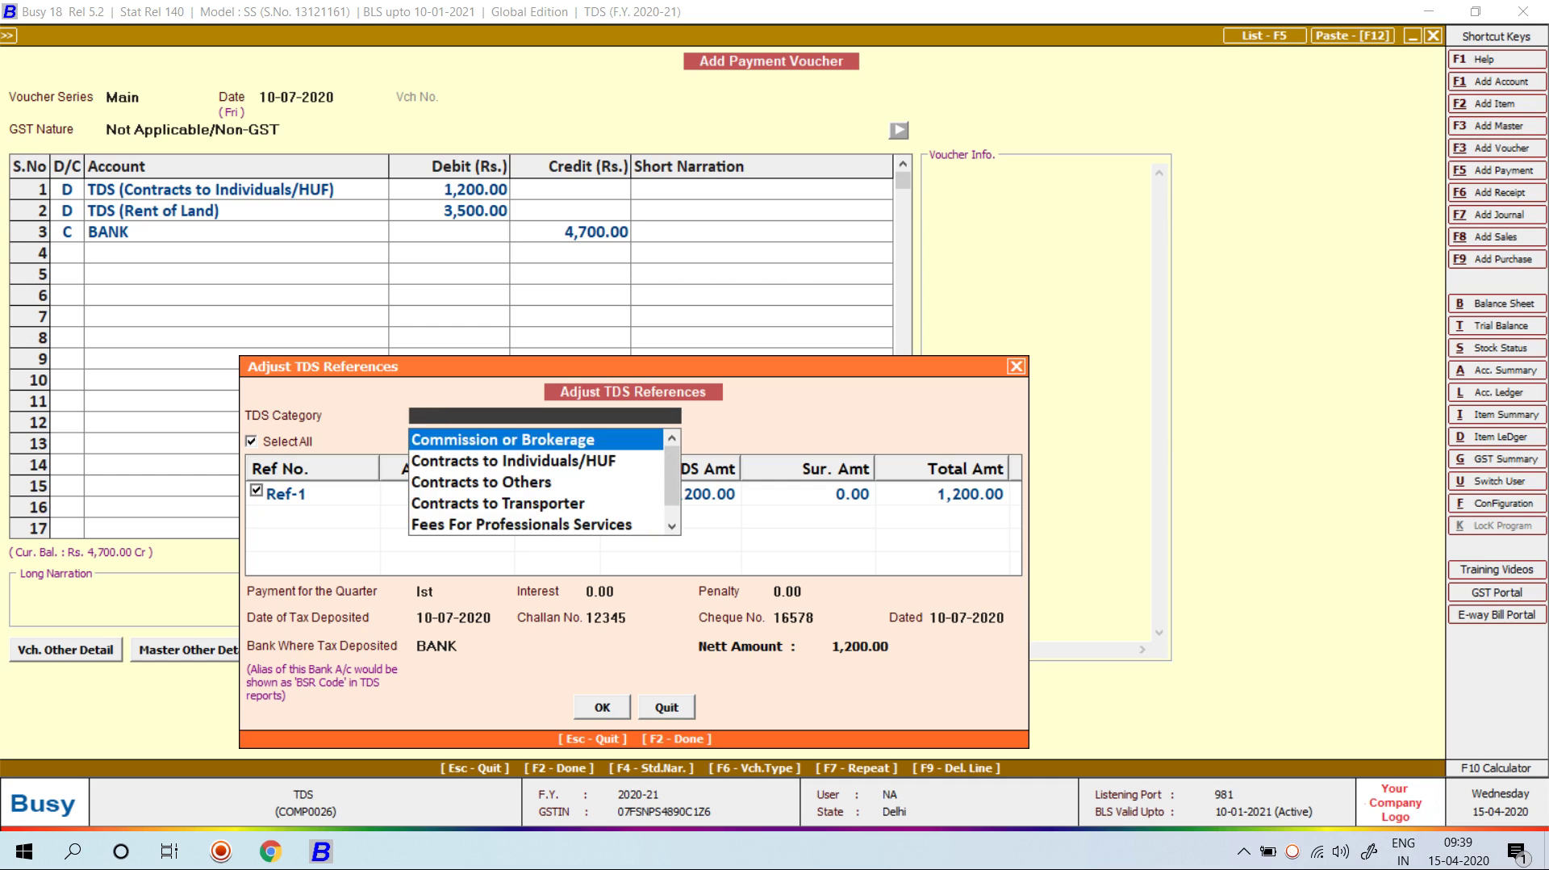
pyautogui.press('Down')
pyautogui.press('Down')
pyautogui.press('Down')
pyautogui.press('Down')
pyautogui.press('Down')
pyautogui.press('Down')
pyautogui.press('Down')
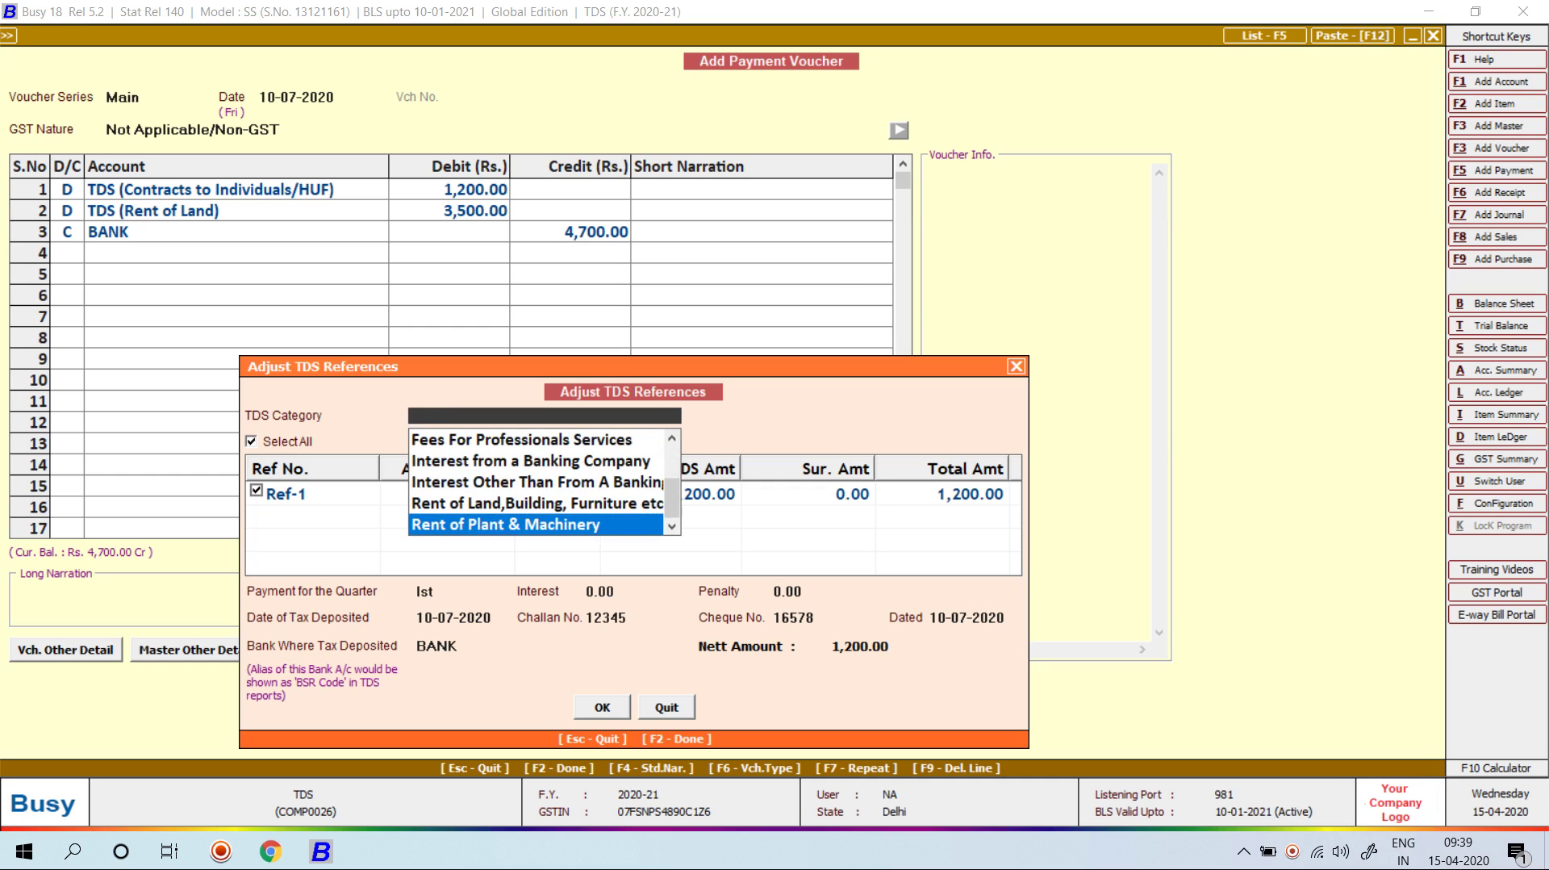
# Step: Delete the TDS (Rent of Land) line and set the BANK credit to 1,200.00
pyautogui.press('Escape')
pyautogui.press('Up')
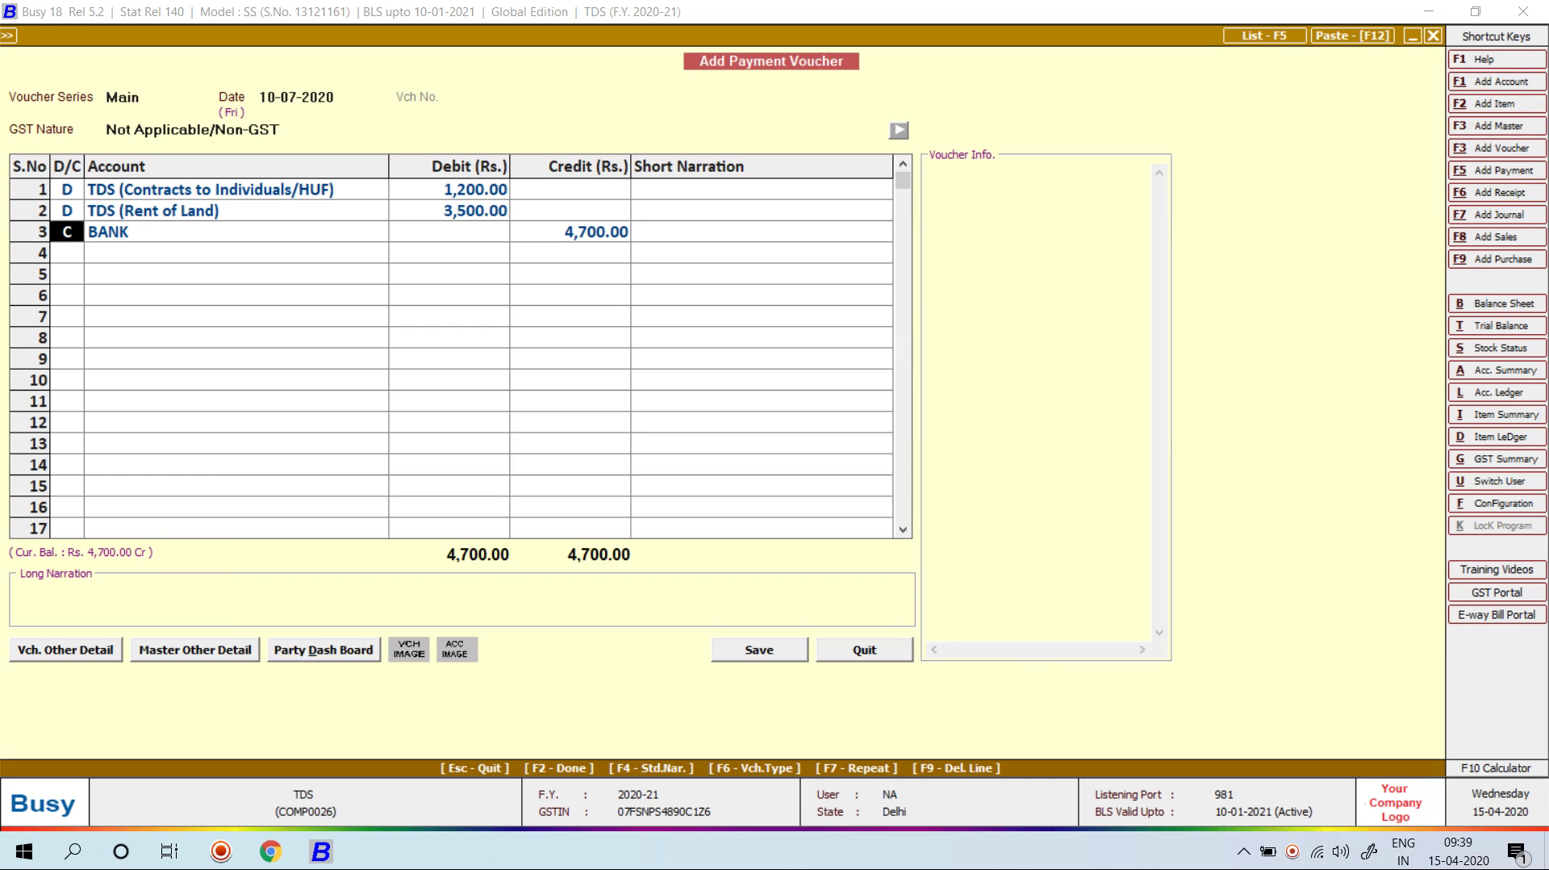
pyautogui.press('Up')
pyautogui.press('F9')
pyautogui.press('Return')
pyautogui.press('Return')
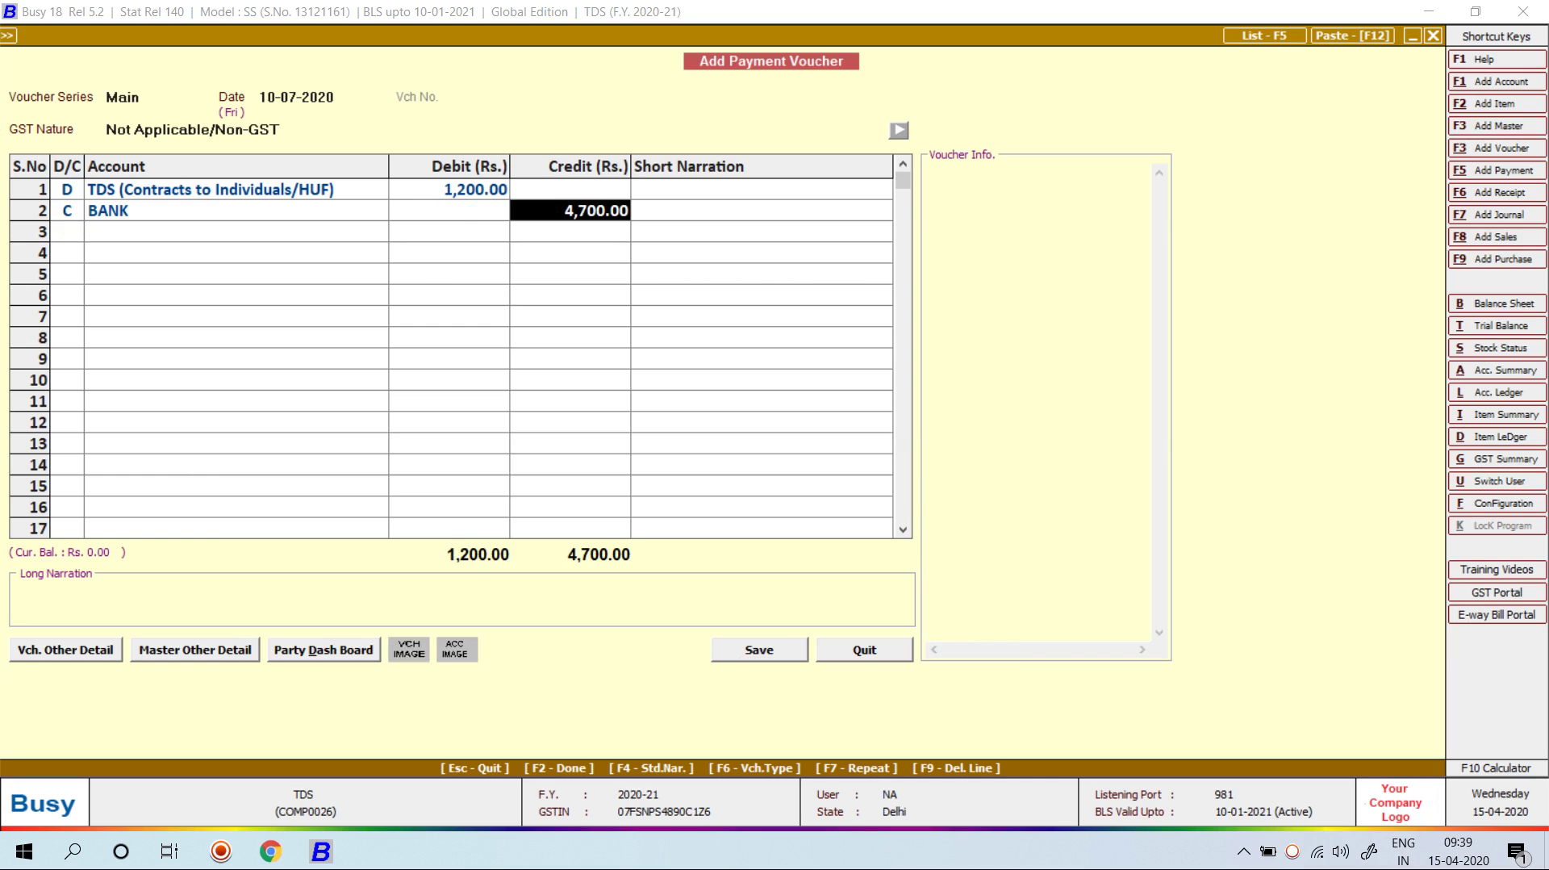
pyautogui.write('2')
pyautogui.press('BackSpace')
pyautogui.write('1200')
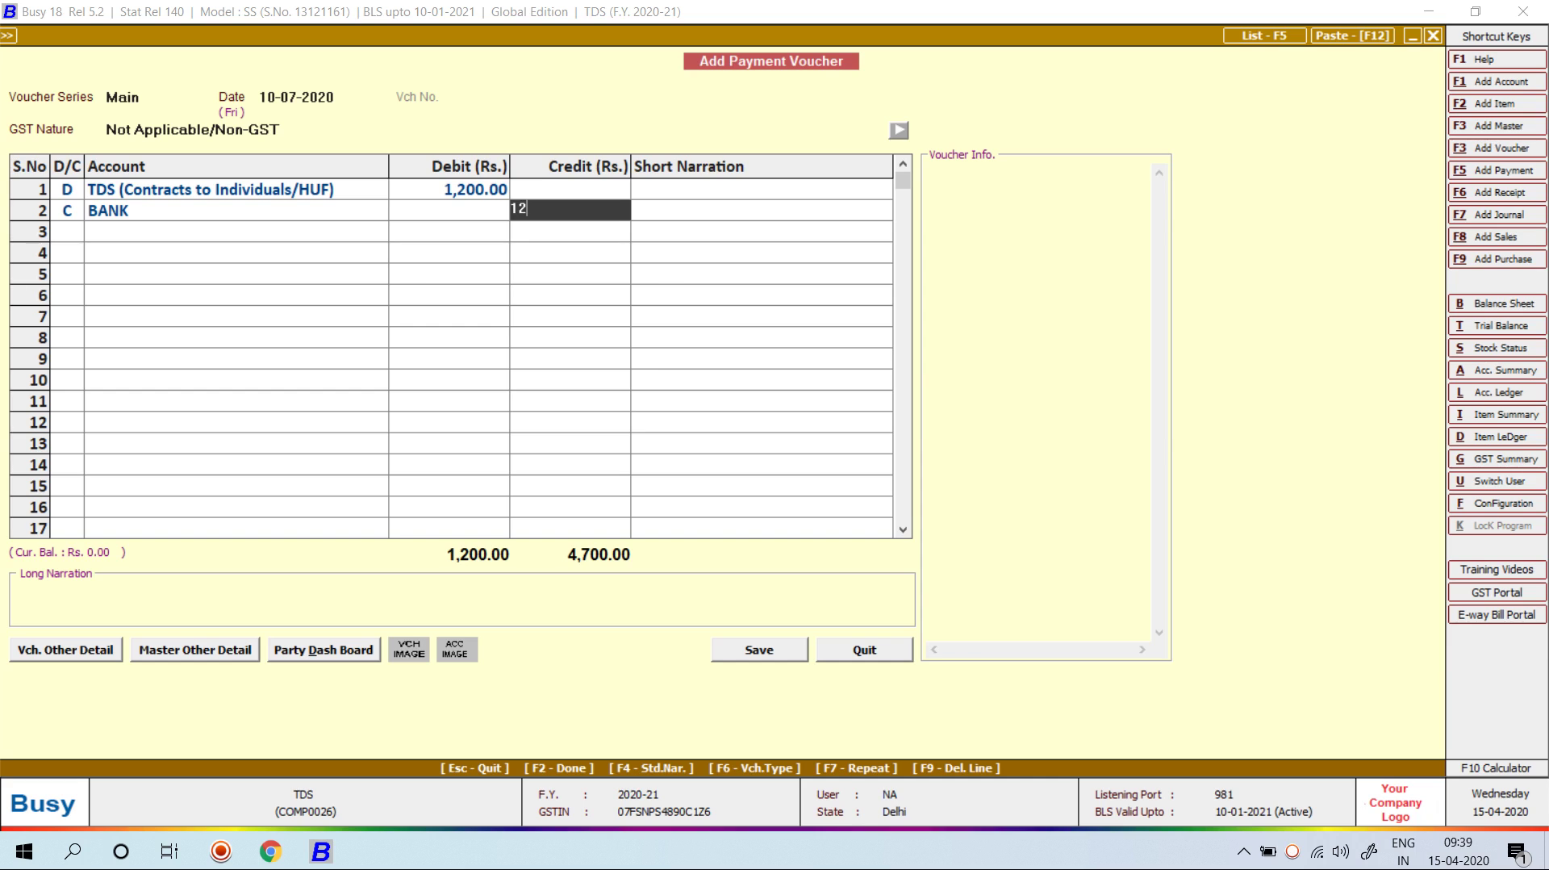
pyautogui.press('Return')
# Step: Adjust TDS references as Contracts to Individuals/HUF, quarter Ist, challan 49784, cheque 1656, BANK, and save
pyautogui.press('Return')
pyautogui.press('Return')
pyautogui.press('Return')
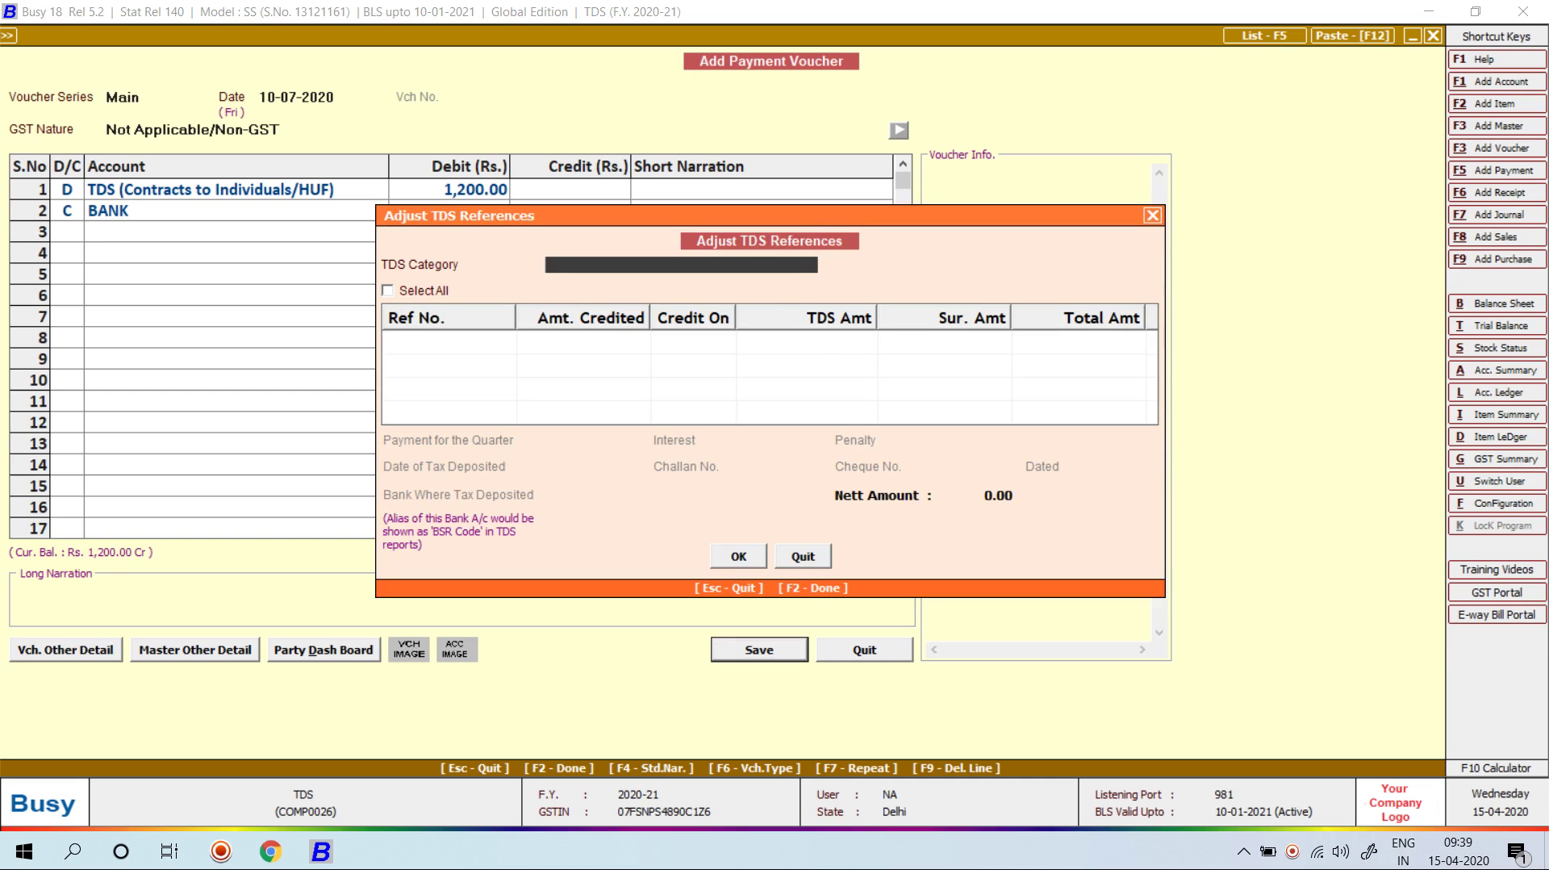
pyautogui.press('Down')
pyautogui.press('Return')
pyautogui.press('Return')
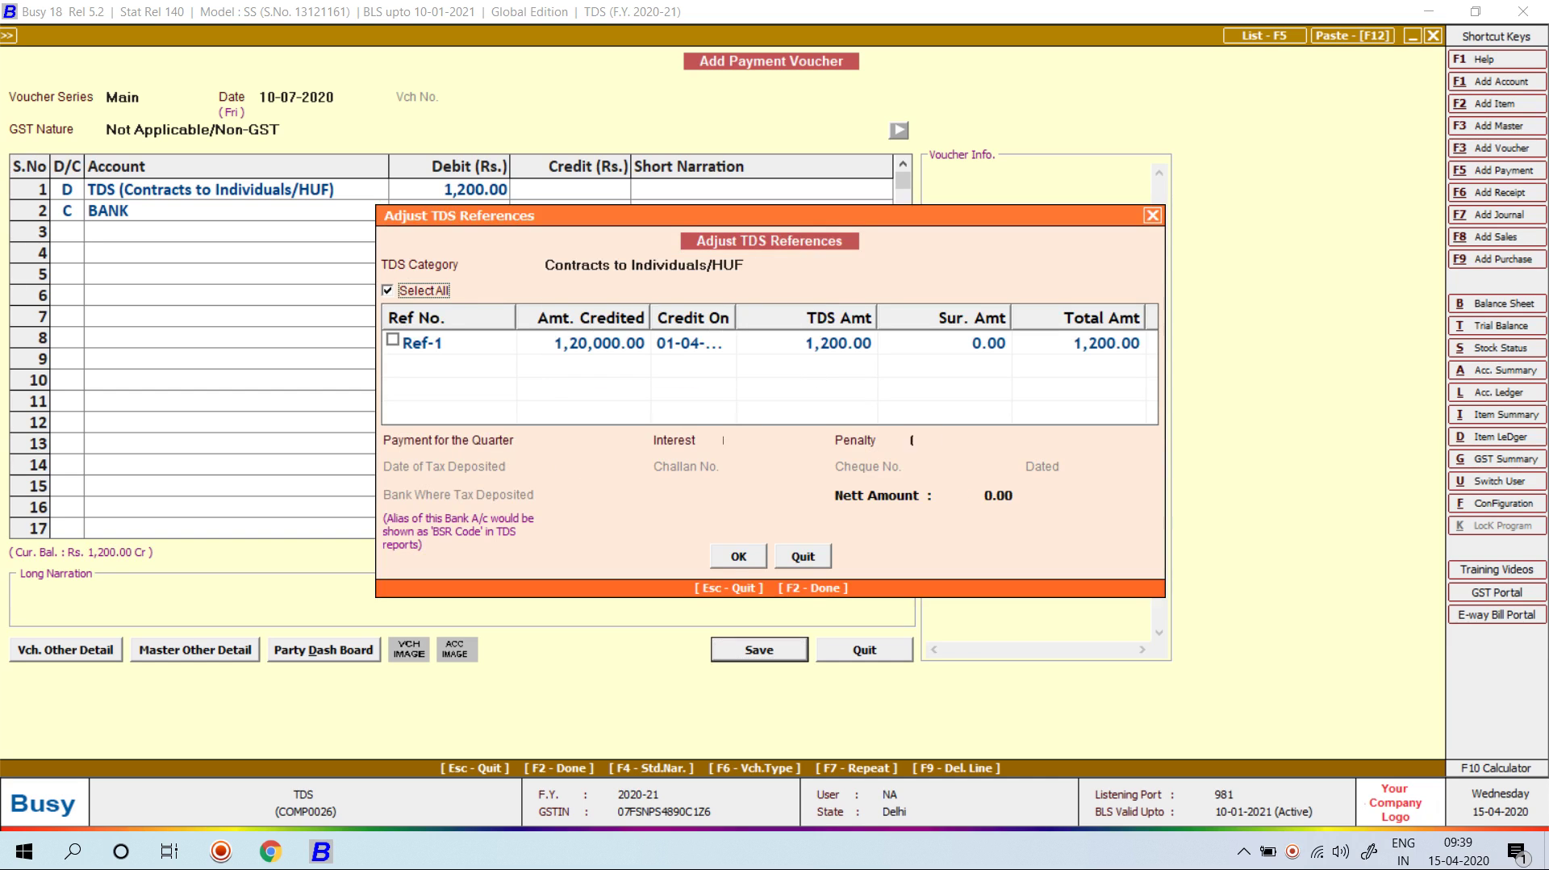
pyautogui.press('Return')
pyautogui.press('Return')
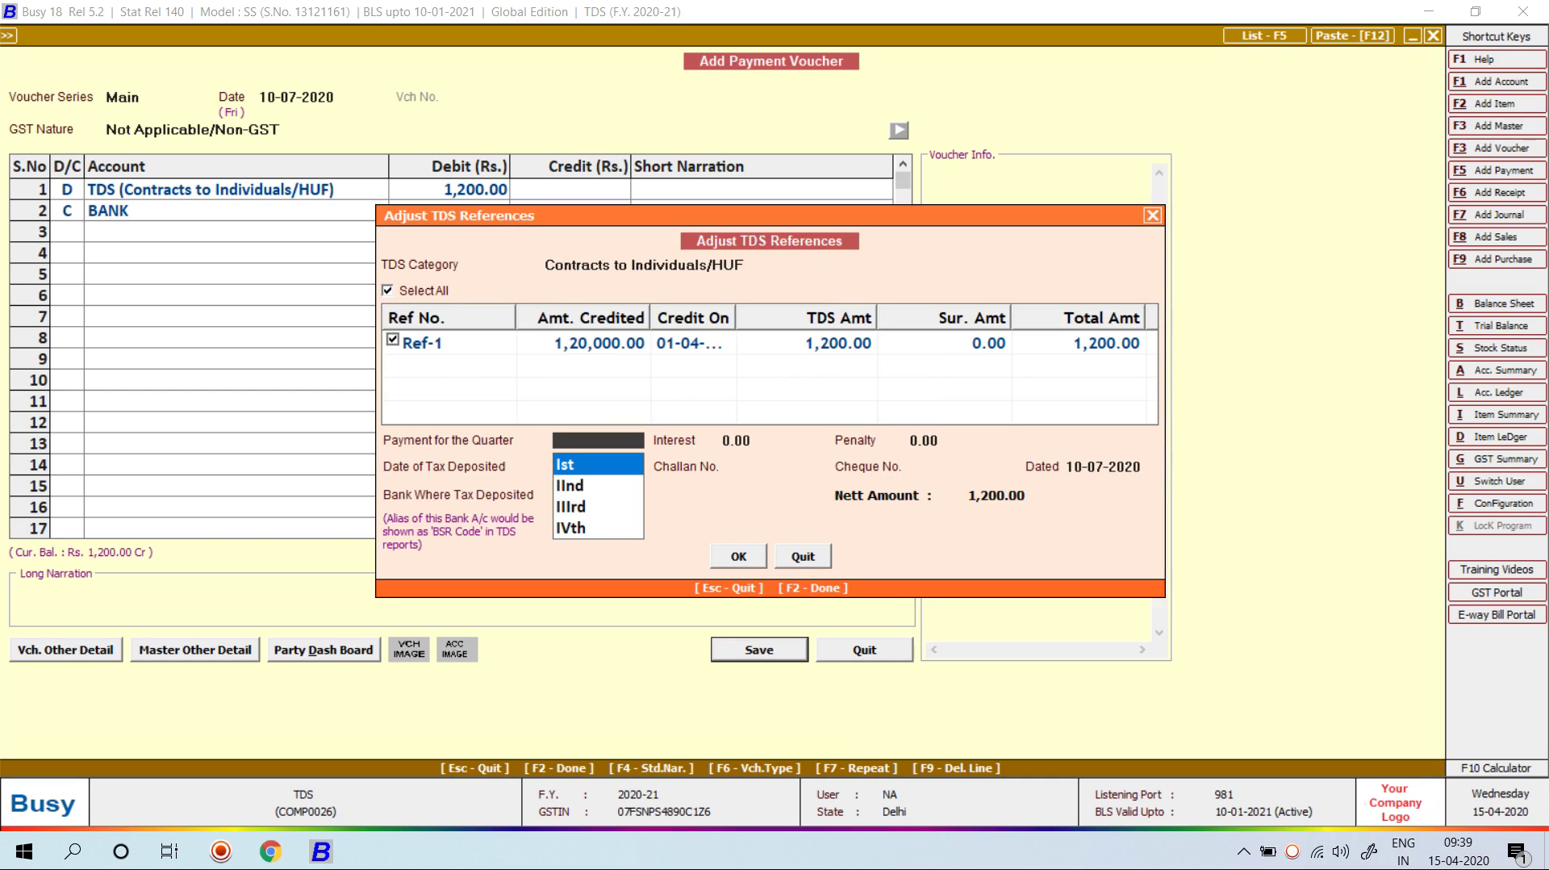
pyautogui.press('Return')
pyautogui.press('Return')
pyautogui.press('Return')
pyautogui.press('Return')
pyautogui.write('4')
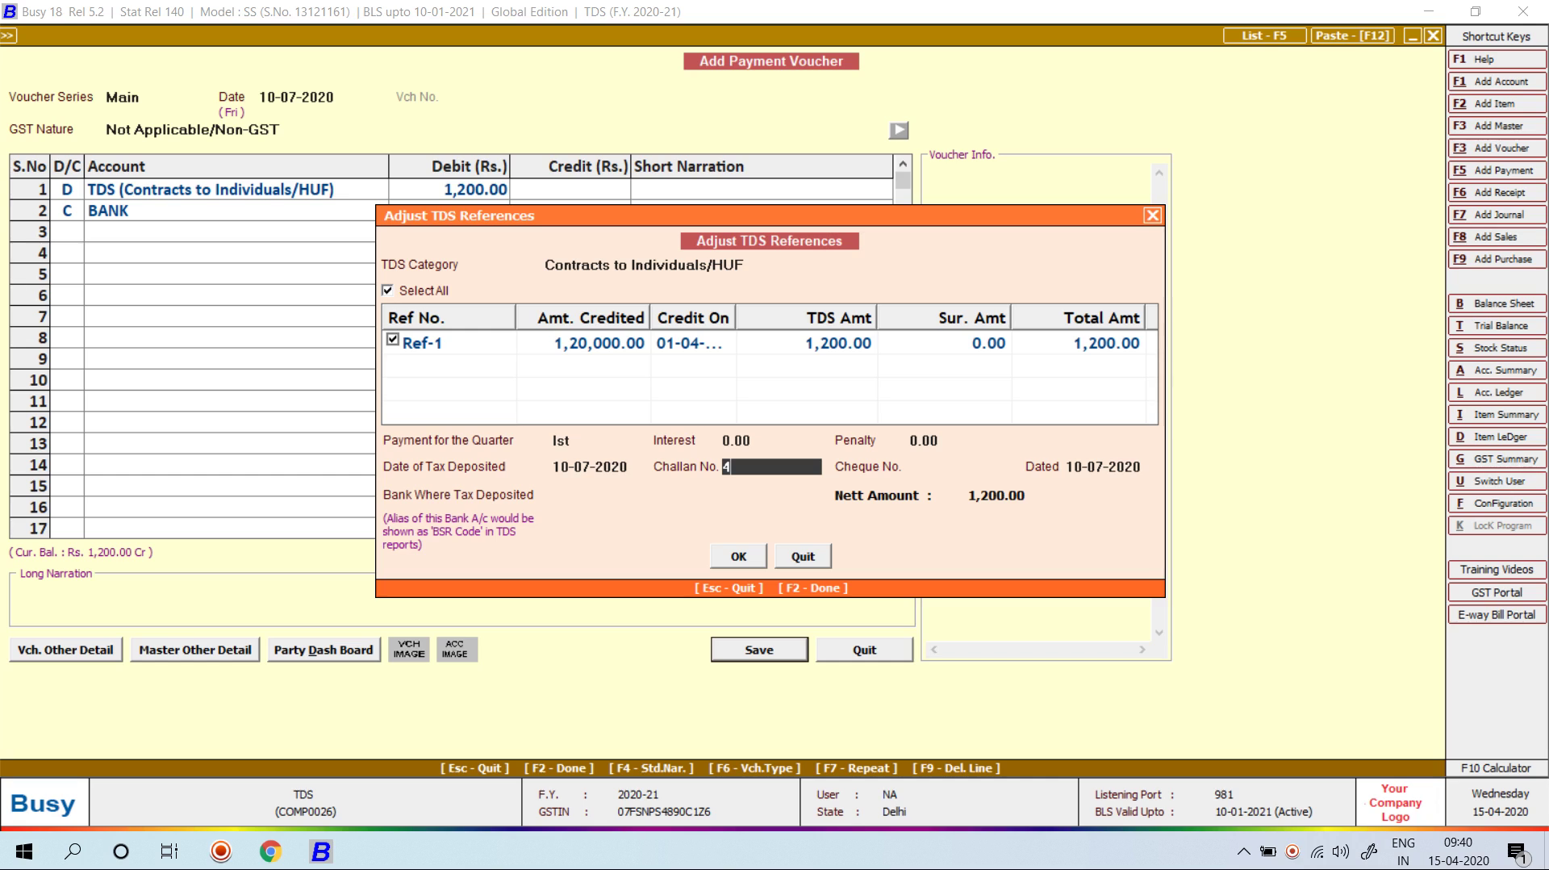
pyautogui.write('9784')
pyautogui.press('Return')
pyautogui.write('1')
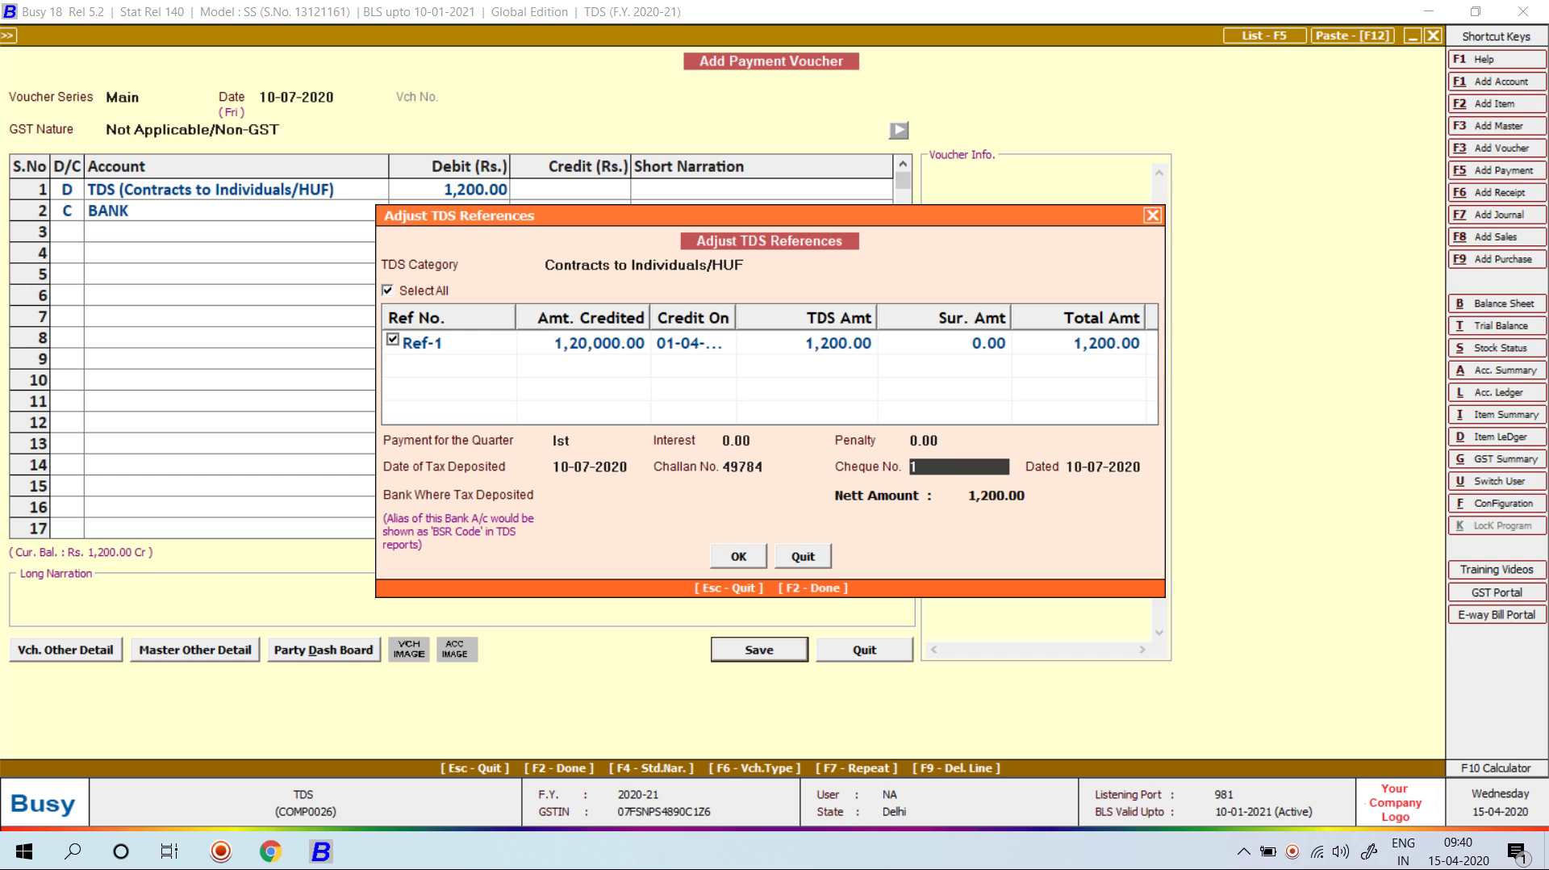
pyautogui.write('656')
pyautogui.press('Return')
pyautogui.press('Return')
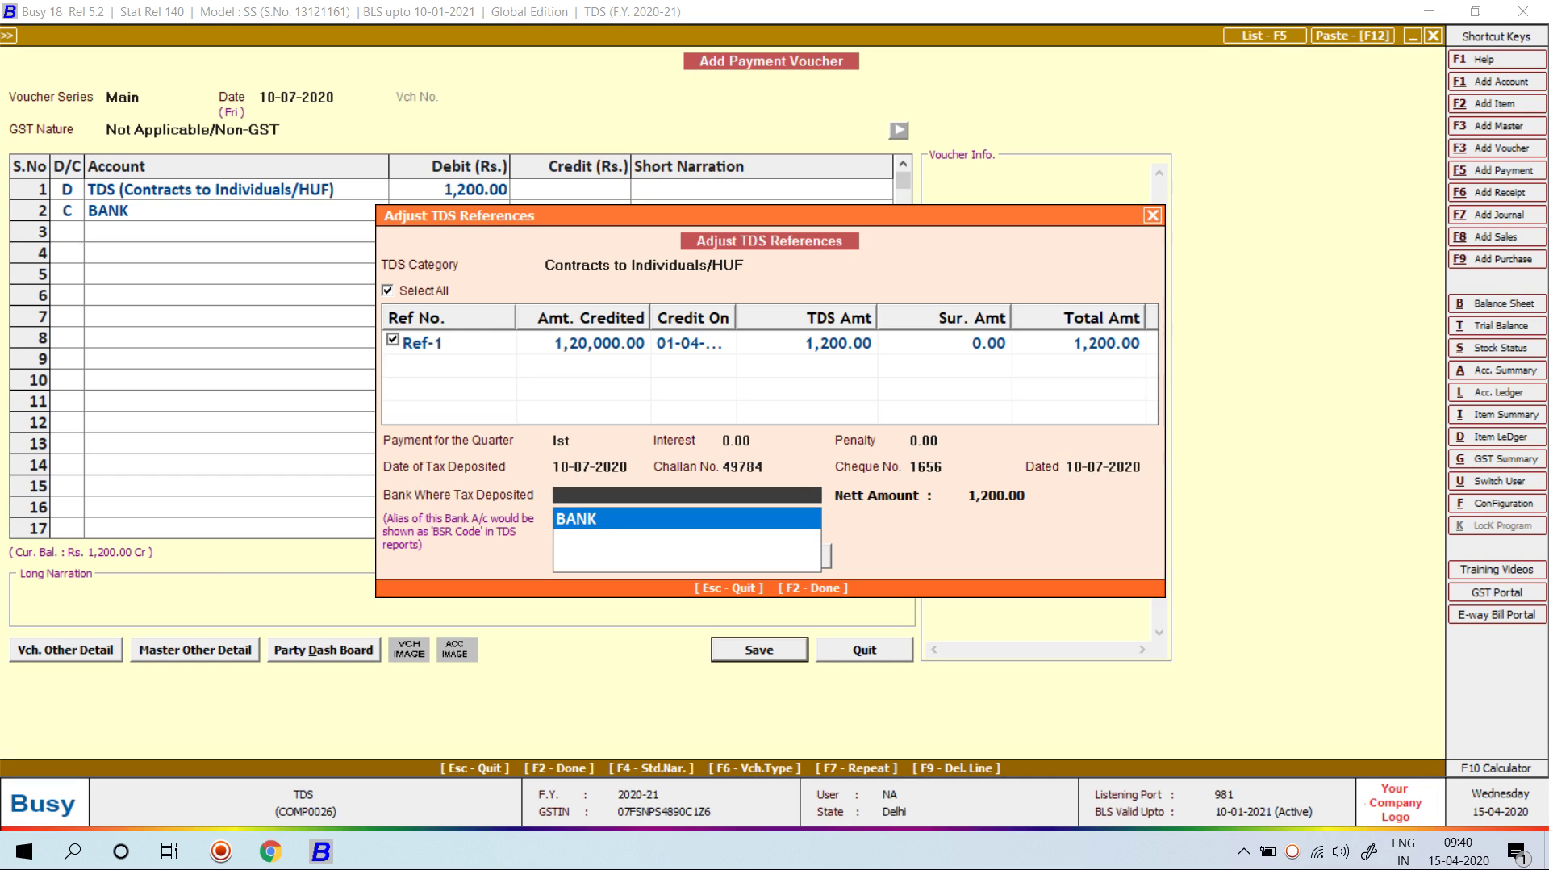
pyautogui.press('Return')
pyautogui.press('Return')
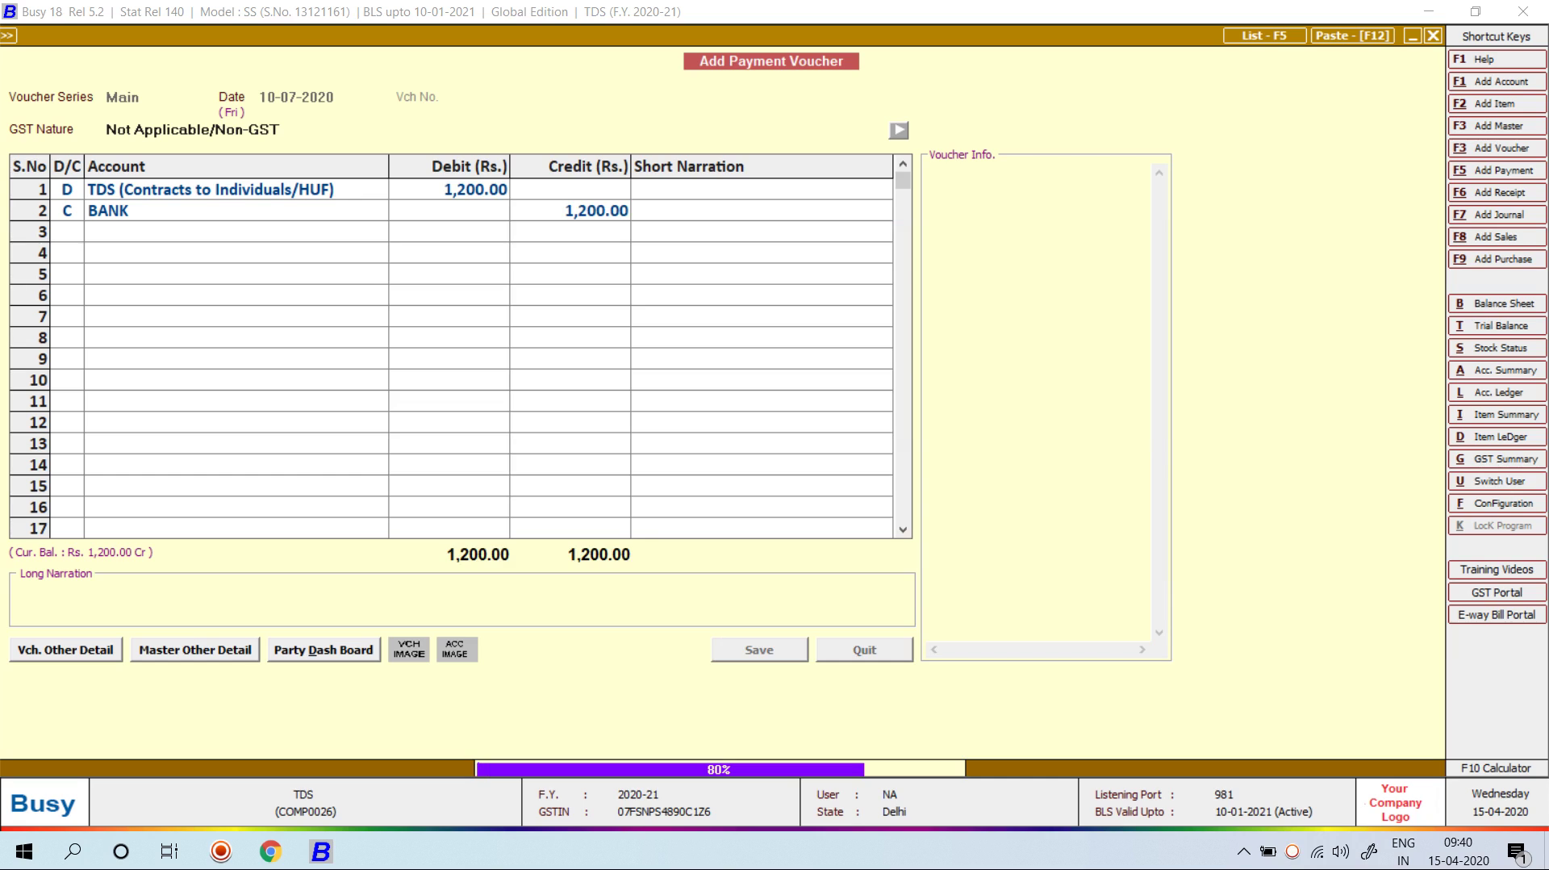
# Step: Abandon the blank new payment voucher and quit voucher entry
pyautogui.press('Return')
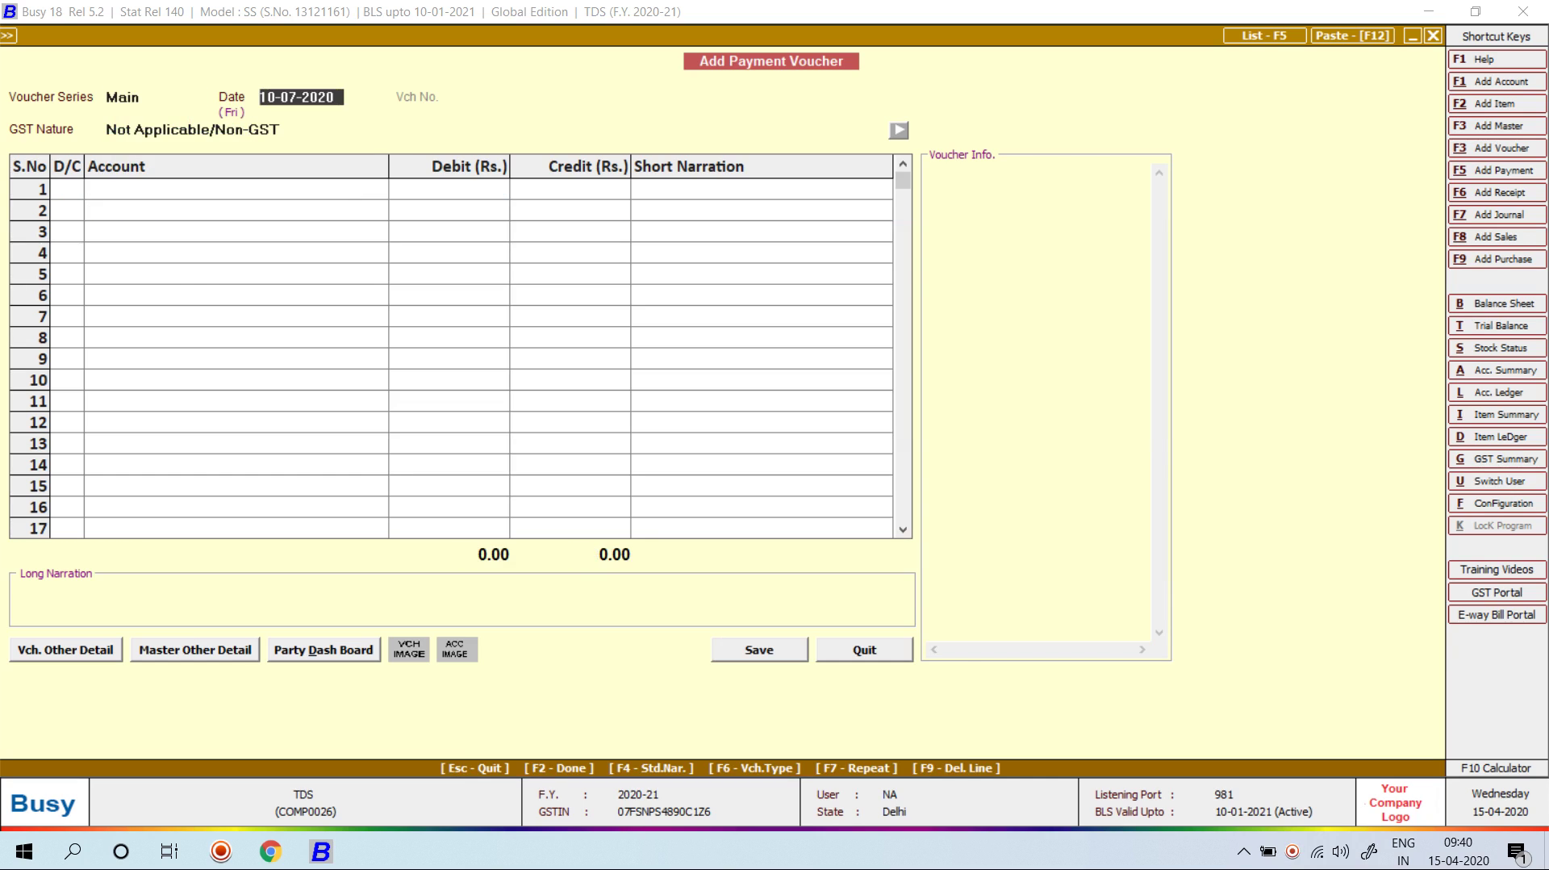
pyautogui.press('Return')
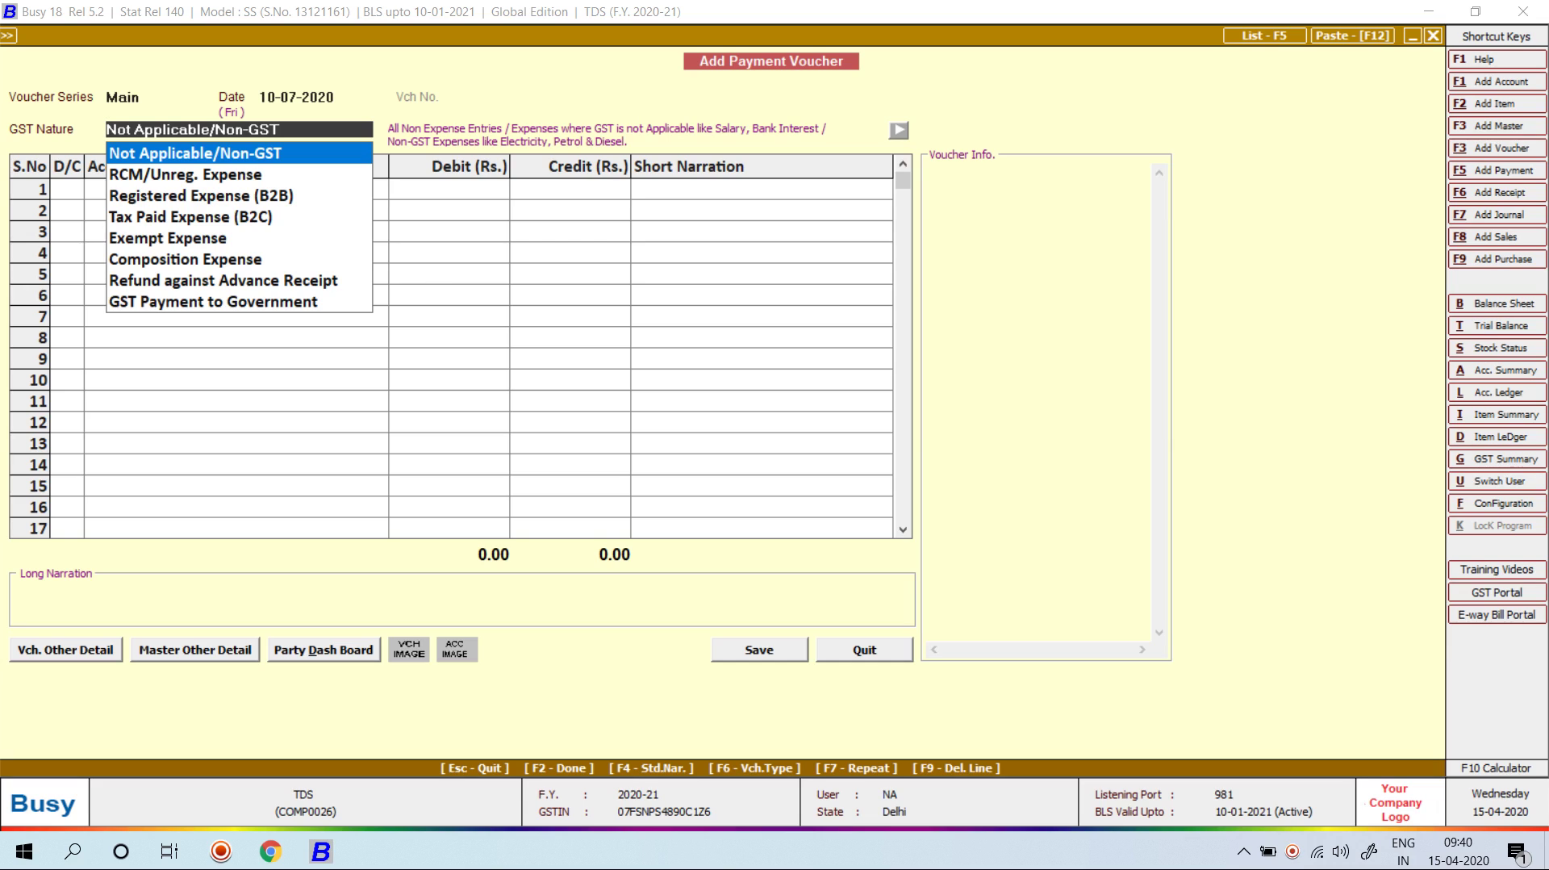
pyautogui.press('Return')
pyautogui.press('Return')
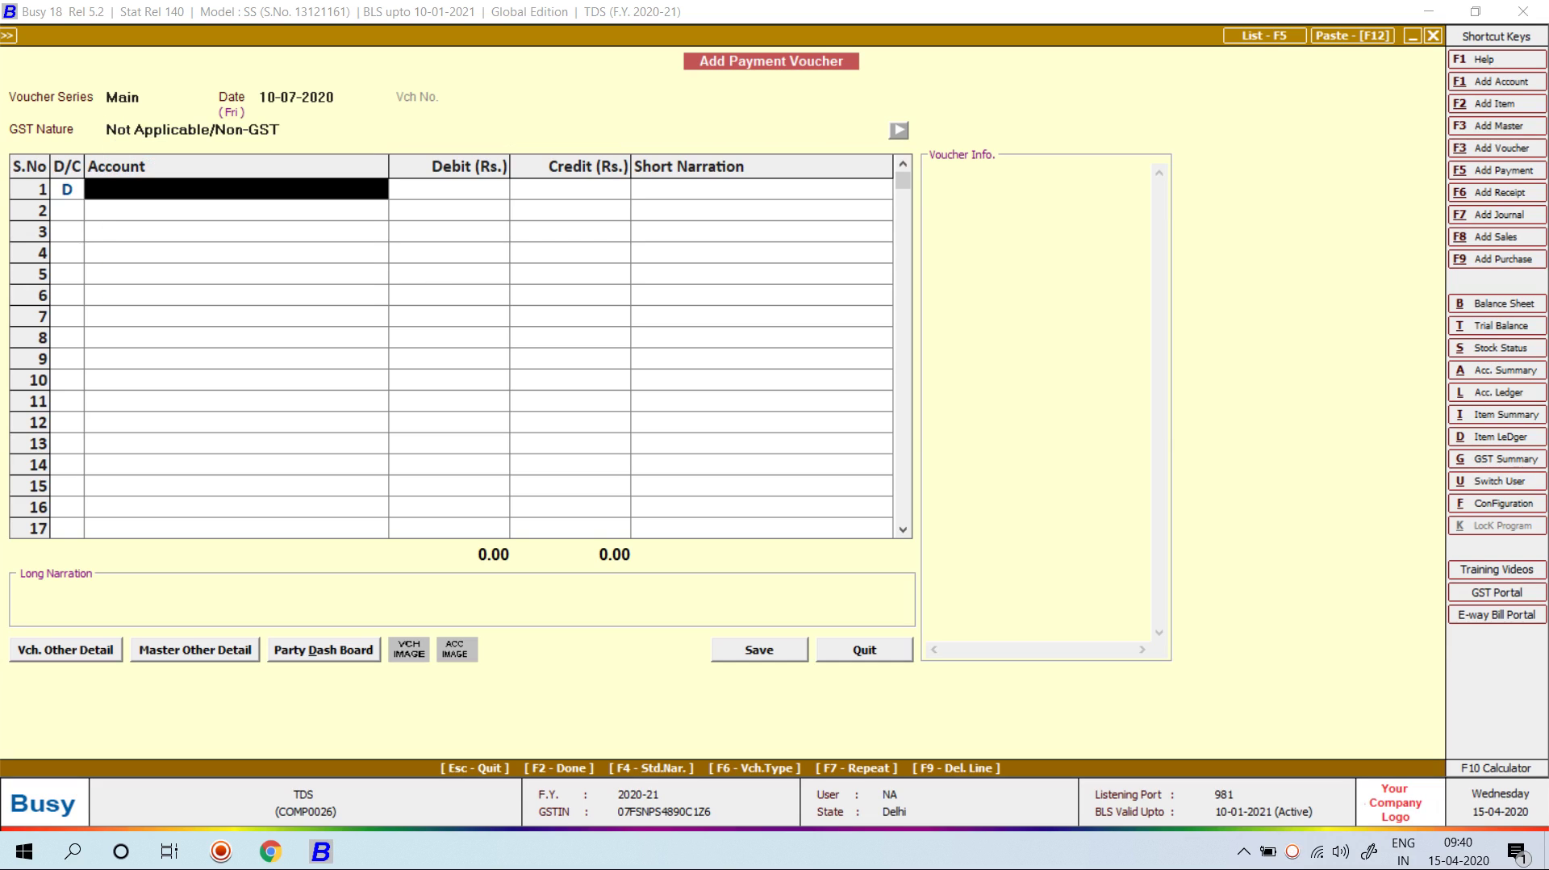
pyautogui.press('Escape')
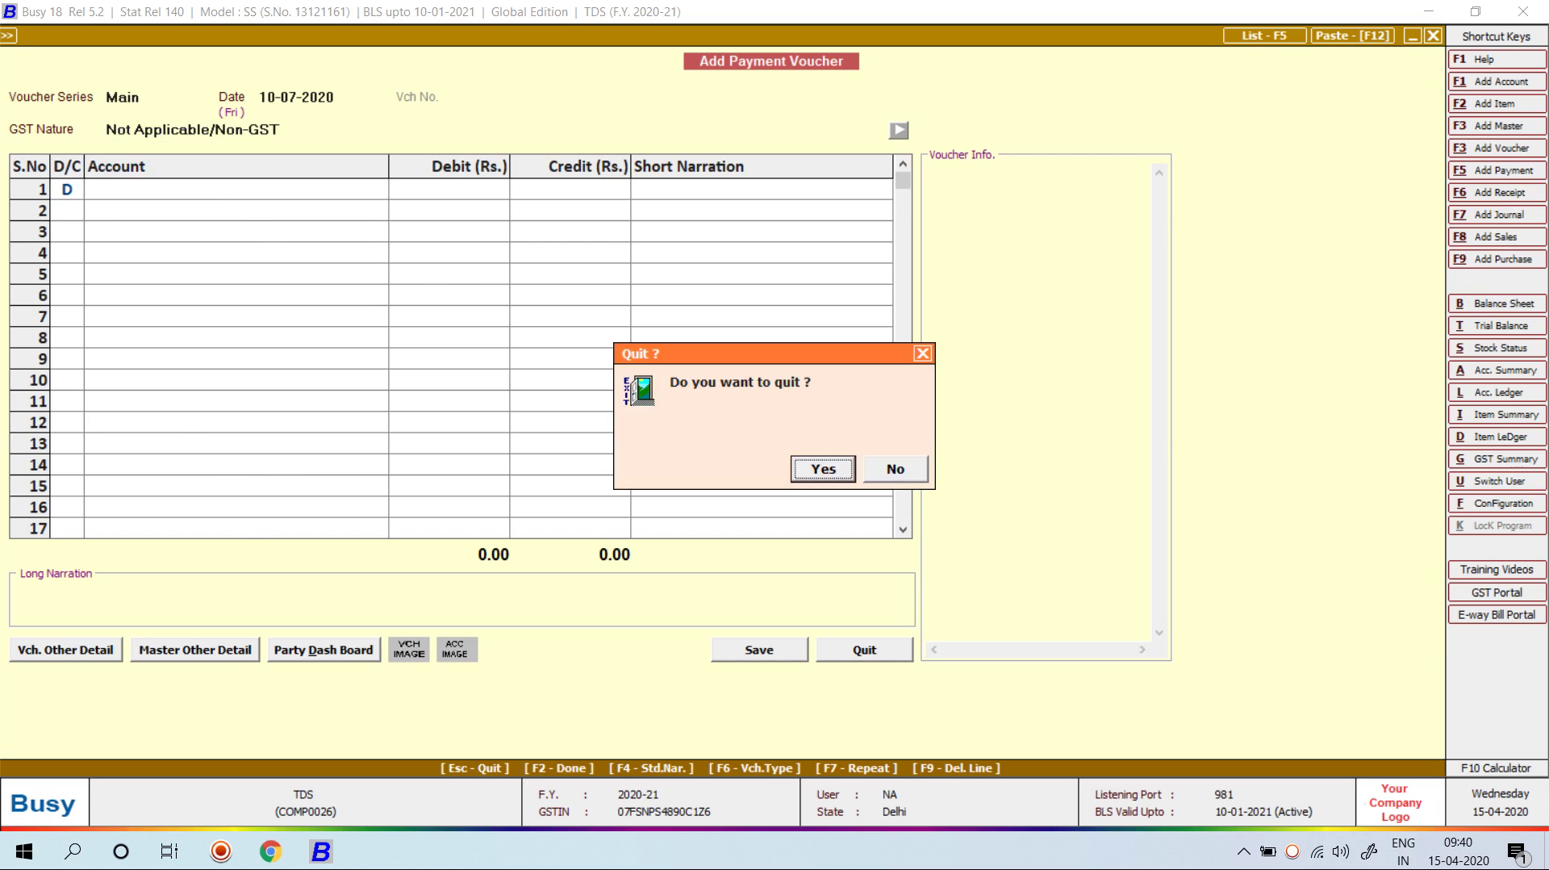
pyautogui.press('Return')
# Step: Reopen the contract TDS payment voucher for modification and change its date to 10-04-2020
pyautogui.press('Down')
pyautogui.press('Return')
pyautogui.press('Return')
pyautogui.press('Return')
pyautogui.press('Return')
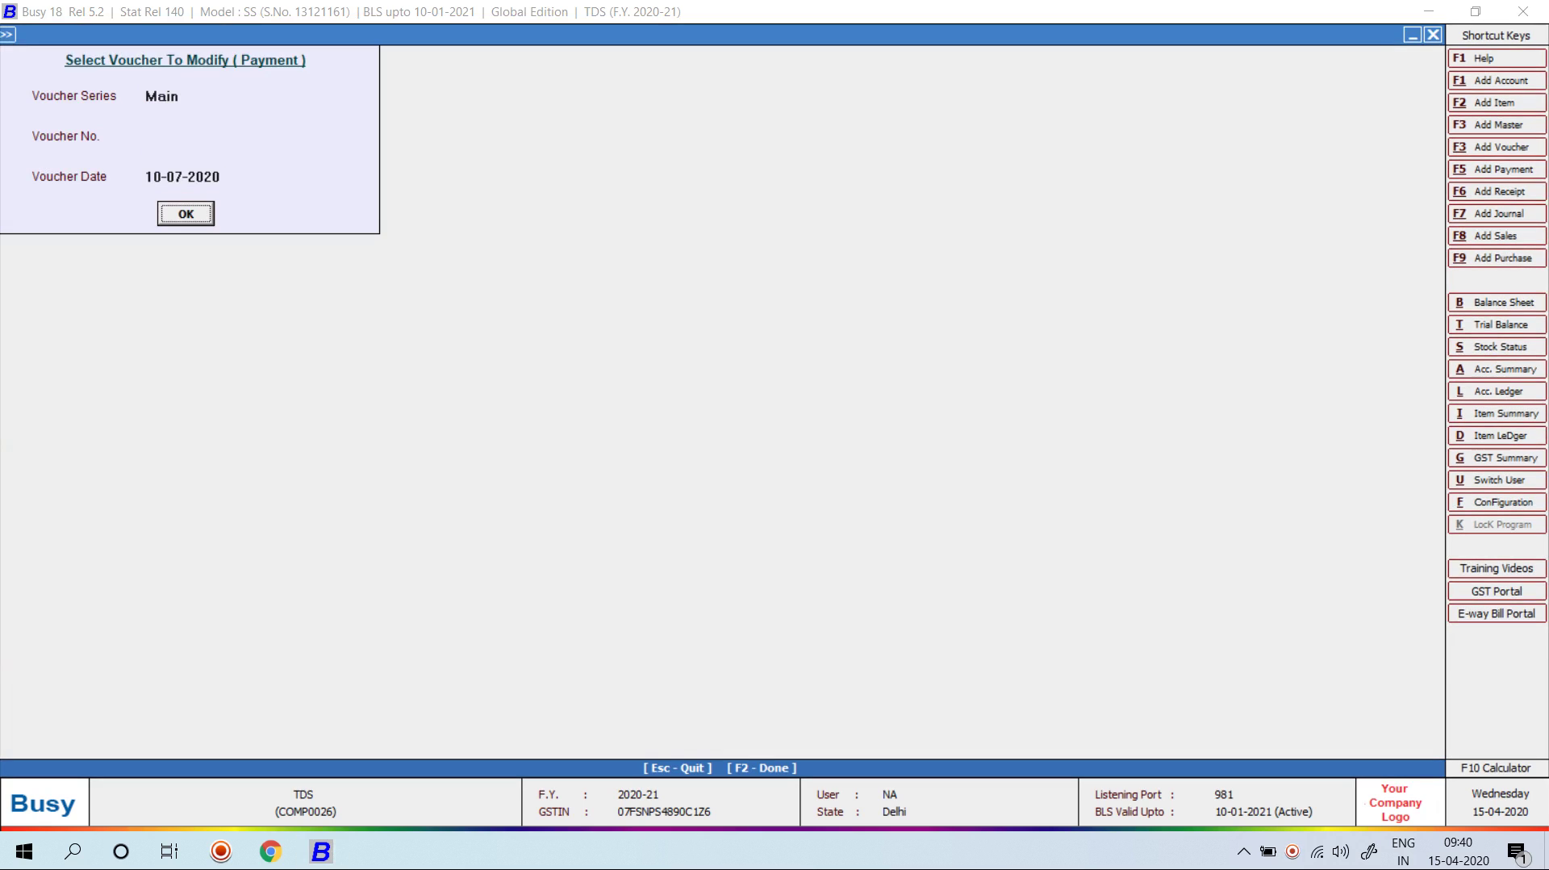
pyautogui.press('Return')
pyautogui.press('Return')
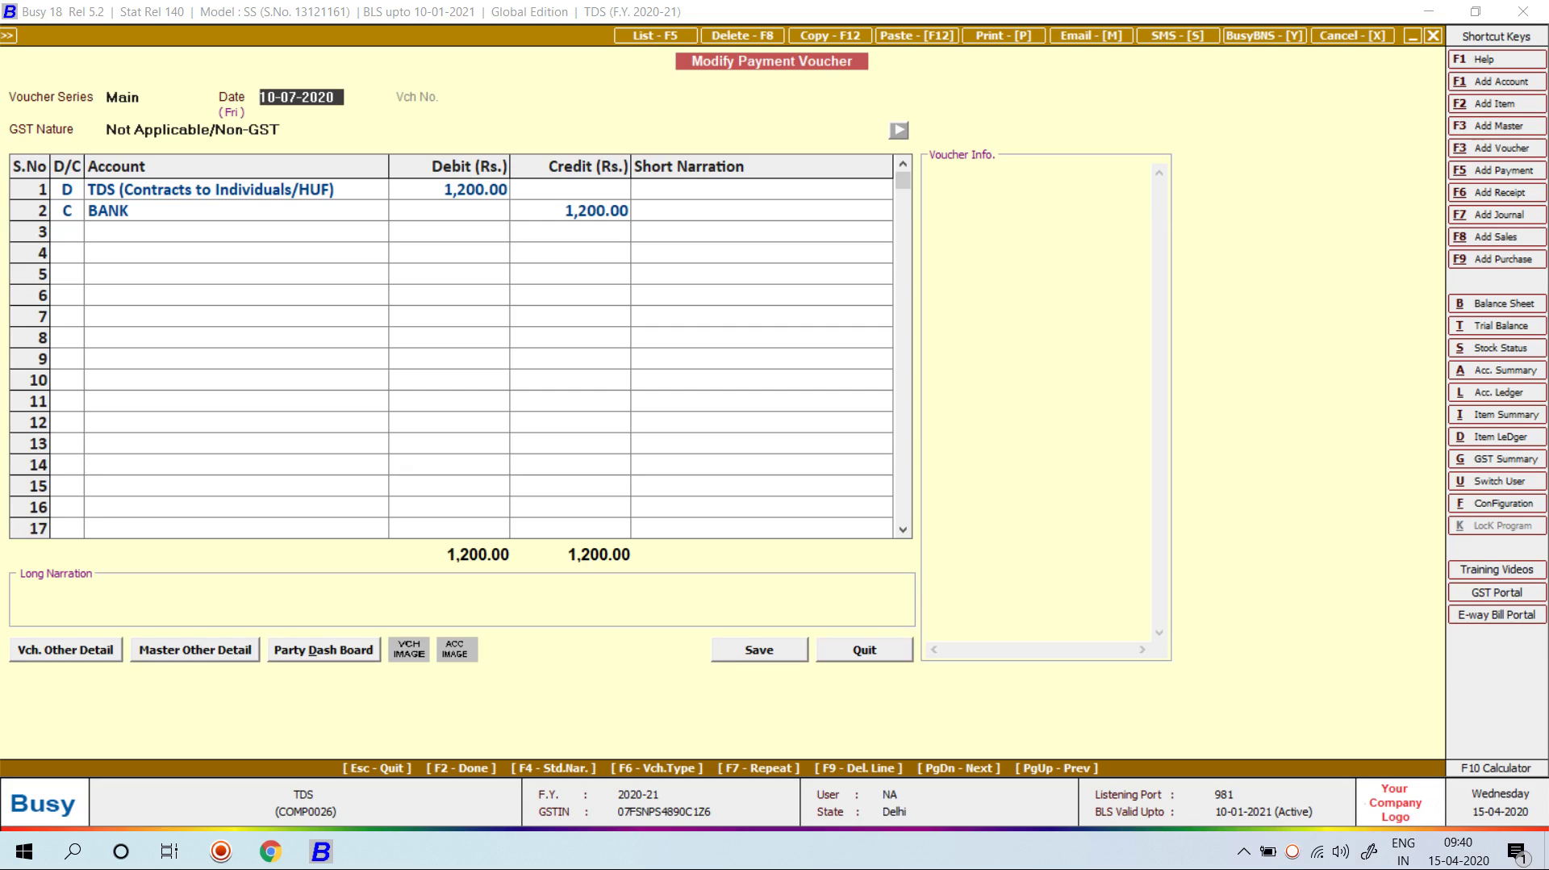
pyautogui.write('10-04-2020')
pyautogui.press('Return')
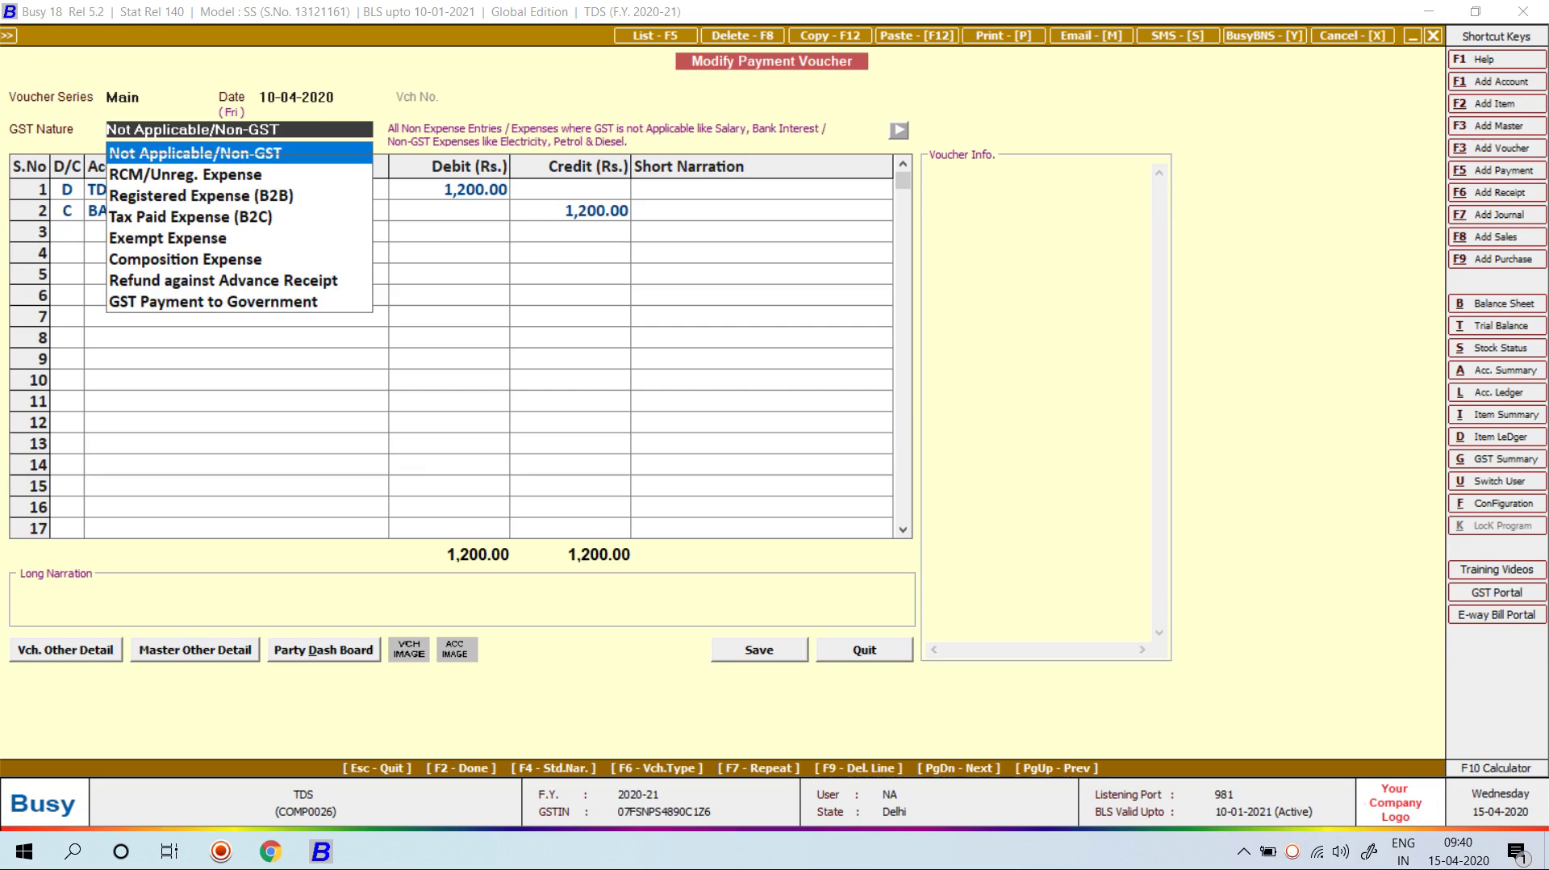
# Step: Change the TDS reference cheque date to 10-04-2020, keep BANK as deposit bank, and save
pyautogui.press('Return')
pyautogui.press('Return')
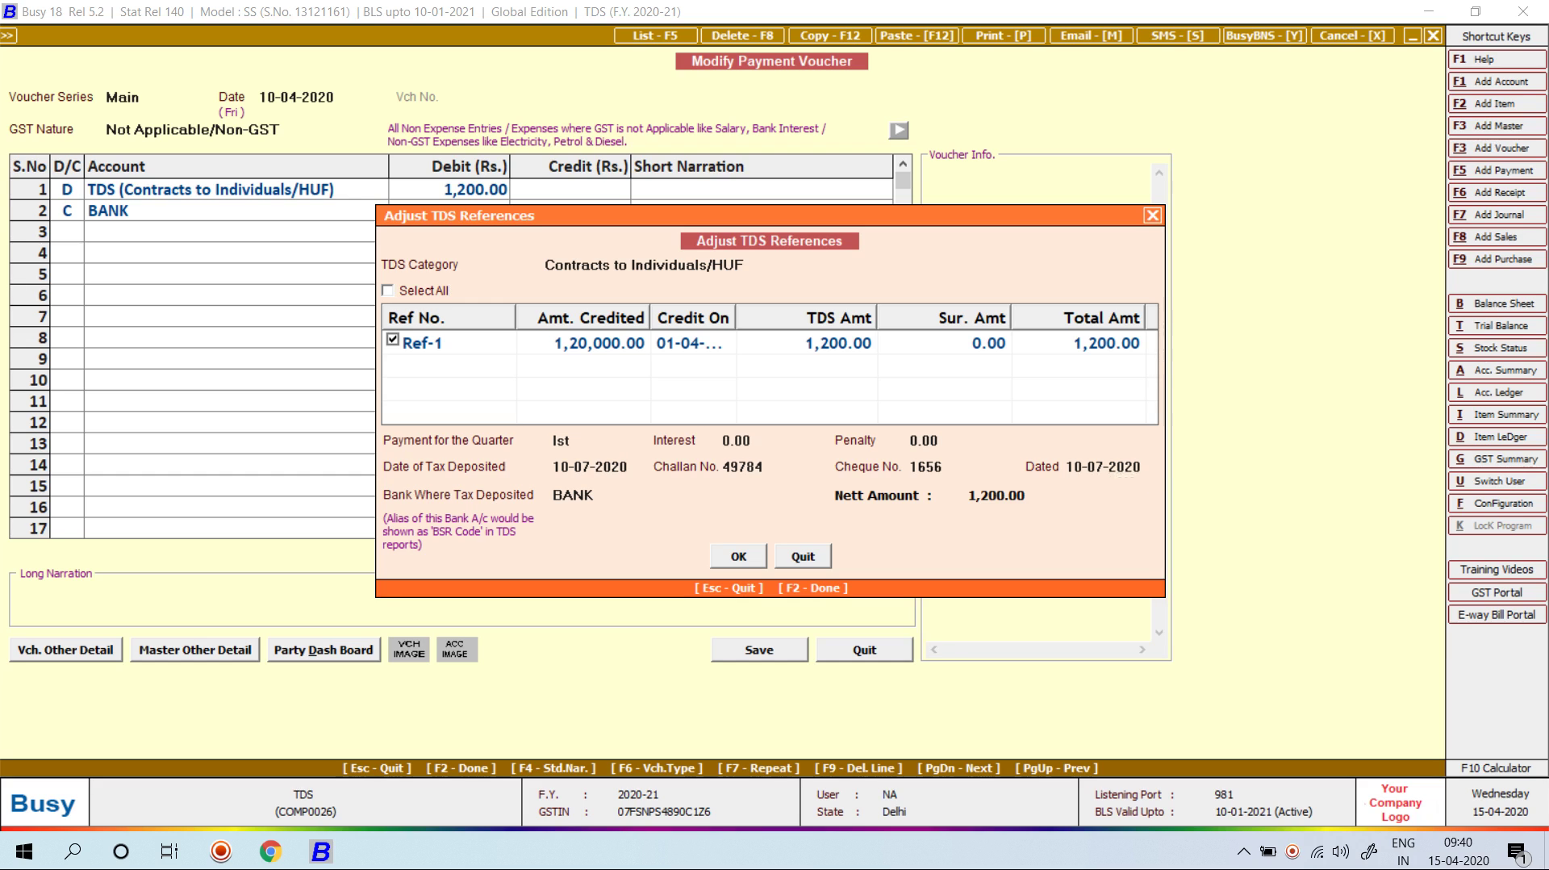
pyautogui.press('Return')
pyautogui.write('10-04-2020')
pyautogui.press('Return')
pyautogui.press('Return')
pyautogui.press('F2')
pyautogui.press('F2')
pyautogui.press('Return')
pyautogui.press('Escape')
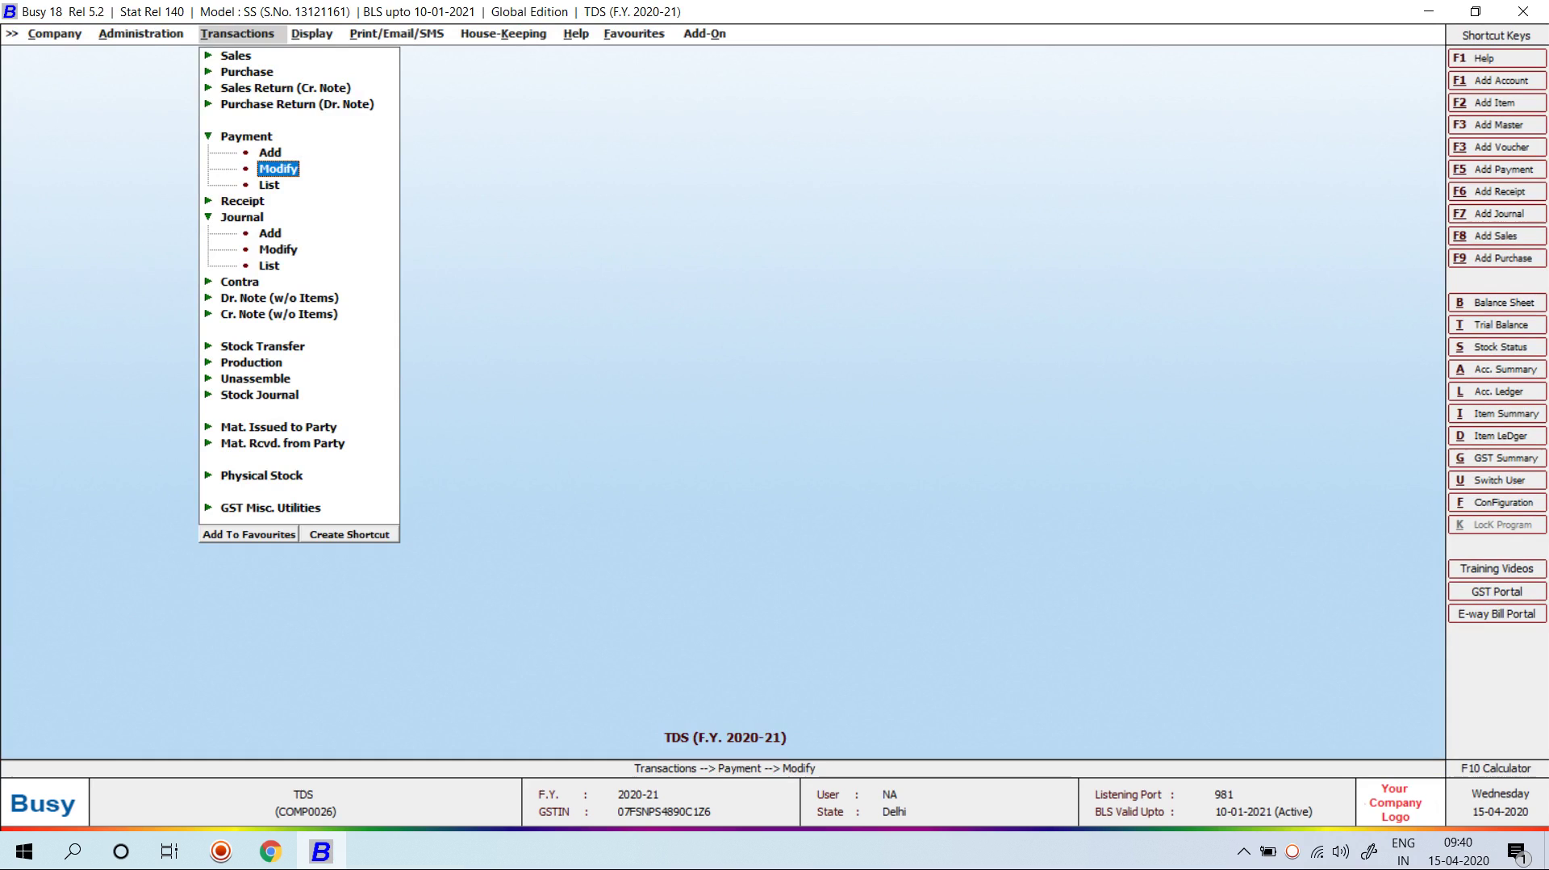
# Step: Start a payment voucher dated 20 debiting TDS (Rent of Land) 3,500 and crediting BANK
pyautogui.press('Up')
pyautogui.press('Return')
pyautogui.press('Return')
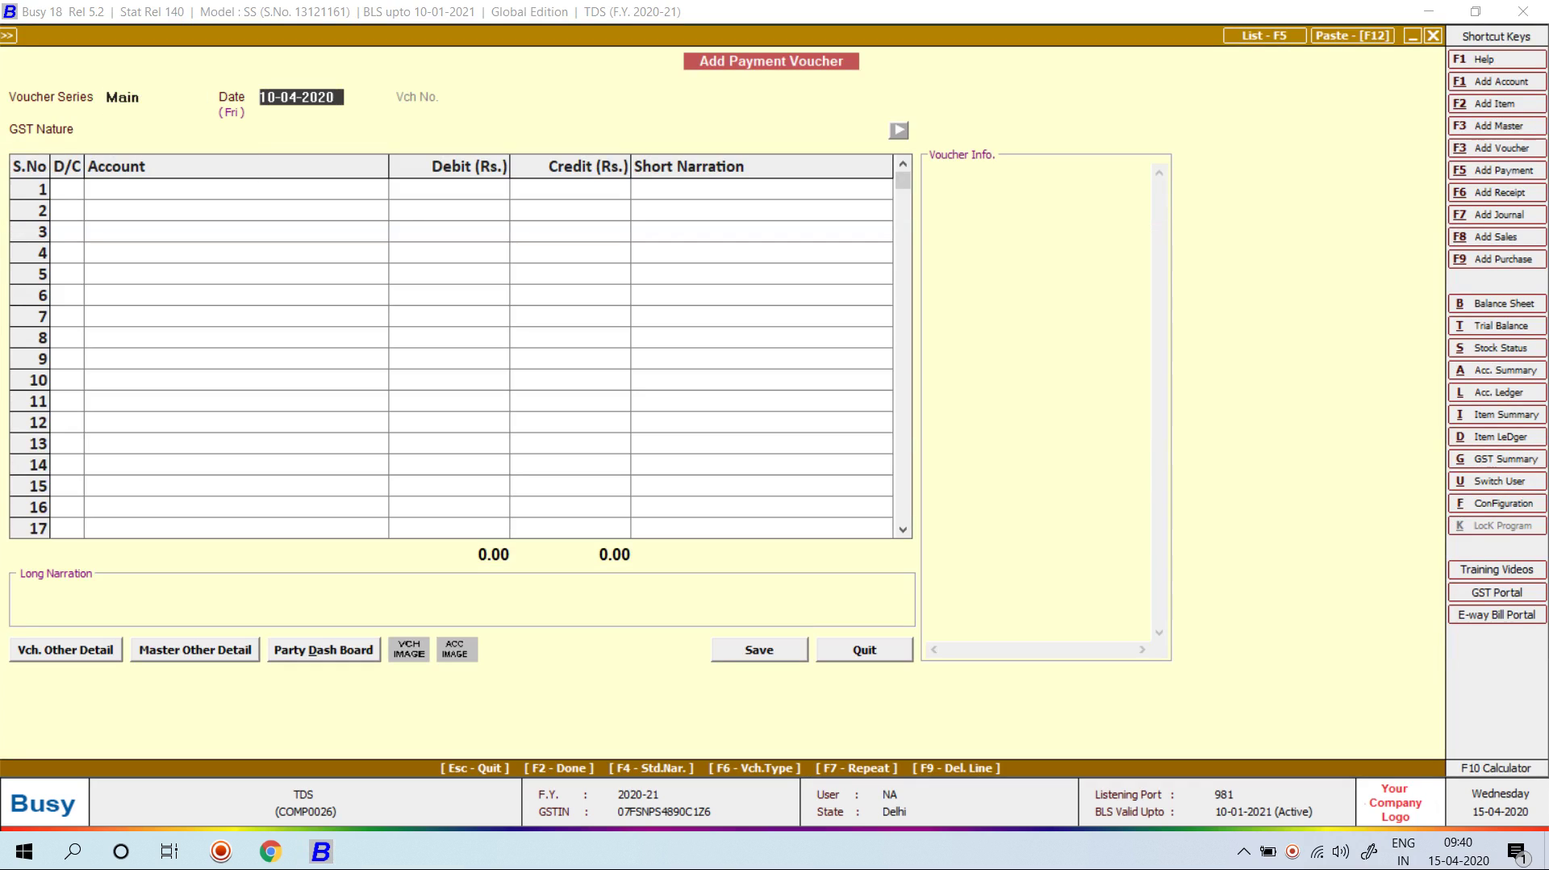
pyautogui.write('20')
pyautogui.press('Return')
pyautogui.press('Return')
pyautogui.press('Return')
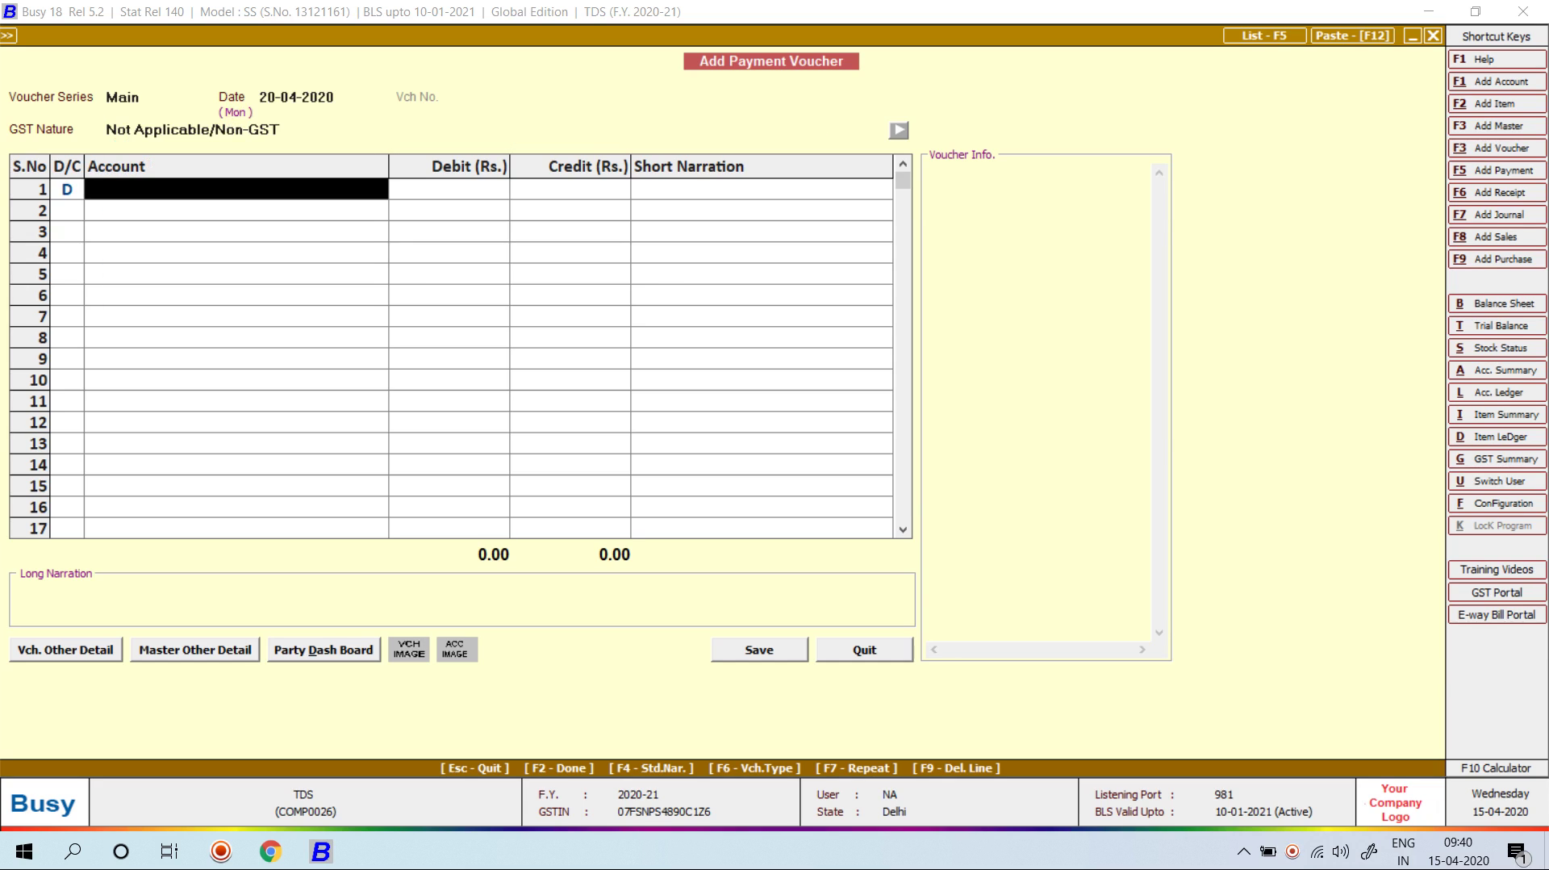
pyautogui.write('TDS REN')
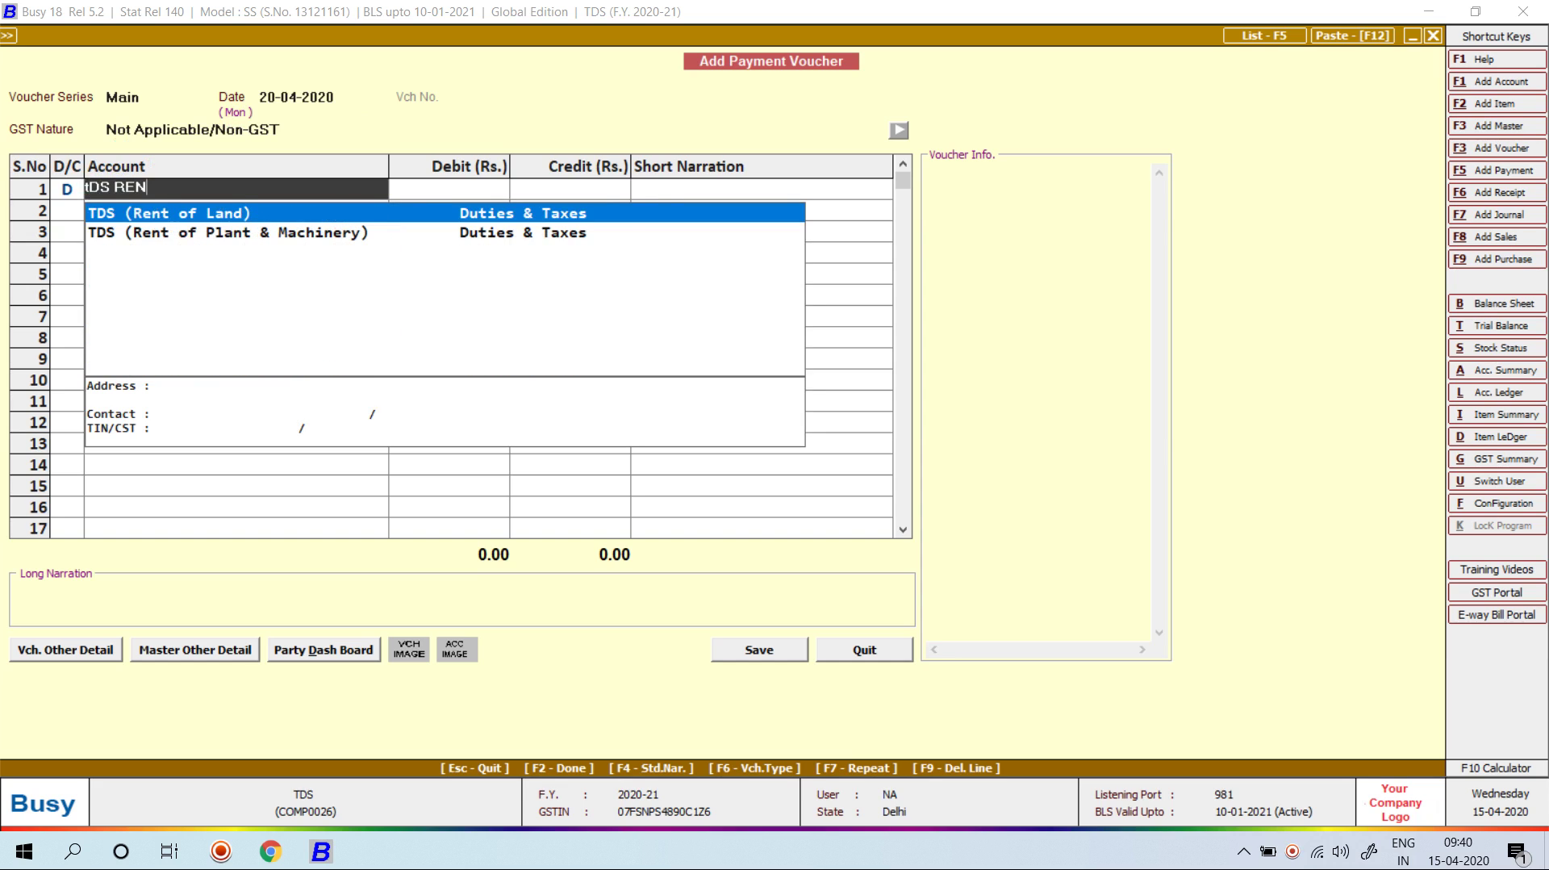
pyautogui.press('Return')
pyautogui.write('3500')
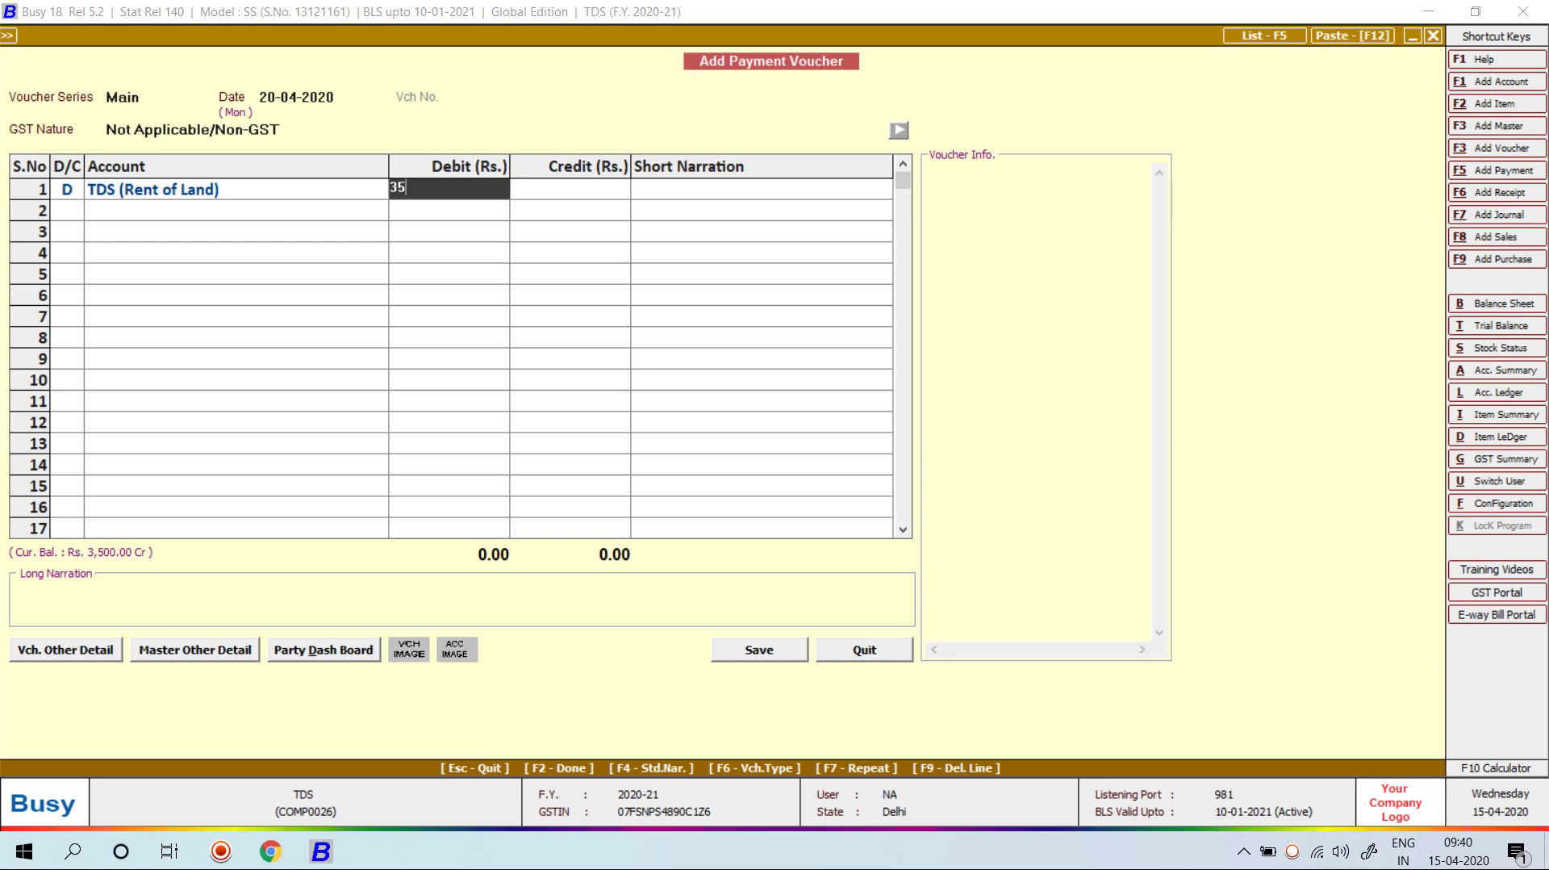
pyautogui.press('Return')
pyautogui.press('Return')
pyautogui.press('Return')
pyautogui.press('Return')
pyautogui.press('Return')
pyautogui.press('Return')
pyautogui.press('Return')
pyautogui.press('Return')
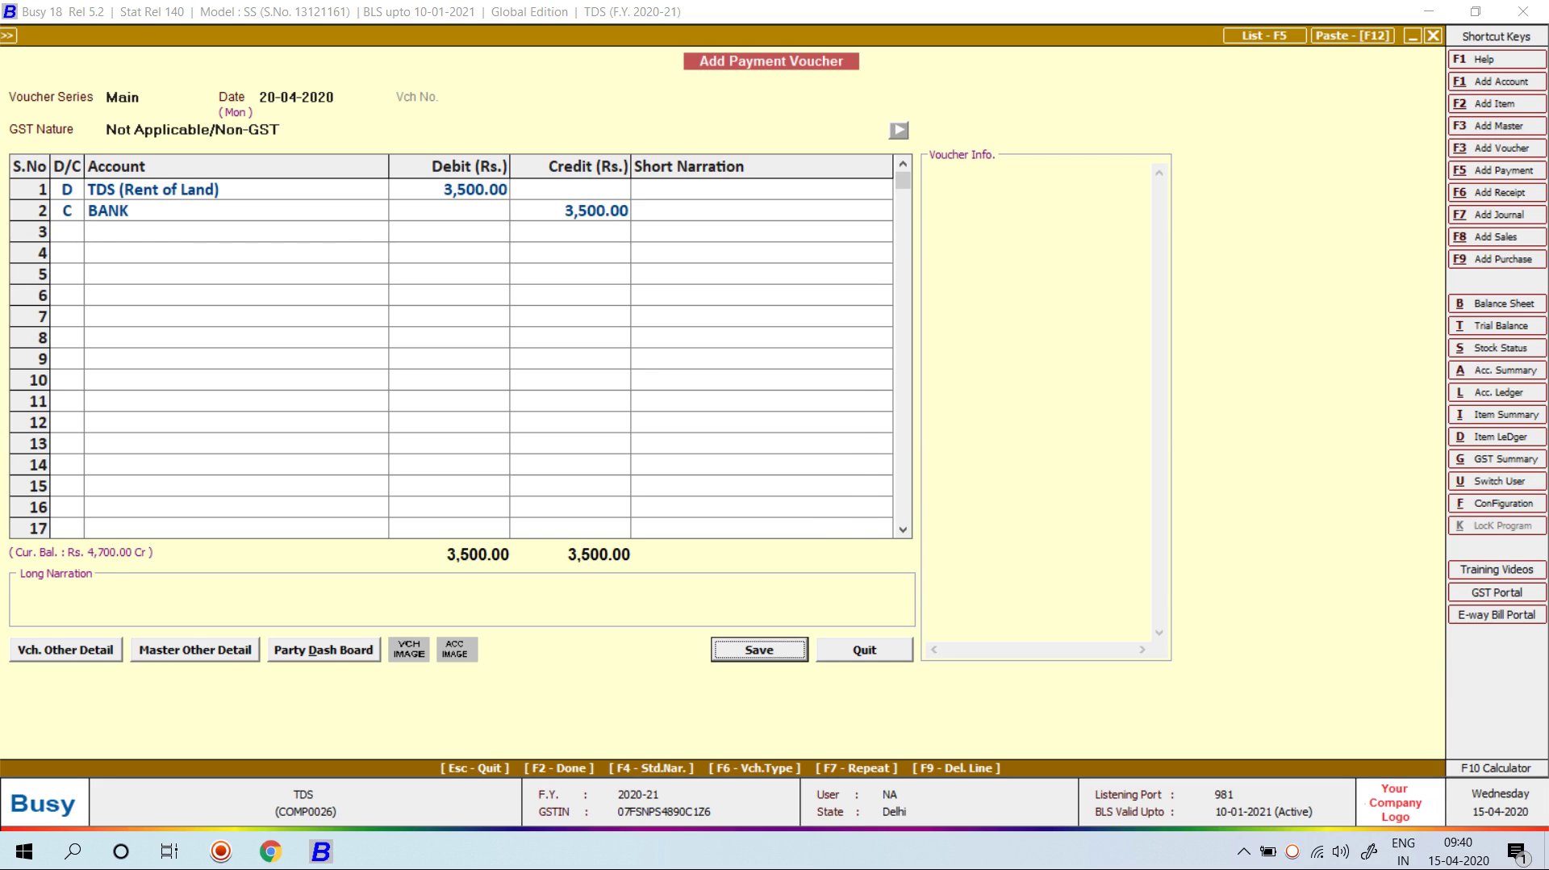
pyautogui.press('Return')
# Step: Adjust TDS references: Rent of Land category, REF-2 ticked, quarter Ist, deposit bank BANK, then save
pyautogui.press('Down')
pyautogui.press('Down')
pyautogui.press('Down')
pyautogui.press('Down')
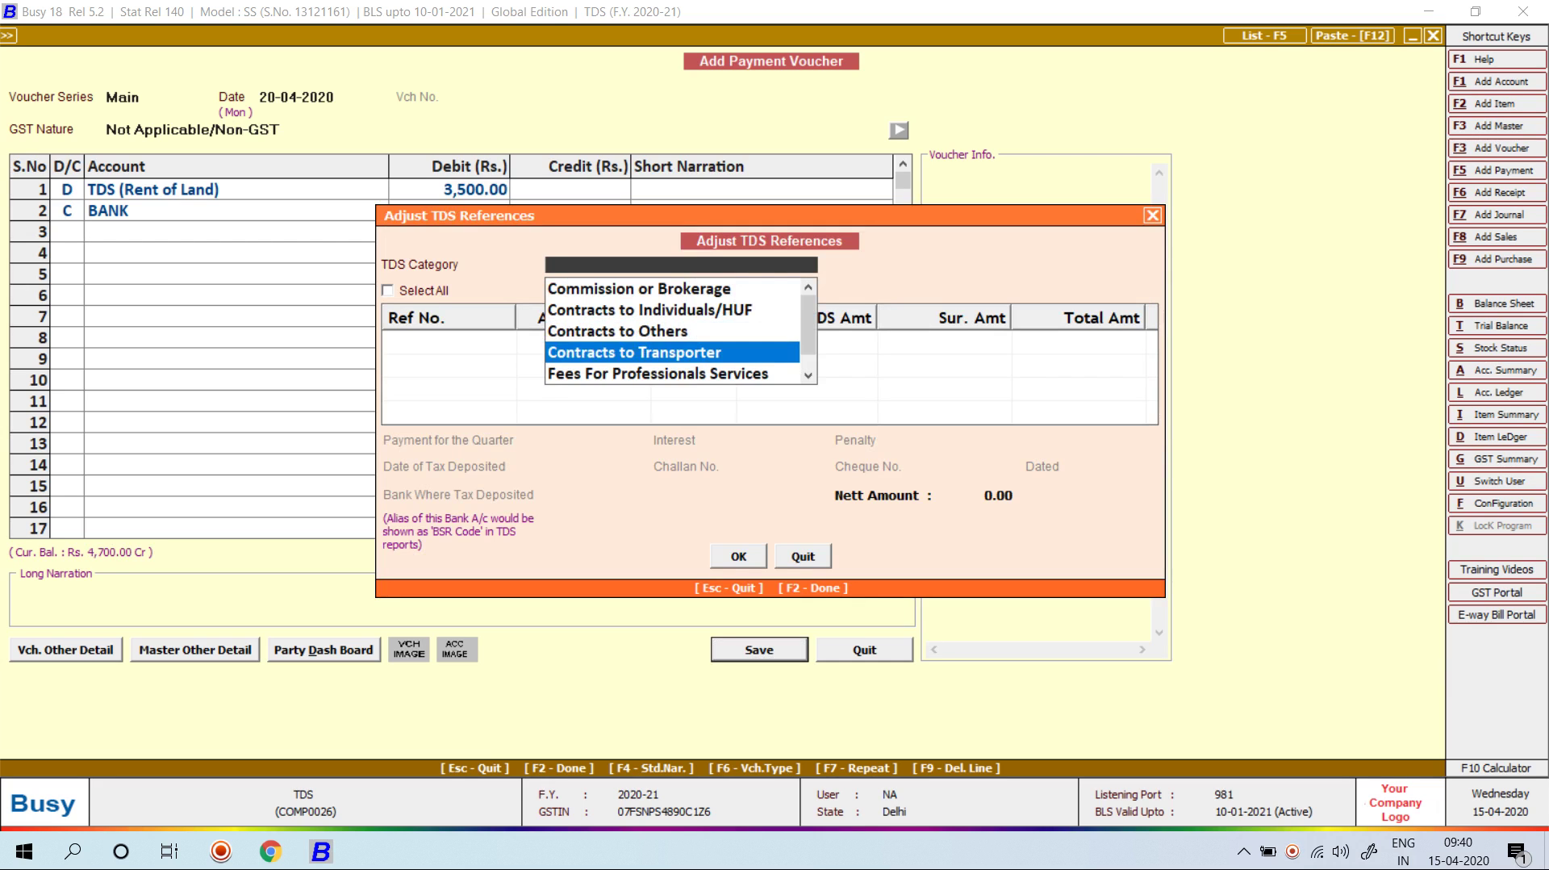
pyautogui.press('Down')
pyautogui.press('Down')
pyautogui.press('Down')
pyautogui.press('Down')
pyautogui.press('Up')
pyautogui.press('Up')
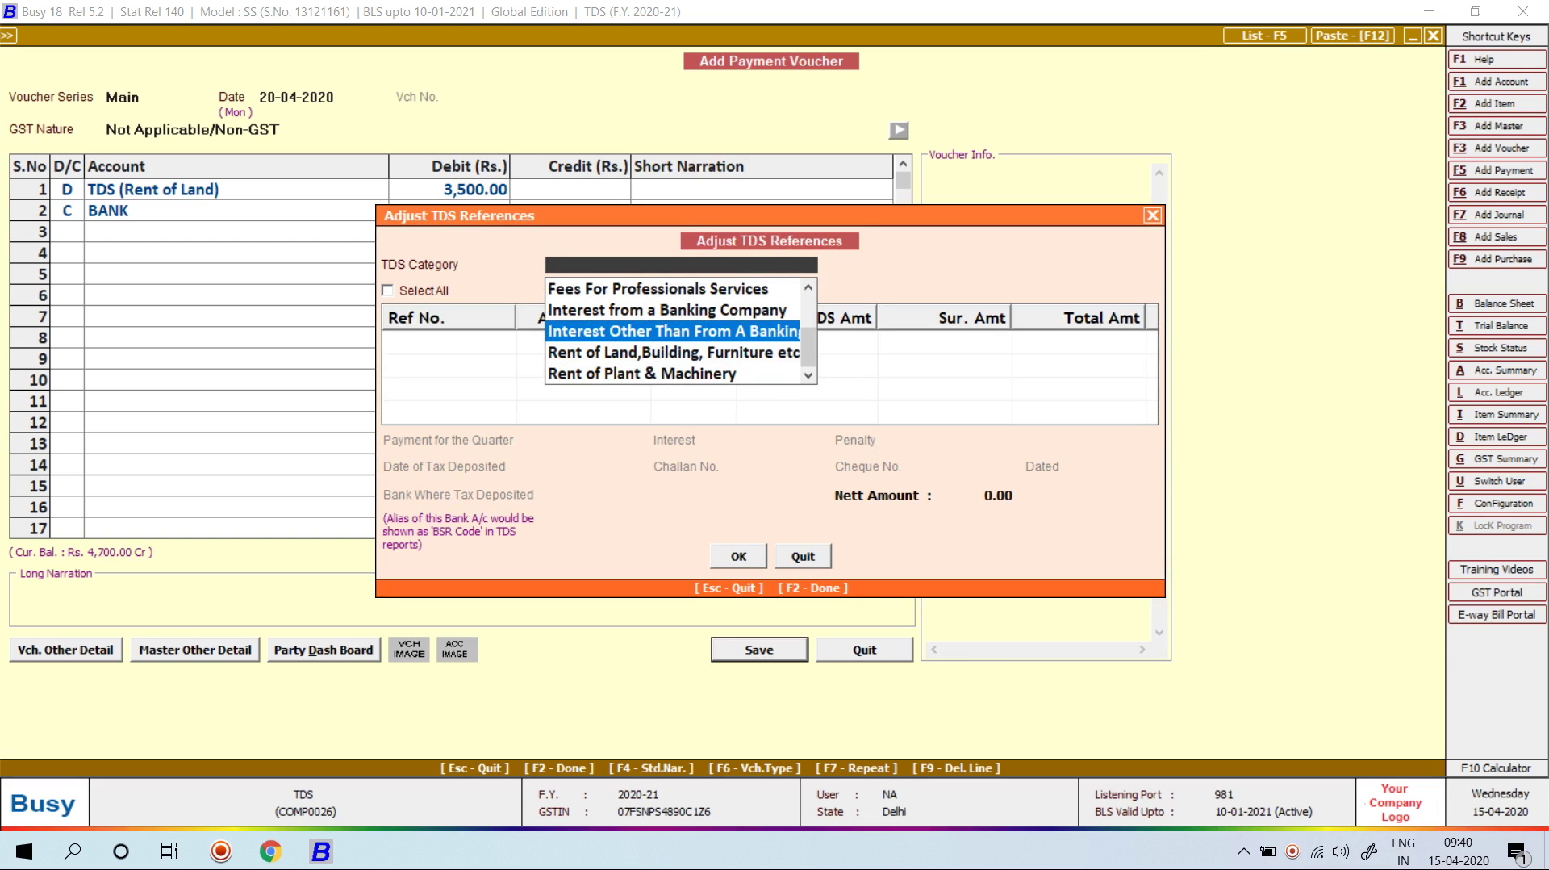
pyautogui.press('Down')
pyautogui.press('Return')
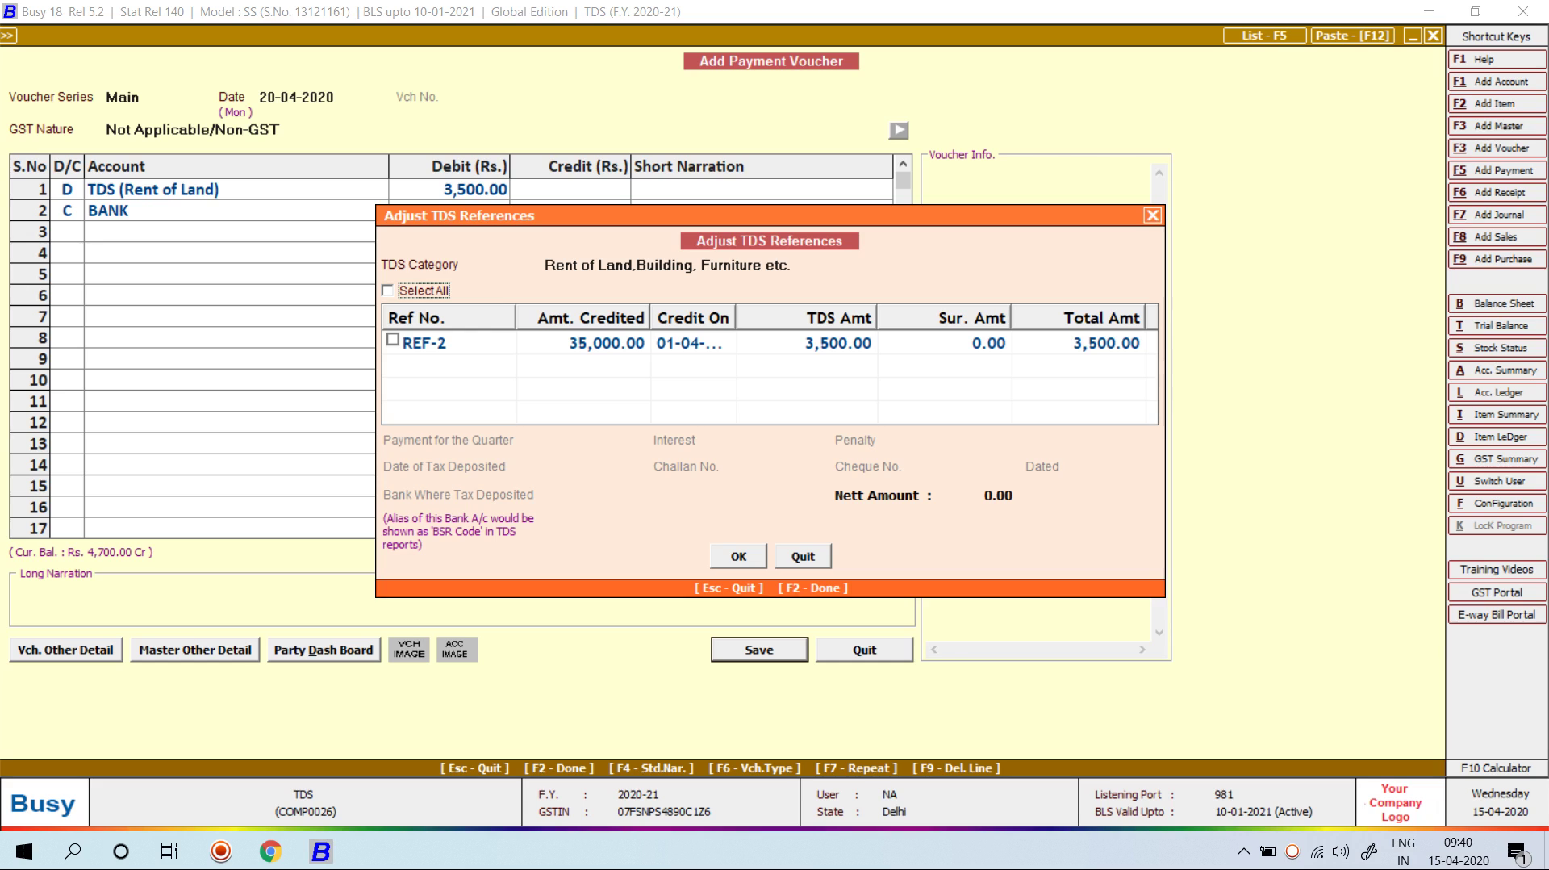
pyautogui.press('space')
pyautogui.press('F2')
pyautogui.press('Return')
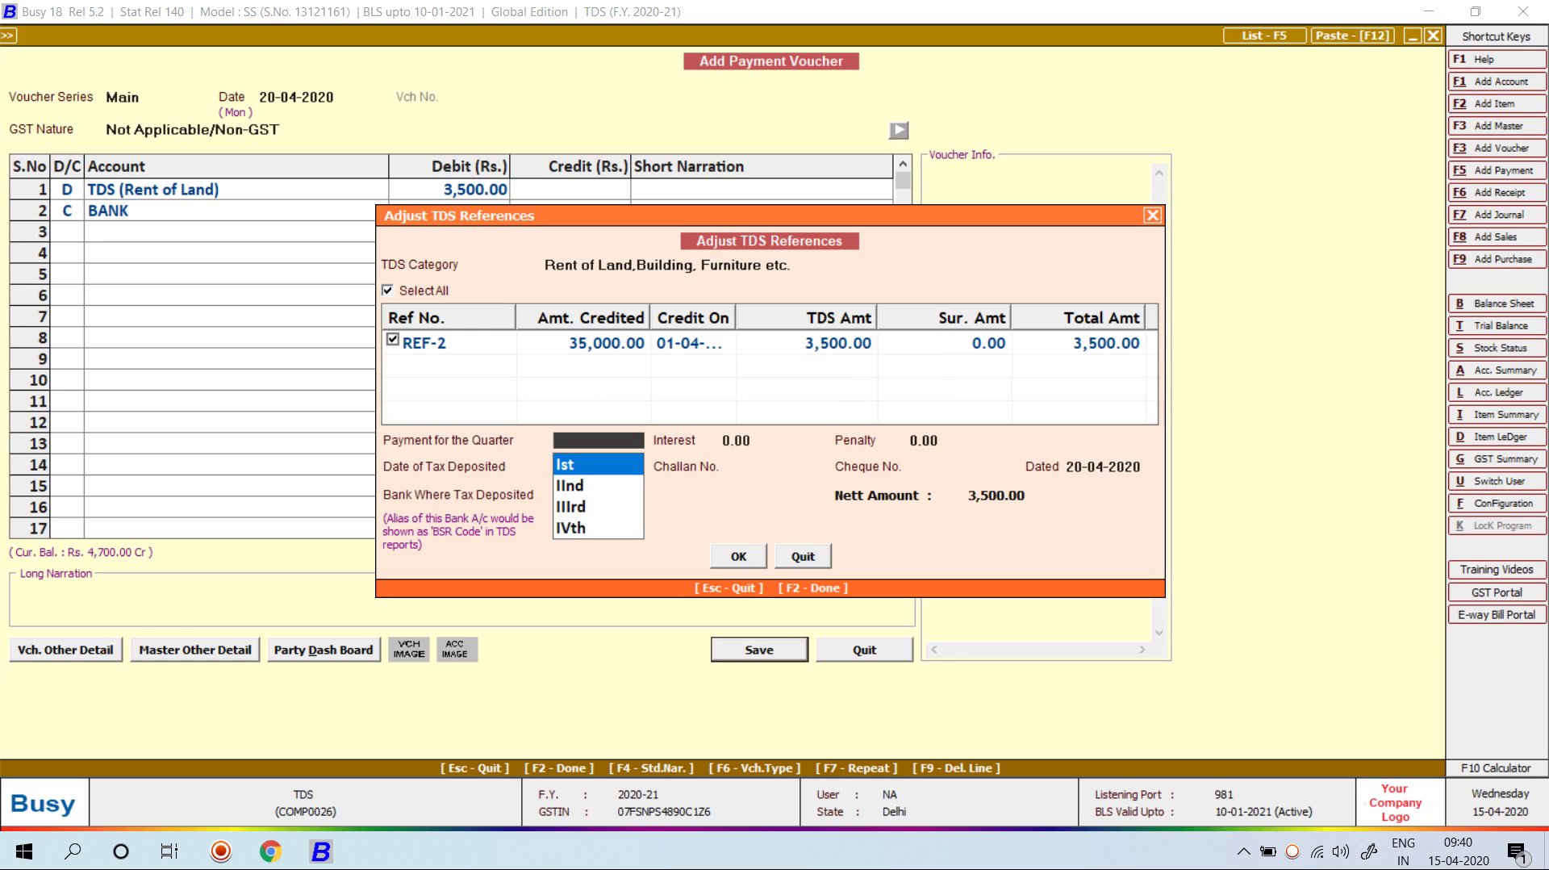
pyautogui.press('Return')
pyautogui.press('Return')
pyautogui.press('Return')
pyautogui.press('Return')
pyautogui.press('Return')
pyautogui.press('Return')
pyautogui.press('Return')
pyautogui.press('Return')
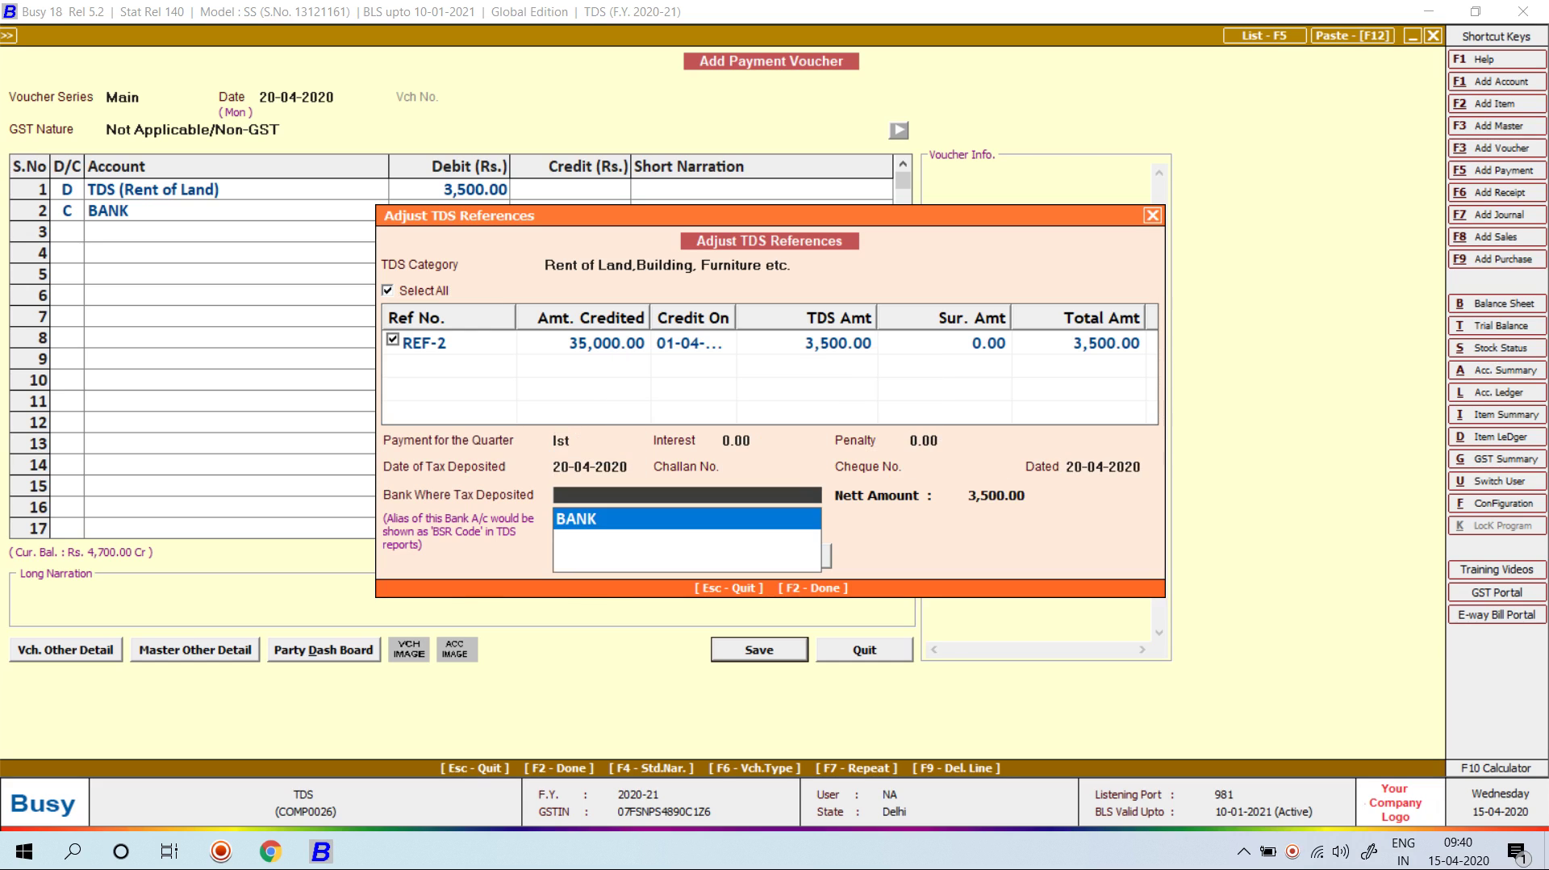
pyautogui.press('F2')
pyautogui.press('Return')
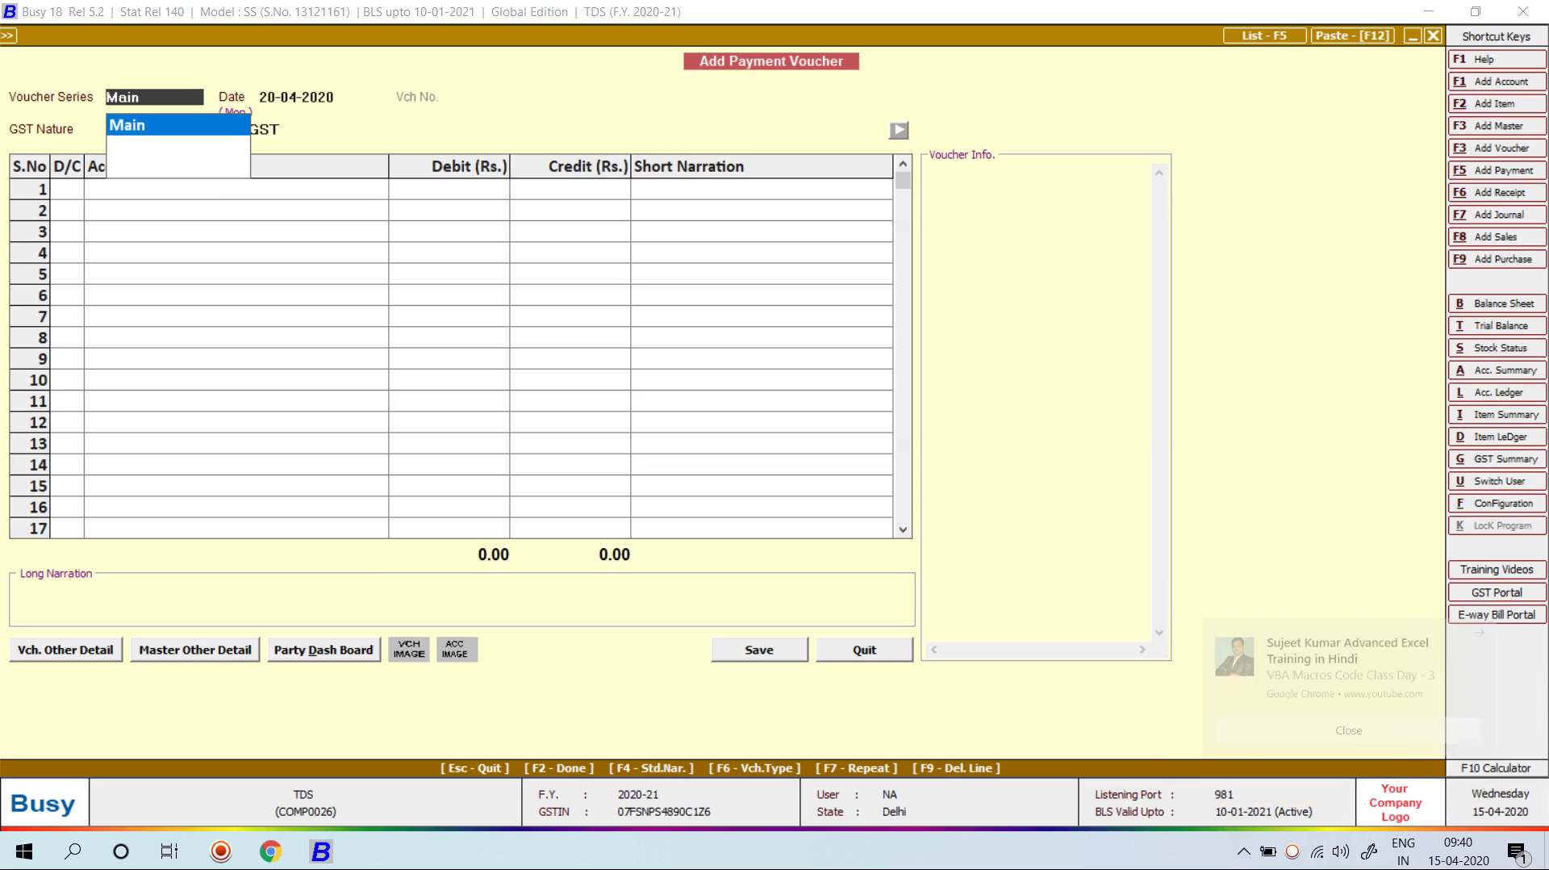
# Step: In a new payment voucher, debit the first sundry creditor party 1,18,800
pyautogui.press('Return')
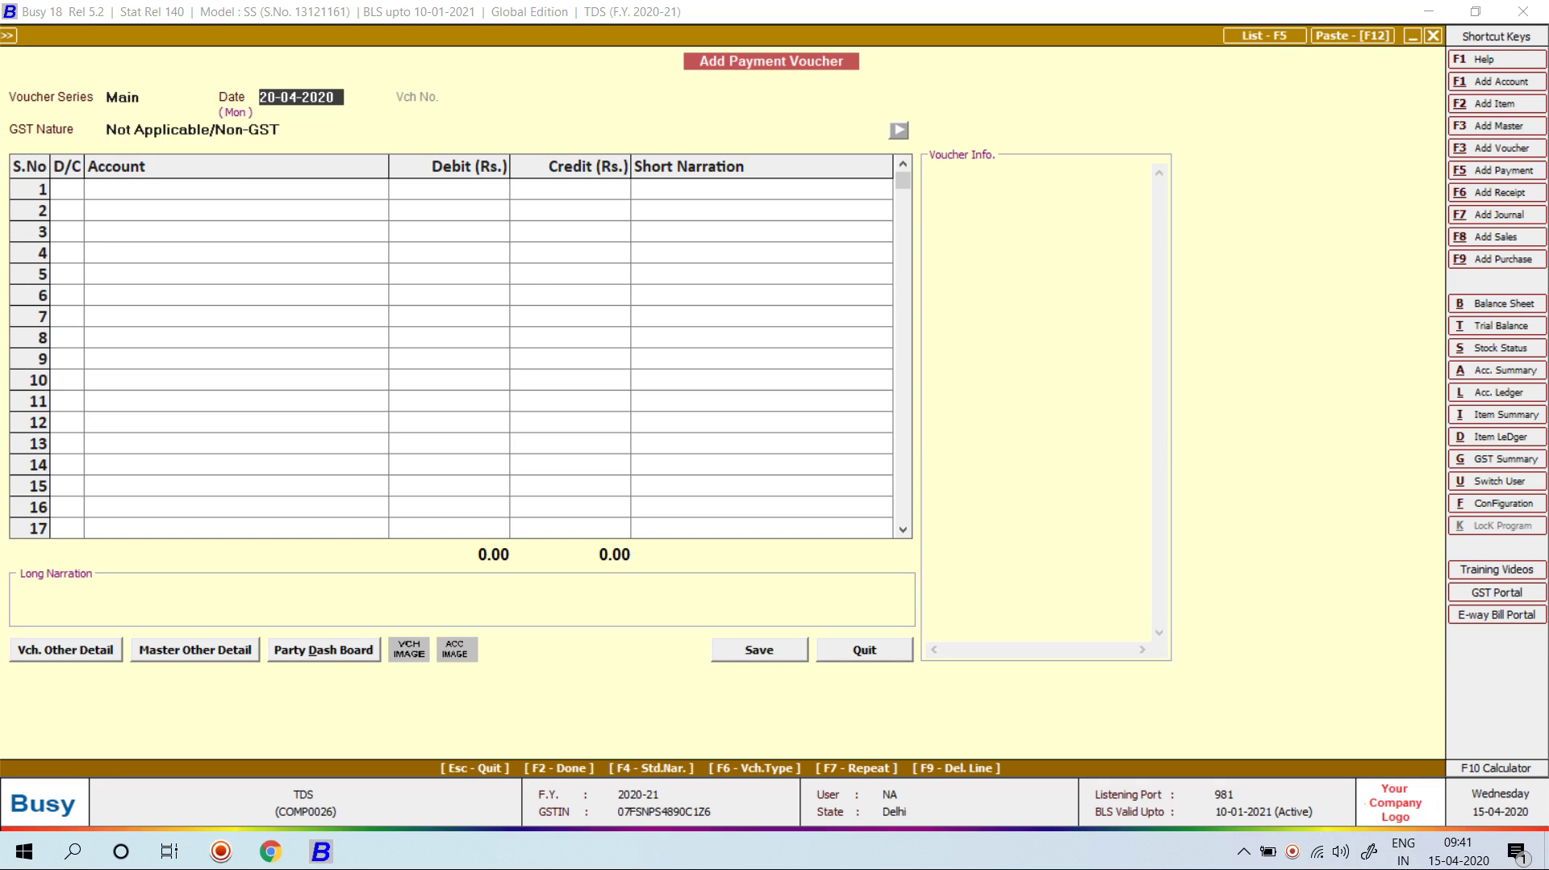
pyautogui.press('Return')
pyautogui.press('Return')
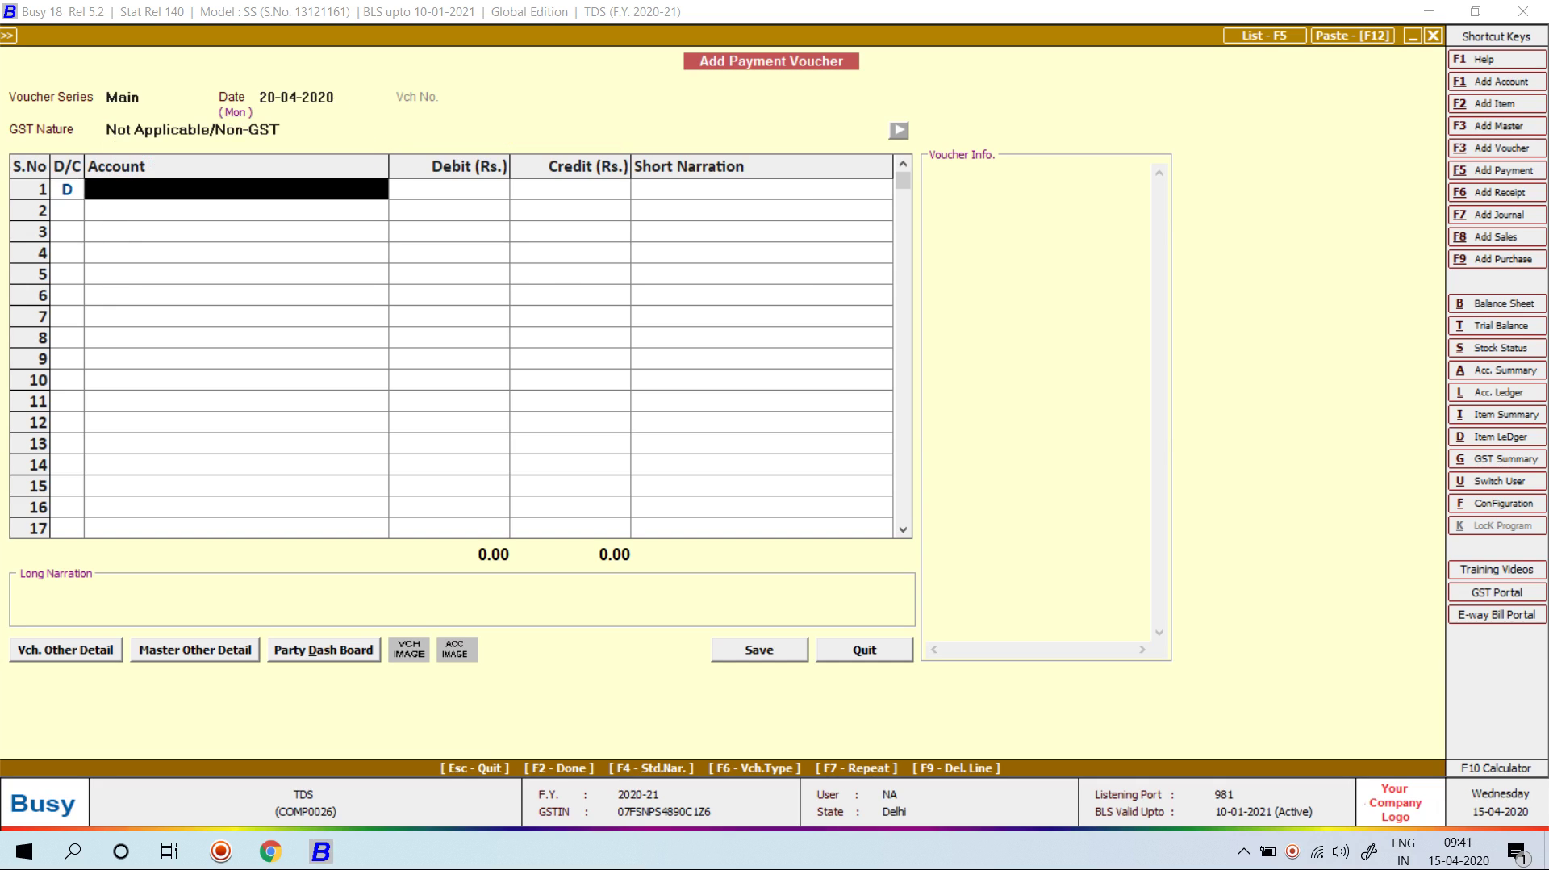
pyautogui.write('k')
pyautogui.press('BackSpace')
pyautogui.write('rohit')
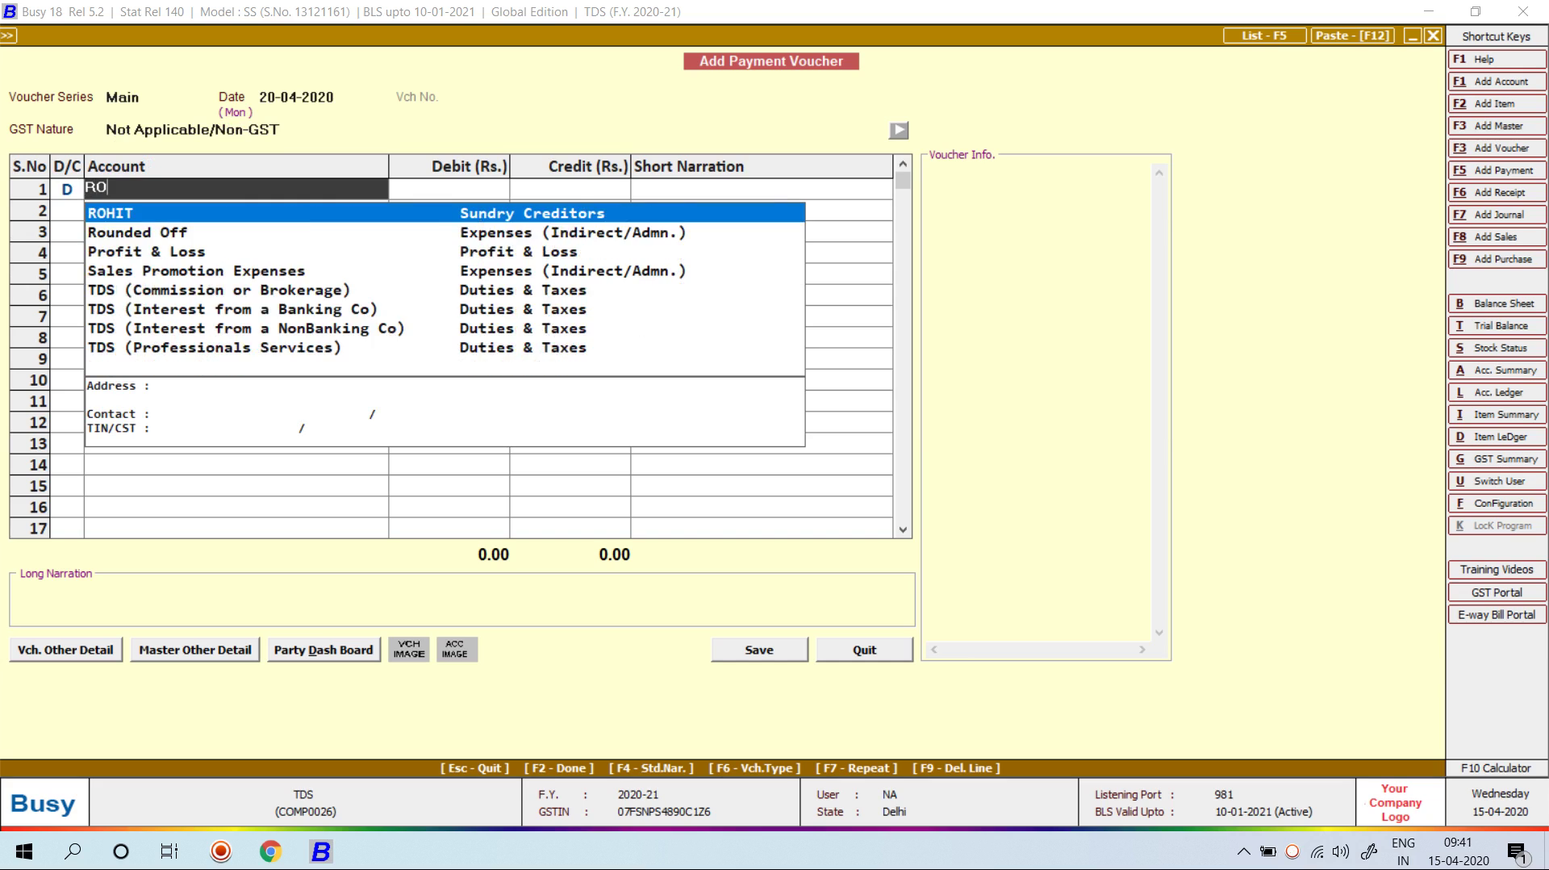
pyautogui.press('Return')
pyautogui.write('118800')
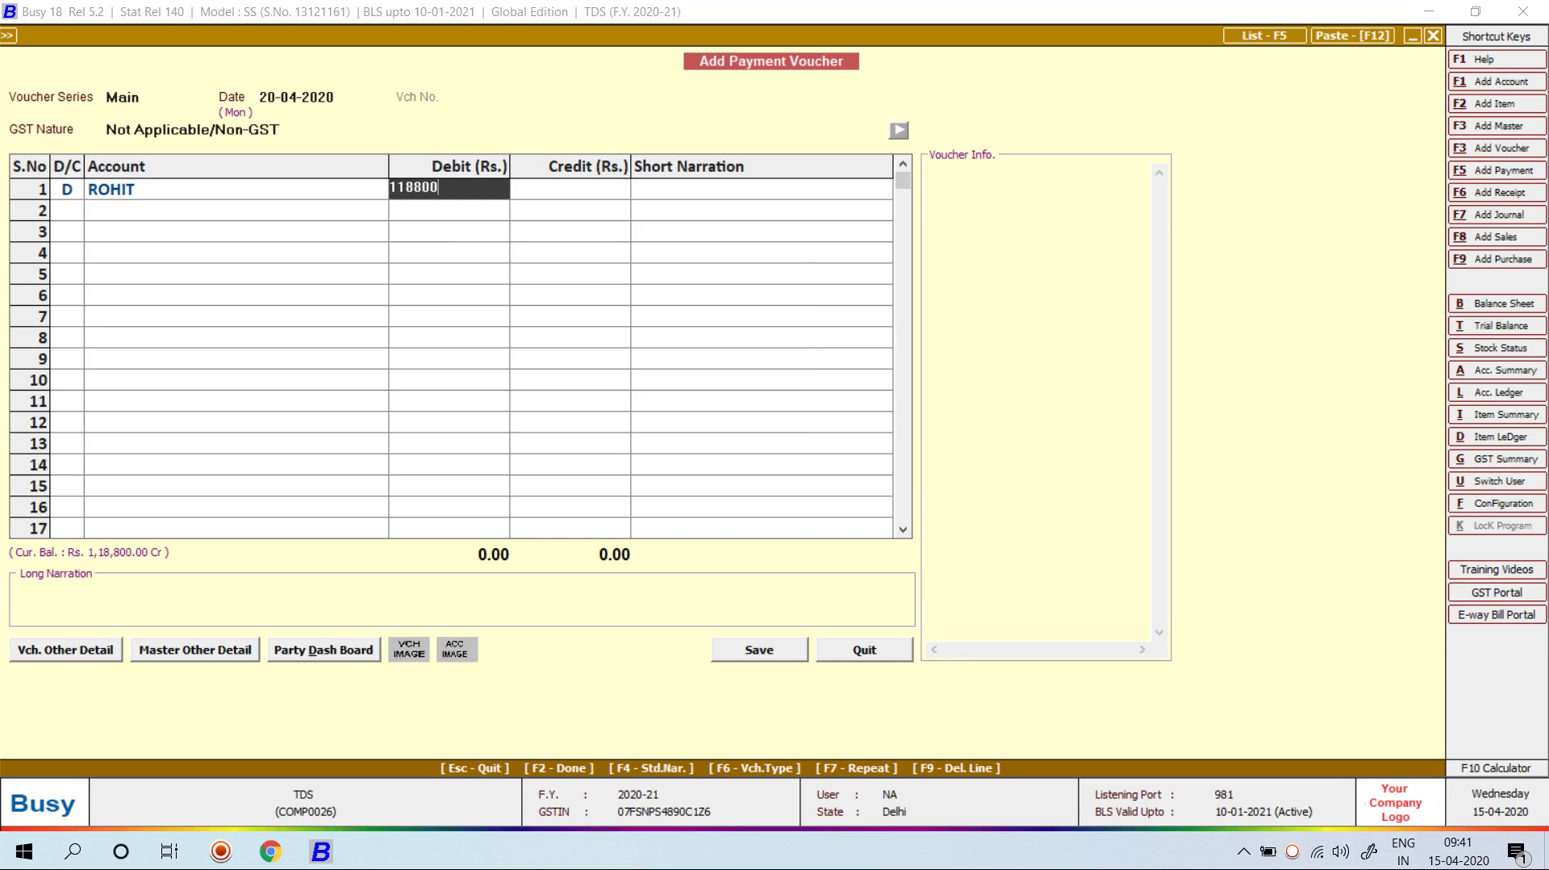
pyautogui.press('Return')
# Step: Debit the second creditor party 31,500 on a new row and credit BANK the 1,50,300 total
pyautogui.press('d')
pyautogui.press('Return')
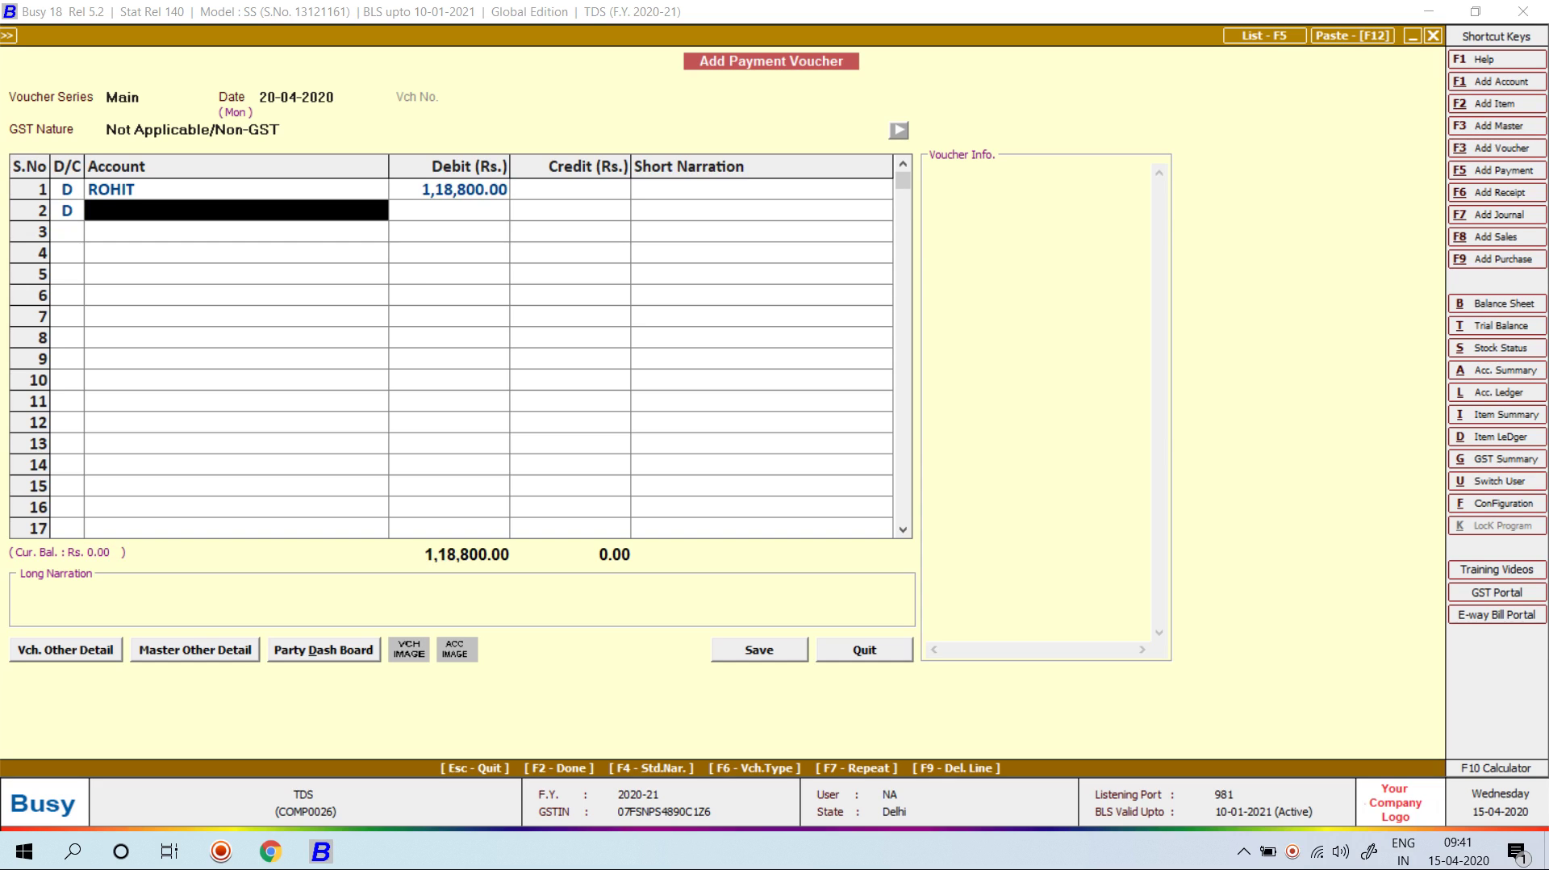
pyautogui.write('var')
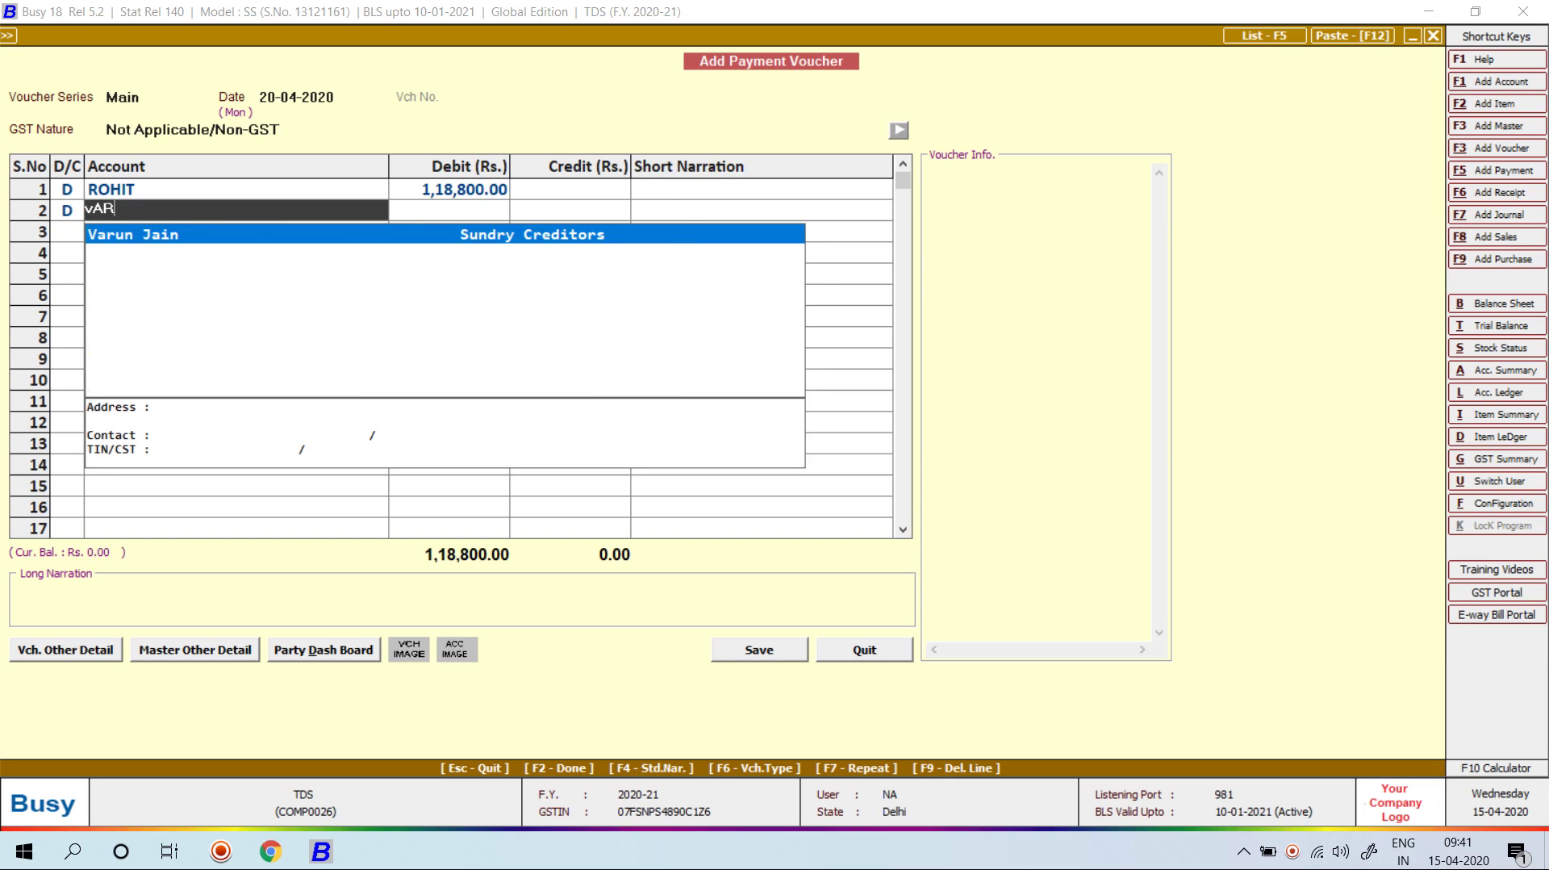
pyautogui.press('Return')
pyautogui.write('31500')
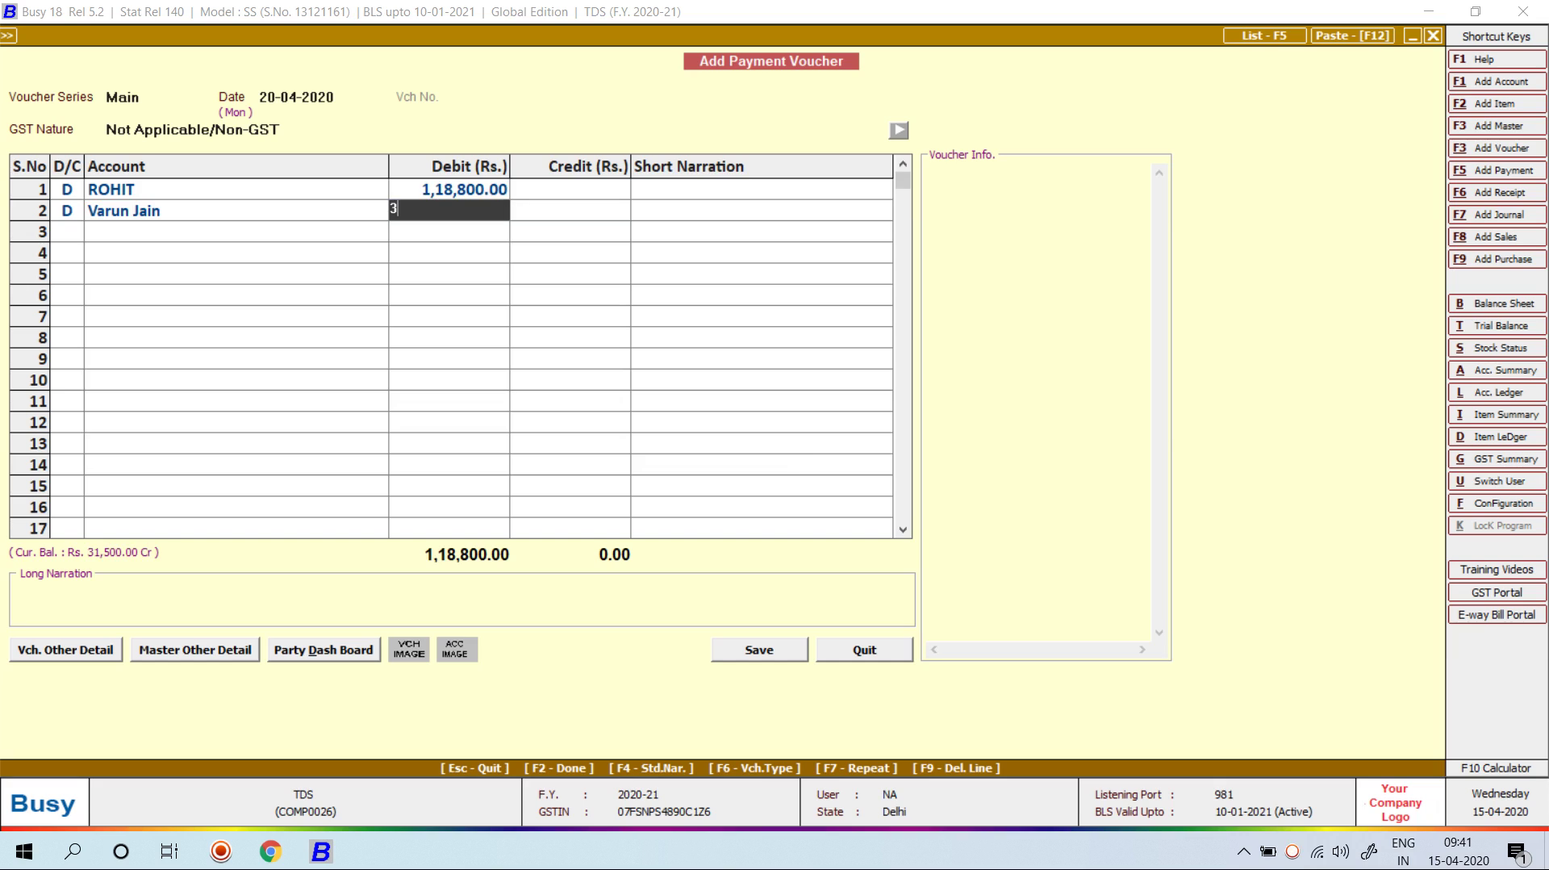
pyautogui.press('Return')
pyautogui.press('Return')
pyautogui.press('Return')
pyautogui.press('Return')
pyautogui.press('Return')
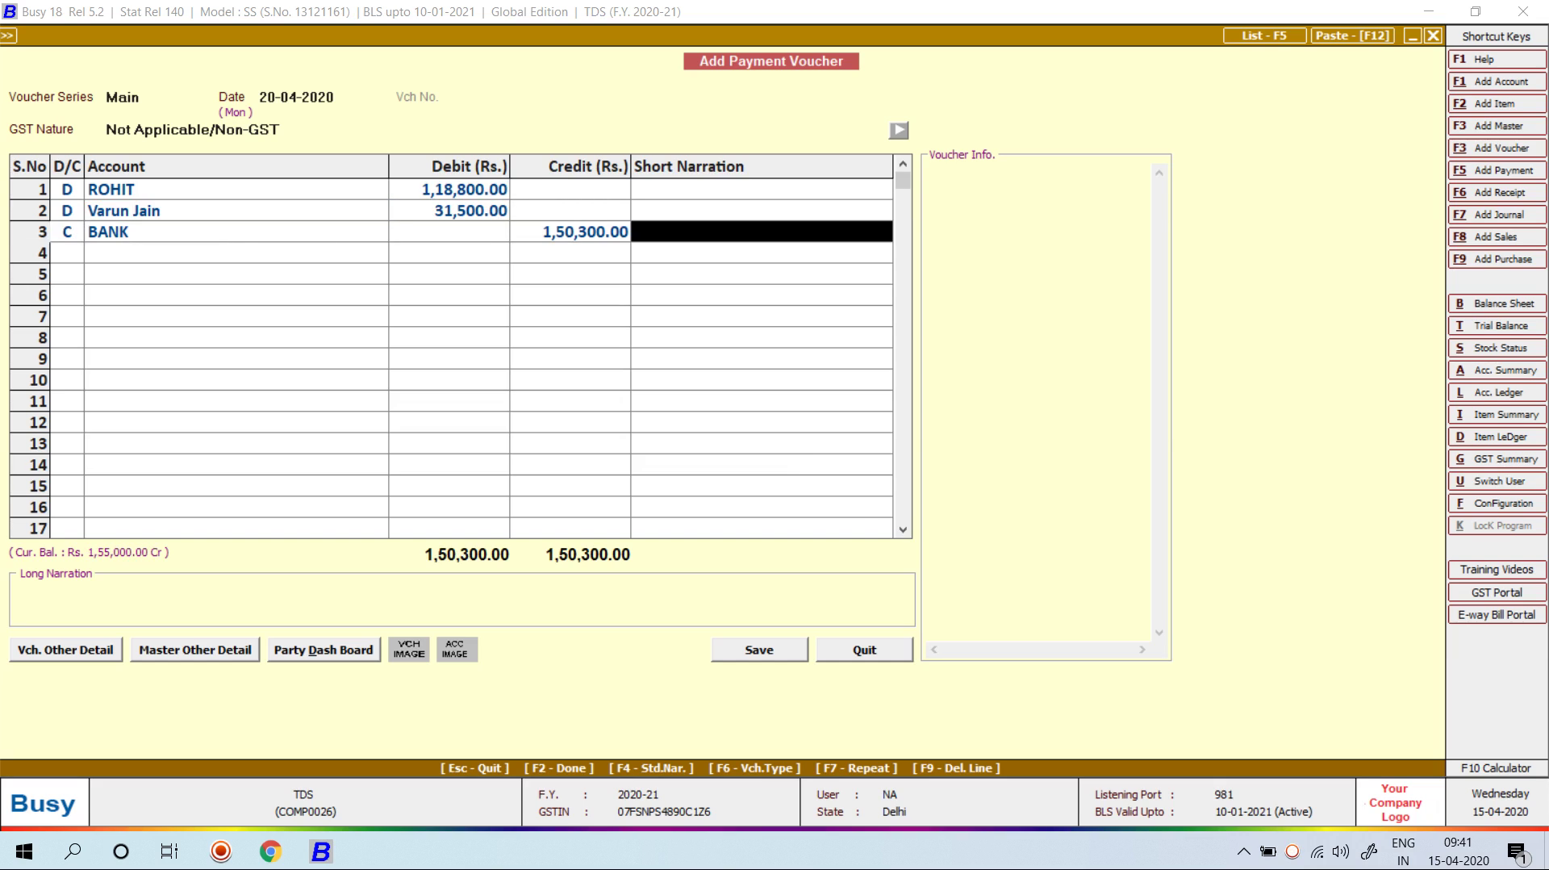
pyautogui.press('Return')
pyautogui.press('Return')
pyautogui.press('Return')
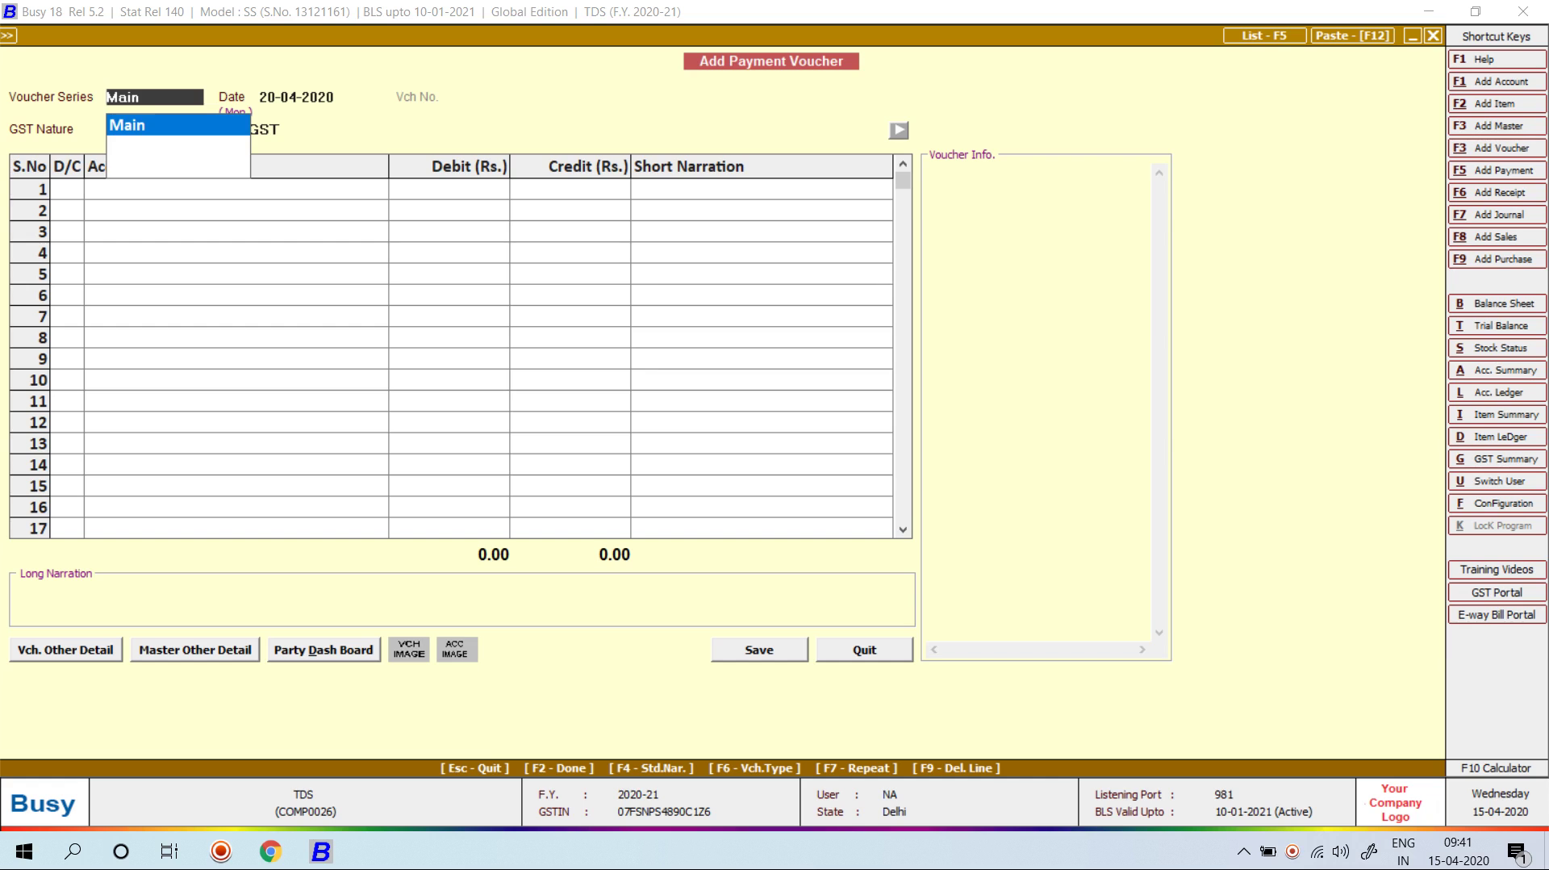
# Step: Exit payment voucher entry and highlight Journal > Add in the Transactions menu
pyautogui.press('Escape')
pyautogui.press('Escape')
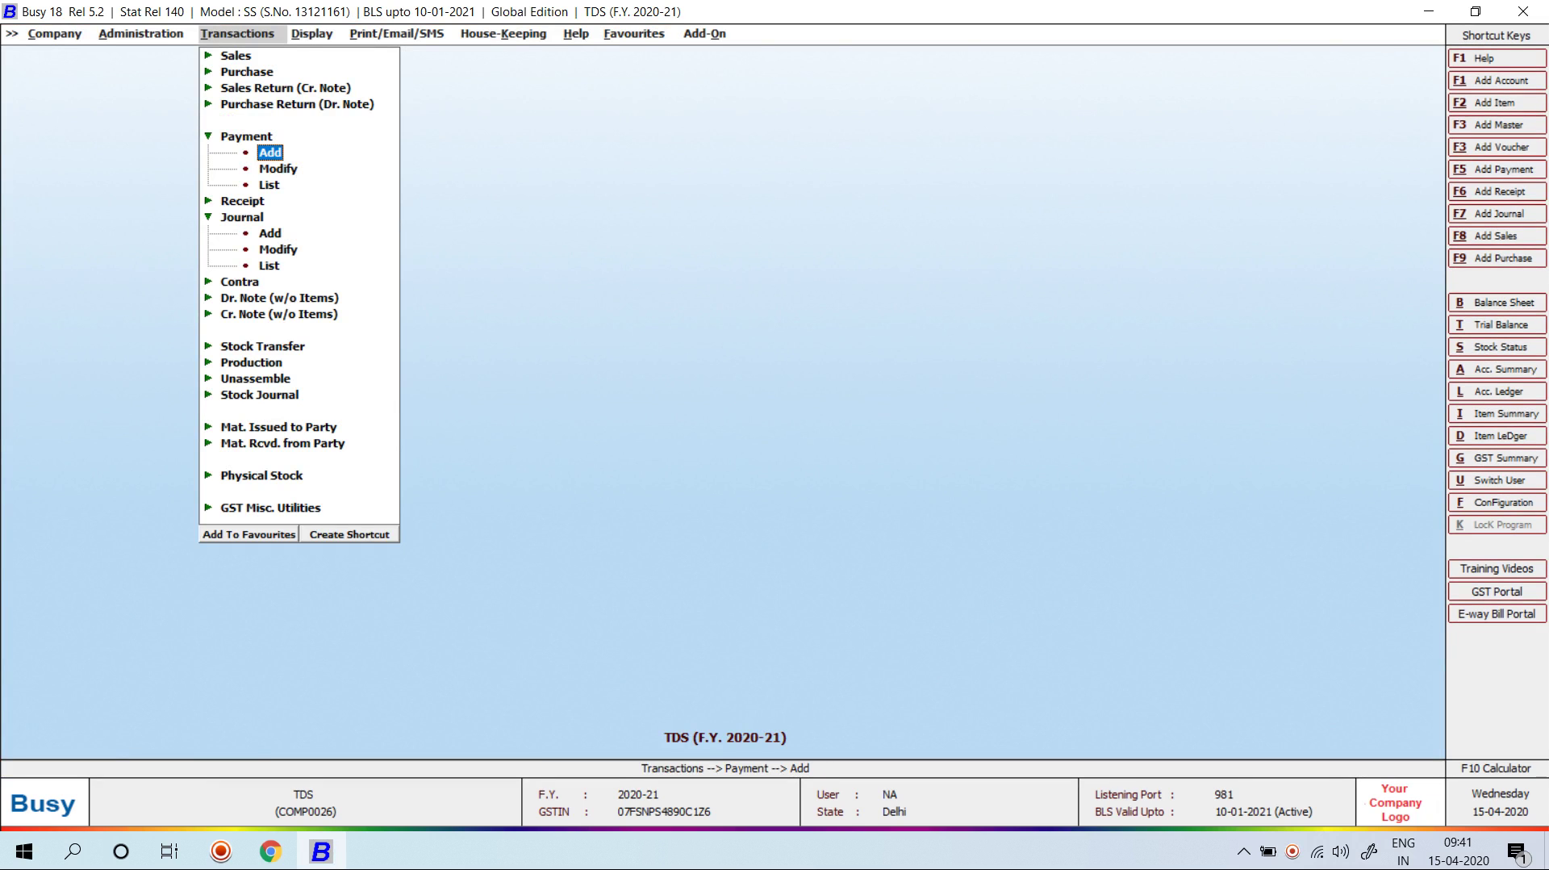
pyautogui.press('Down')
pyautogui.press('Down')
pyautogui.press('Down')
pyautogui.press('Down')
pyautogui.press('Down')
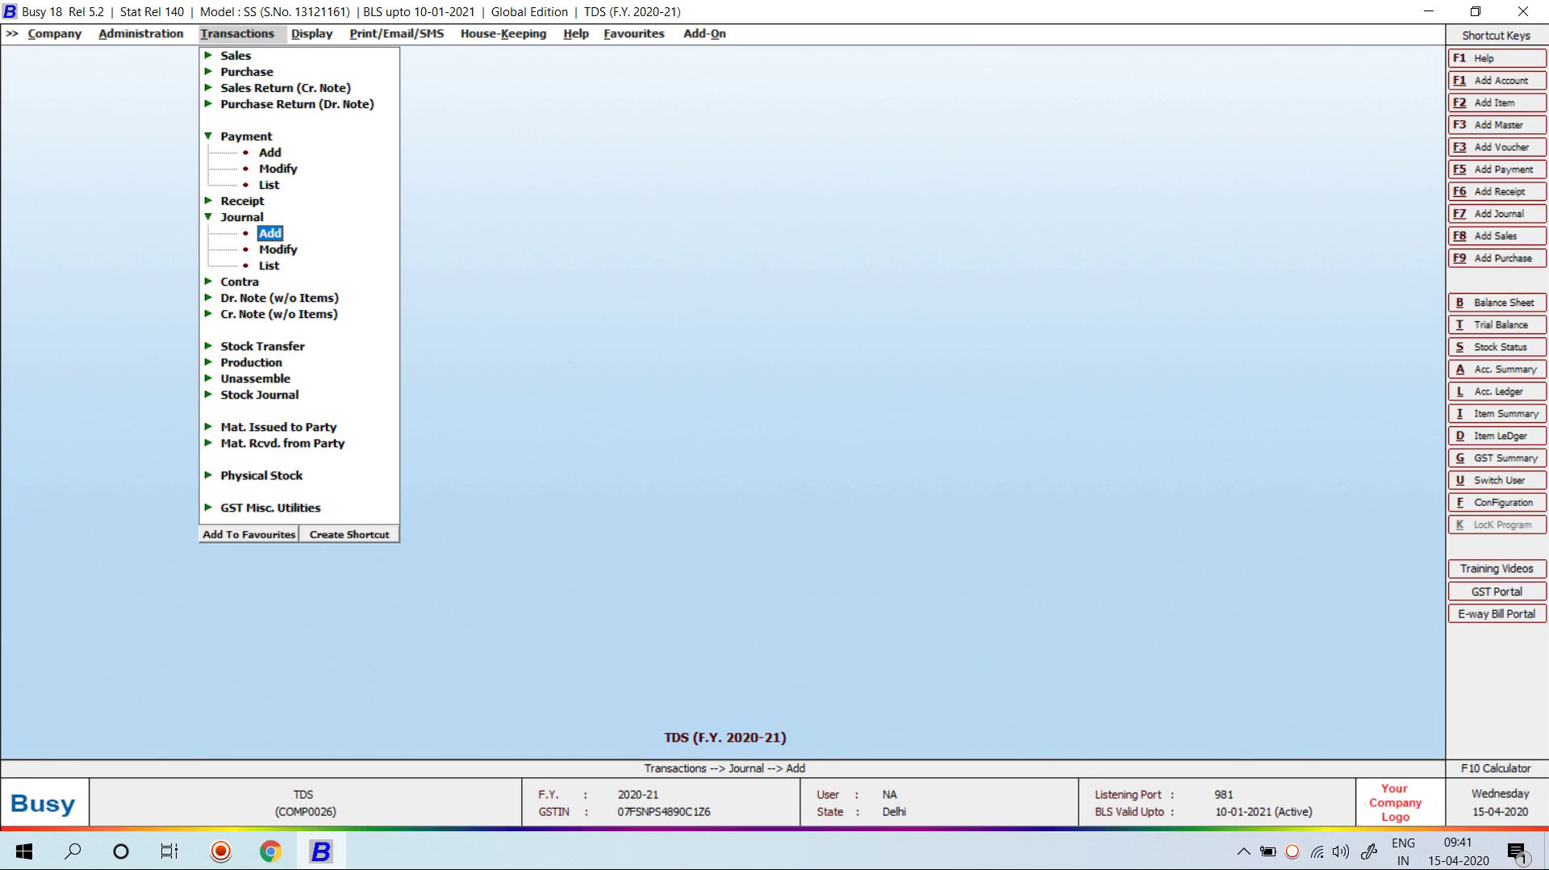
# Step: Start a Main-series journal voucher dated 10-04-2020 and begin a new account 'JOB WORK FOR PRV'
pyautogui.press('Return')
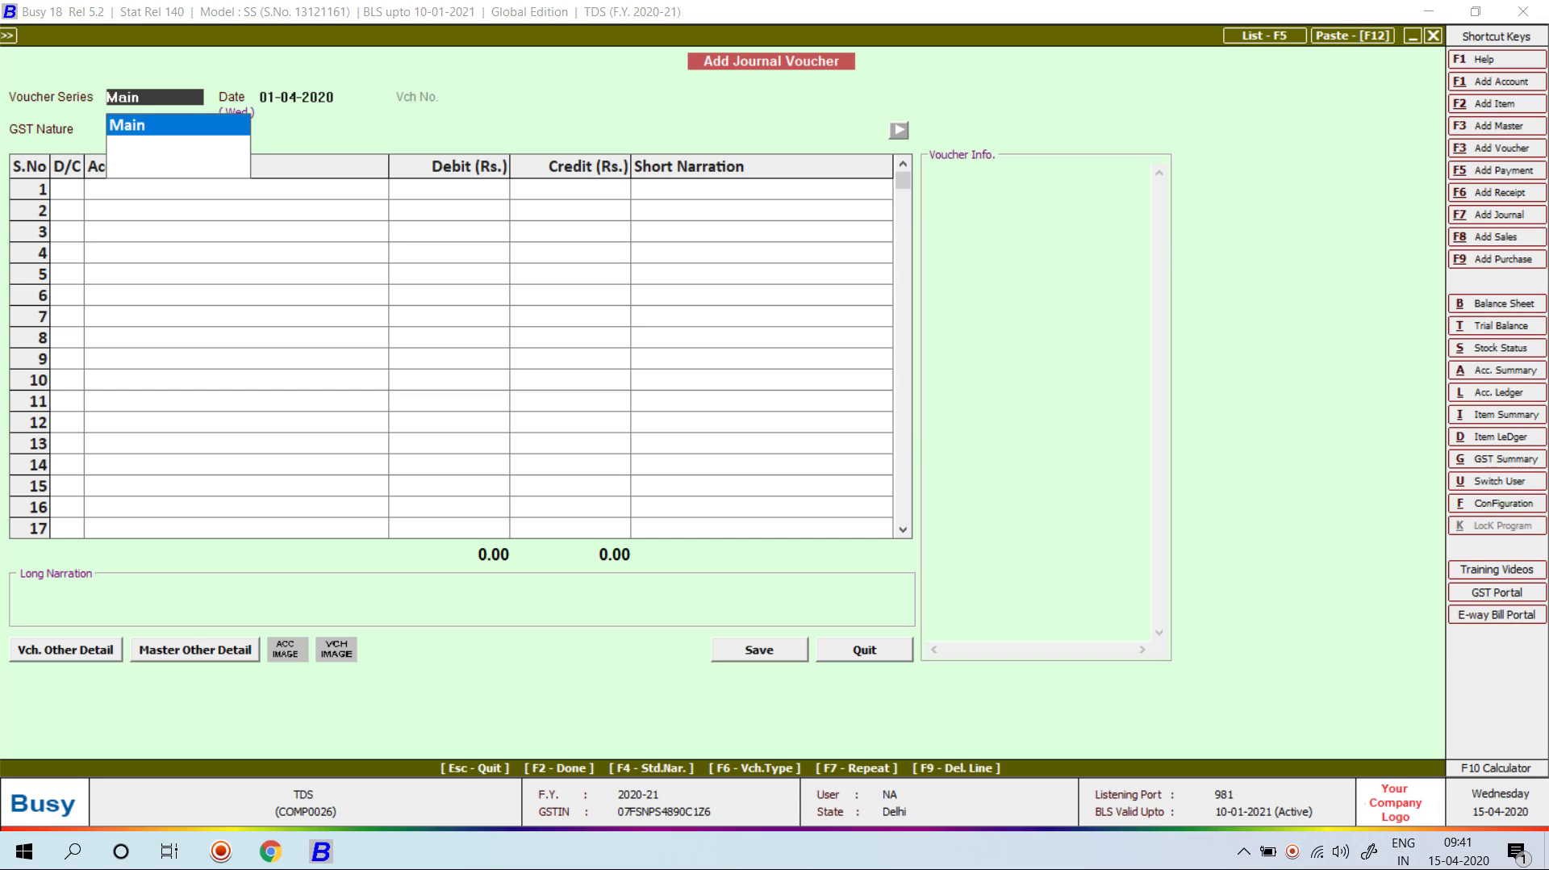
pyautogui.press('Return')
pyautogui.write('10-4')
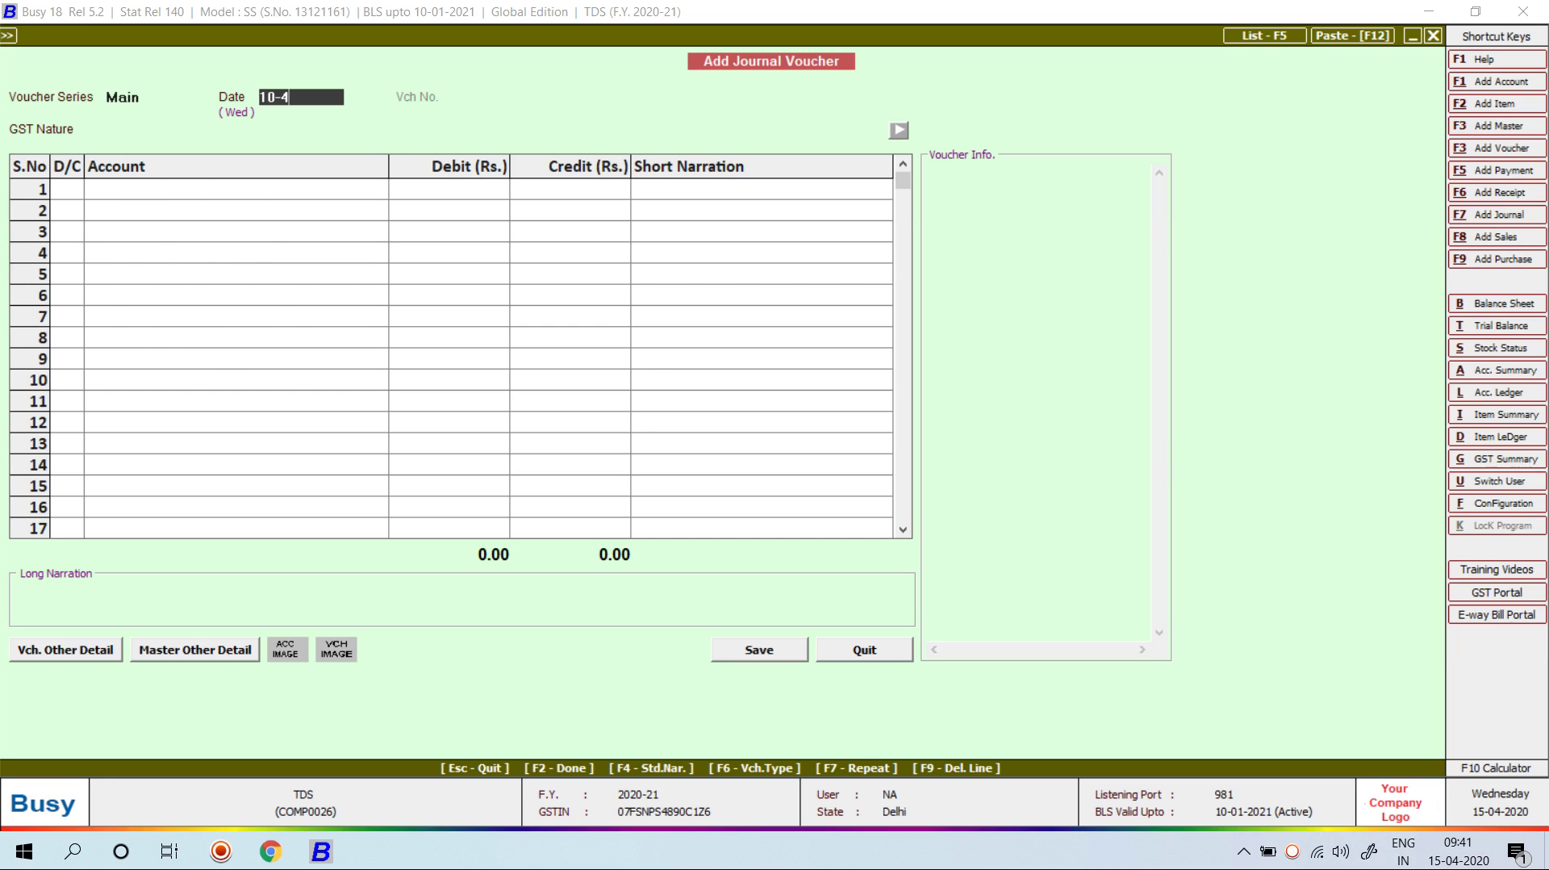
pyautogui.press('Return')
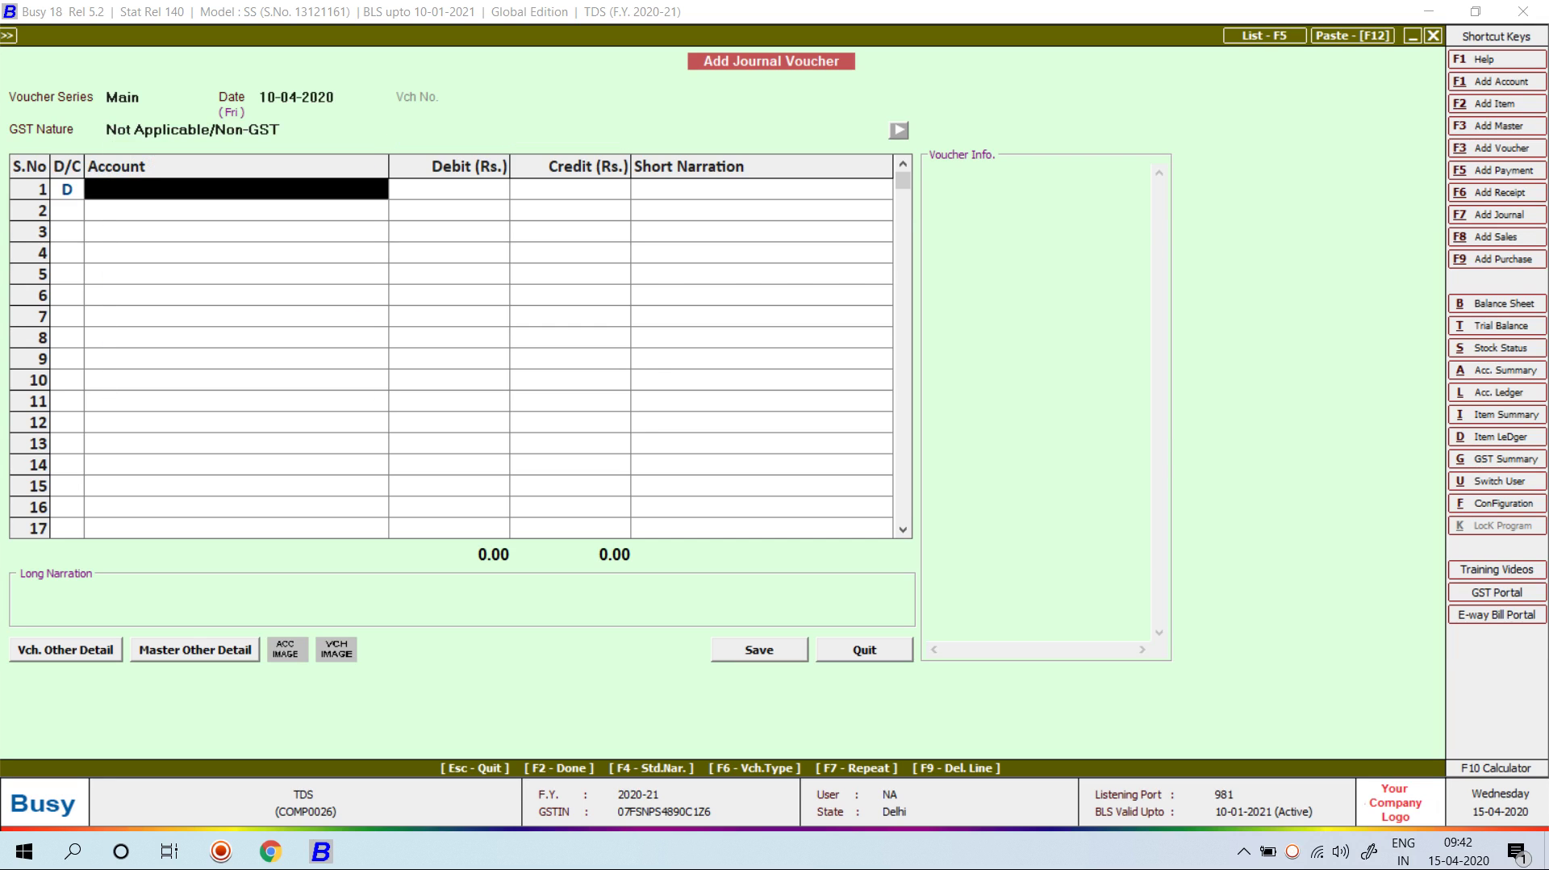
pyautogui.hotkey('alt', 'F1')
pyautogui.write('JOB WORK')
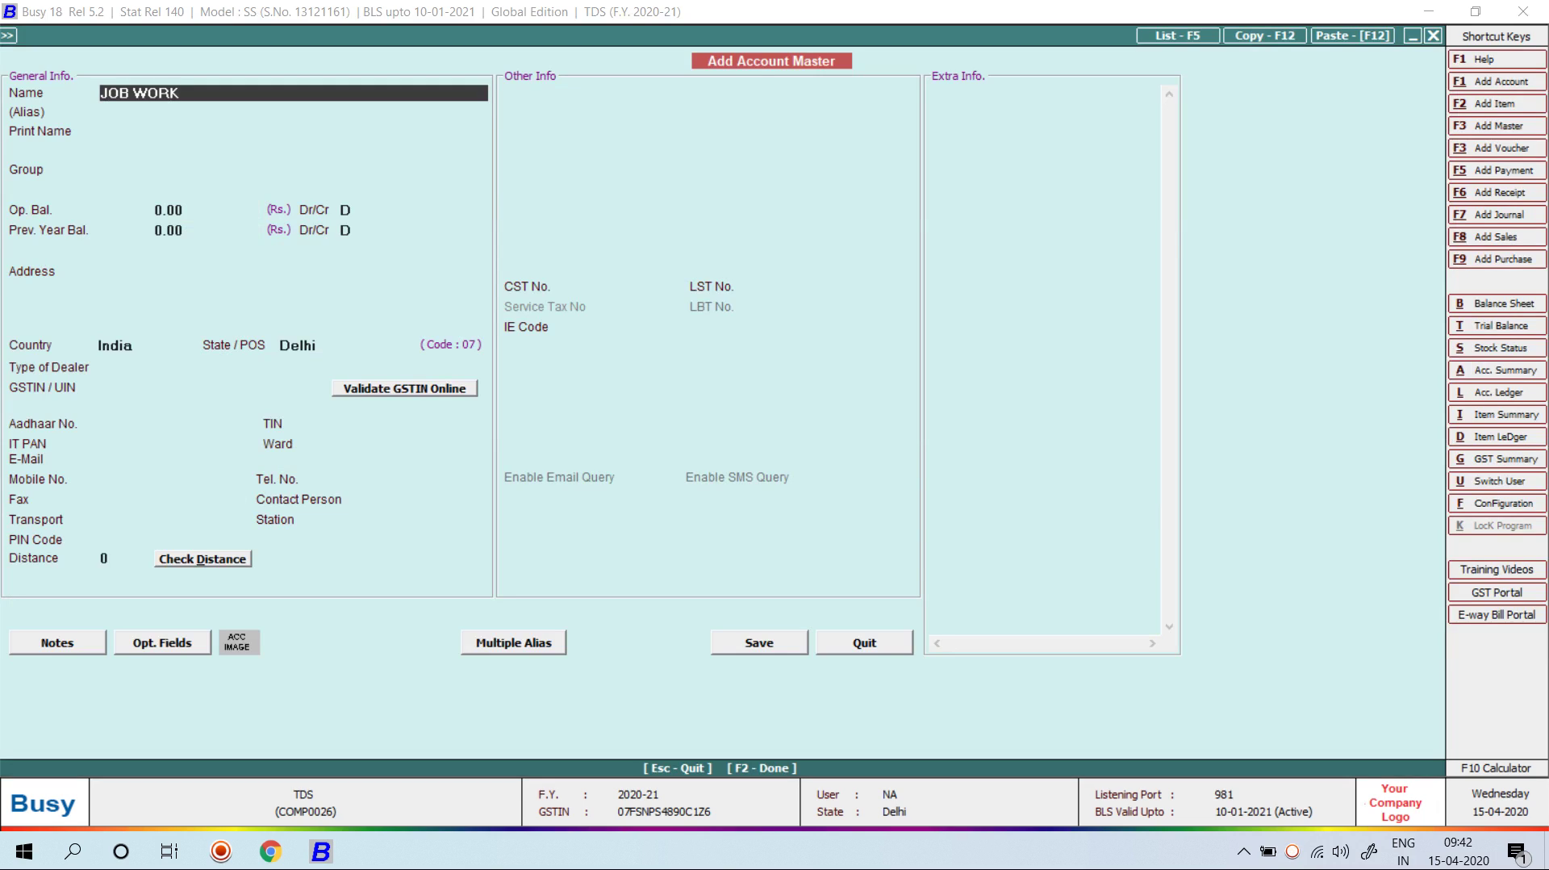
pyautogui.write(' FOR PRIVATE')
# Step: Name the account JOB WORK FOR PRIVATE under the Expenses (Indirect/Admn.) group
pyautogui.press('Return')
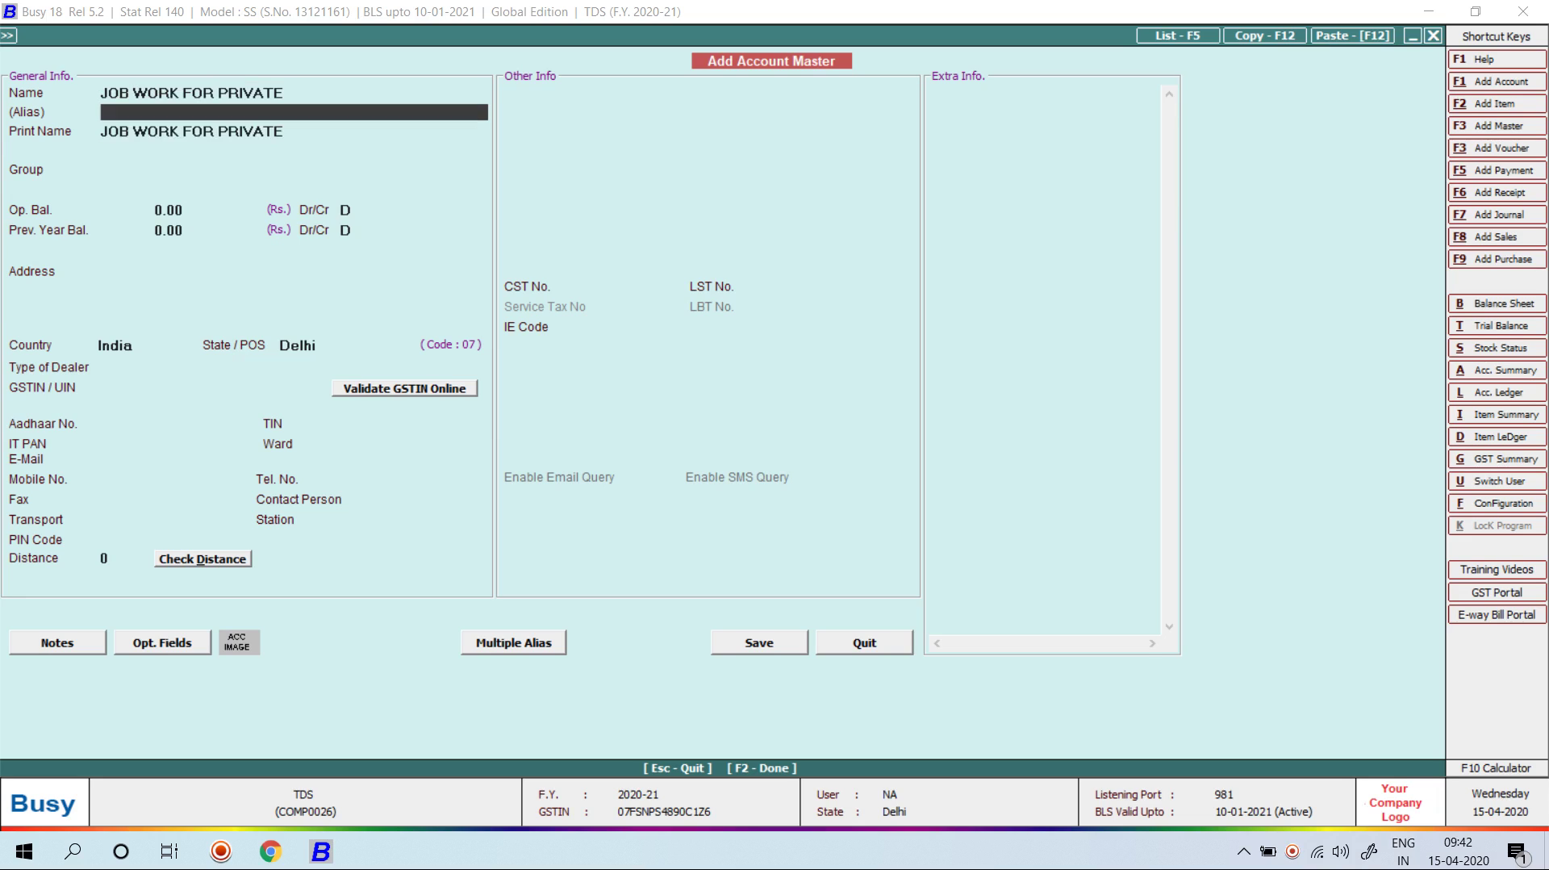
pyautogui.press('Return')
pyautogui.write('ex')
pyautogui.press('Down')
pyautogui.press('Return')
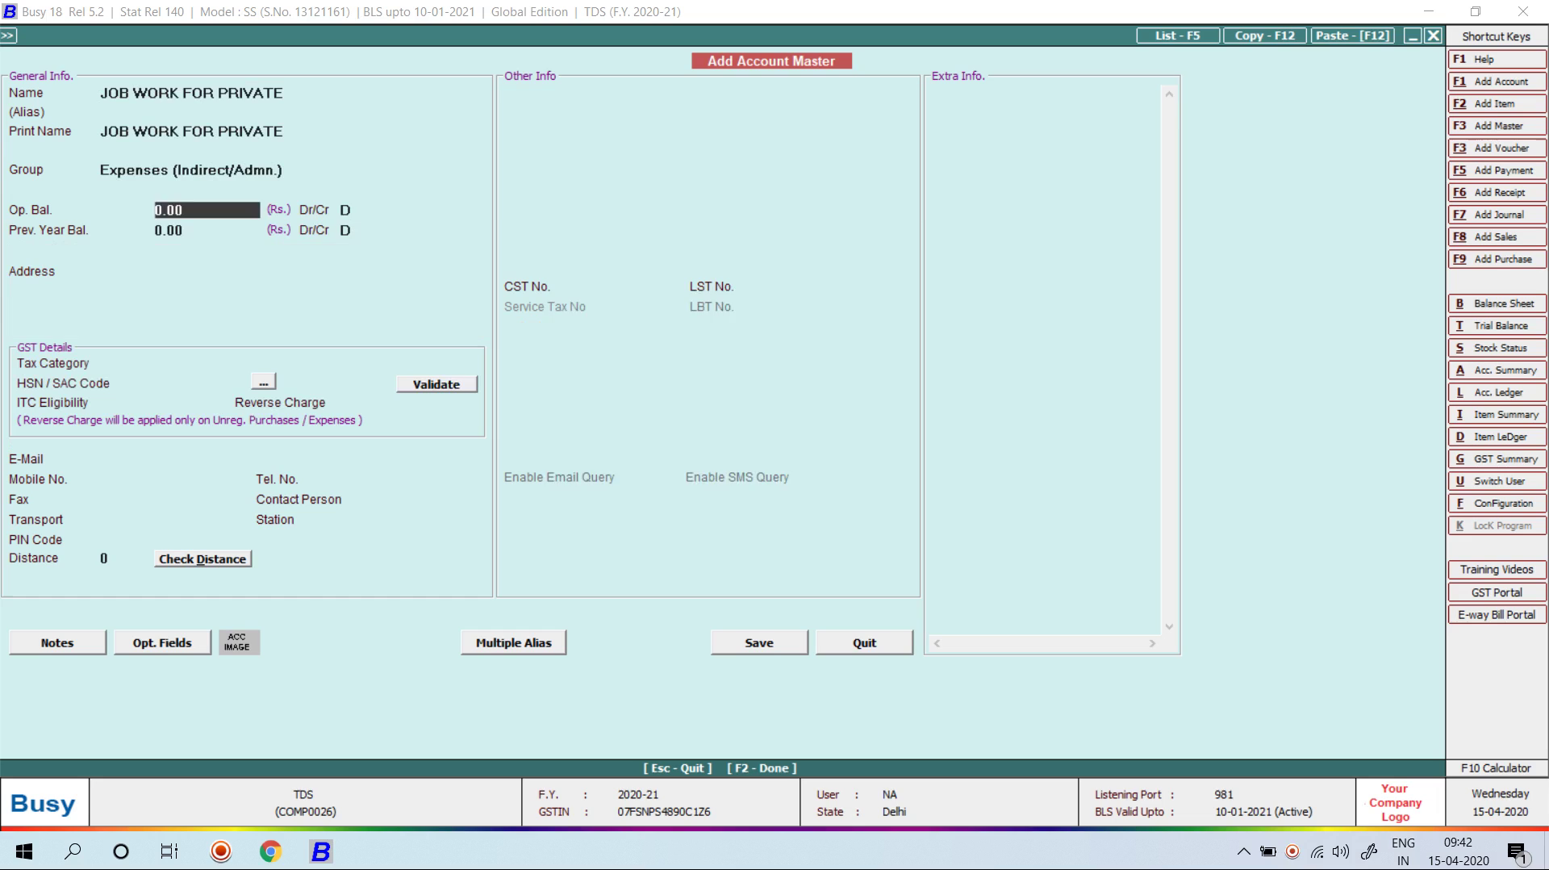
# Step: Make it TDS-applicable under Contracts to Others with GST 18% and Input Goods ITC, then save
pyautogui.press('Return')
pyautogui.press('Return')
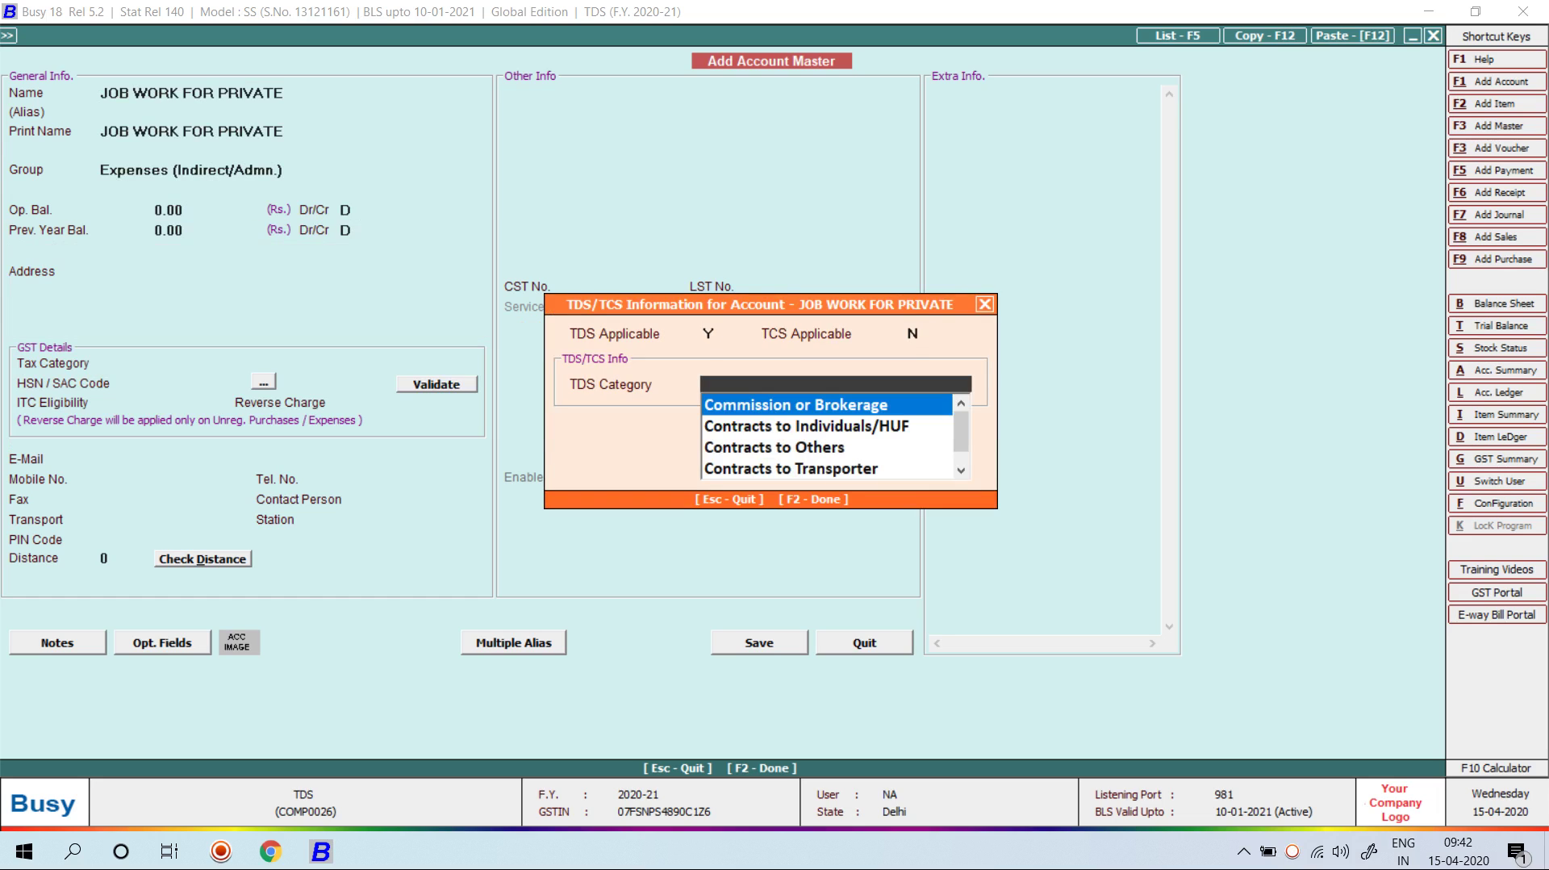
pyautogui.press('Down')
pyautogui.press('Down')
pyautogui.press('Return')
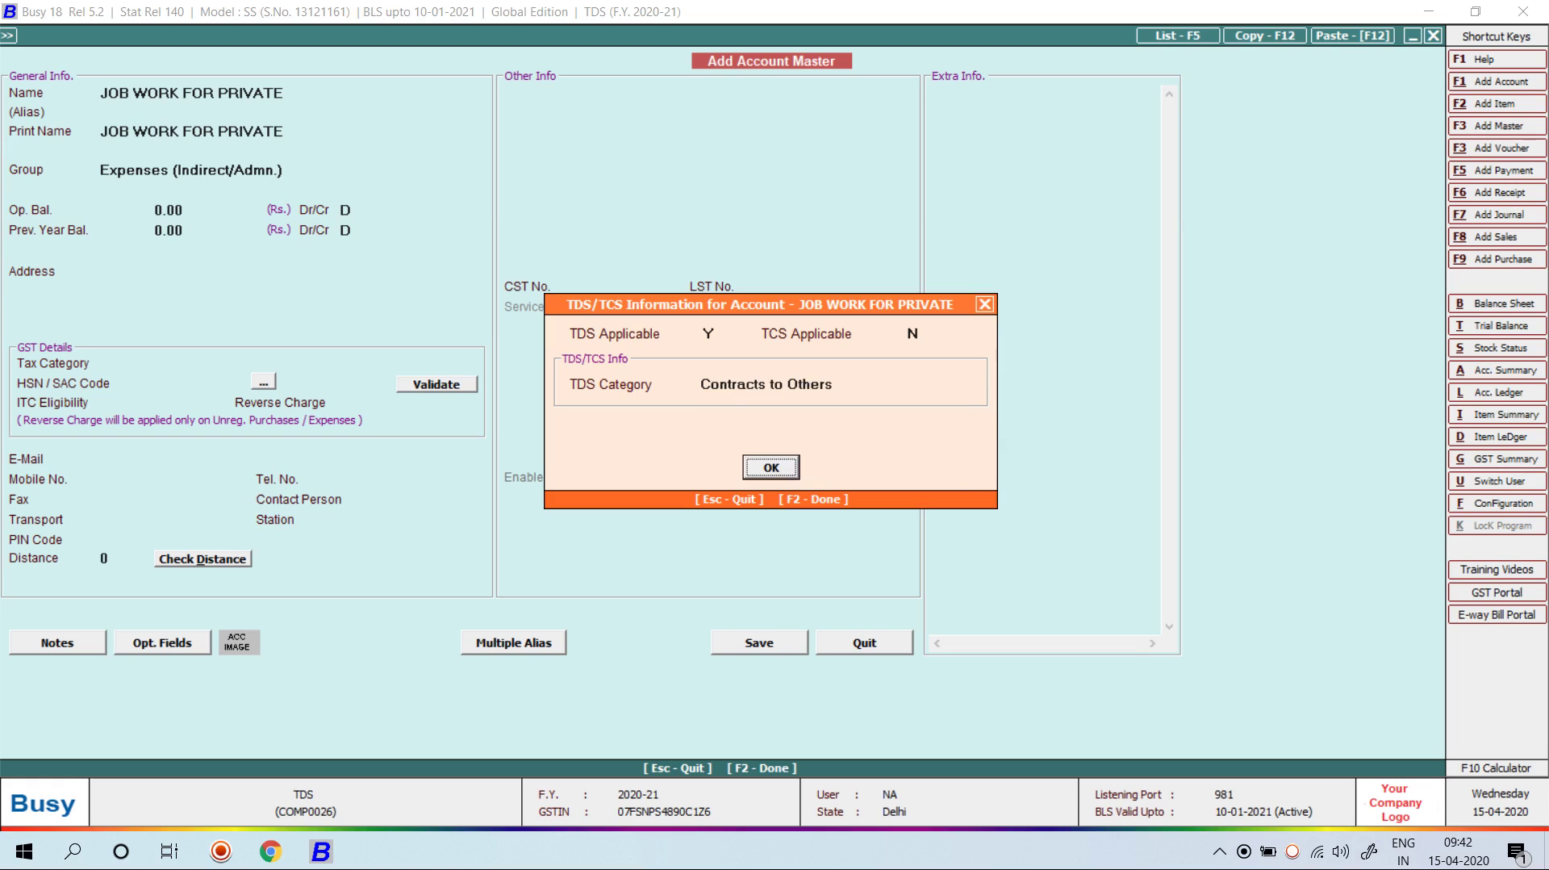
pyautogui.press('Return')
pyautogui.press('Return')
pyautogui.press('Return')
pyautogui.press('Return')
pyautogui.press('Return')
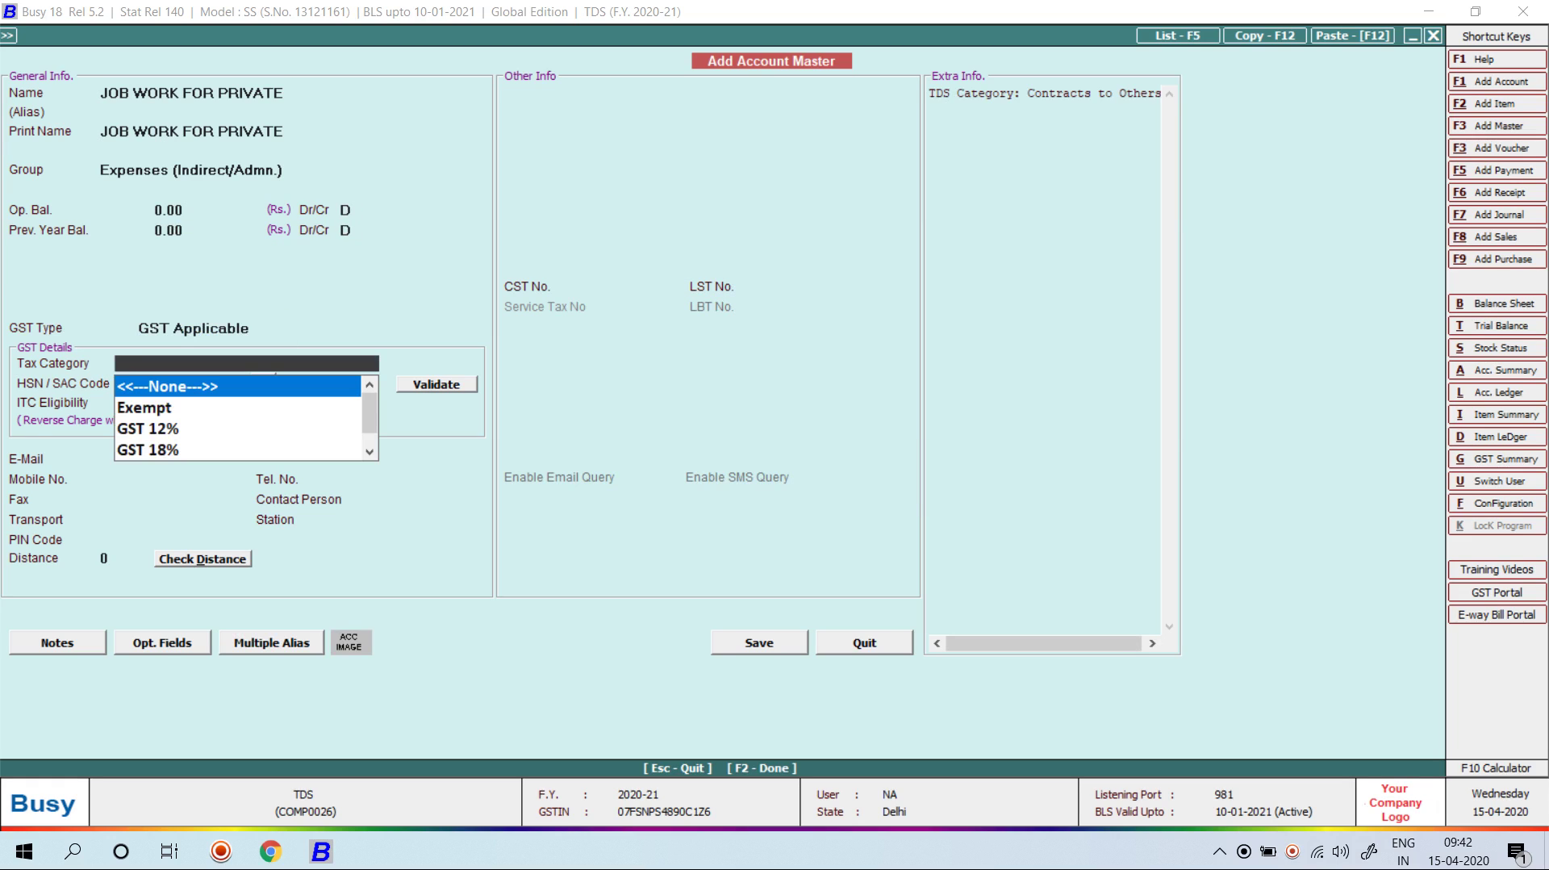
pyautogui.write('18')
pyautogui.press('Return')
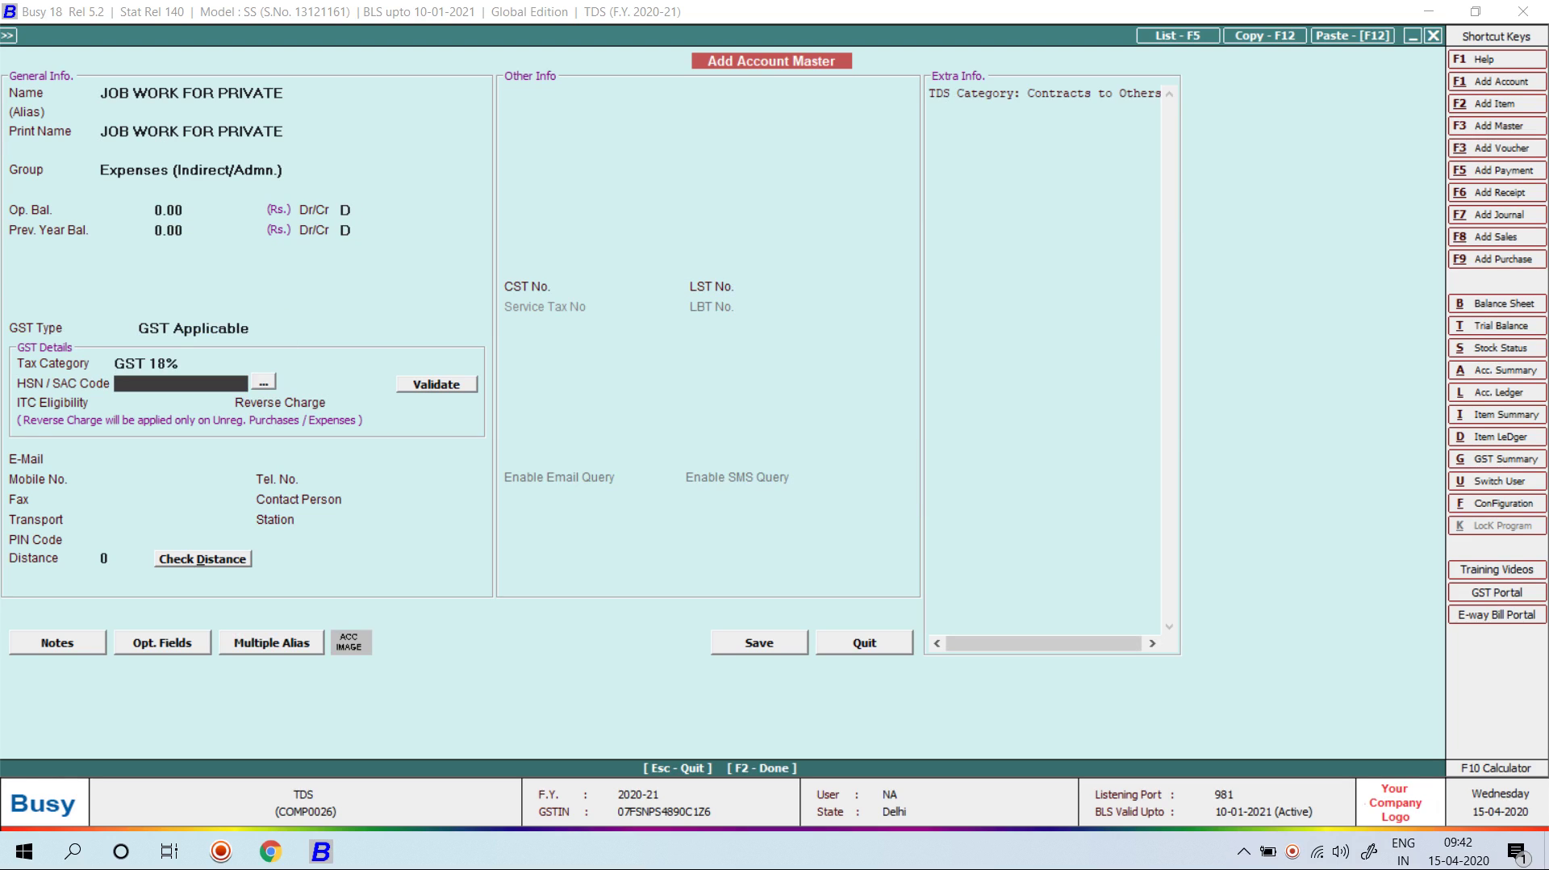
pyautogui.press('Return')
pyautogui.press('Return')
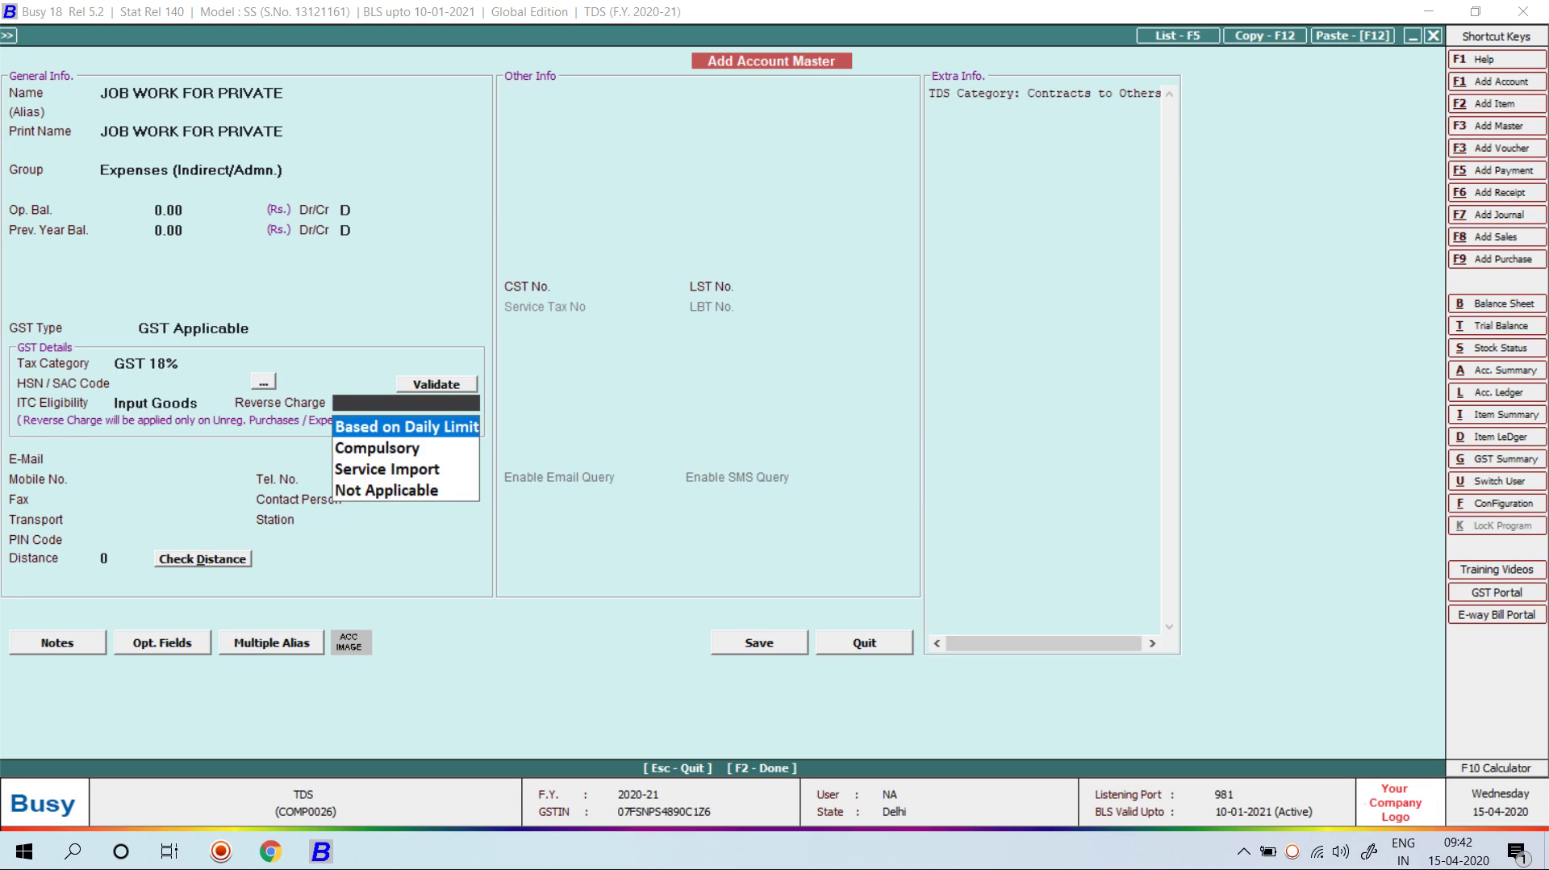
pyautogui.press('Down')
pyautogui.press('Return')
pyautogui.press('Return')
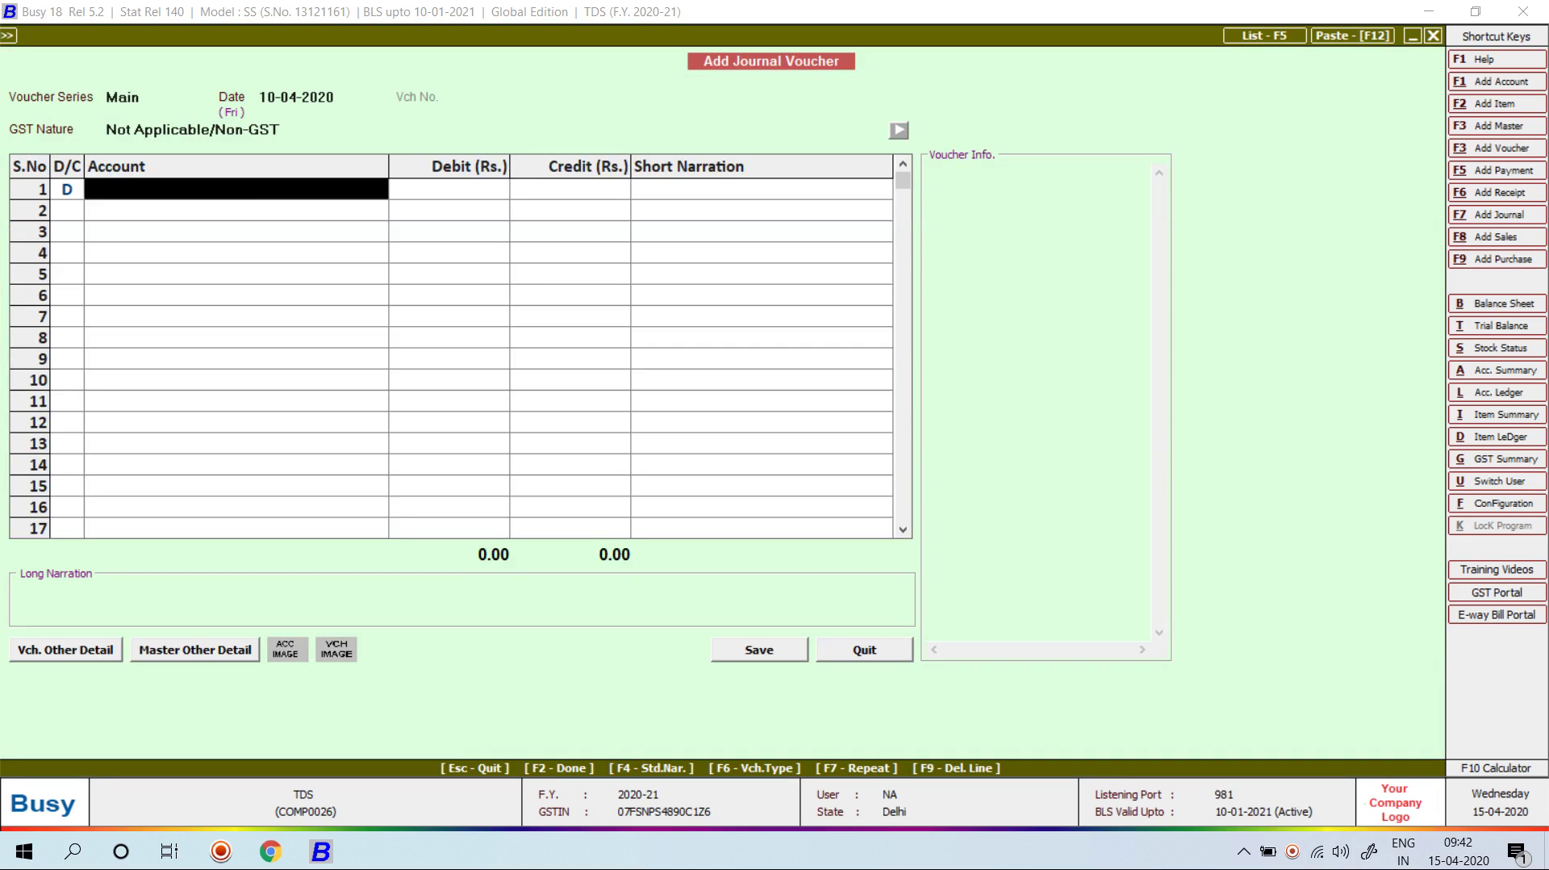
# Step: Debit JOB WORK FOR PRIVATE 1,50,000 on the first row, correcting the mistyped amount
pyautogui.write('15000')
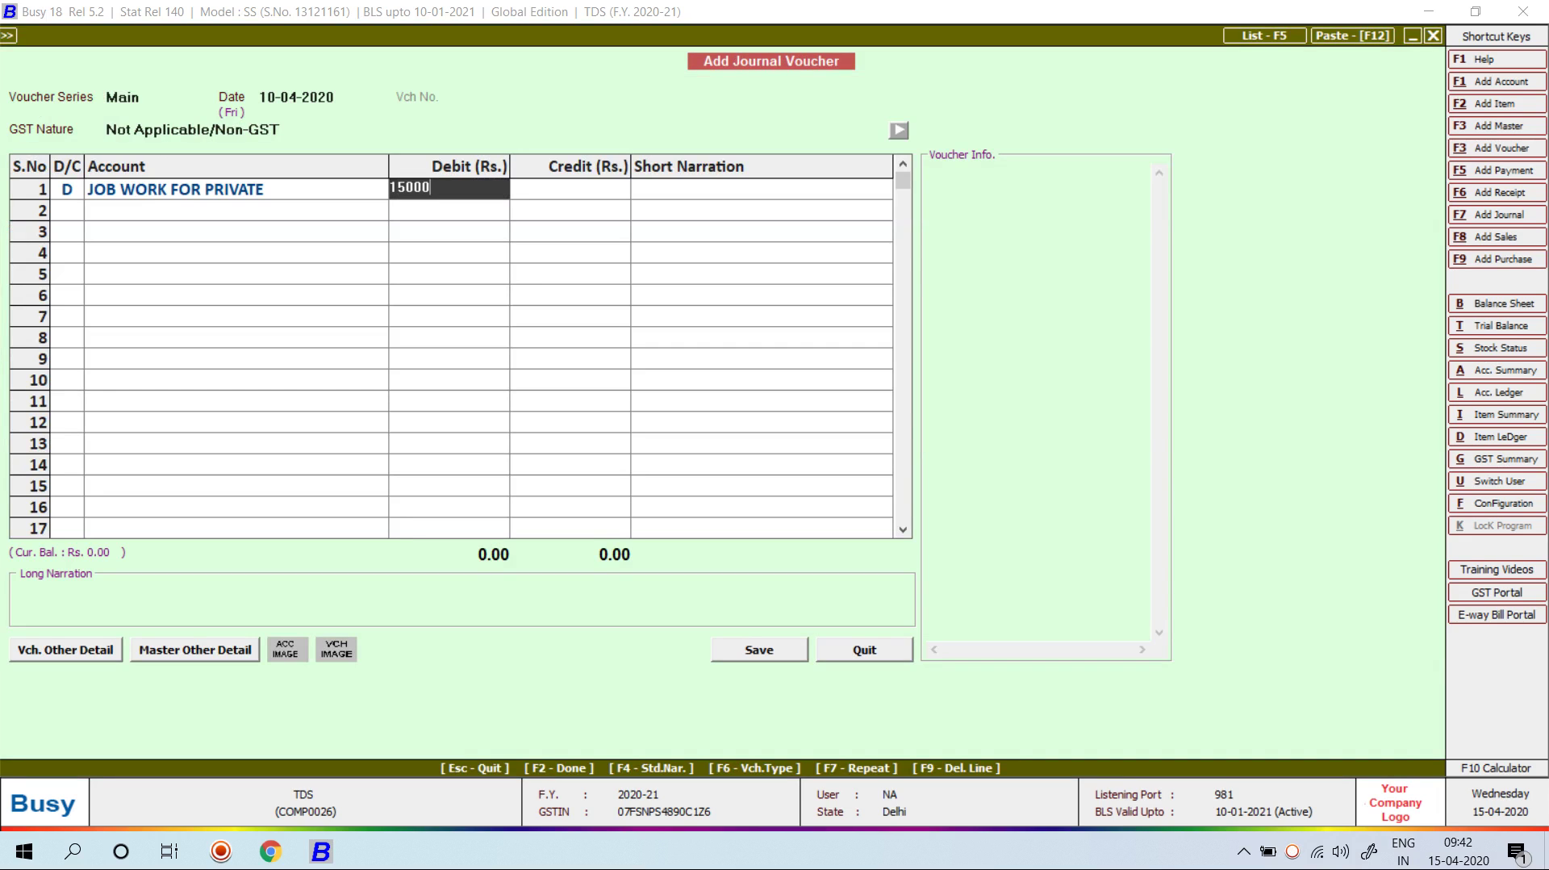
pyautogui.press('Return')
pyautogui.press('Up')
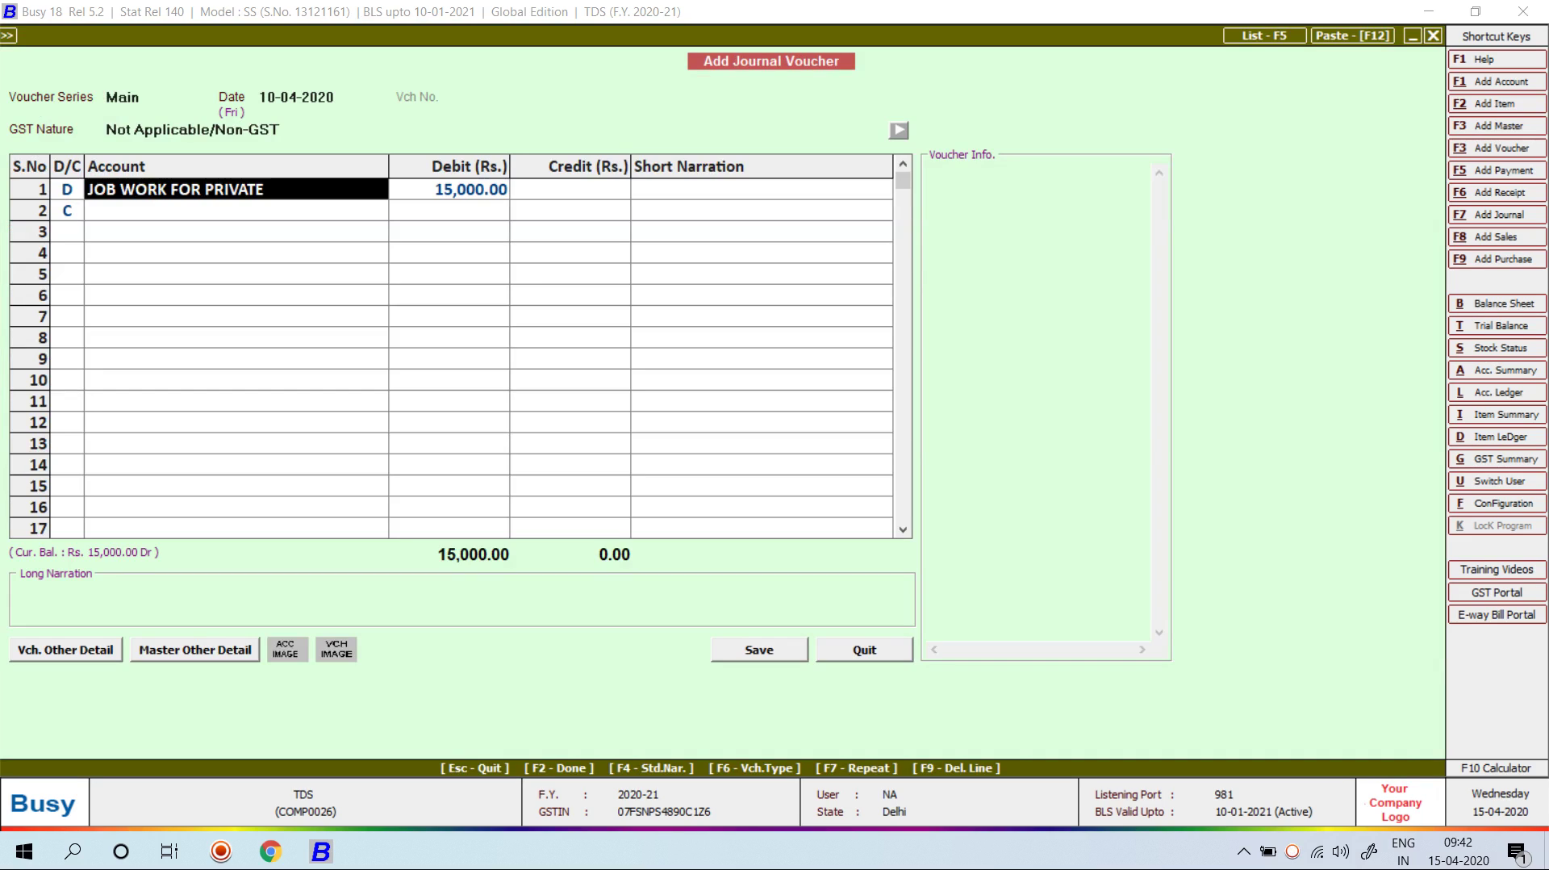
pyautogui.press('Return')
pyautogui.write('1500000')
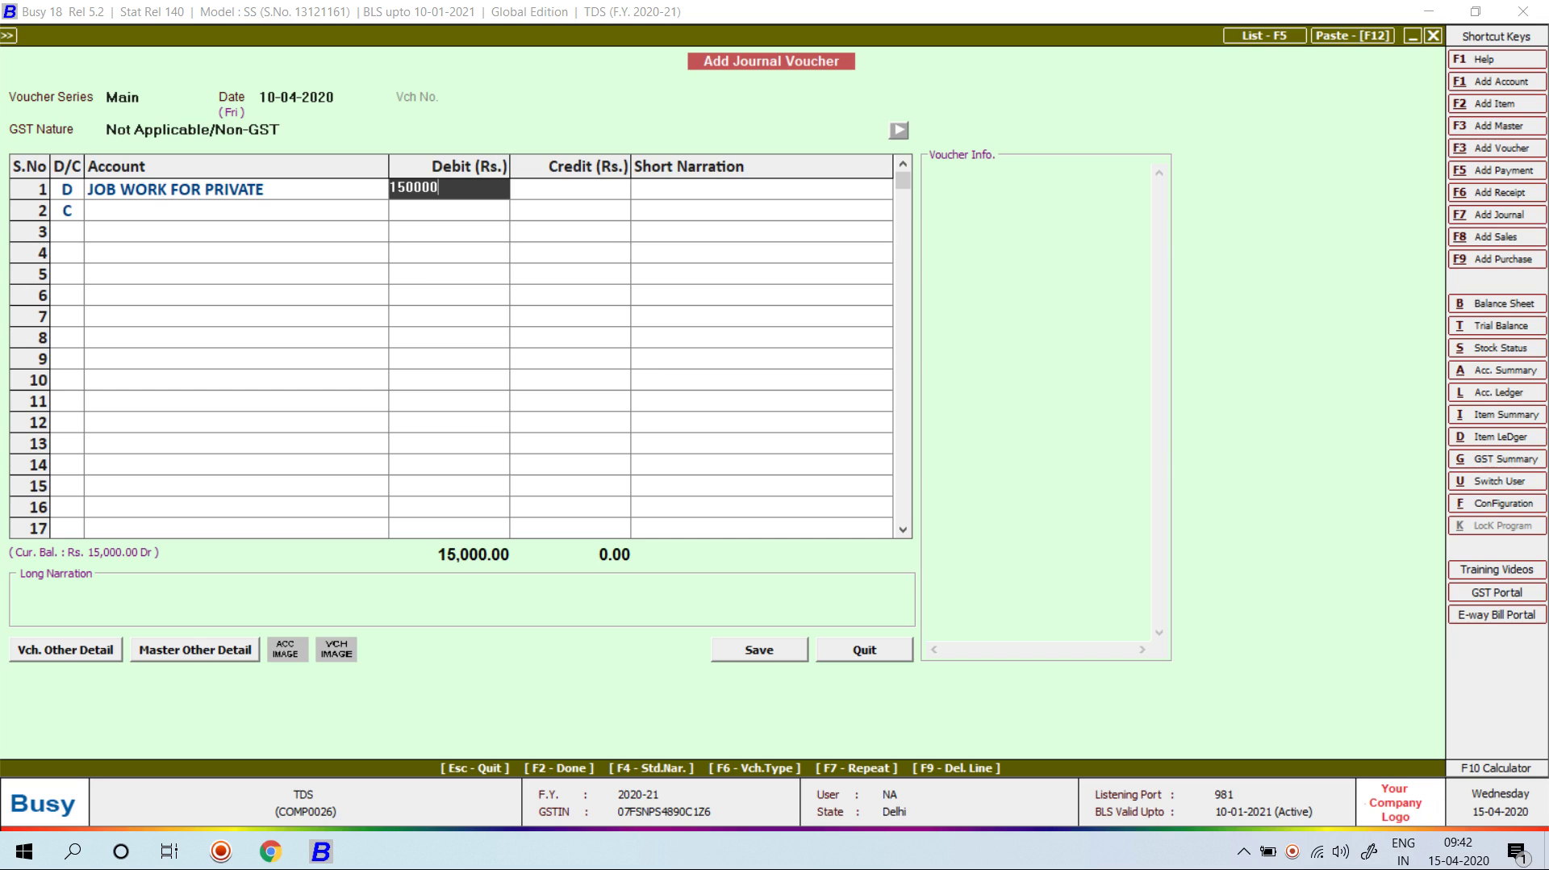
pyautogui.press('BackSpace')
pyautogui.press('Return')
pyautogui.press('Return')
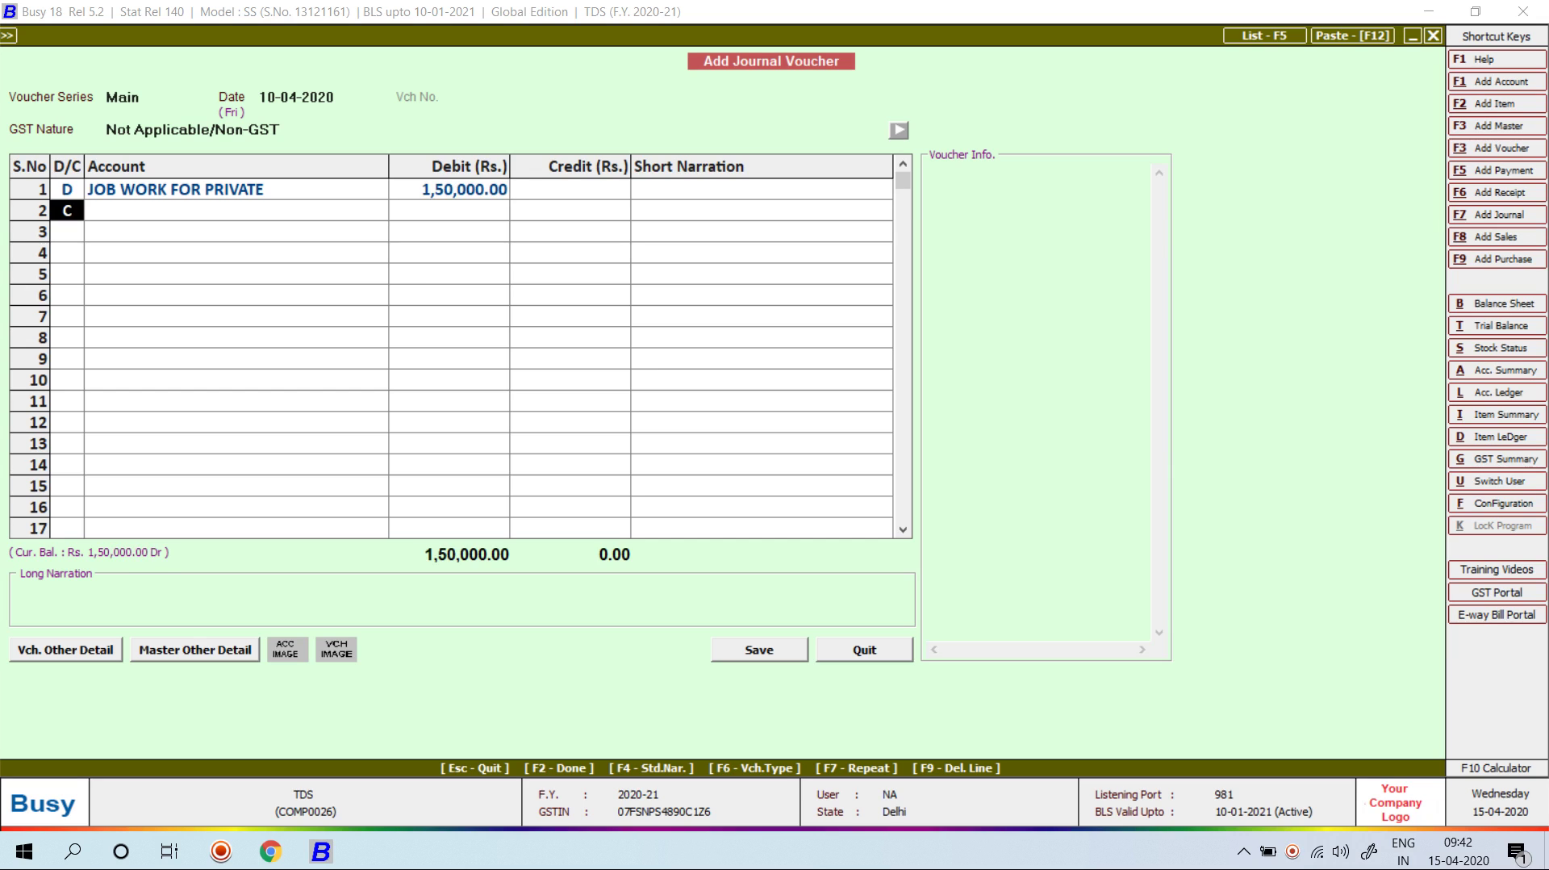
pyautogui.write('D')
# Step: Debit CGST Input 13,500, calculated as half of 18% of 1,50,000
pyautogui.press('Return')
pyautogui.write('CGST')
pyautogui.press('Down')
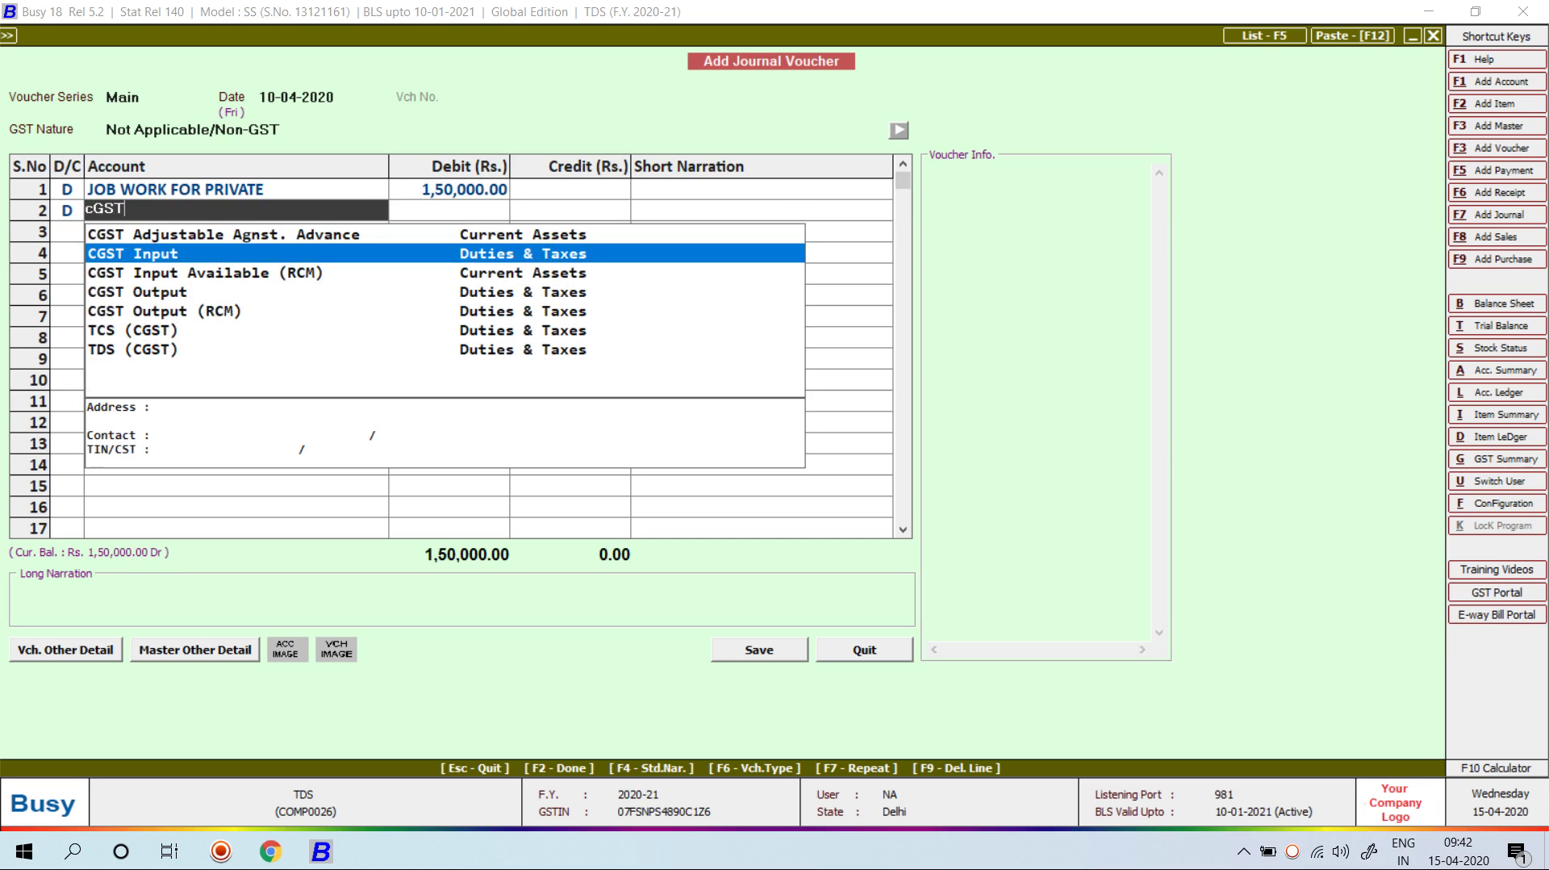
pyautogui.press('Return')
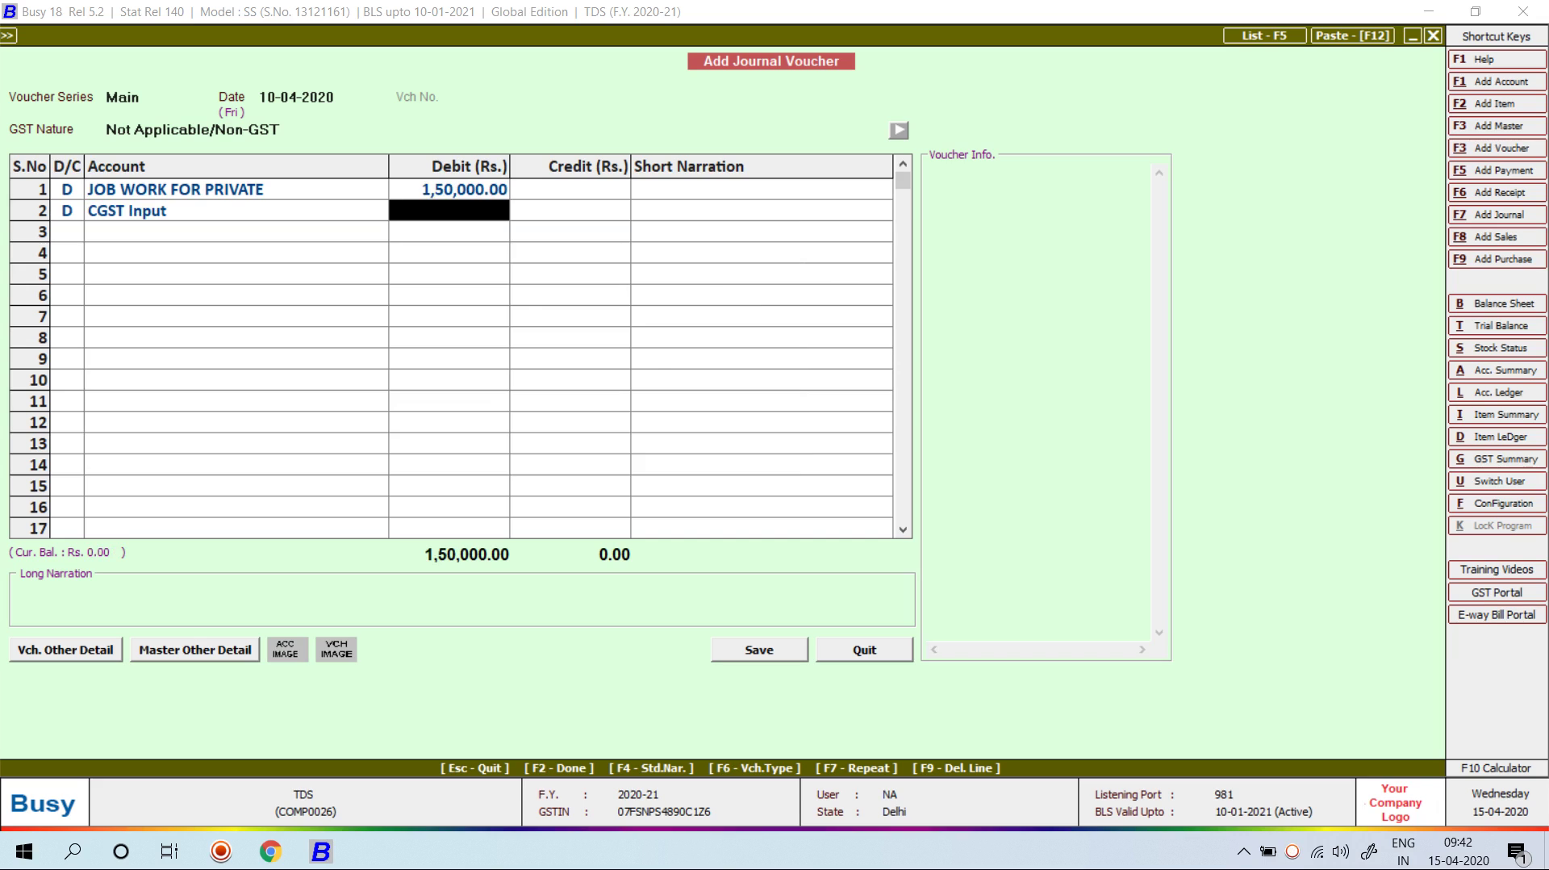
pyautogui.press('F10')
pyautogui.write('1500000')
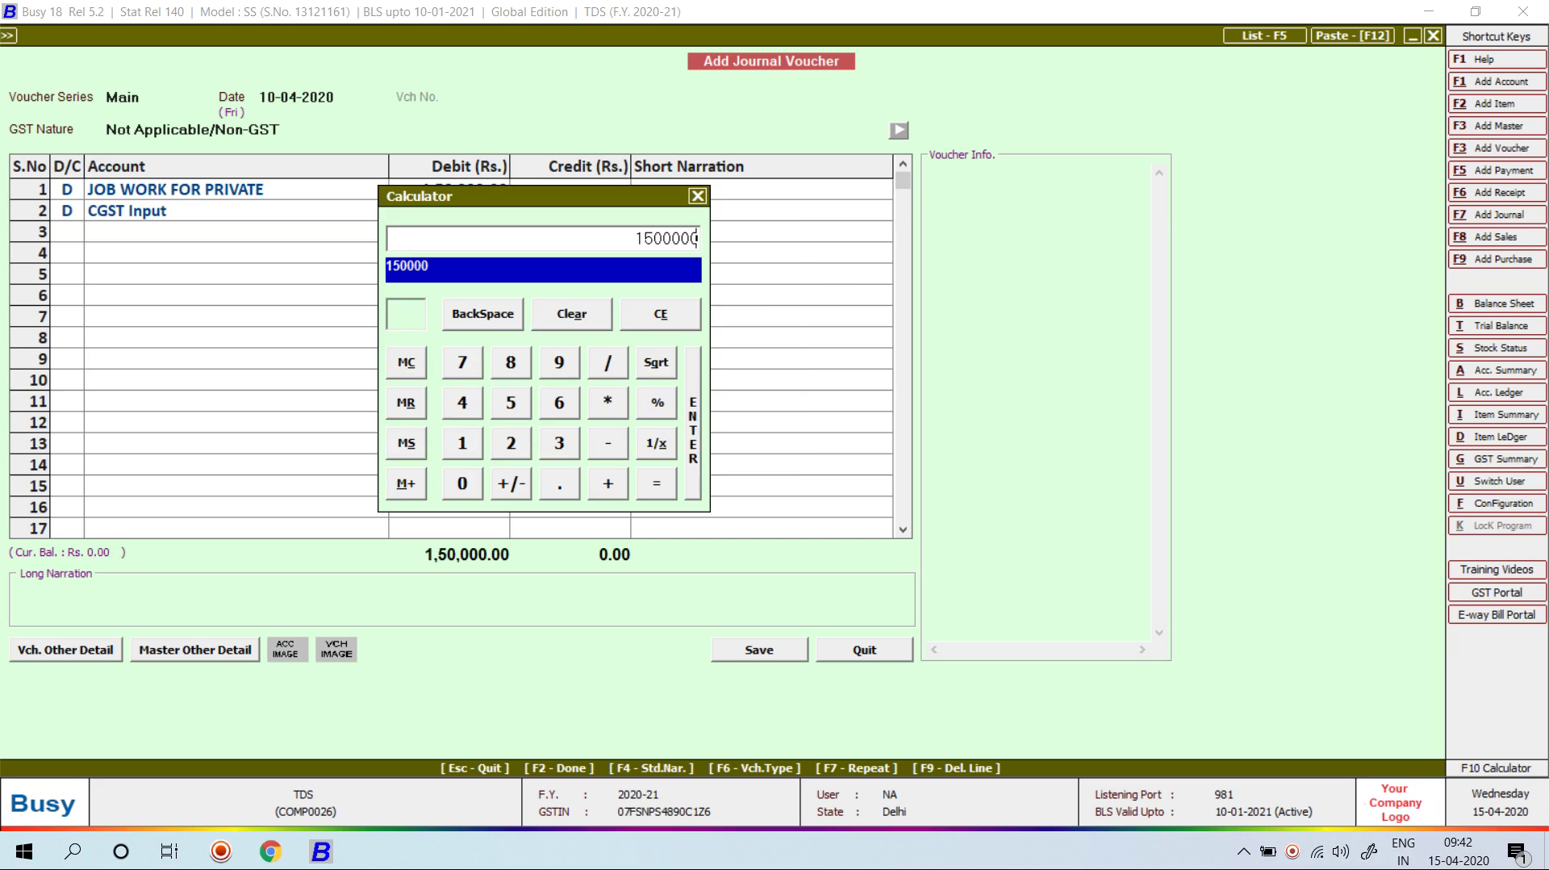
pyautogui.press('BackSpace')
pyautogui.write('*18/100')
pyautogui.press('Return')
pyautogui.write('/2')
pyautogui.press('Return')
pyautogui.press('Return')
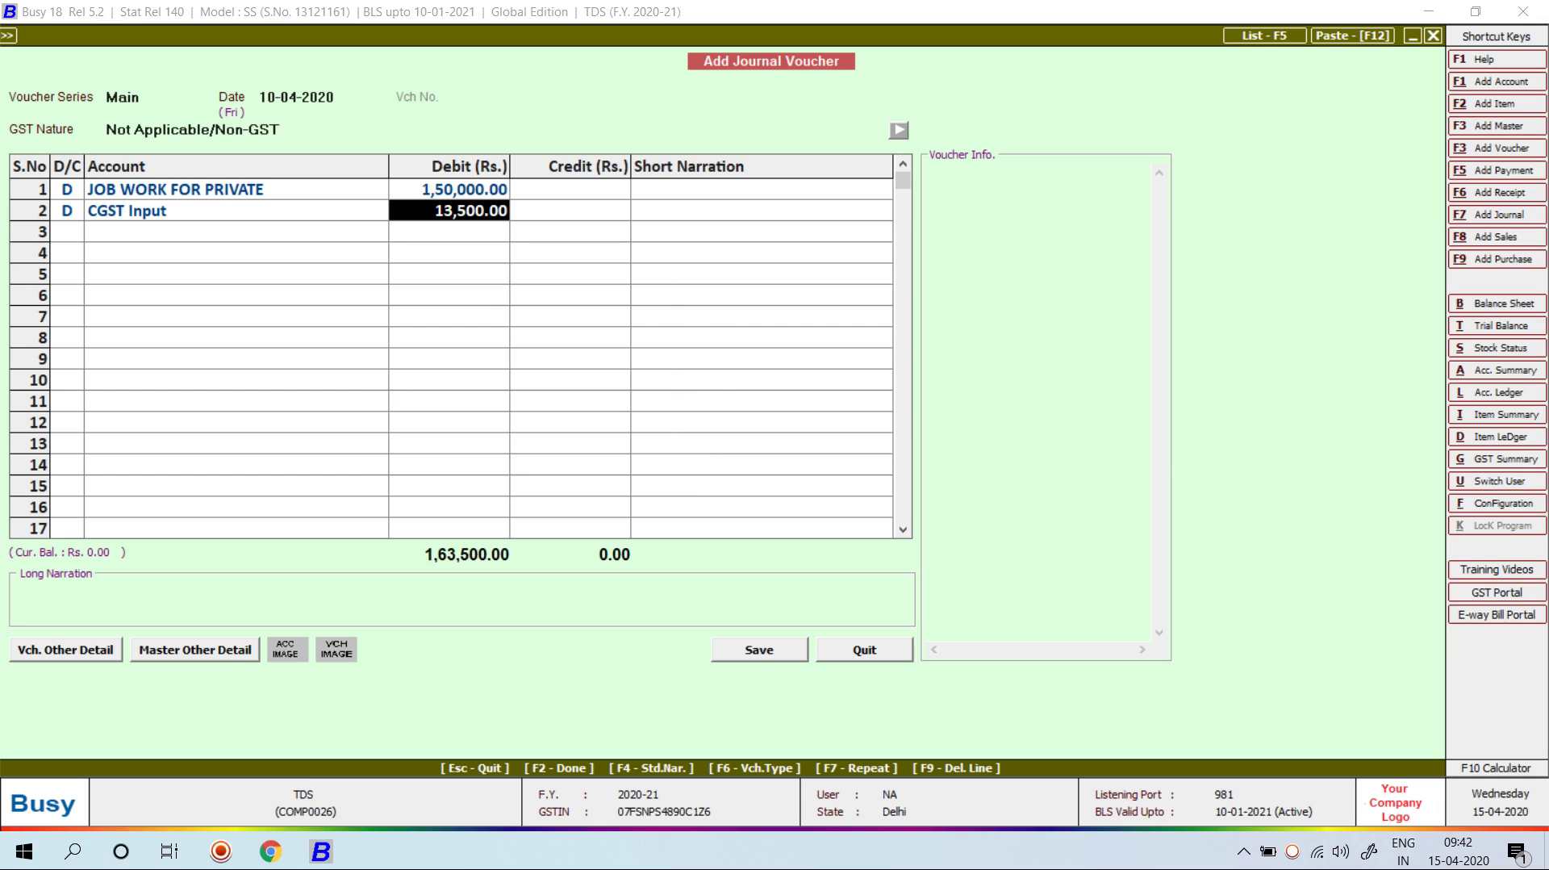
# Step: Debit SGST Input 13,500 on row 3 and leave row 4 as a credit
pyautogui.press('Return')
pyautogui.press('Return')
pyautogui.press('d')
pyautogui.press('Return')
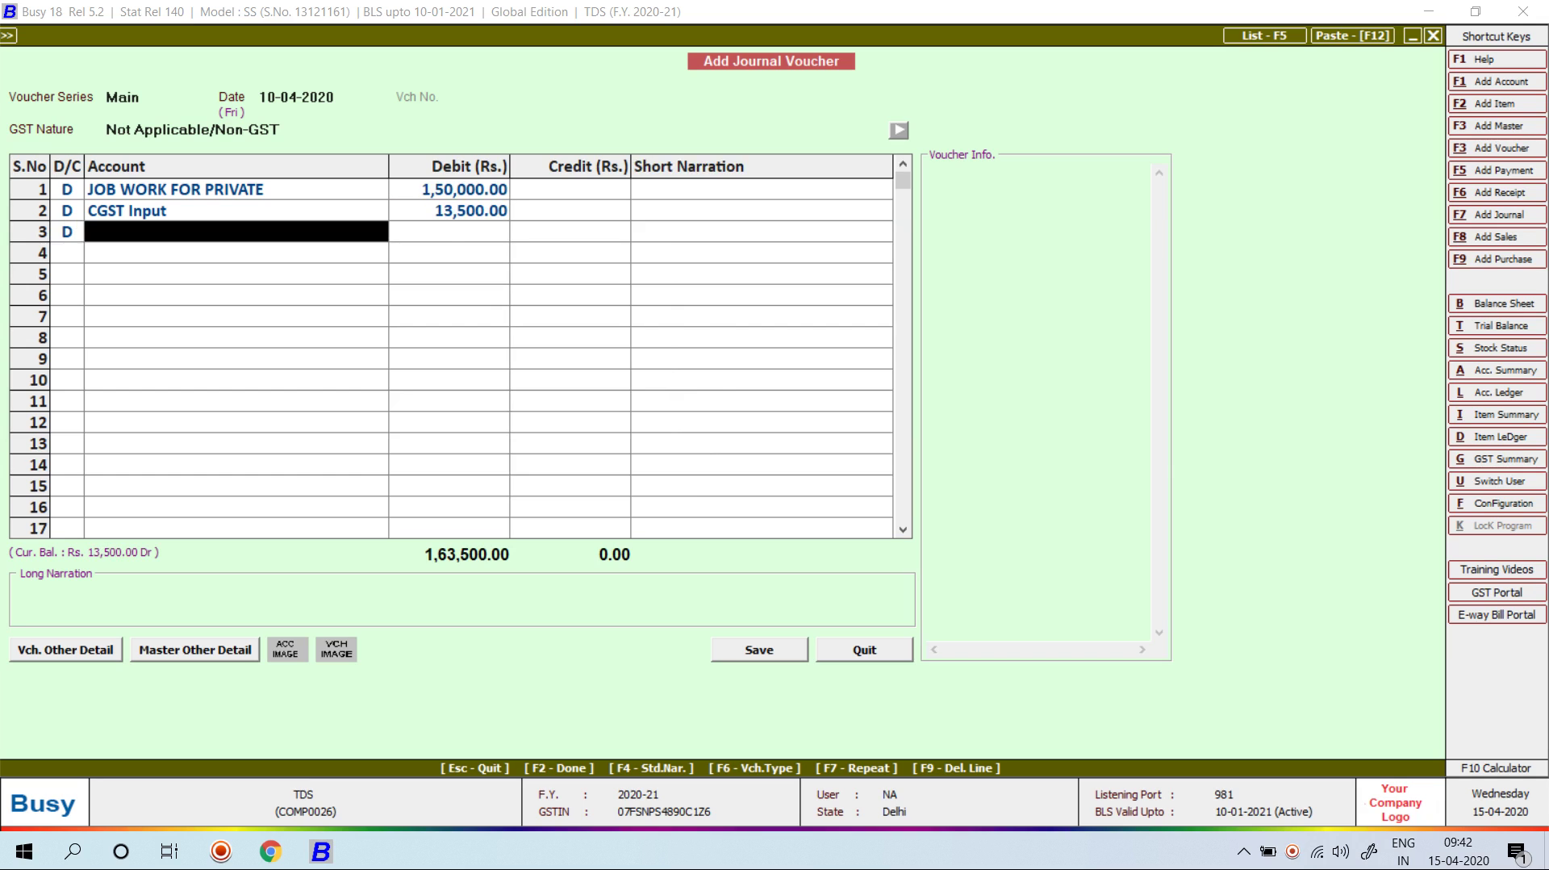
pyautogui.write('sgst i')
pyautogui.press('Return')
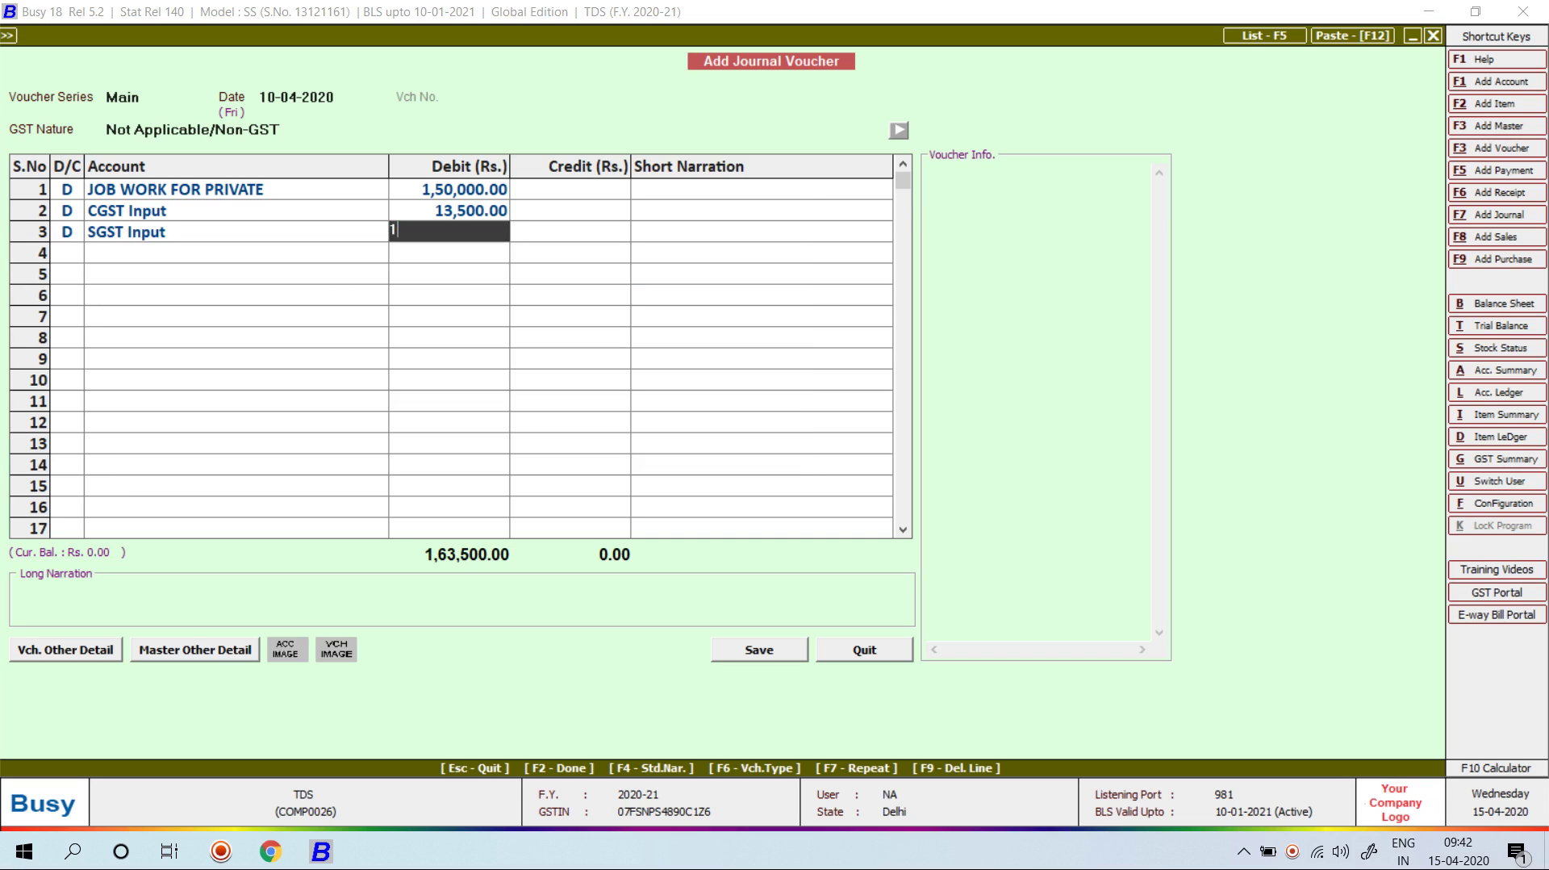
pyautogui.write('13500')
pyautogui.press('Return')
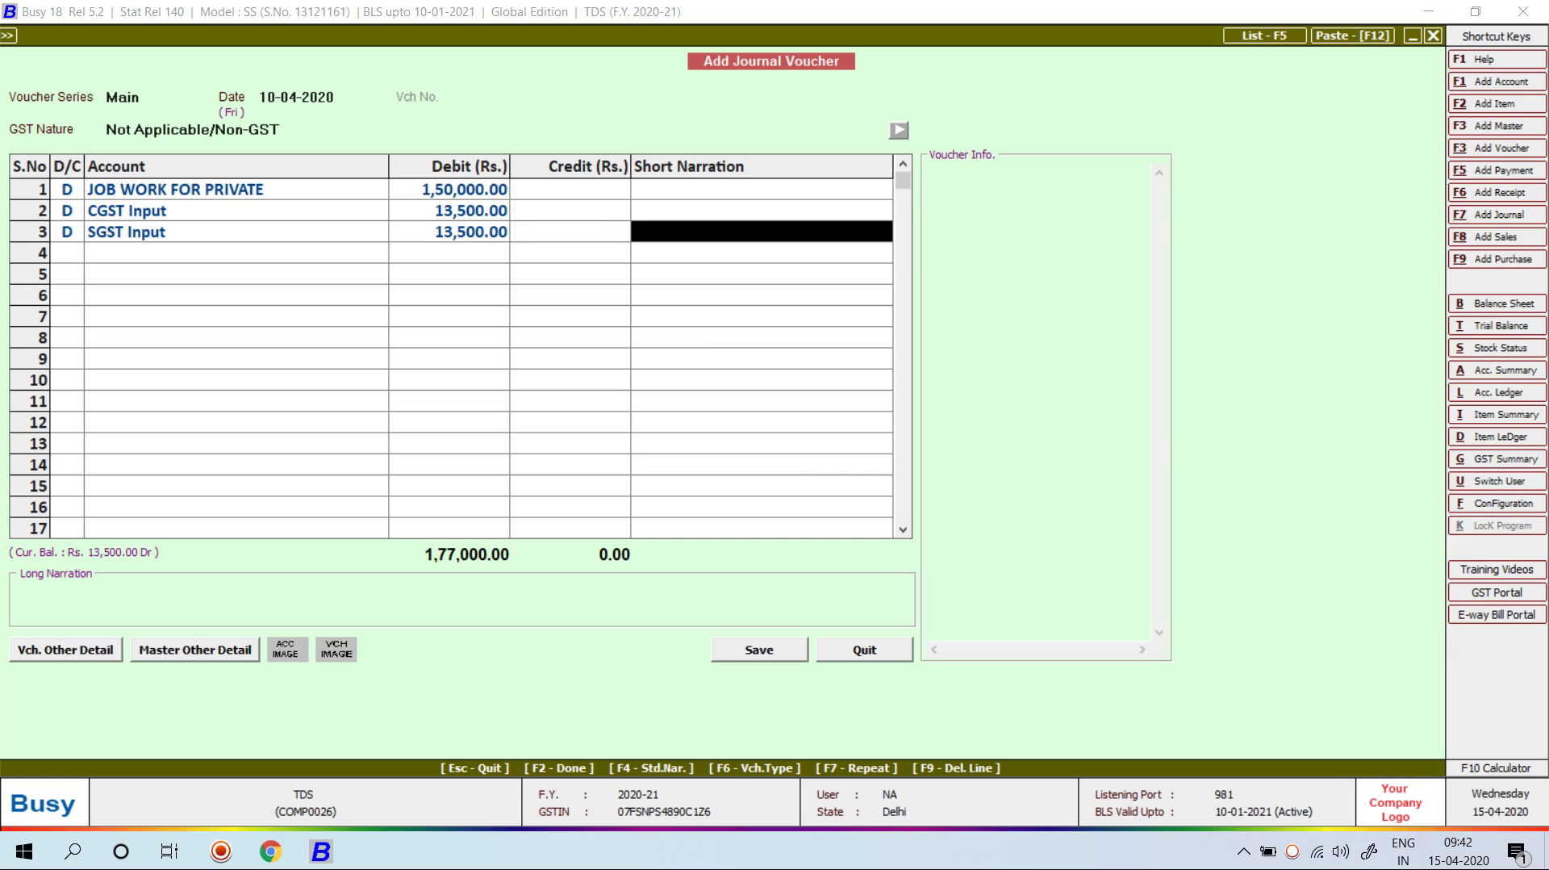
pyautogui.press('Return')
pyautogui.press('Return')
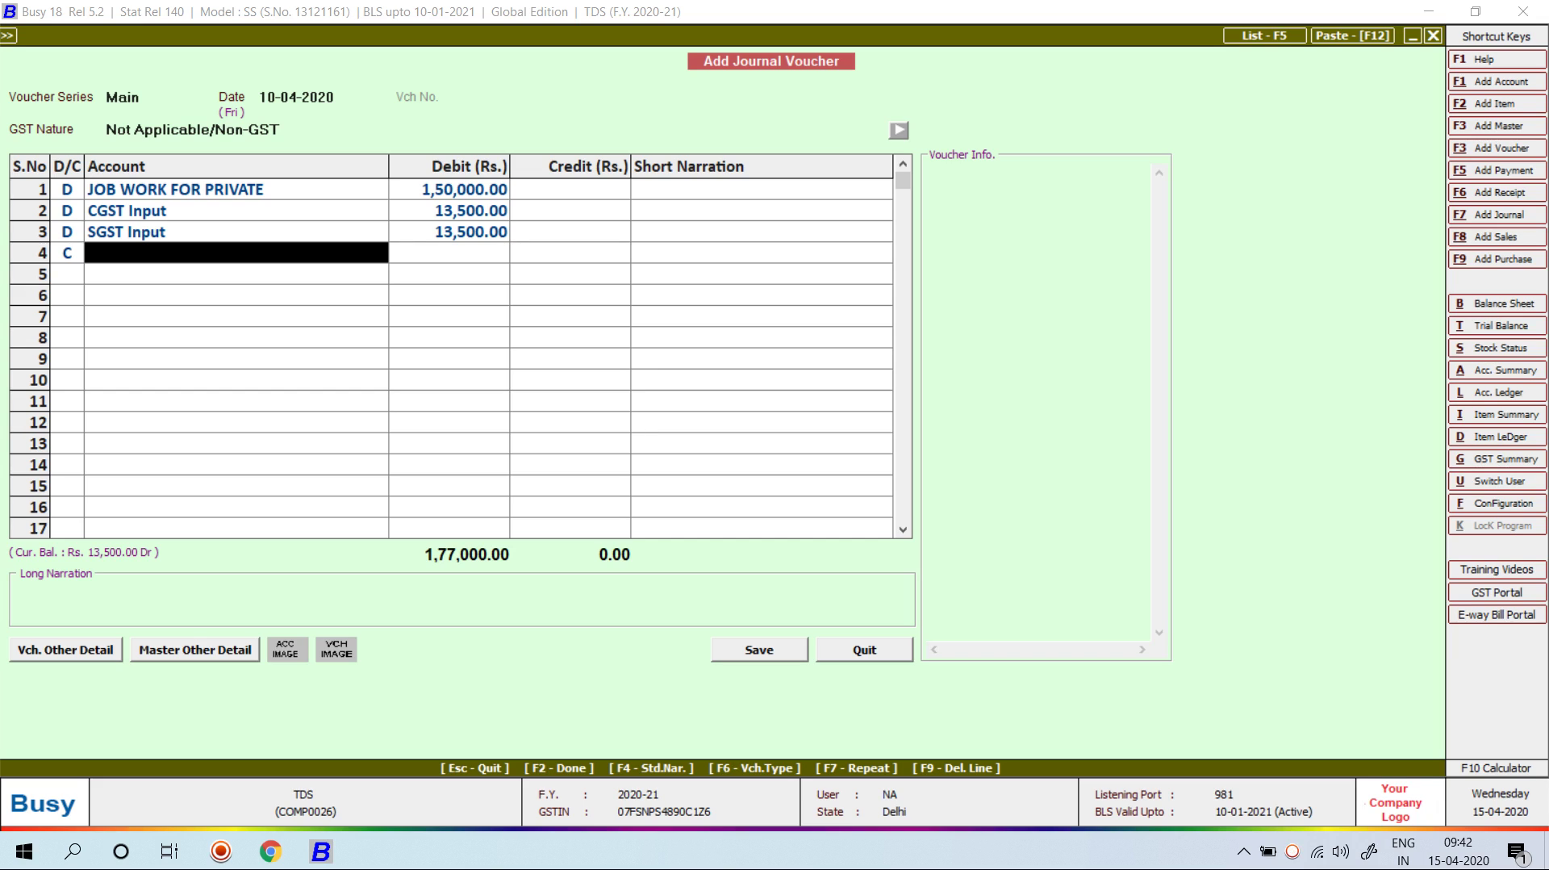
pyautogui.press('Return')
pyautogui.press('Up')
# Step: Create a new account STIPL in the Sundry Creditors group with Domestic Company payee category
pyautogui.hotkey('alt', 'F1')
pyautogui.write('S')
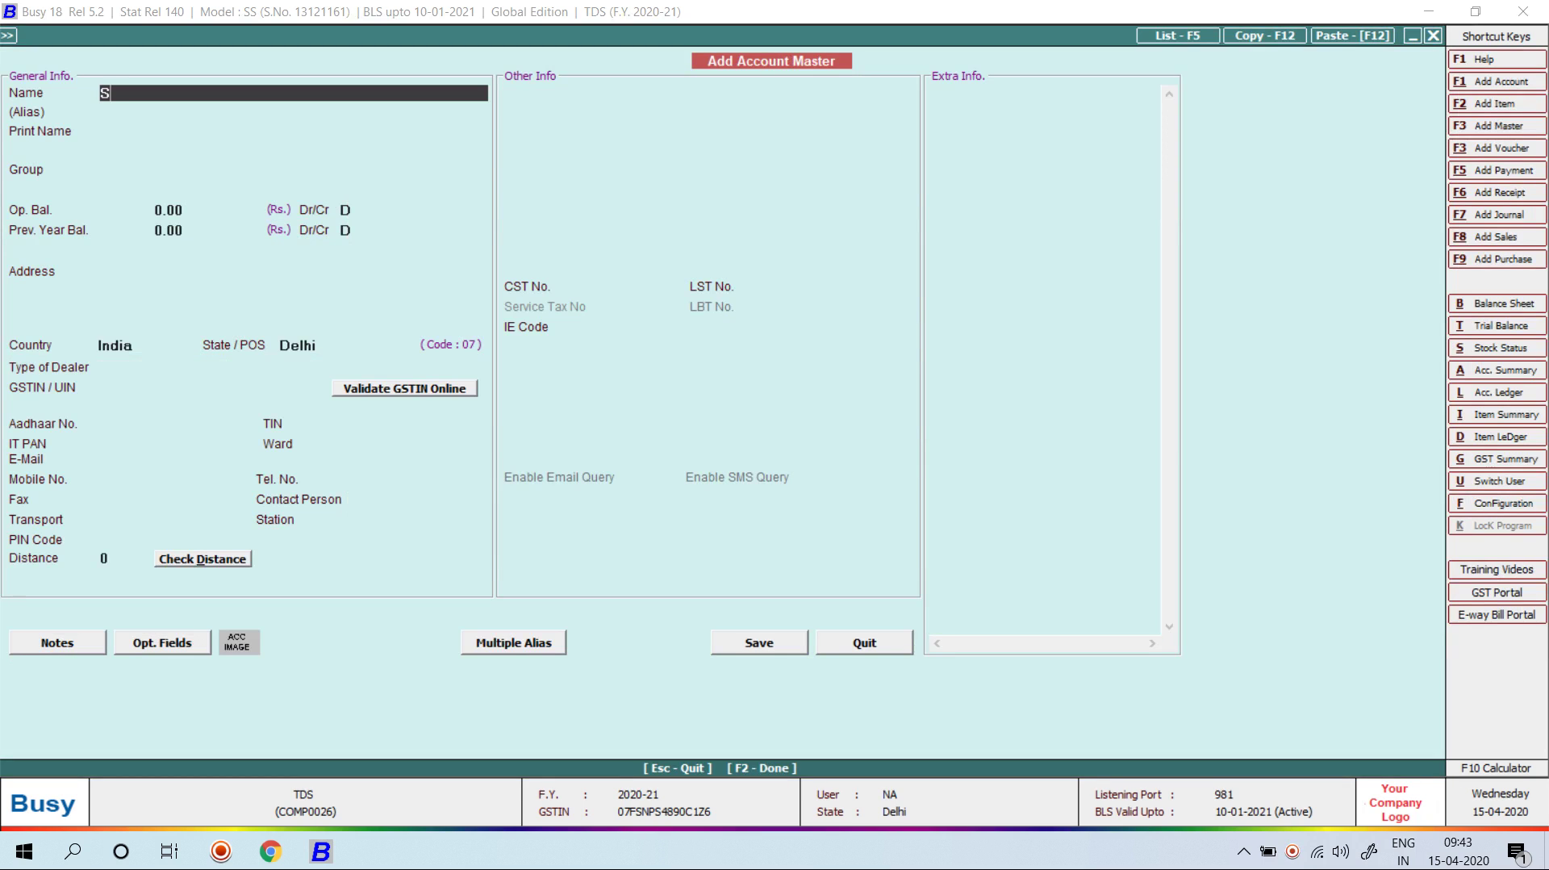
pyautogui.write('TIPL')
pyautogui.press('Return')
pyautogui.press('Return')
pyautogui.write('SUN')
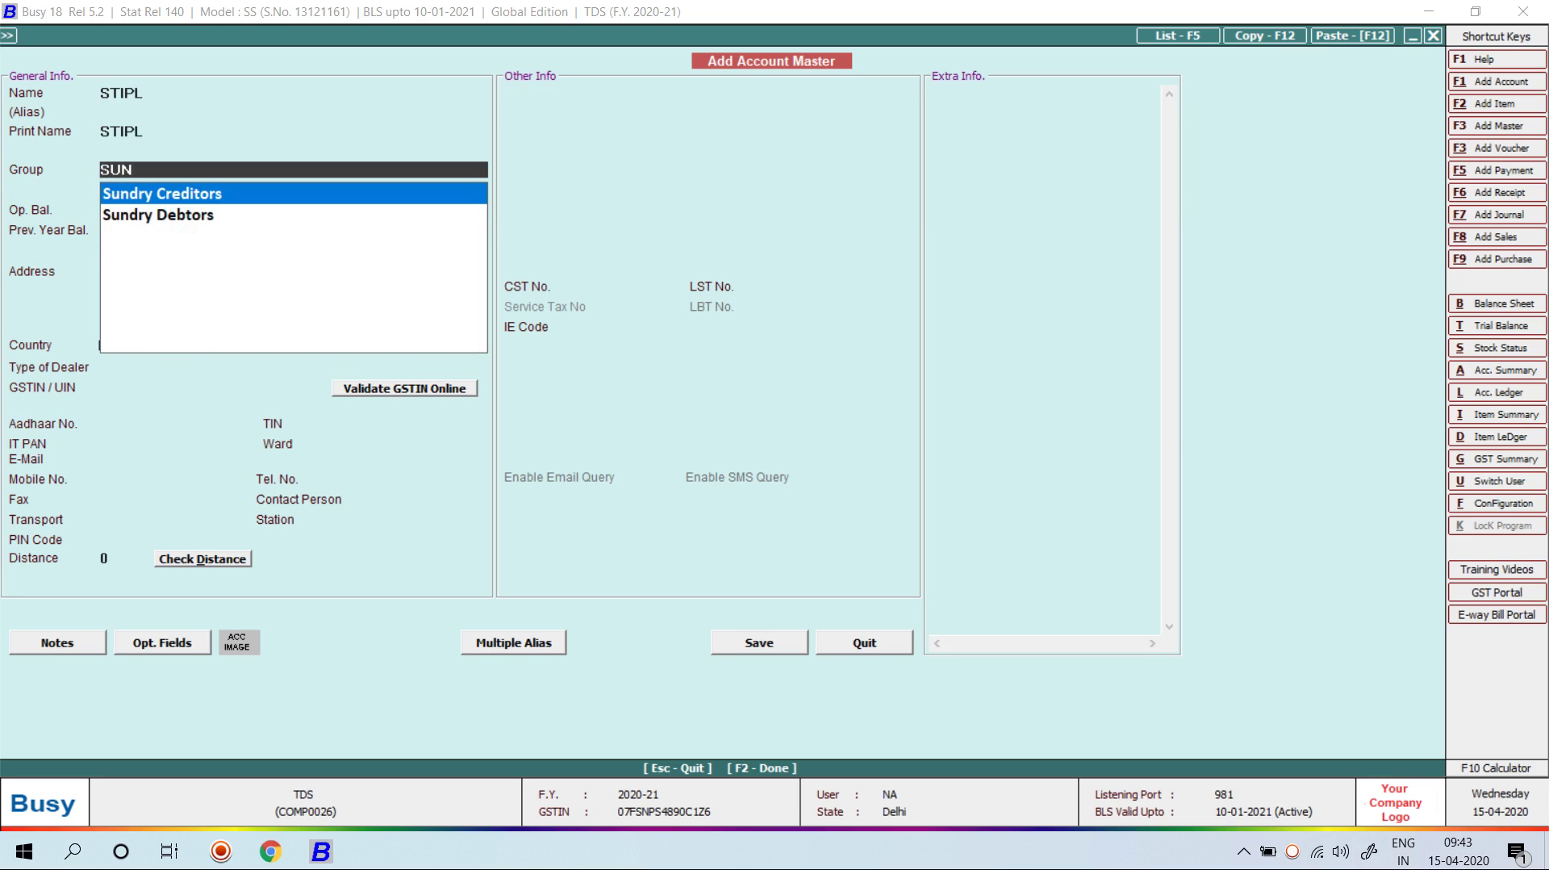
pyautogui.press('Down')
pyautogui.press('Return')
pyautogui.press('Escape')
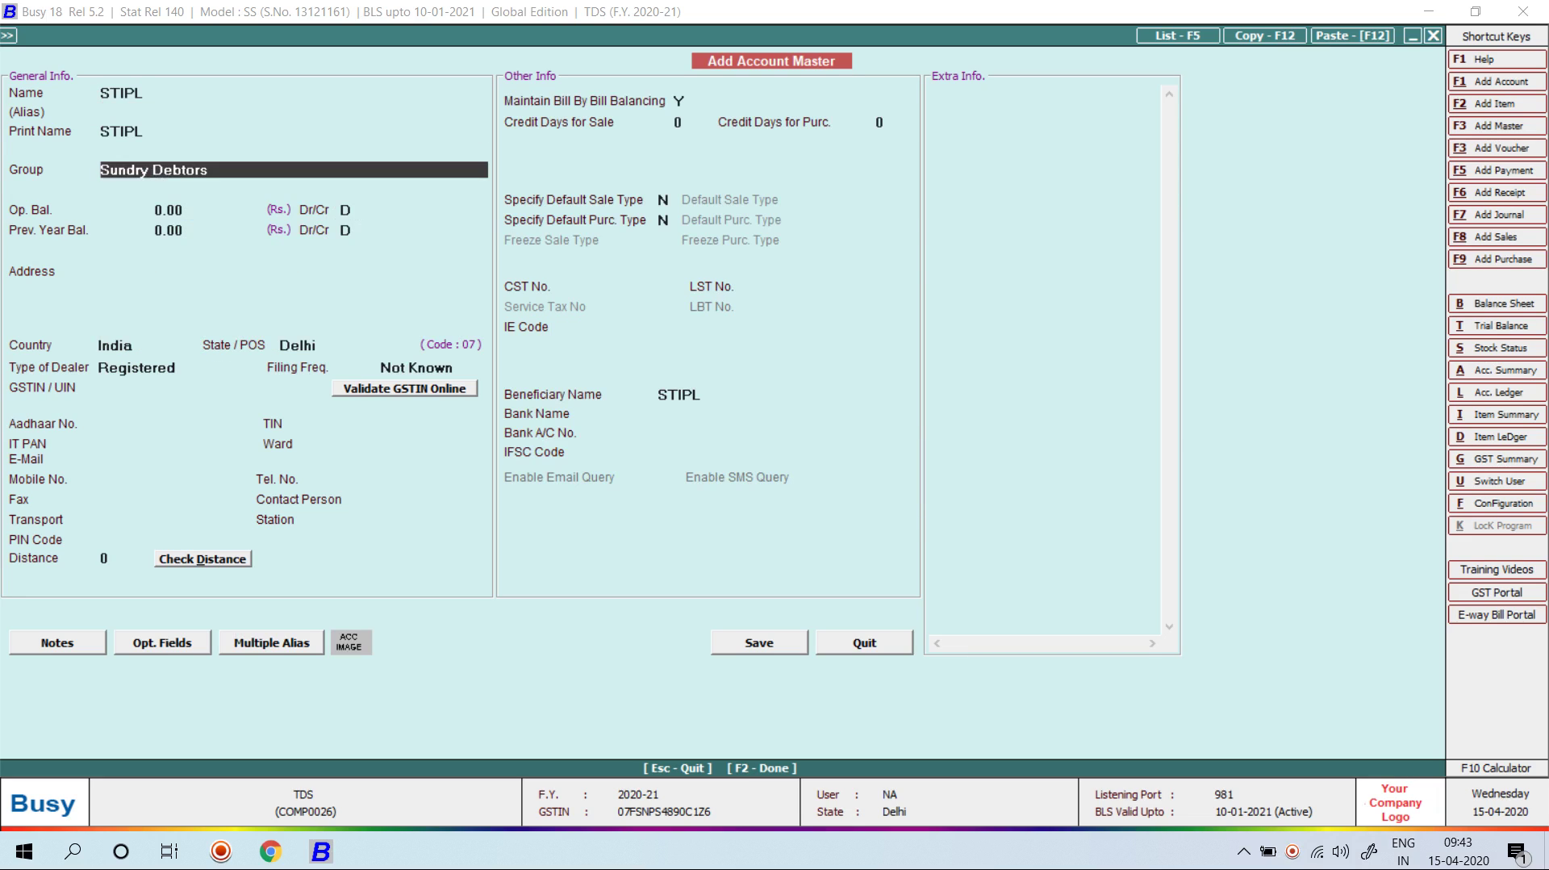
pyautogui.write('SUN')
pyautogui.press('Return')
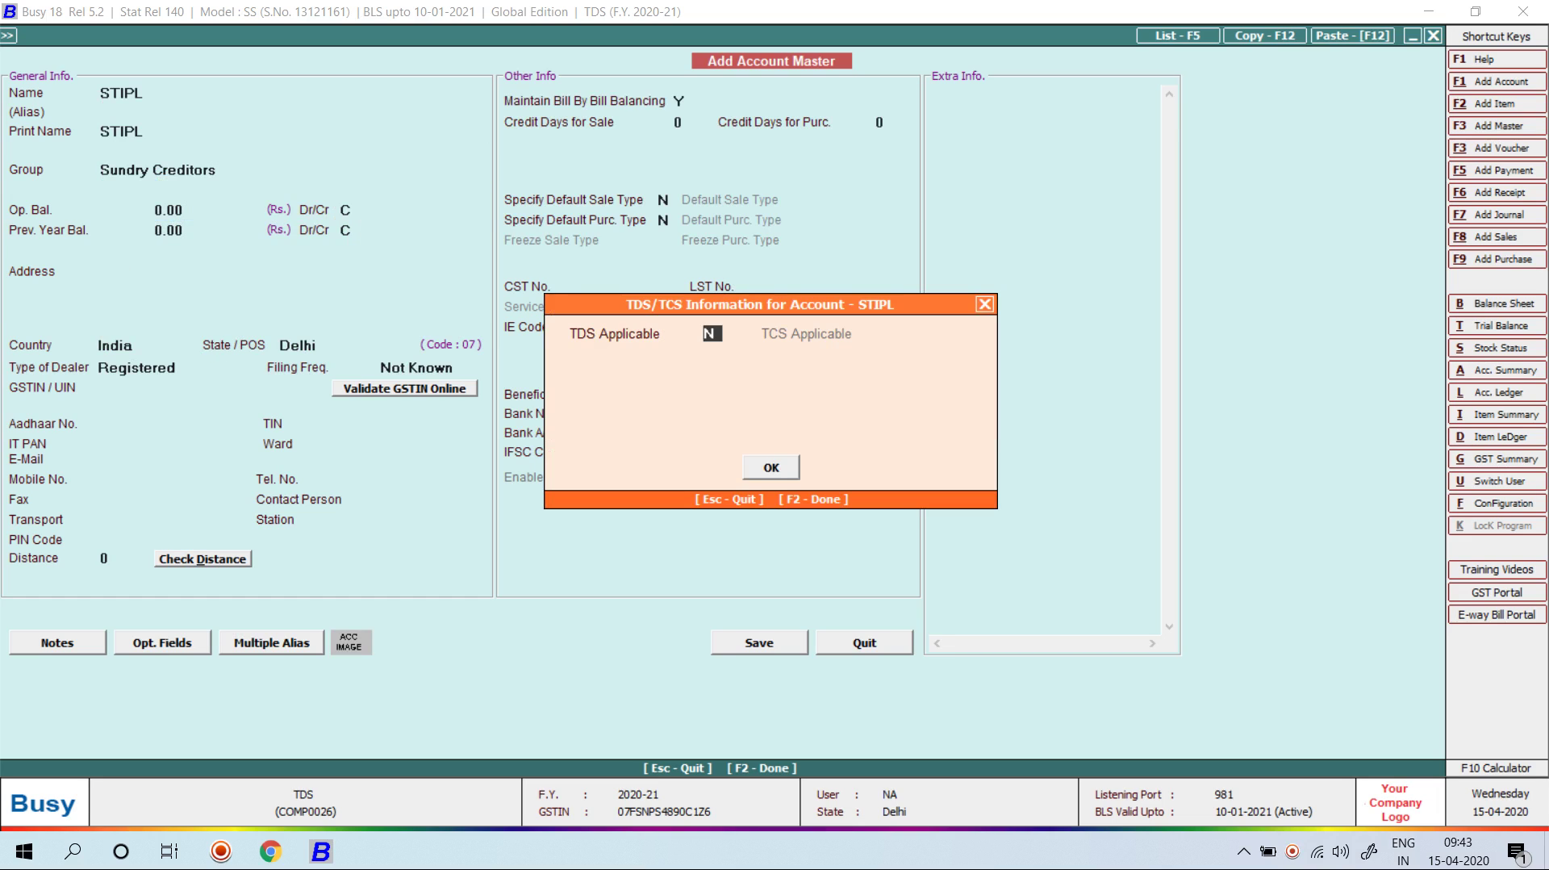
pyautogui.write('y')
pyautogui.press('Return')
pyautogui.press('Down')
pyautogui.press('Up')
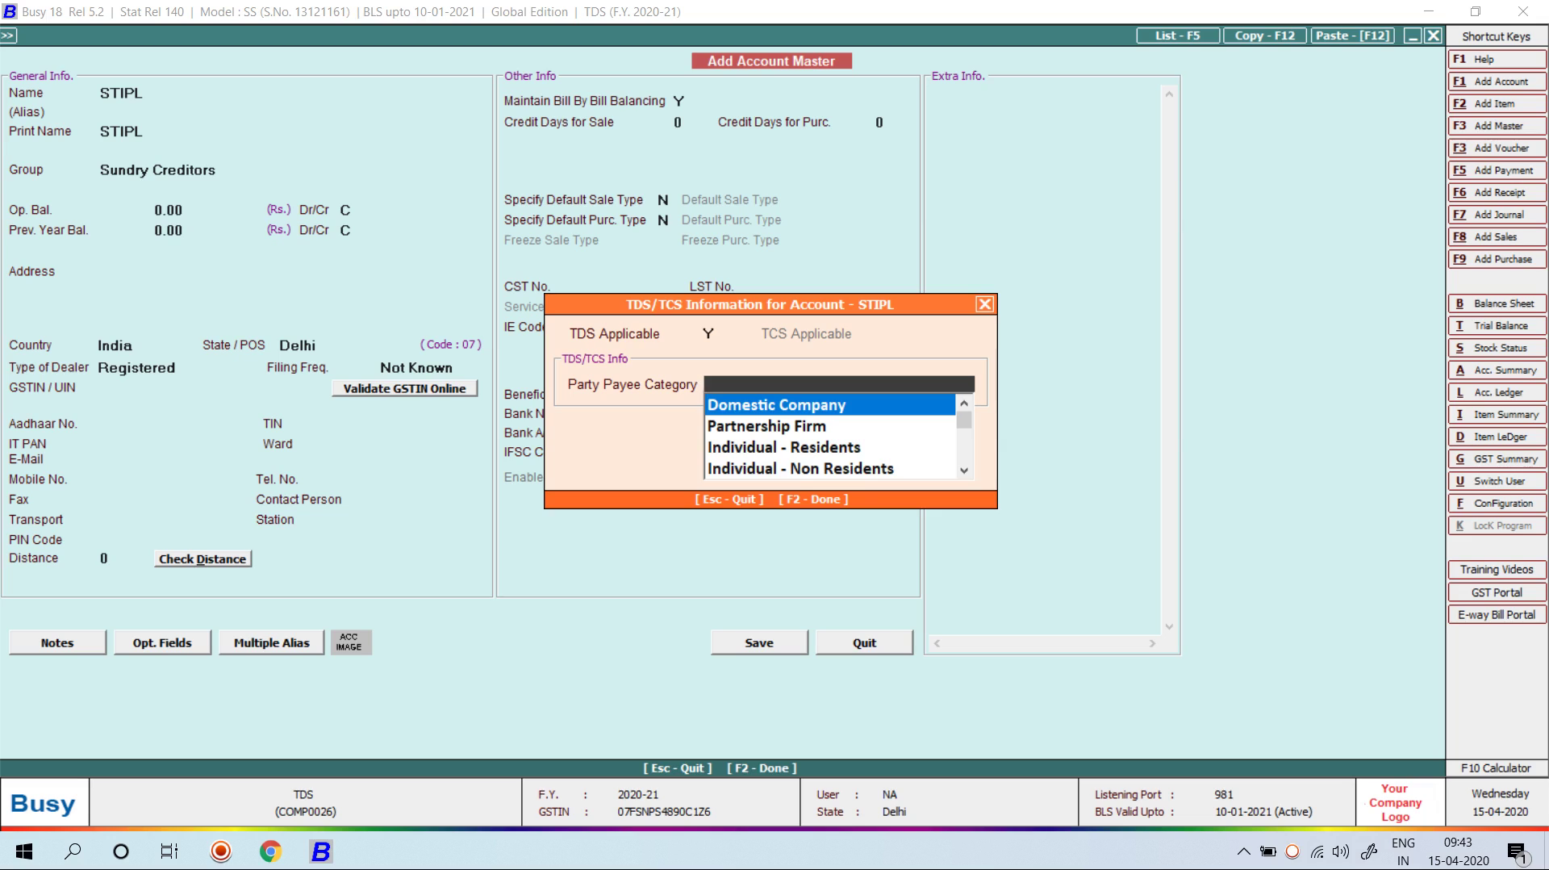
pyautogui.press('Return')
pyautogui.press('Return')
pyautogui.press('Return')
pyautogui.press('Return')
pyautogui.press('Return')
pyautogui.press('Return')
pyautogui.press('Return')
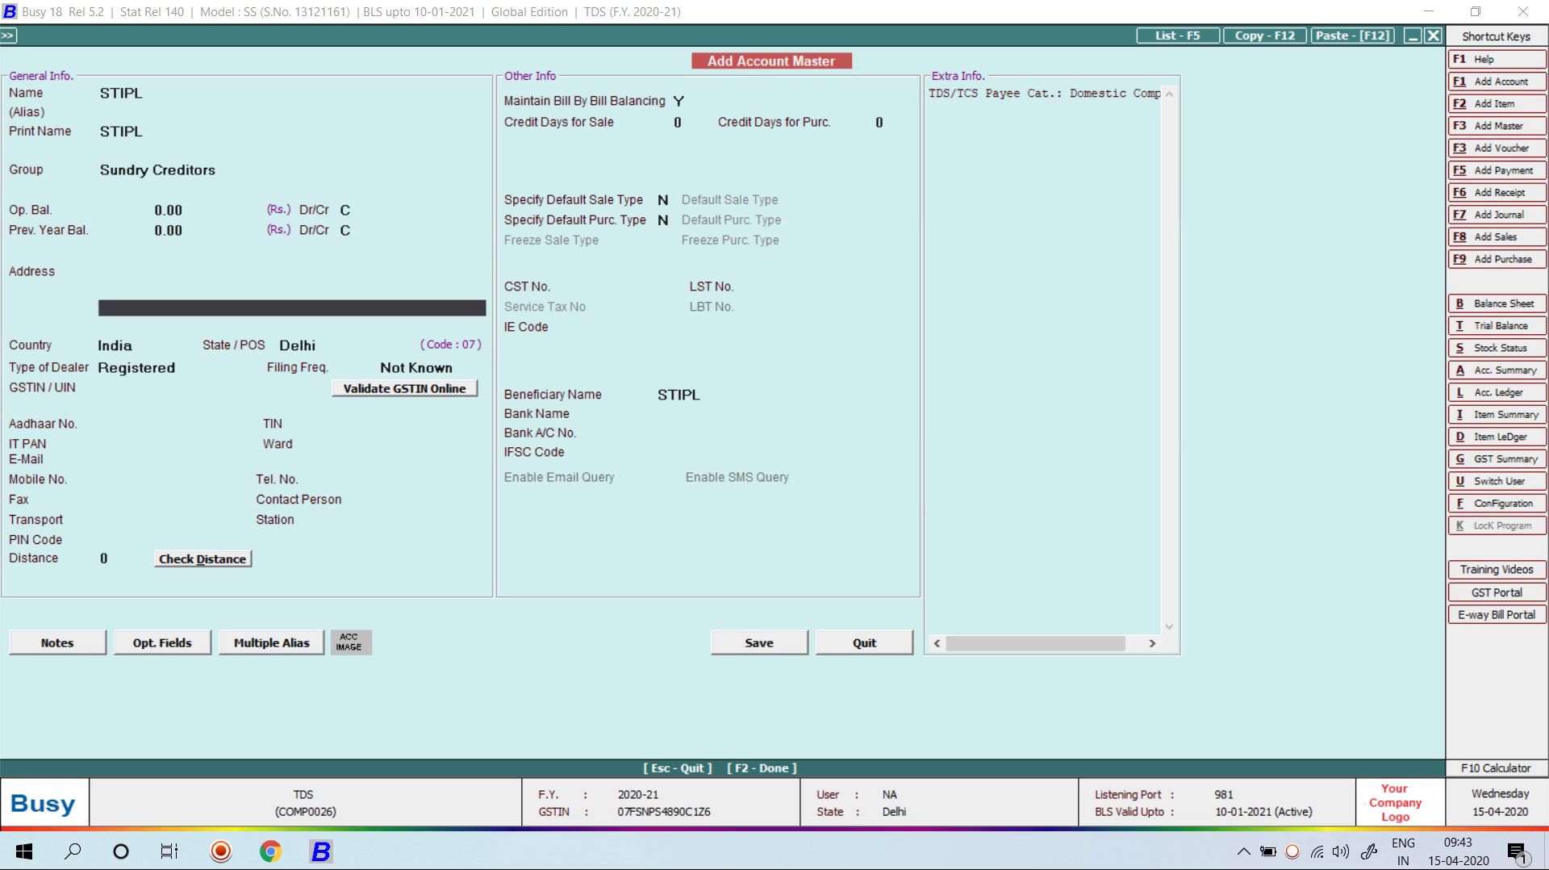
# Step: Enter the party's GSTIN, fixing its last character to 6, turn off bill-by-bill, save and credit STIPL
pyautogui.press('Return')
pyautogui.press('Return')
pyautogui.press('Return')
pyautogui.press('Return')
pyautogui.press('Return')
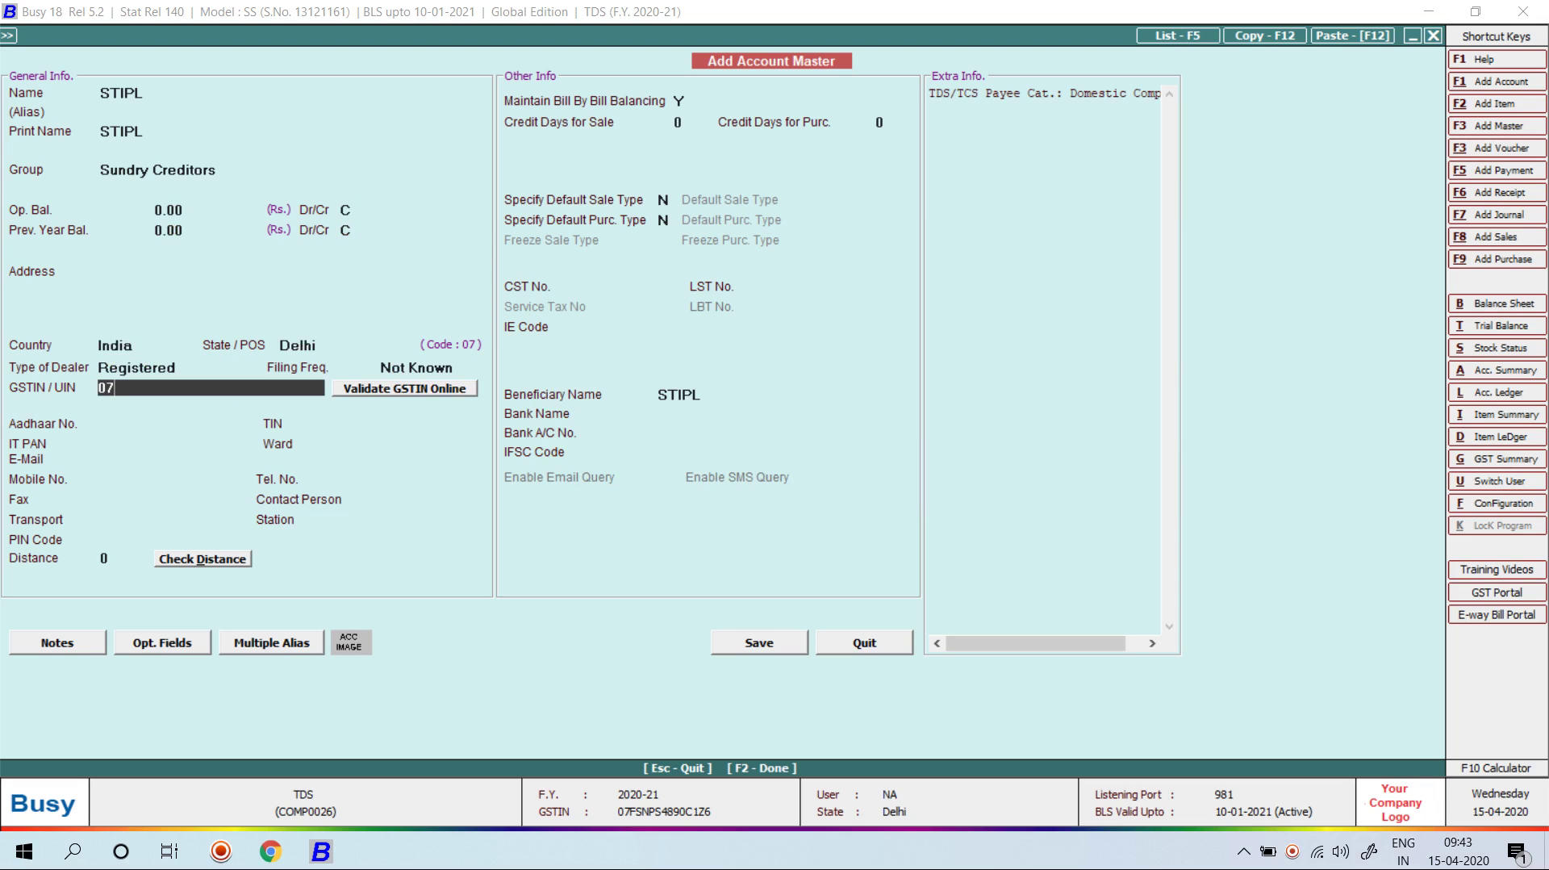
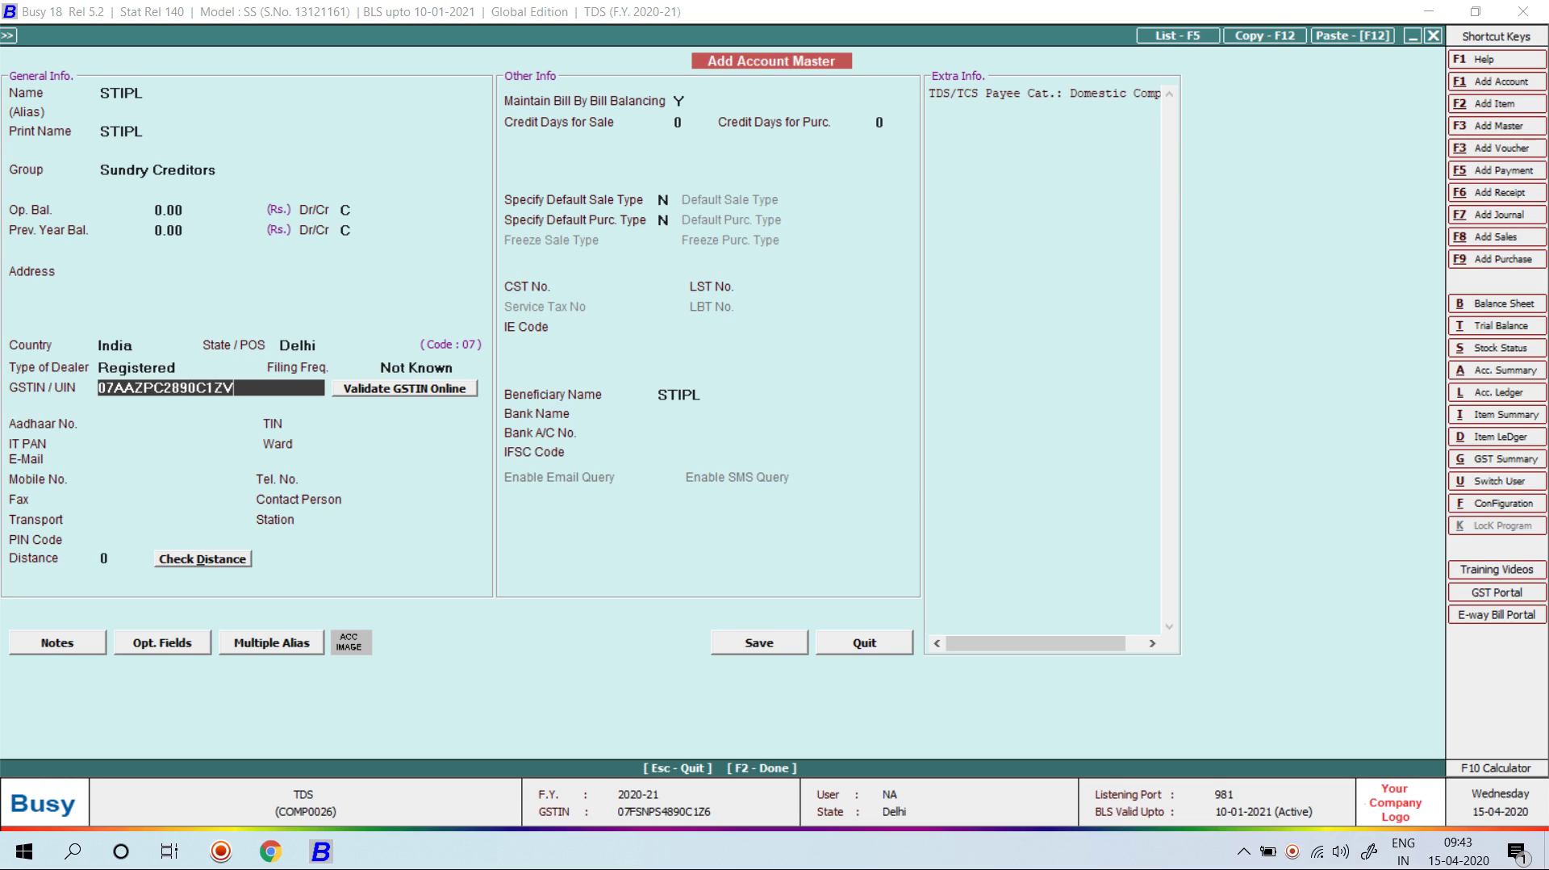
pyautogui.press('Return')
pyautogui.press('n')
pyautogui.press('BackSpace')
pyautogui.write('6')
pyautogui.press('Return')
pyautogui.press('Left')
pyautogui.press('Return')
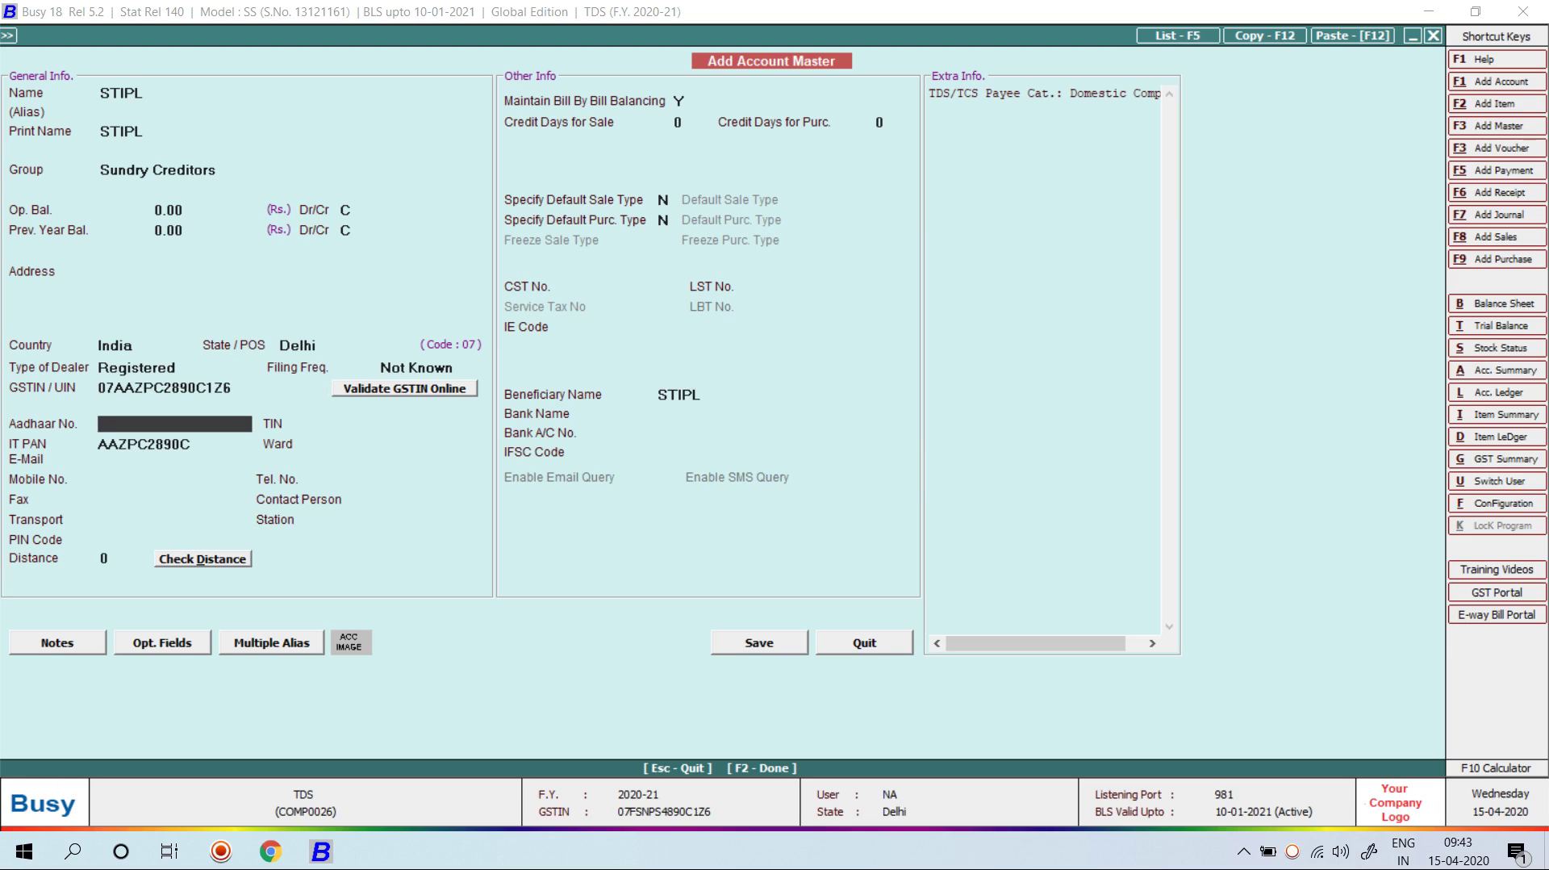
pyautogui.press('Return')
pyautogui.write('n')
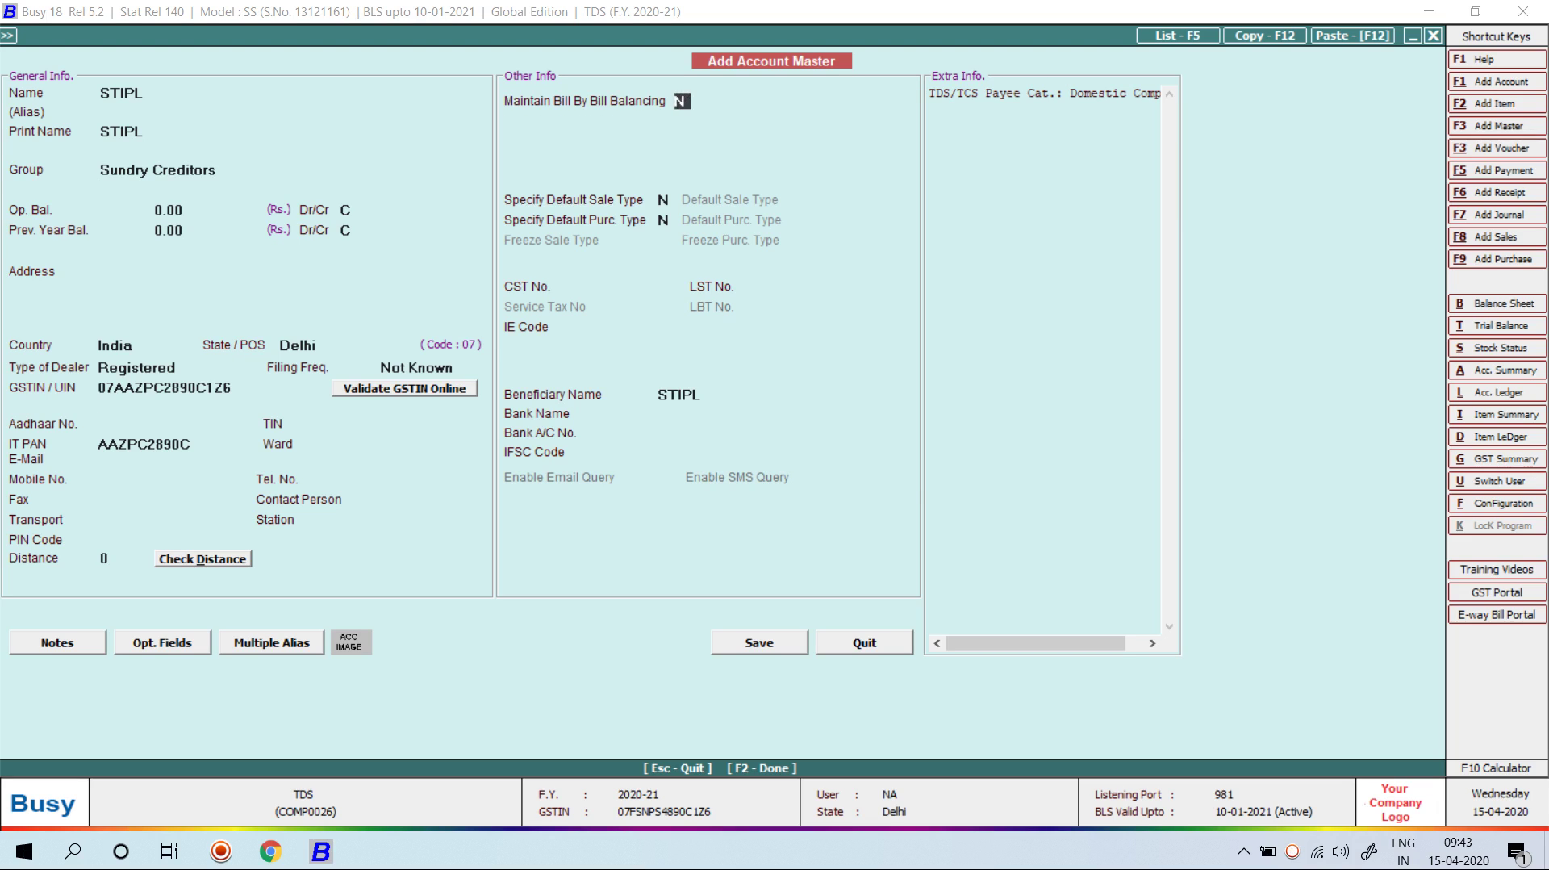
pyautogui.press('F2')
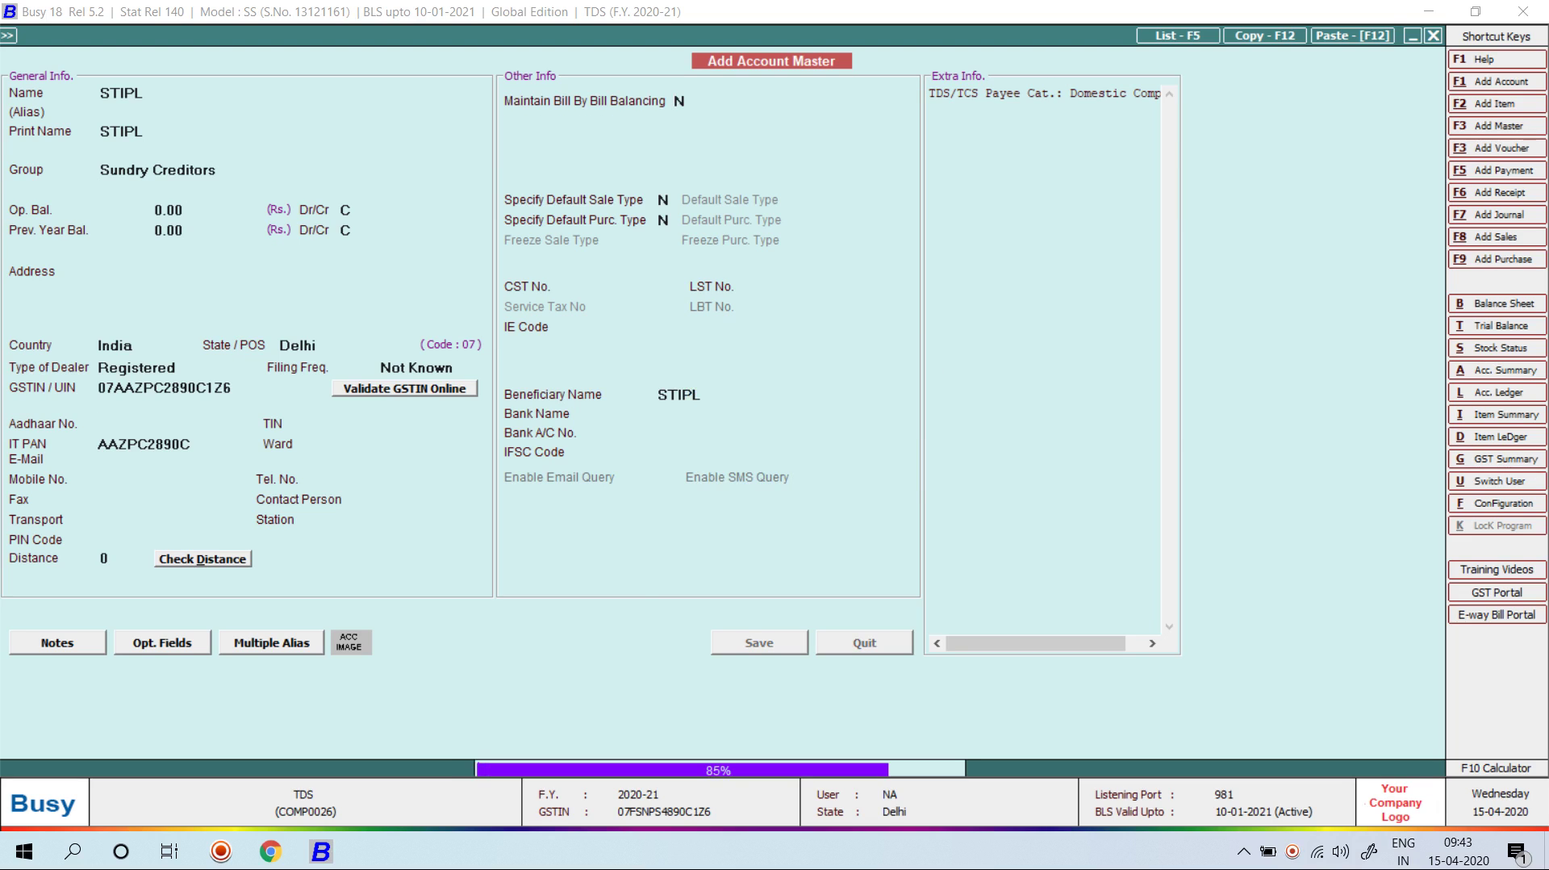
pyautogui.press('Return')
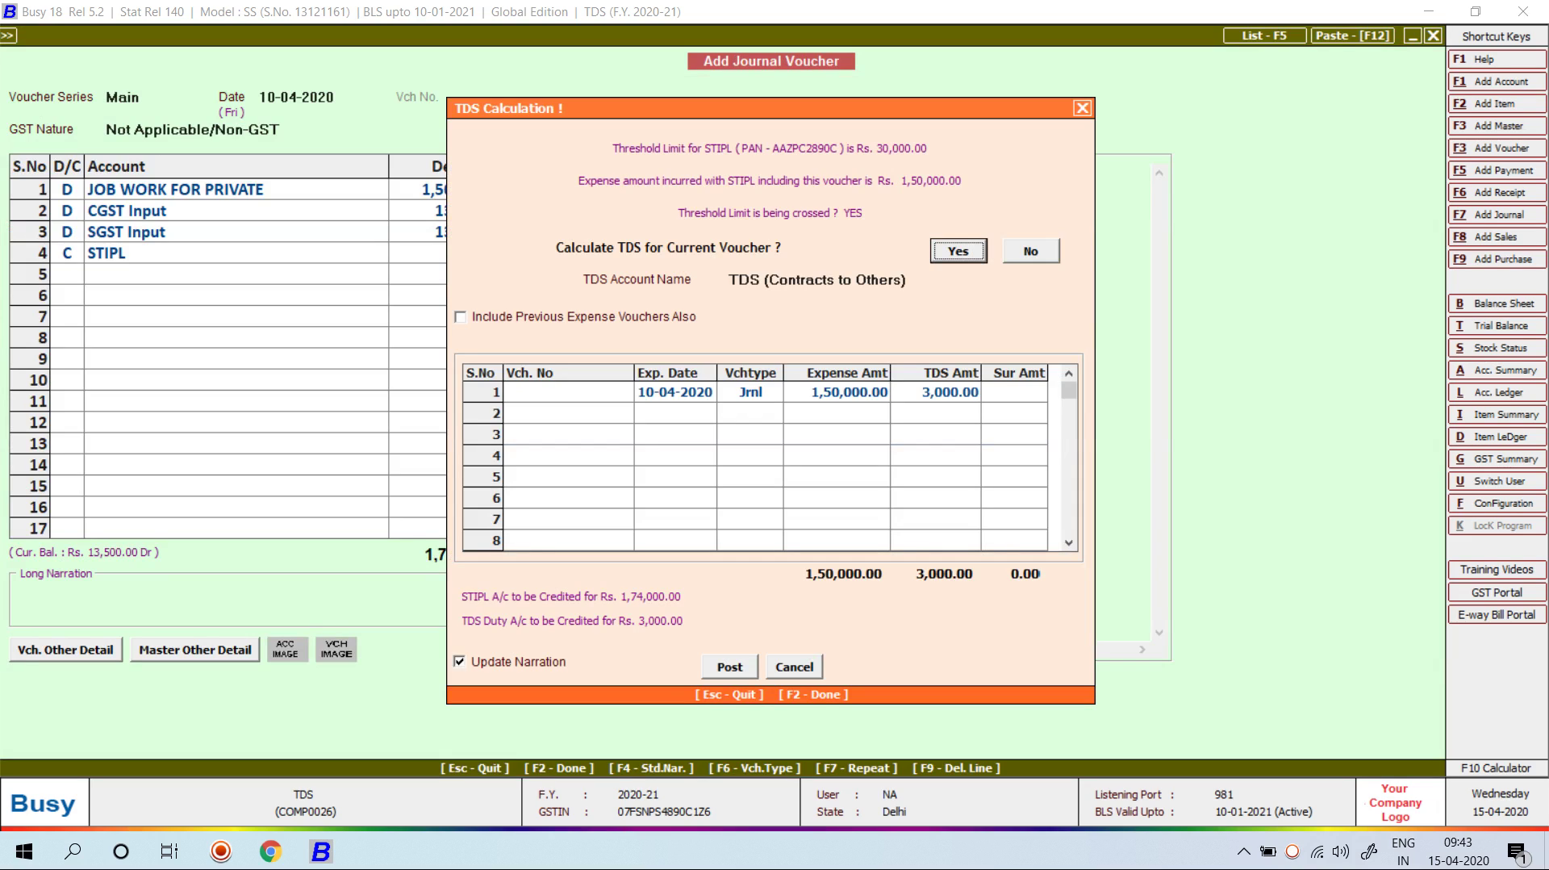
# Step: Post the calculated TDS and verify 3,000 as 2% of 1,50,000
pyautogui.press('Return')
pyautogui.press('Return')
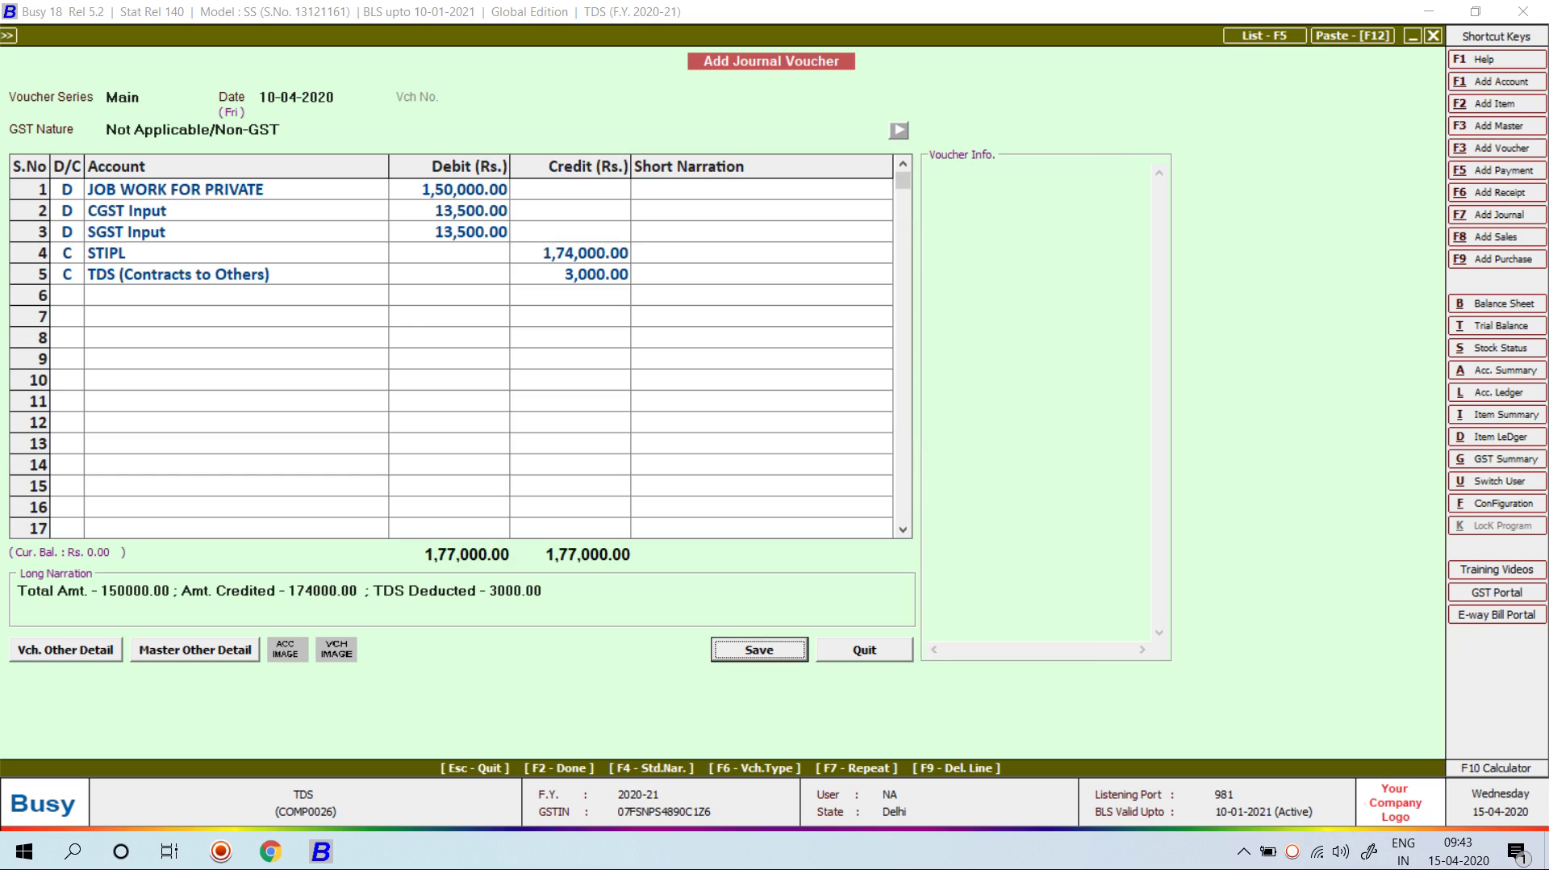
pyautogui.click(569, 253)
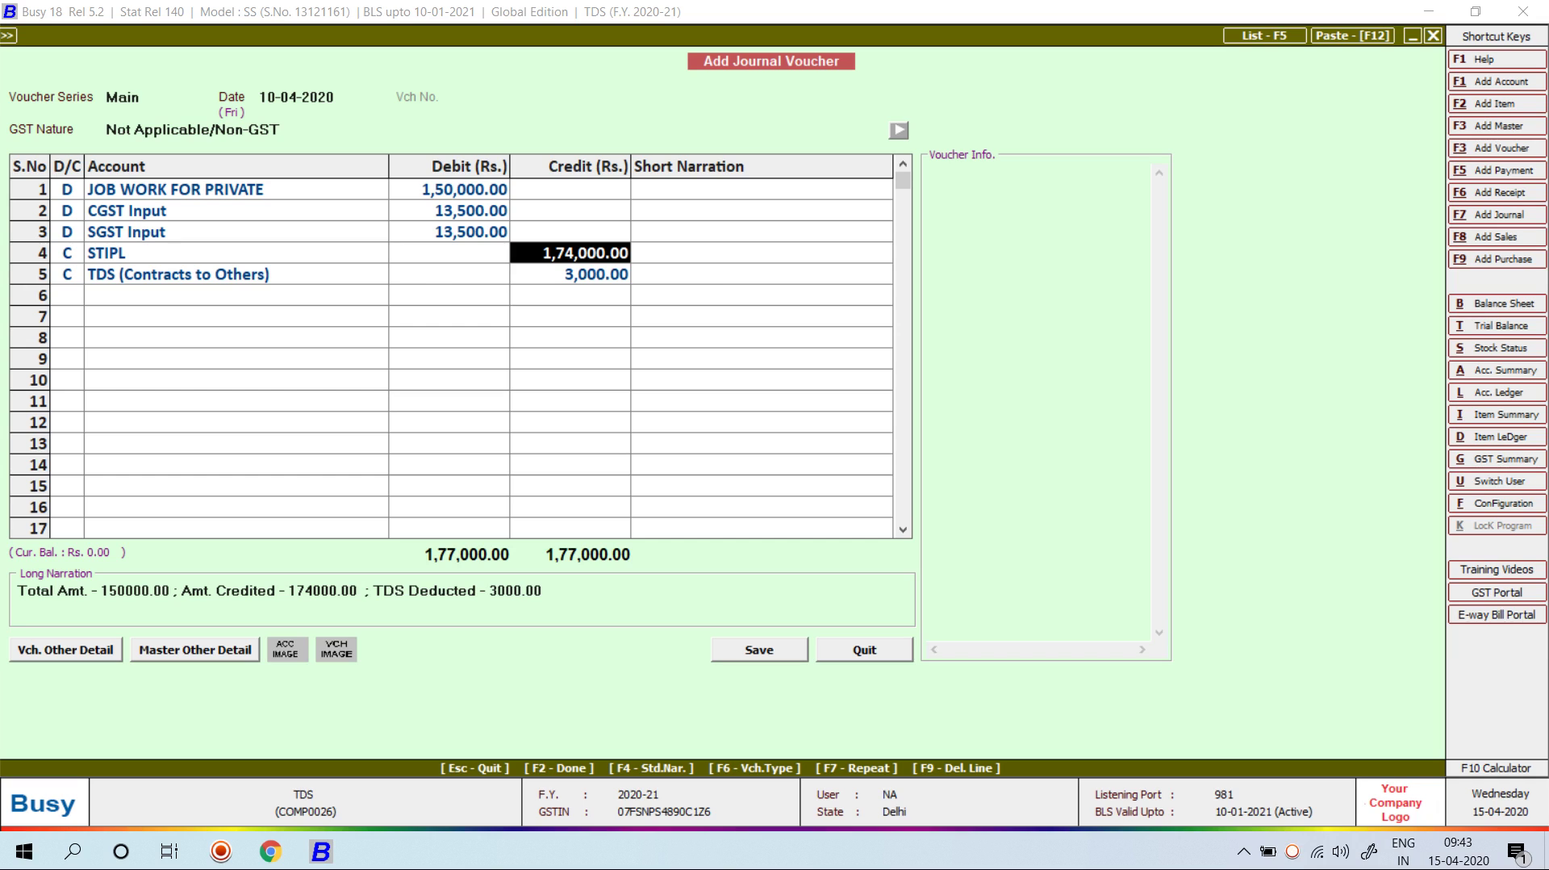
pyautogui.press('F10')
pyautogui.write('15000')
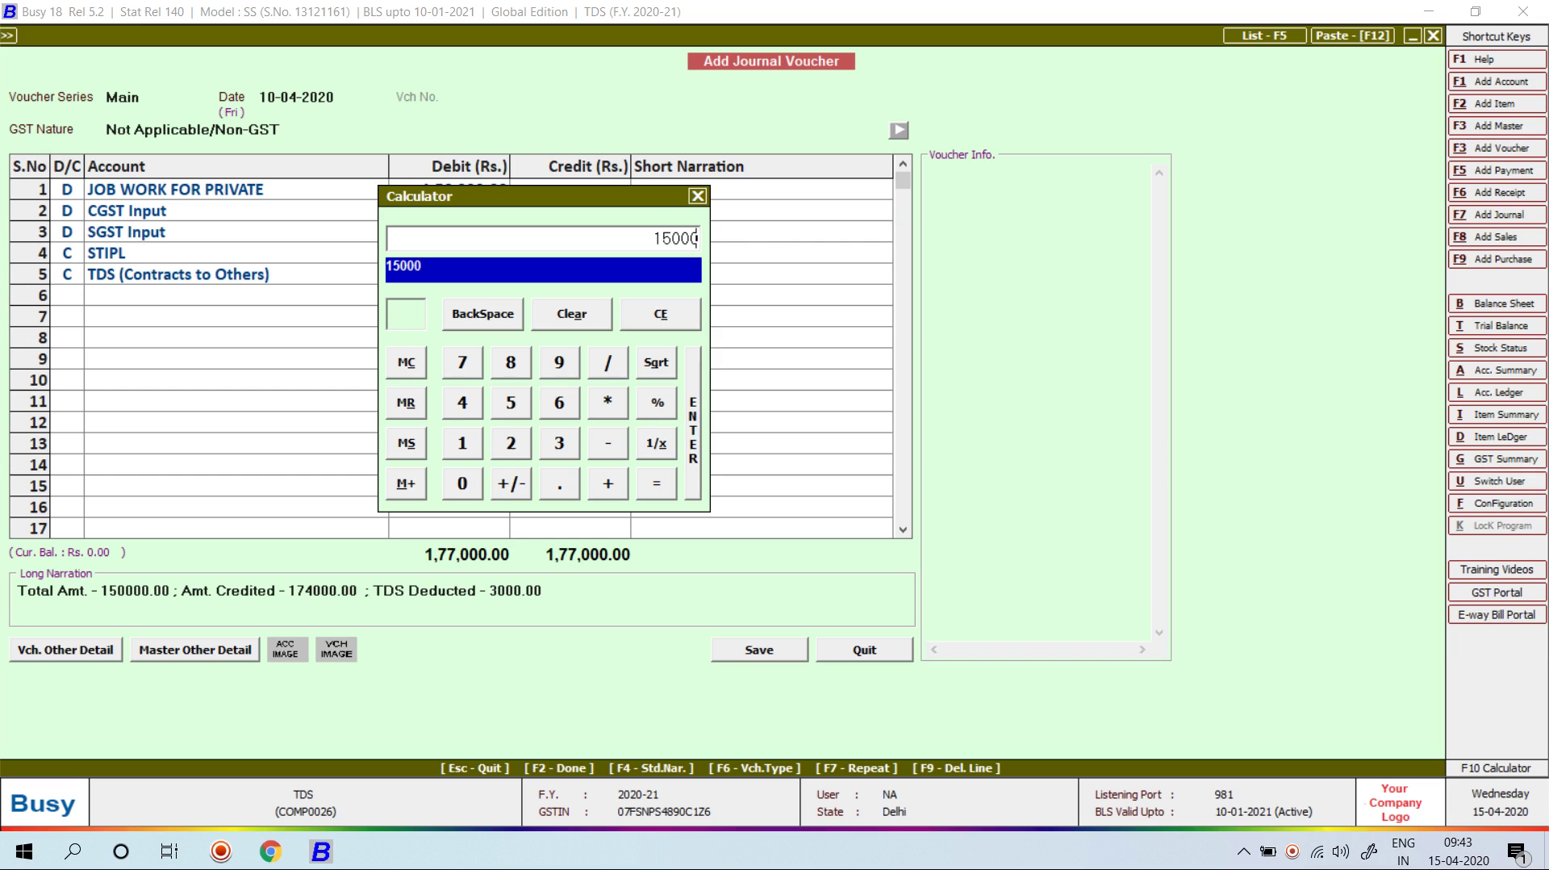
pyautogui.write('0*2/100')
pyautogui.press('Return')
pyautogui.press('Escape')
pyautogui.click(570, 273)
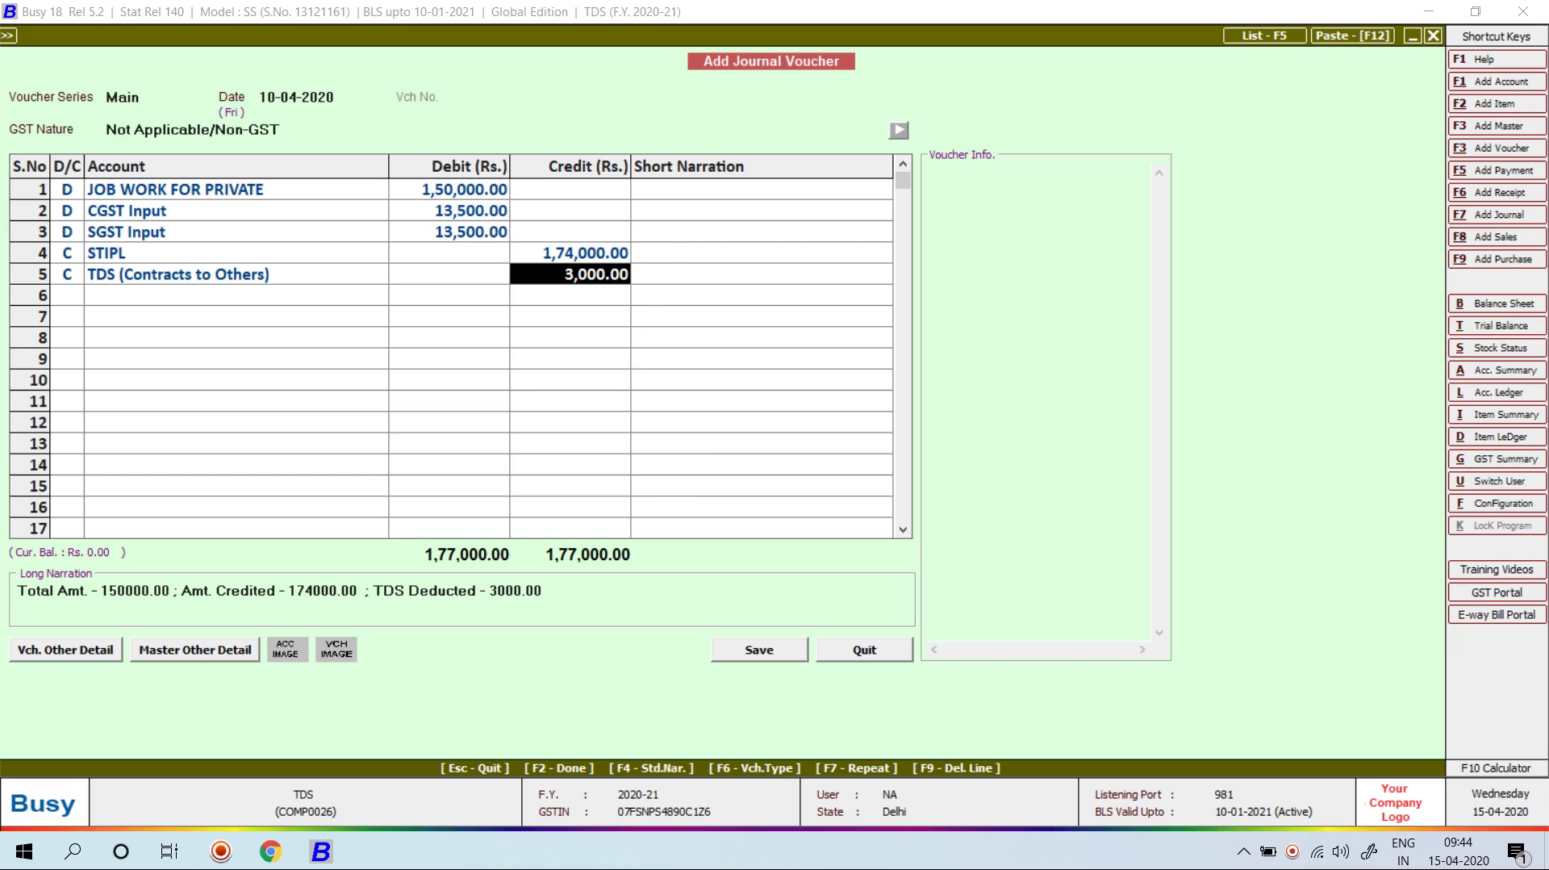
# Step: Save the voucher with TDS deduction reference number REF-3
pyautogui.press('Return')
pyautogui.press('Return')
pyautogui.press('Return')
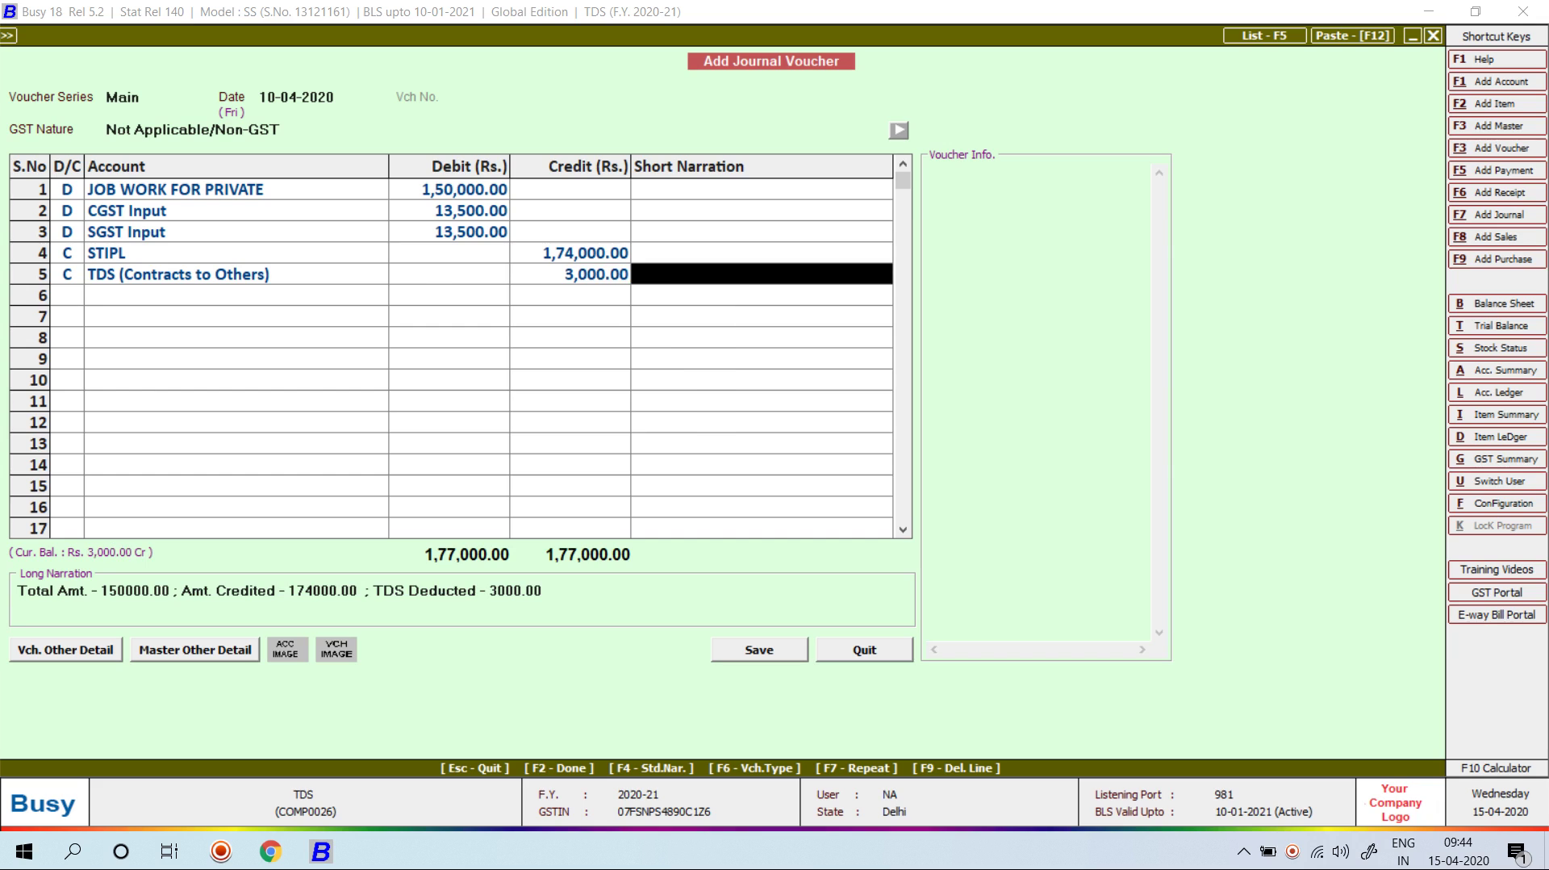
pyautogui.press('Return')
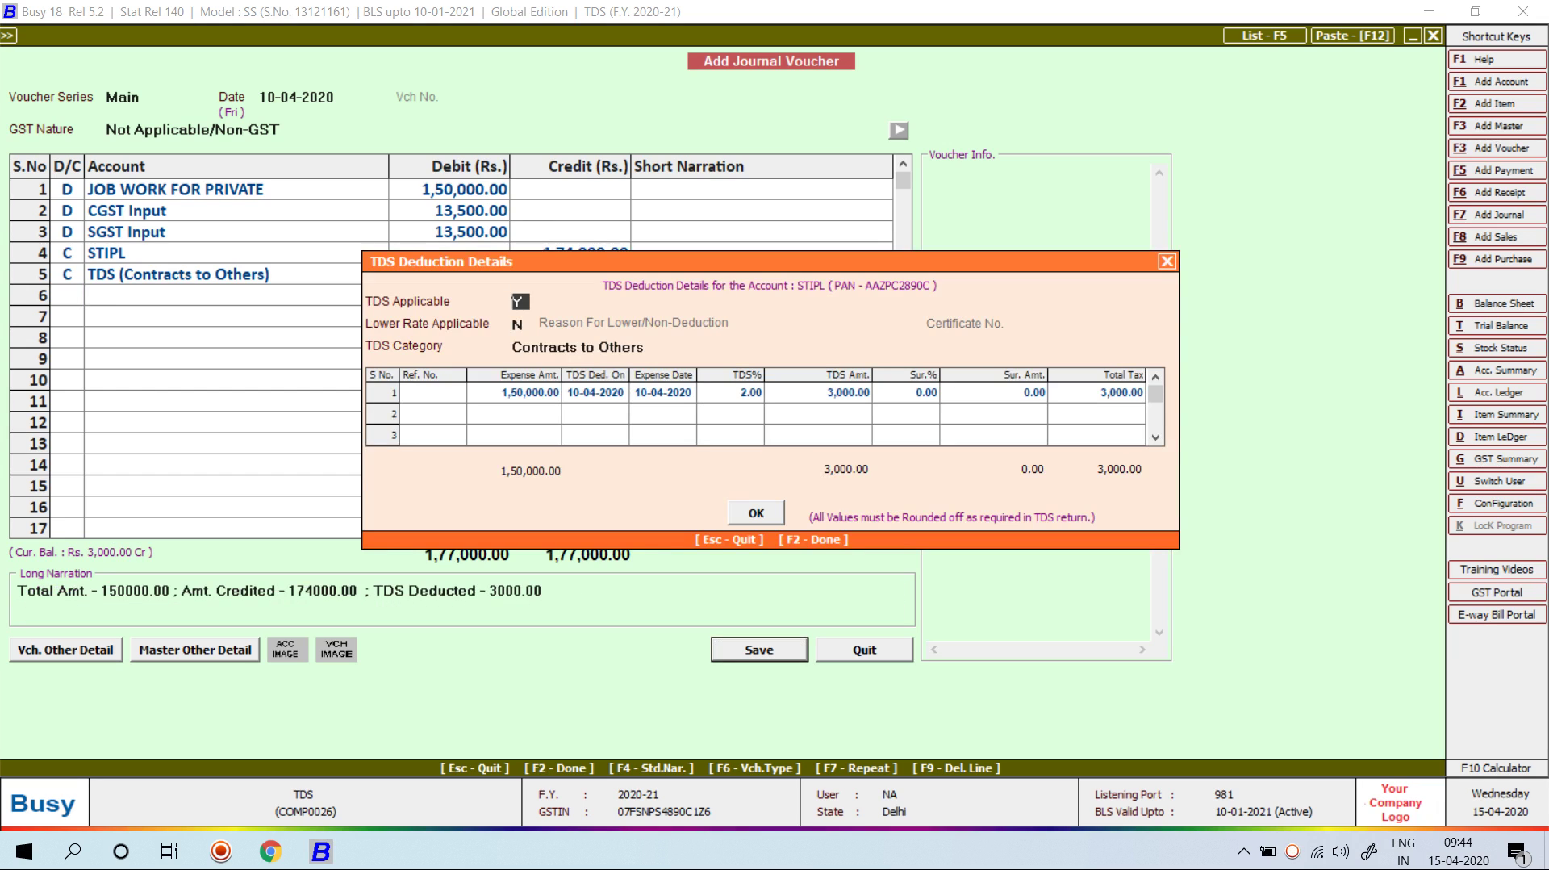
pyautogui.press('Return')
pyautogui.press('Return')
pyautogui.press('Return')
pyautogui.write('rEF-2')
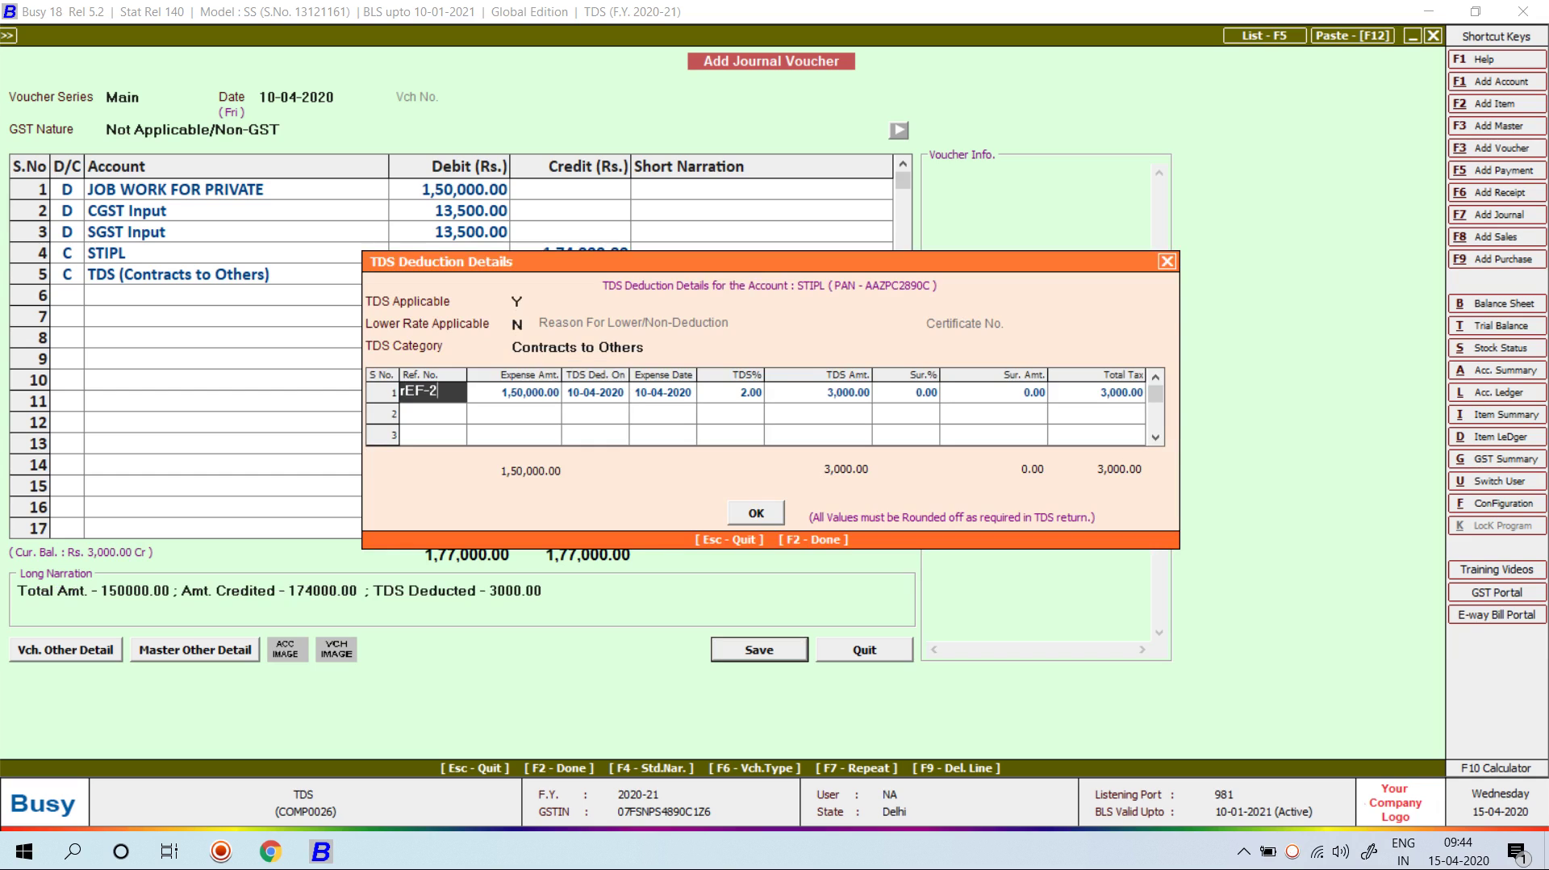
pyautogui.press('Return')
pyautogui.hotkey('shift', 'Tab')
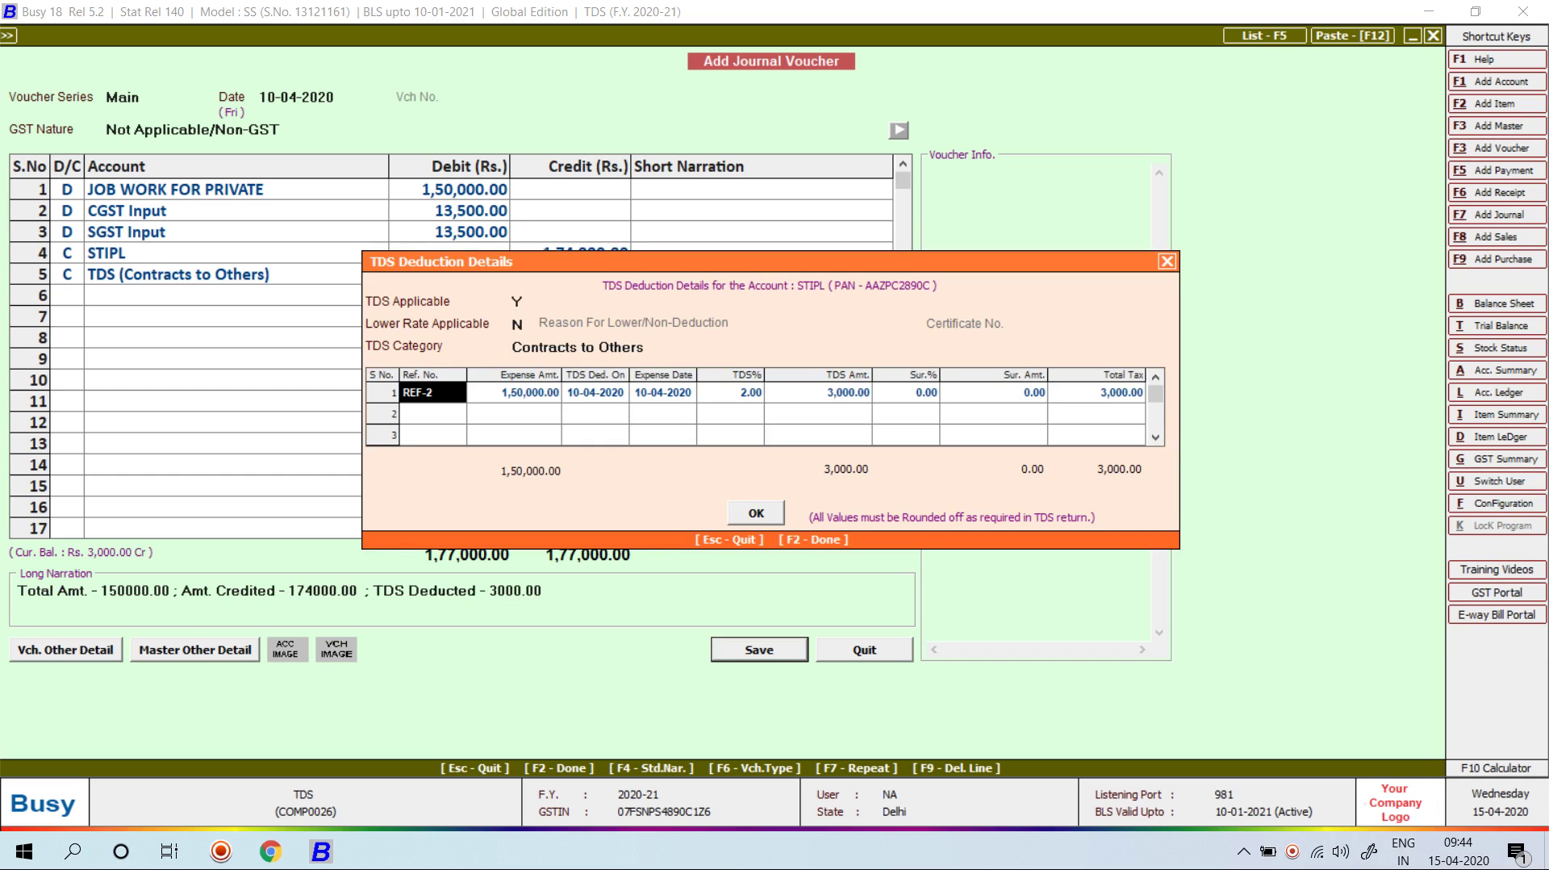
pyautogui.write('REF-3')
pyautogui.press('Return')
pyautogui.press('F2')
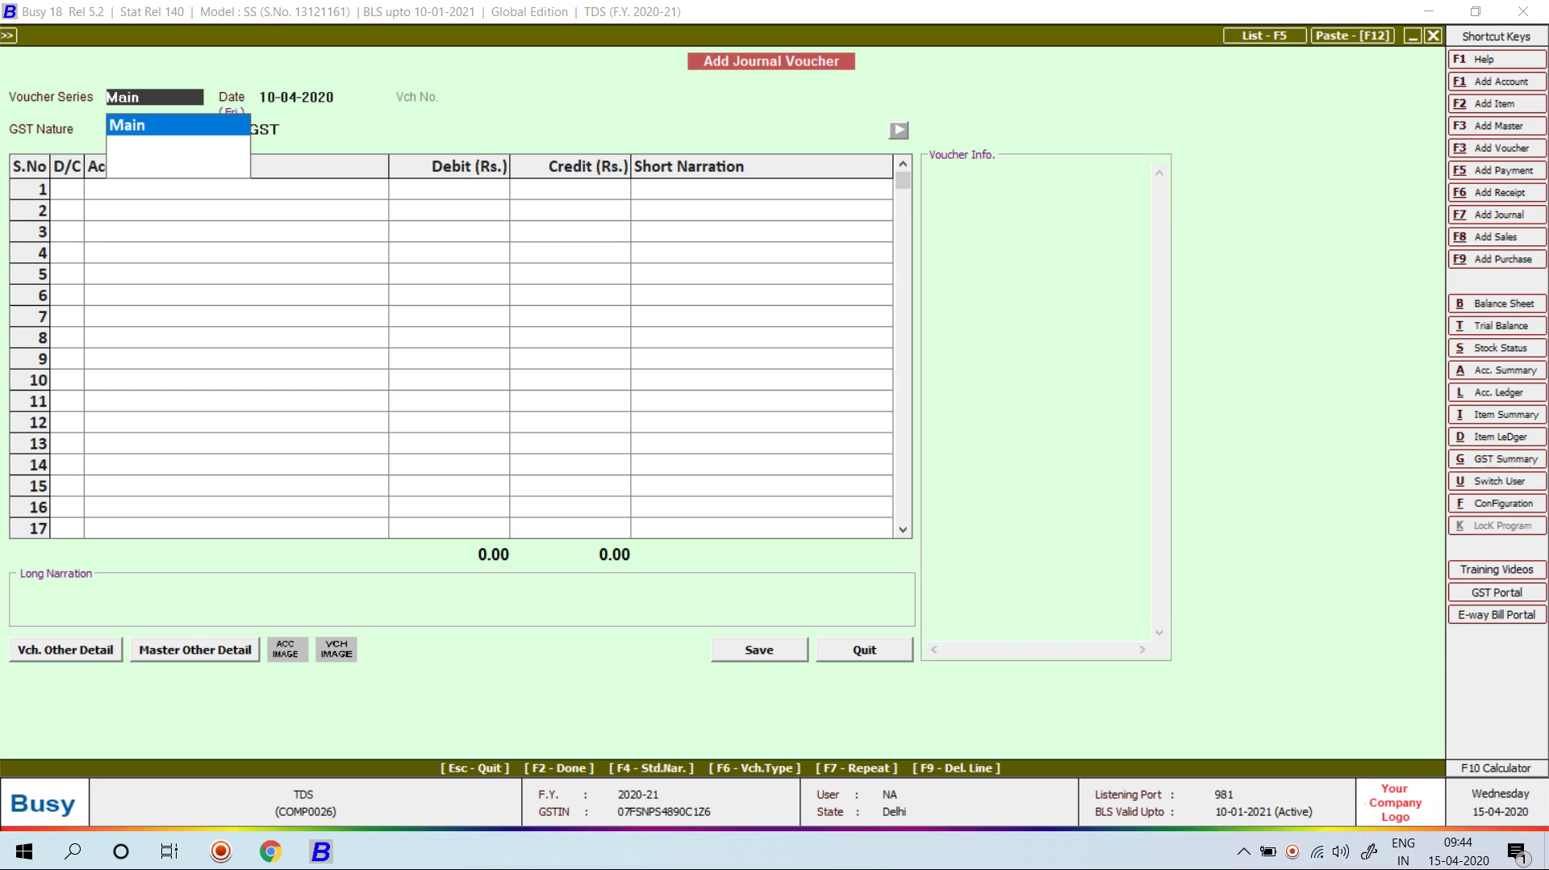
# Step: Leave voucher entry and view Form 26Q for the first quarter
pyautogui.press('Escape')
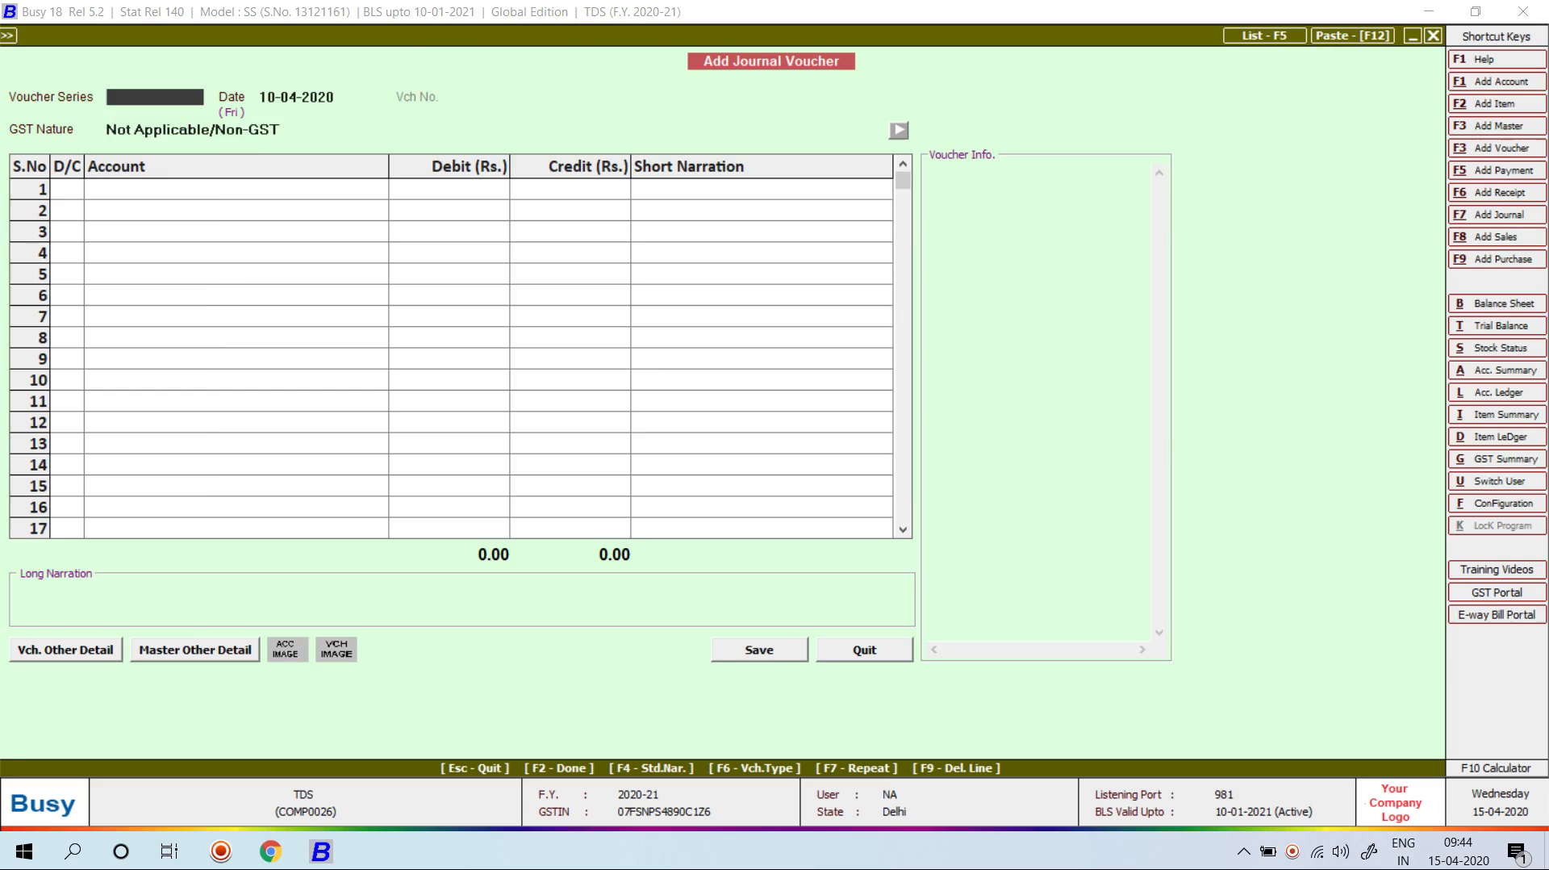
pyautogui.press('Escape')
pyautogui.press('Right')
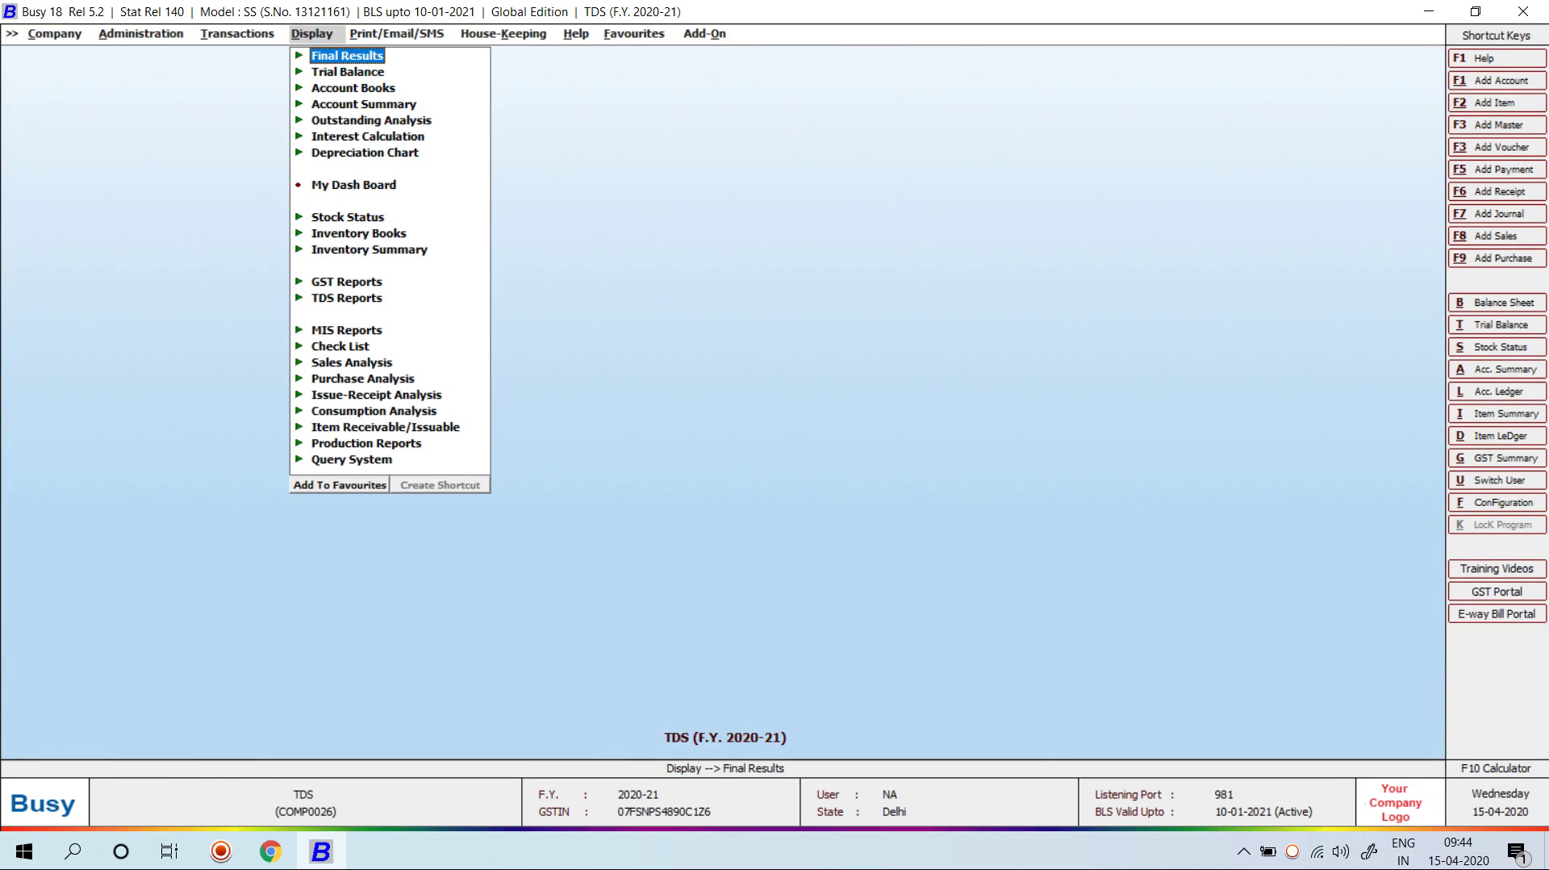
pyautogui.press('Down')
pyautogui.press('Down')
pyautogui.press('Down')
pyautogui.press('Down')
pyautogui.press('Down')
pyautogui.press('Down')
pyautogui.press('Down')
pyautogui.press('Down')
pyautogui.press('Down')
pyautogui.press('Down')
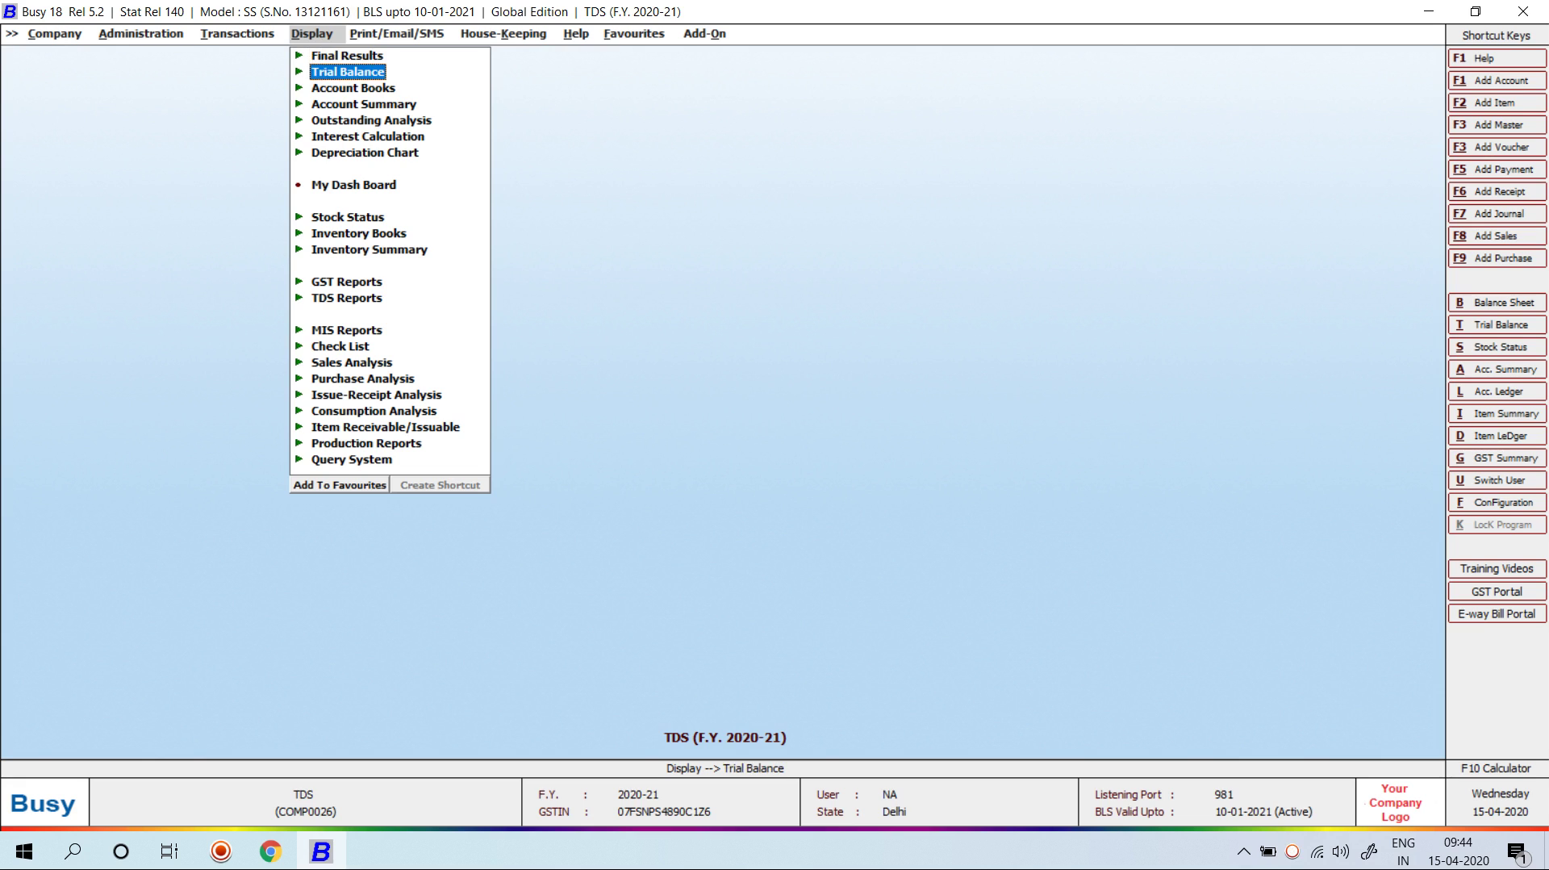
pyautogui.press('Down')
pyautogui.press('Down')
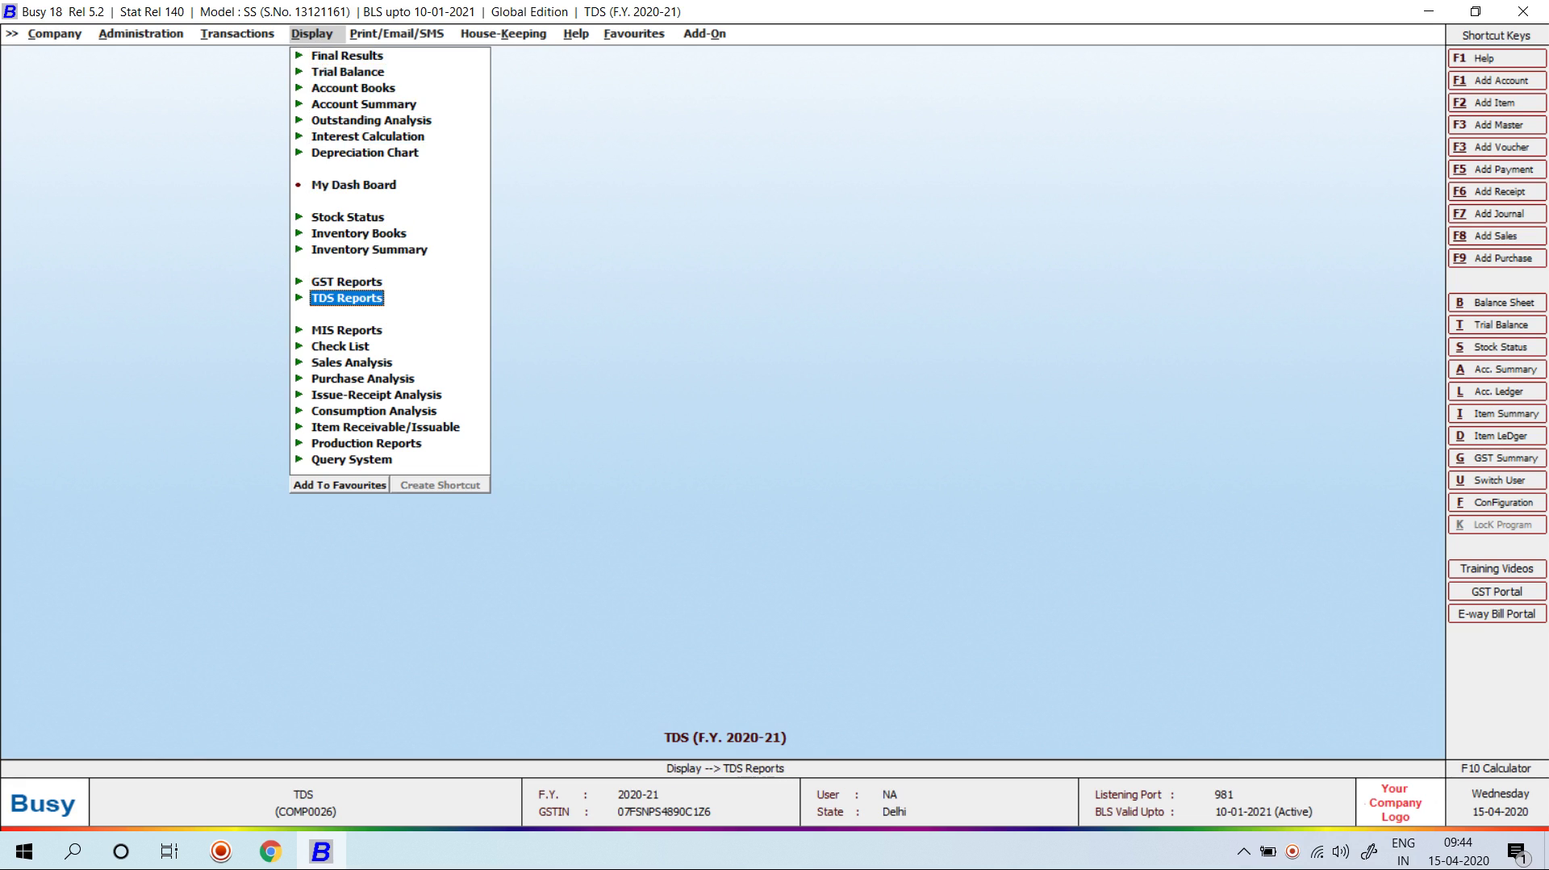
pyautogui.press('Return')
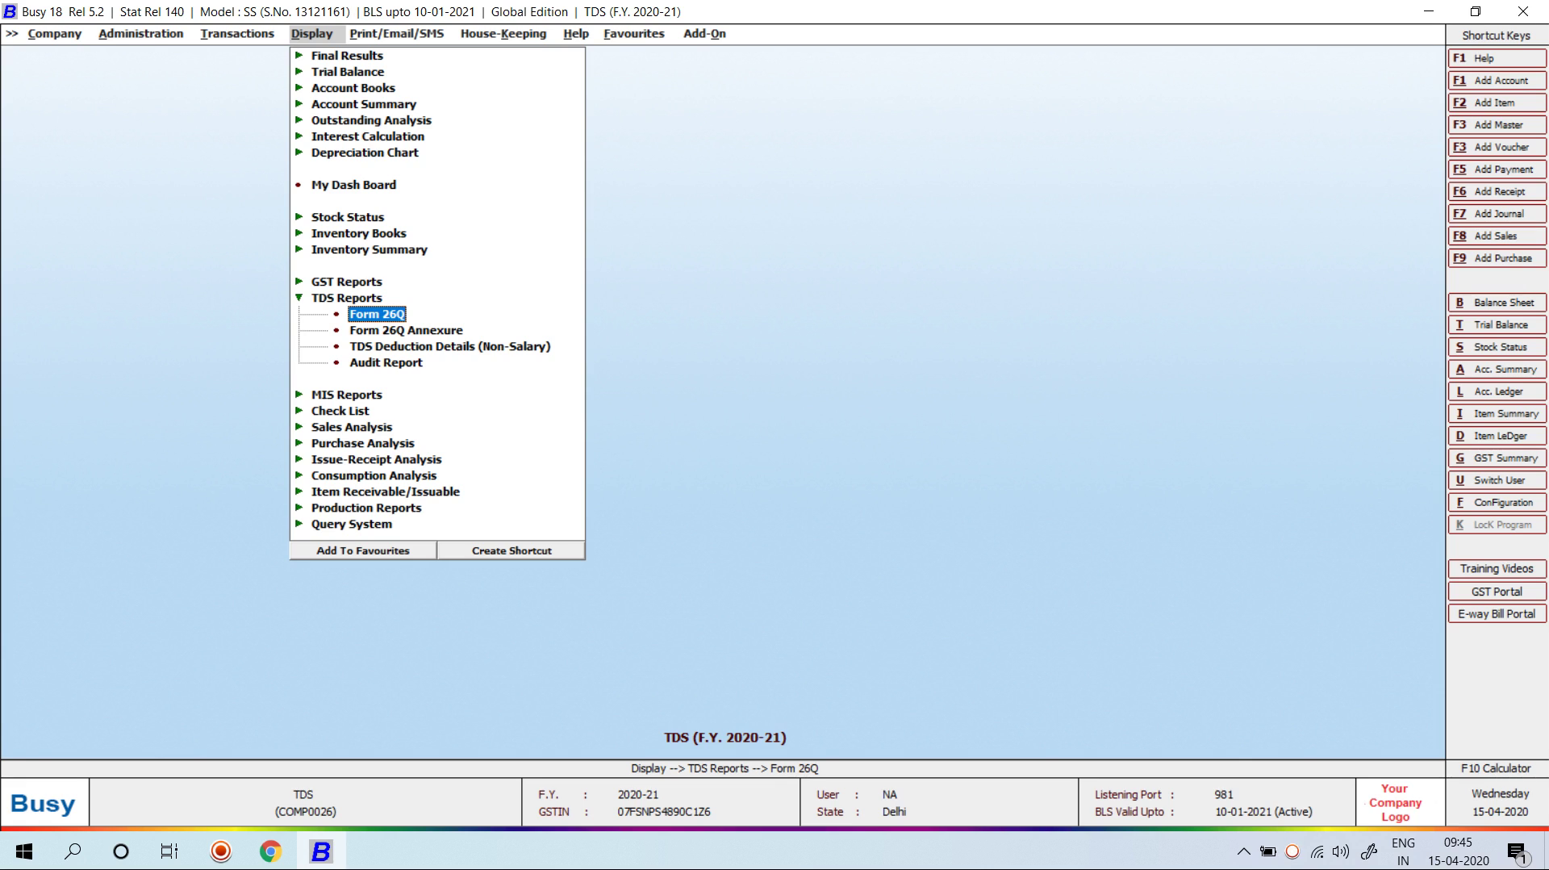
pyautogui.press('Return')
pyautogui.press('Return')
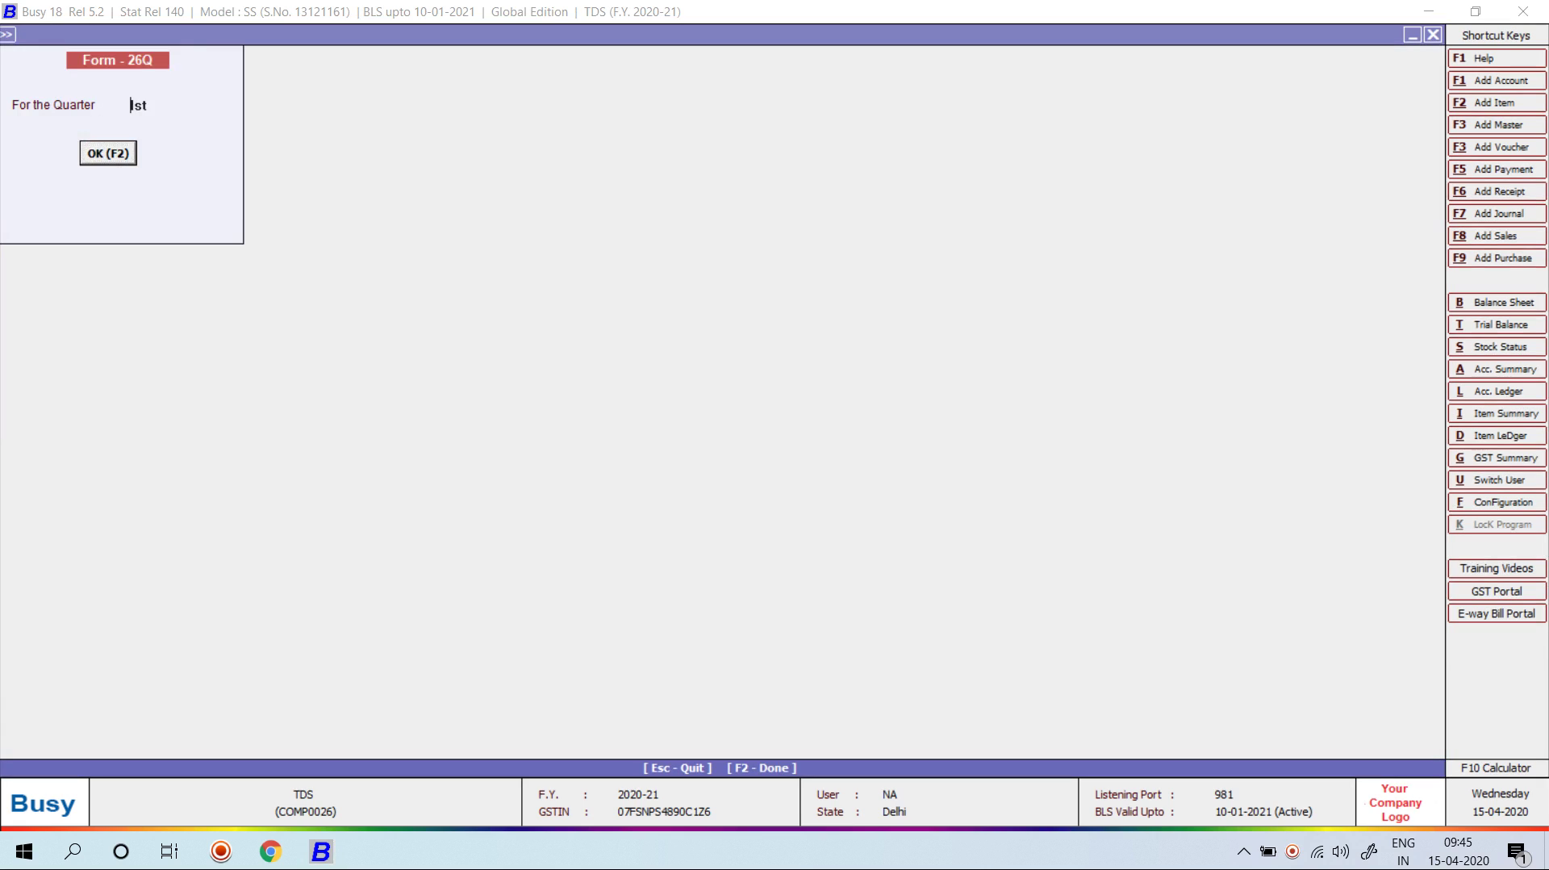
pyautogui.press('Return')
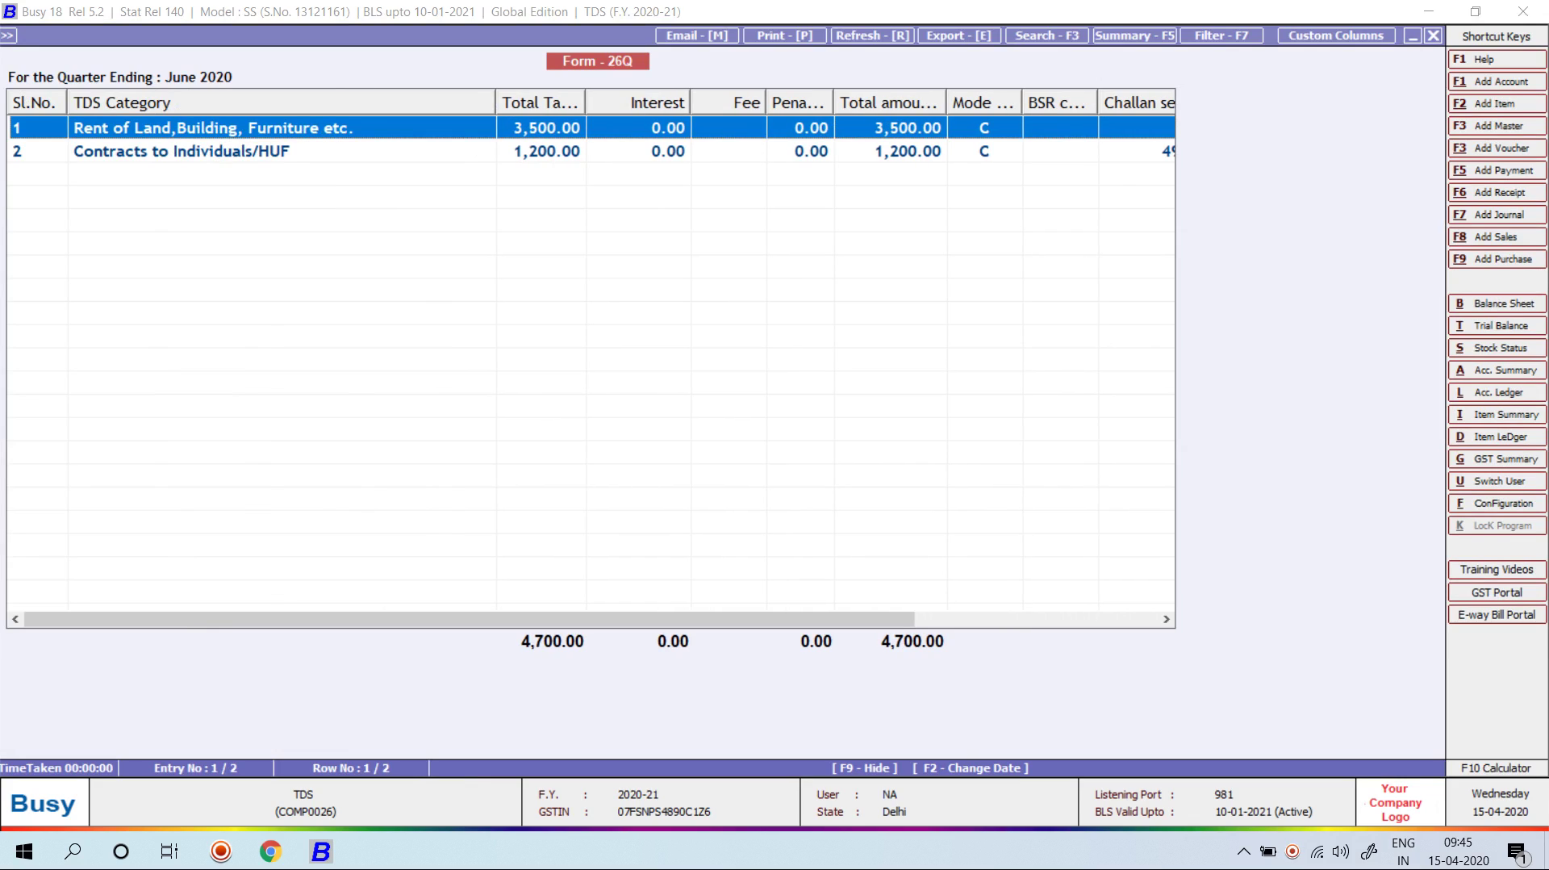
pyautogui.press('Escape')
pyautogui.press('Escape')
# Step: View the first-quarter Form 26Q Annexure for Contracts to Individuals/HUF and Contracts to Others
pyautogui.press('Down')
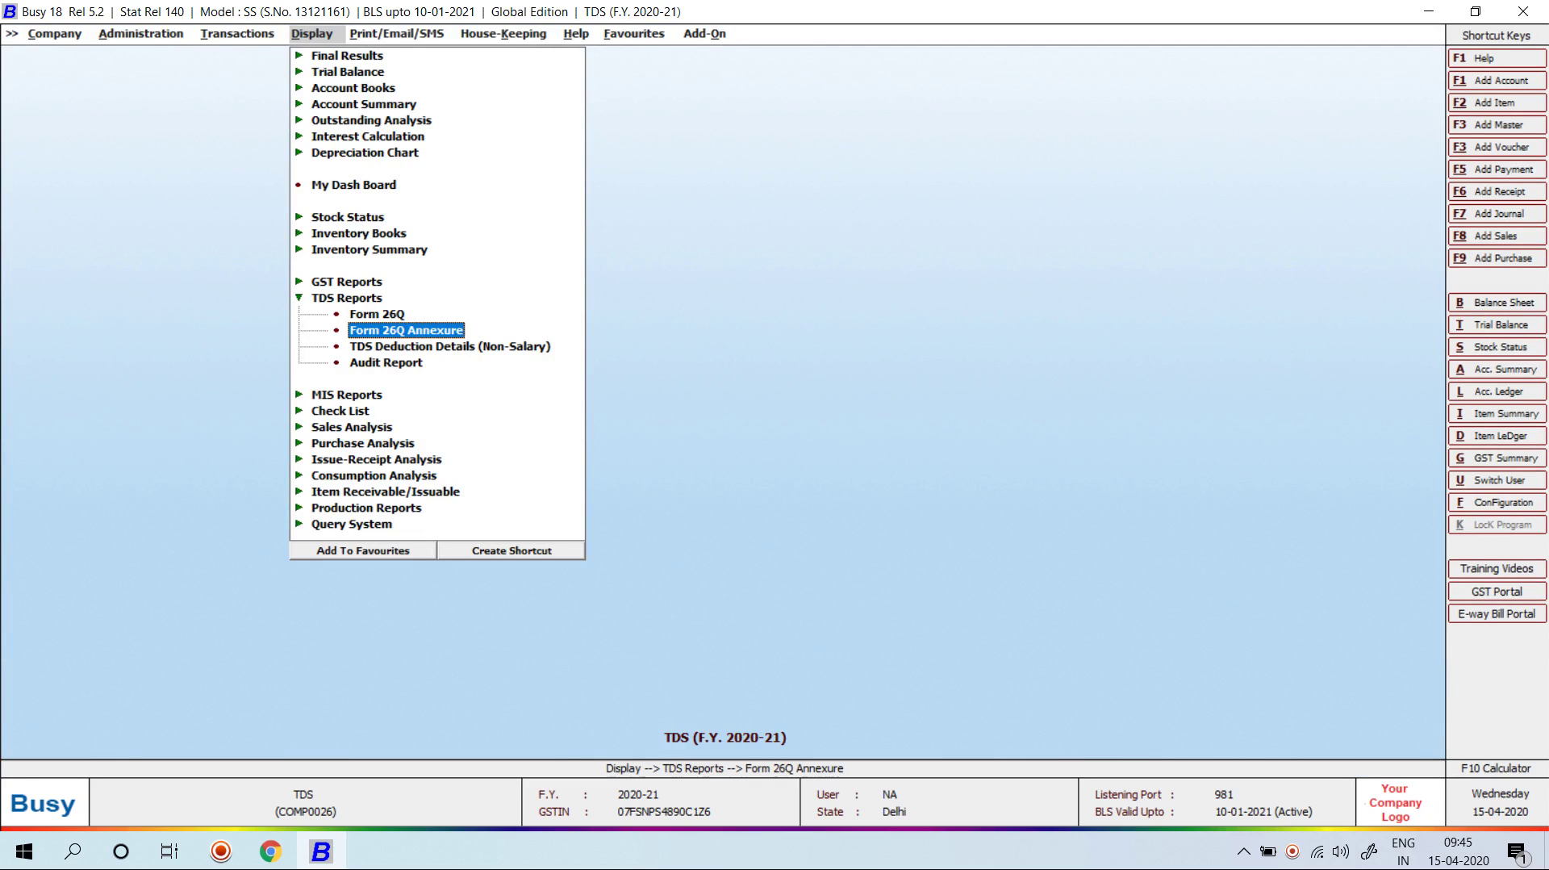
pyautogui.press('Return')
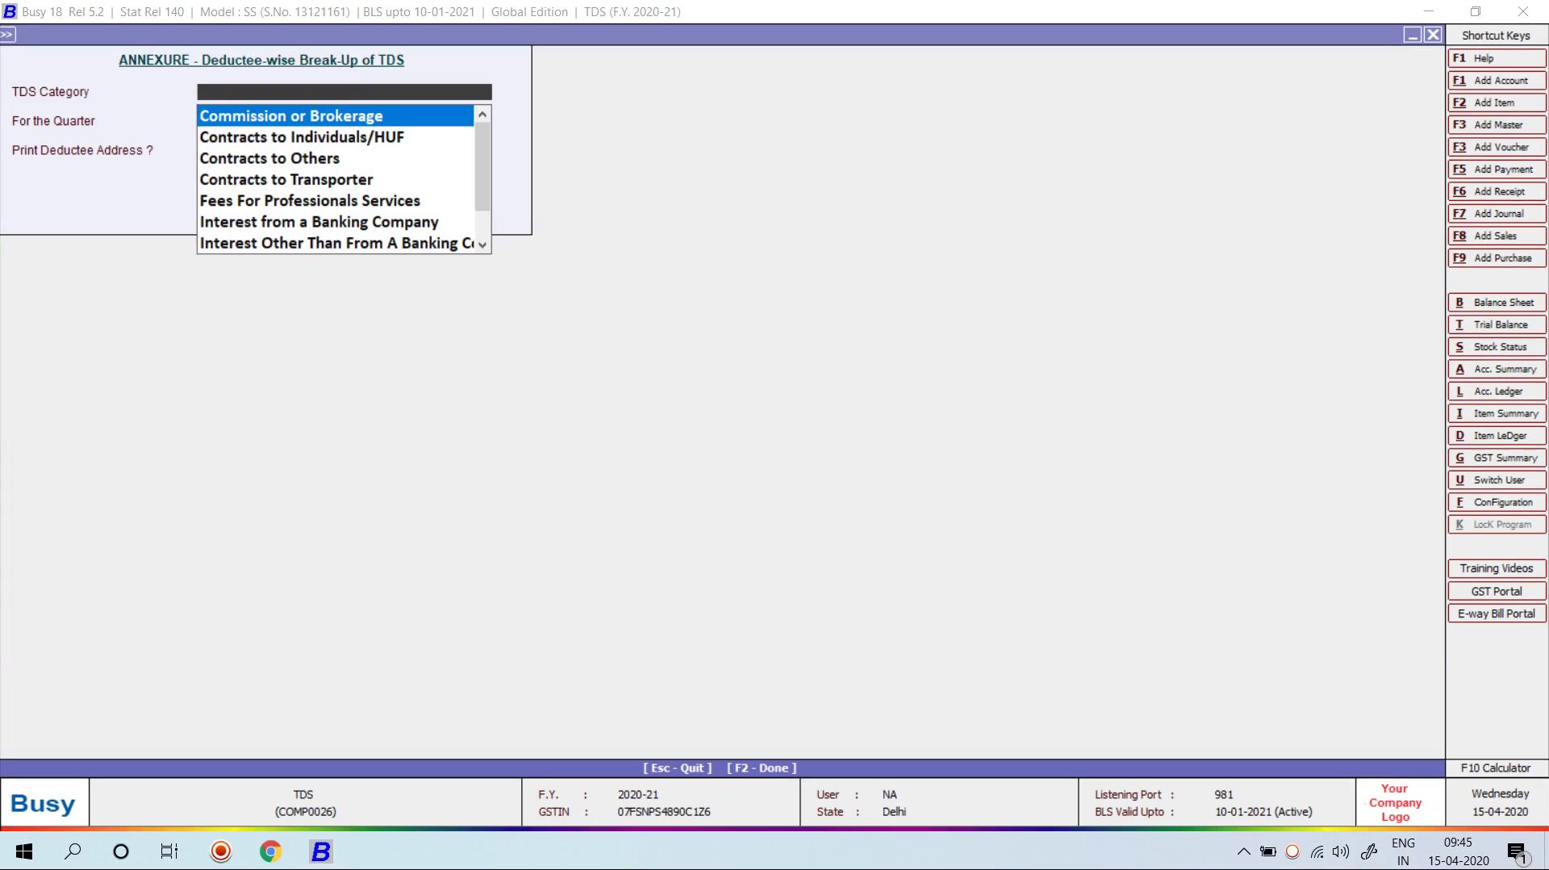
pyautogui.press('Down')
pyautogui.press('Return')
pyautogui.press('Return')
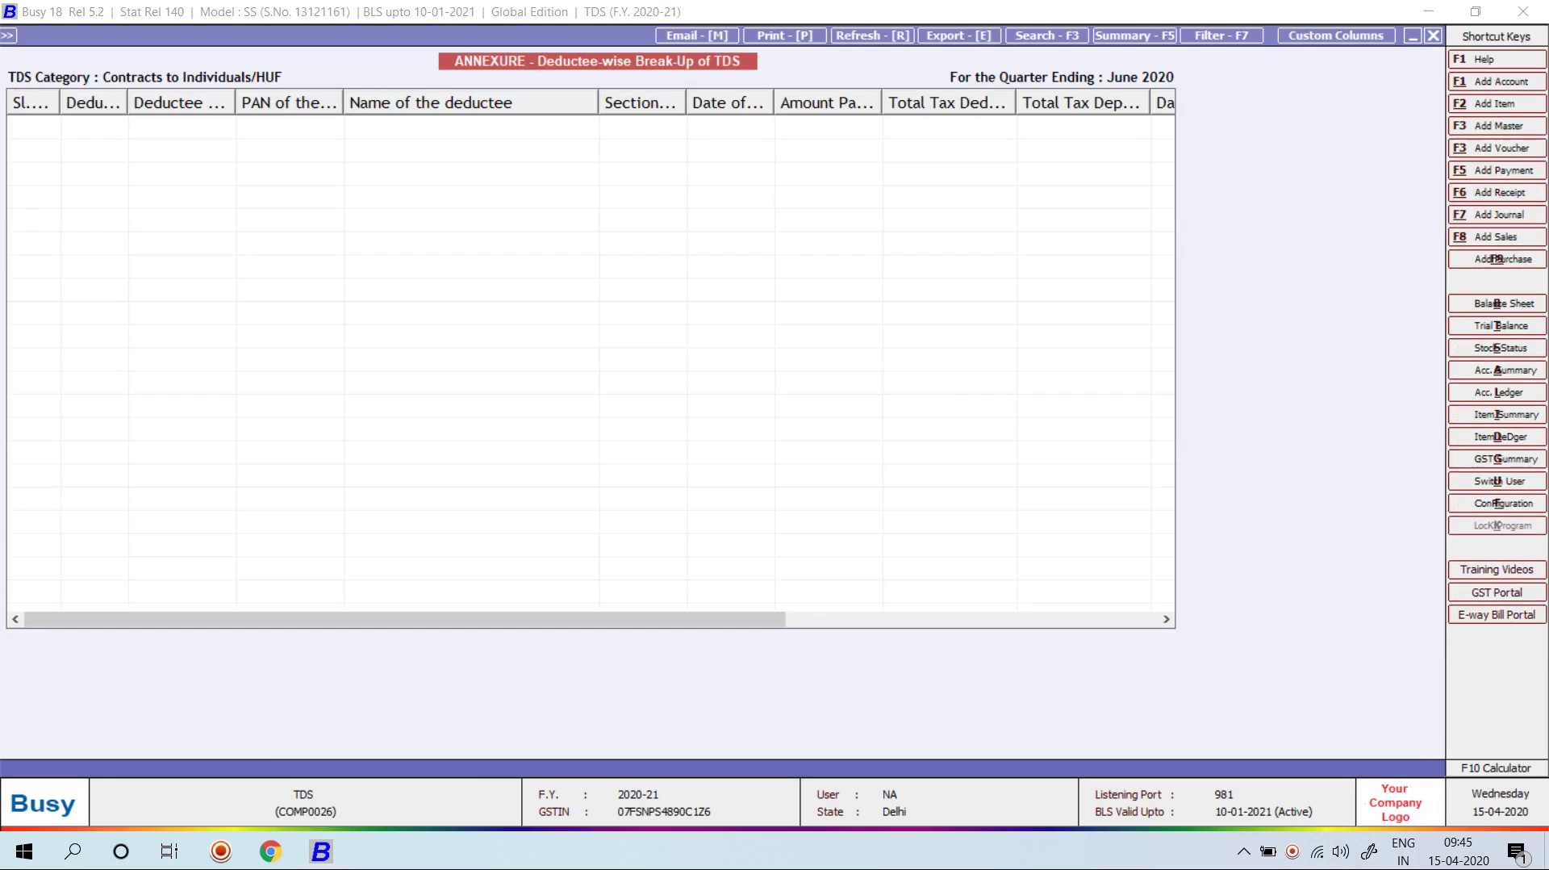
pyautogui.press('Escape')
pyautogui.press('Return')
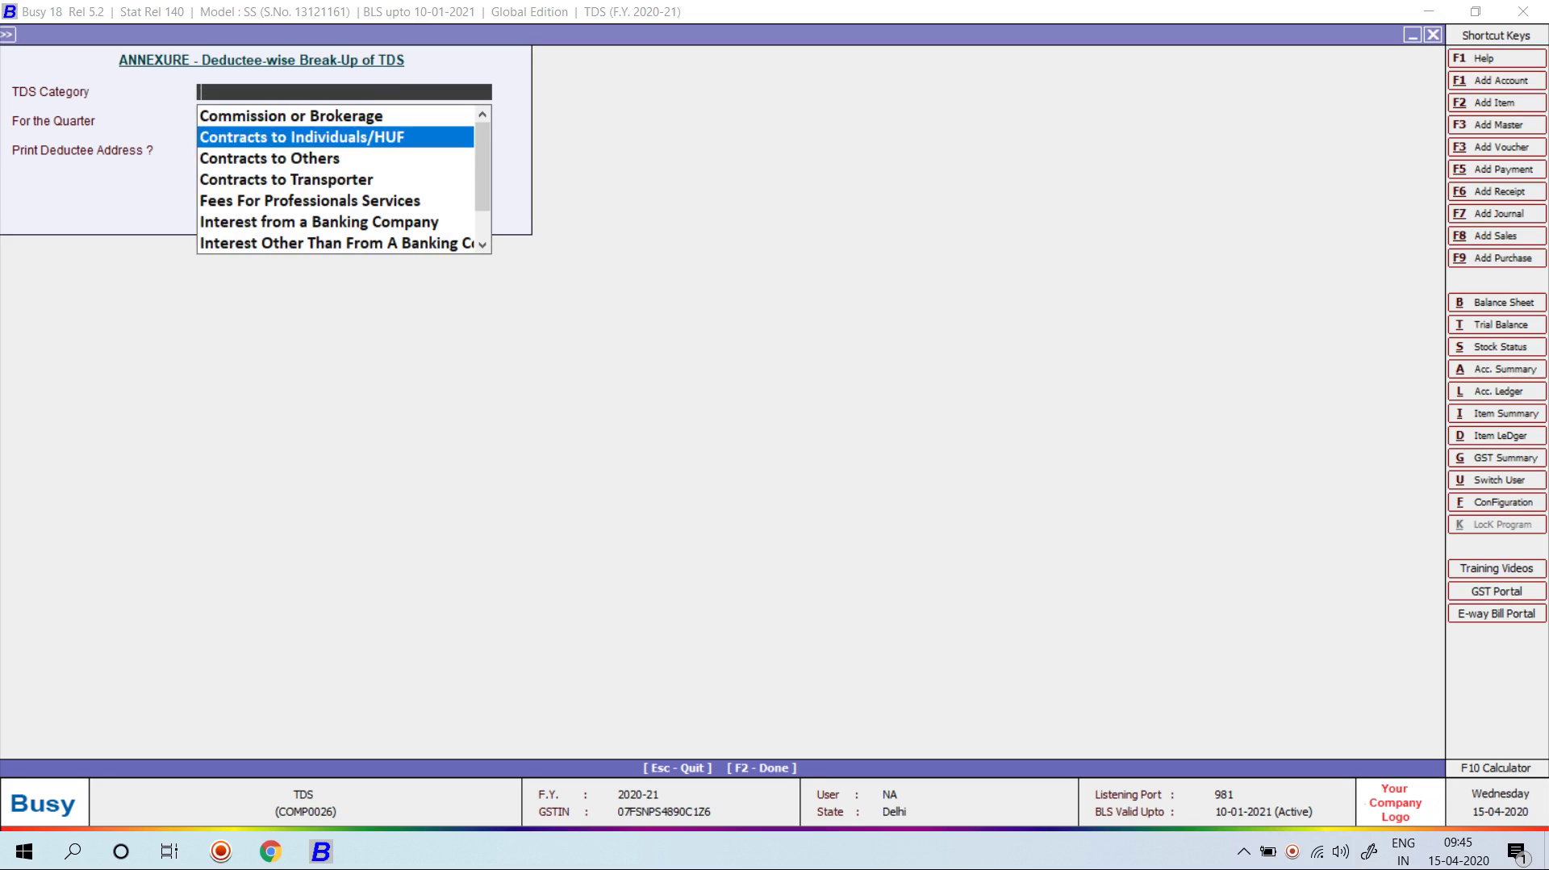
pyautogui.press('Down')
pyautogui.press('Return')
pyautogui.press('Return')
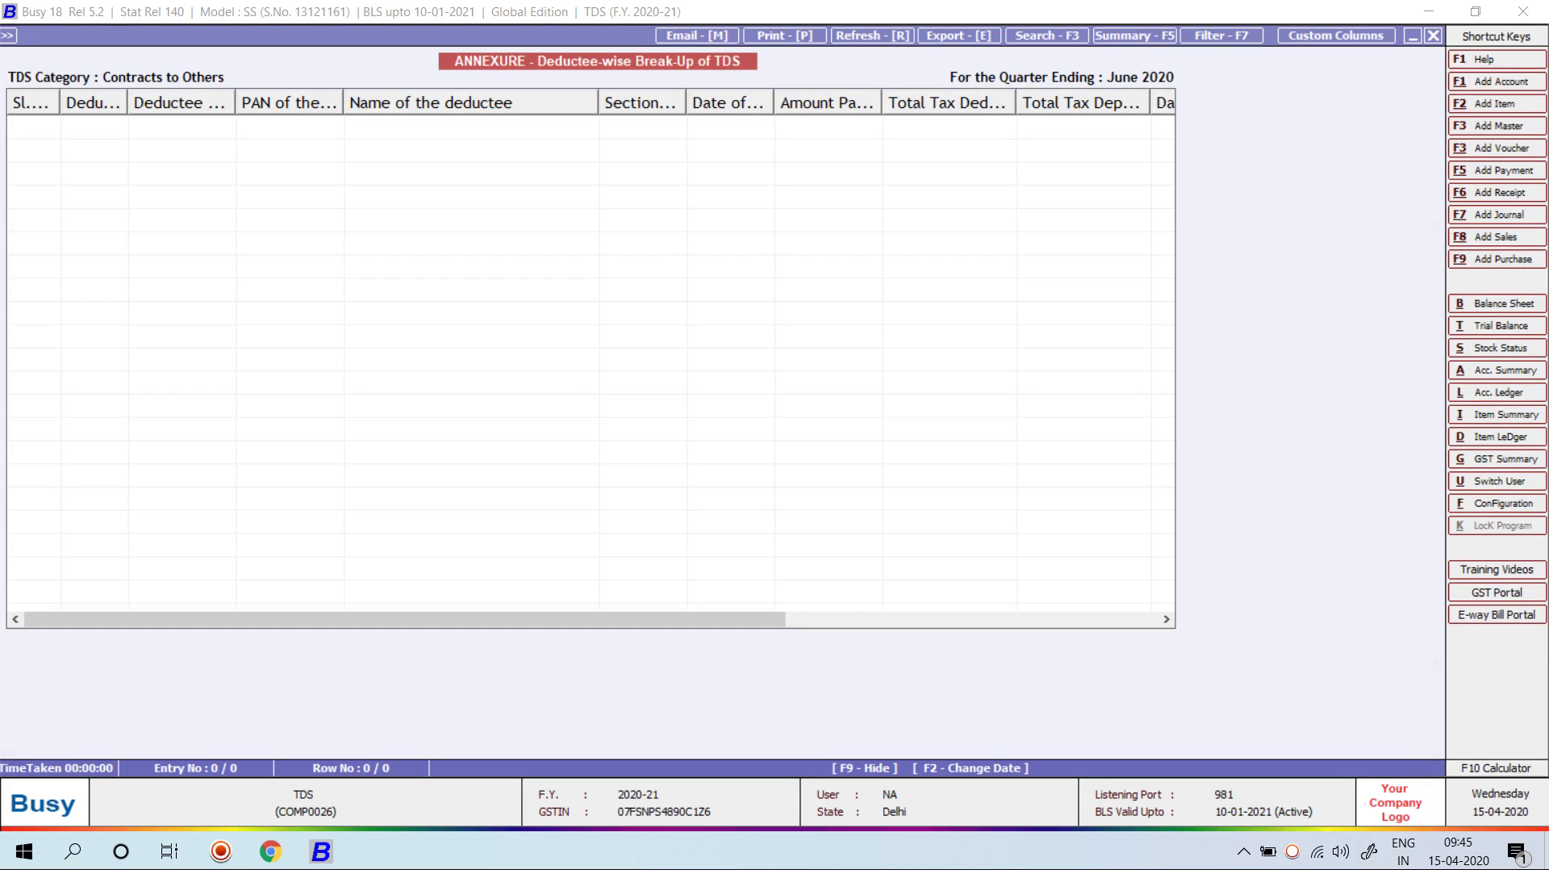
pyautogui.press('Escape')
# Step: View the annexure for the Rent of Plant & Machinery and Rent of Land categories
pyautogui.write('RE')
pyautogui.press('Down')
pyautogui.press('Down')
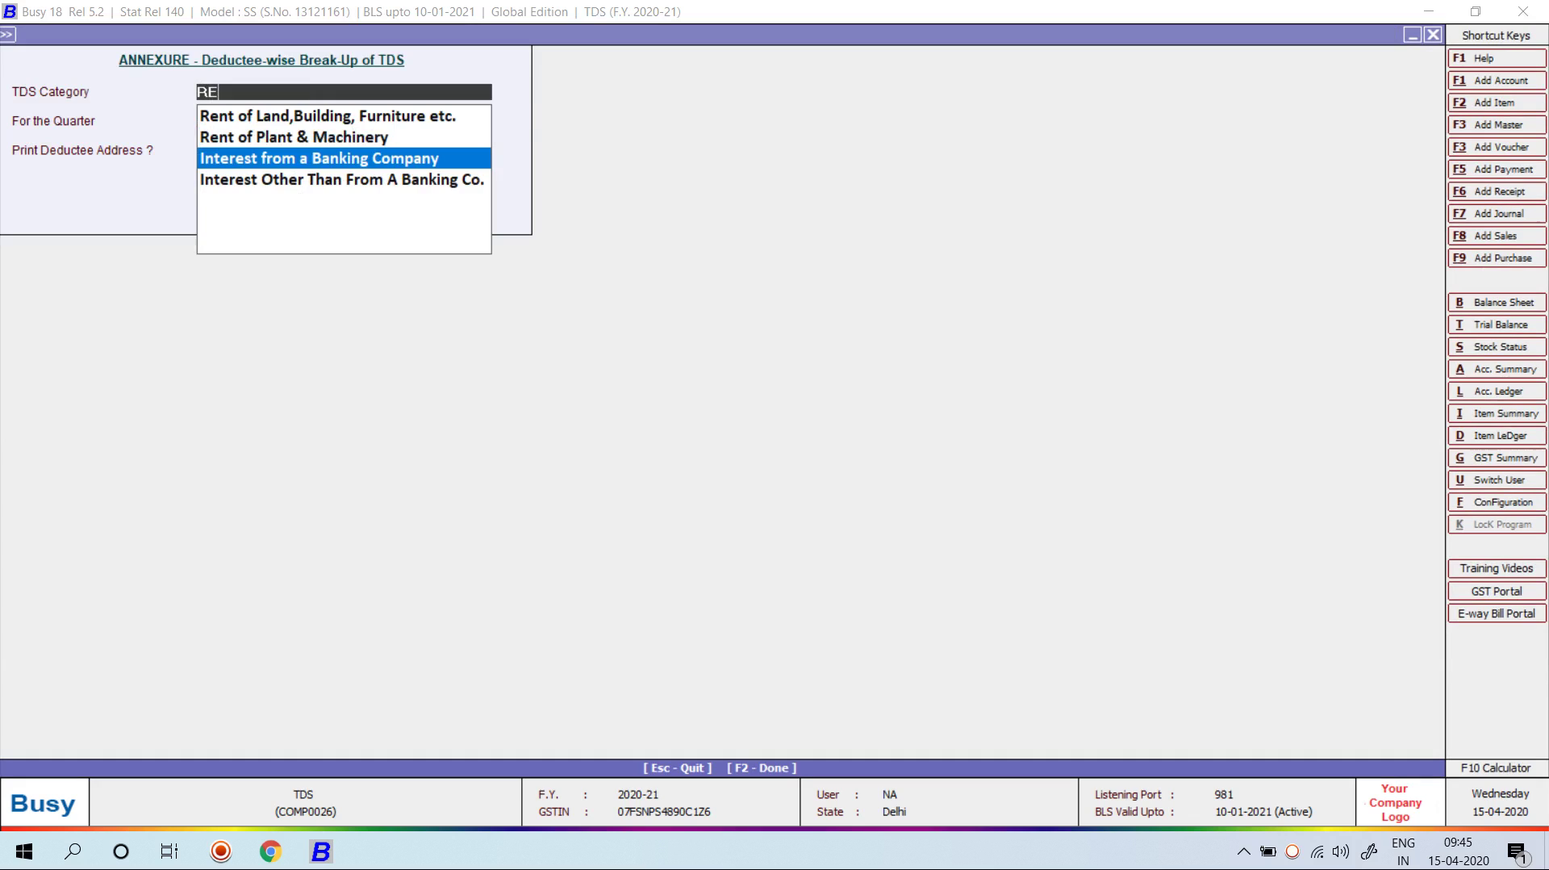
pyautogui.press('Up')
pyautogui.press('Return')
pyautogui.press('Return')
pyautogui.press('Escape')
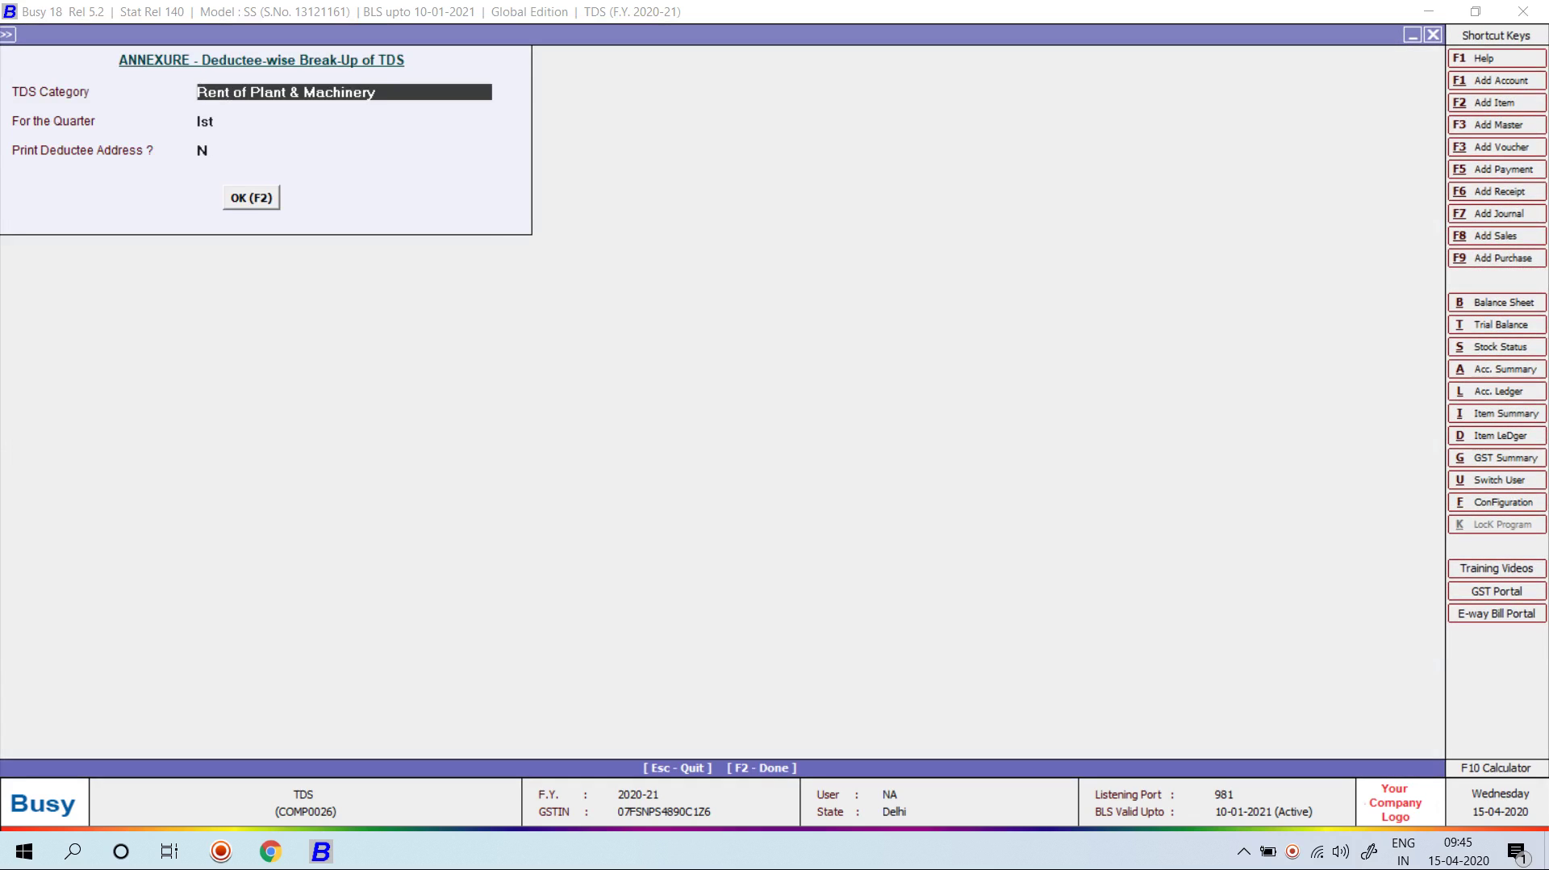
pyautogui.write('R')
pyautogui.press('Return')
pyautogui.press('Return')
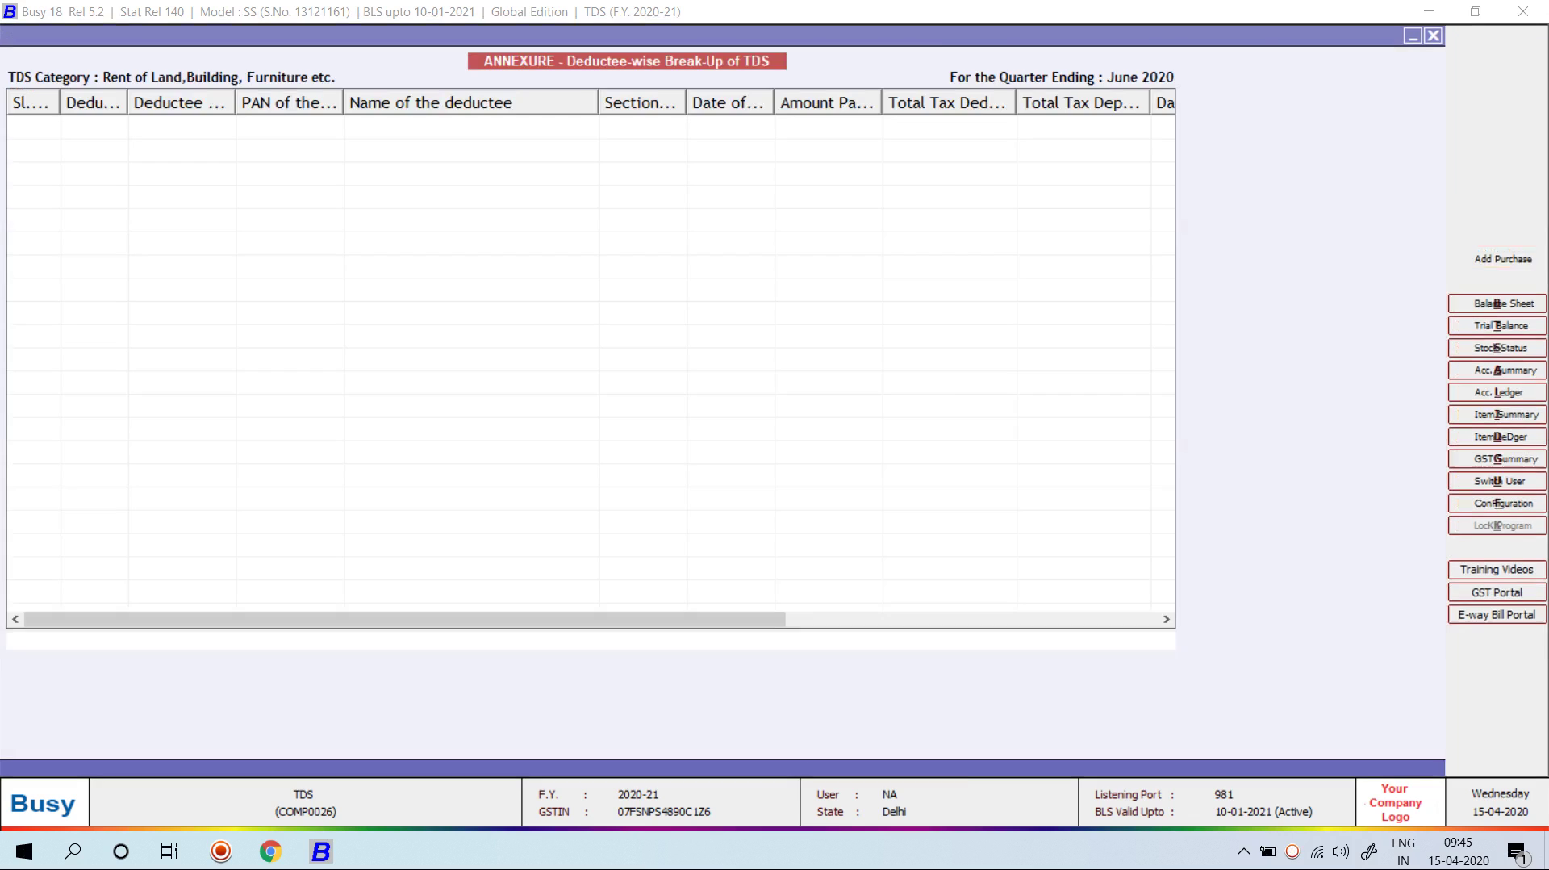
pyautogui.press('Escape')
pyautogui.press('Escape')
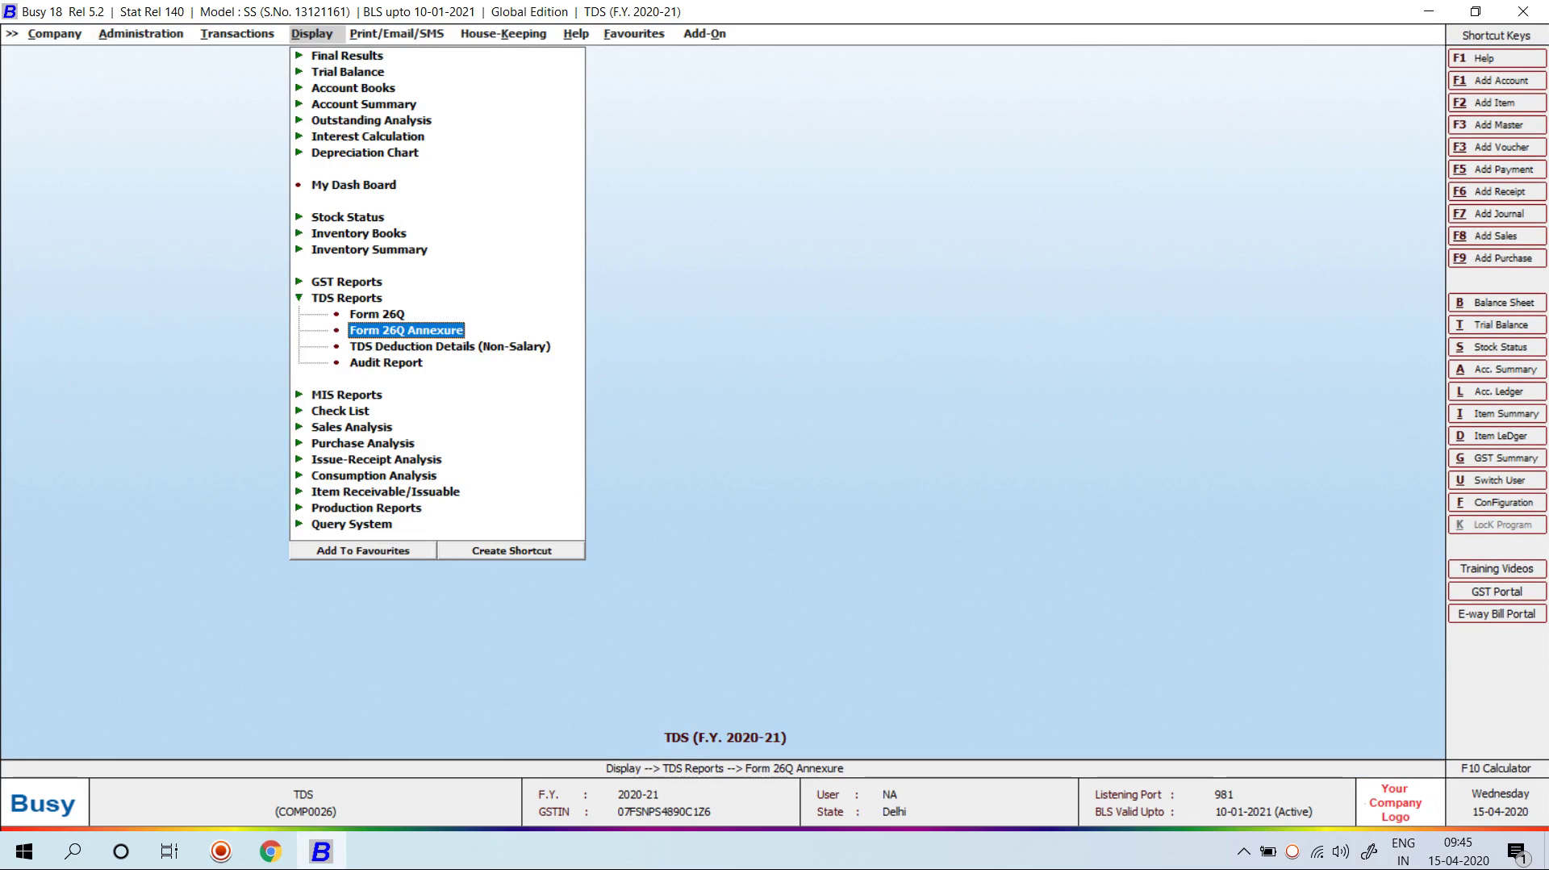
pyautogui.press('Down')
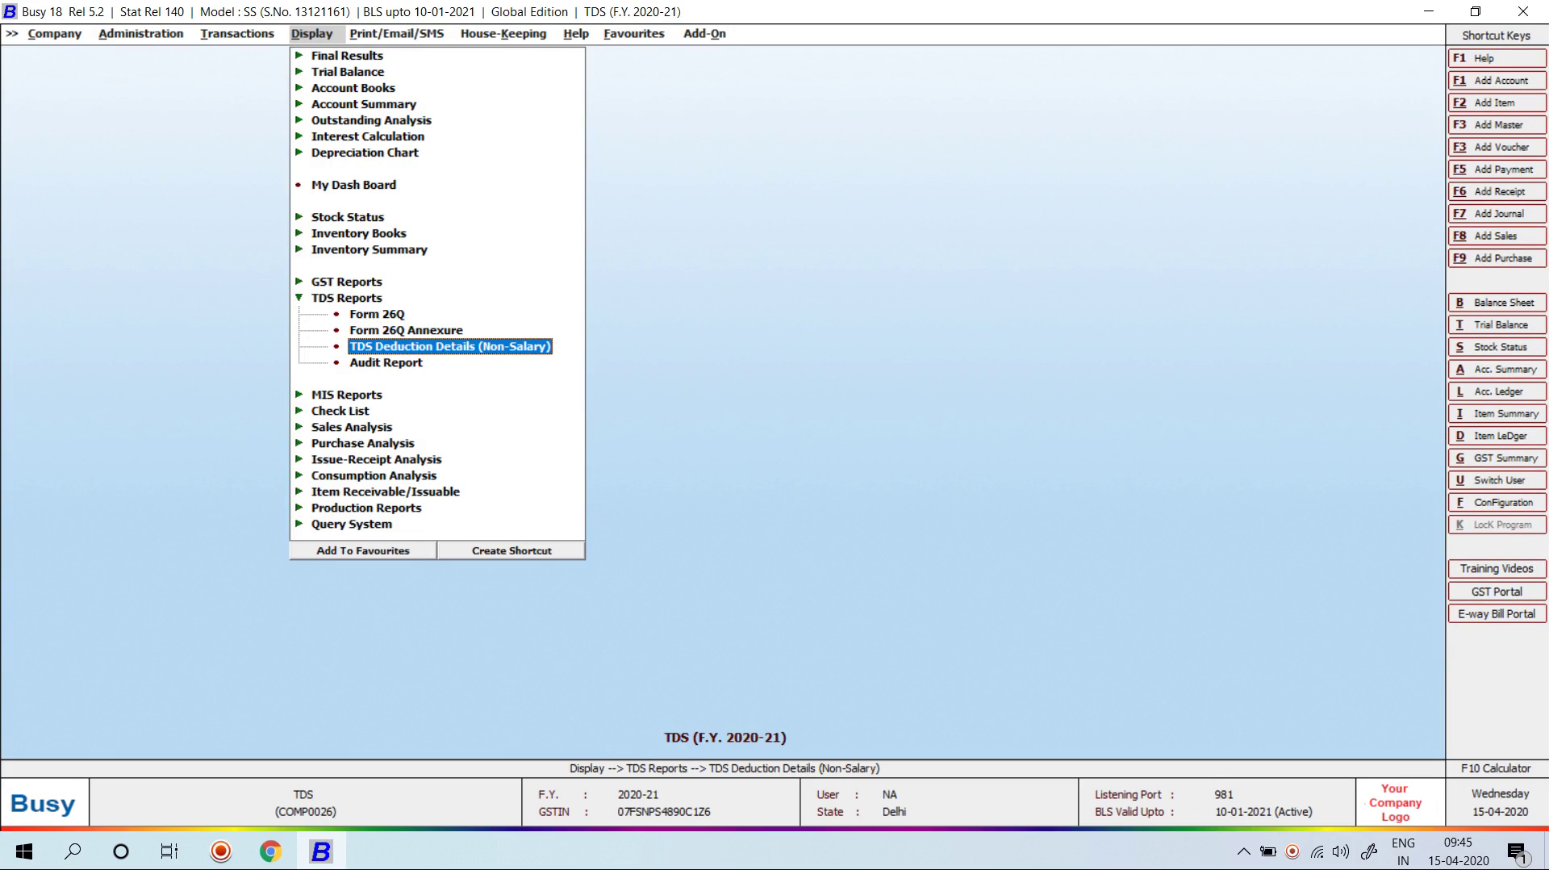
# Step: View TDS Deduction Details for all references, widening columns to see tax deposited
pyautogui.press('Return')
pyautogui.press('Return')
pyautogui.press('Return')
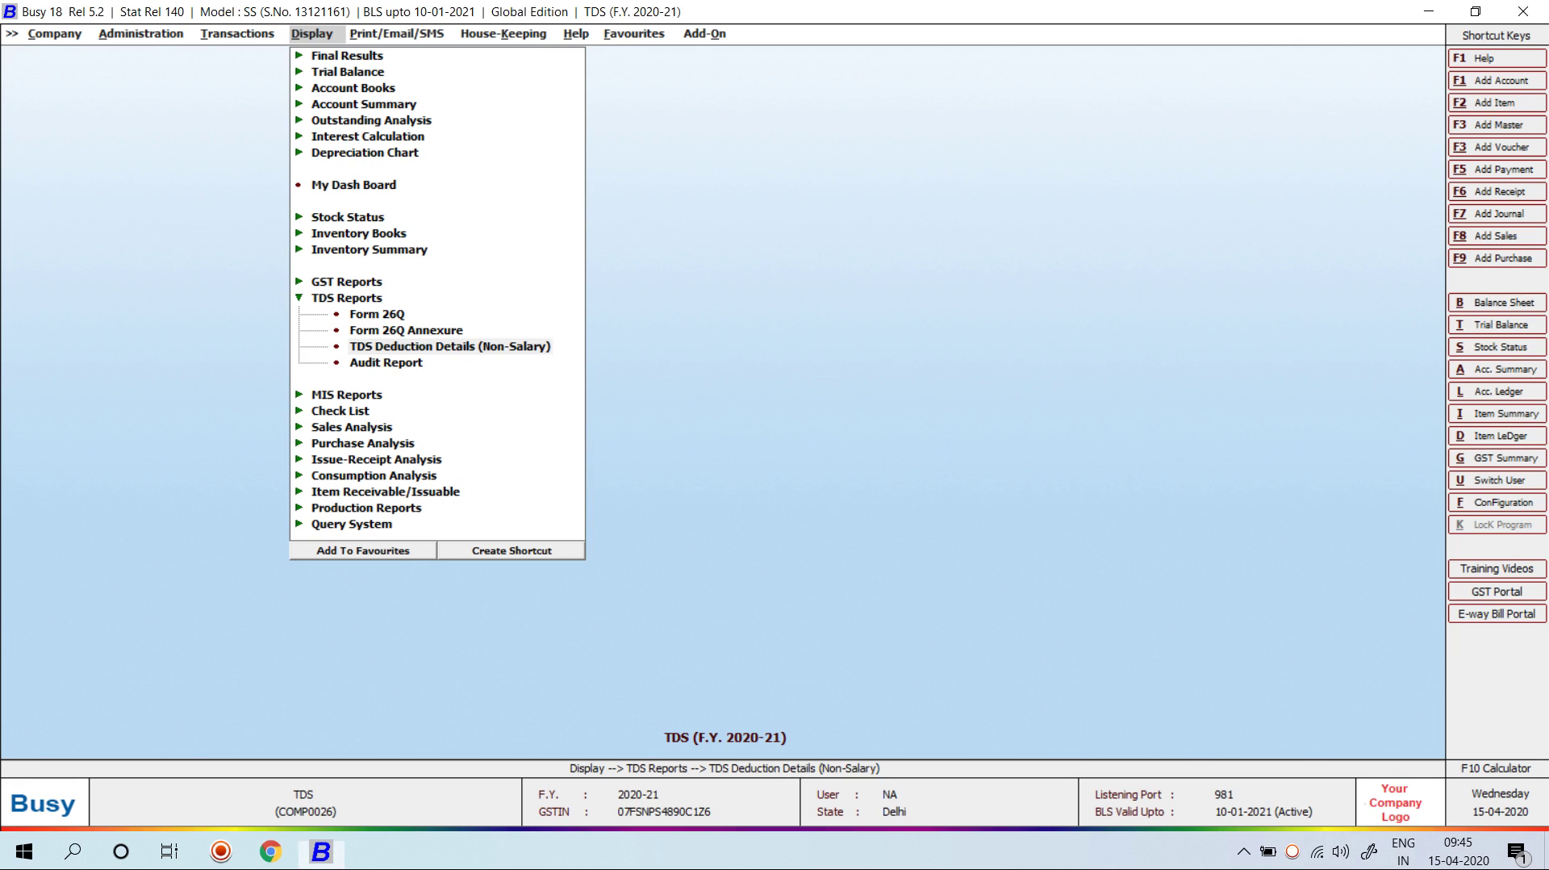
pyautogui.press('F2')
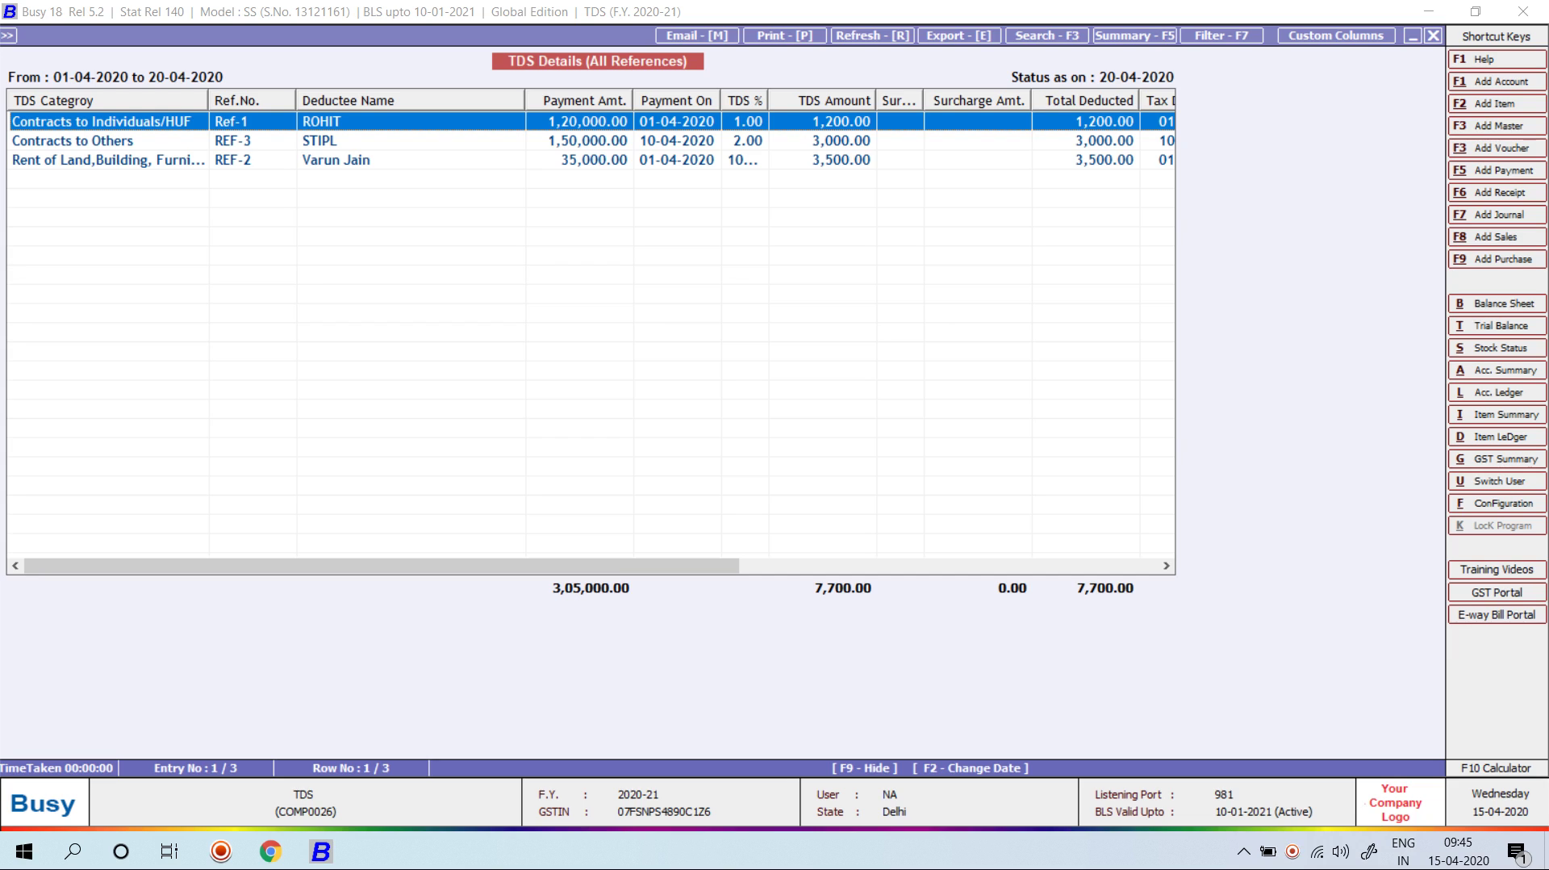
pyautogui.moveTo(768, 101); pyautogui.dragTo(784, 101)
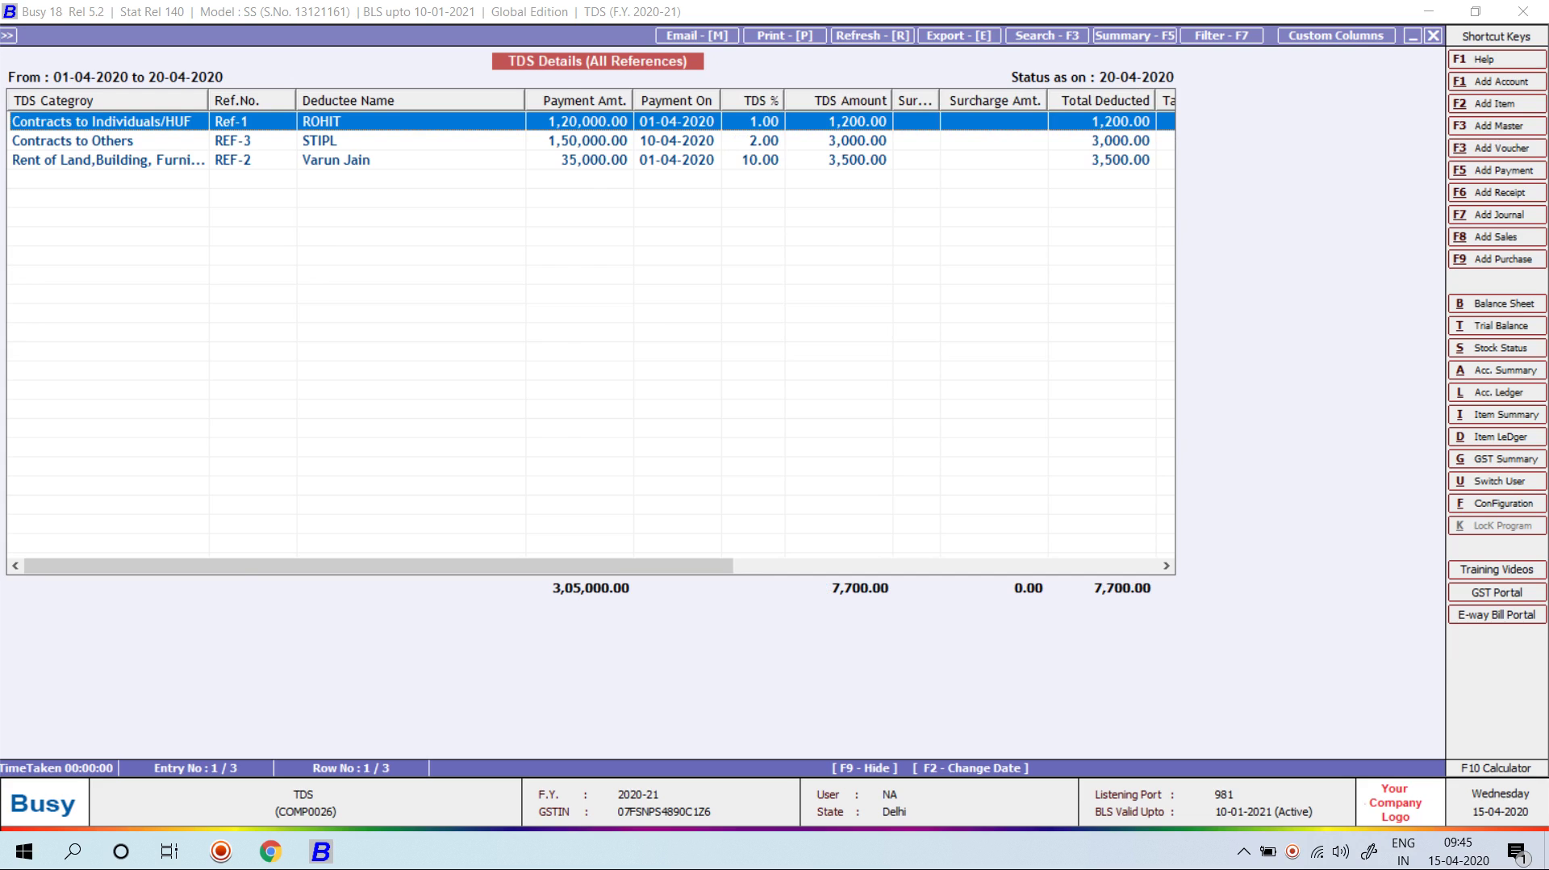
pyautogui.moveTo(968, 242); pyautogui.dragTo(1175, 121)
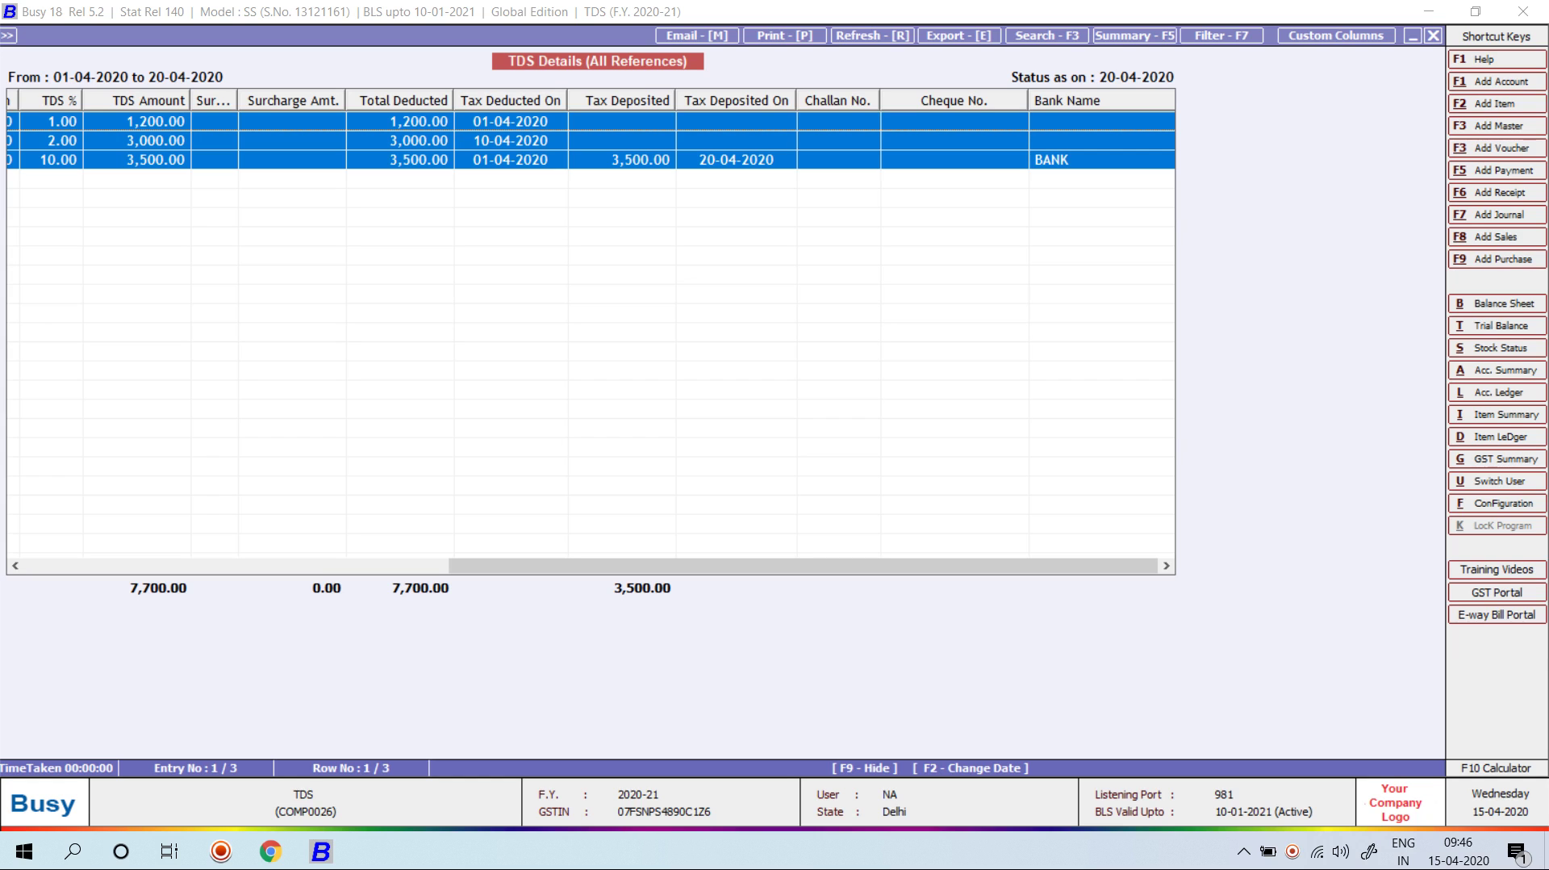
pyautogui.press('F2')
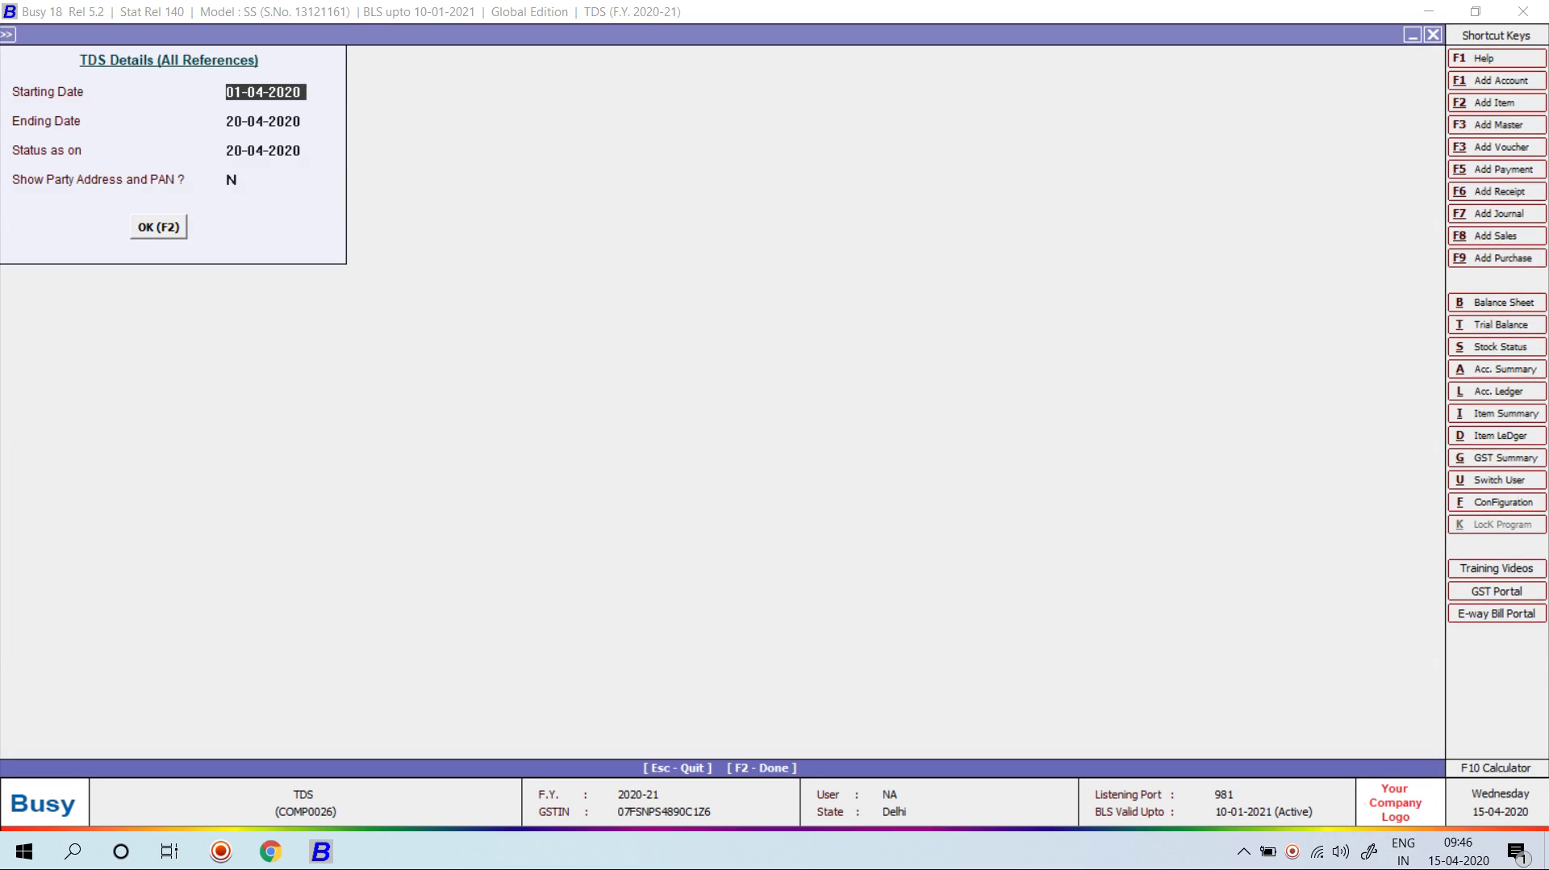
pyautogui.press('Escape')
pyautogui.press('Escape')
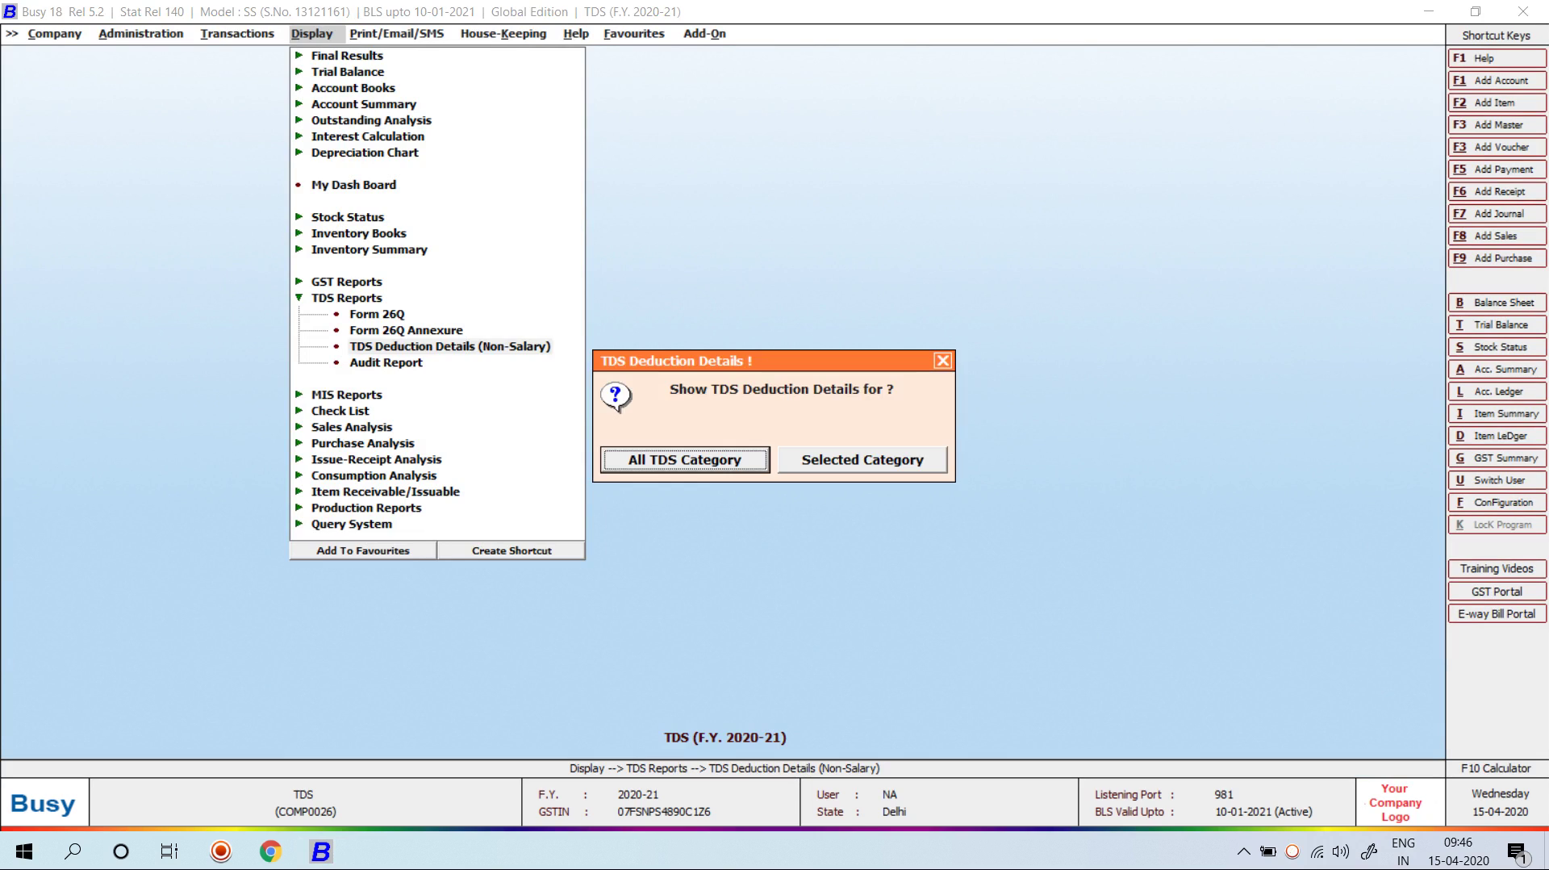
pyautogui.press('Escape')
# Step: Run the TDS Audit Report for all deductees over the default date range
pyautogui.press('Down')
pyautogui.press('Return')
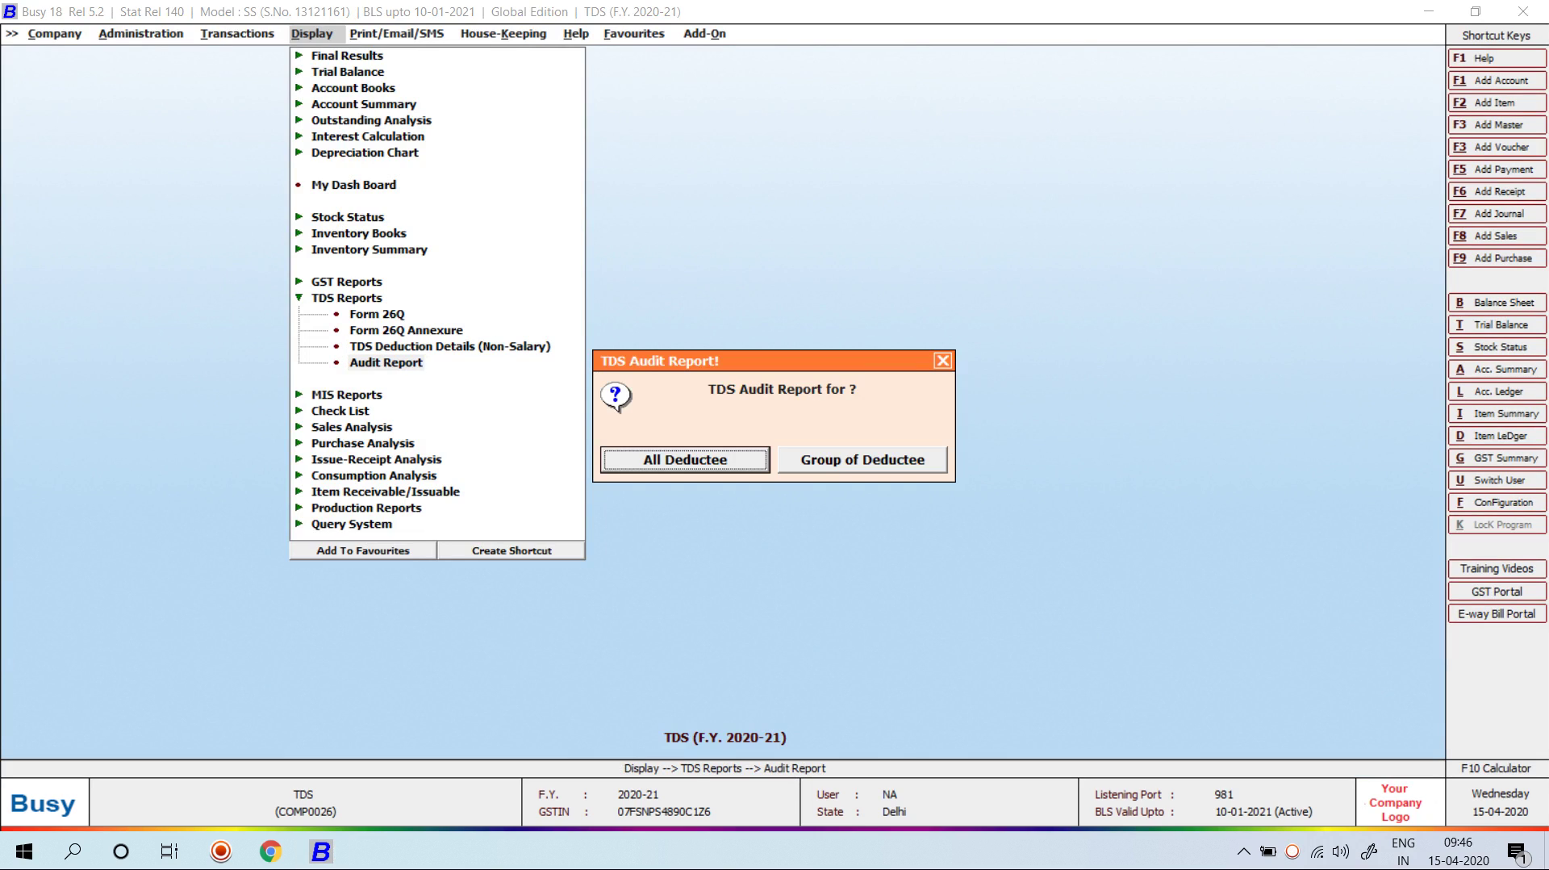
pyautogui.press('Escape')
pyautogui.press('Return')
pyautogui.press('Return')
pyautogui.press('Return')
pyautogui.press('Return')
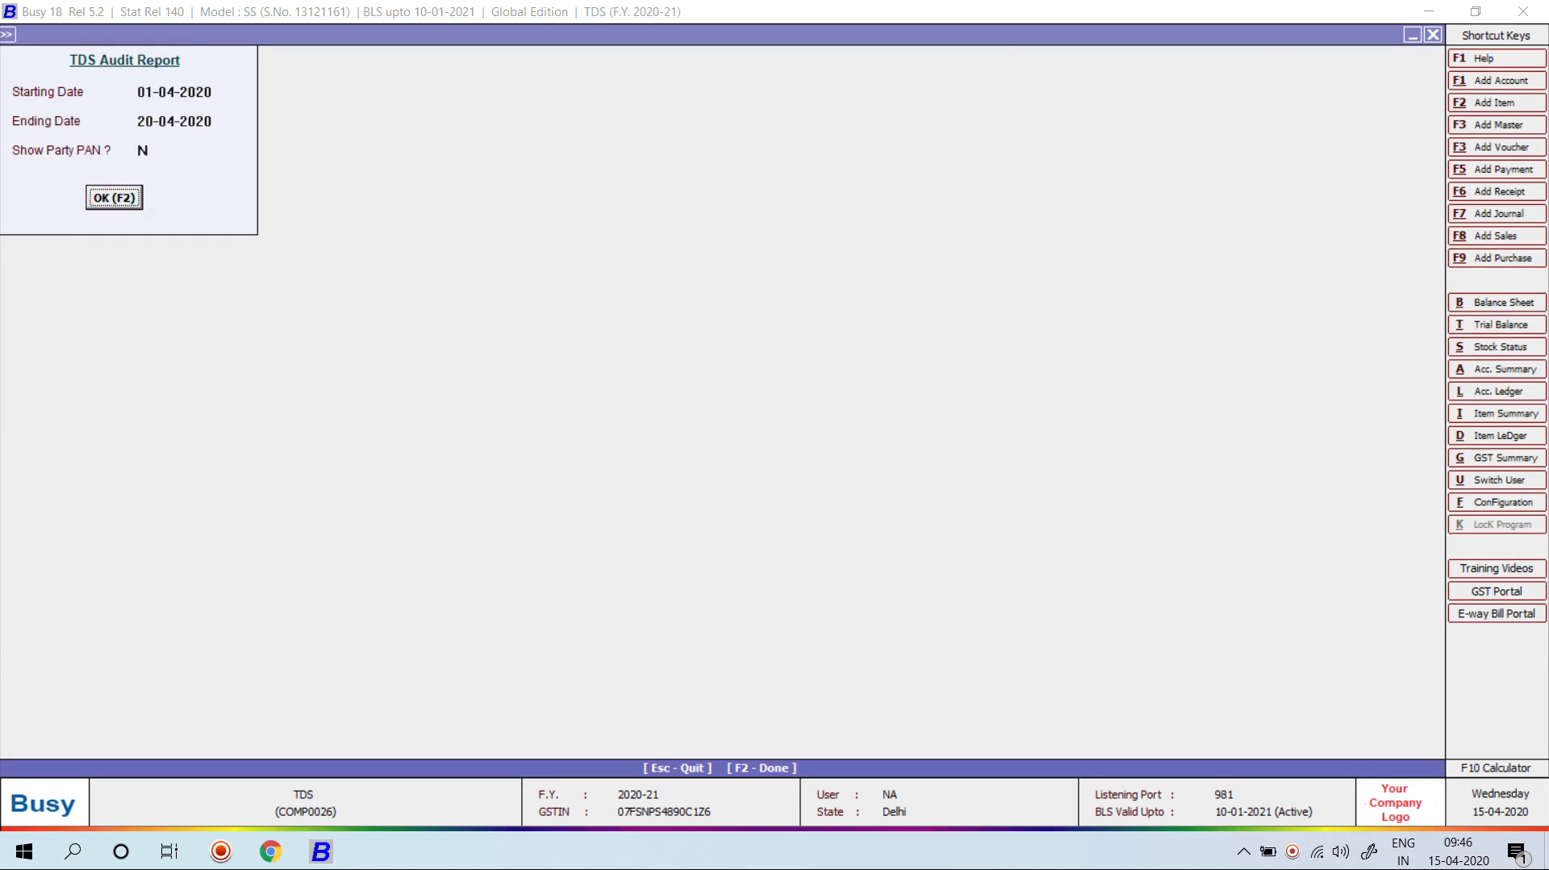
pyautogui.press('Return')
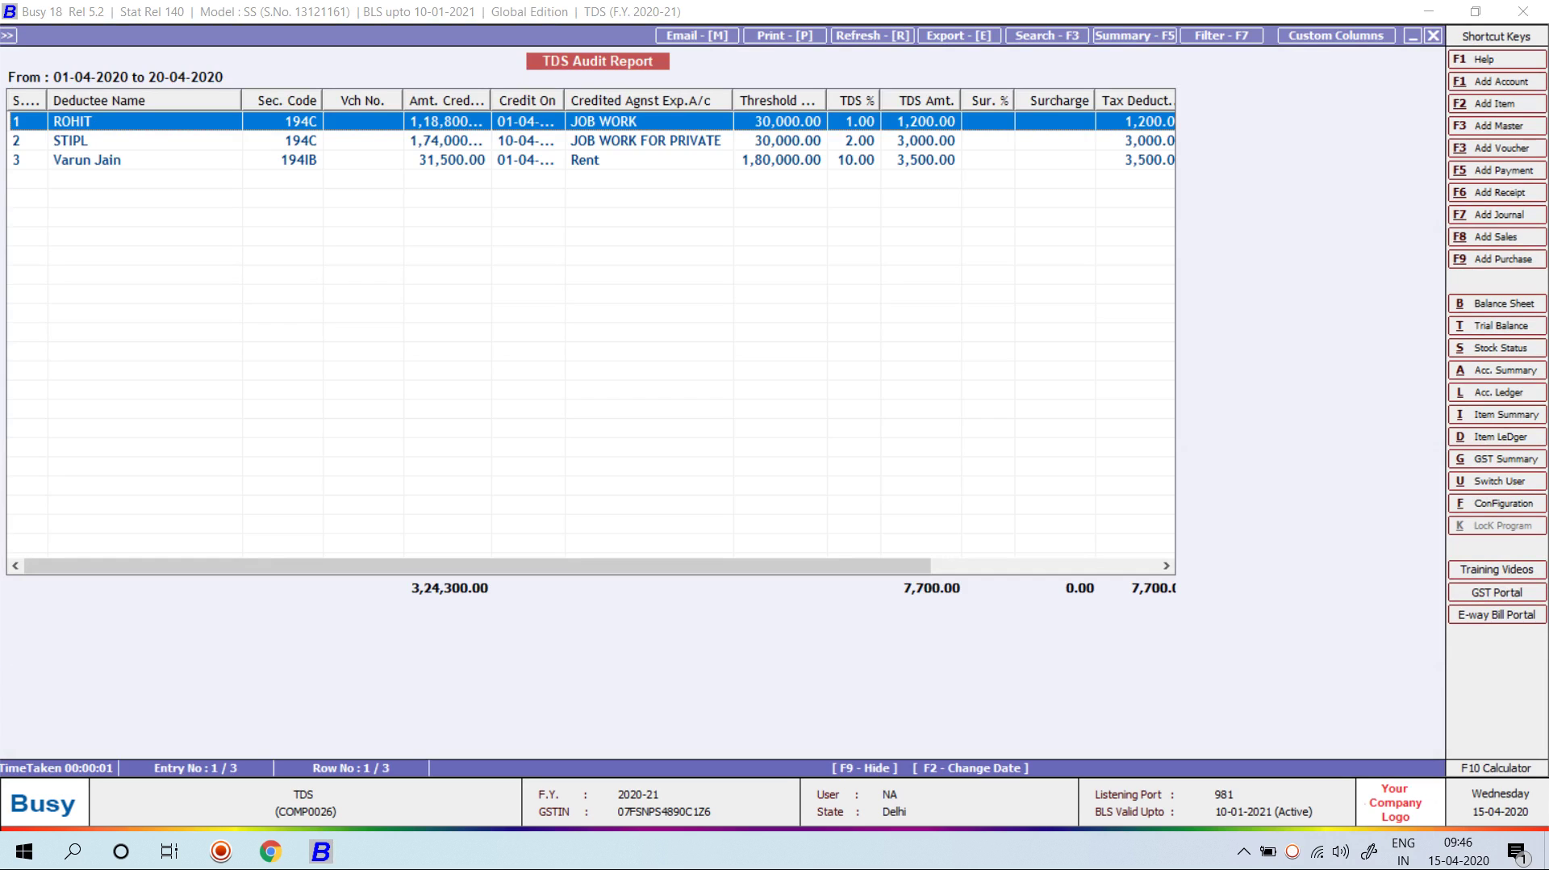
pyautogui.press('Escape')
pyautogui.press('Escape')
pyautogui.press('Escape')
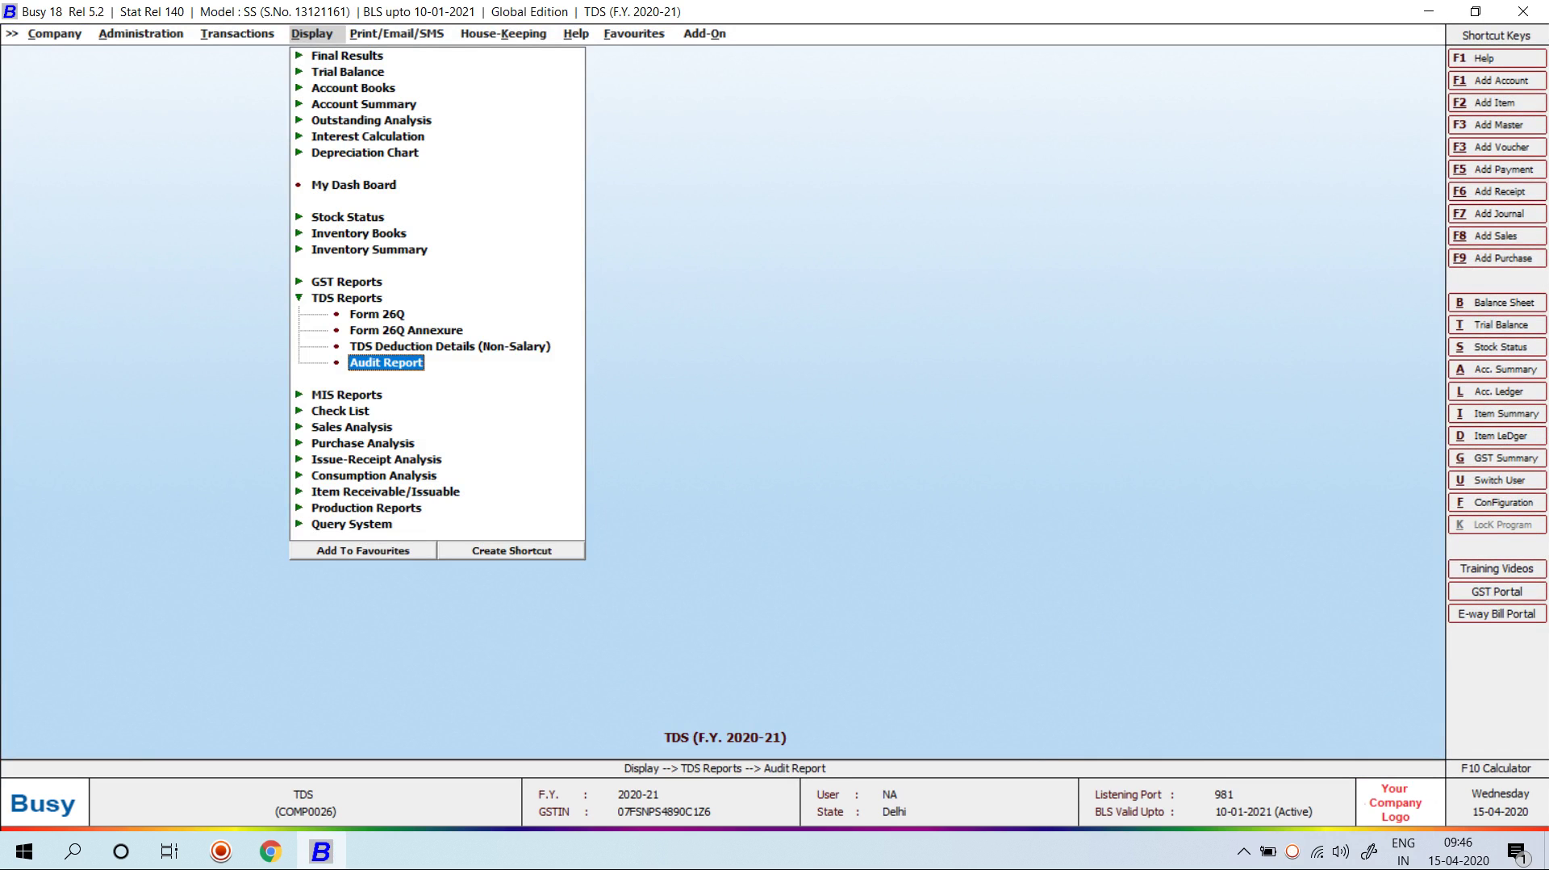
# Step: Preview the TDS/TCS bank challan for 3,500.00 from the TDS print reports
pyautogui.press('Right')
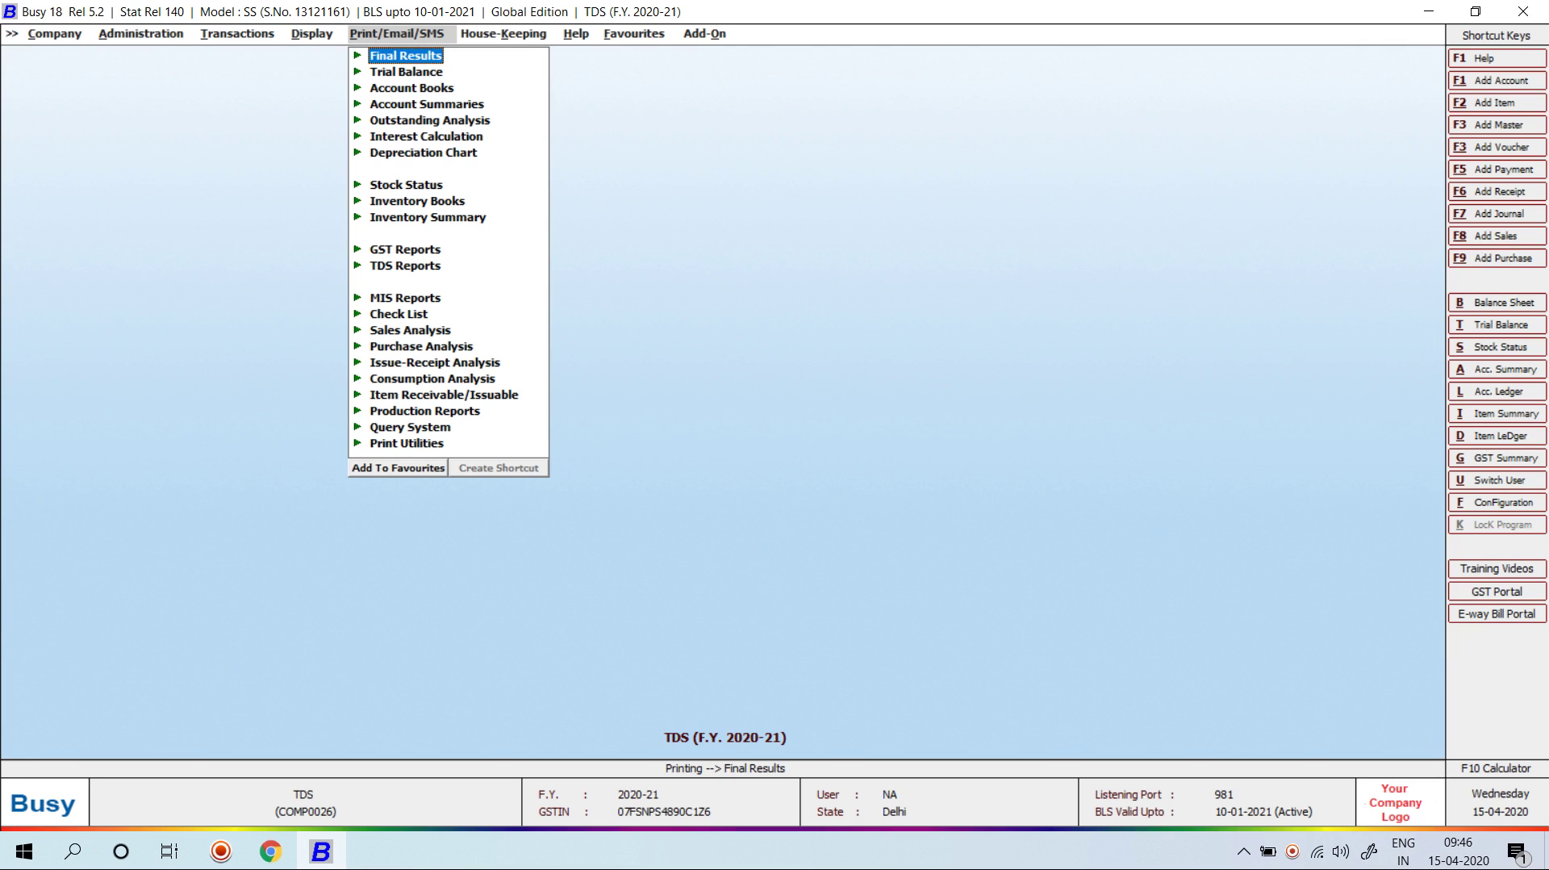
pyautogui.press('Down')
pyautogui.press('Down')
pyautogui.press('Down')
pyautogui.press('Down')
pyautogui.press('Down')
pyautogui.press('Down')
pyautogui.press('Down')
pyautogui.press('Down')
pyautogui.press('Down')
pyautogui.press('Down')
pyautogui.press('Down')
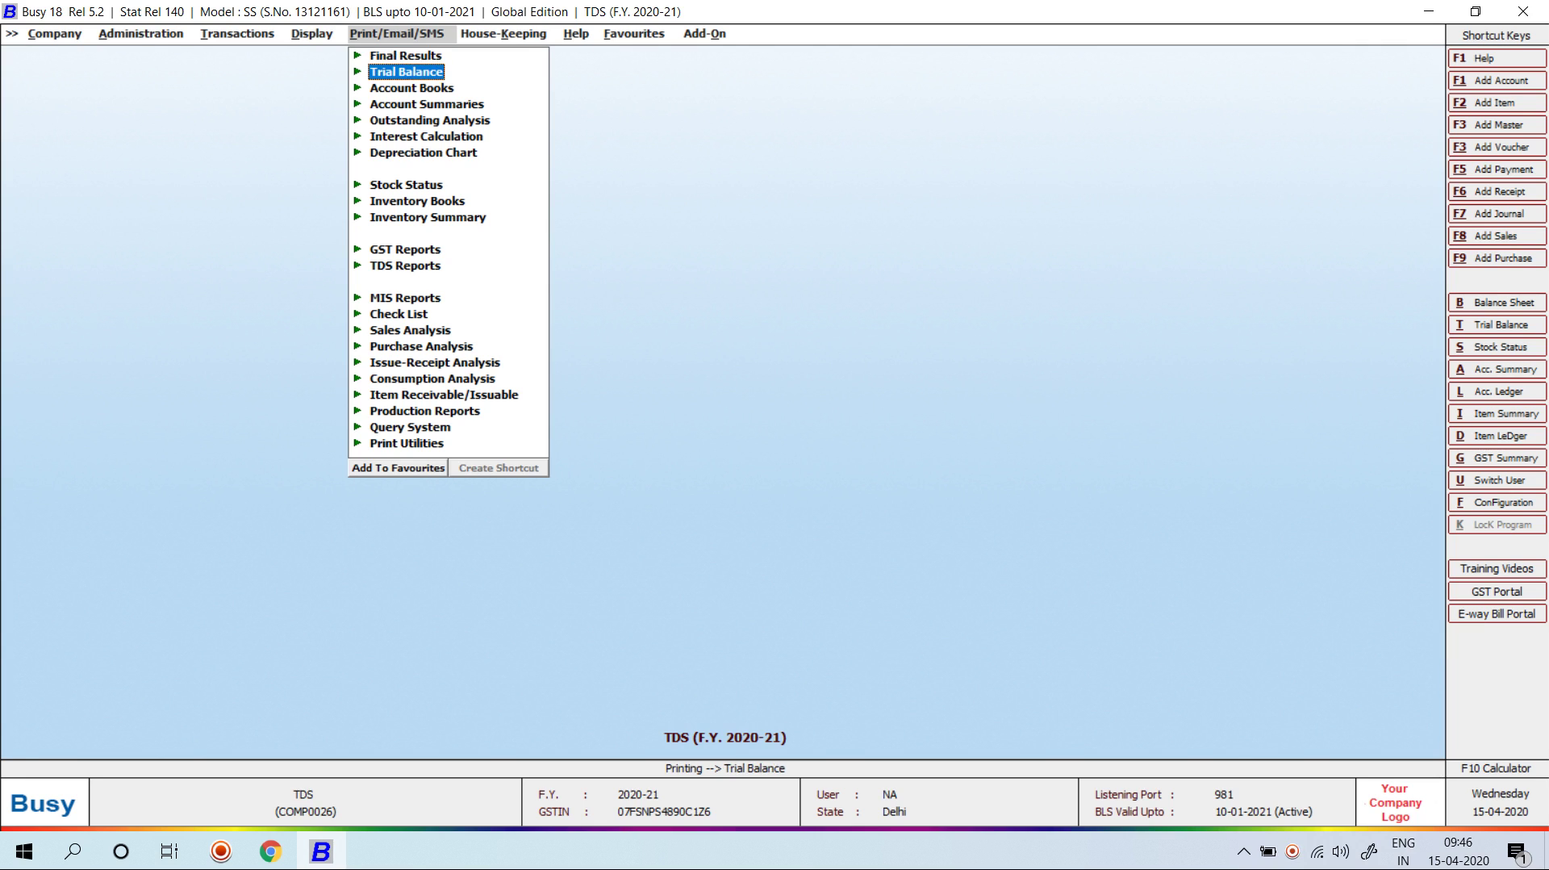
pyautogui.press('Return')
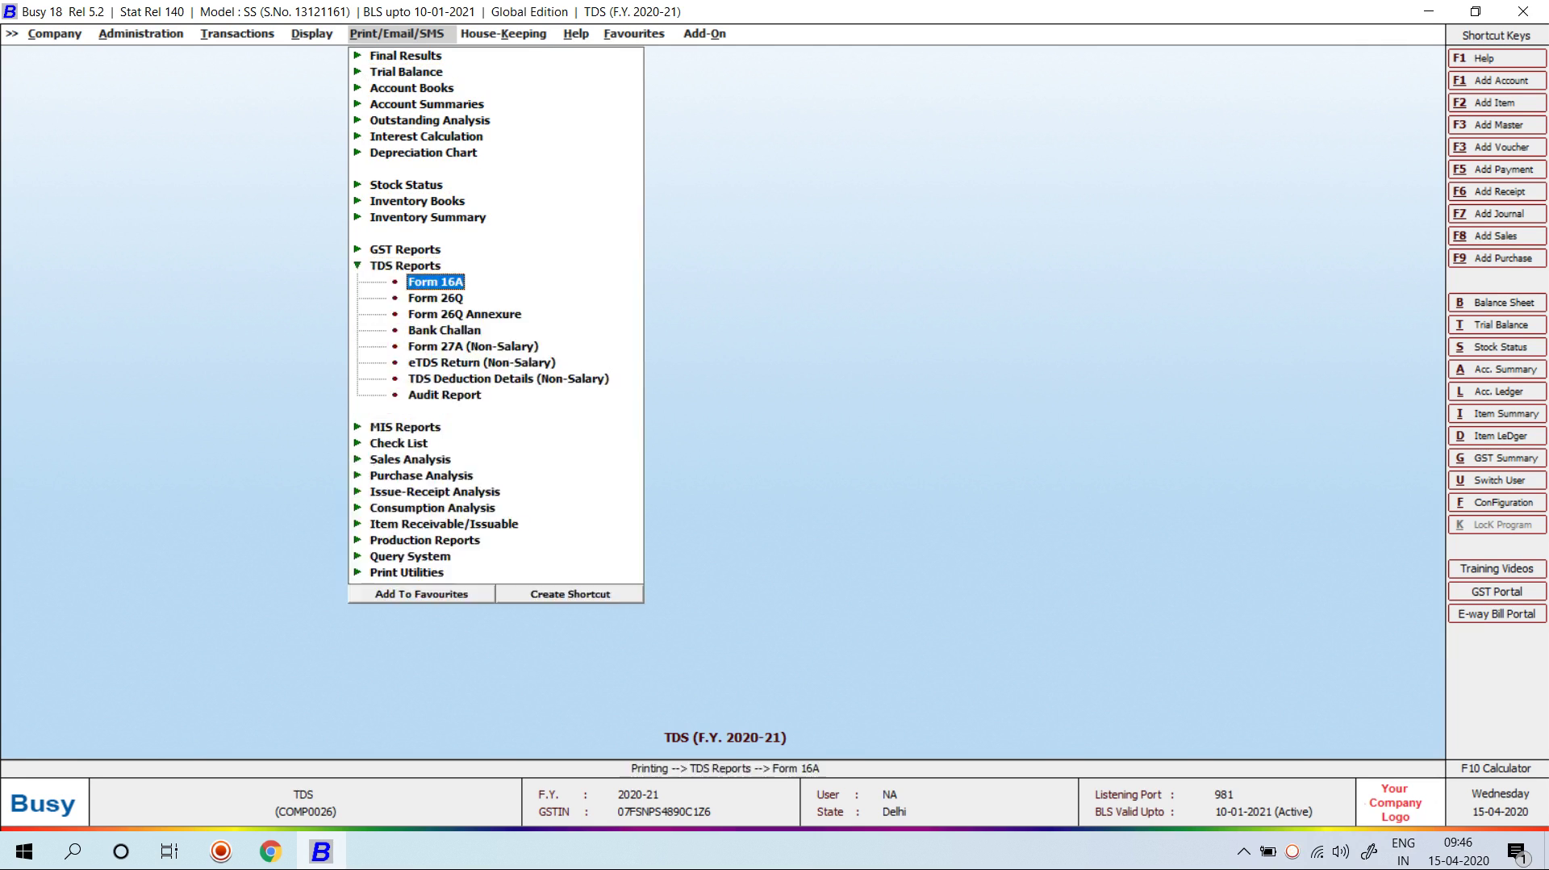
pyautogui.press('Down')
pyautogui.press('Down')
pyautogui.press('Down')
pyautogui.press('Down')
pyautogui.press('Down')
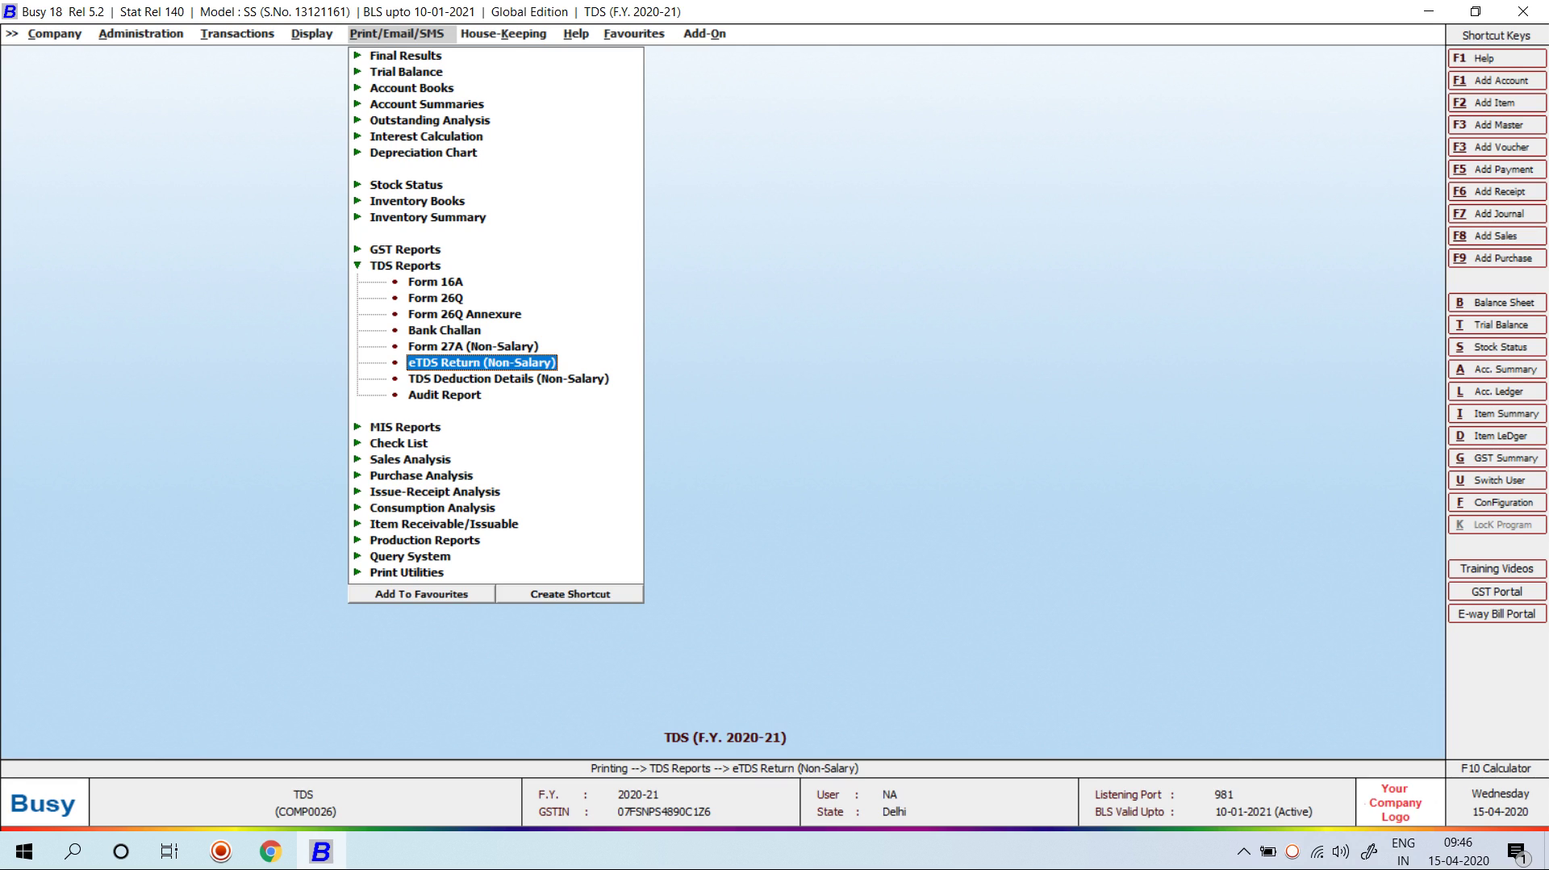
pyautogui.press('Up')
pyautogui.press('Up')
pyautogui.press('Return')
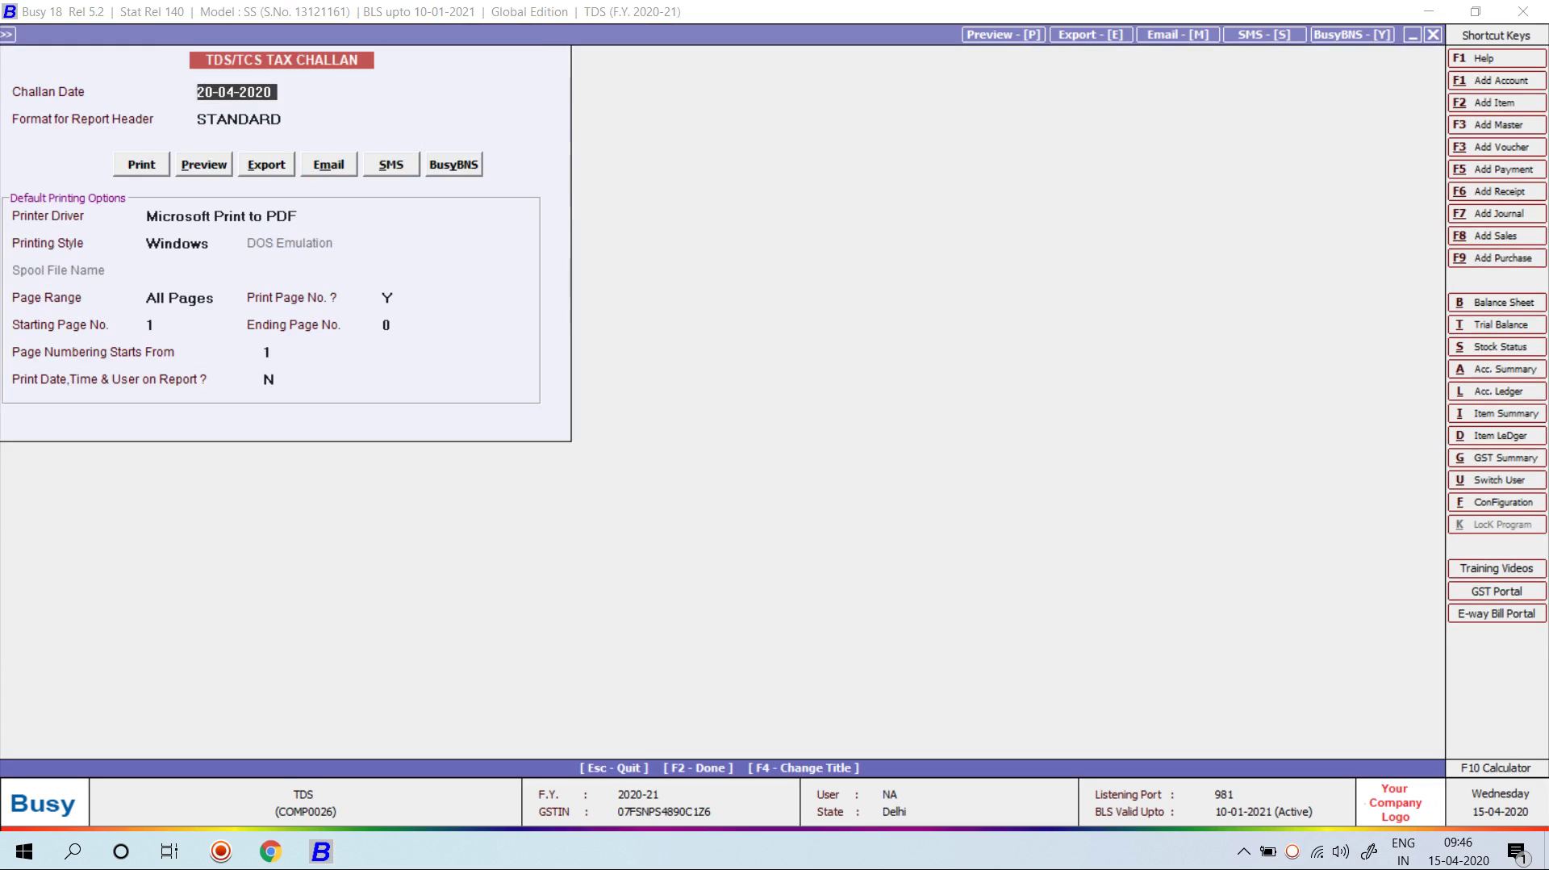
pyautogui.press('Return')
pyautogui.press('Return')
pyautogui.press('Right')
pyautogui.press('Return')
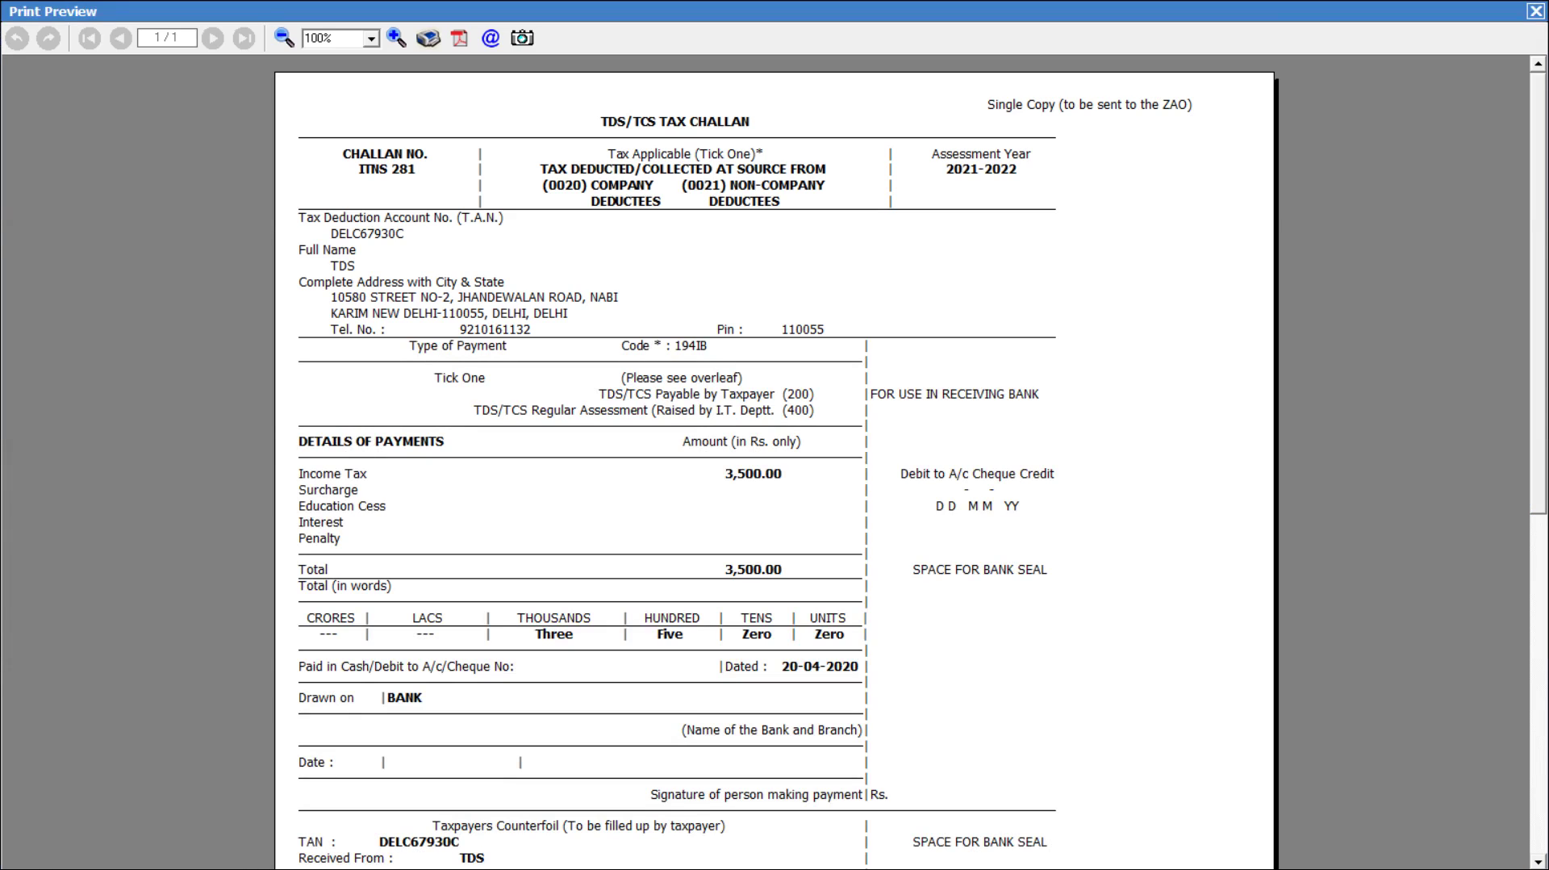
pyautogui.scroll(-10, 775, 462)
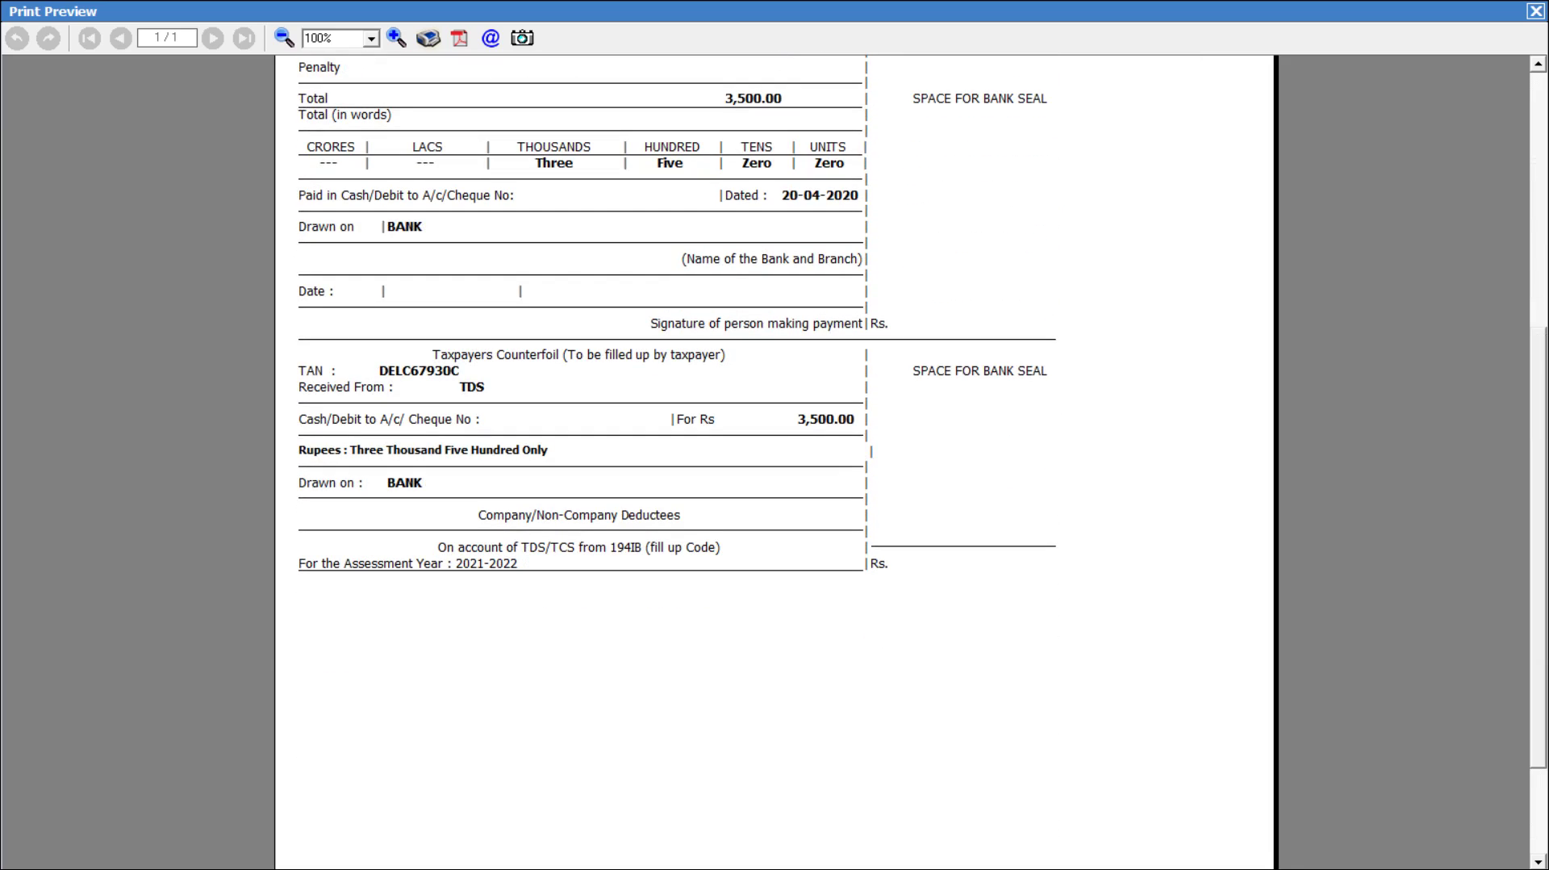
pyautogui.press('Escape')
pyautogui.press('Escape')
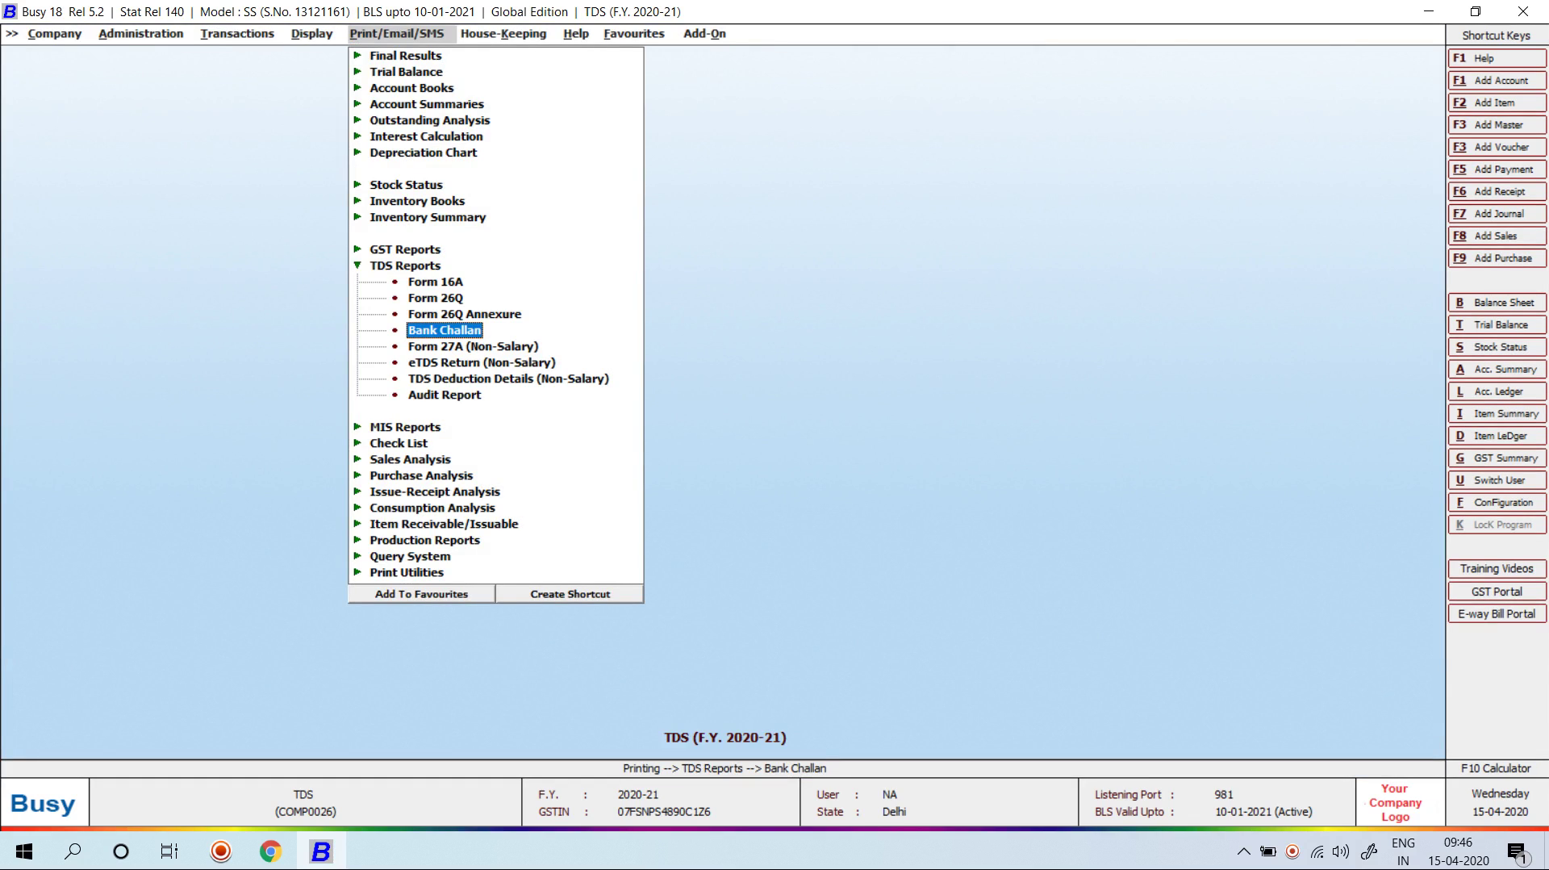
# Step: Preview Form 27A (Non-Salary) for quarter Ist, showing 2 deductees and 4,700 TDS
pyautogui.press('Down')
pyautogui.press('Return')
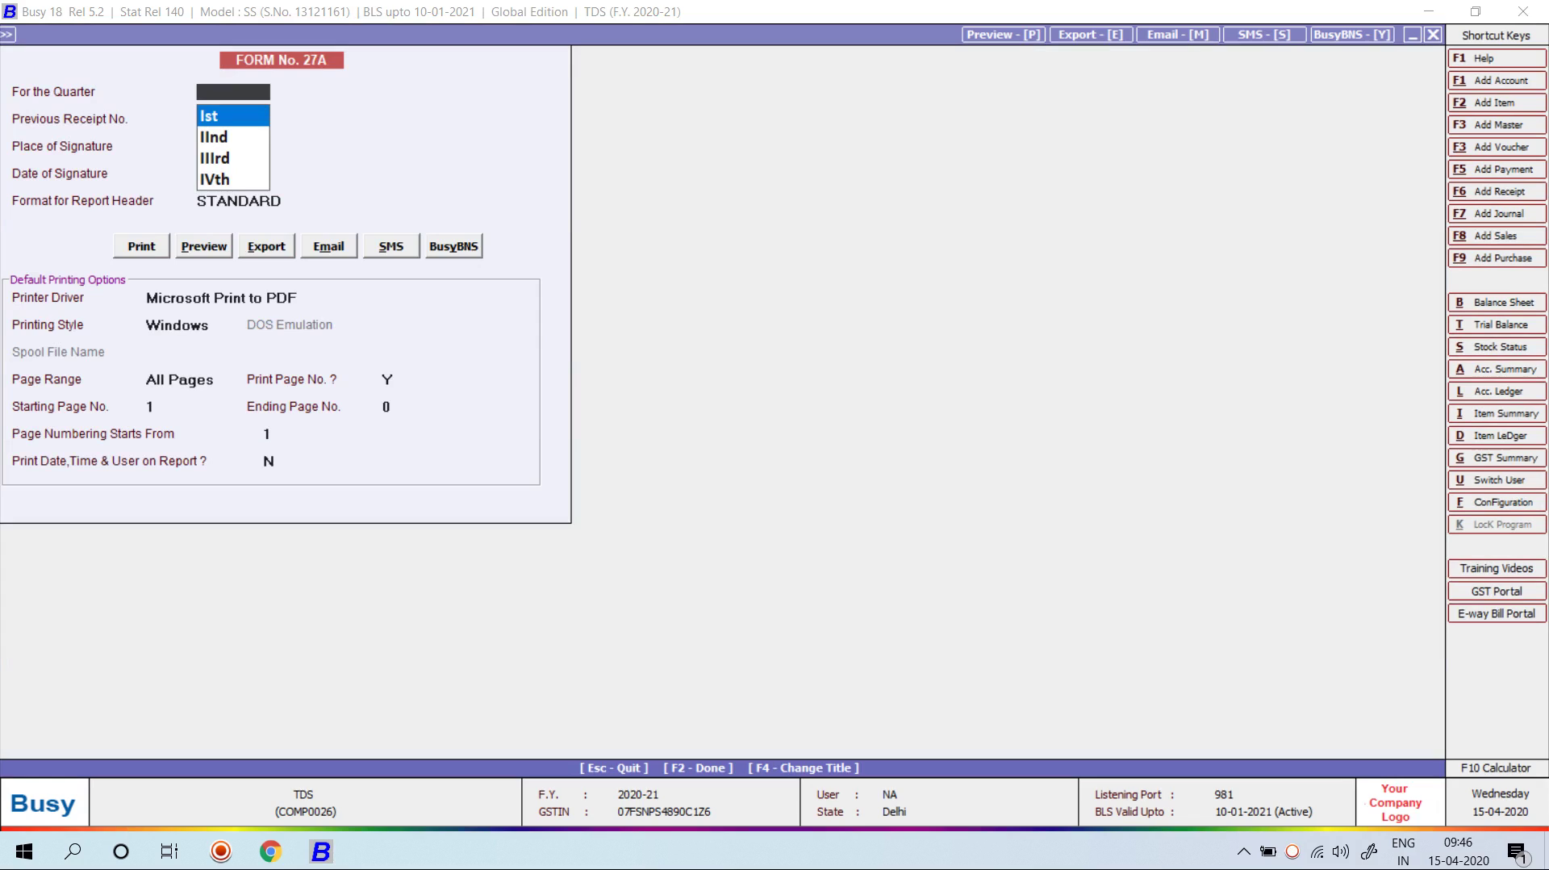
pyautogui.press('Return')
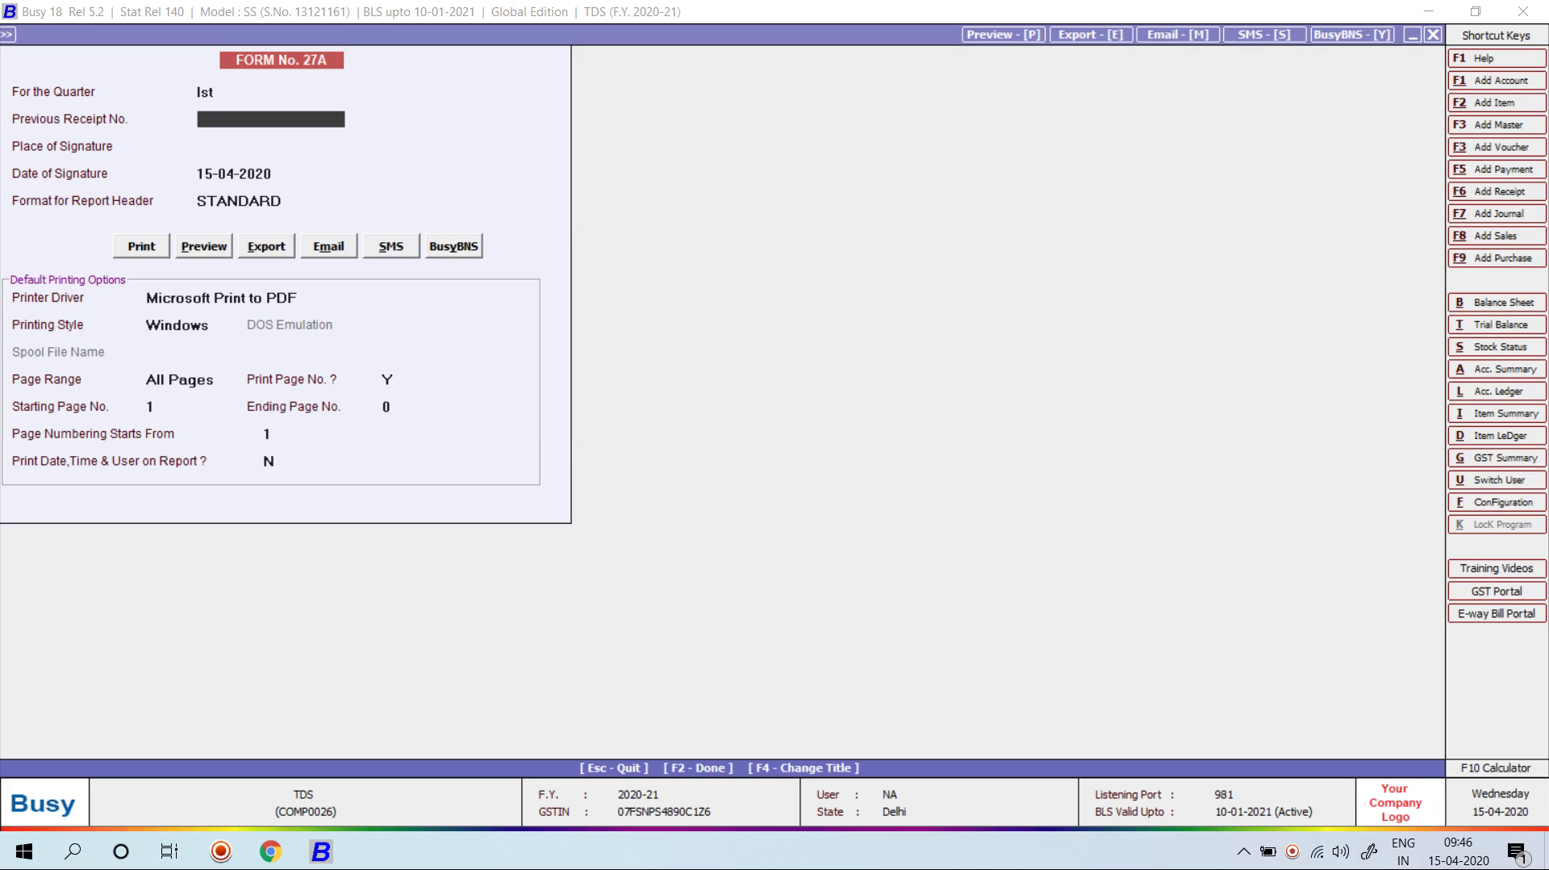
pyautogui.press('Return')
pyautogui.press('Return')
pyautogui.press('Return')
pyautogui.press('Return')
pyautogui.press('Right')
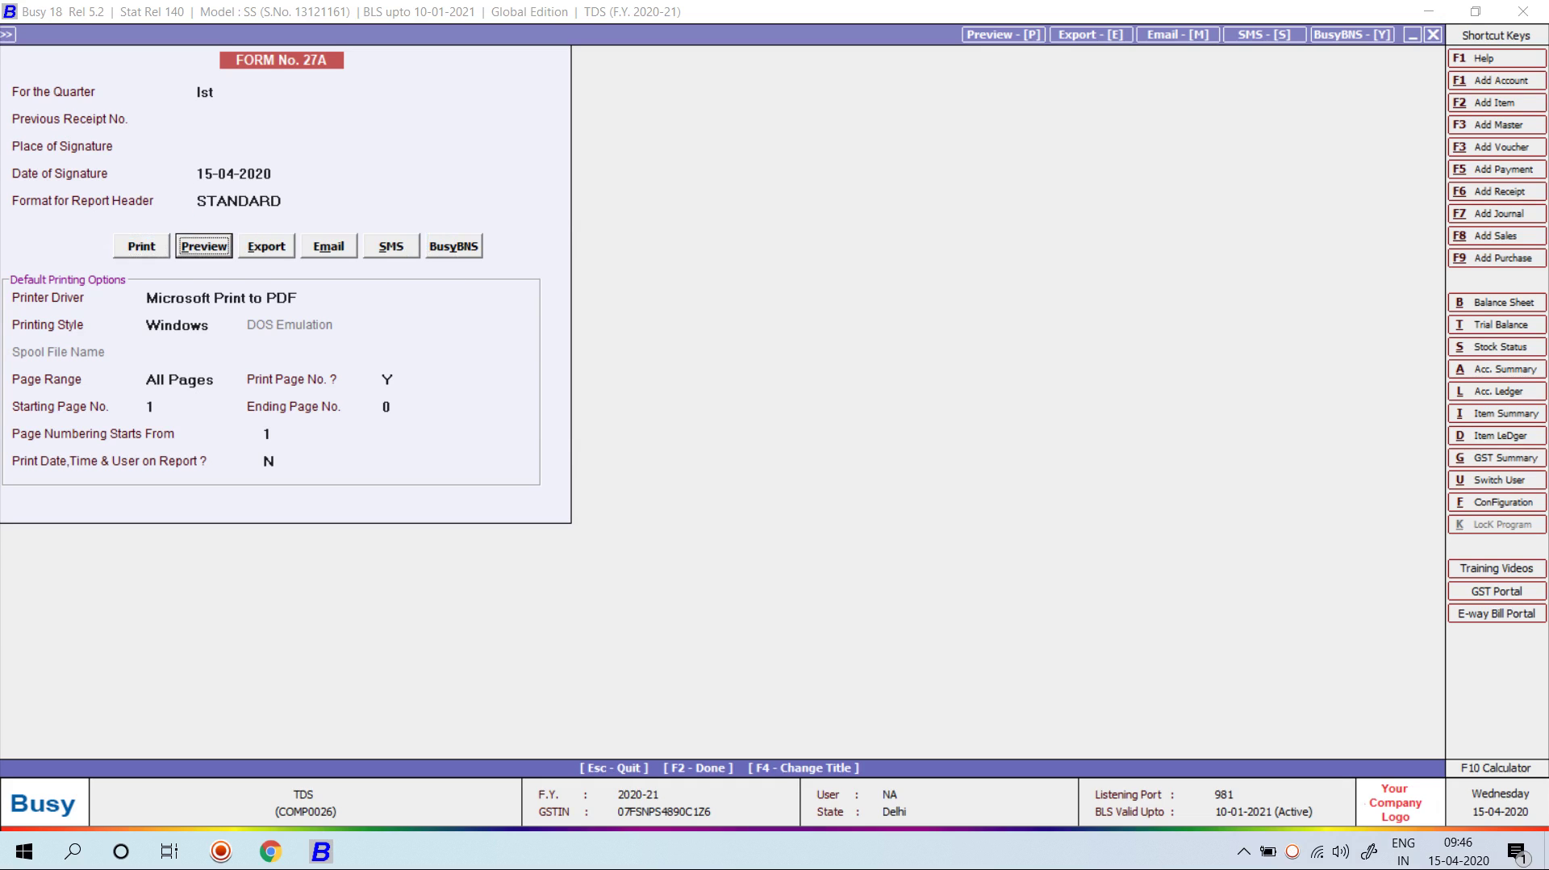
pyautogui.press('Return')
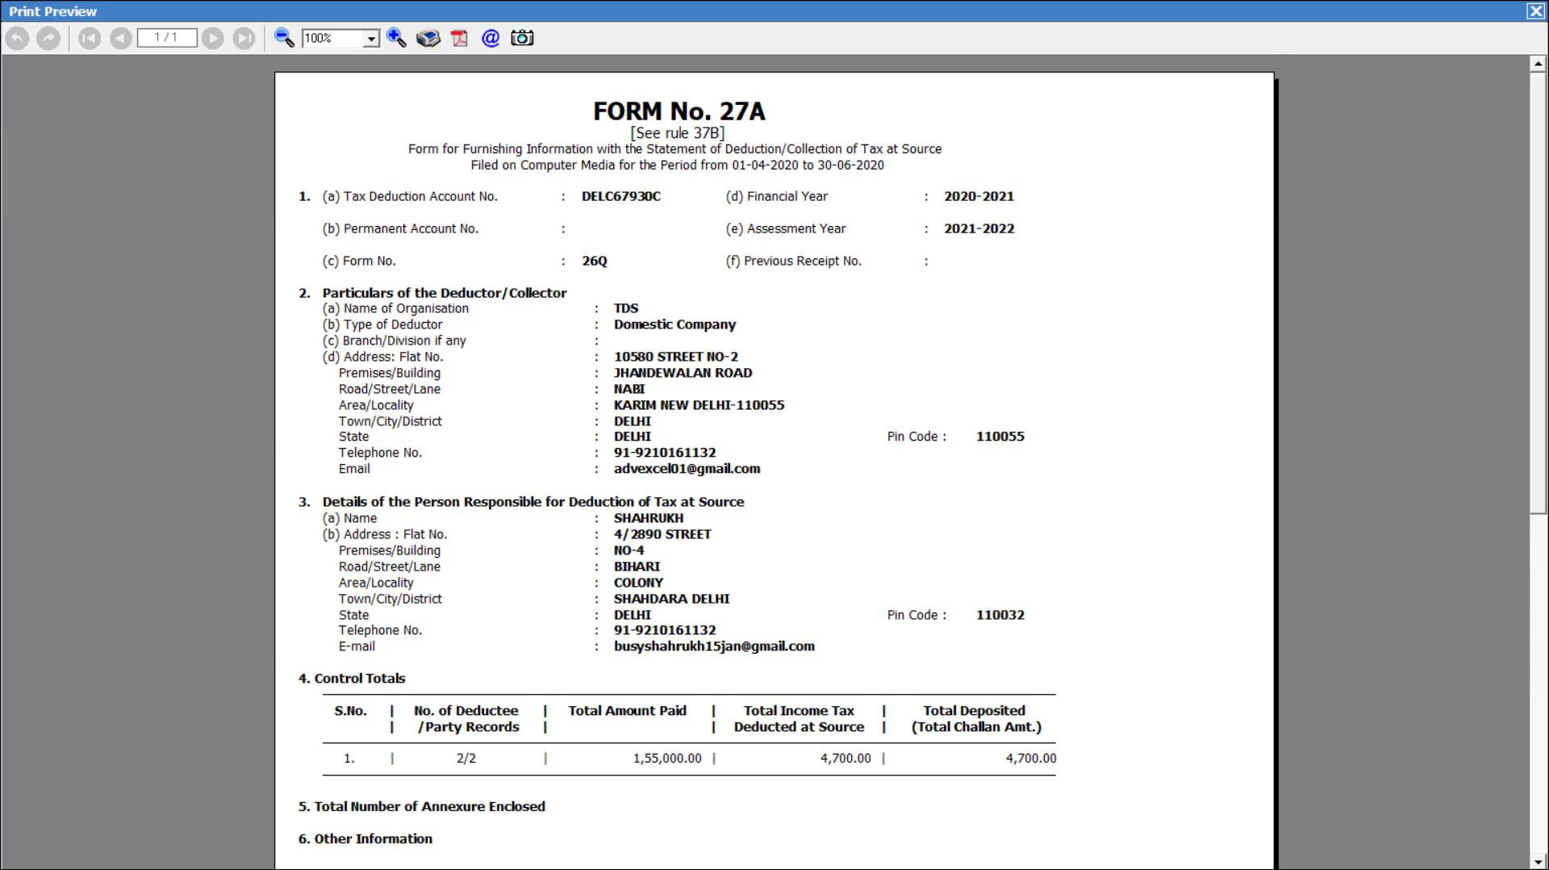
pyautogui.scroll(-5, 775, 460)
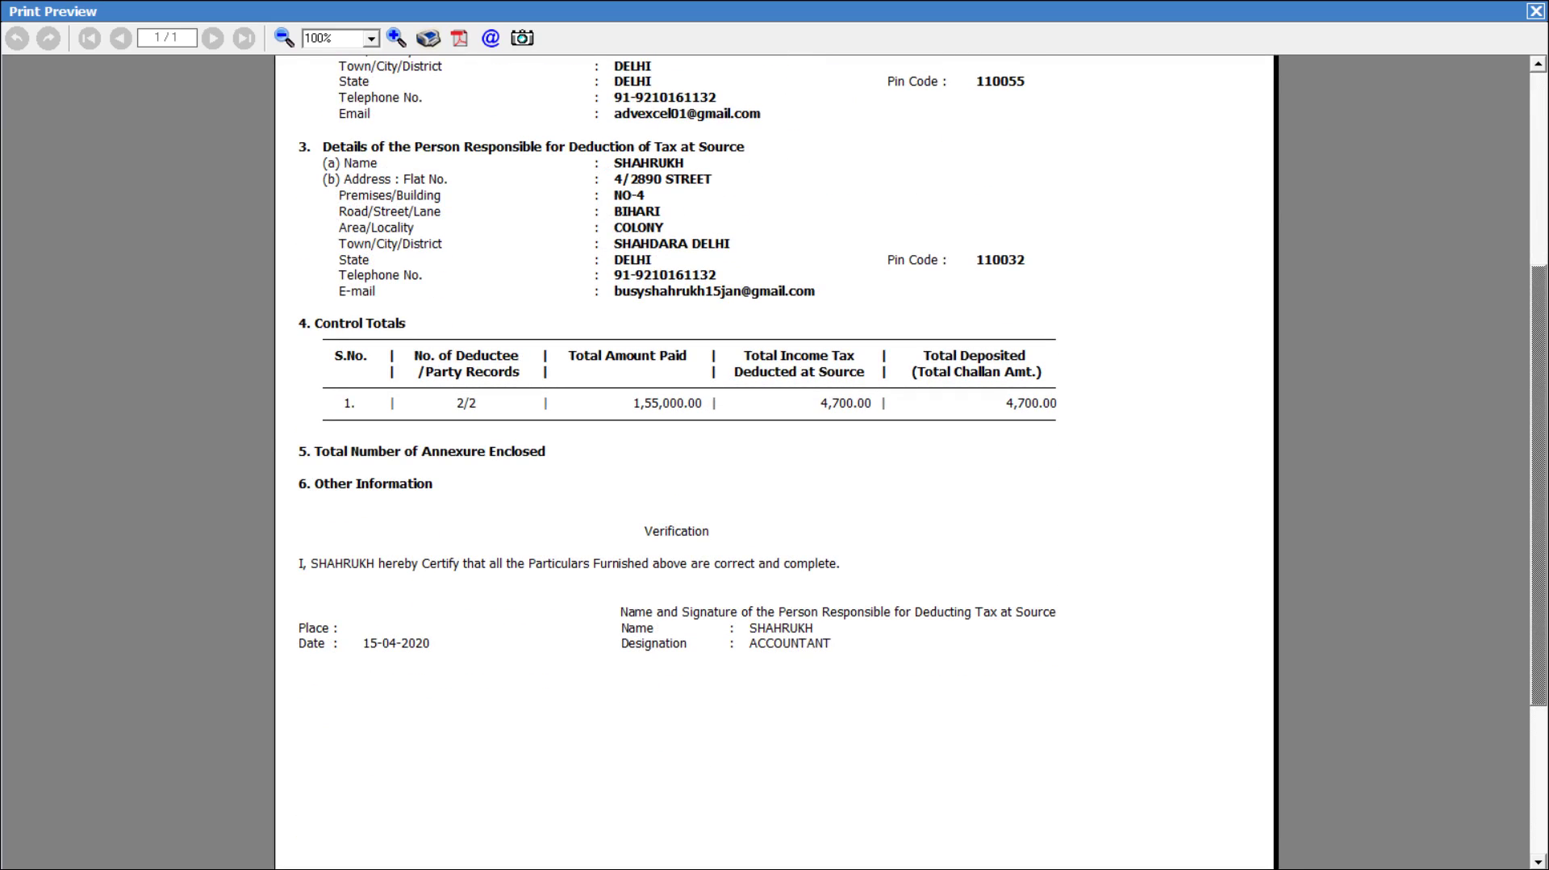
pyautogui.press('Escape')
pyautogui.press('Escape')
pyautogui.press('Escape')
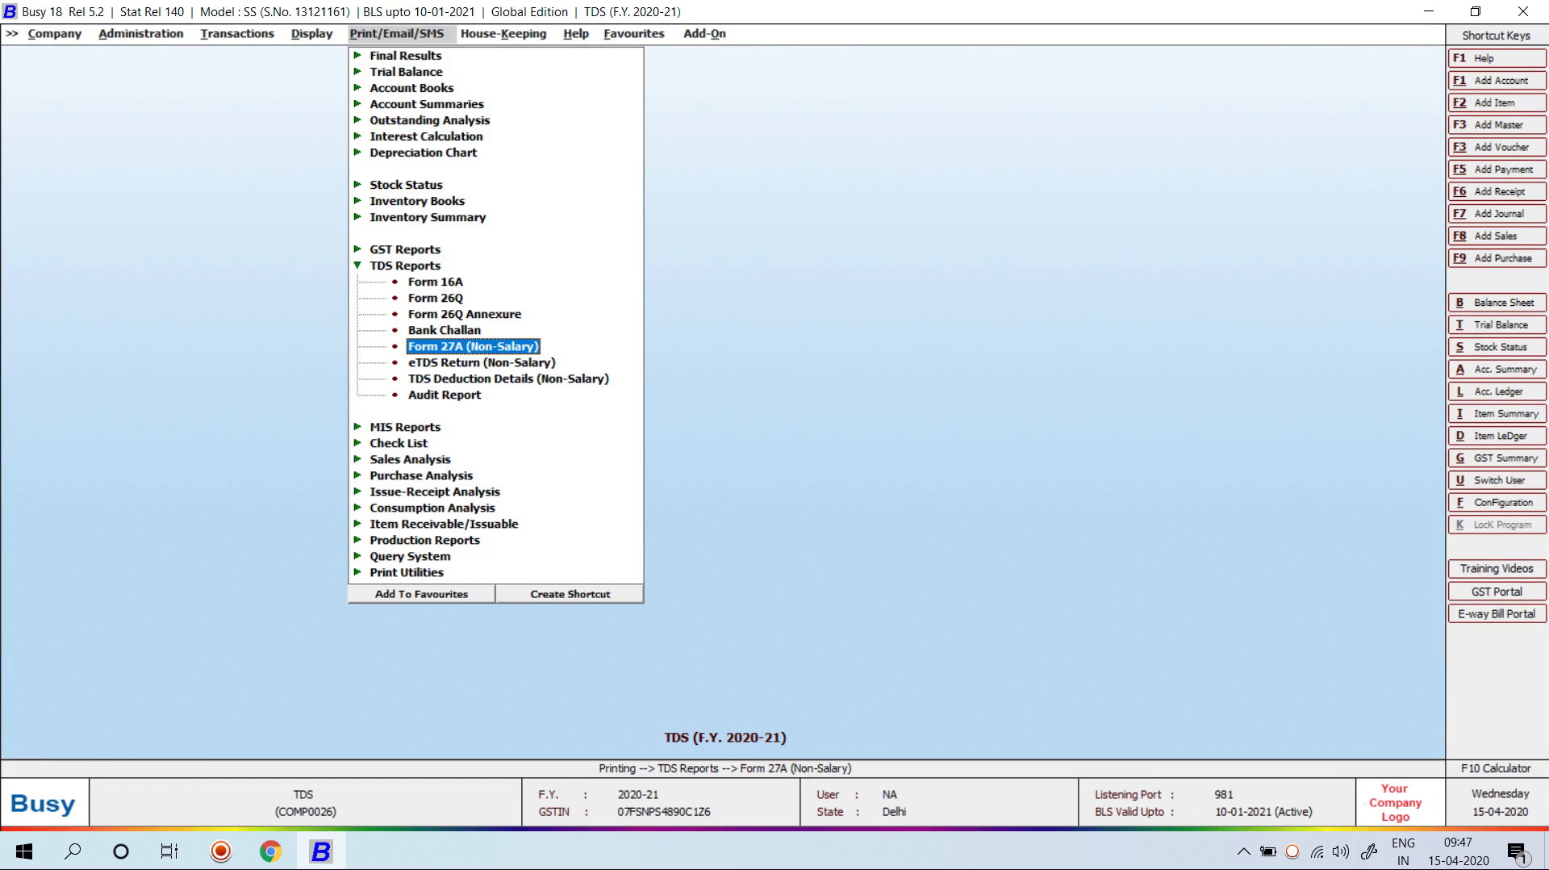
# Step: Open the eTDS Return (Non-Salary) options and try previewing the return
pyautogui.press('Down')
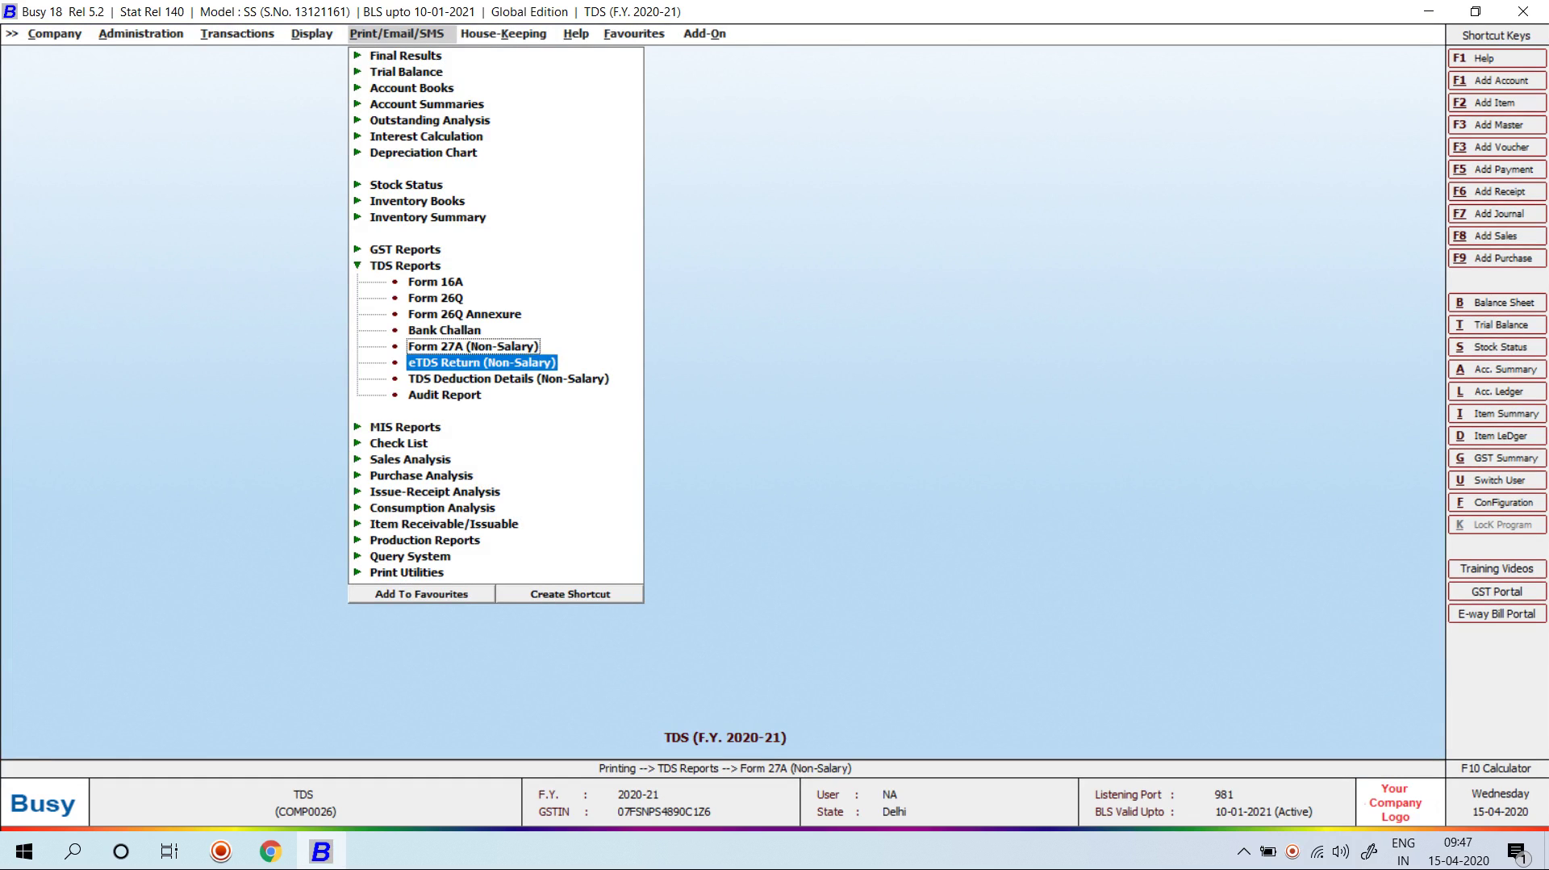
pyautogui.press('Return')
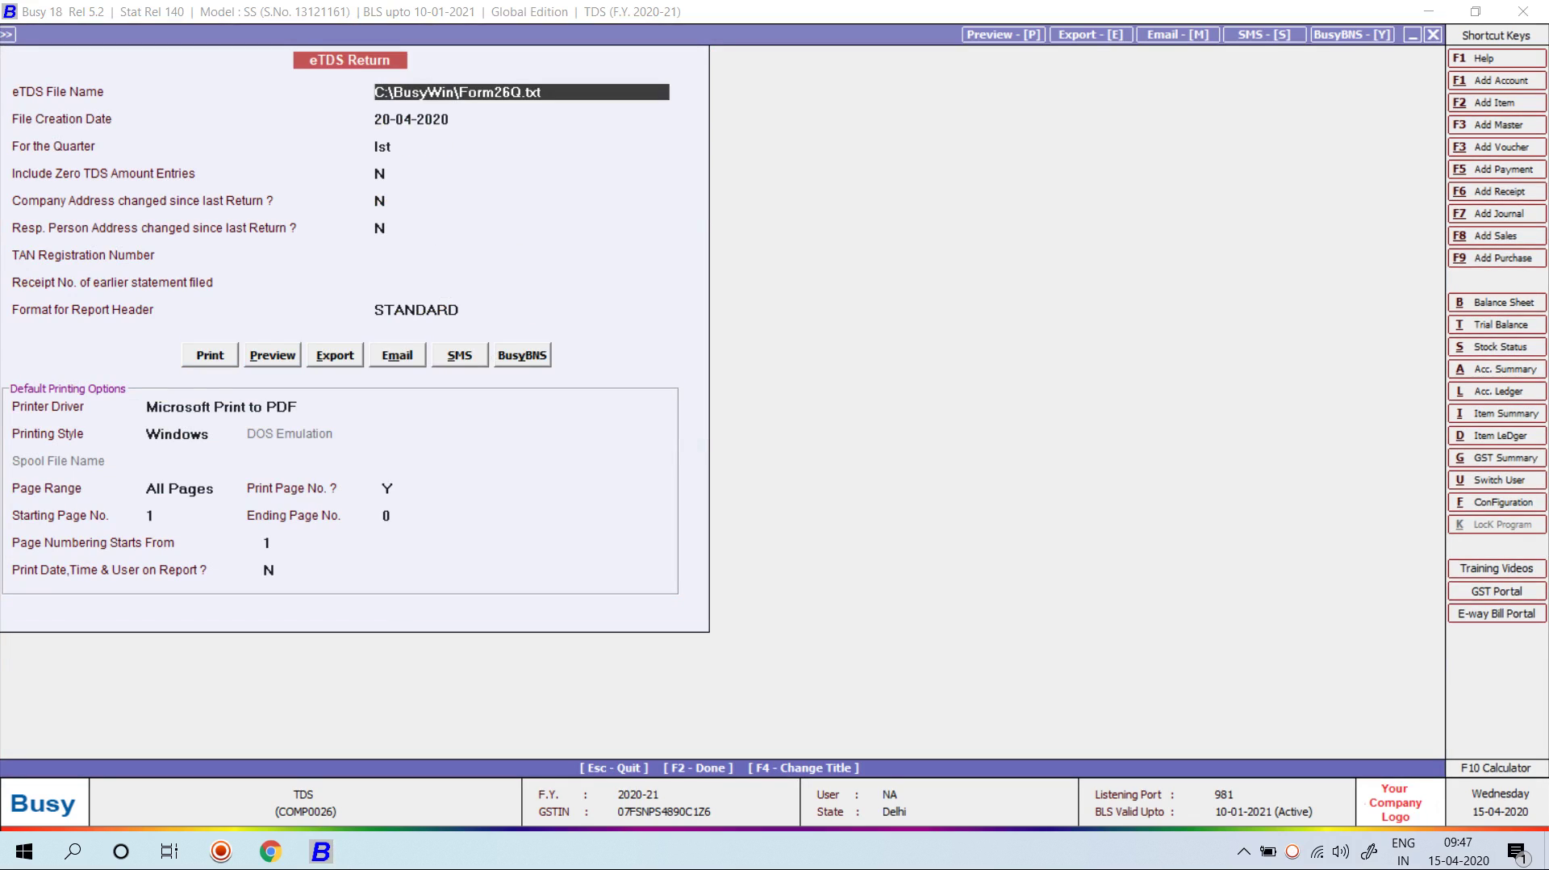
pyautogui.hotkey('alt', 'p')
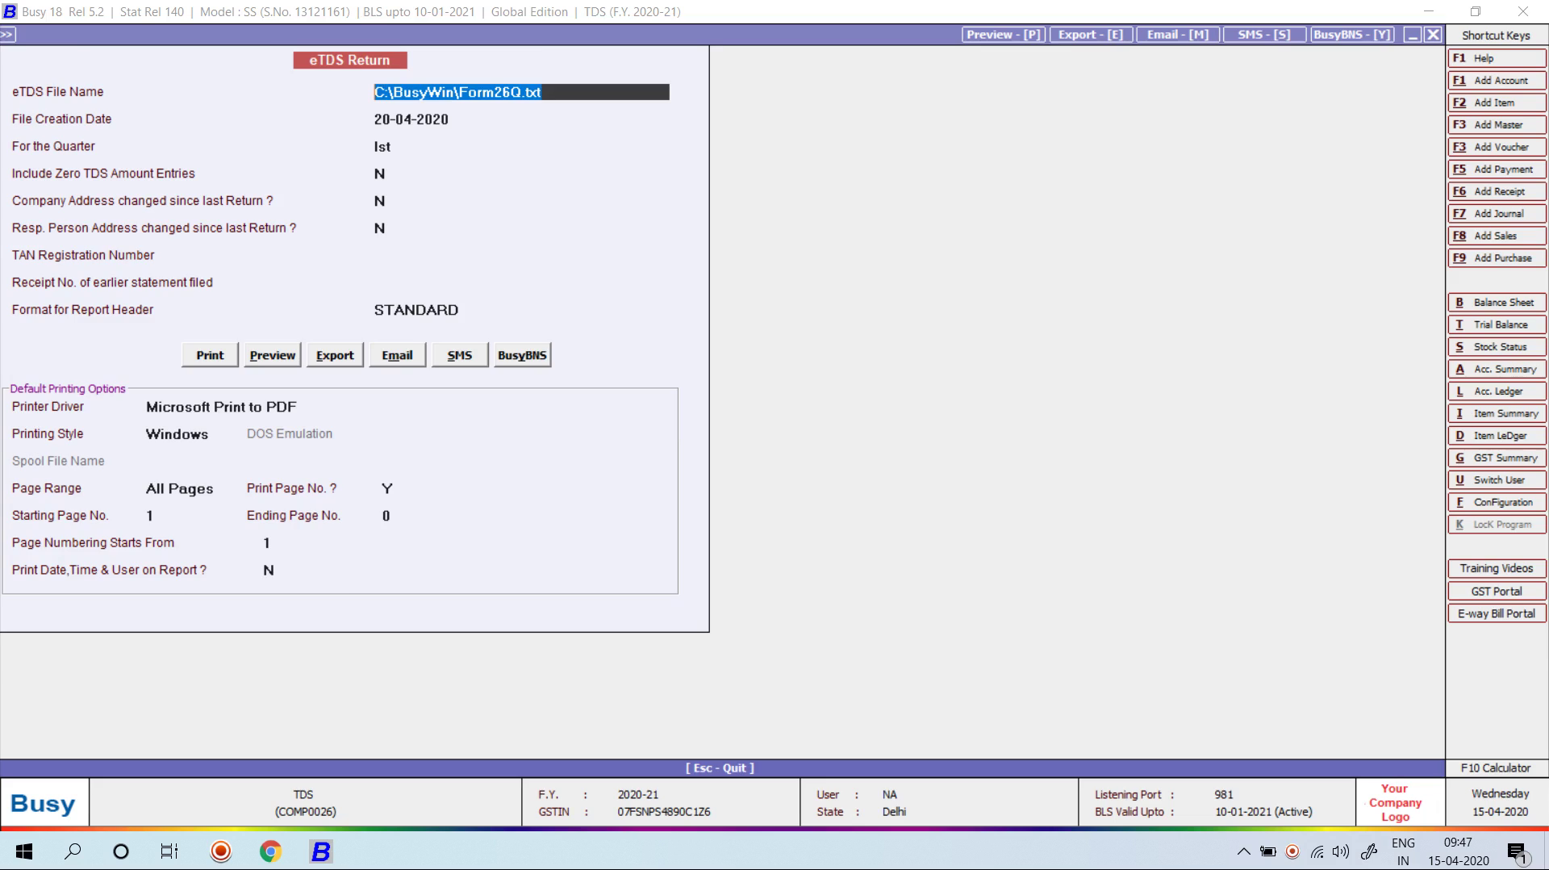
pyautogui.press('Escape')
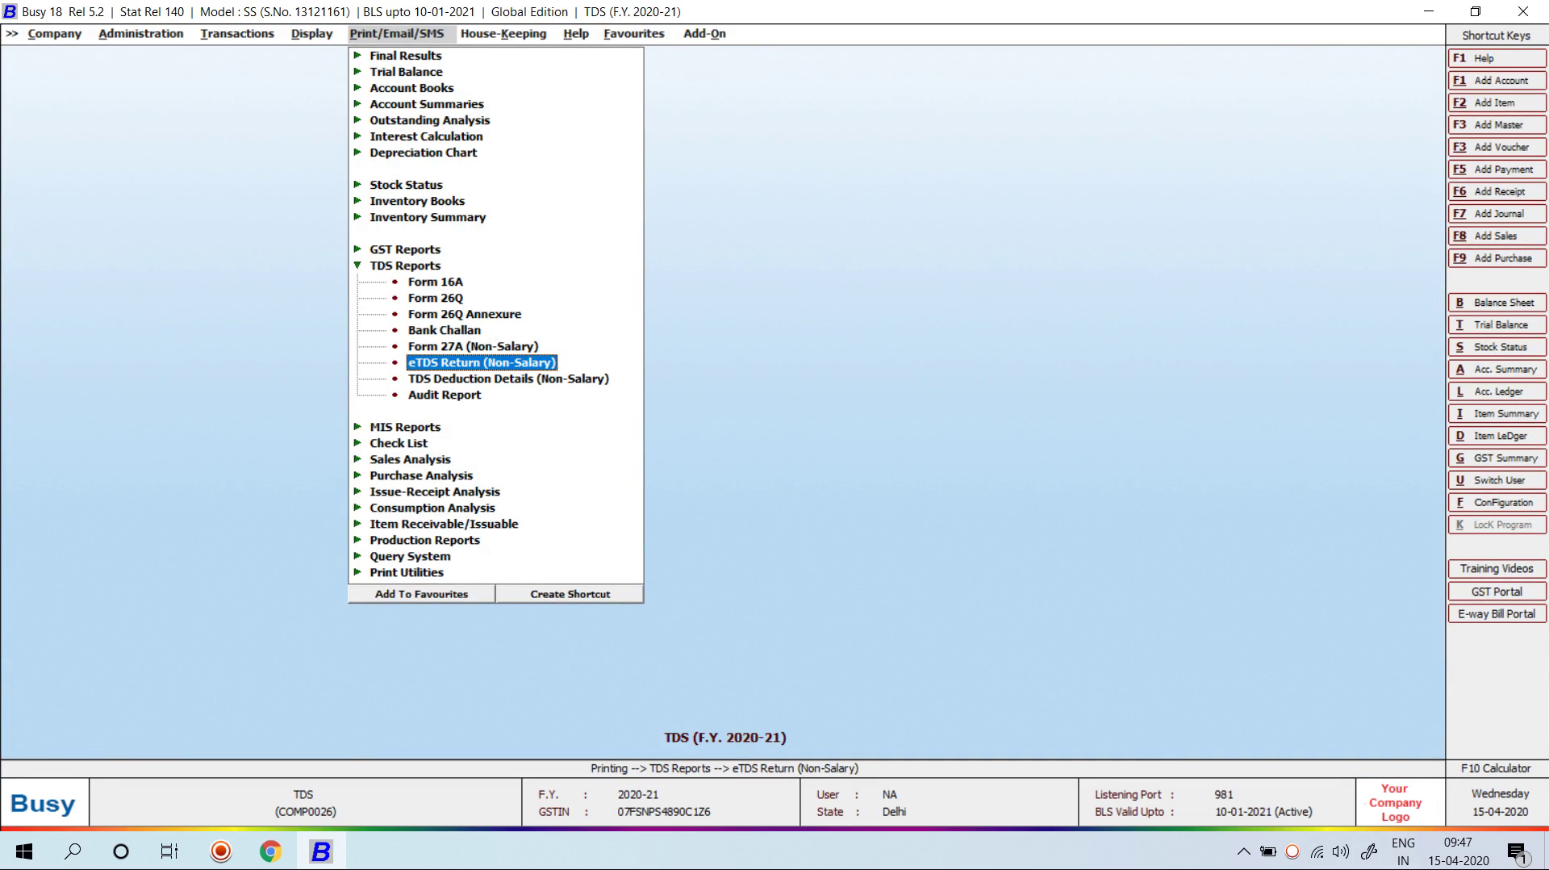
# Step: Leave the printing reports menu and minimise Busy to show the Windows desktop
pyautogui.press('Down')
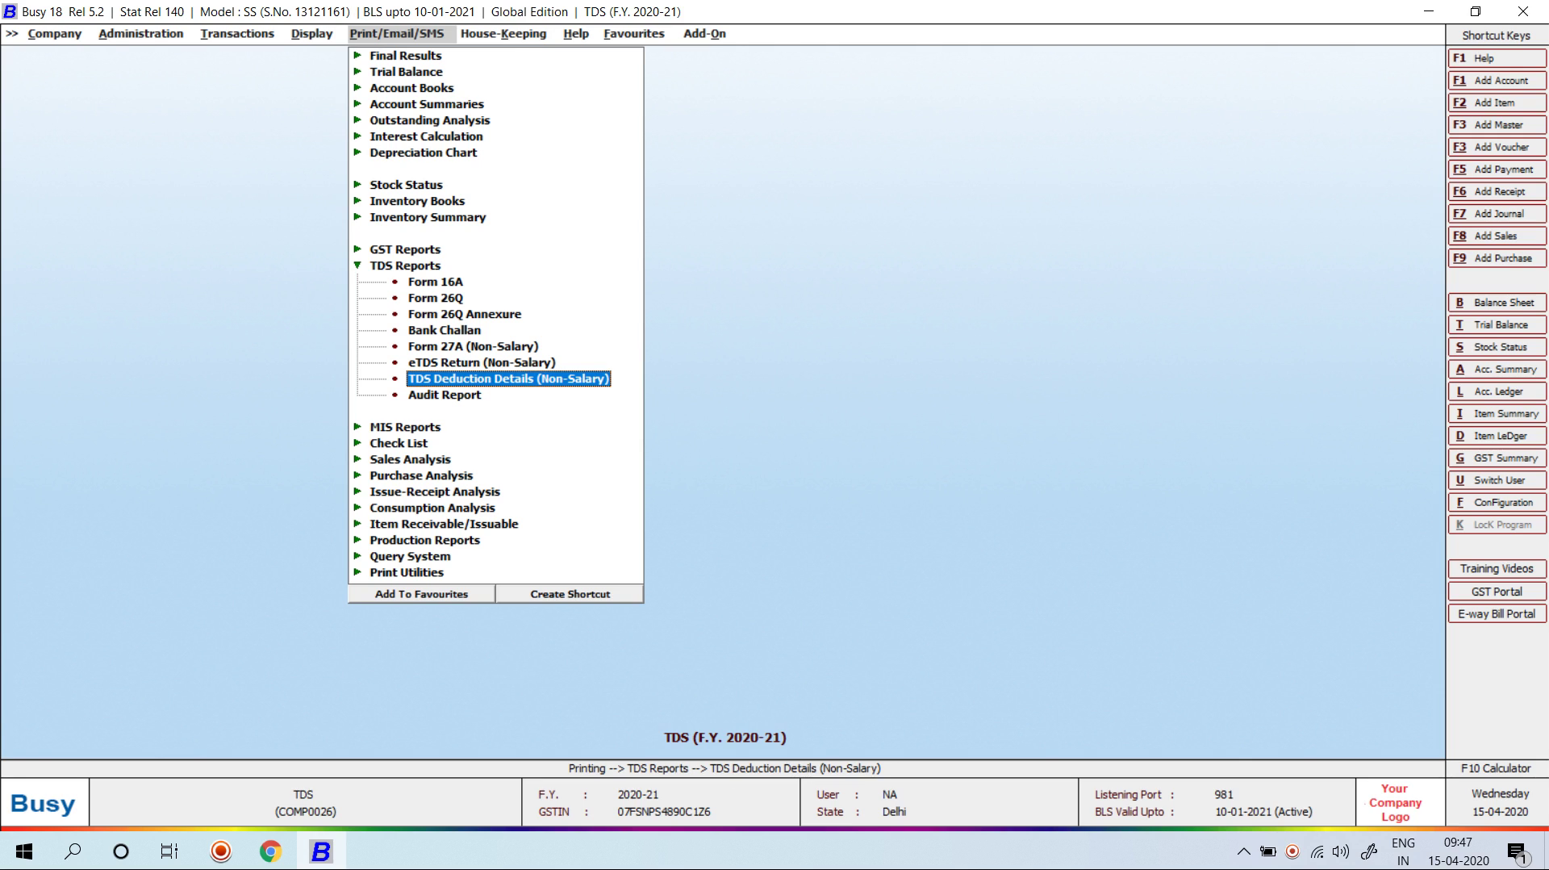
pyautogui.press('Up')
pyautogui.press('Up')
pyautogui.press('Up')
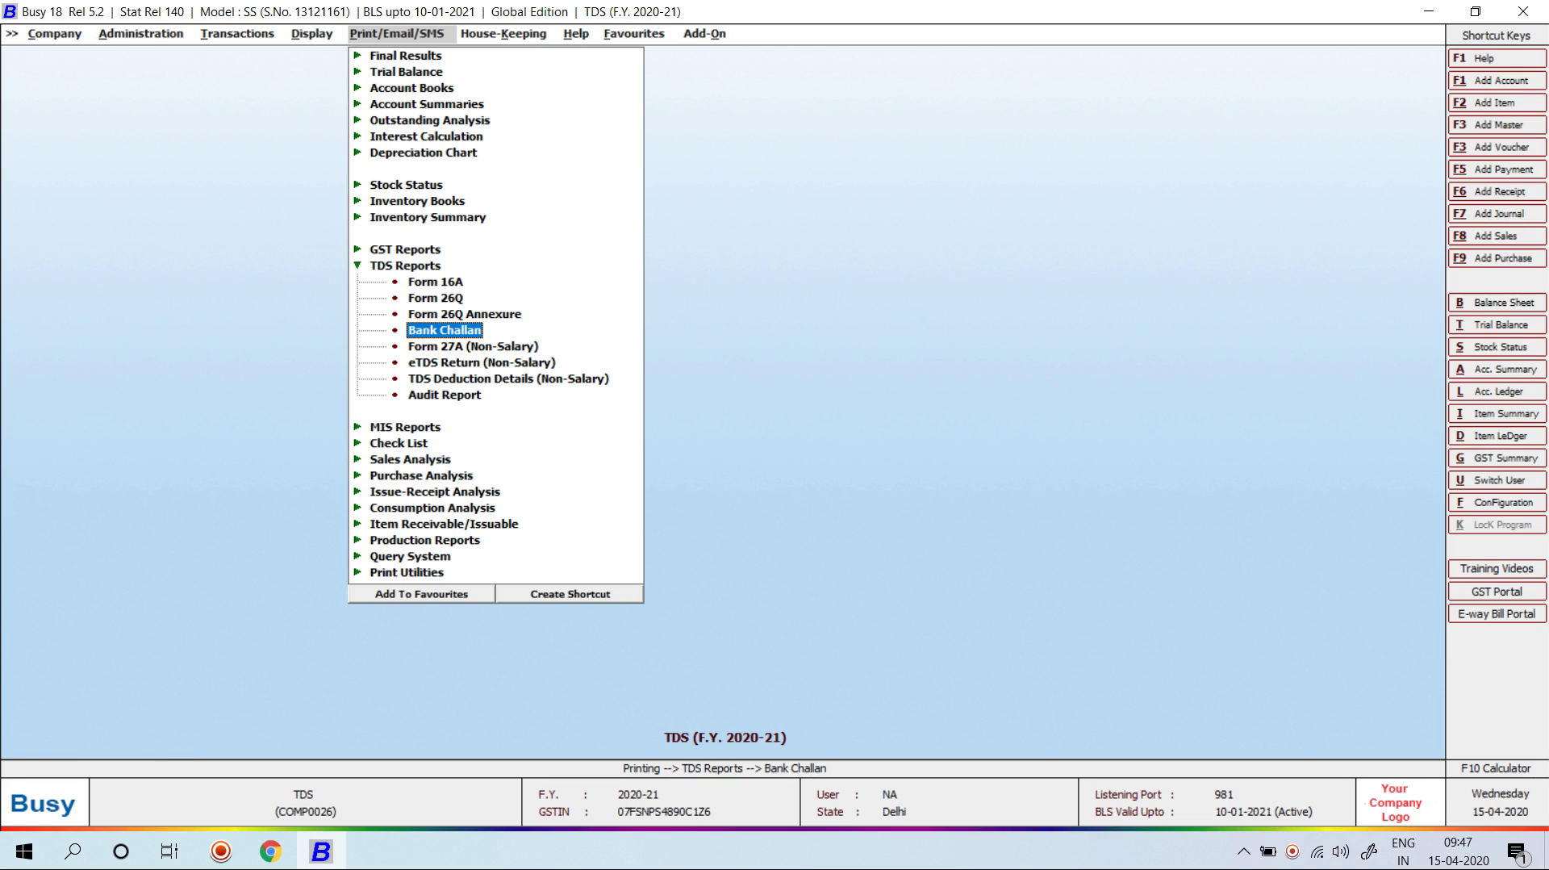
pyautogui.press('Escape')
pyautogui.press('Escape')
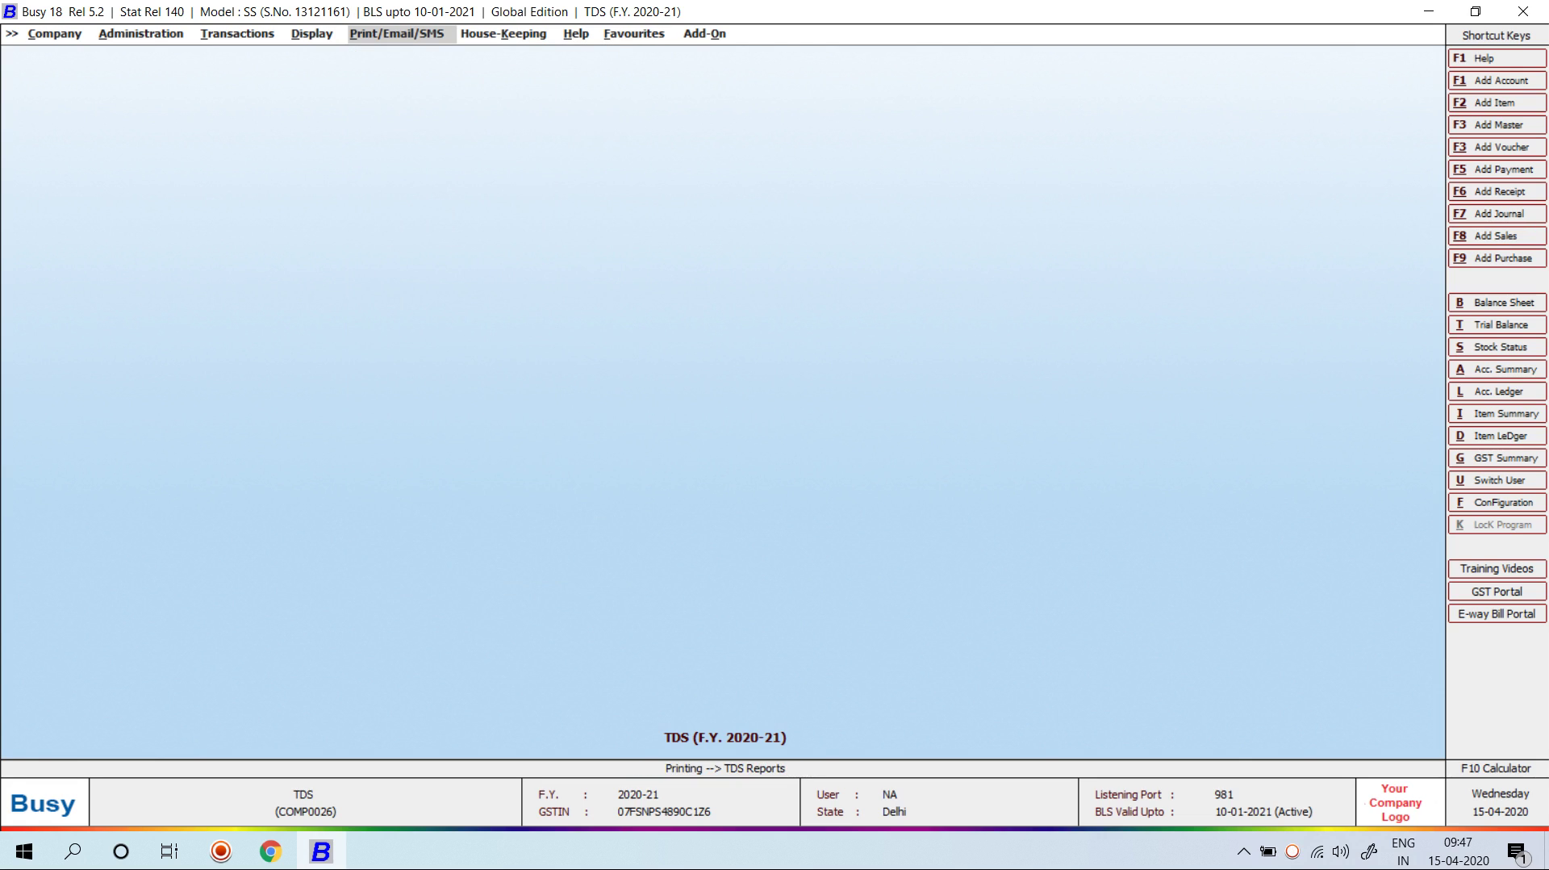
pyautogui.press('super+d')
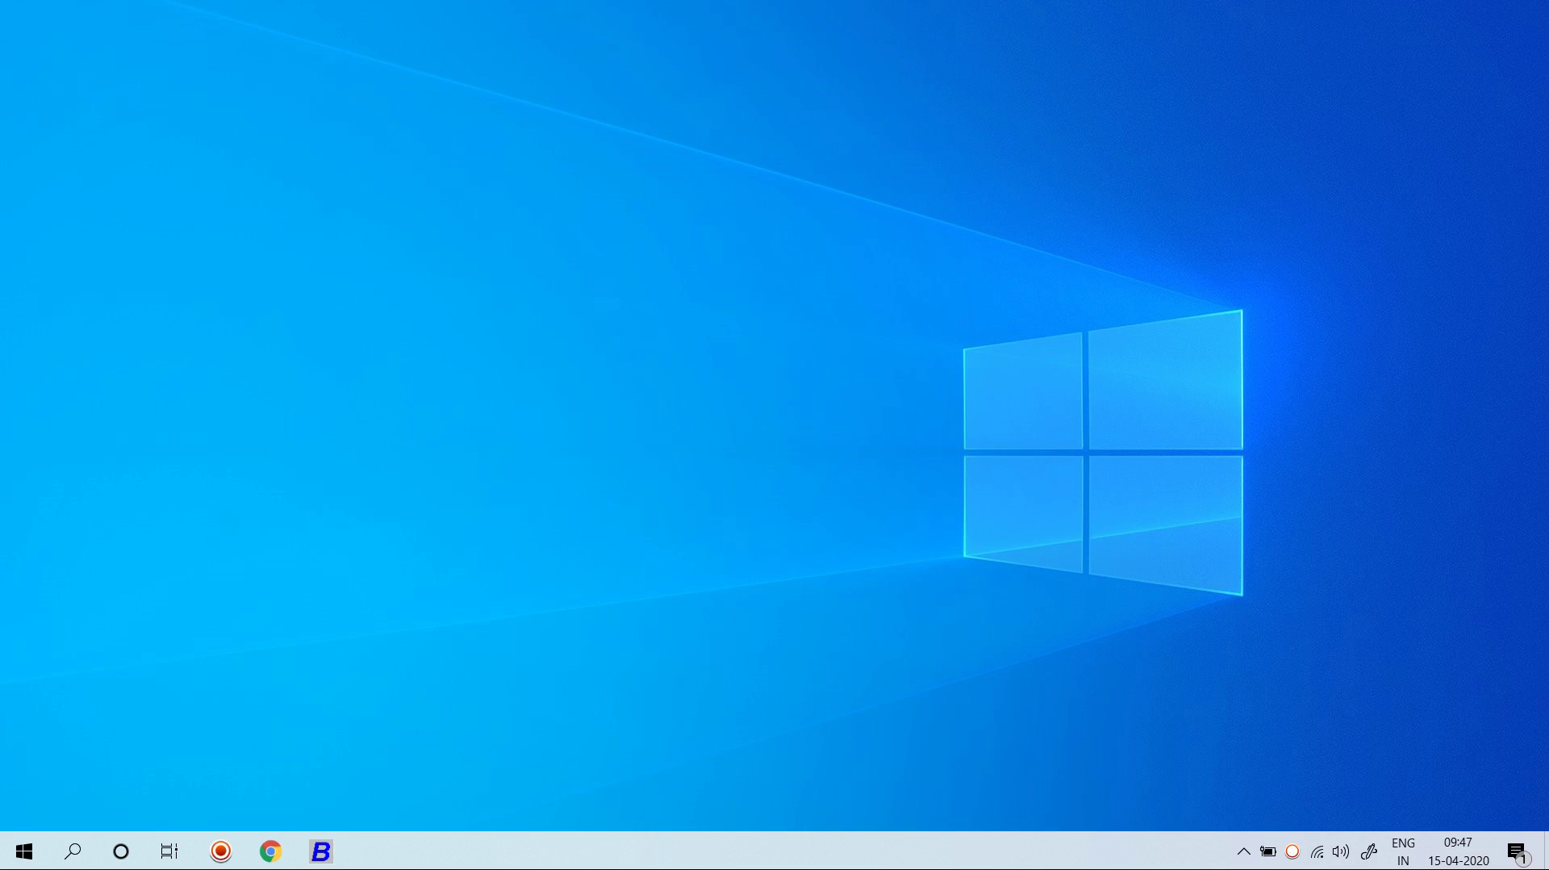